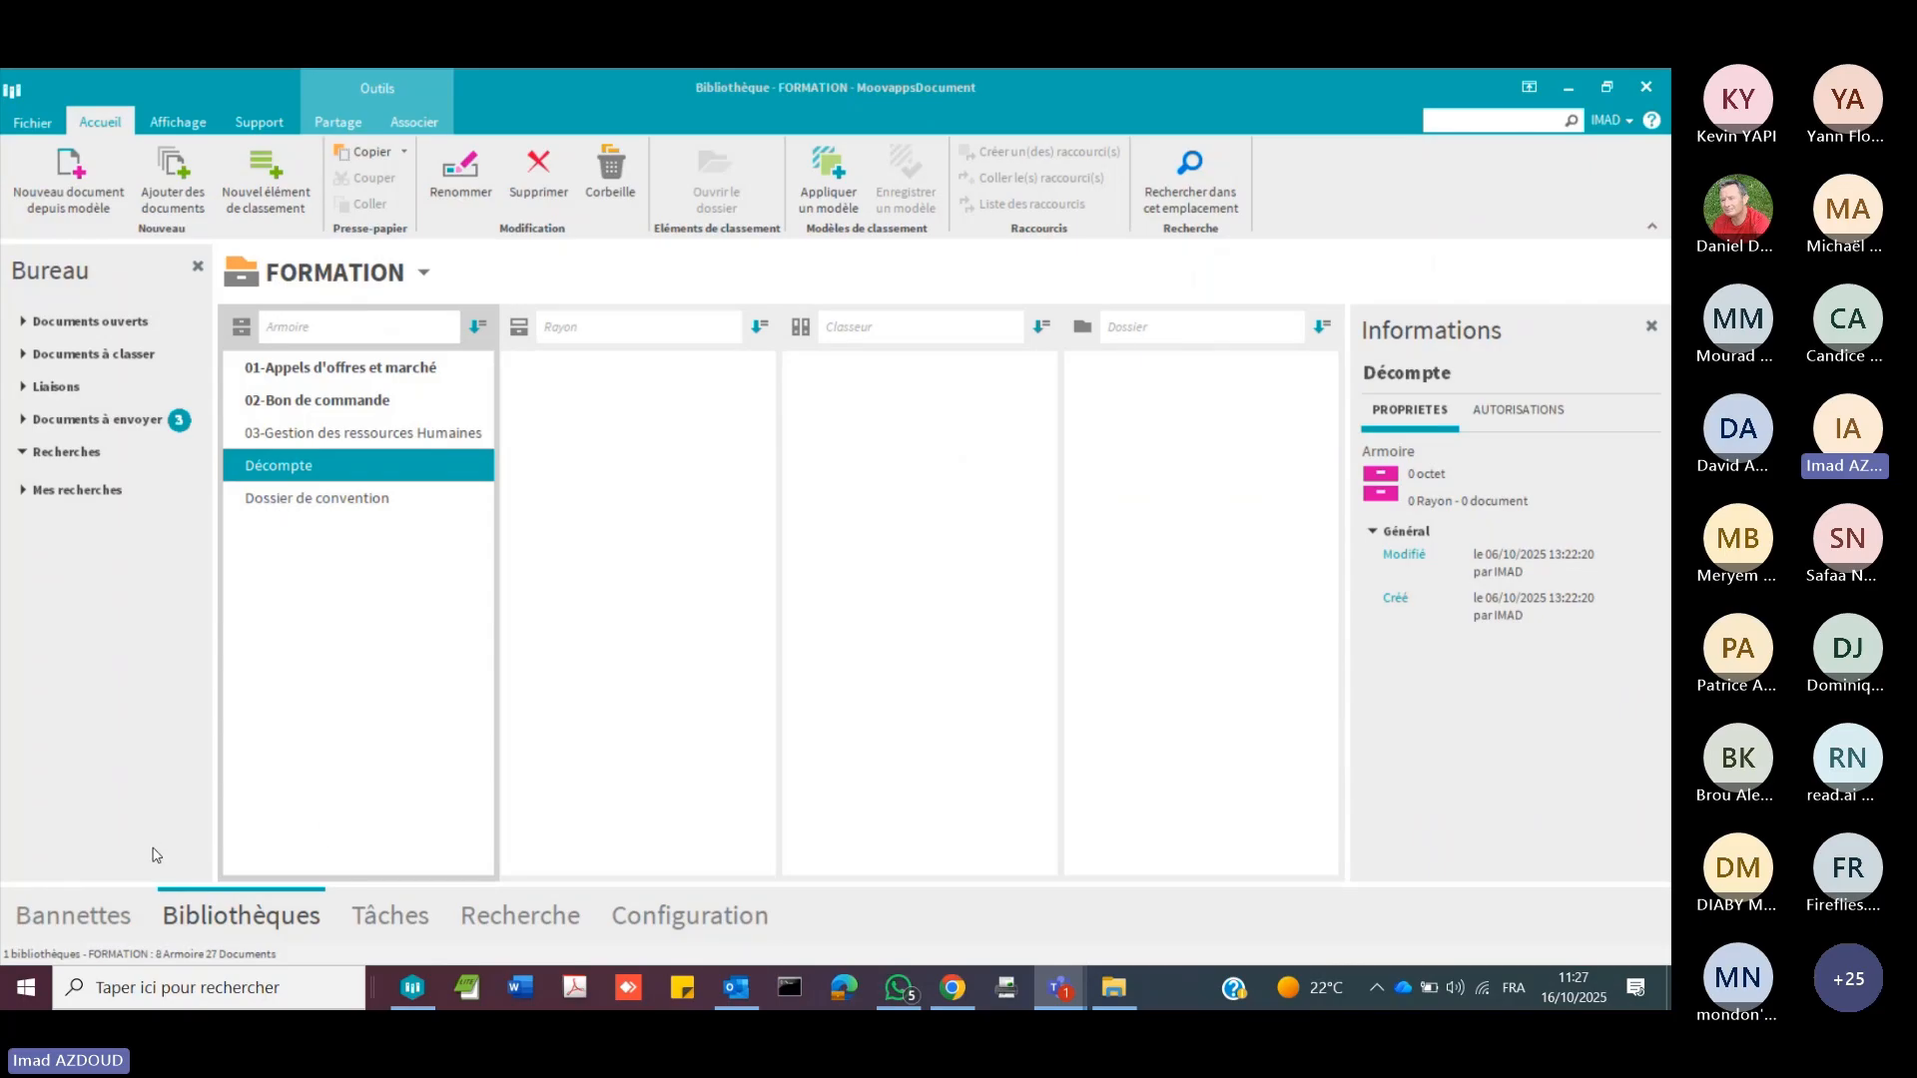
Step: Open the personal Bannettes inbox, select CPS.pdf for filing and set its document type to MARCHE
{"action": "left_click", "coordinate": [95, 920]}
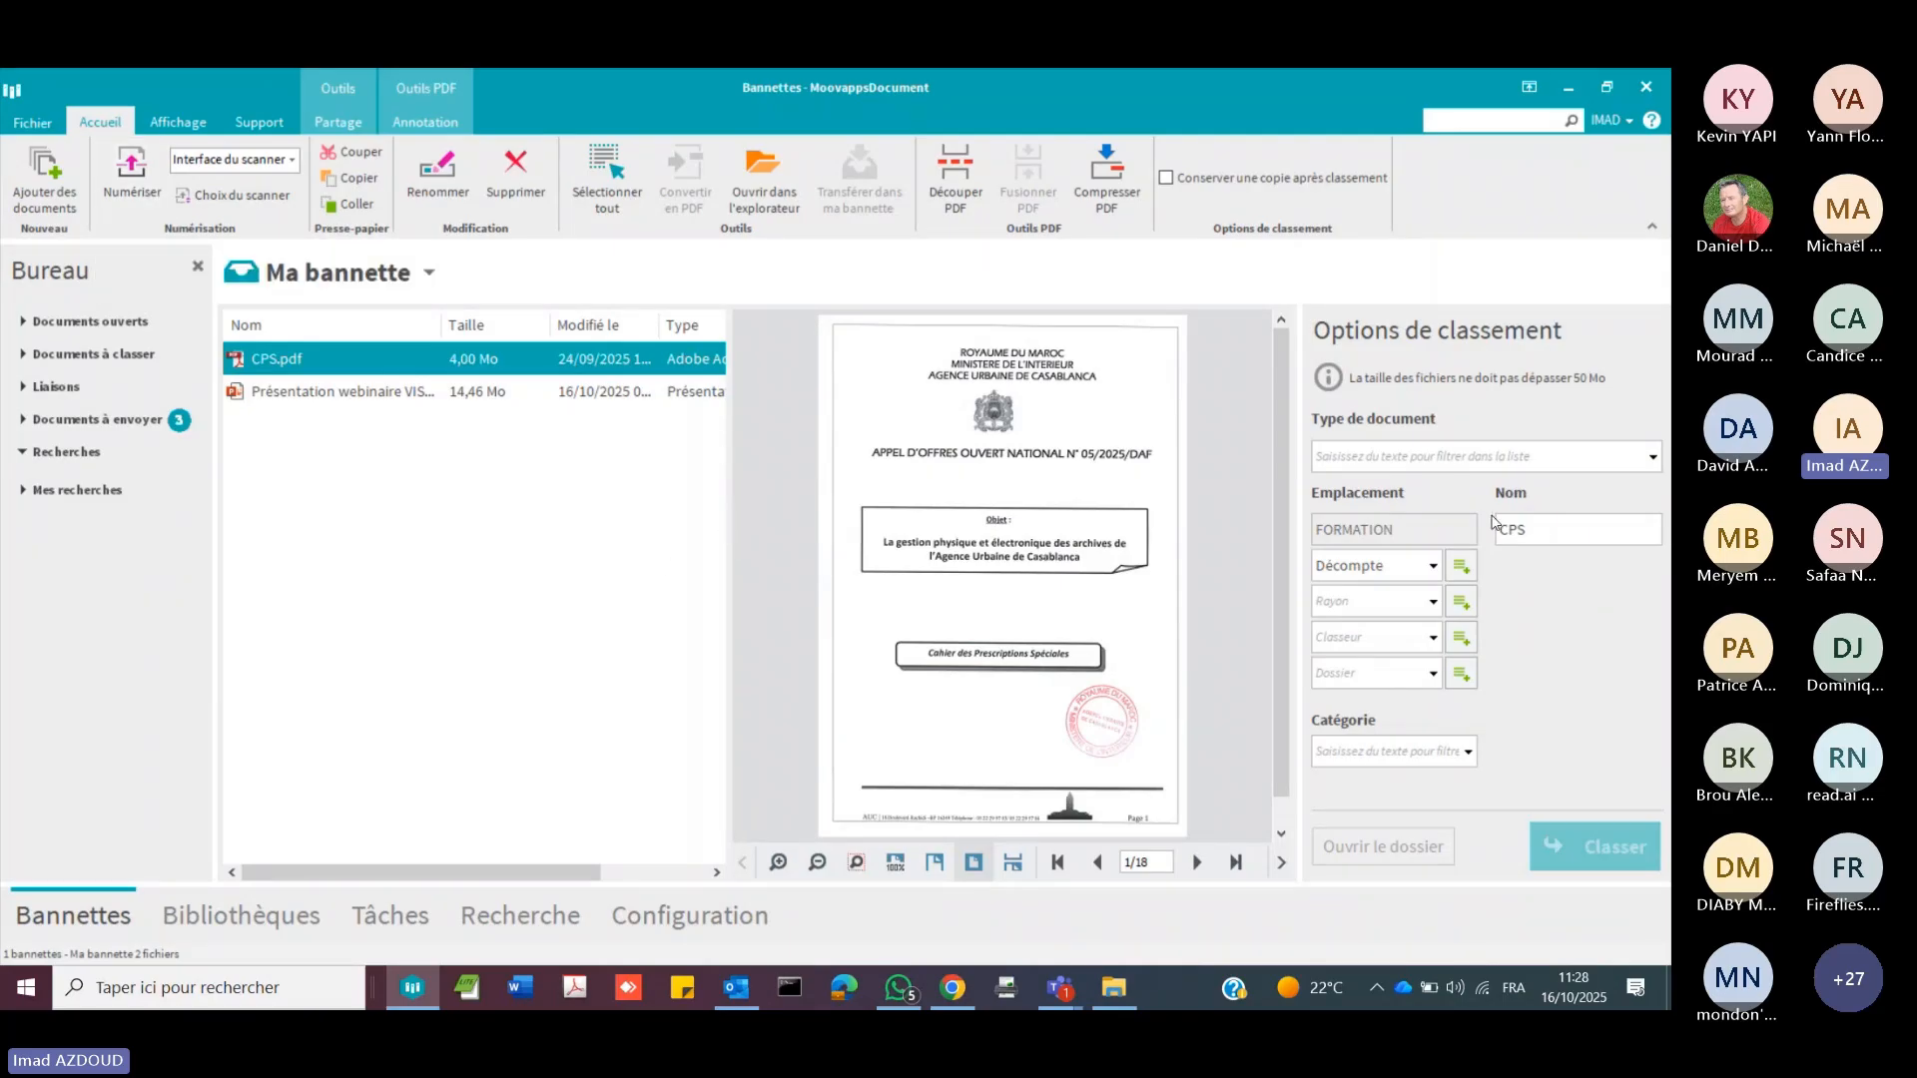
{"action": "left_click", "coordinate": [1539, 426]}
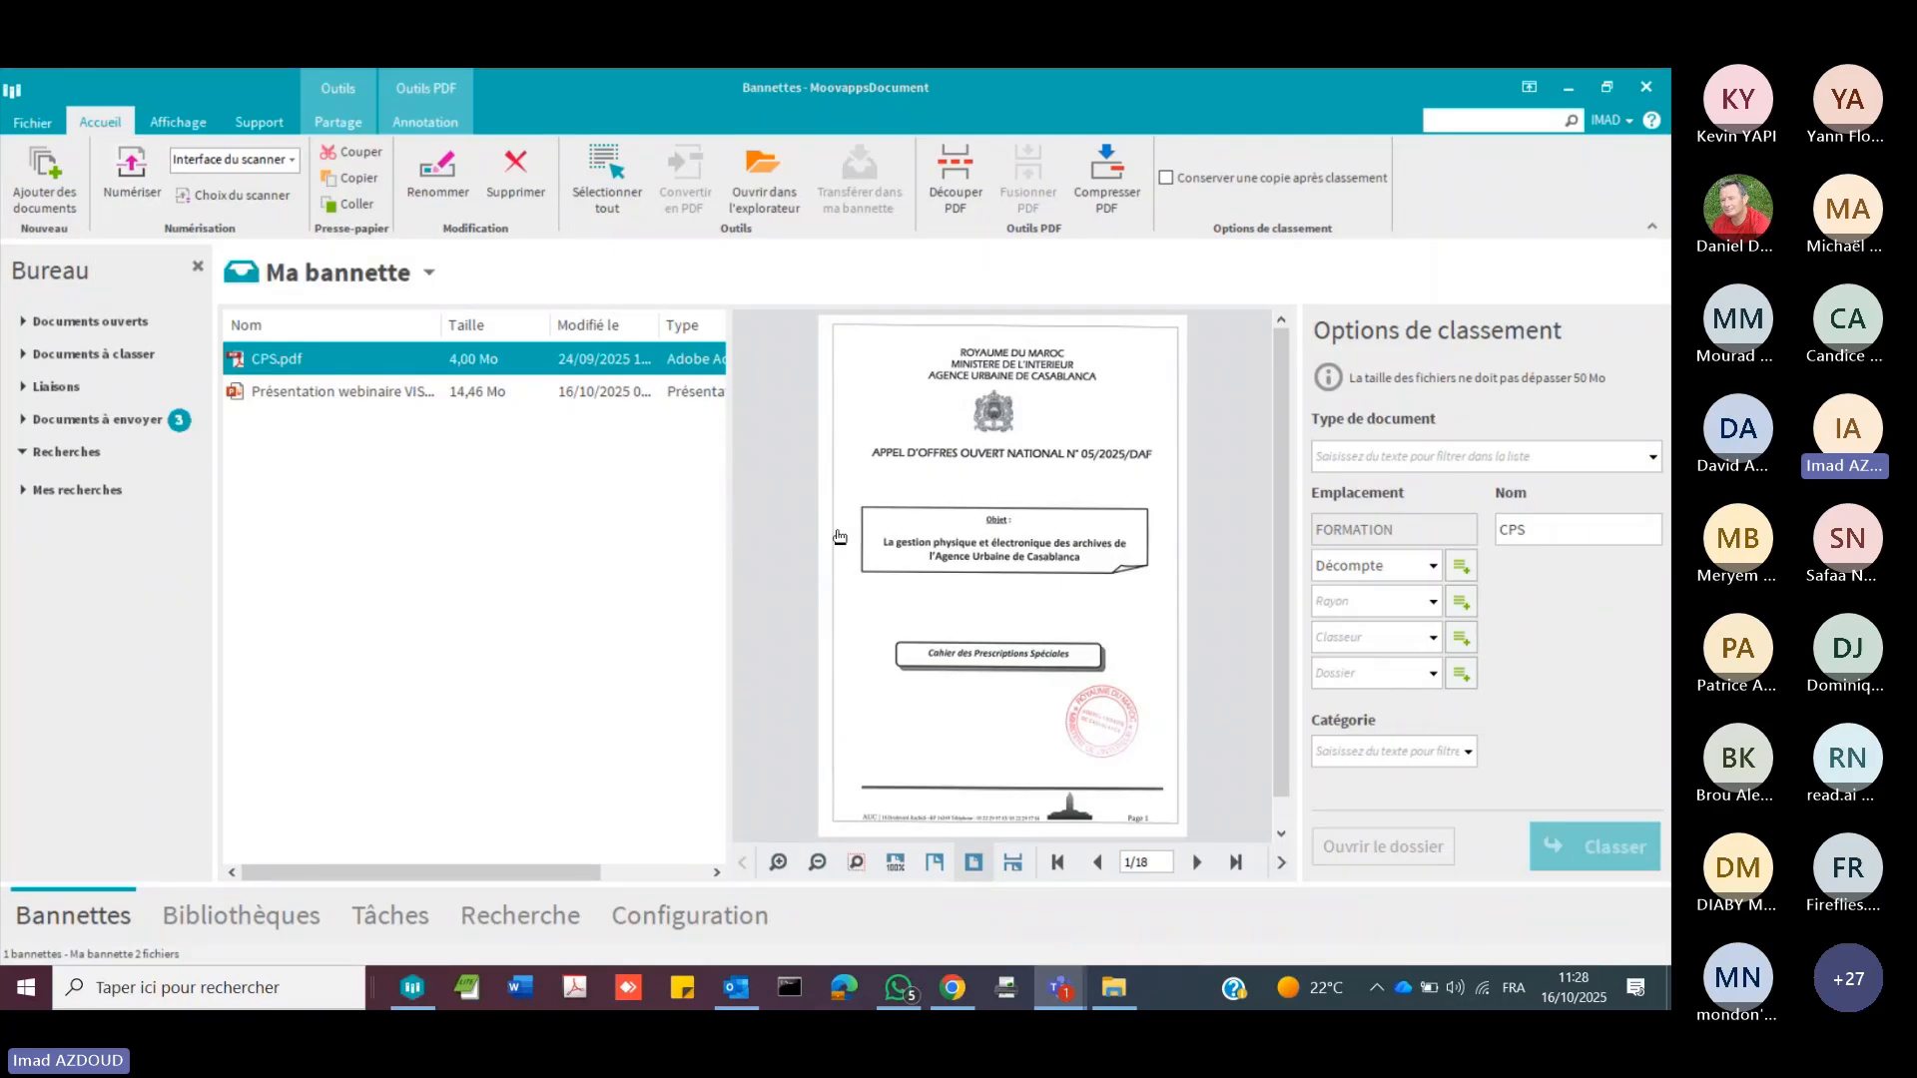
{"action": "left_click", "coordinate": [378, 390]}
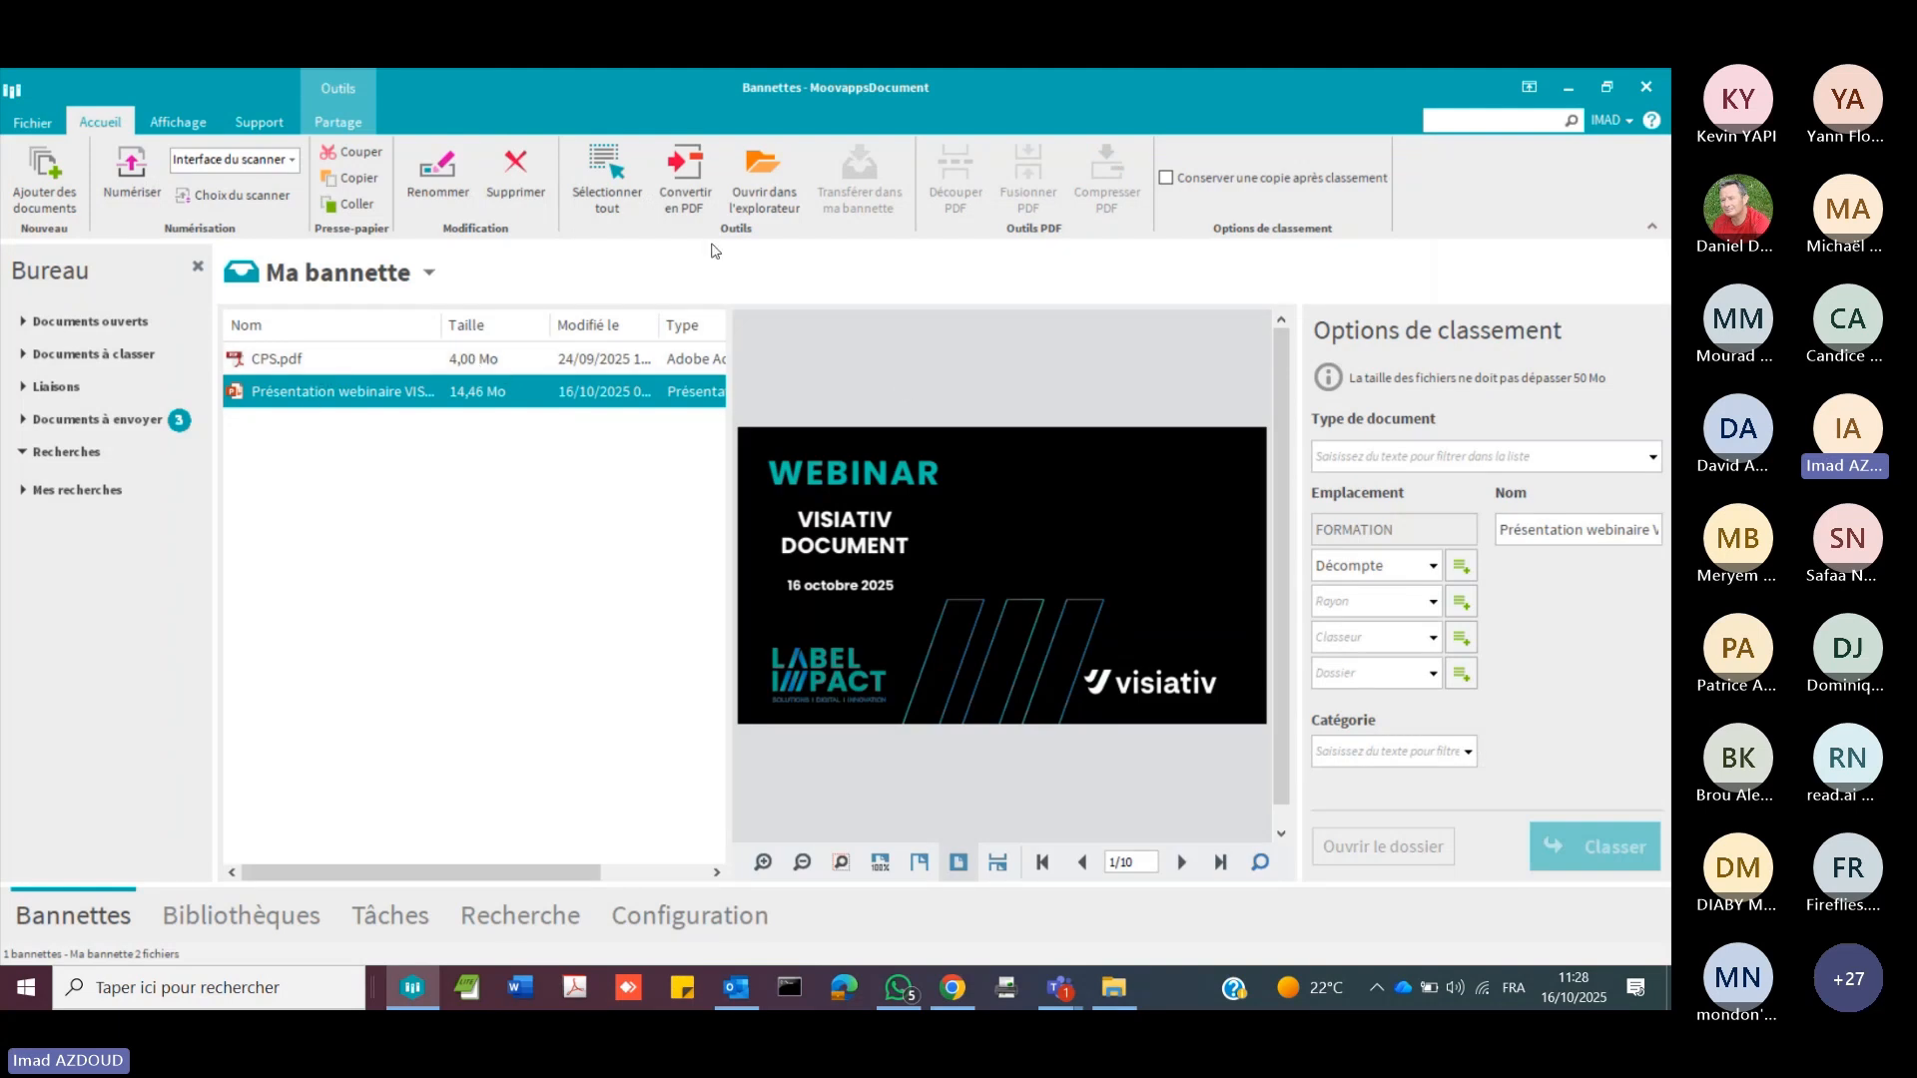
{"action": "left_click", "coordinate": [299, 362]}
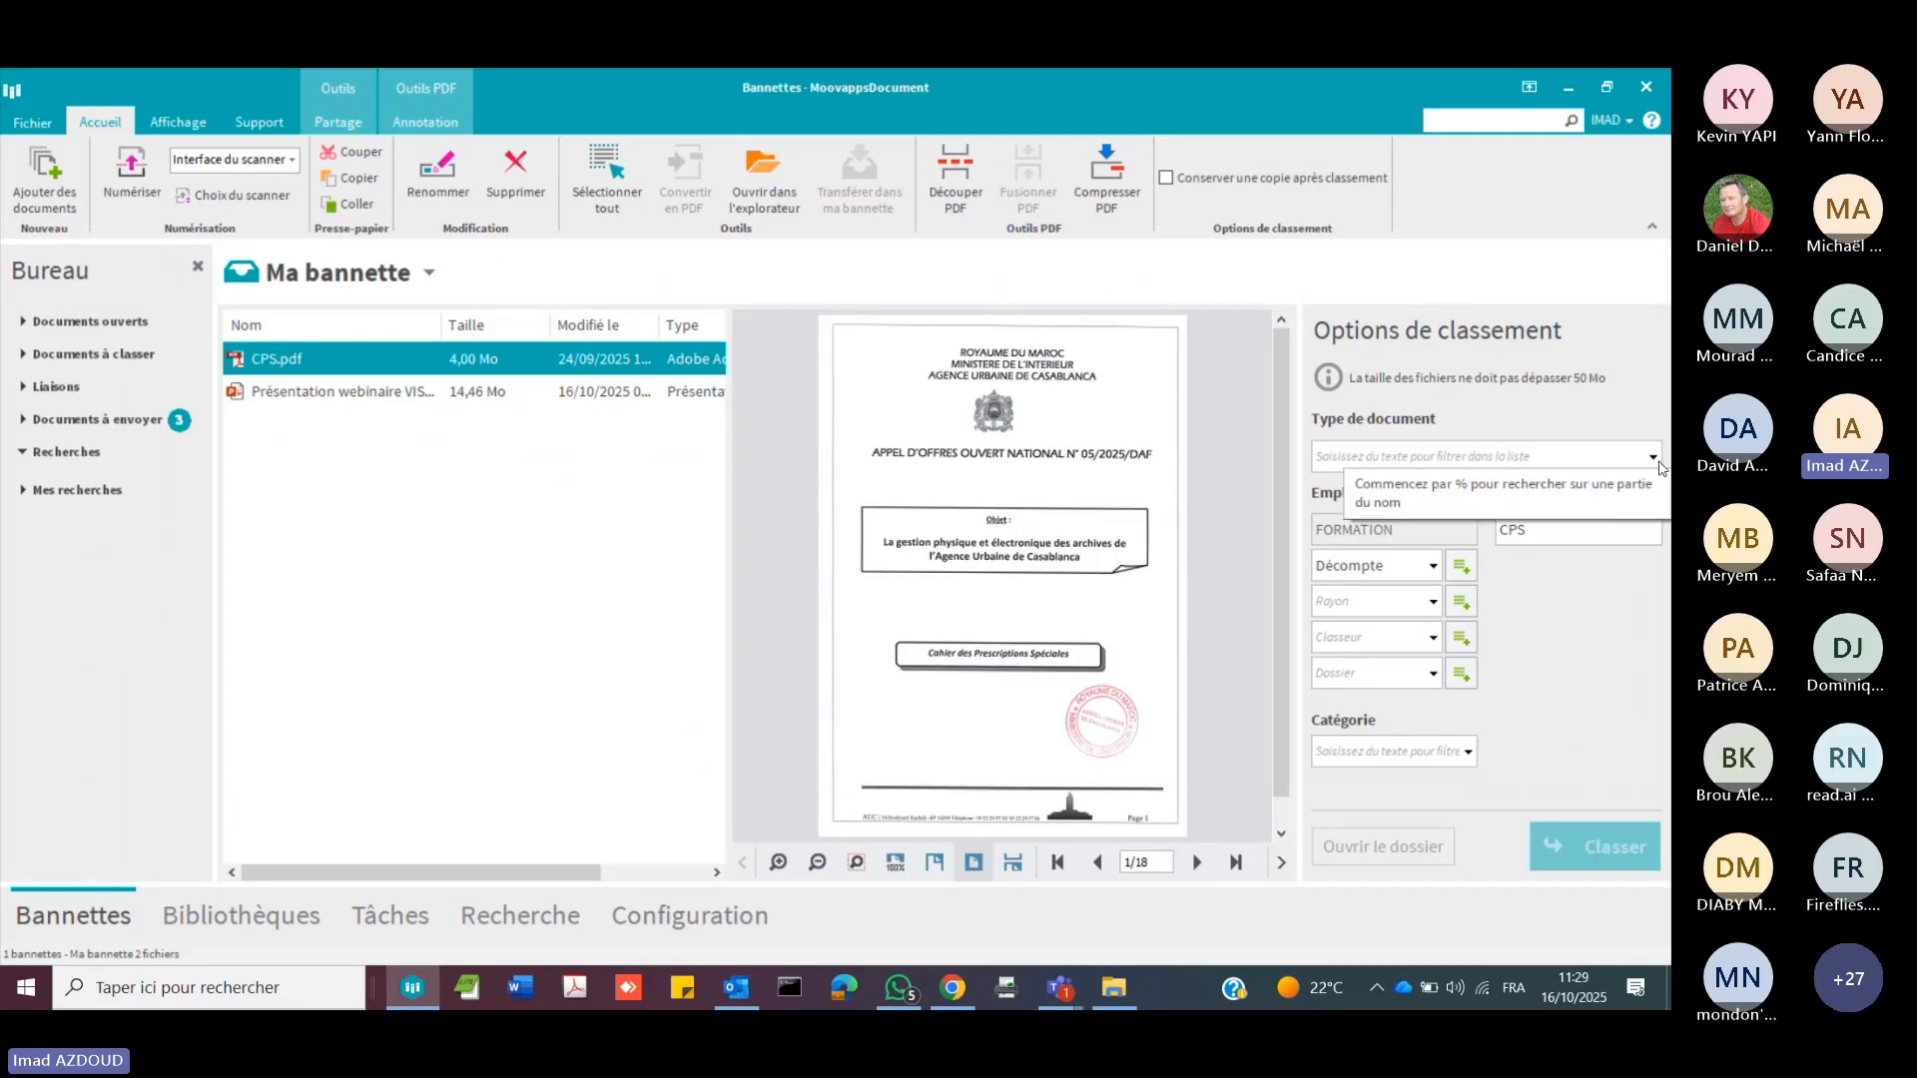
{"action": "left_click", "coordinate": [1426, 459]}
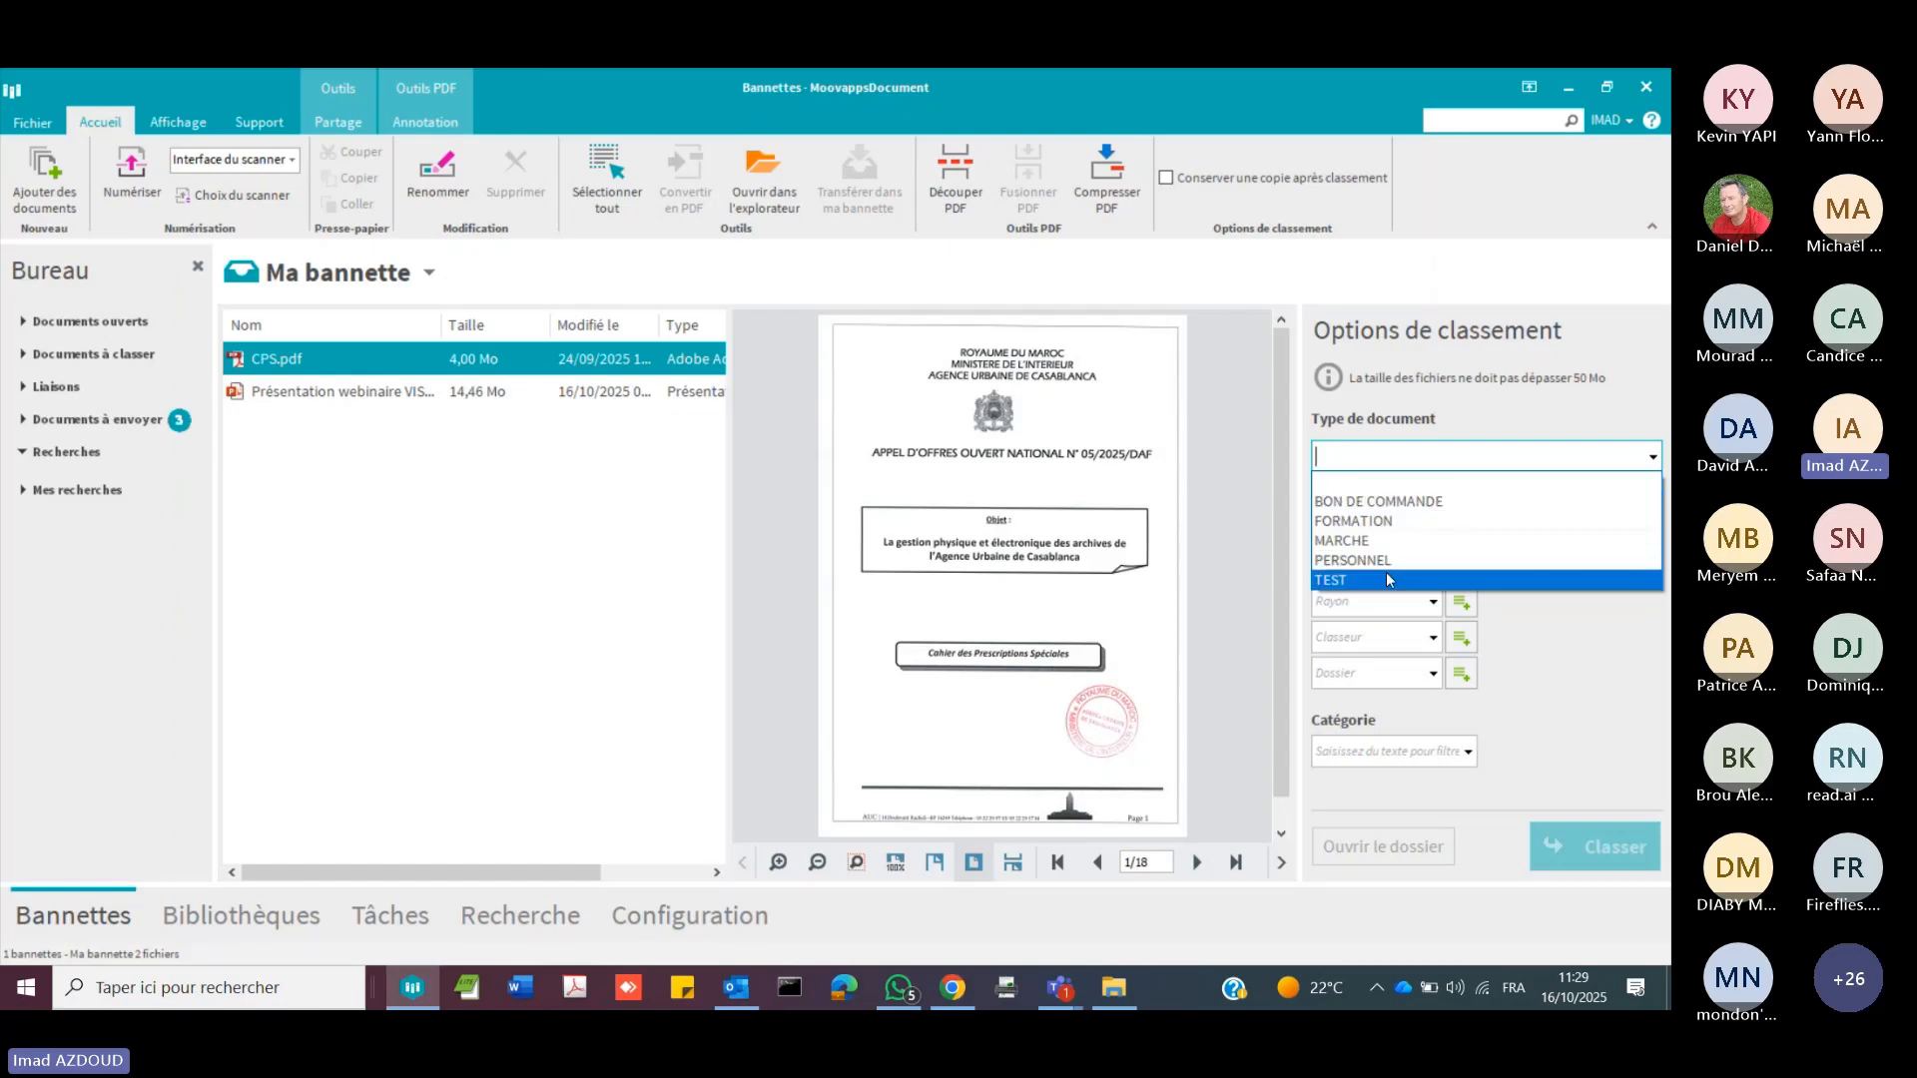
{"action": "left_click", "coordinate": [1388, 543]}
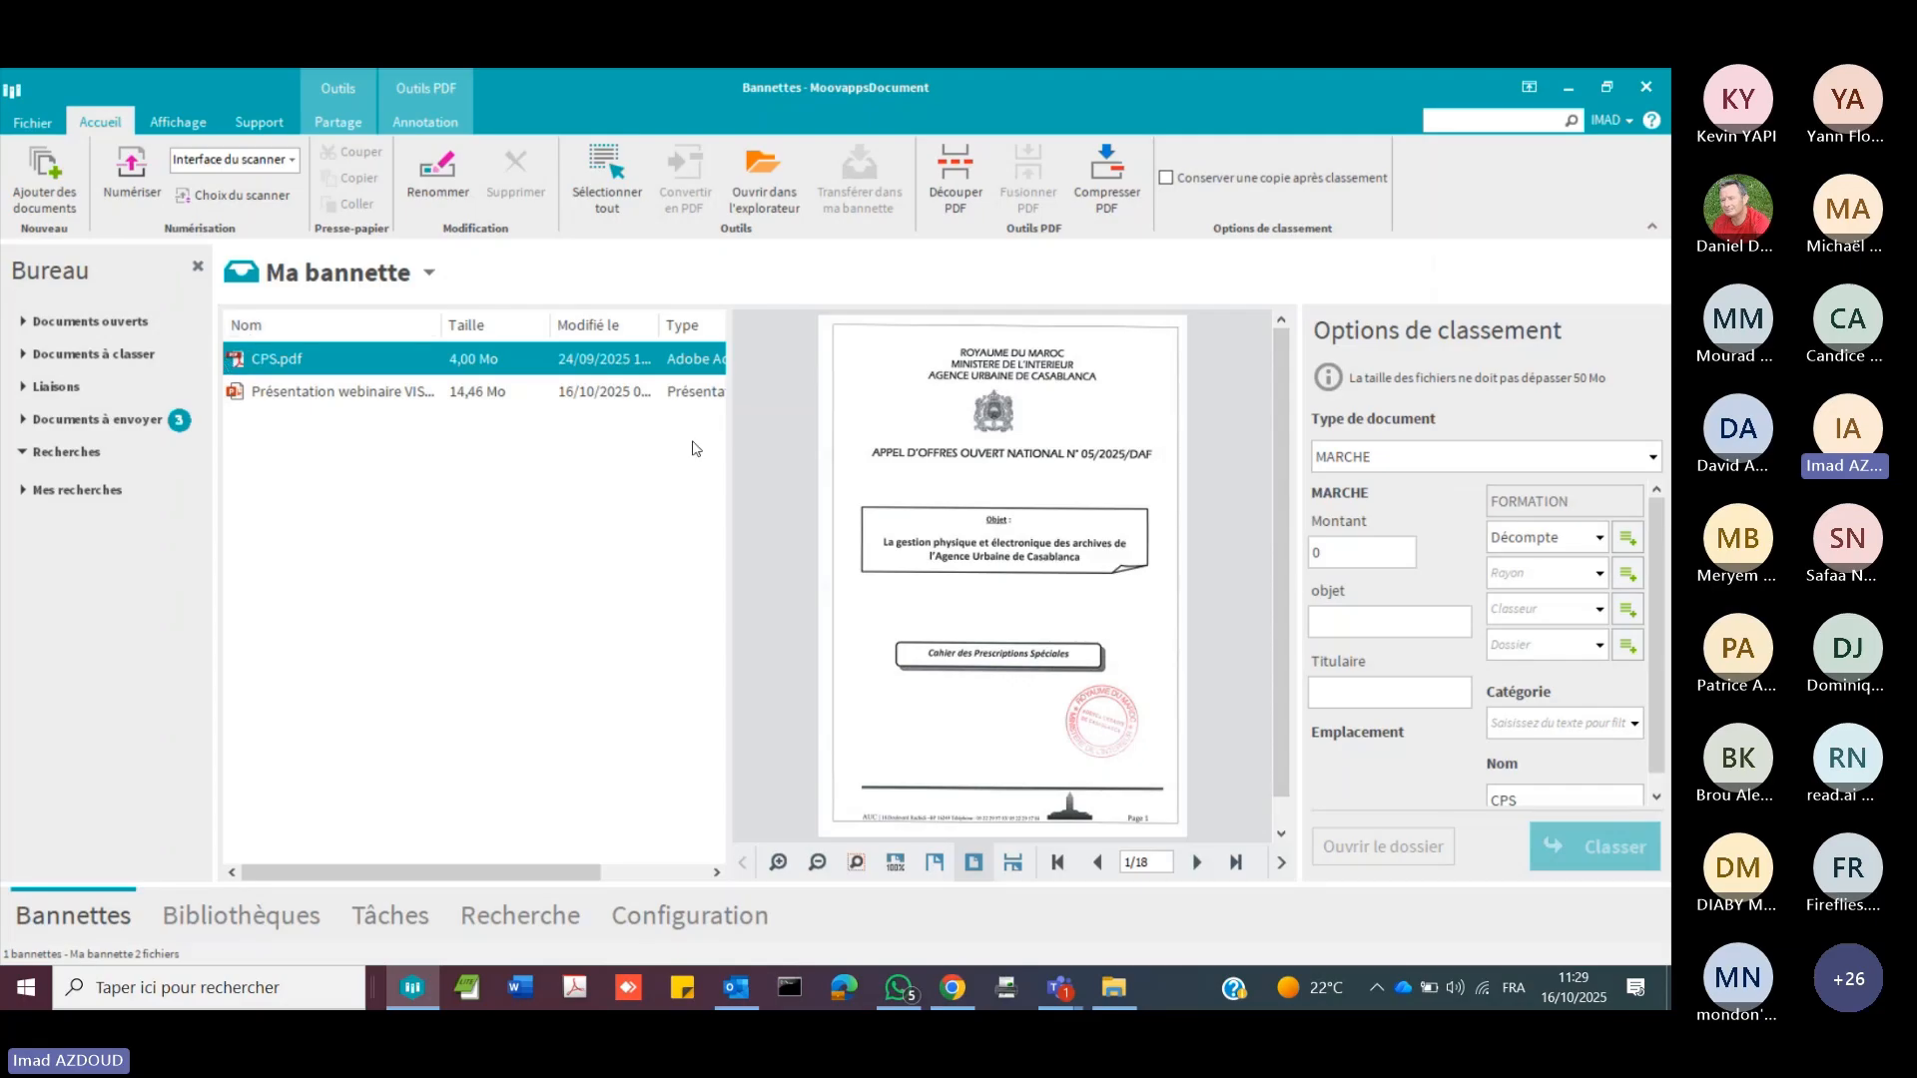
Step: Set the filing location to 01-Appels d'offres et marché, 2022, MA 05-2022, 01-Dossier de lancement
{"action": "left_click", "coordinate": [1599, 547]}
{"action": "left_click", "coordinate": [1574, 567]}
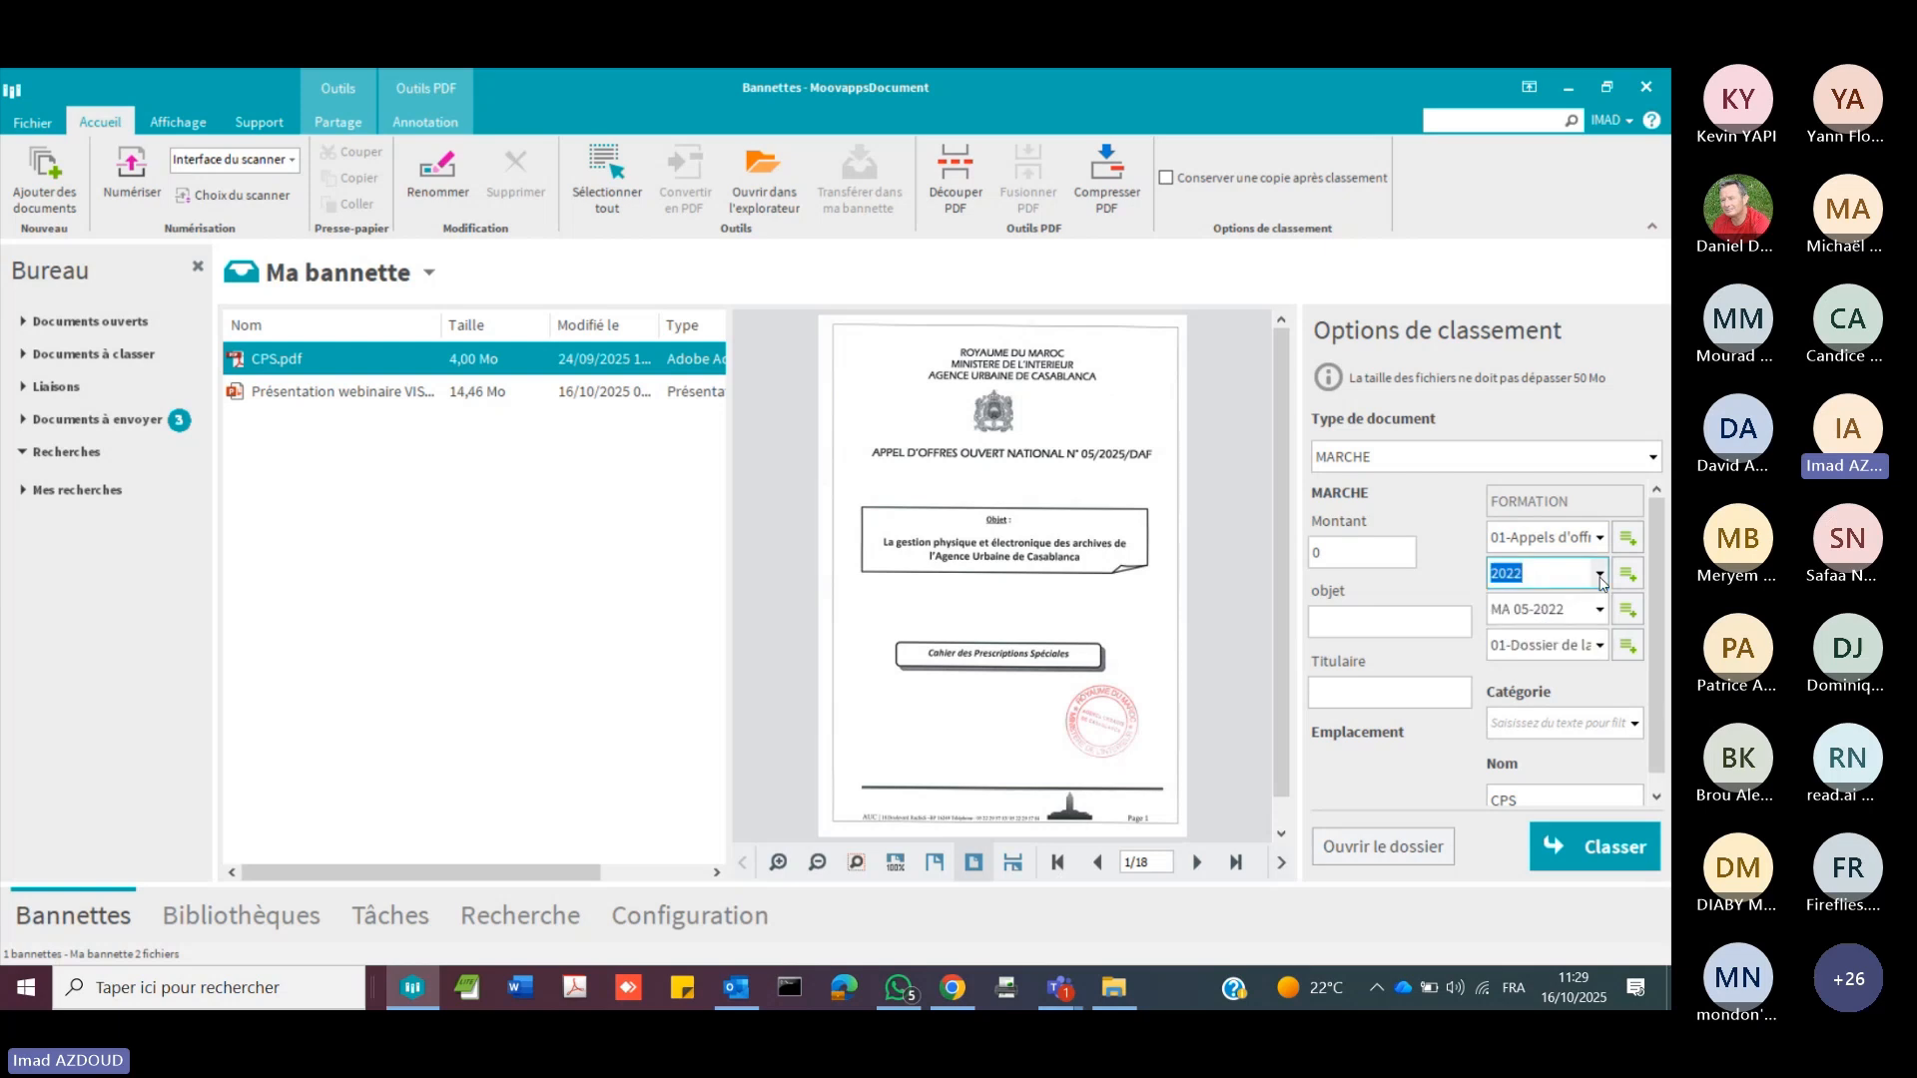
{"action": "left_click", "coordinate": [1599, 575]}
{"action": "left_click", "coordinate": [1535, 635]}
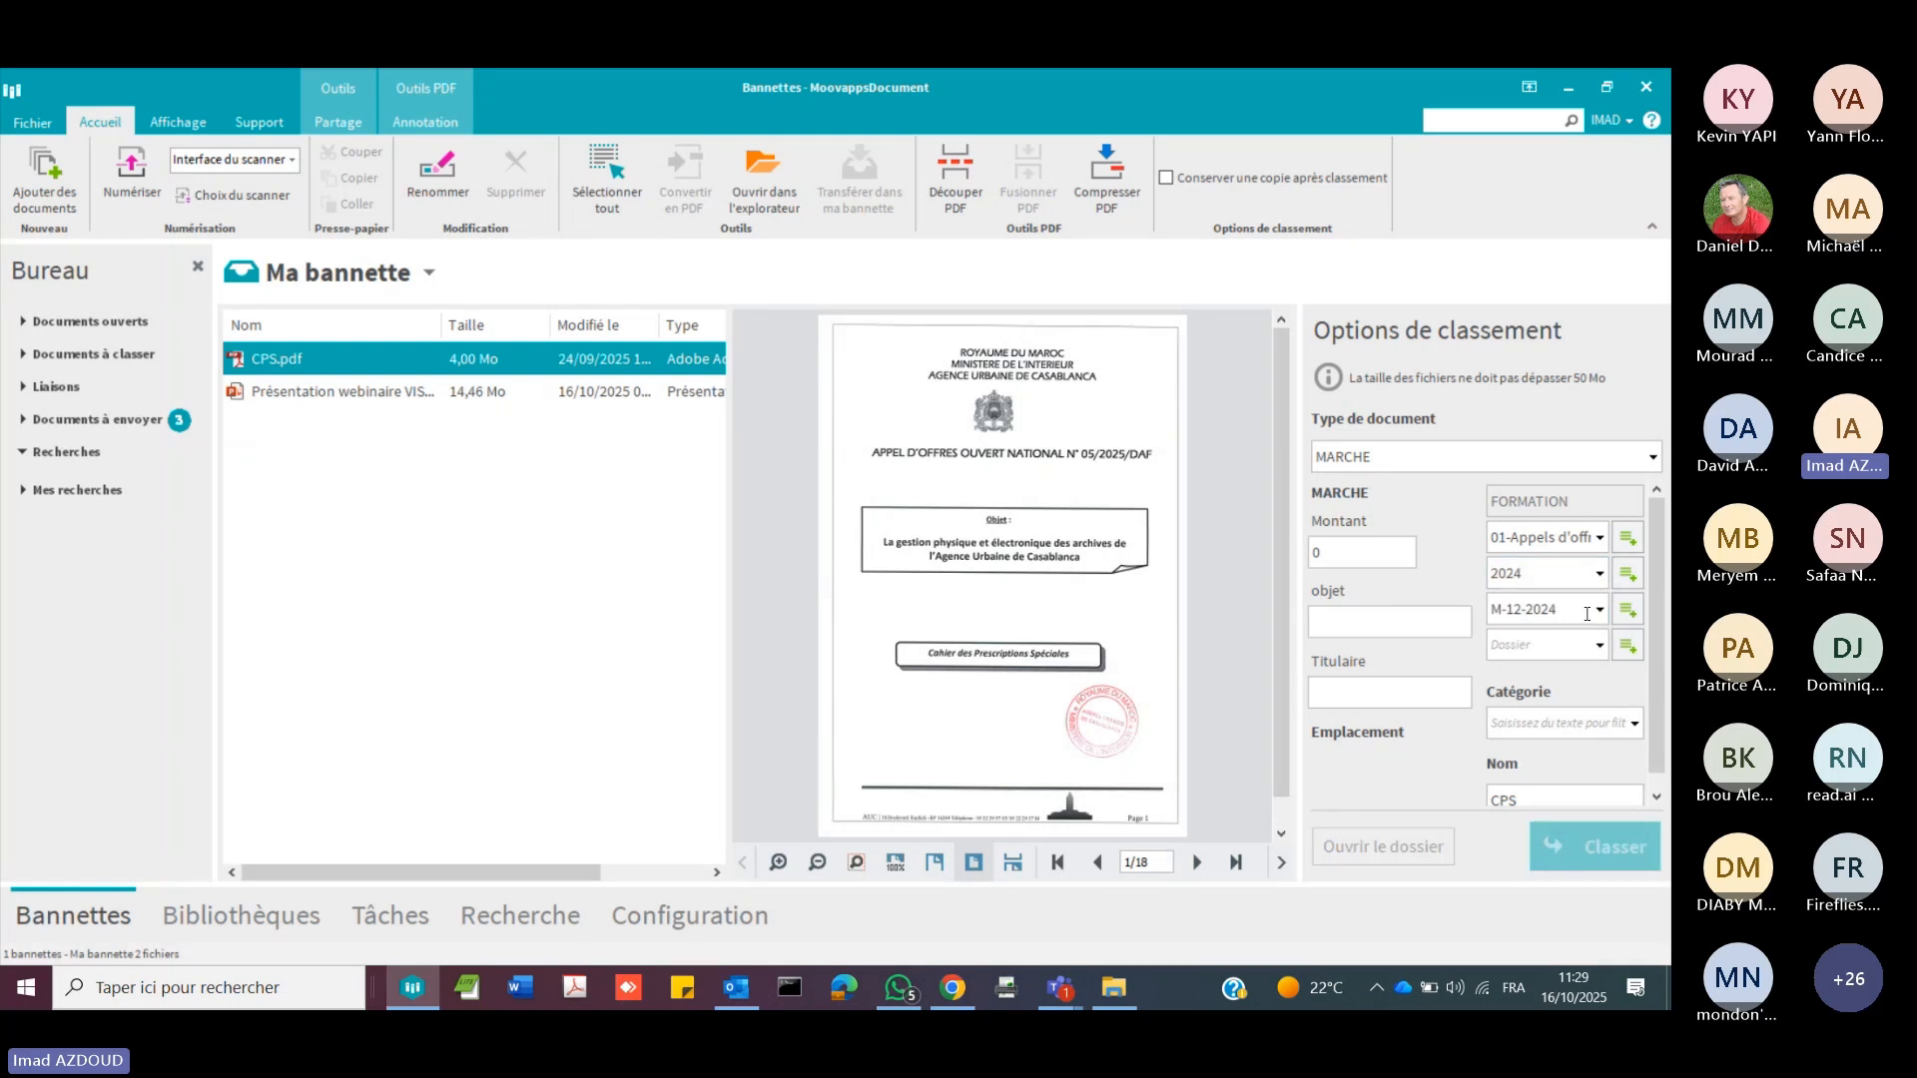
{"action": "left_click", "coordinate": [1597, 575]}
{"action": "left_click", "coordinate": [1552, 603]}
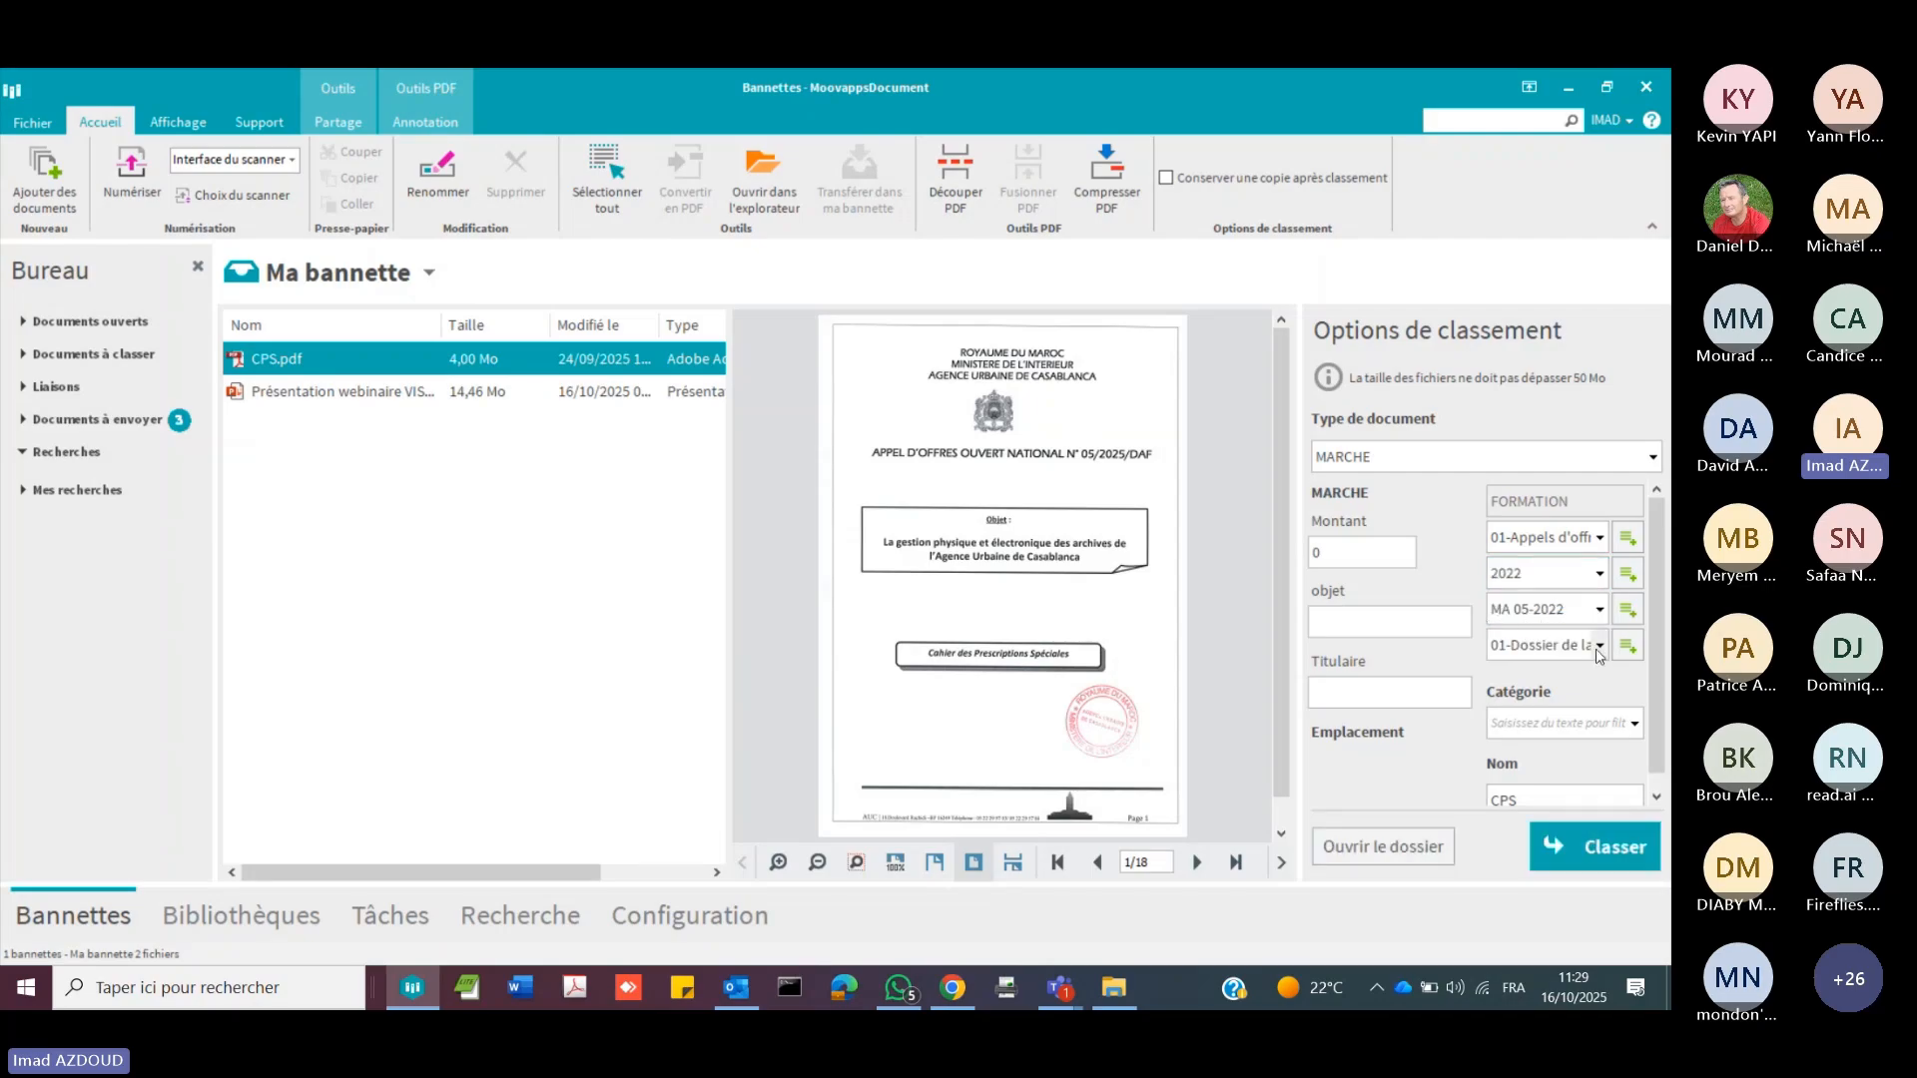
{"action": "left_click", "coordinate": [1598, 646]}
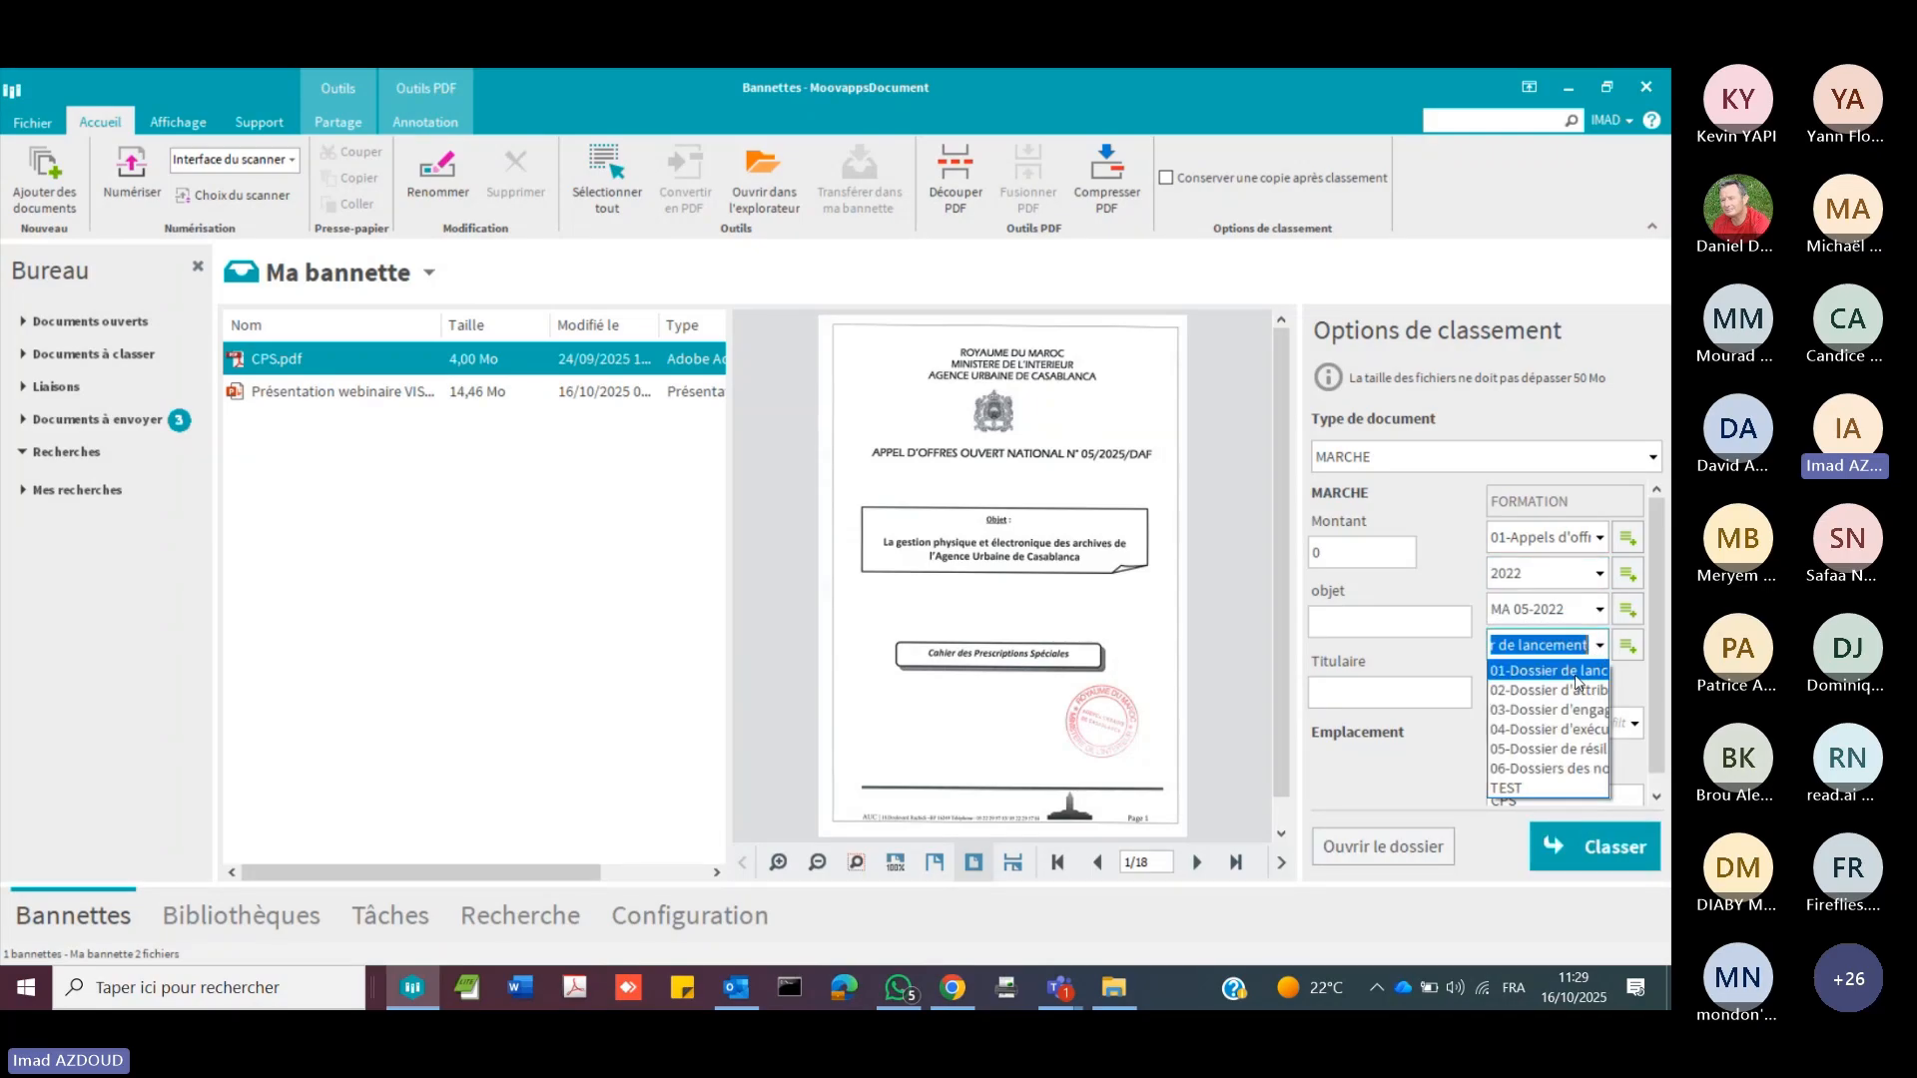
{"action": "left_click", "coordinate": [1559, 675]}
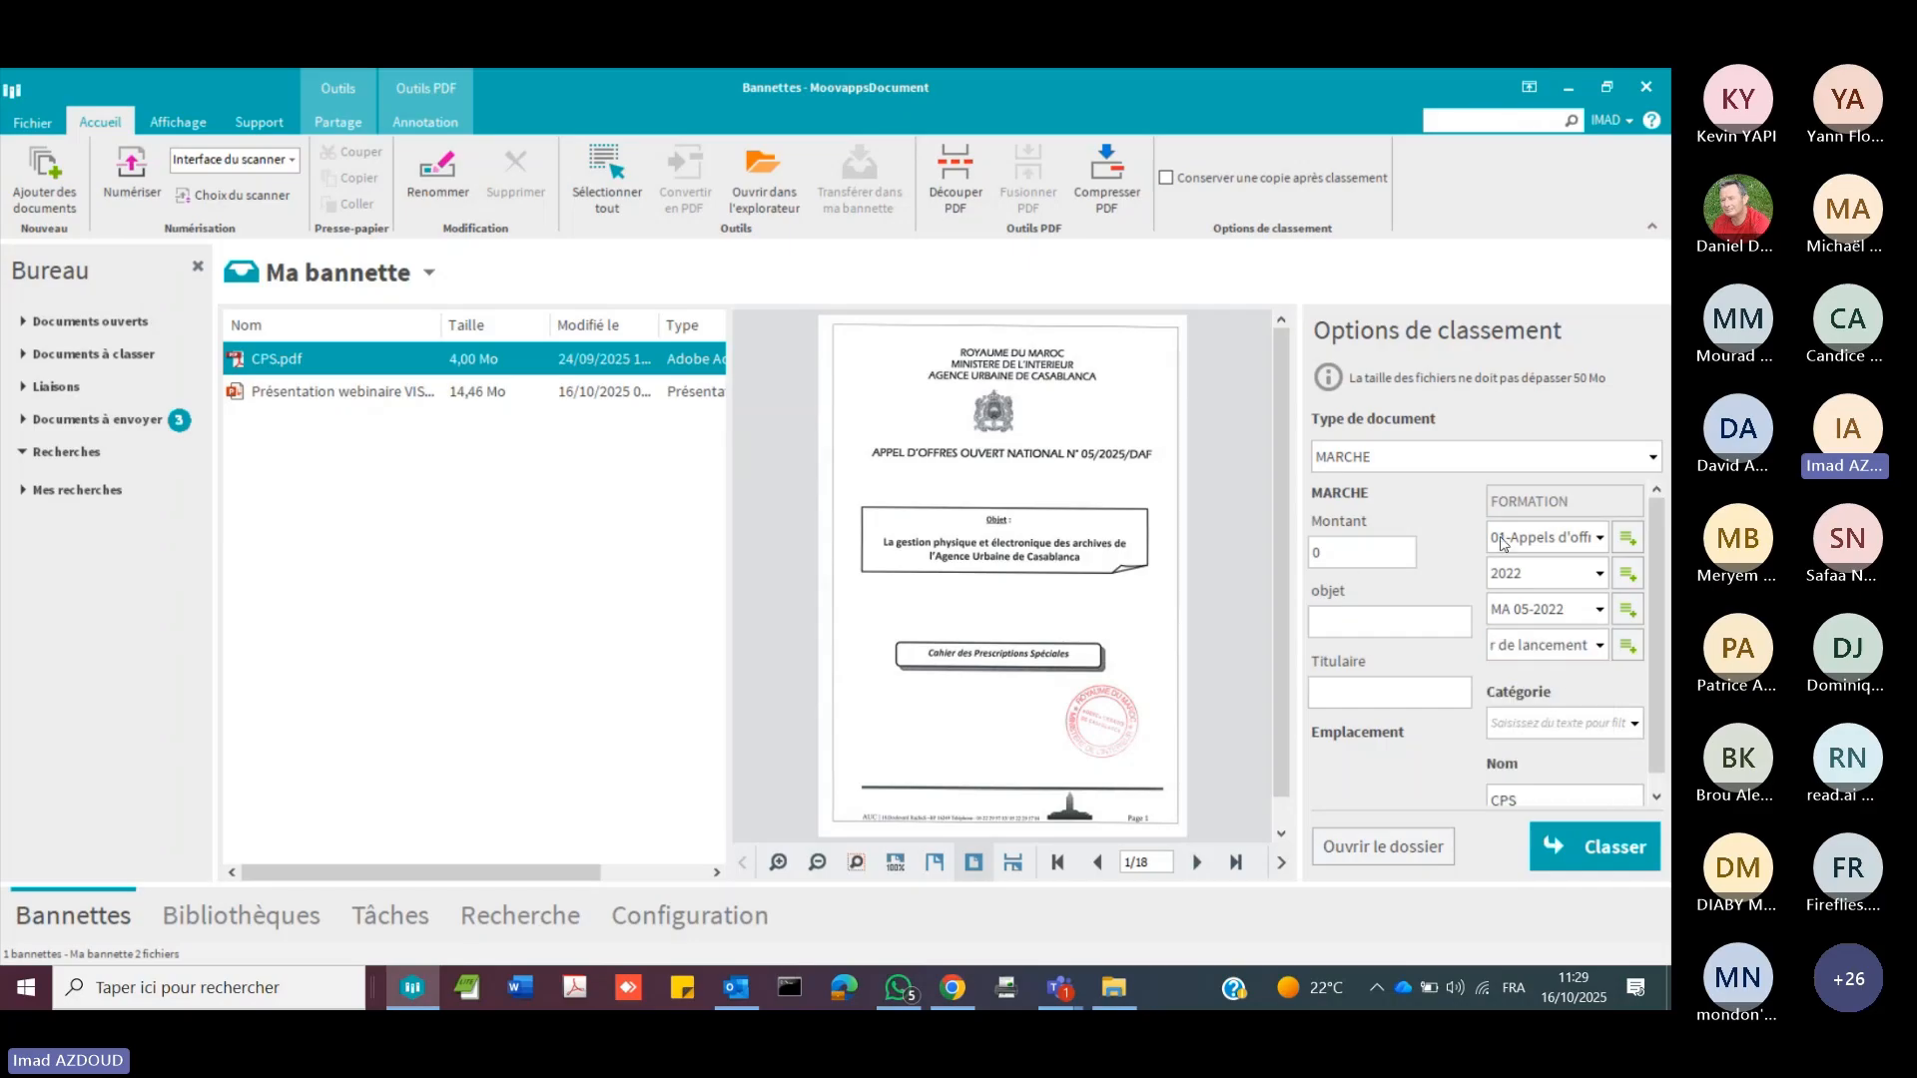
Step: Fill in the MARCHE metadata with Montant 10000, objet Digitalisation and Titulaire Visiativ
{"action": "left_click_drag", "start_coordinate": [1297, 544], "coordinate": [1246, 539]}
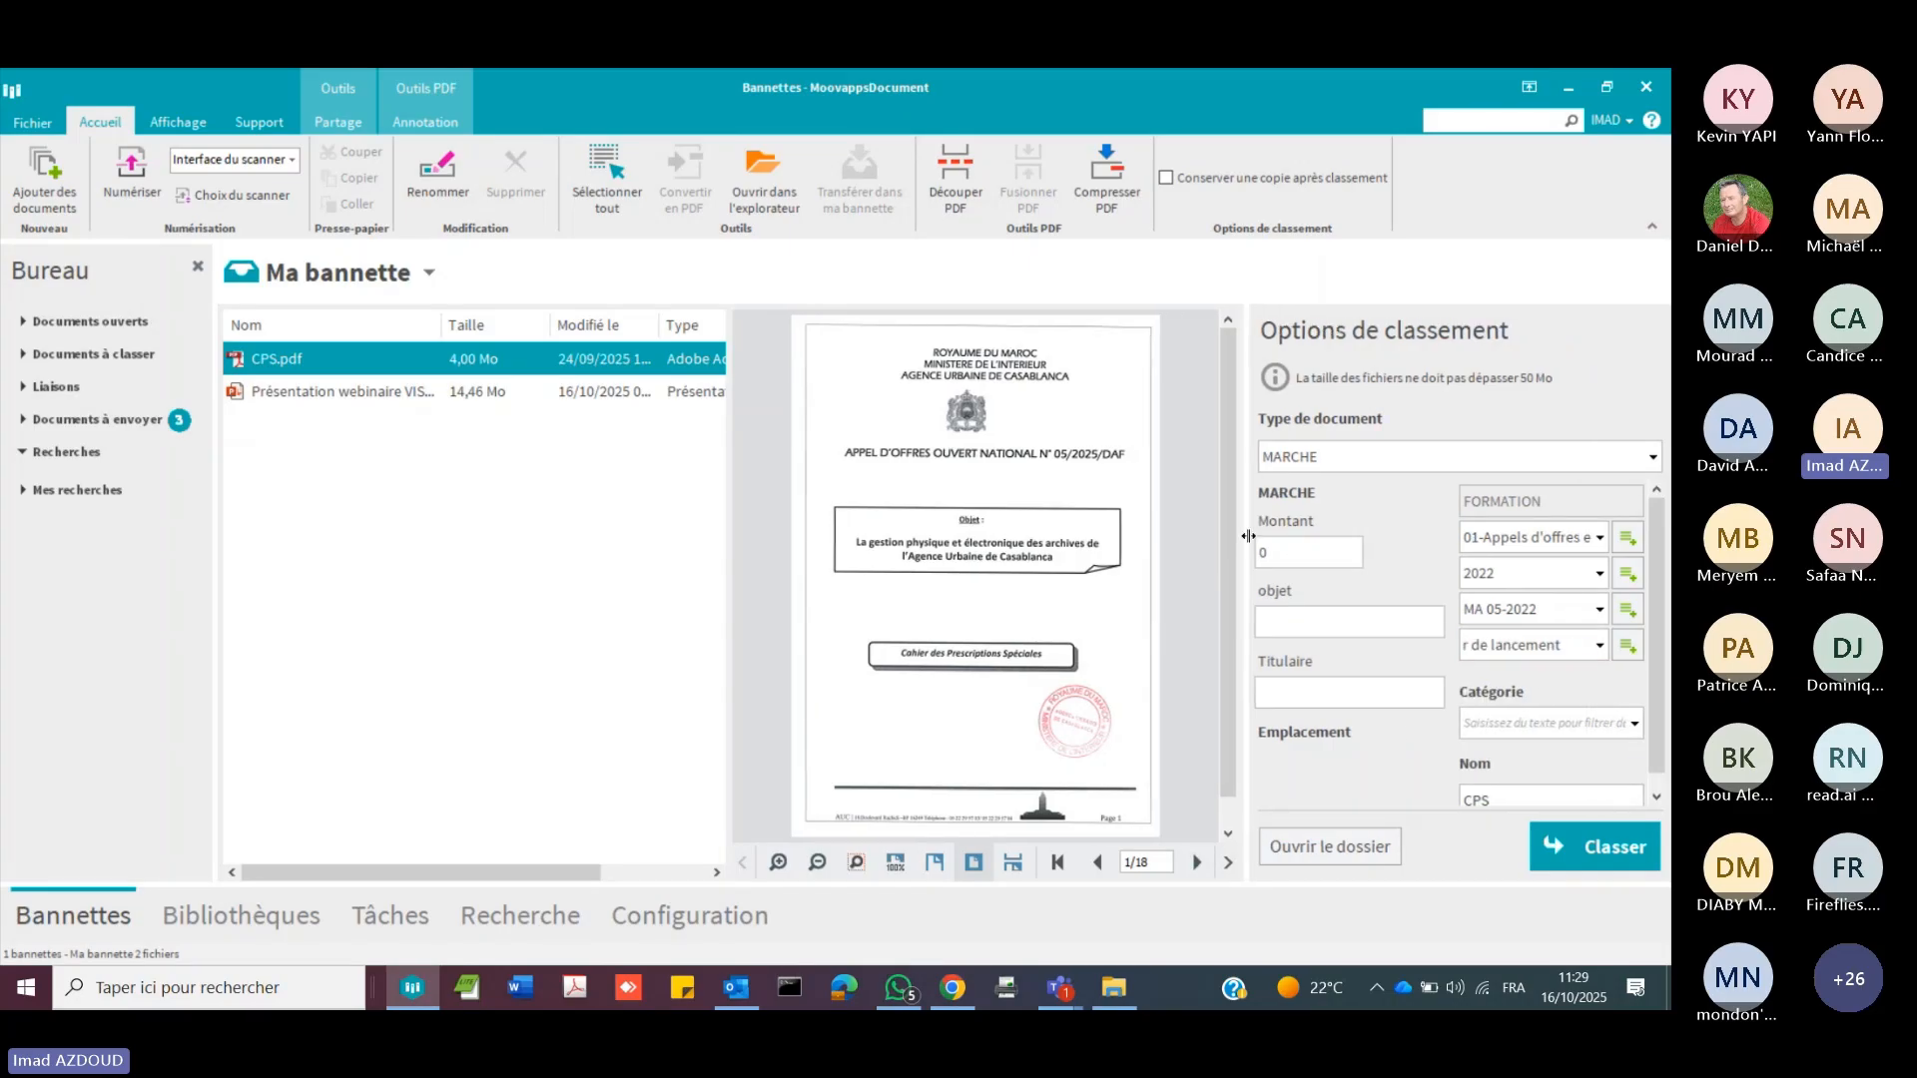
{"action": "left_click_drag", "start_coordinate": [729, 534], "coordinate": [600, 510]}
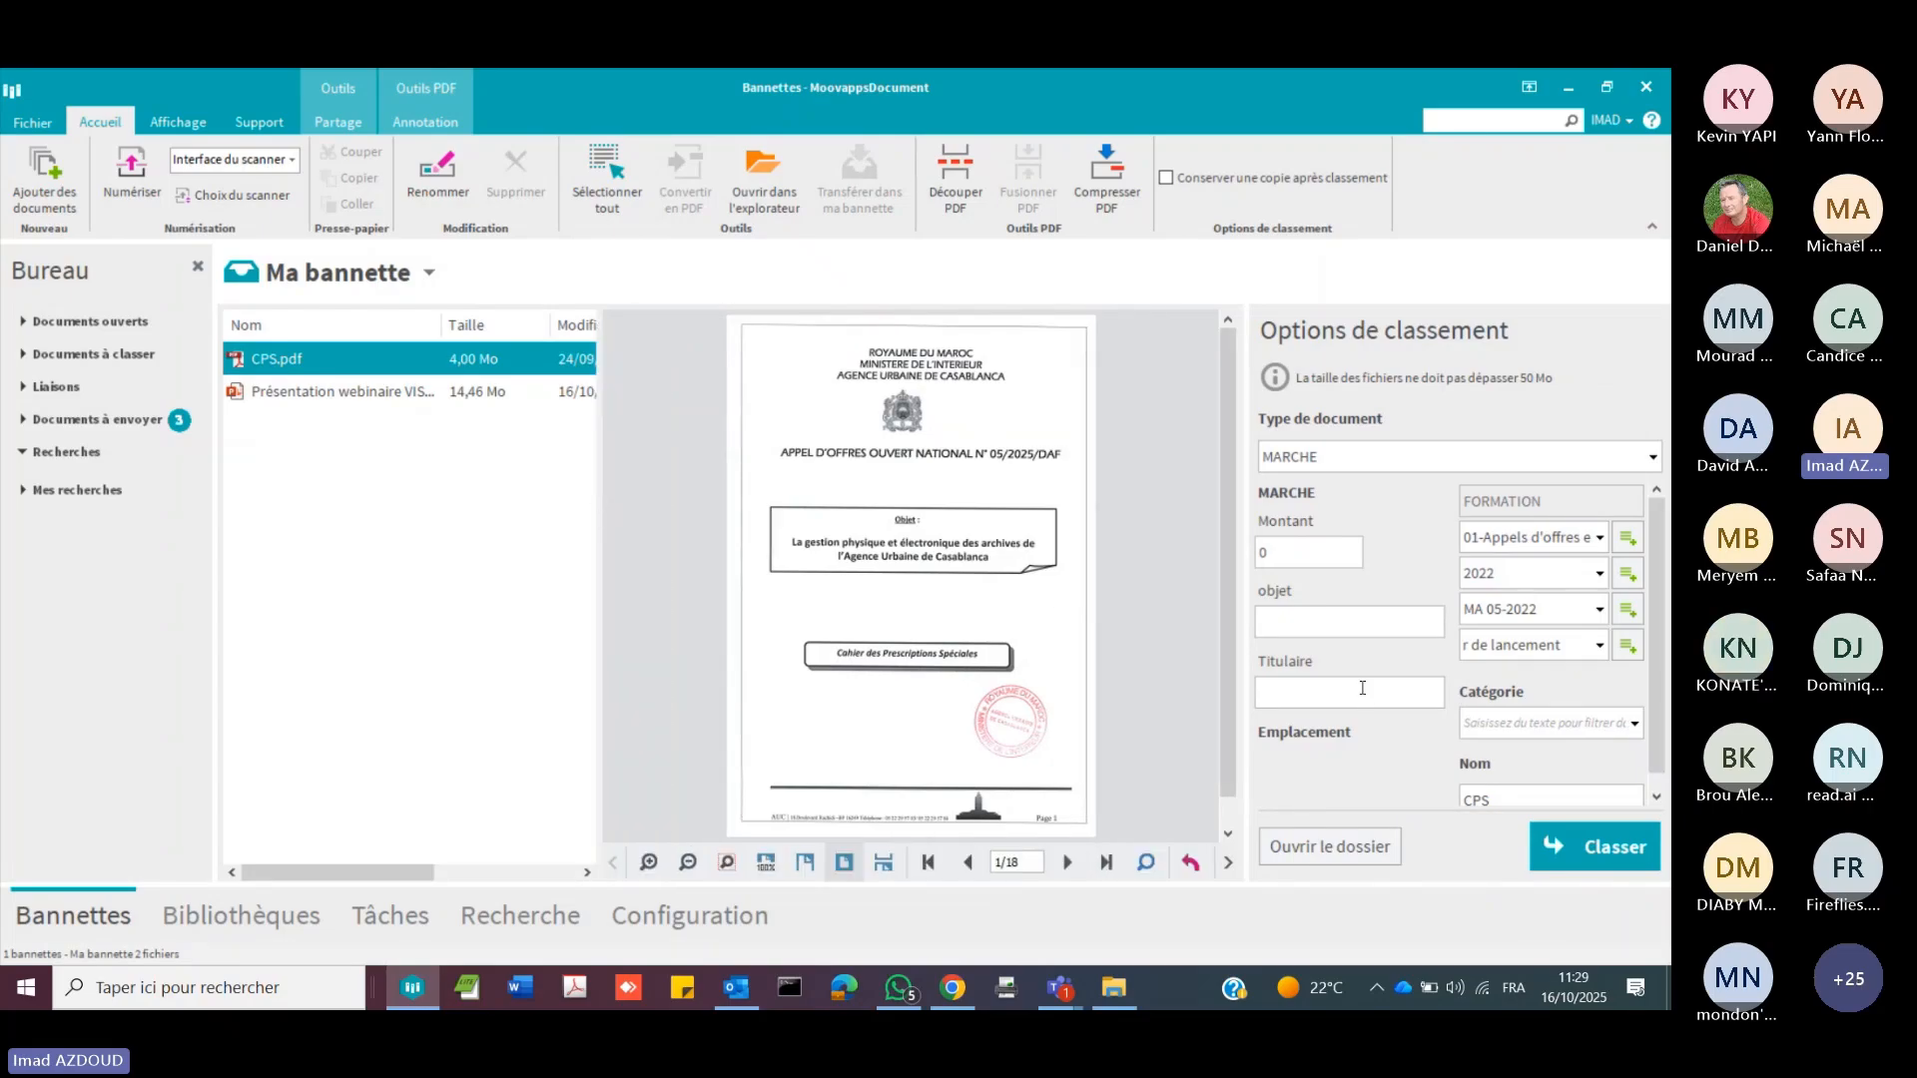
{"action": "left_click", "coordinate": [1370, 629]}
{"action": "left_click_drag", "start_coordinate": [1291, 550], "coordinate": [1187, 553]}
{"action": "type", "text": "10000"}
{"action": "left_click", "coordinate": [1357, 618]}
{"action": "type", "text": "D"}
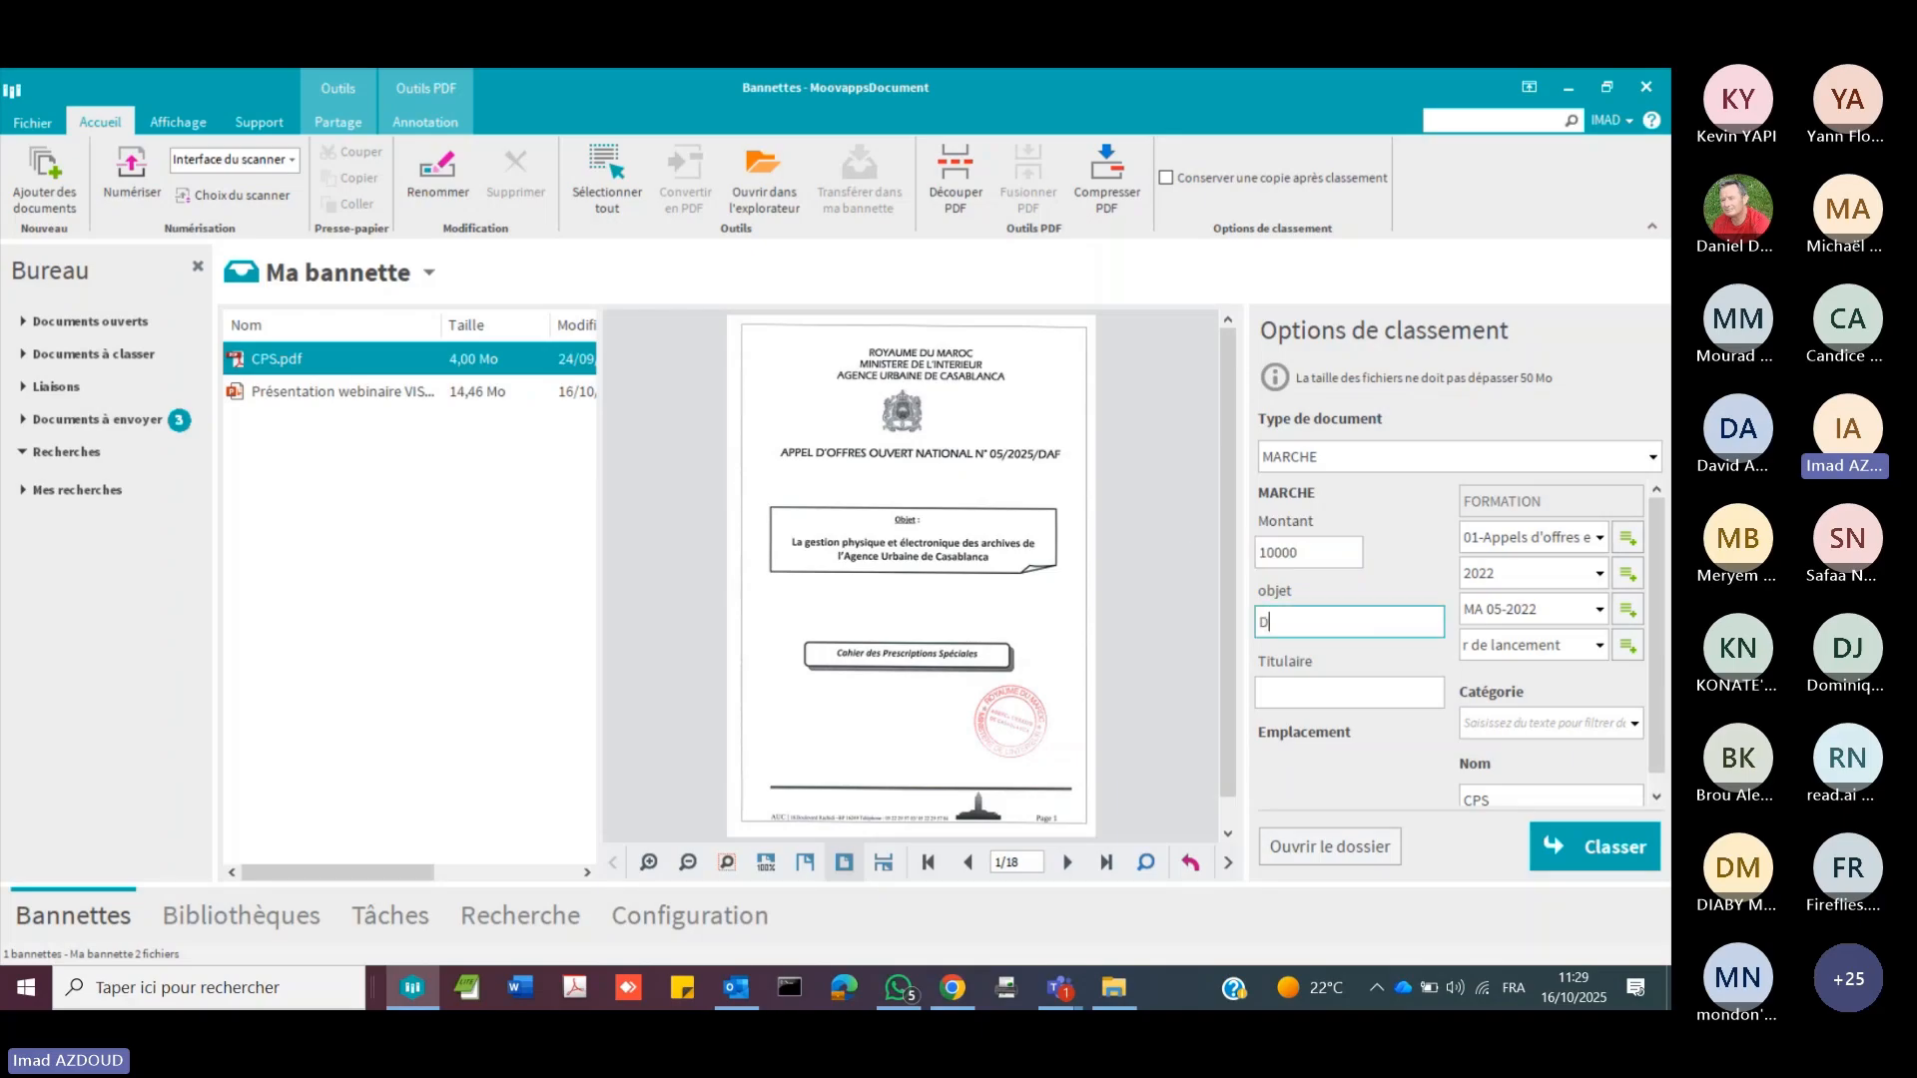
{"action": "type", "text": "igitalisation"}
{"action": "key", "text": "Tab"}
{"action": "type", "text": "Visiativ"}
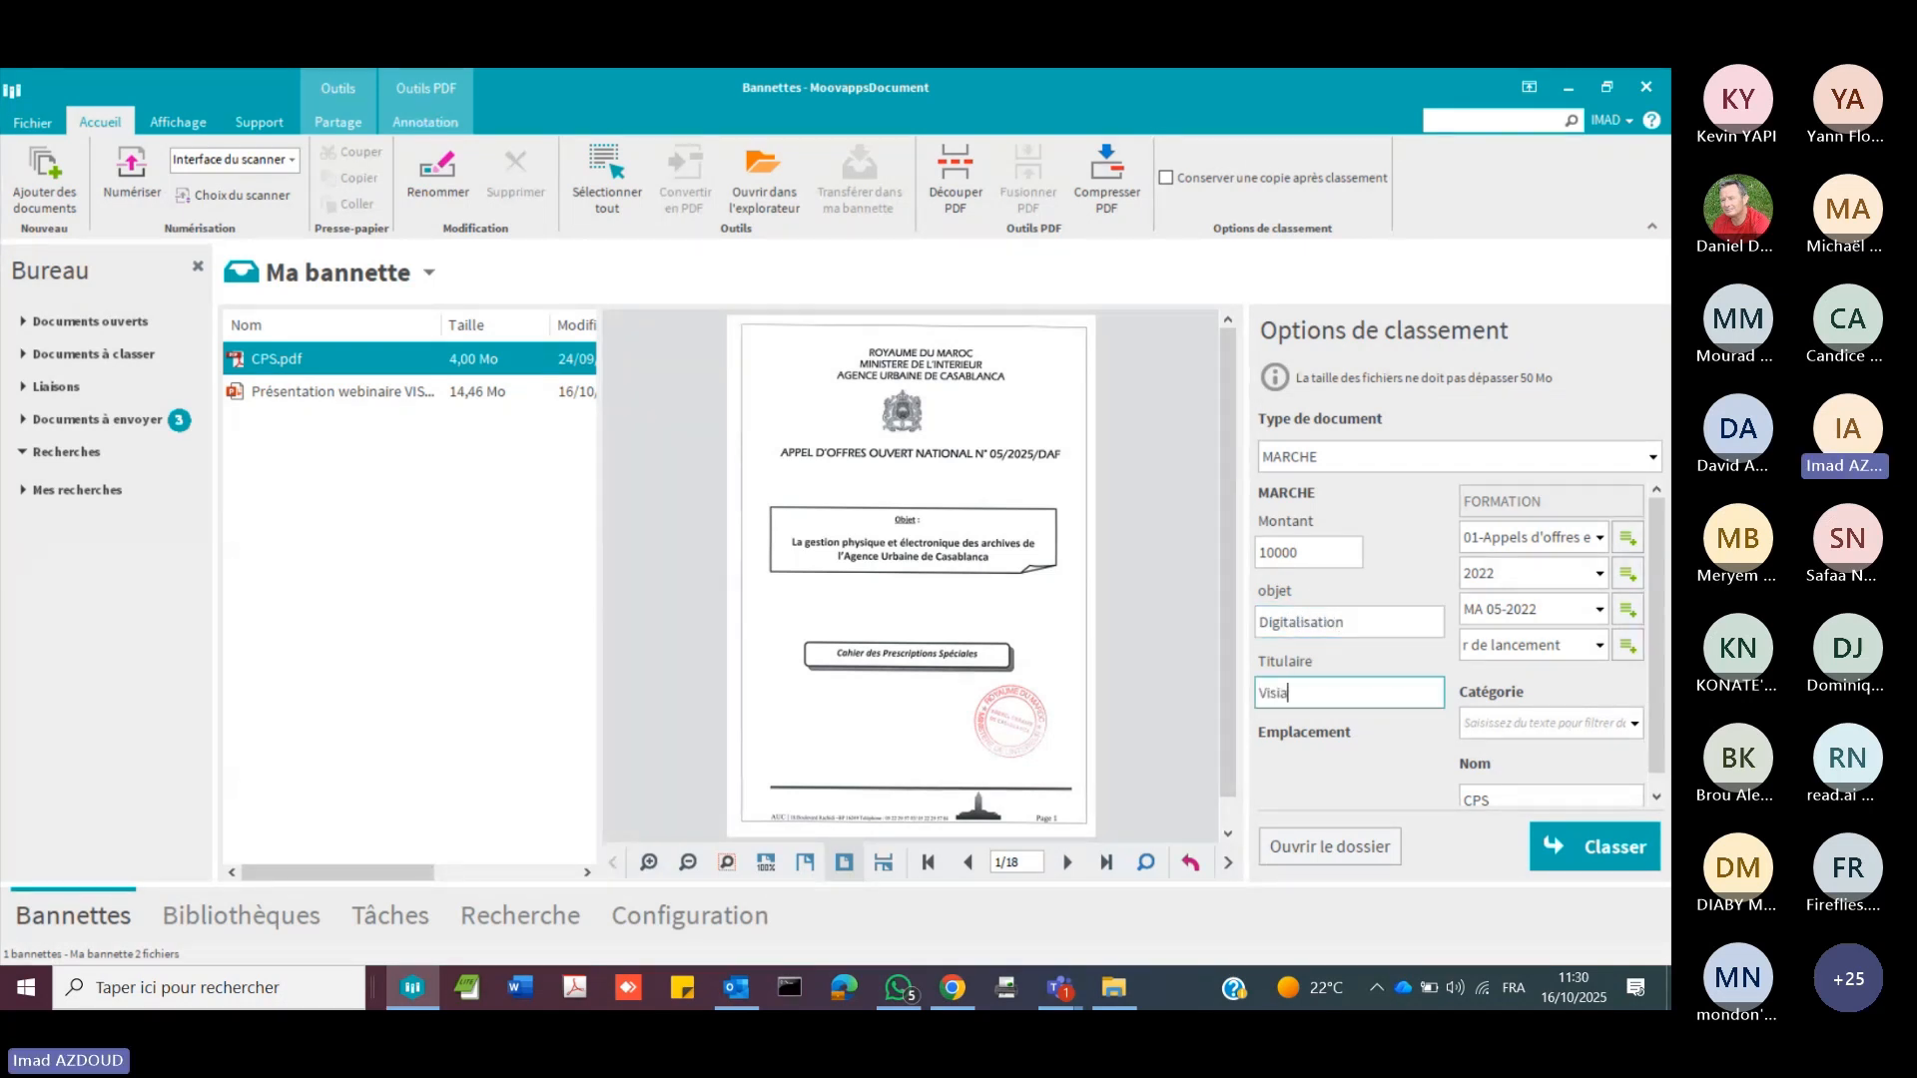
Step: Assign the ACHAT category to CPS.pdf and file the document
{"action": "left_click", "coordinate": [1632, 732]}
{"action": "left_click", "coordinate": [1634, 729]}
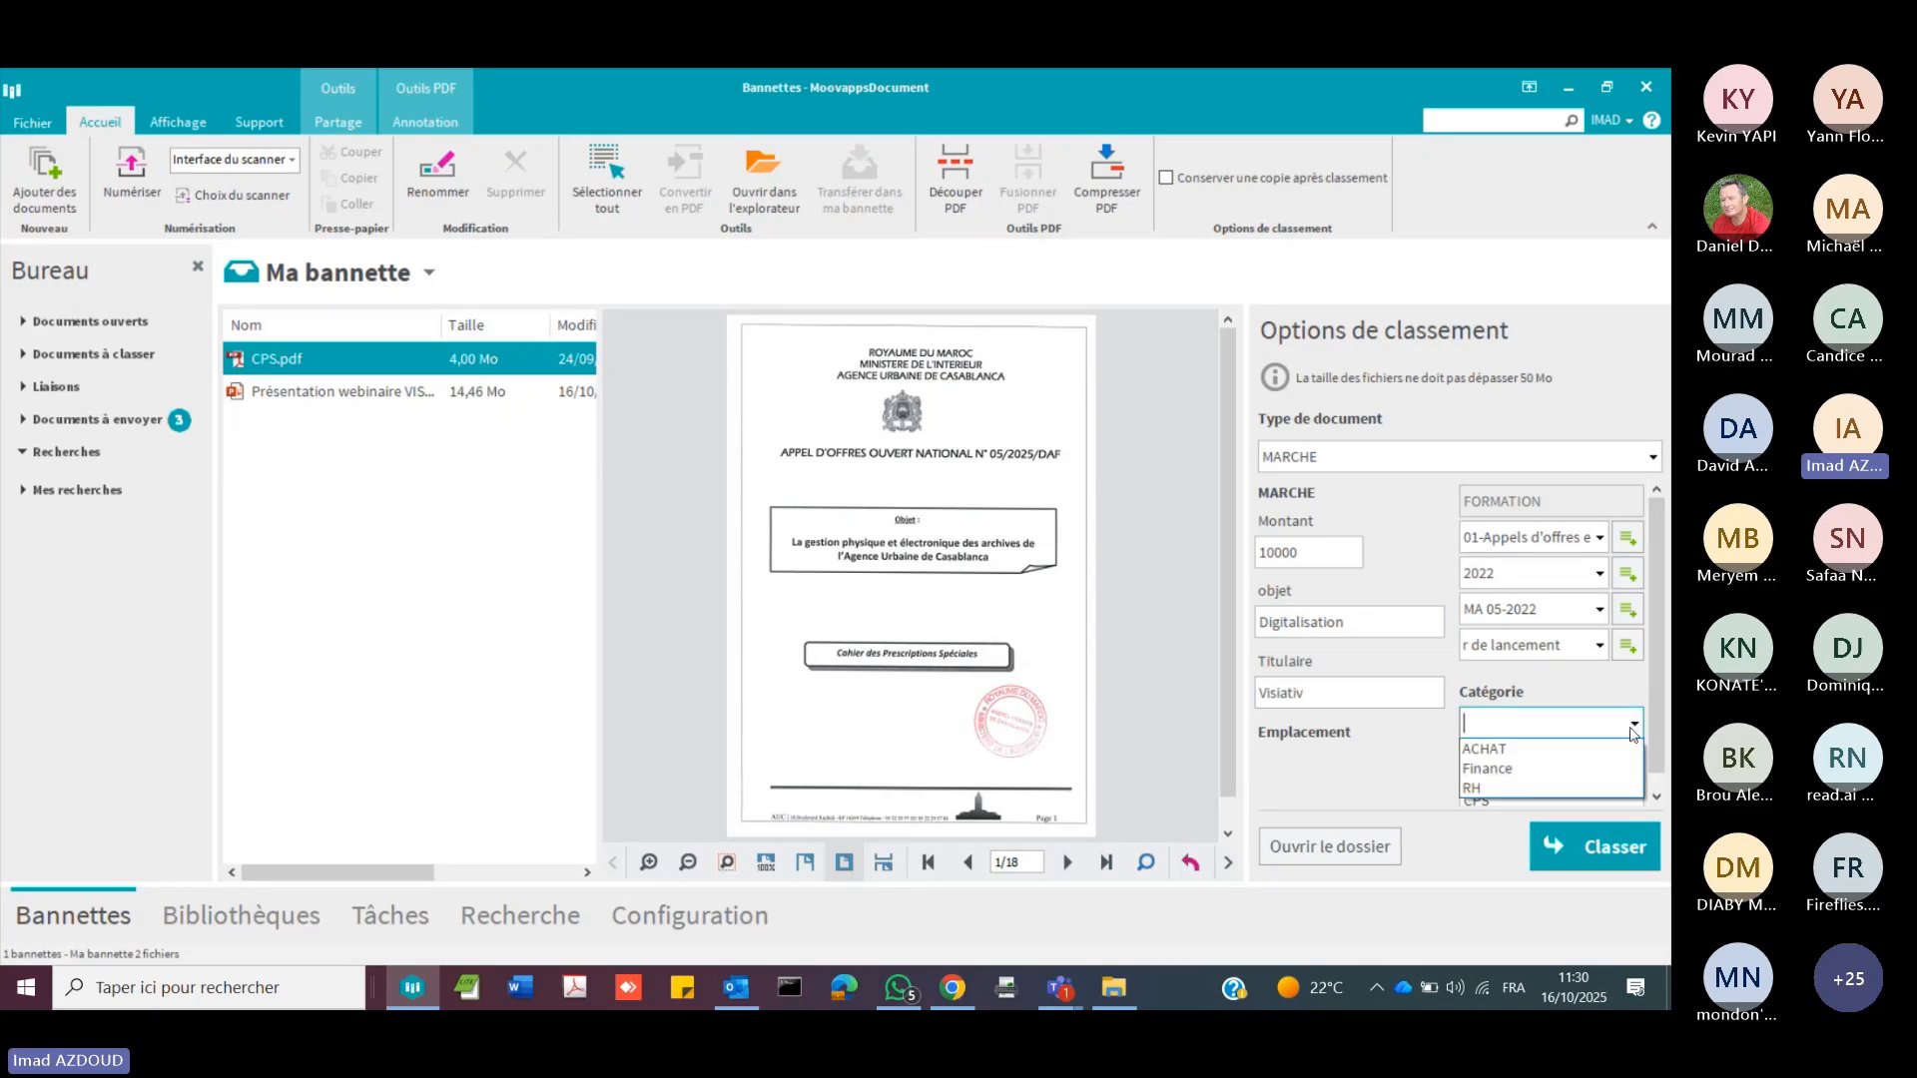
{"action": "left_click", "coordinate": [1563, 756]}
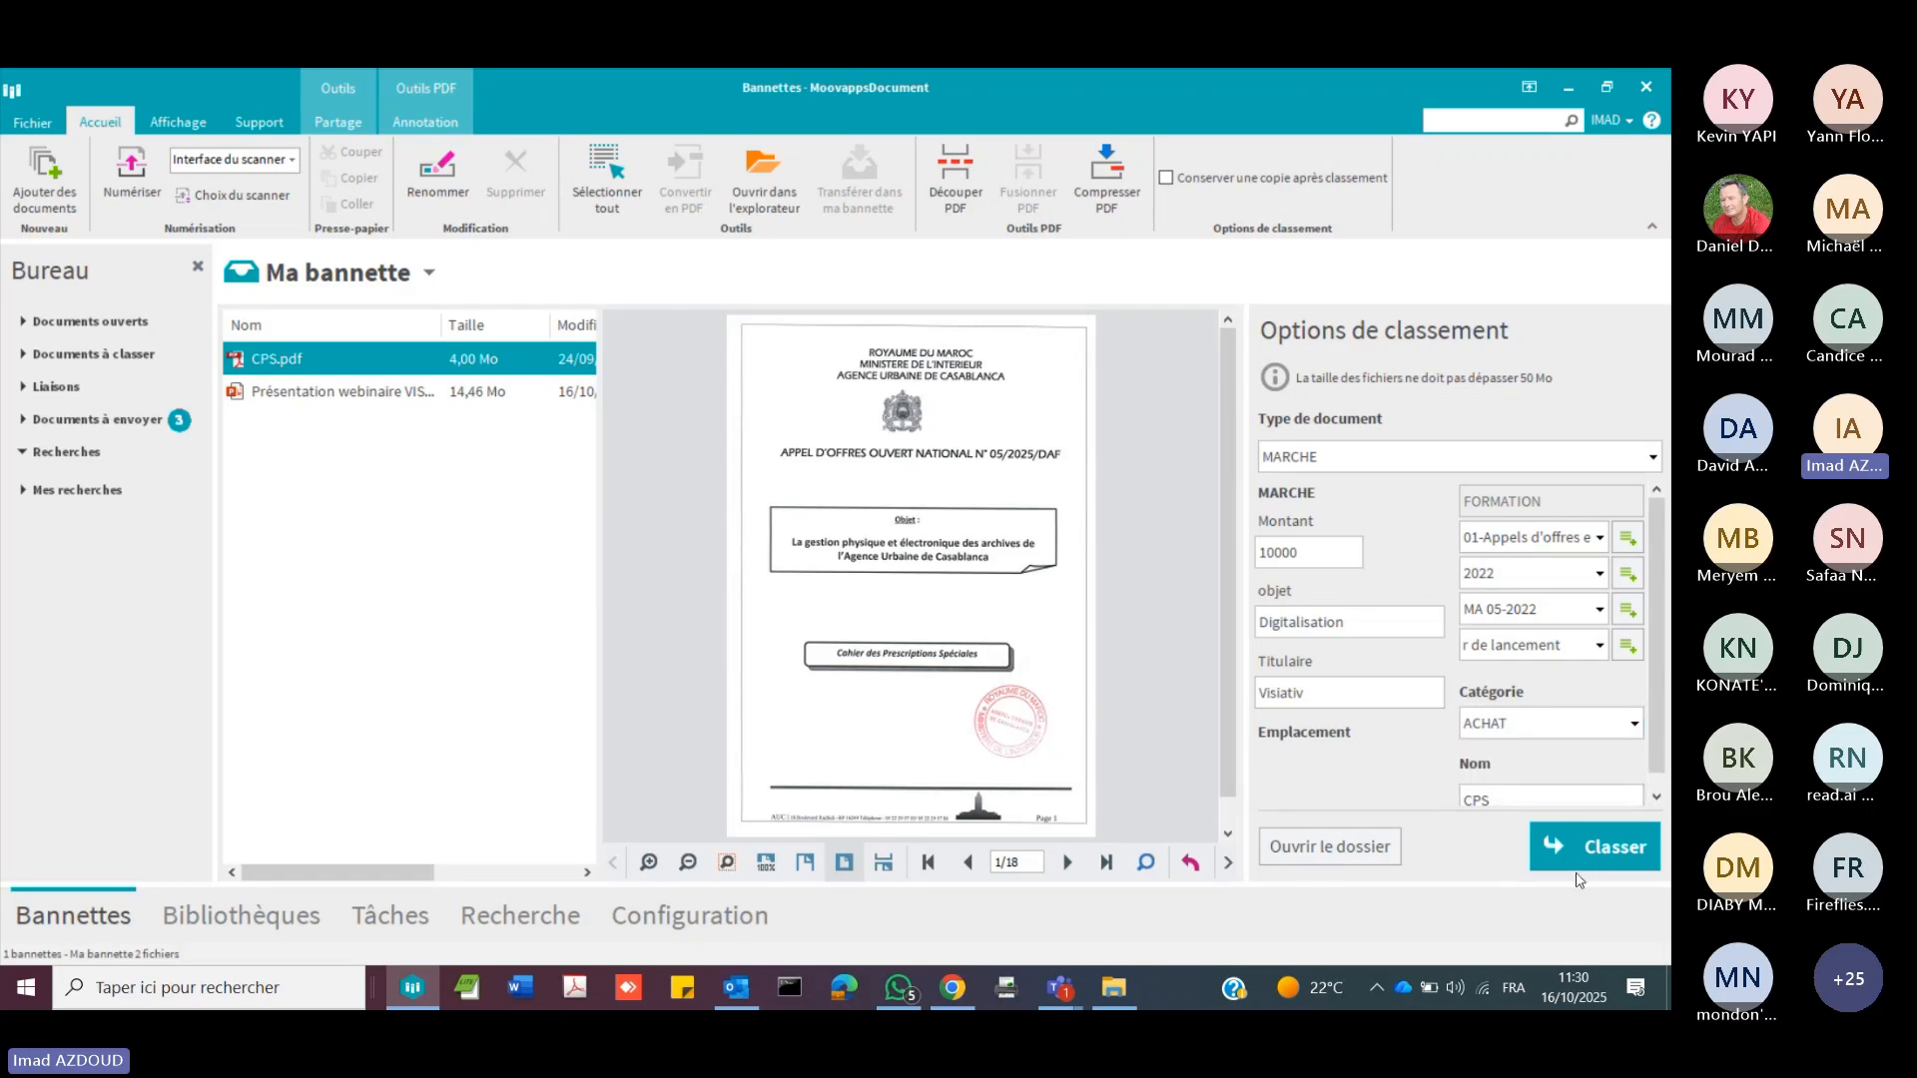
{"action": "left_click", "coordinate": [1602, 848]}
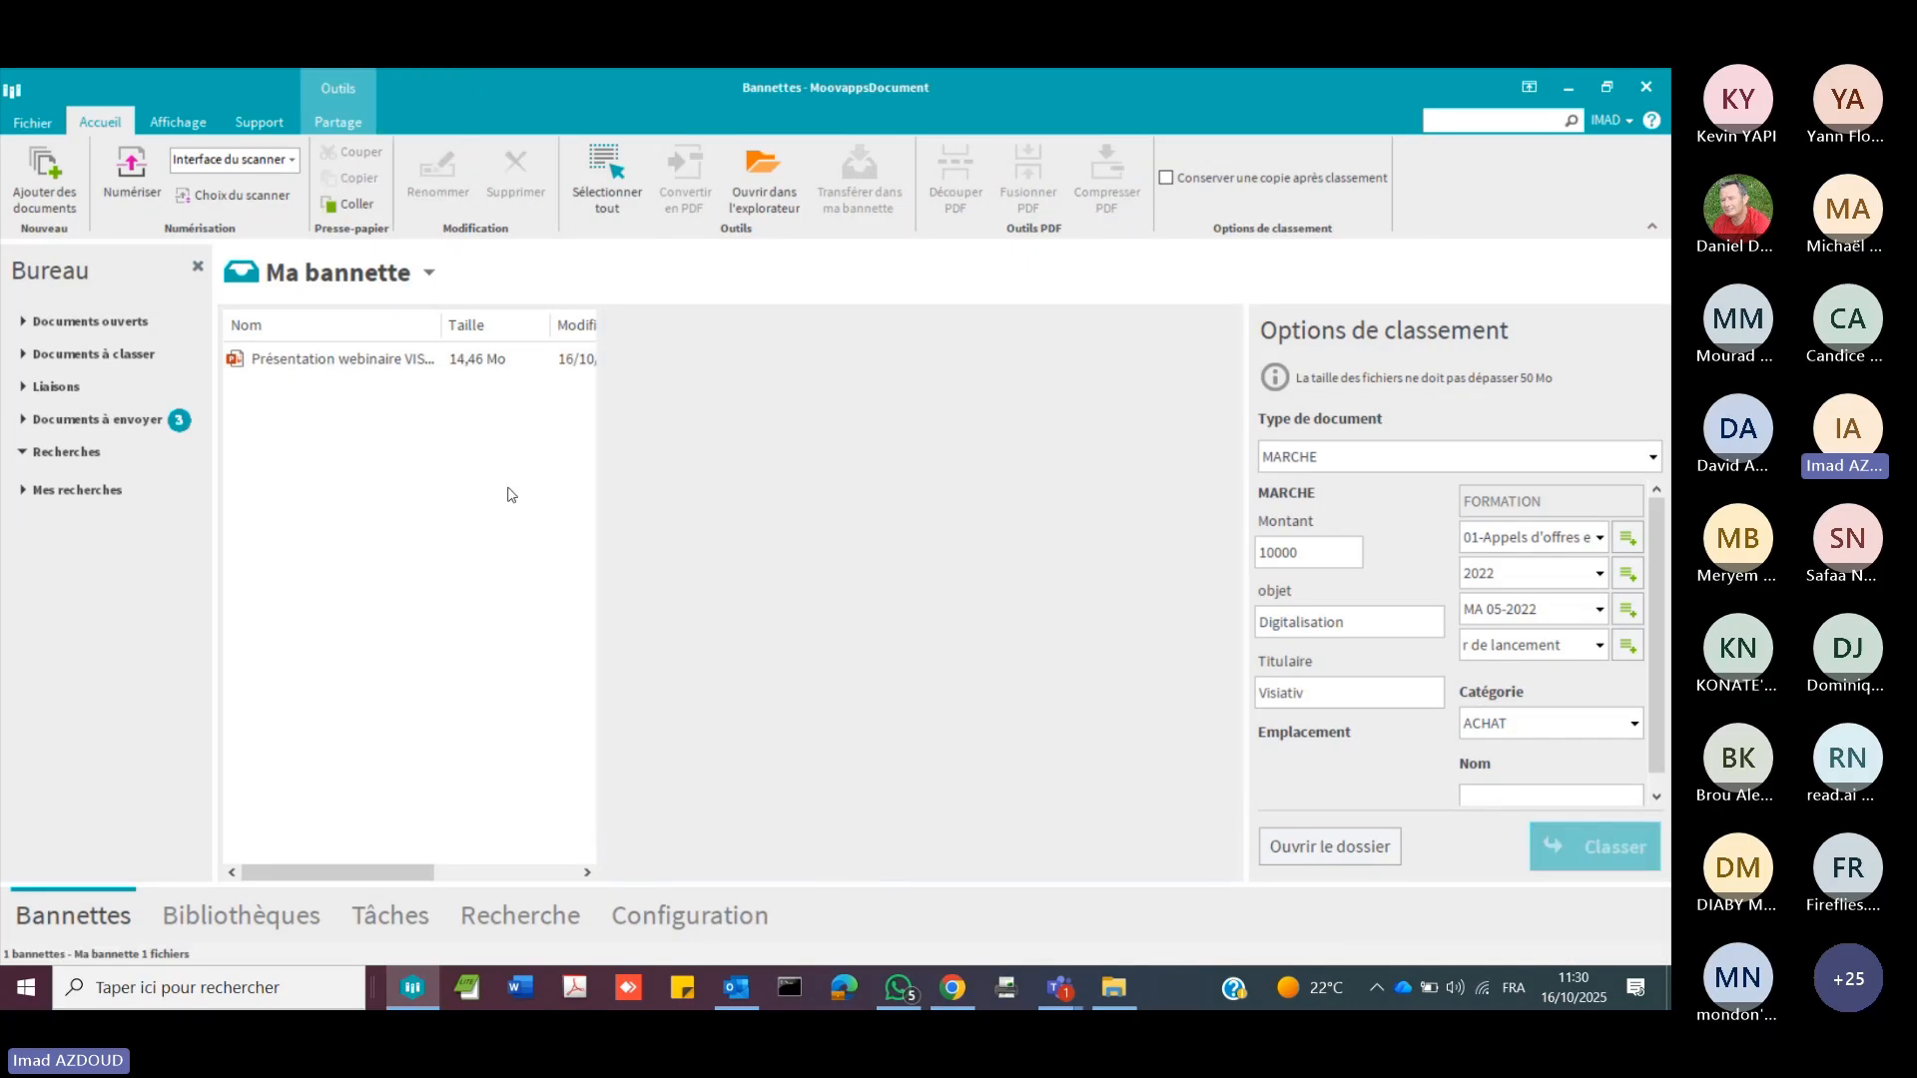
Step: Check the Bannette Moovapps Document folder in File Explorer, and return to MoovappsDocument
{"action": "left_click", "coordinate": [1568, 87]}
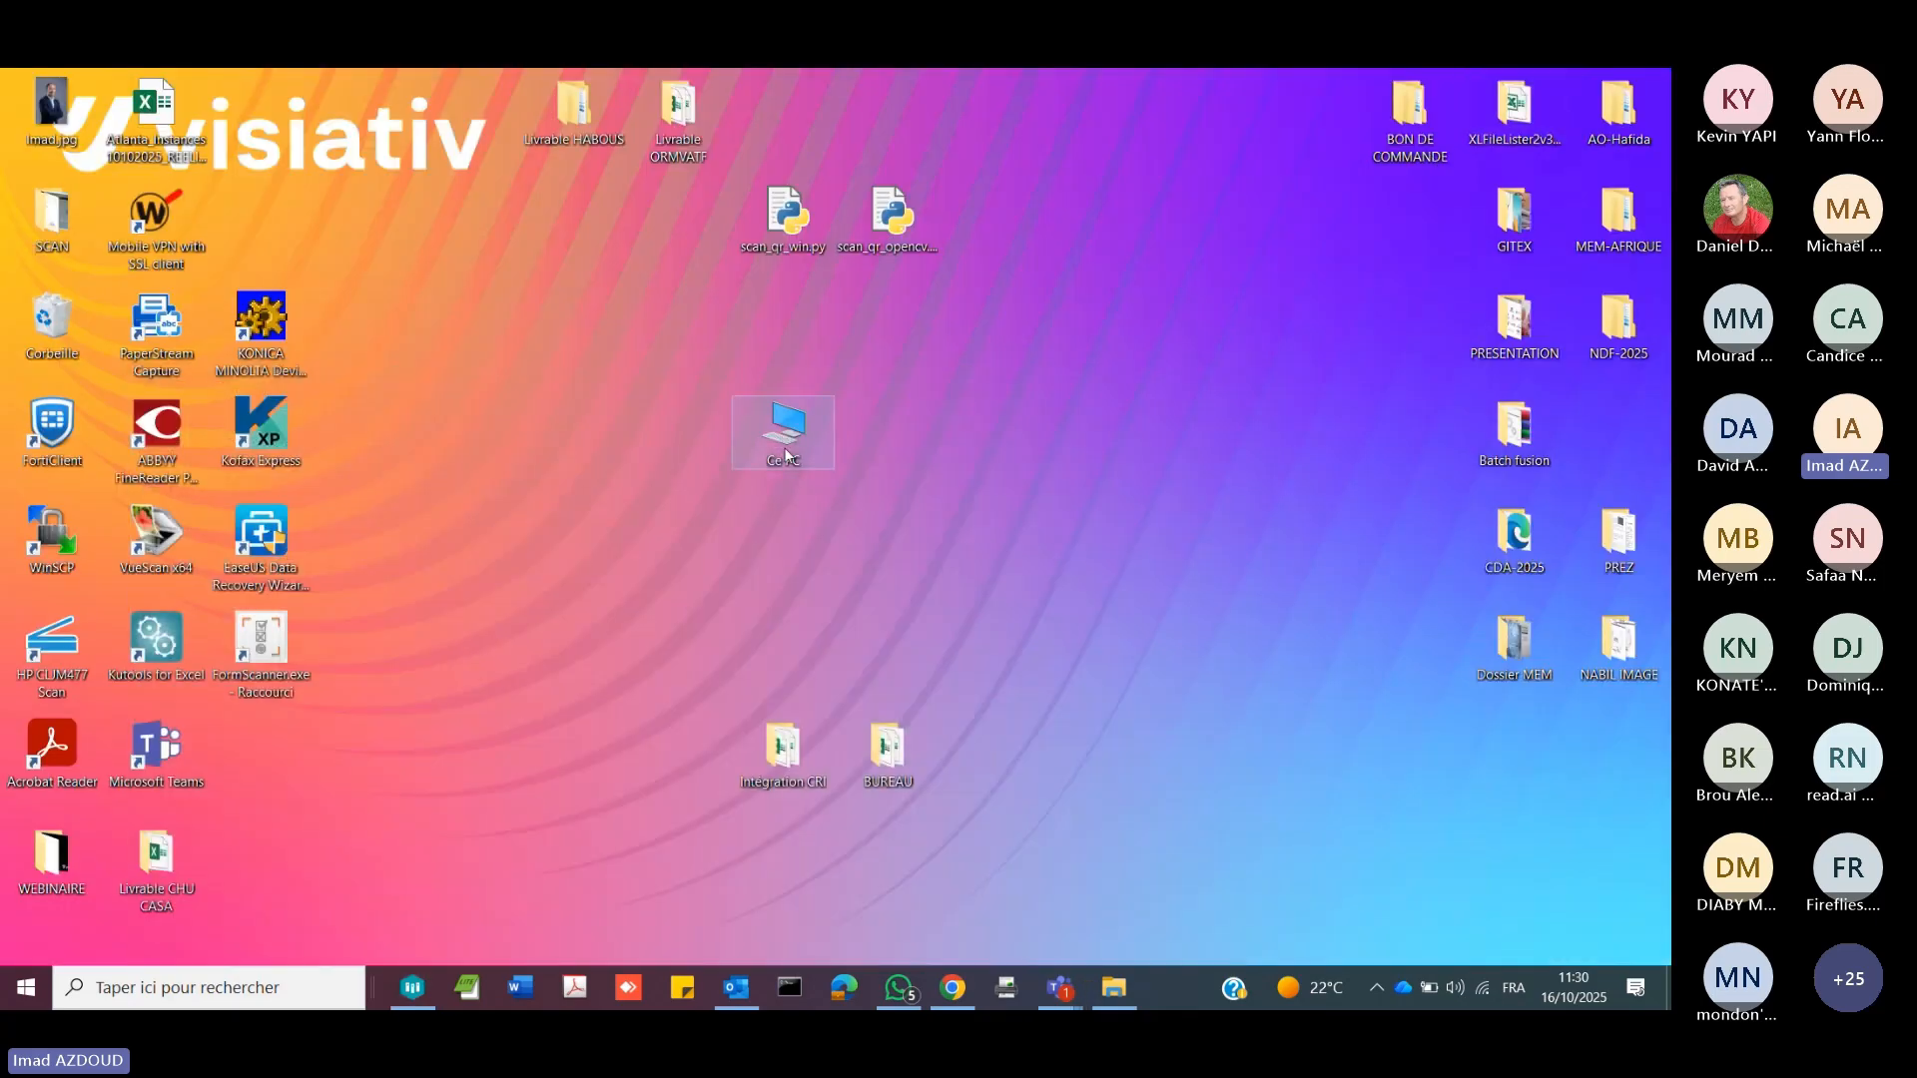
{"action": "double_click", "coordinate": [784, 455]}
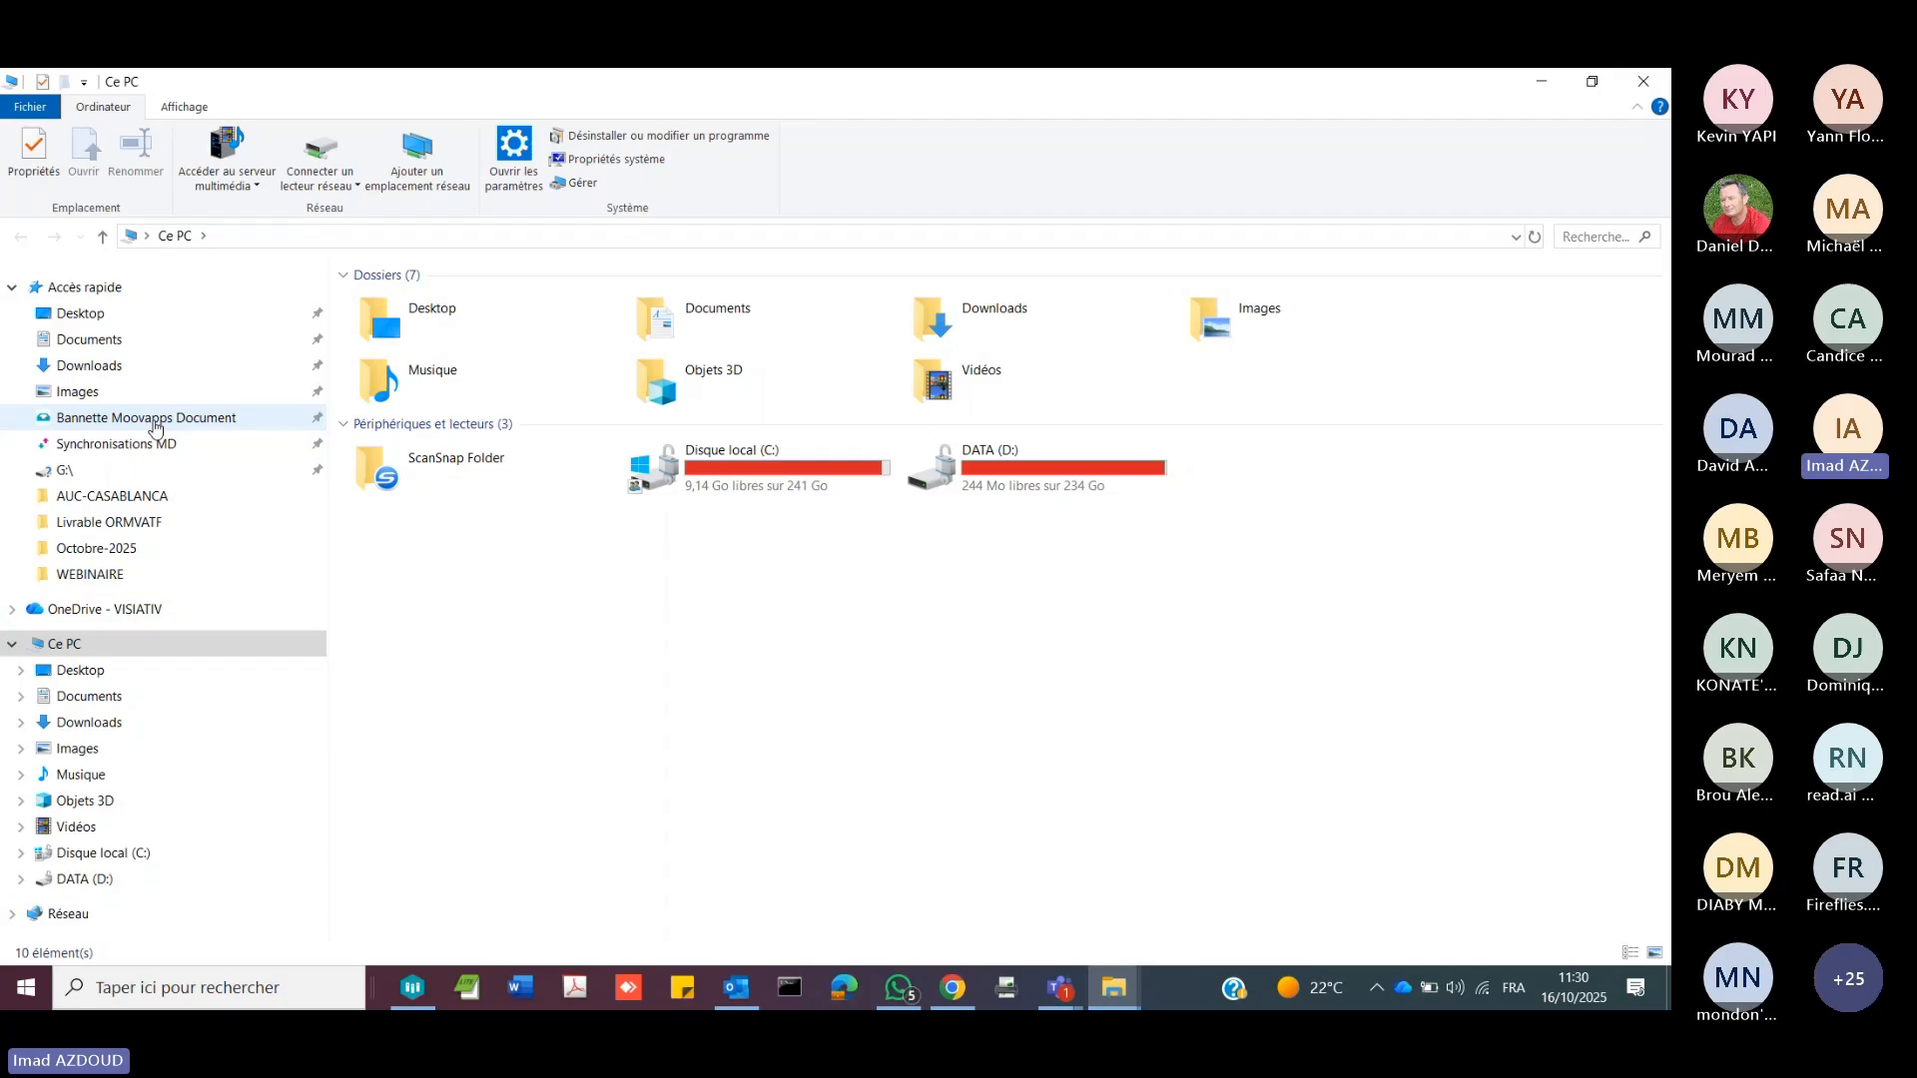
{"action": "left_click", "coordinate": [146, 417]}
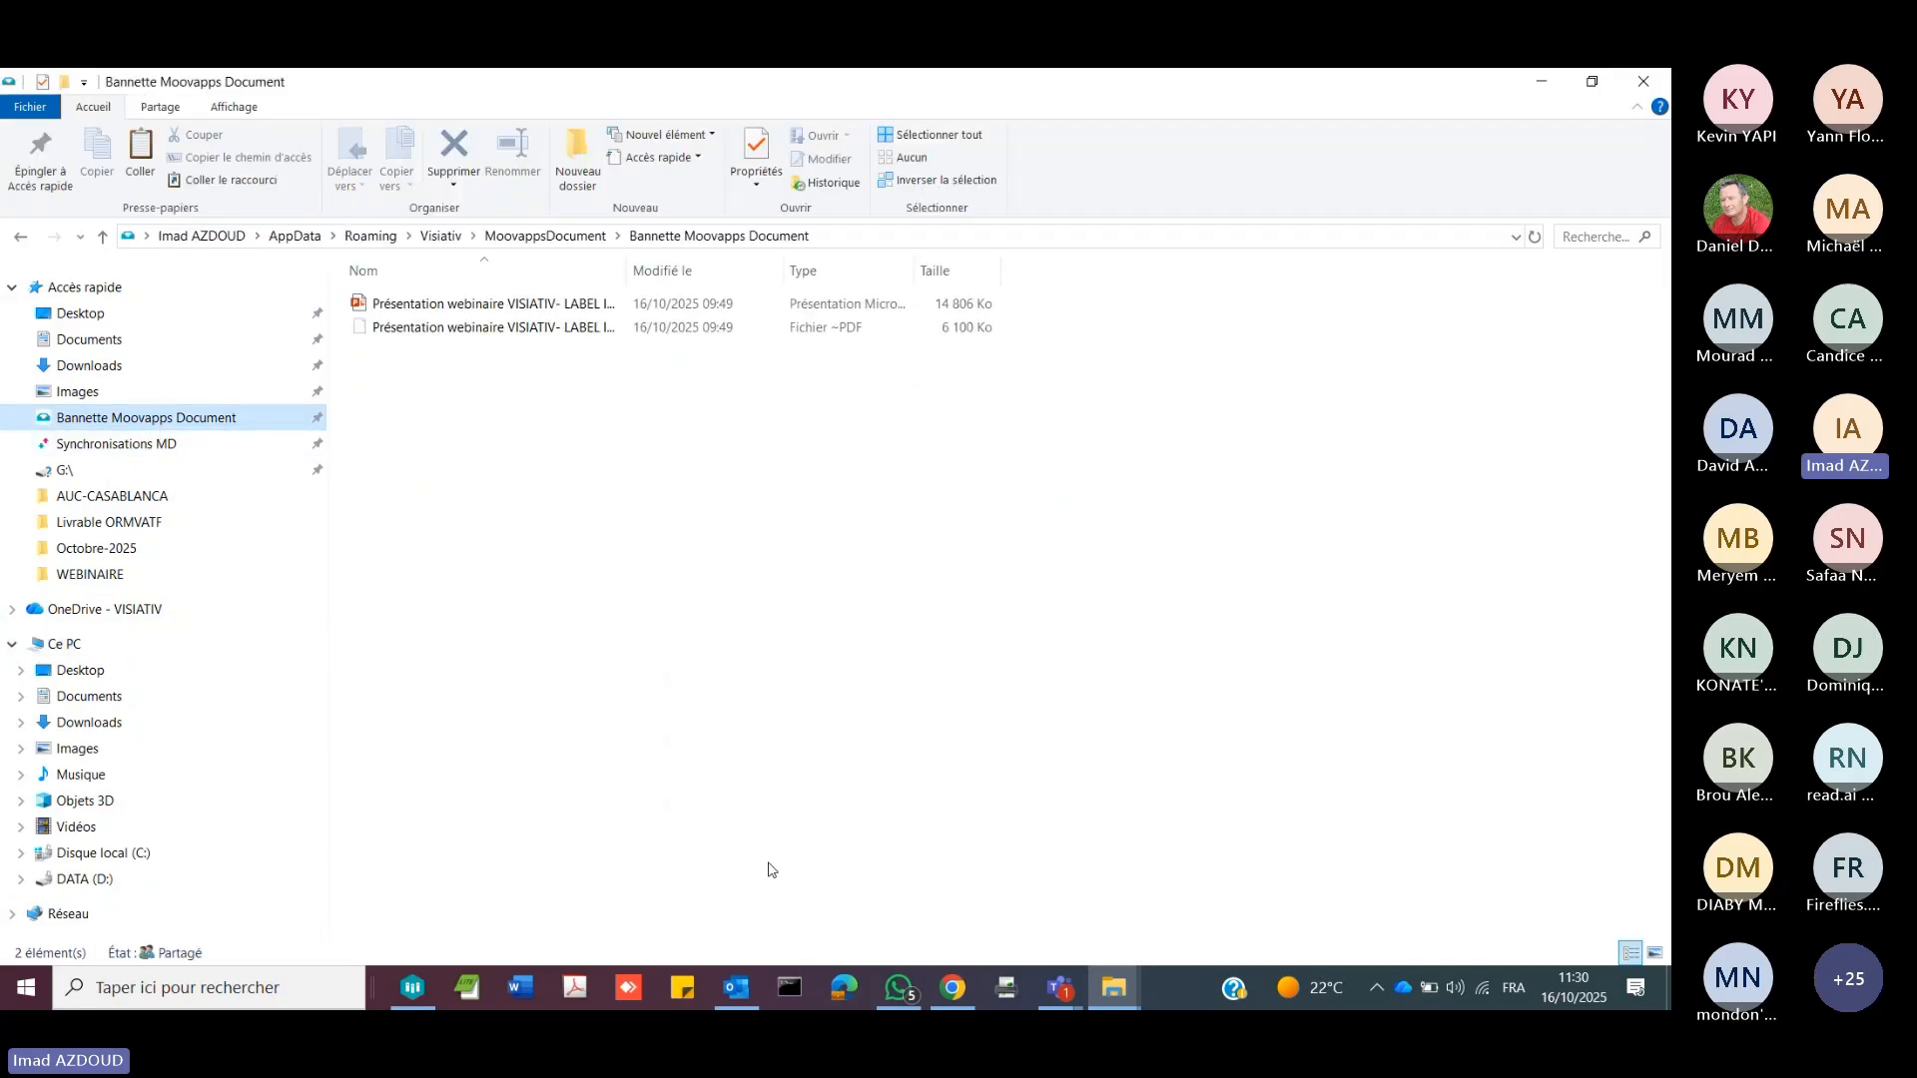
{"action": "left_click", "coordinate": [420, 987]}
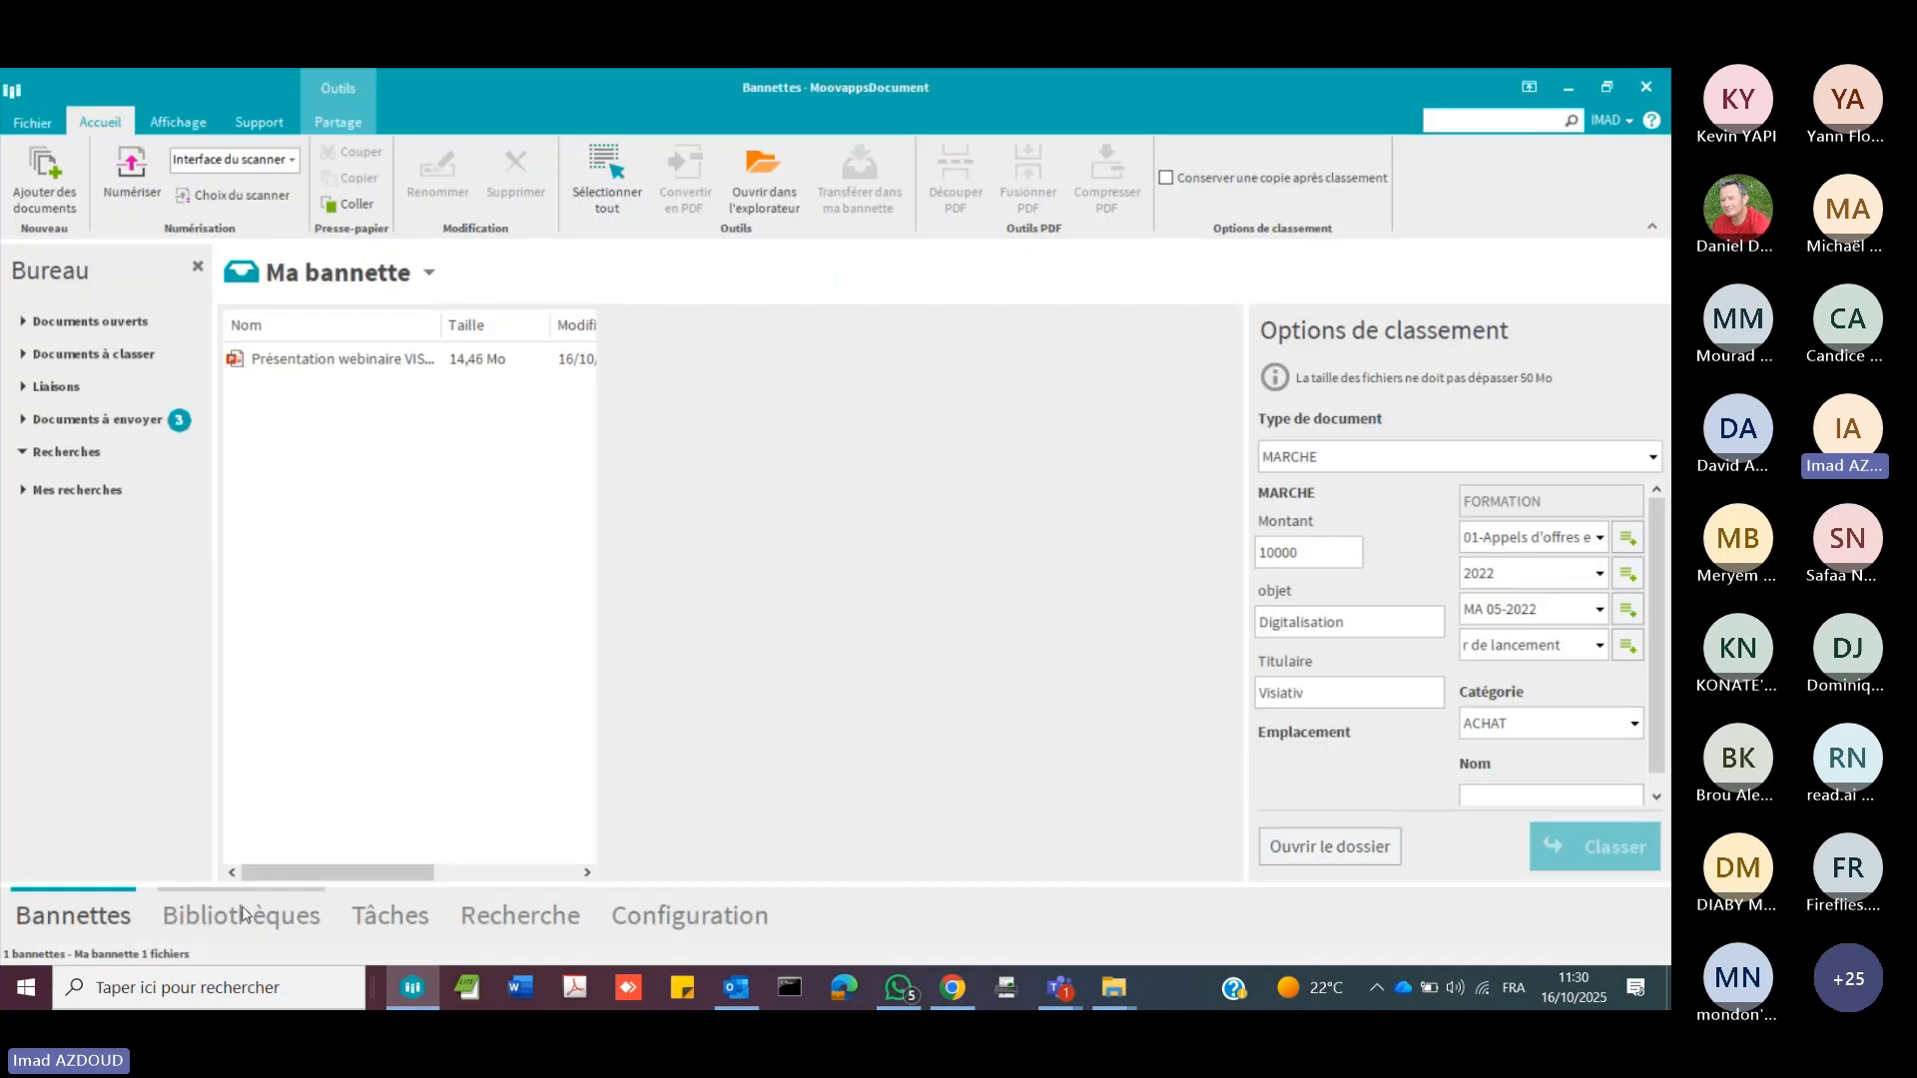
Step: Browse the contents of the 03-Gestion des ressources Humaines and 01-Appels d'offres et marché cabinets in the FORMATION library
{"action": "left_click", "coordinate": [238, 920]}
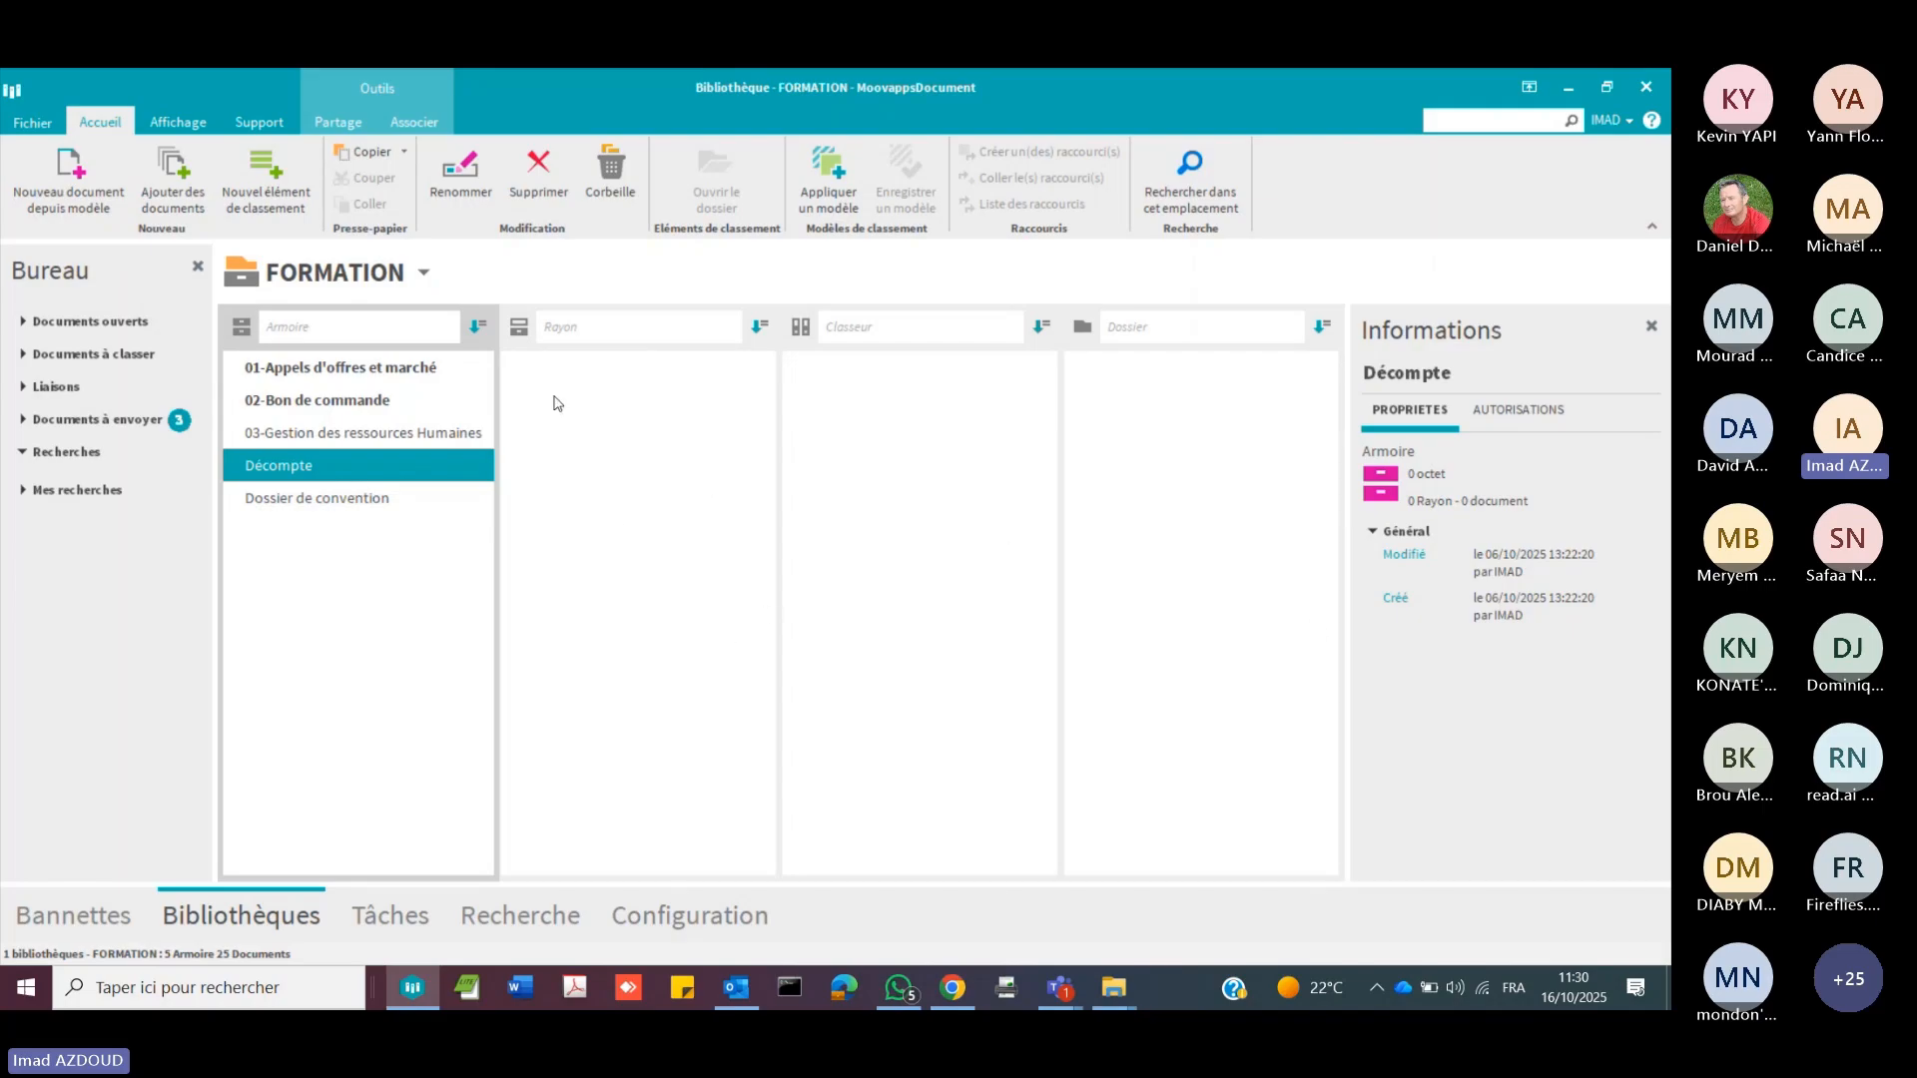
{"action": "left_click", "coordinate": [419, 369]}
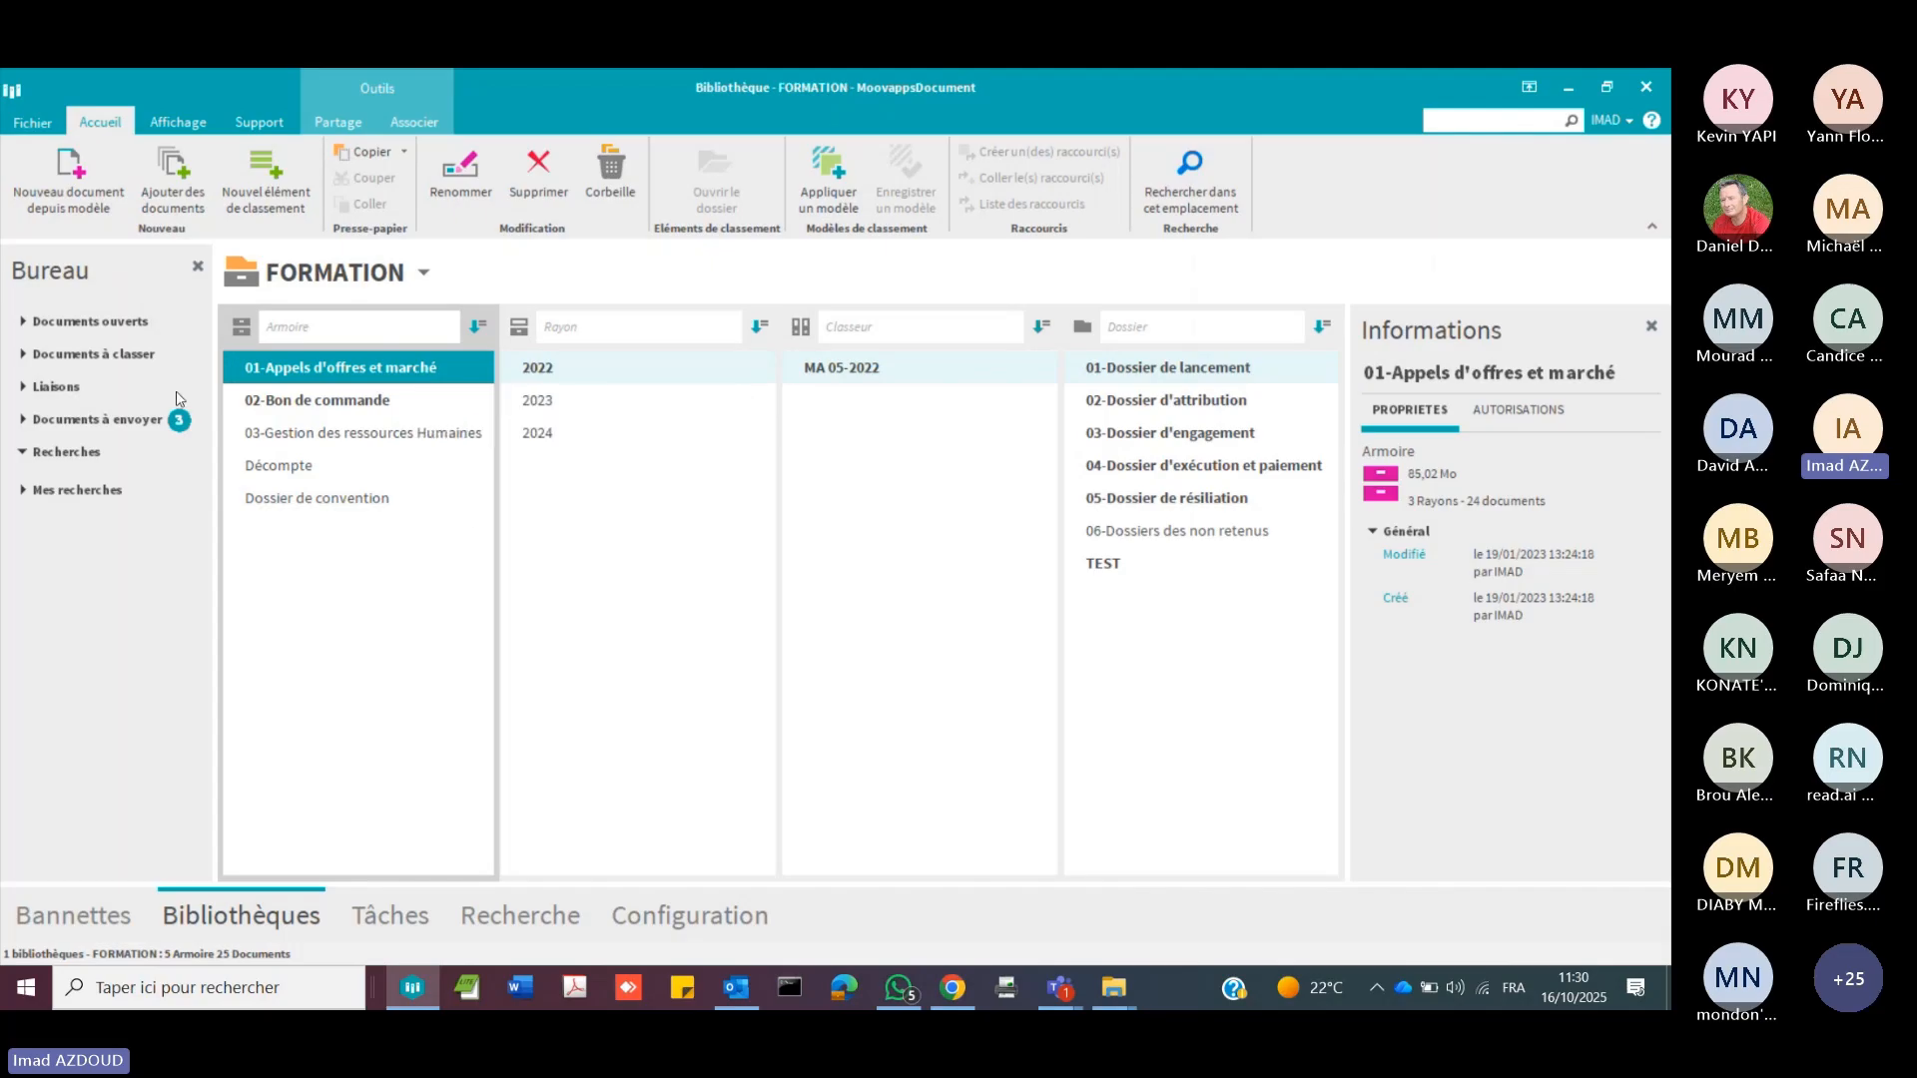
{"action": "left_click", "coordinate": [374, 435]}
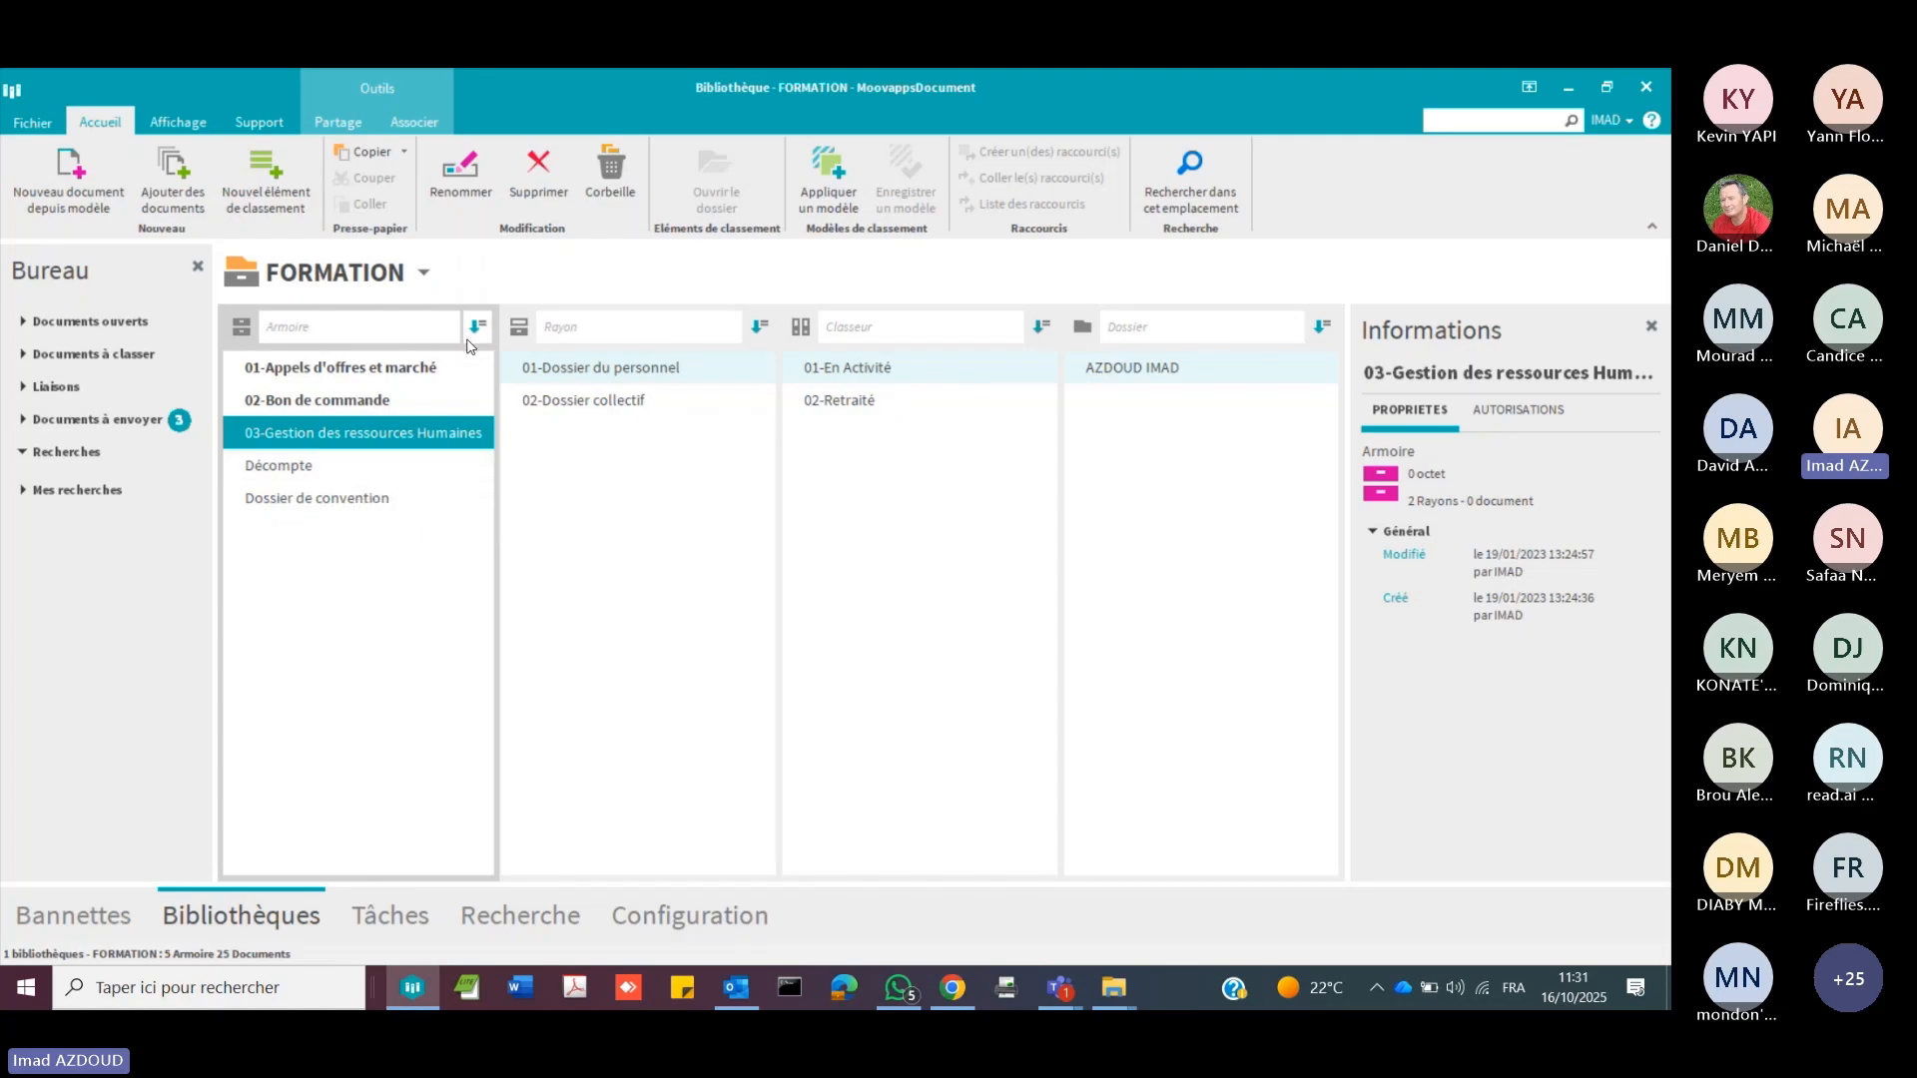
{"action": "left_click", "coordinate": [427, 370]}
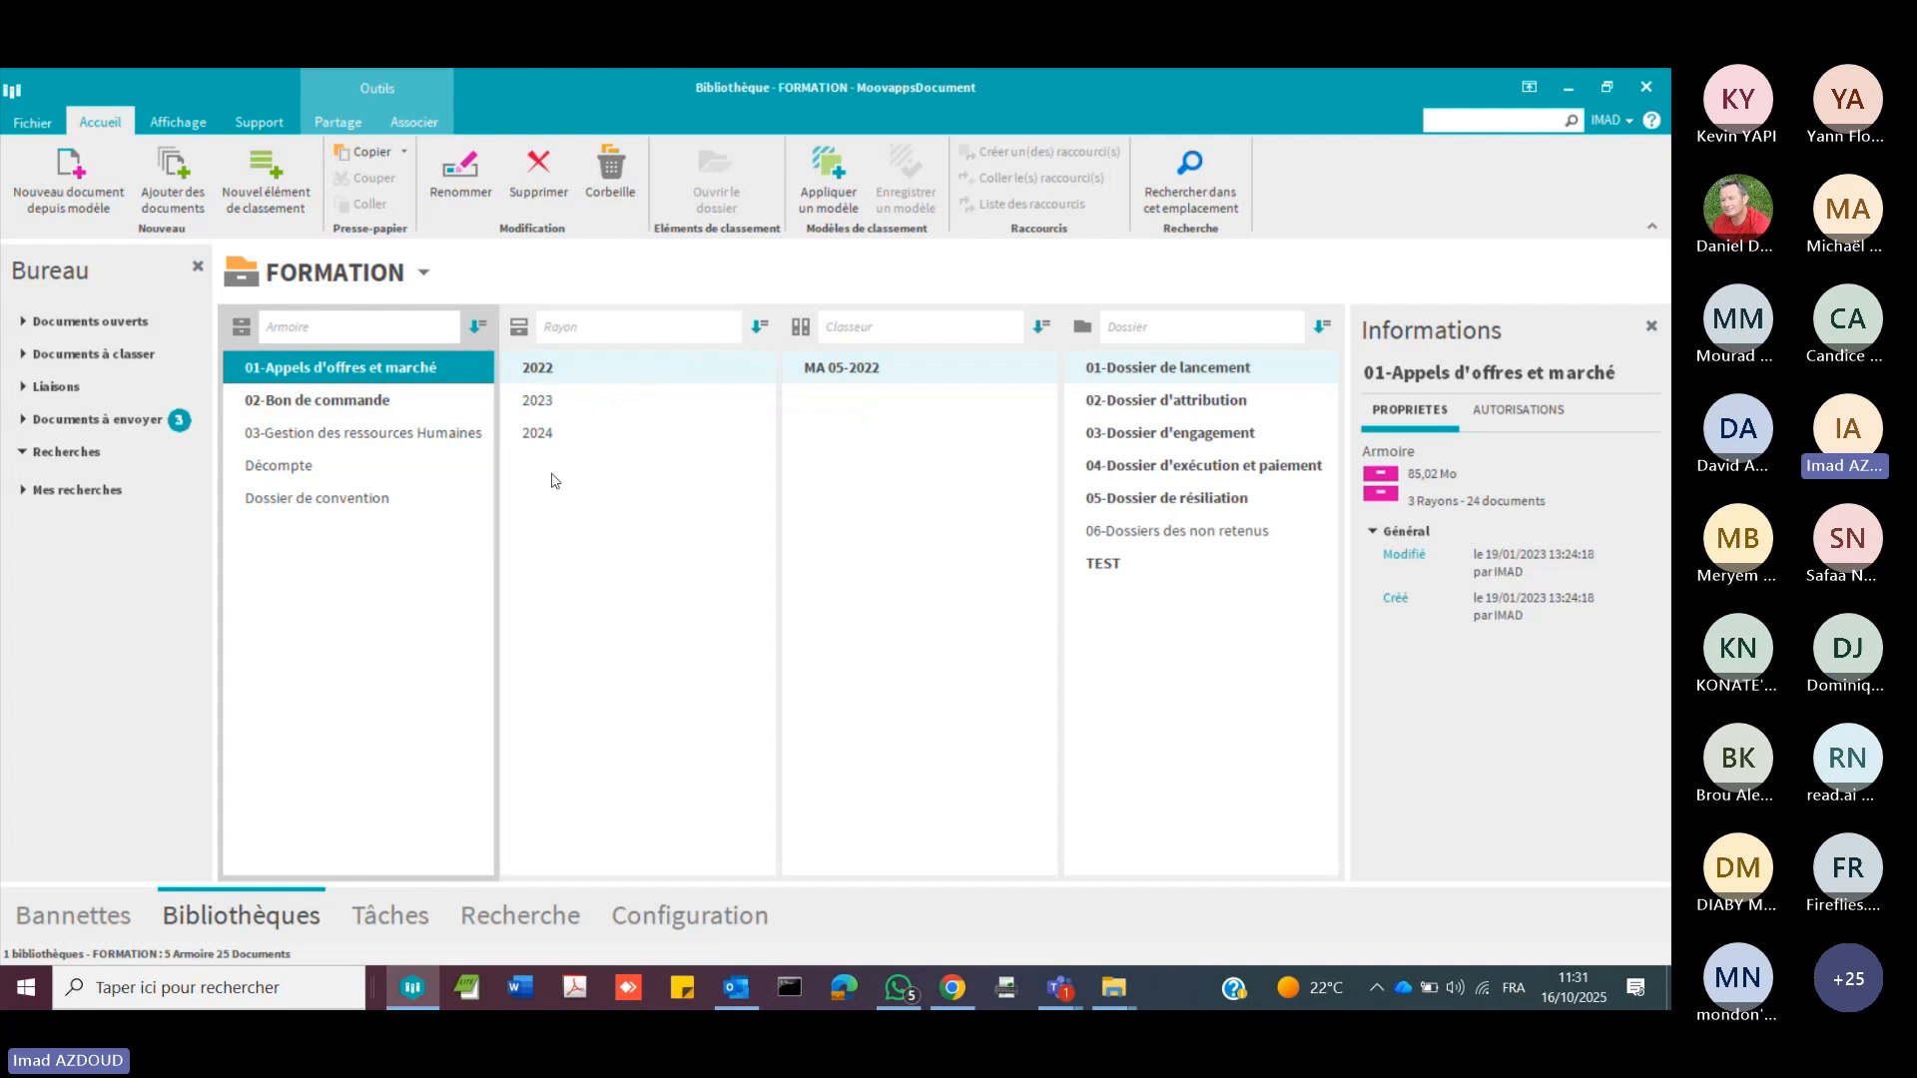
Step: Examine the MARCHE metadata of the MA 05-2022 binder in a widened information area
{"action": "left_click", "coordinate": [875, 381]}
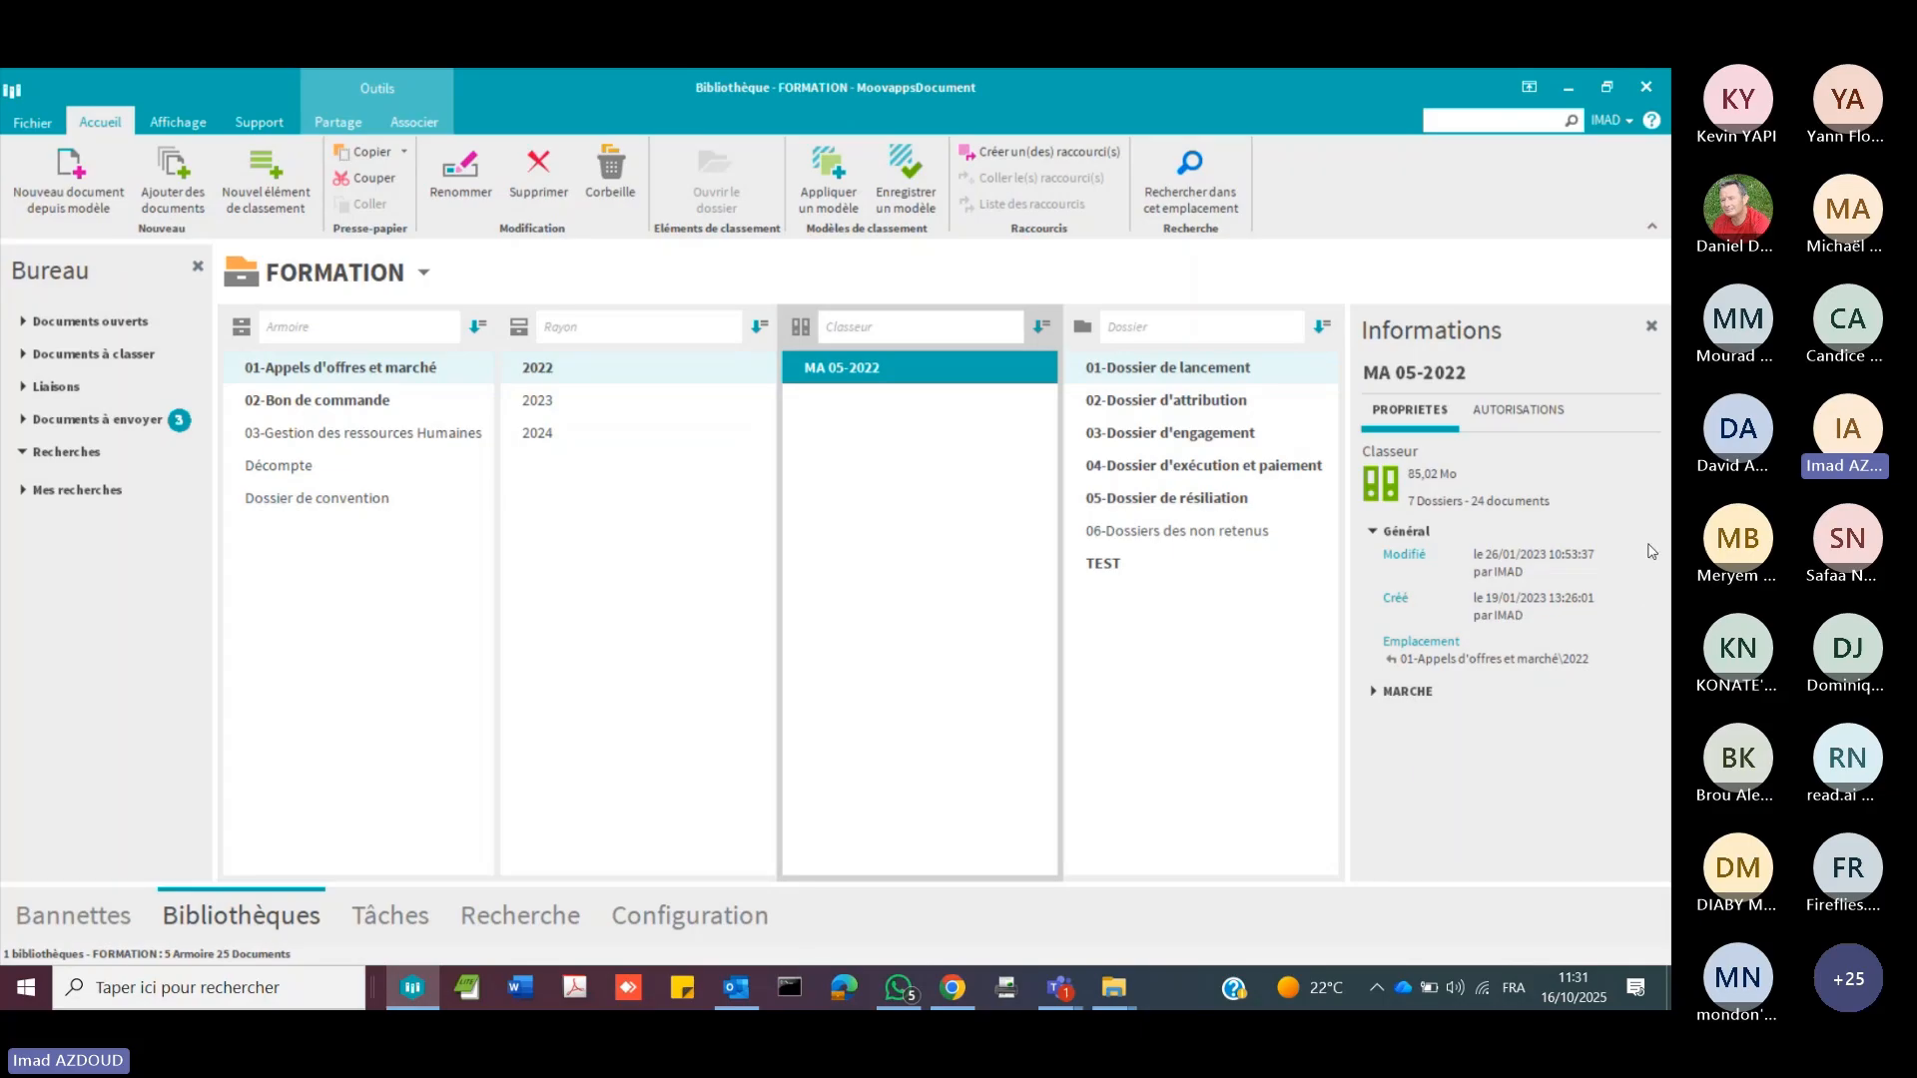
{"action": "left_click_drag", "start_coordinate": [1348, 611], "coordinate": [1292, 611]}
{"action": "left_click", "coordinate": [1317, 692]}
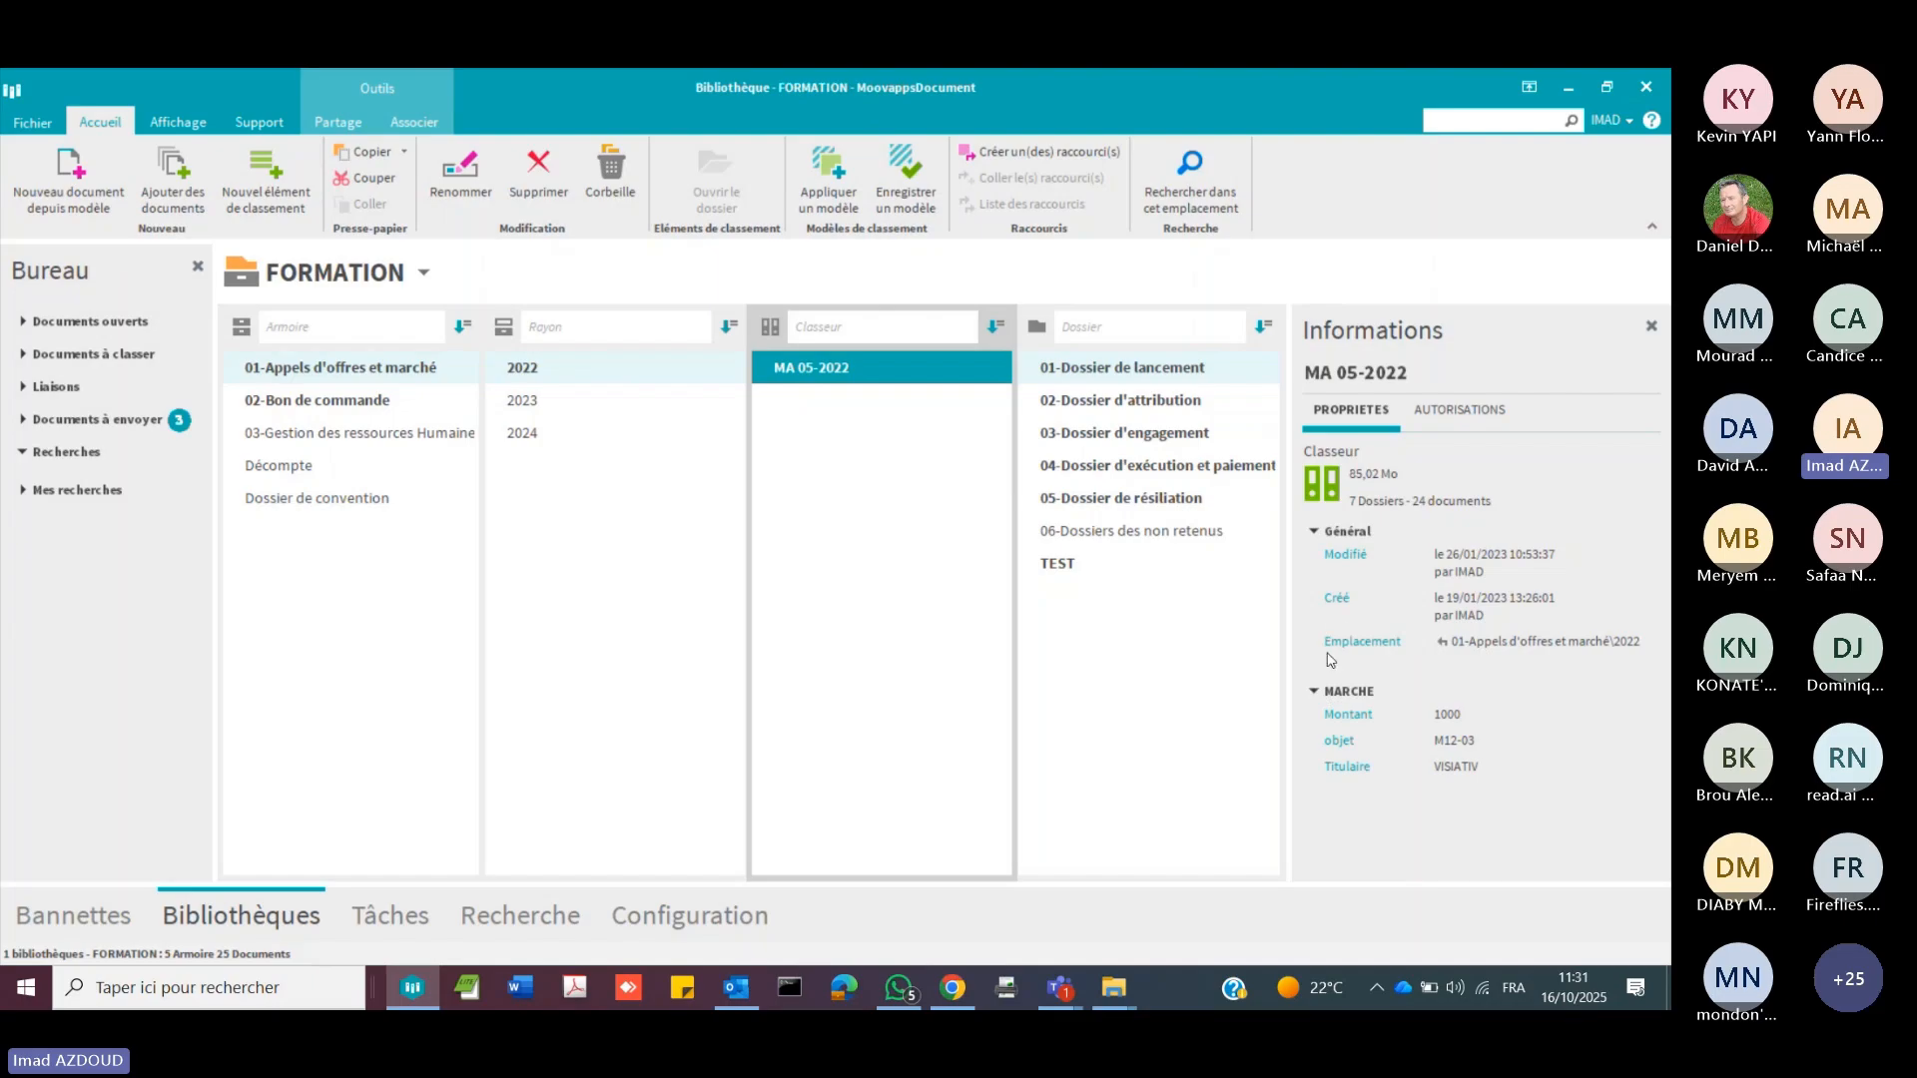
Step: Open the 01-Dossier de lancement folder and preview Attachement-septembre.pdf and 002-Attachement-septembre (1).docx with a wider document list
{"action": "double_click", "coordinate": [1180, 373]}
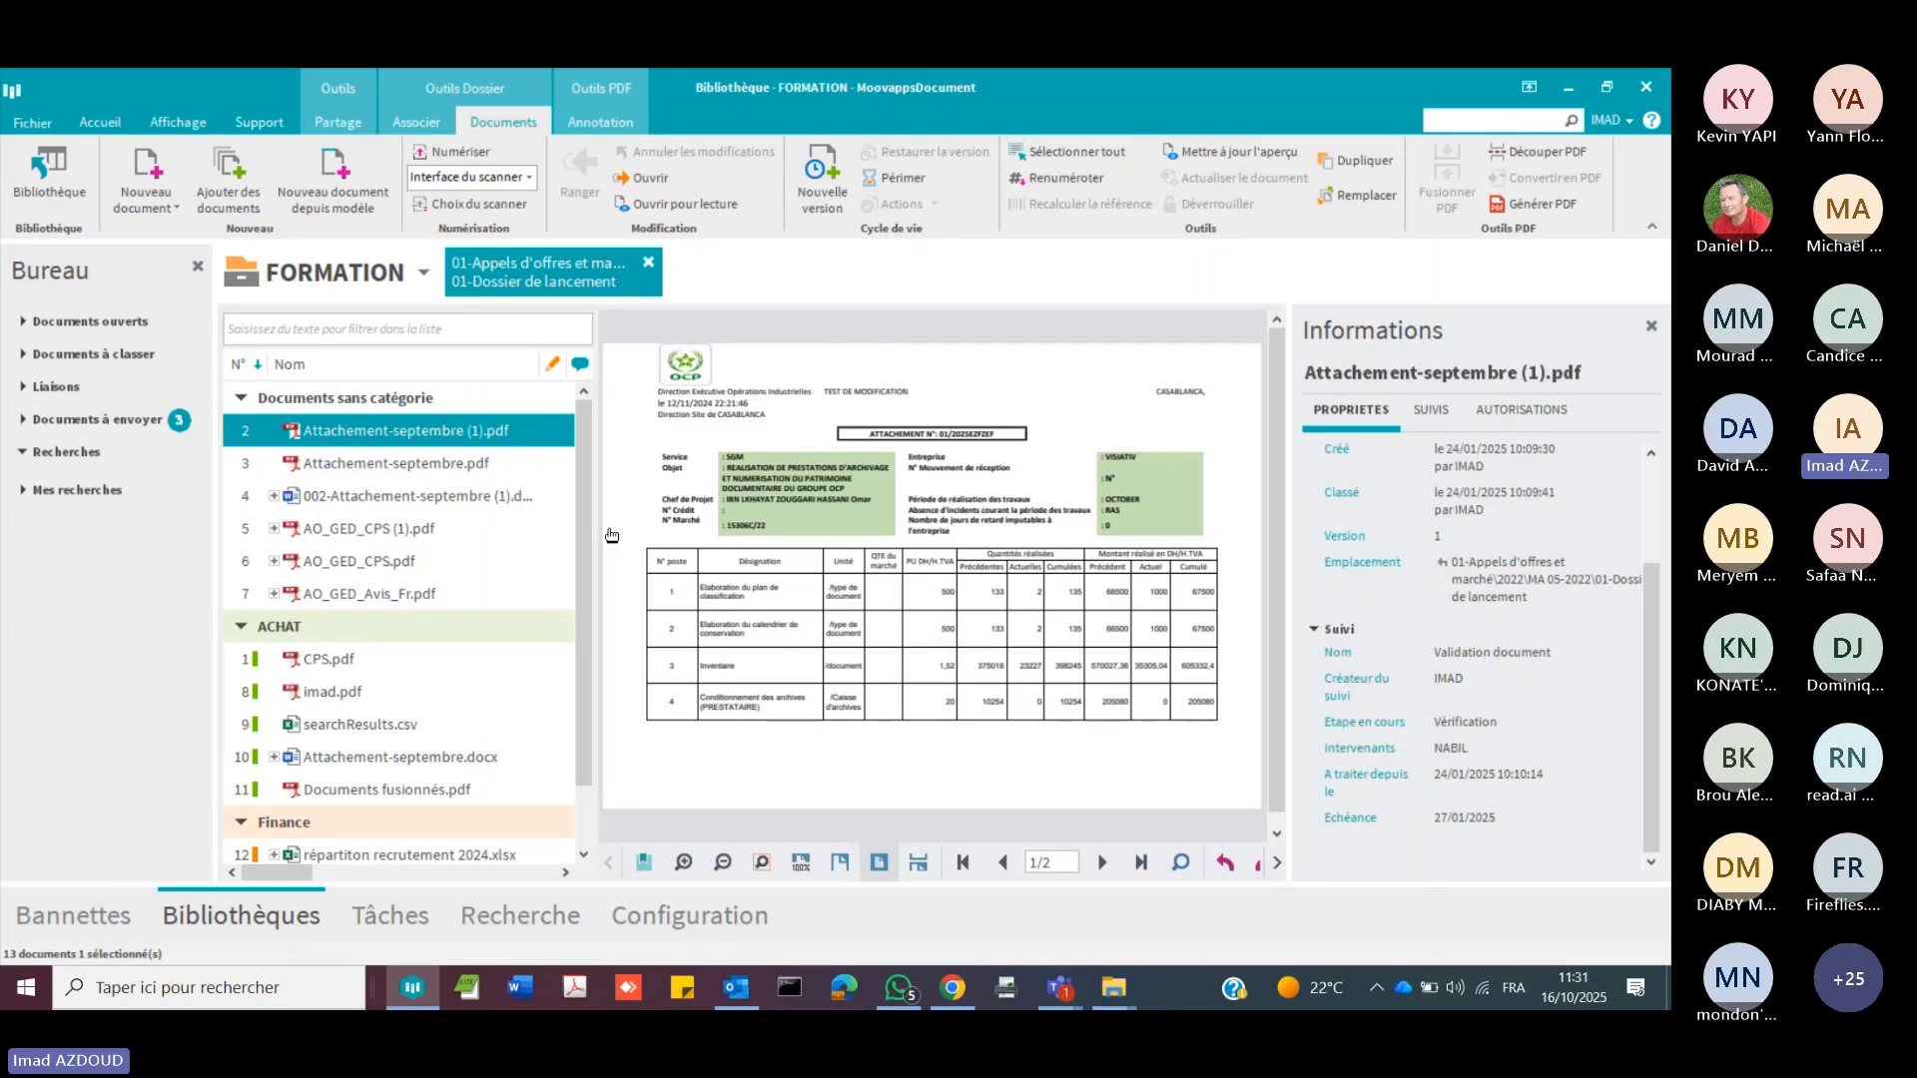
{"action": "left_click_drag", "start_coordinate": [590, 567], "coordinate": [700, 567]}
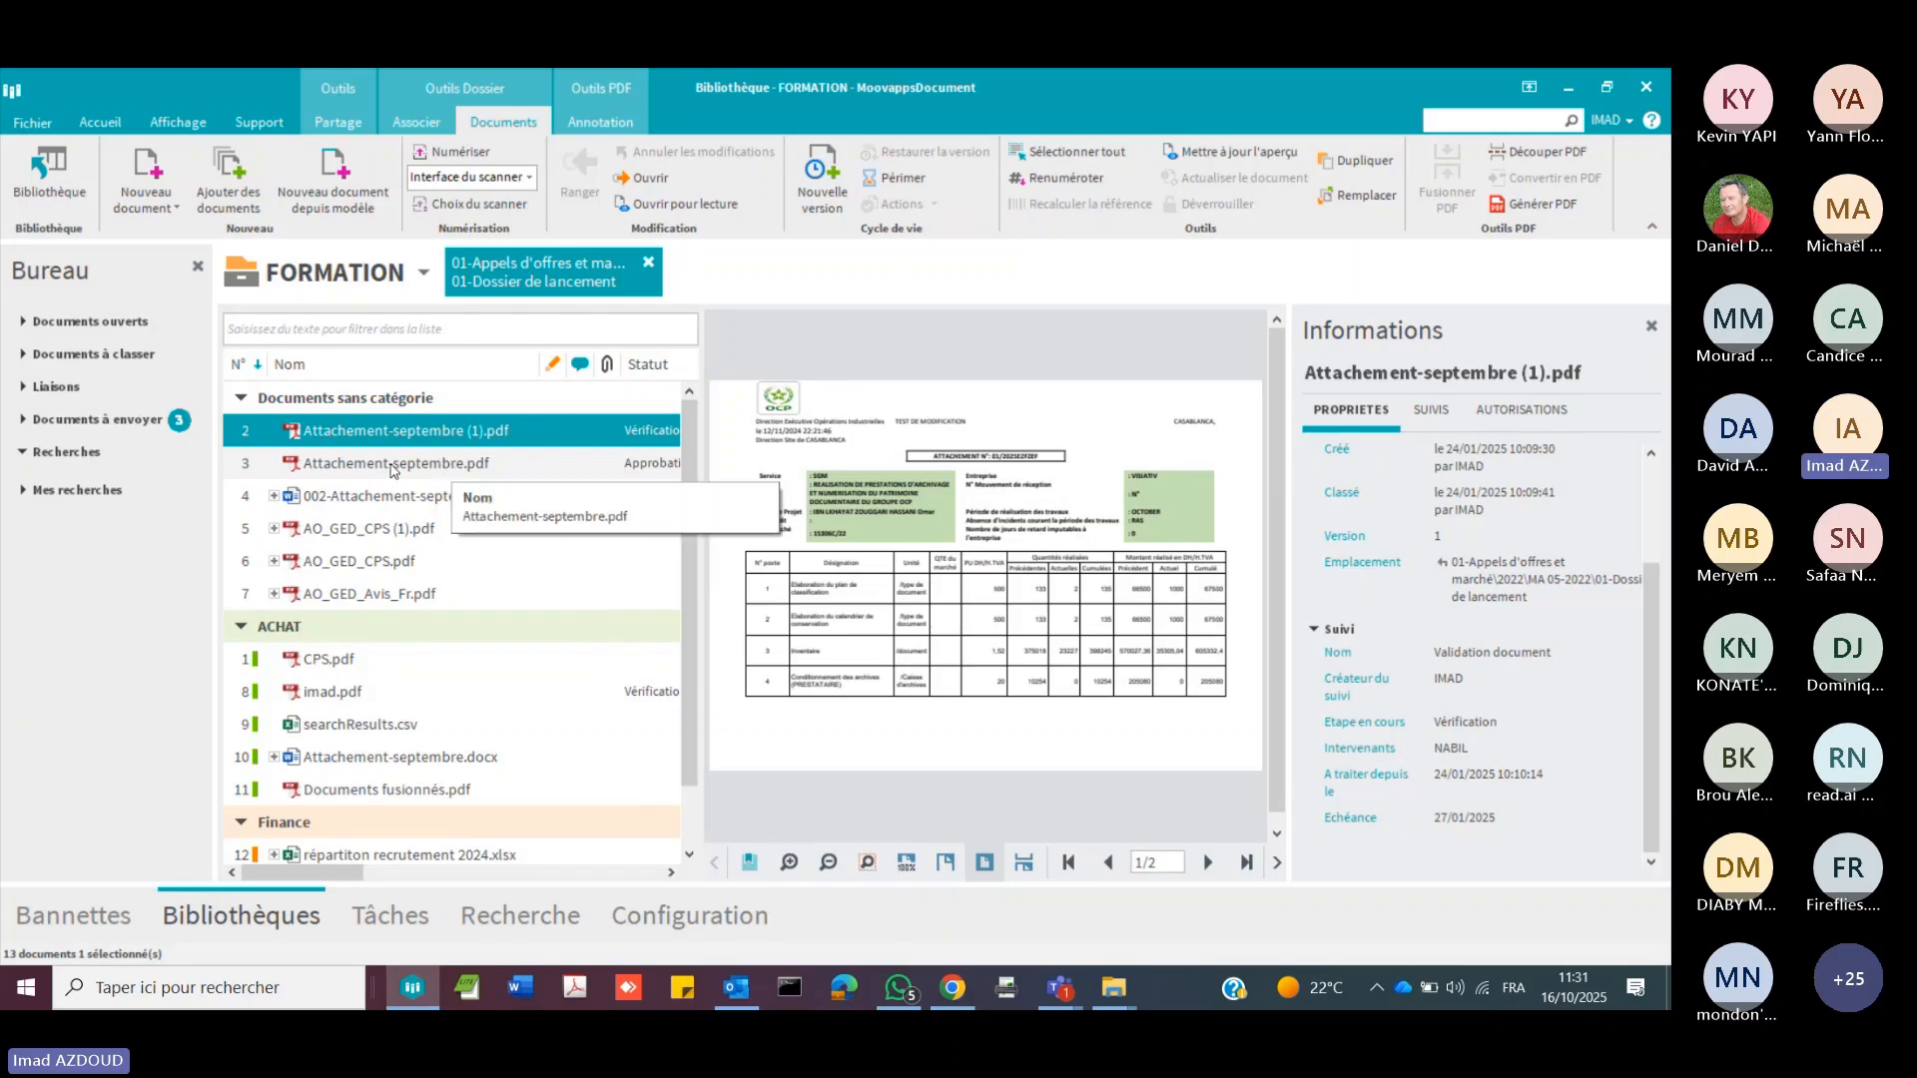
{"action": "left_click", "coordinate": [393, 468]}
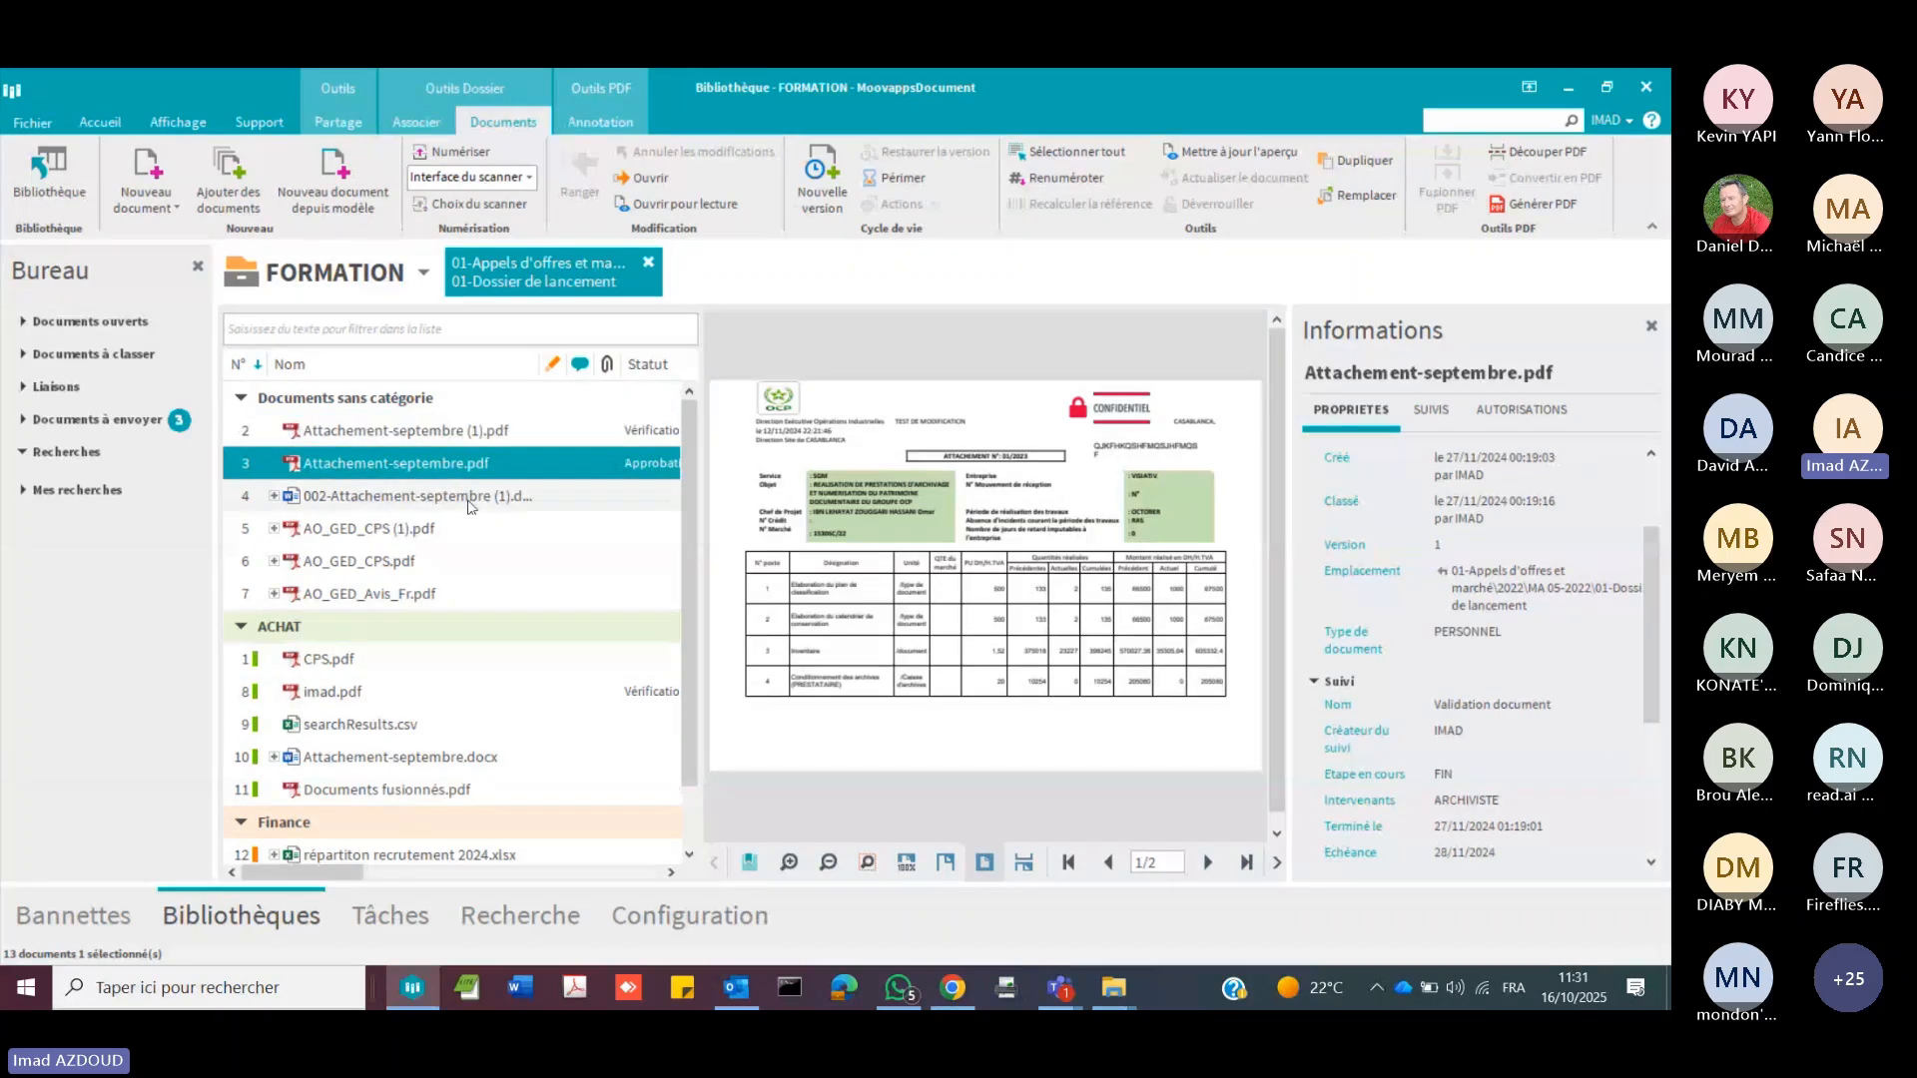
{"action": "left_click", "coordinate": [452, 502]}
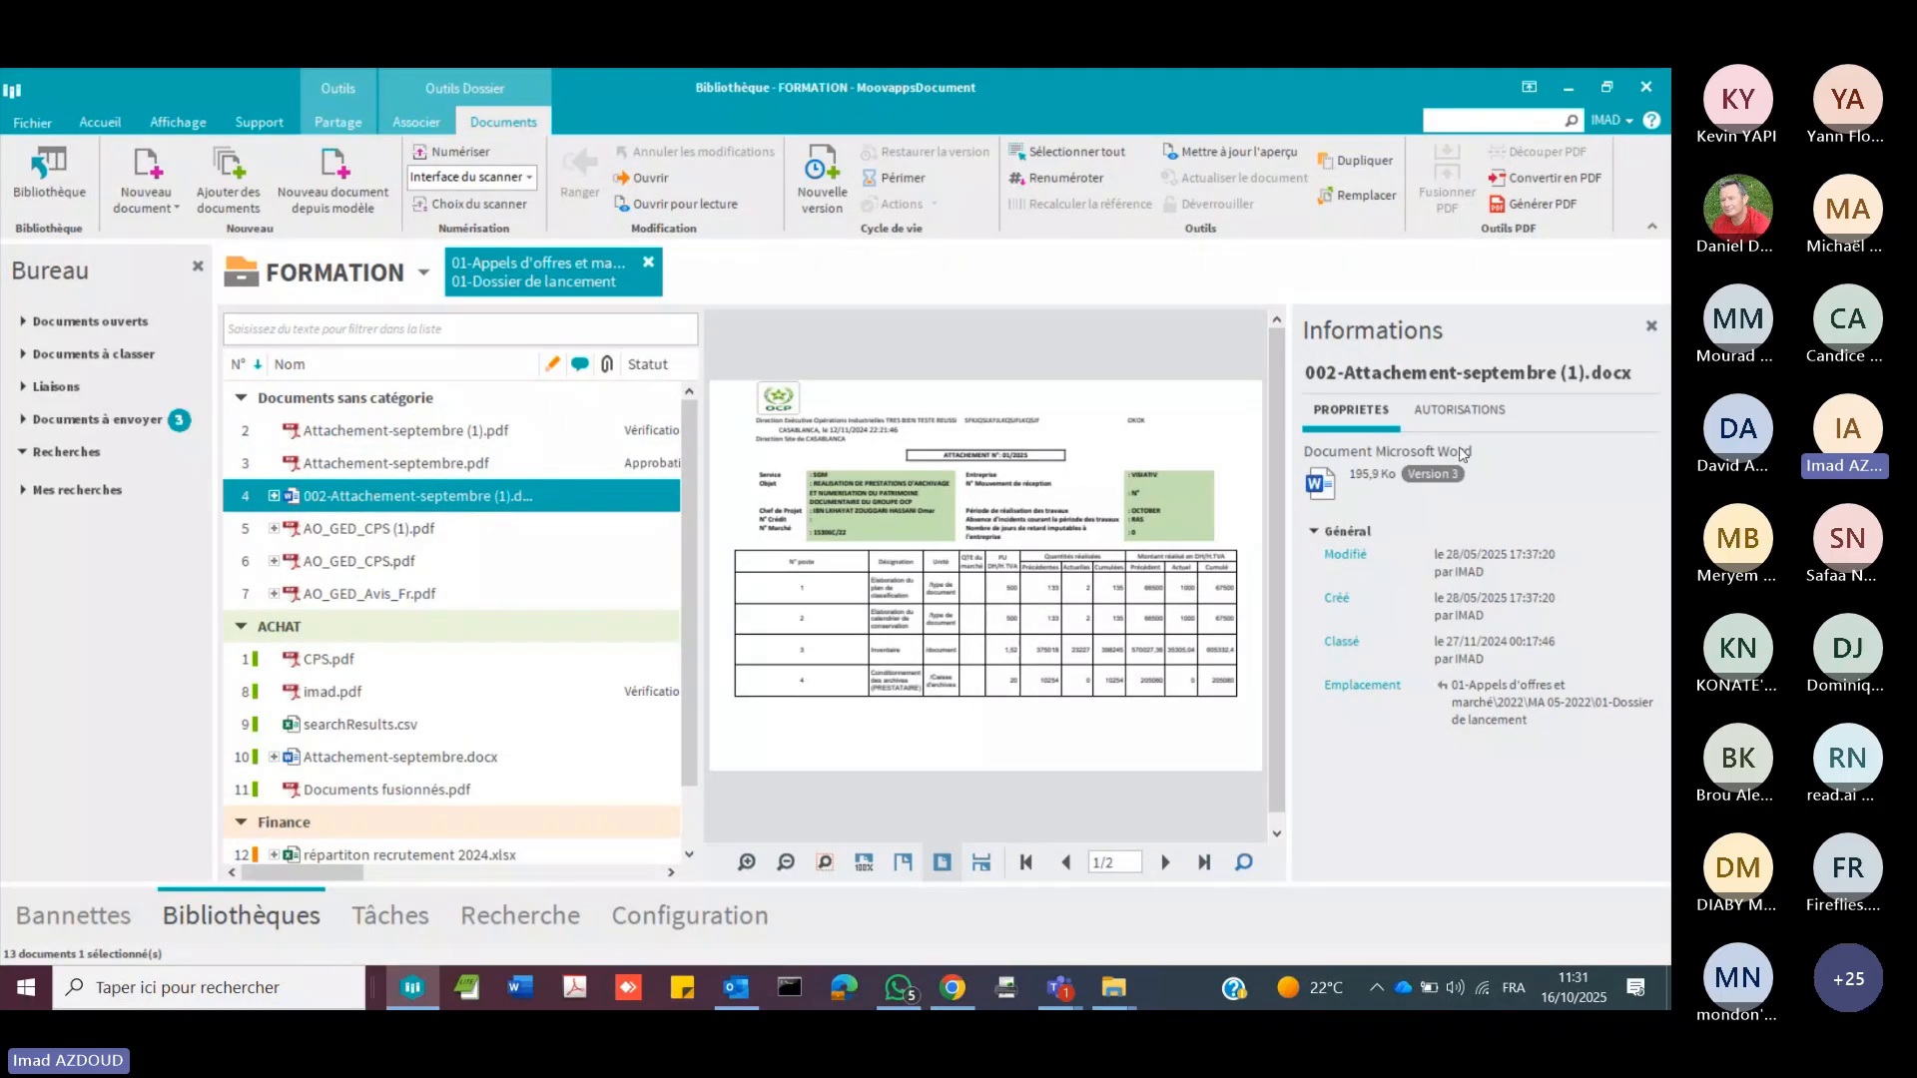
Step: Review the authorisations of 002-Attachement-septembre (1).docx and the users and teams available to add, without adding any
{"action": "left_click", "coordinate": [1478, 420]}
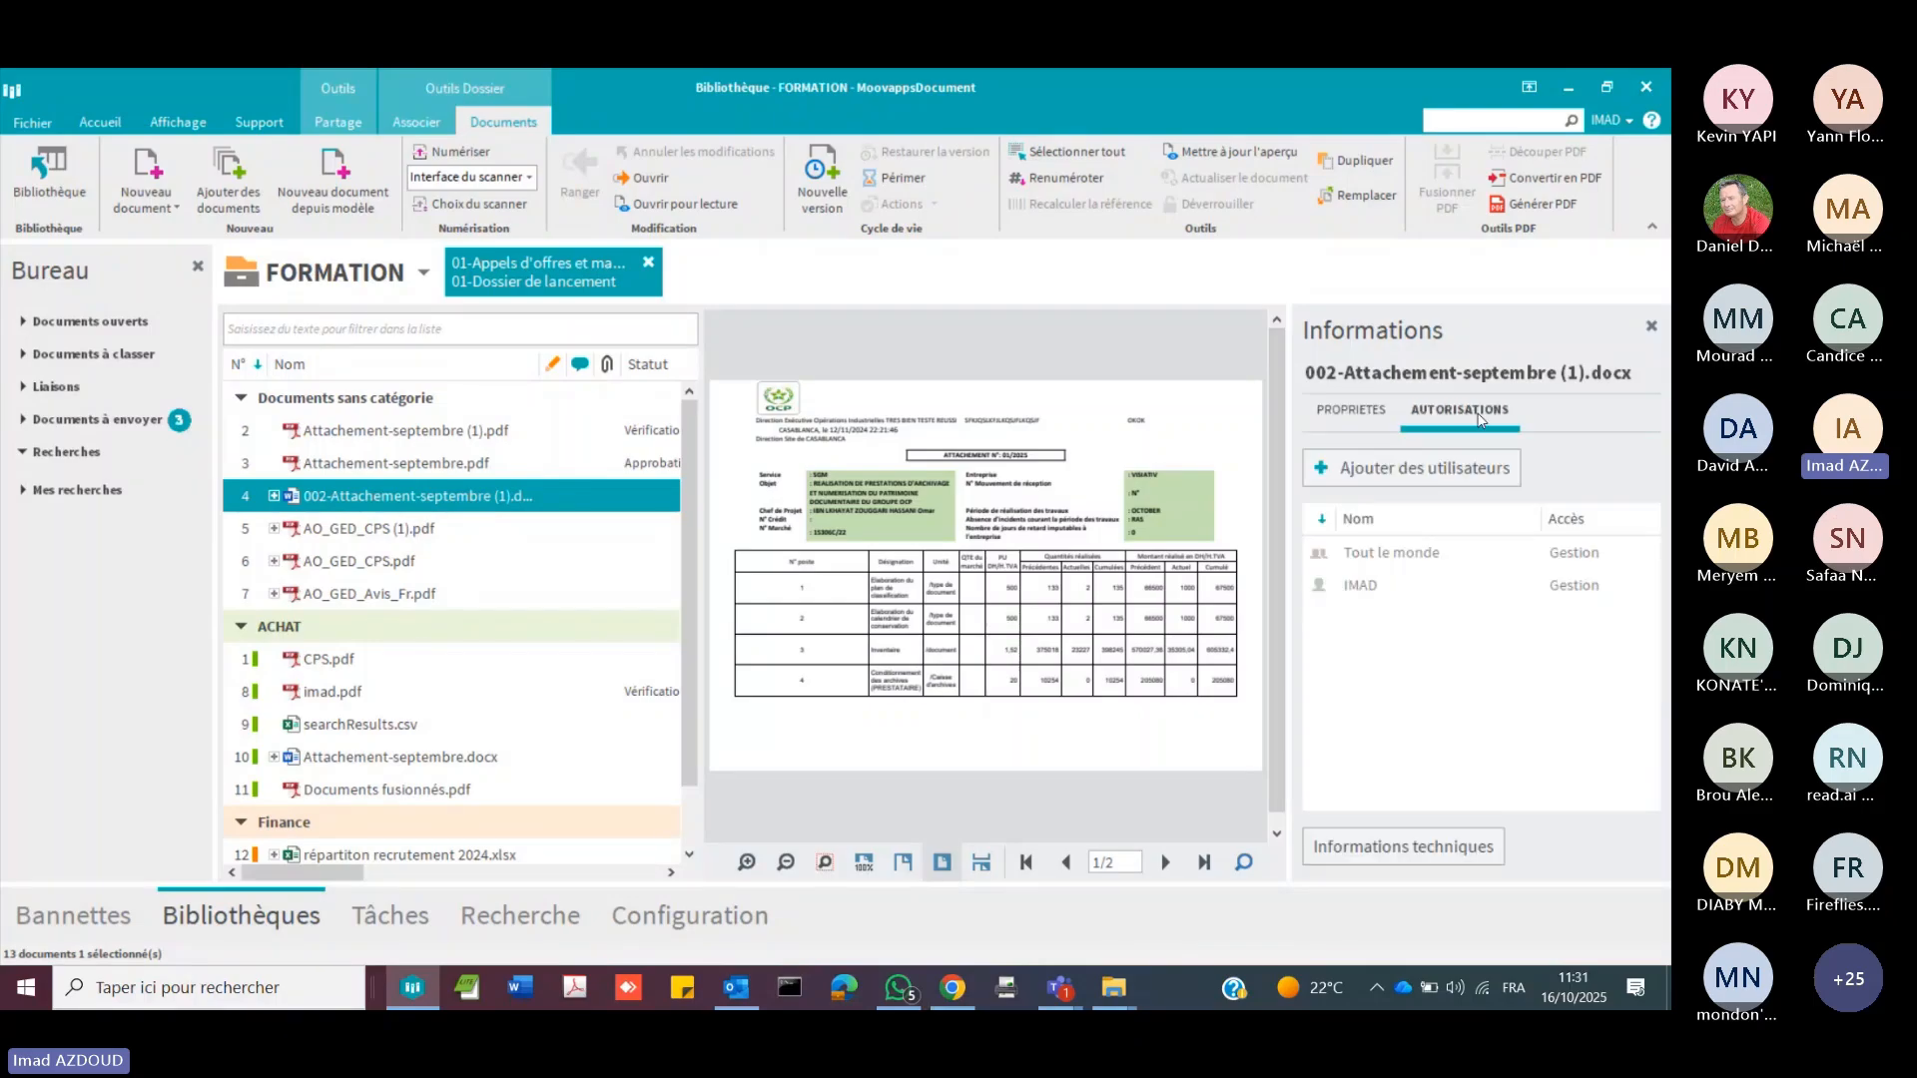
{"action": "left_click", "coordinate": [1450, 477]}
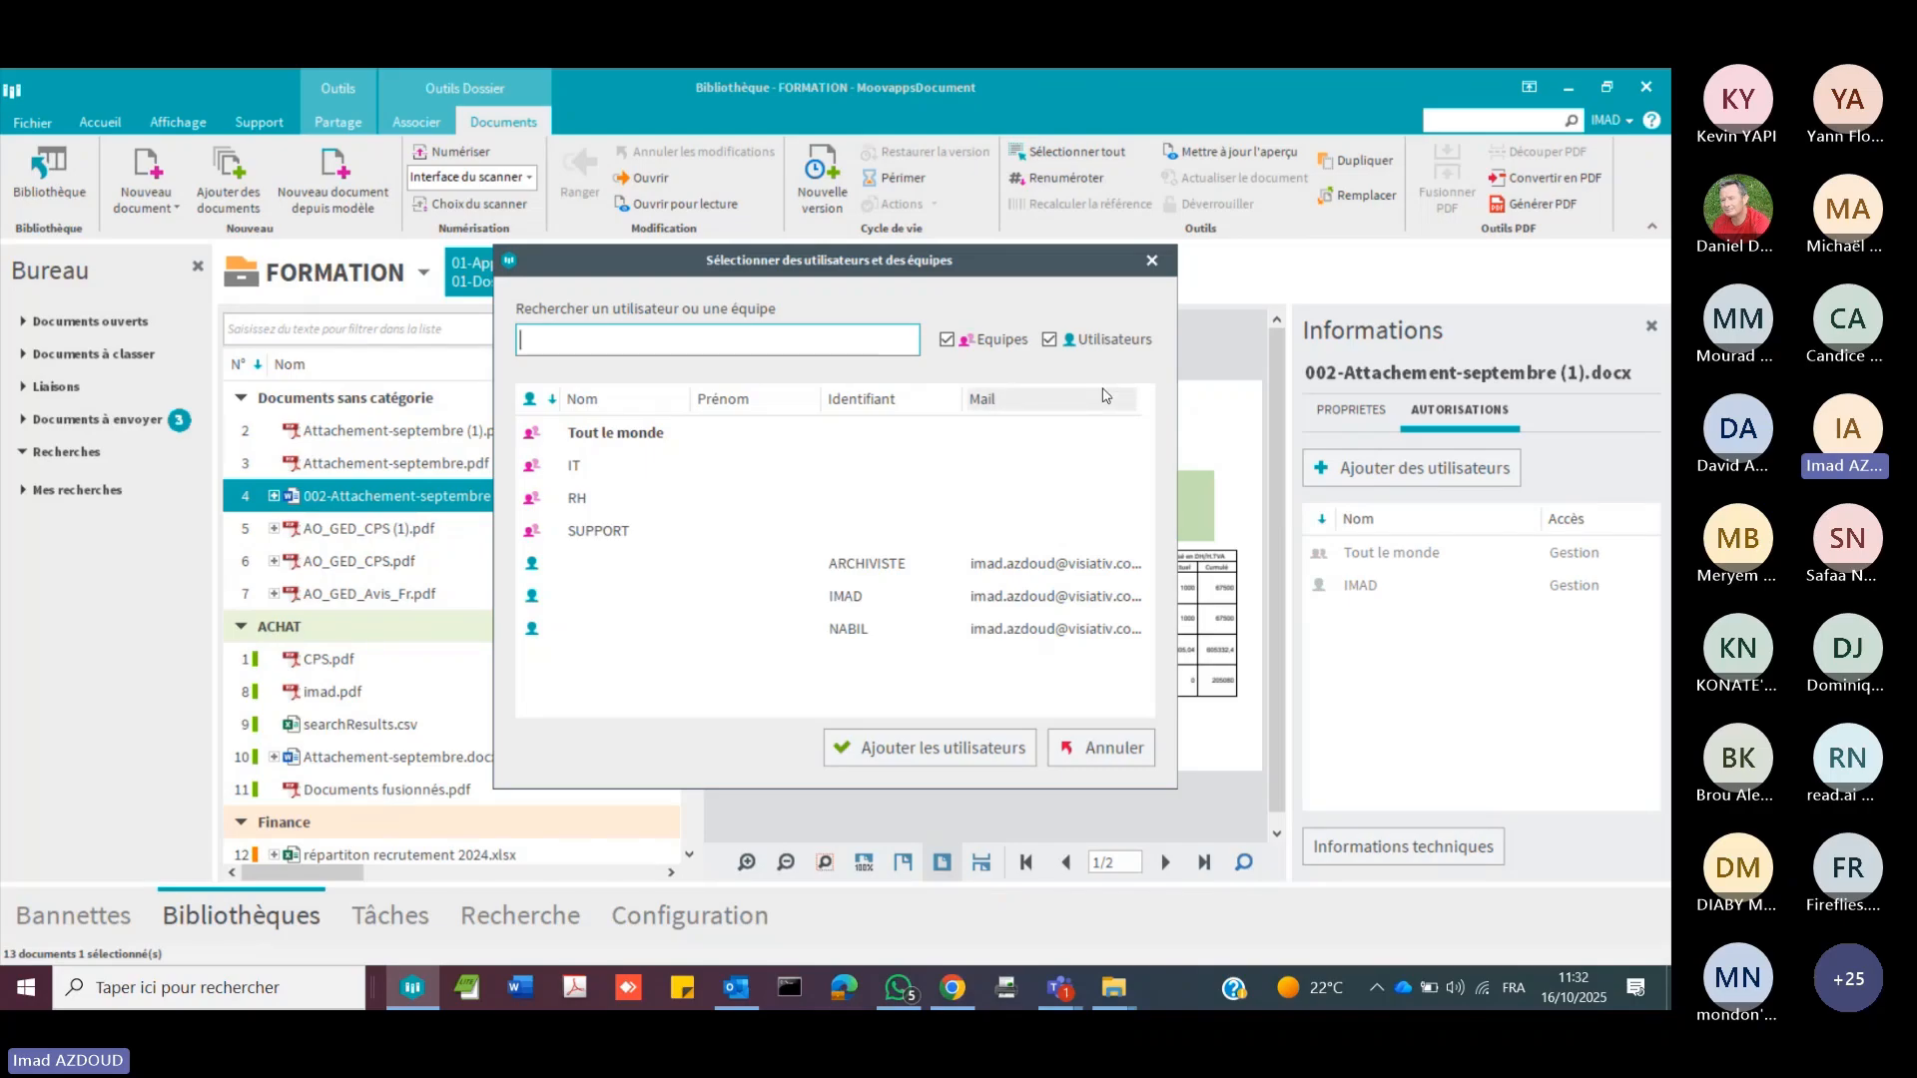
{"action": "left_click", "coordinate": [1153, 261]}
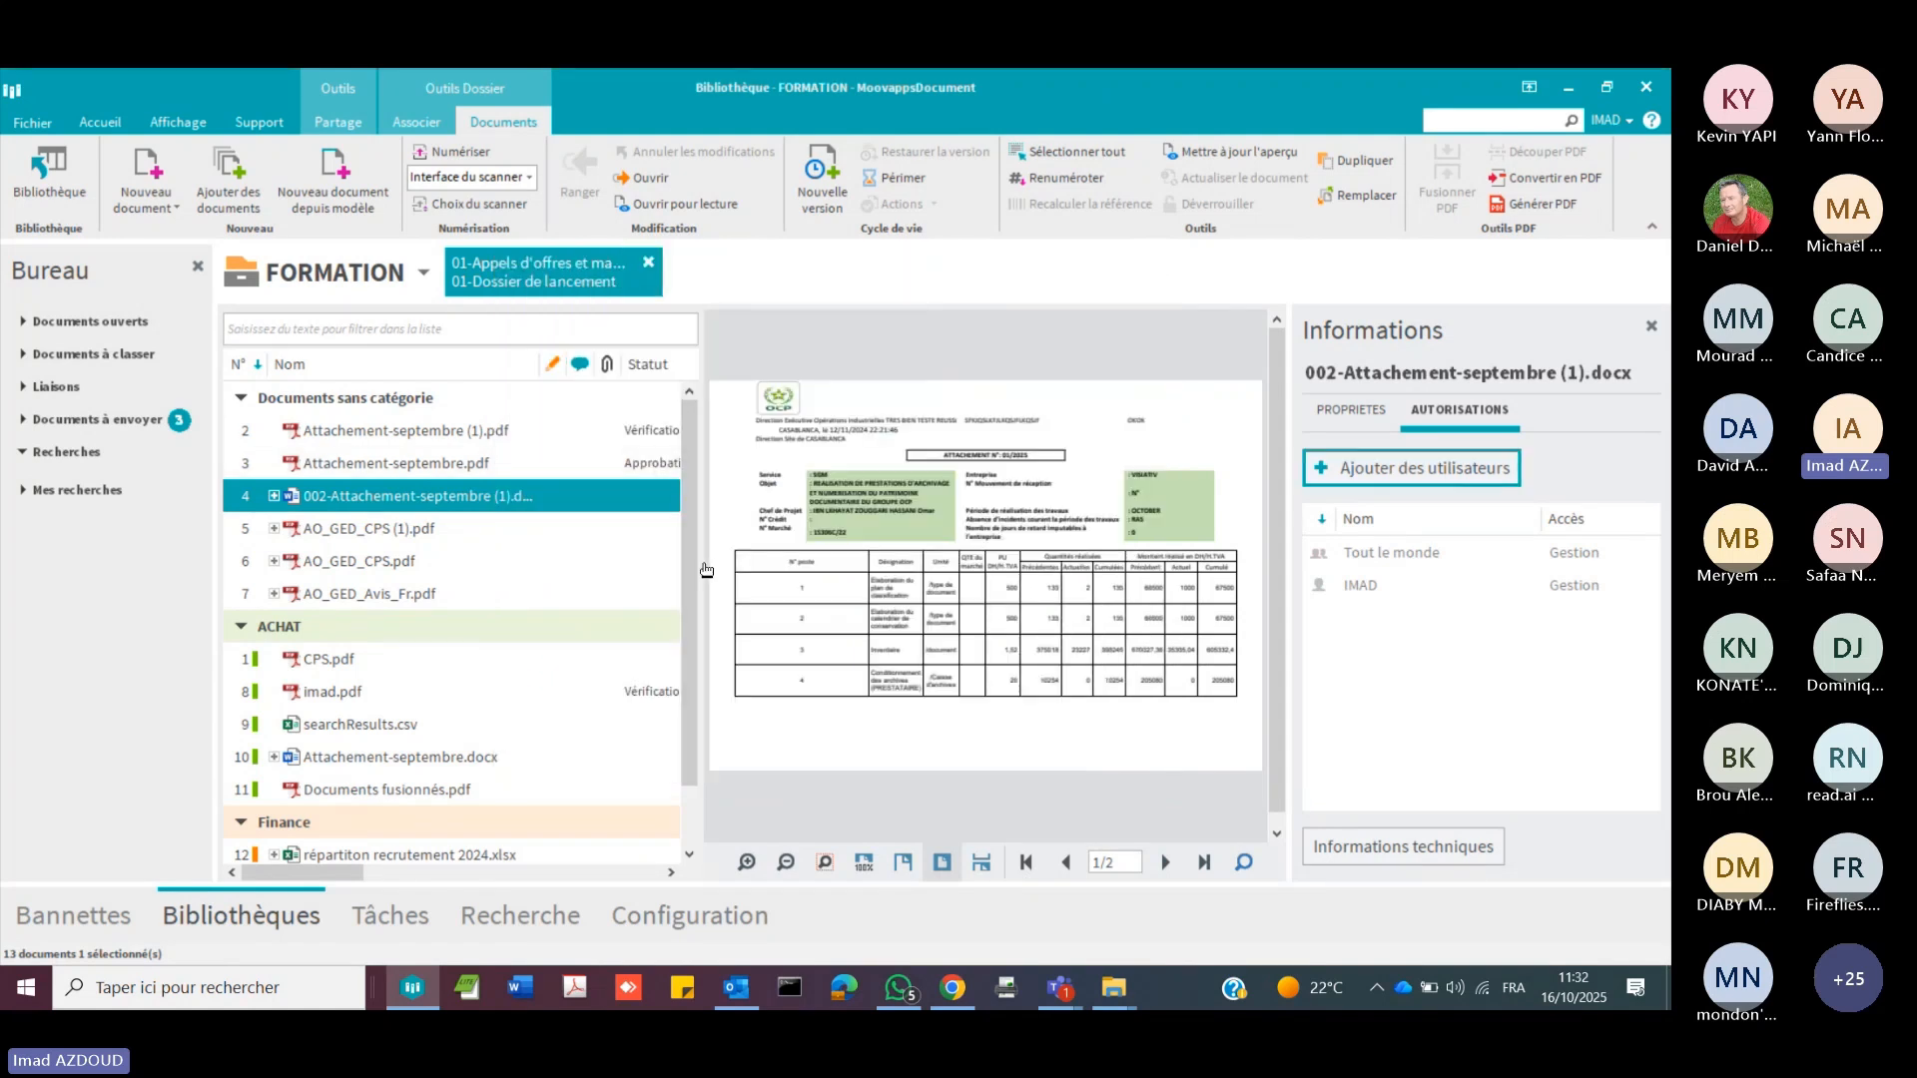
Step: Create a new version of 002-Attachement-septembre (1).docx with its version history expanded, and widen the document list to include the Etape column
{"action": "left_click_drag", "start_coordinate": [706, 571], "coordinate": [816, 579]}
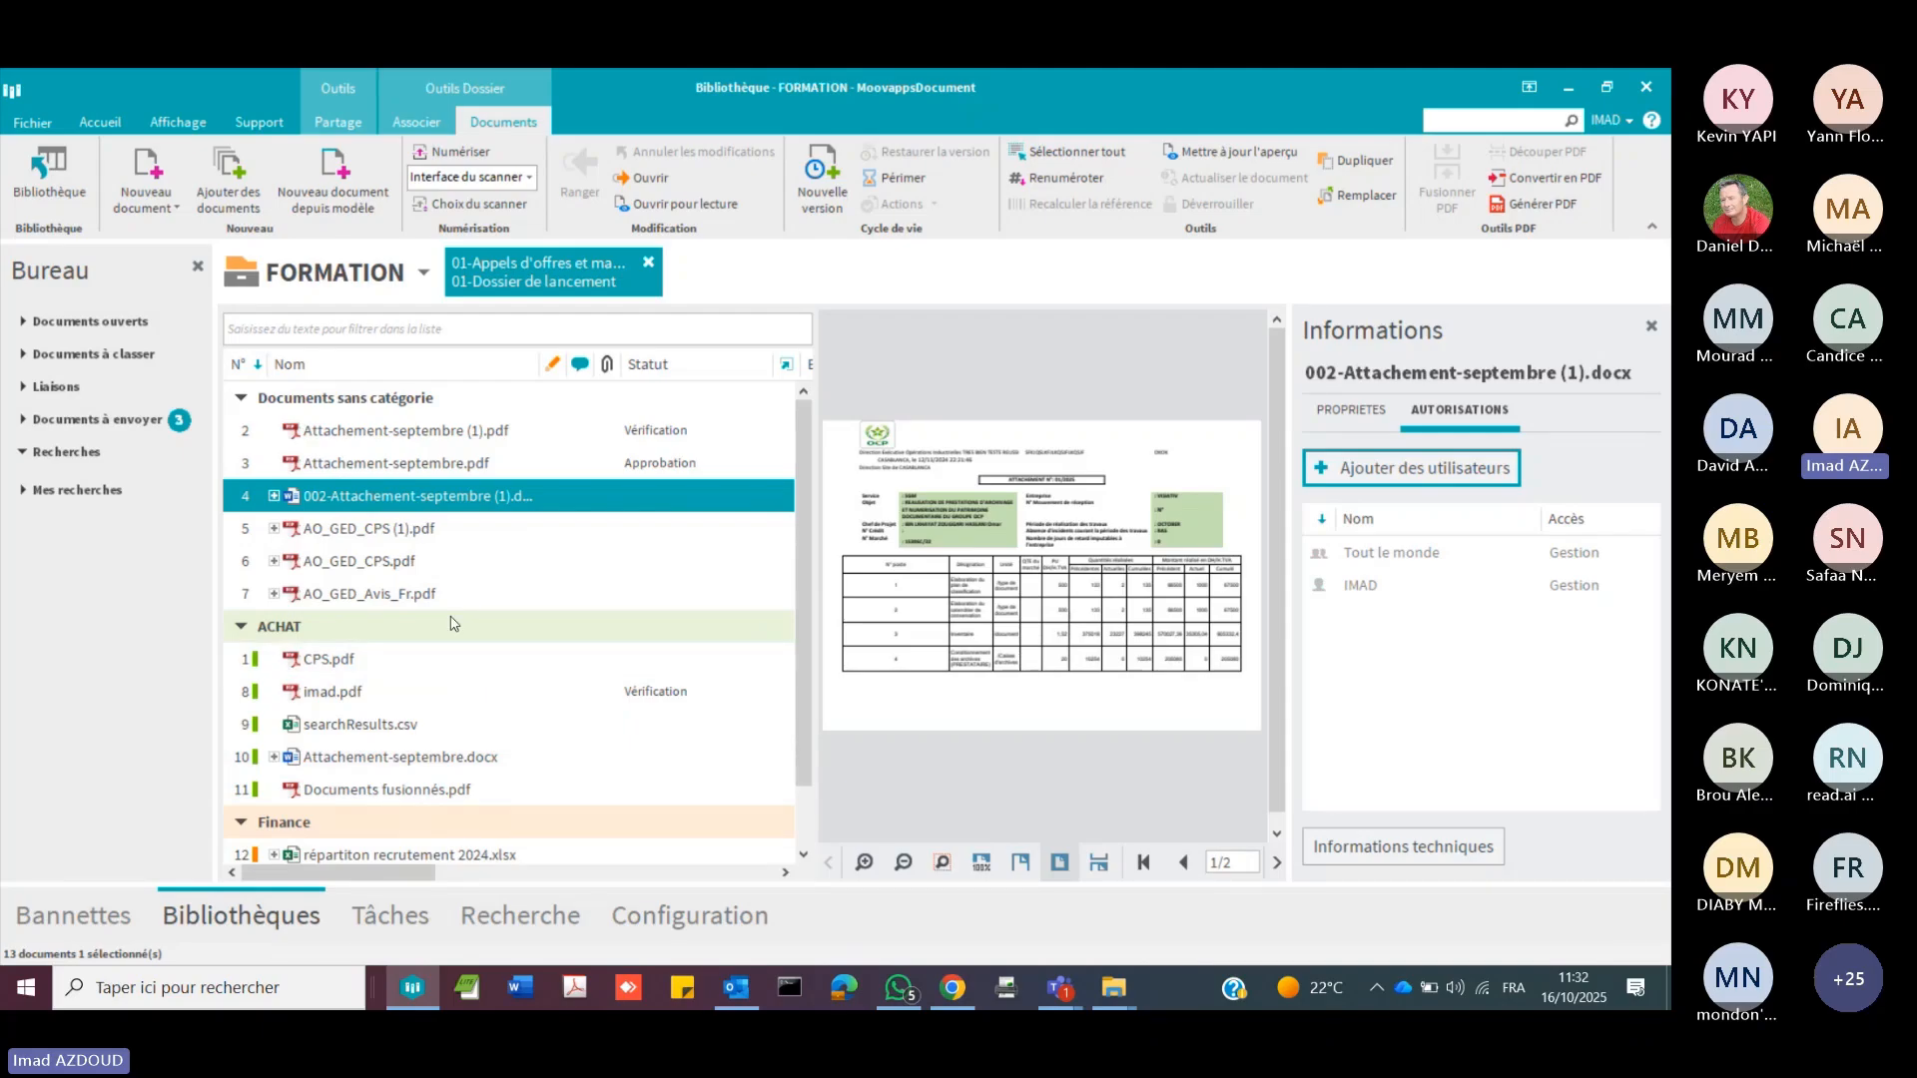
{"action": "left_click", "coordinate": [274, 496]}
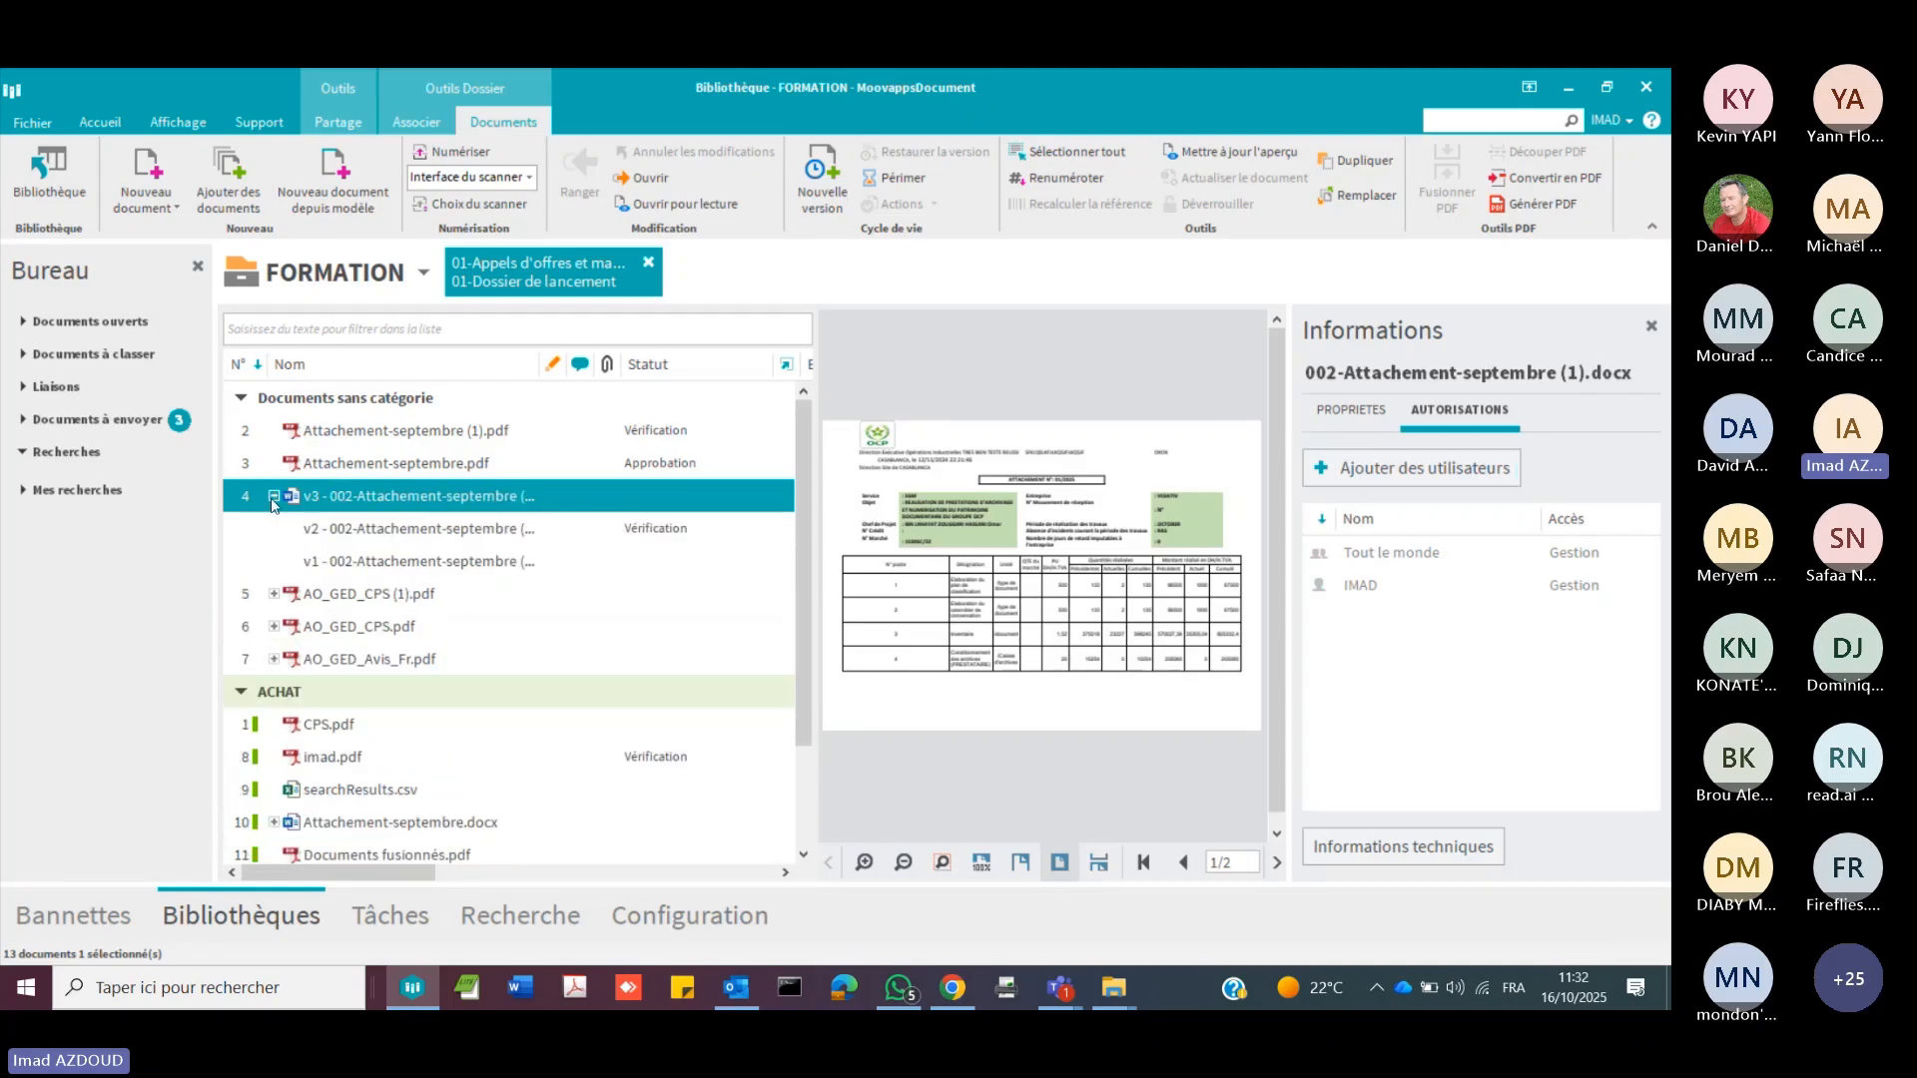
{"action": "right_click", "coordinate": [442, 497]}
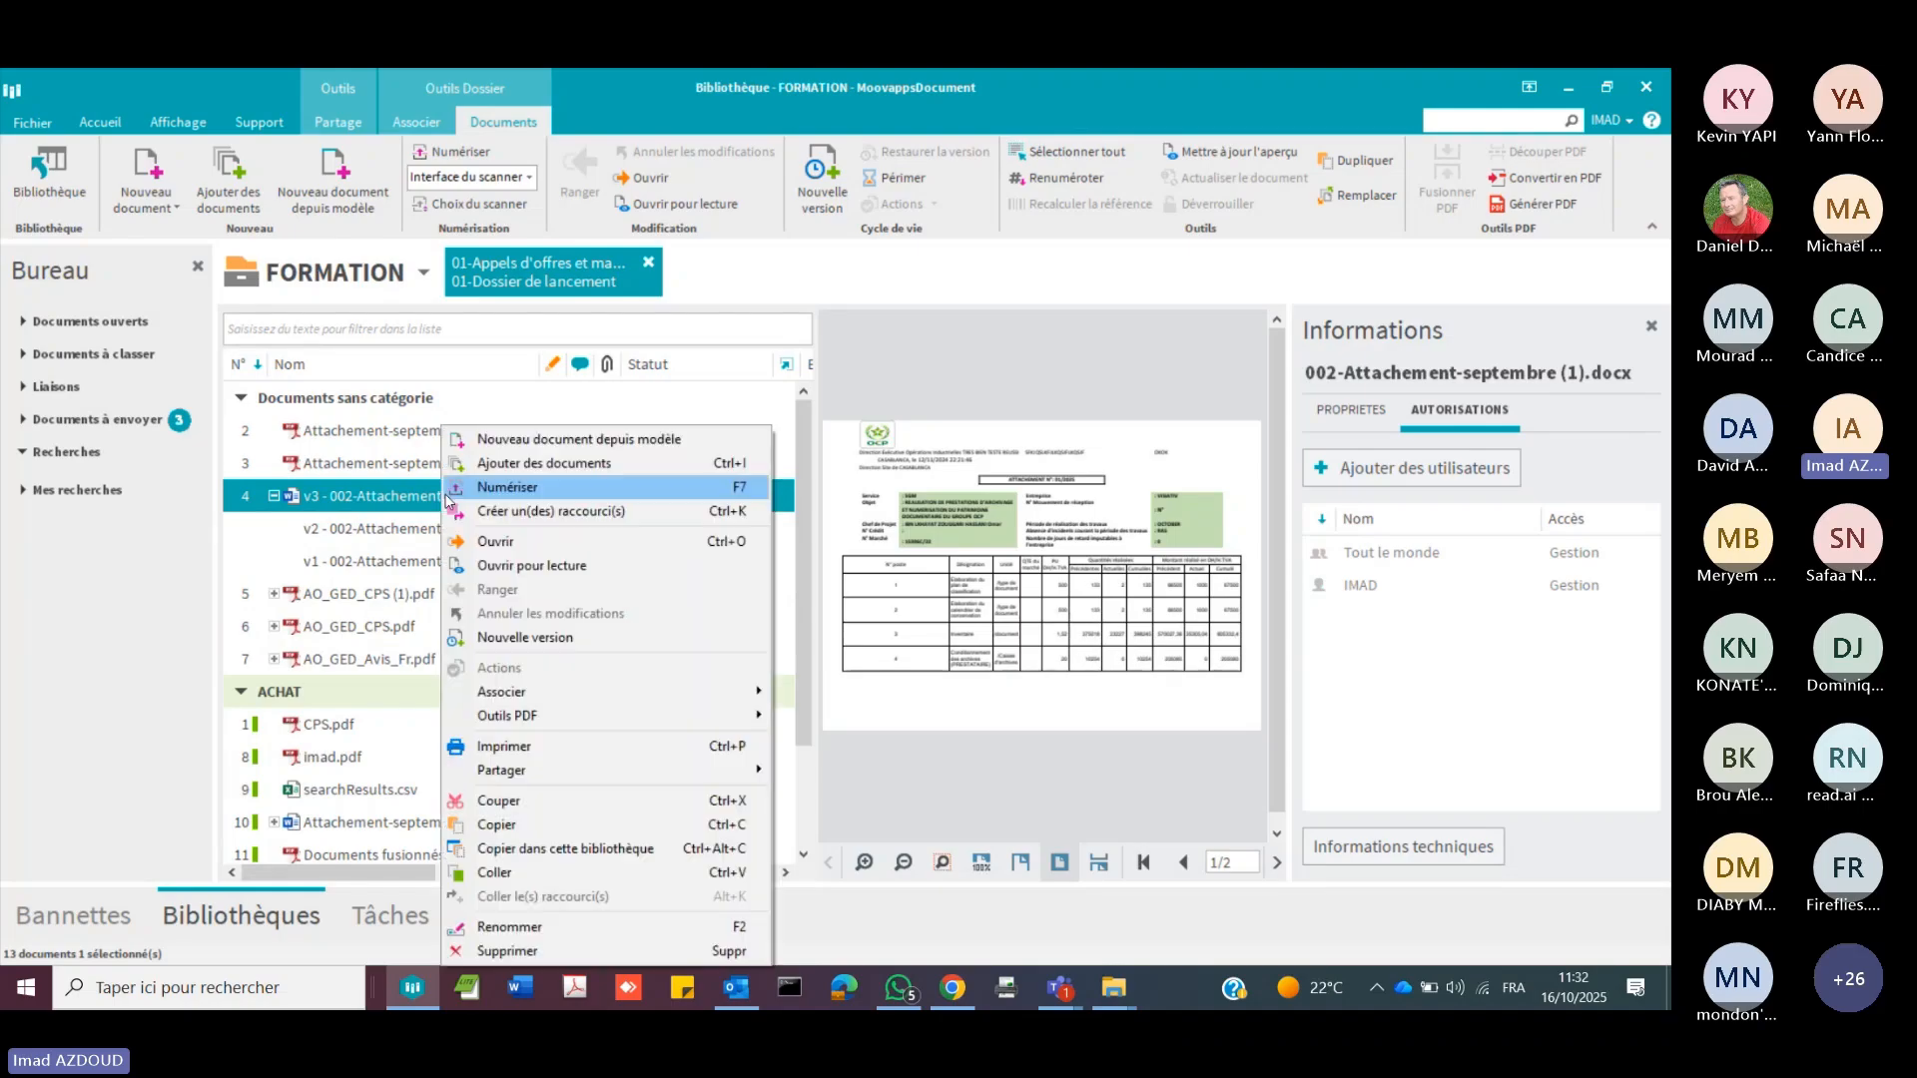
{"action": "left_click", "coordinate": [602, 639]}
{"action": "left_click", "coordinate": [893, 637]}
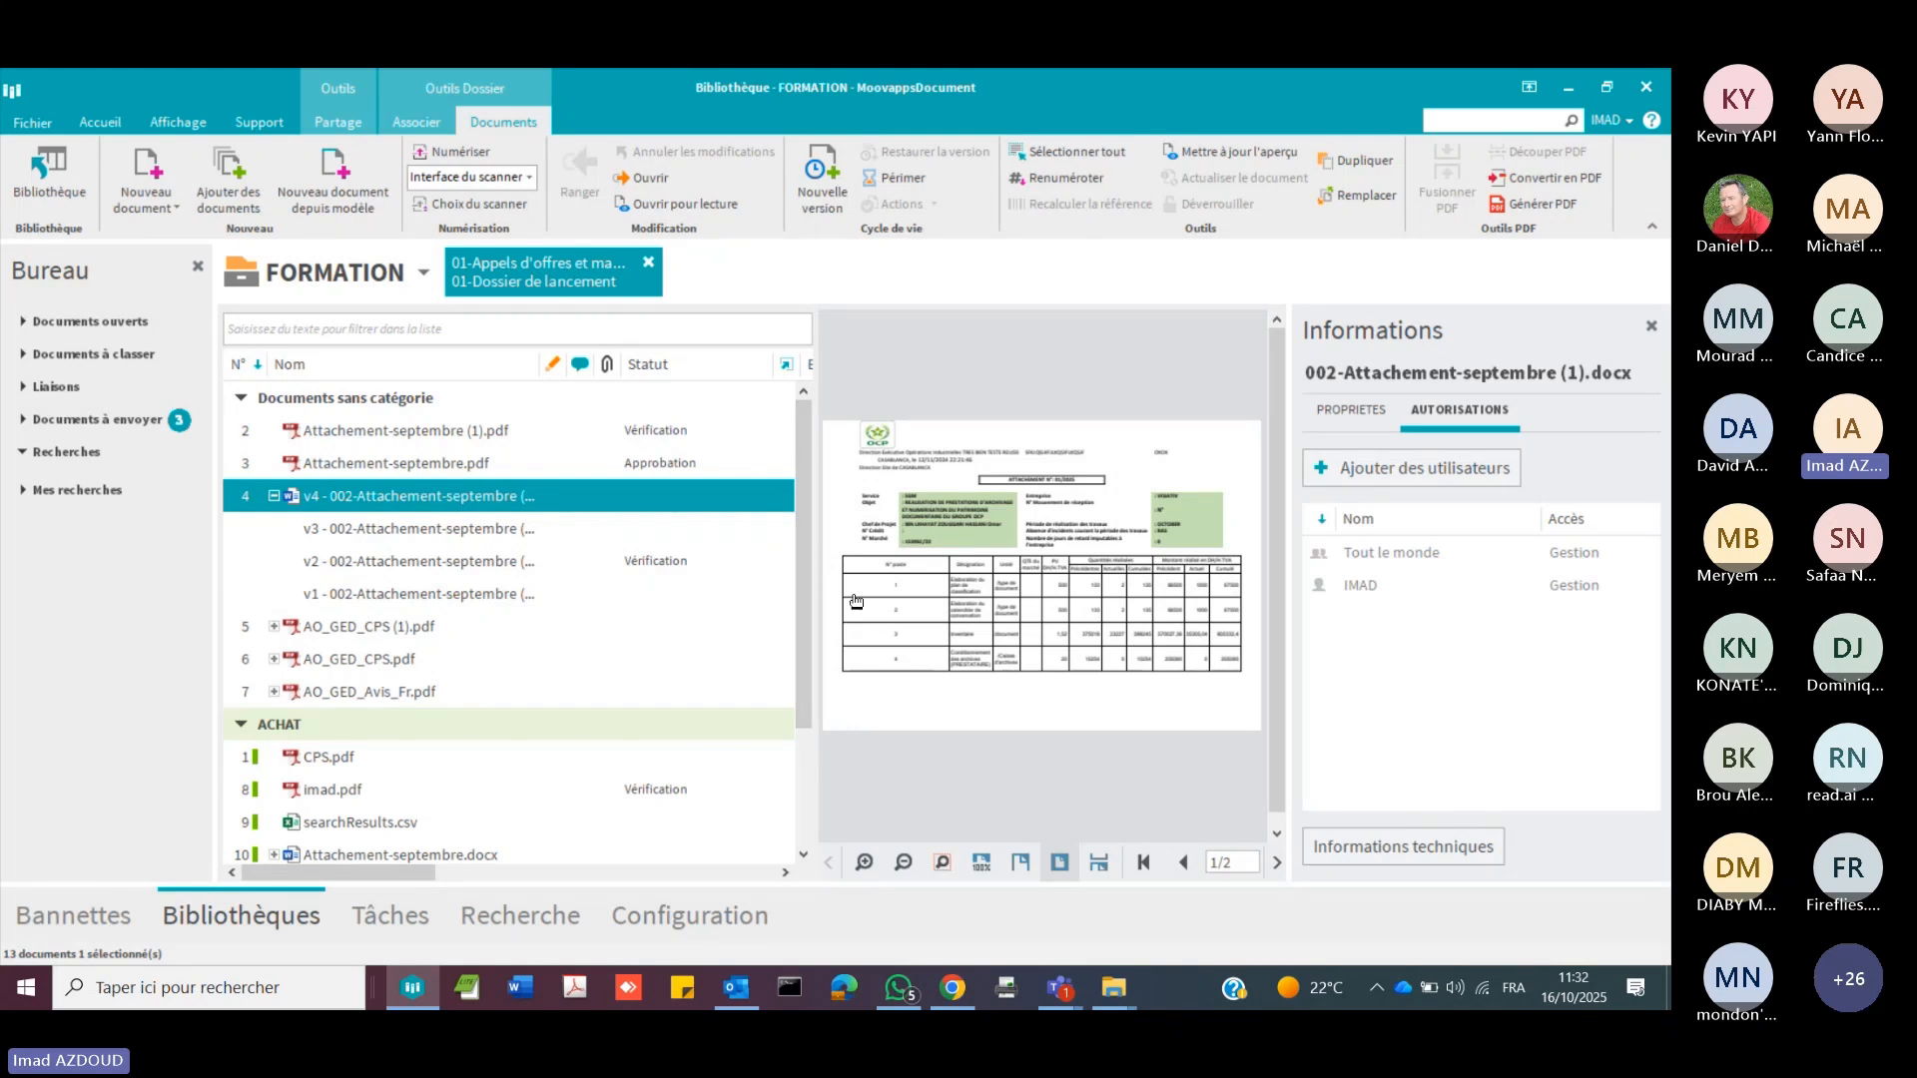
{"action": "left_click_drag", "start_coordinate": [816, 586], "coordinate": [858, 586]}
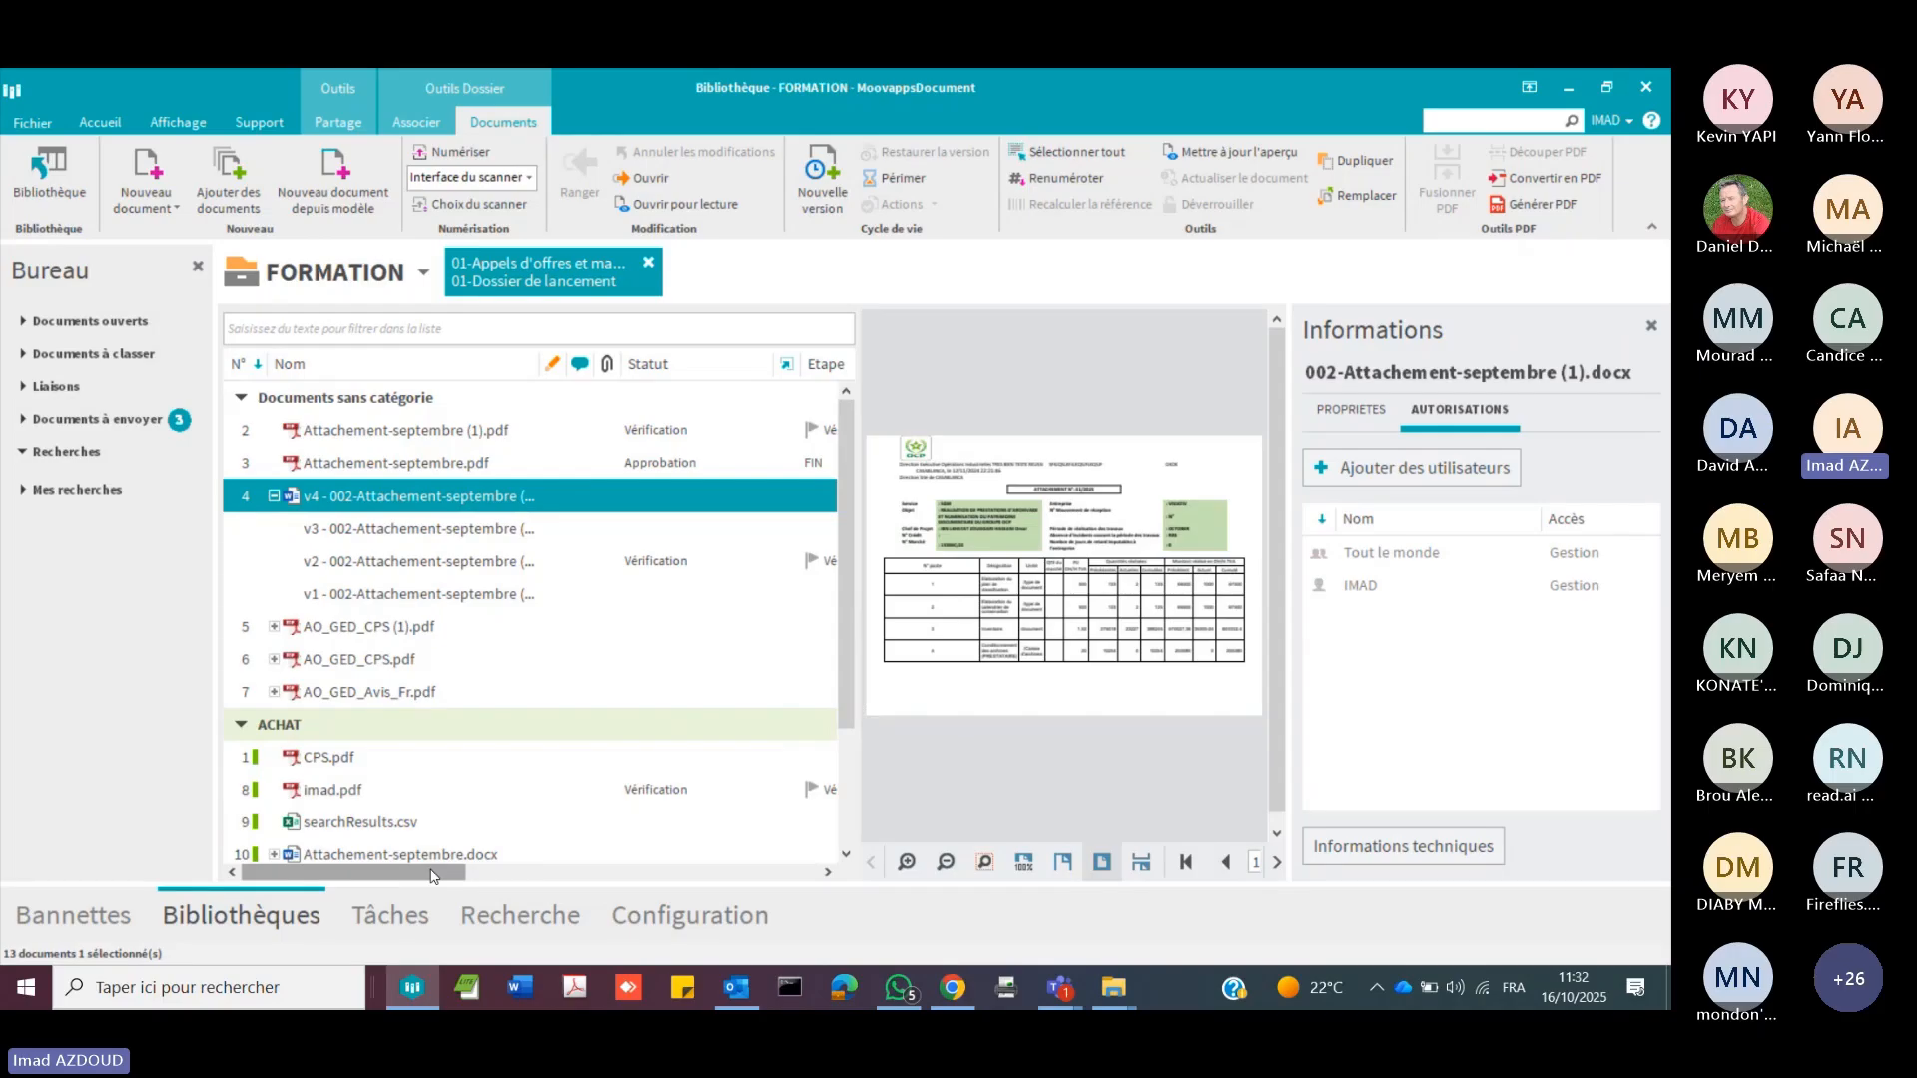
{"action": "mouse_move", "coordinate": [431, 876]}
{"action": "left_mouse_down"}
{"action": "mouse_move", "coordinate": [799, 878]}
{"action": "mouse_move", "coordinate": [429, 879]}
{"action": "left_mouse_up"}
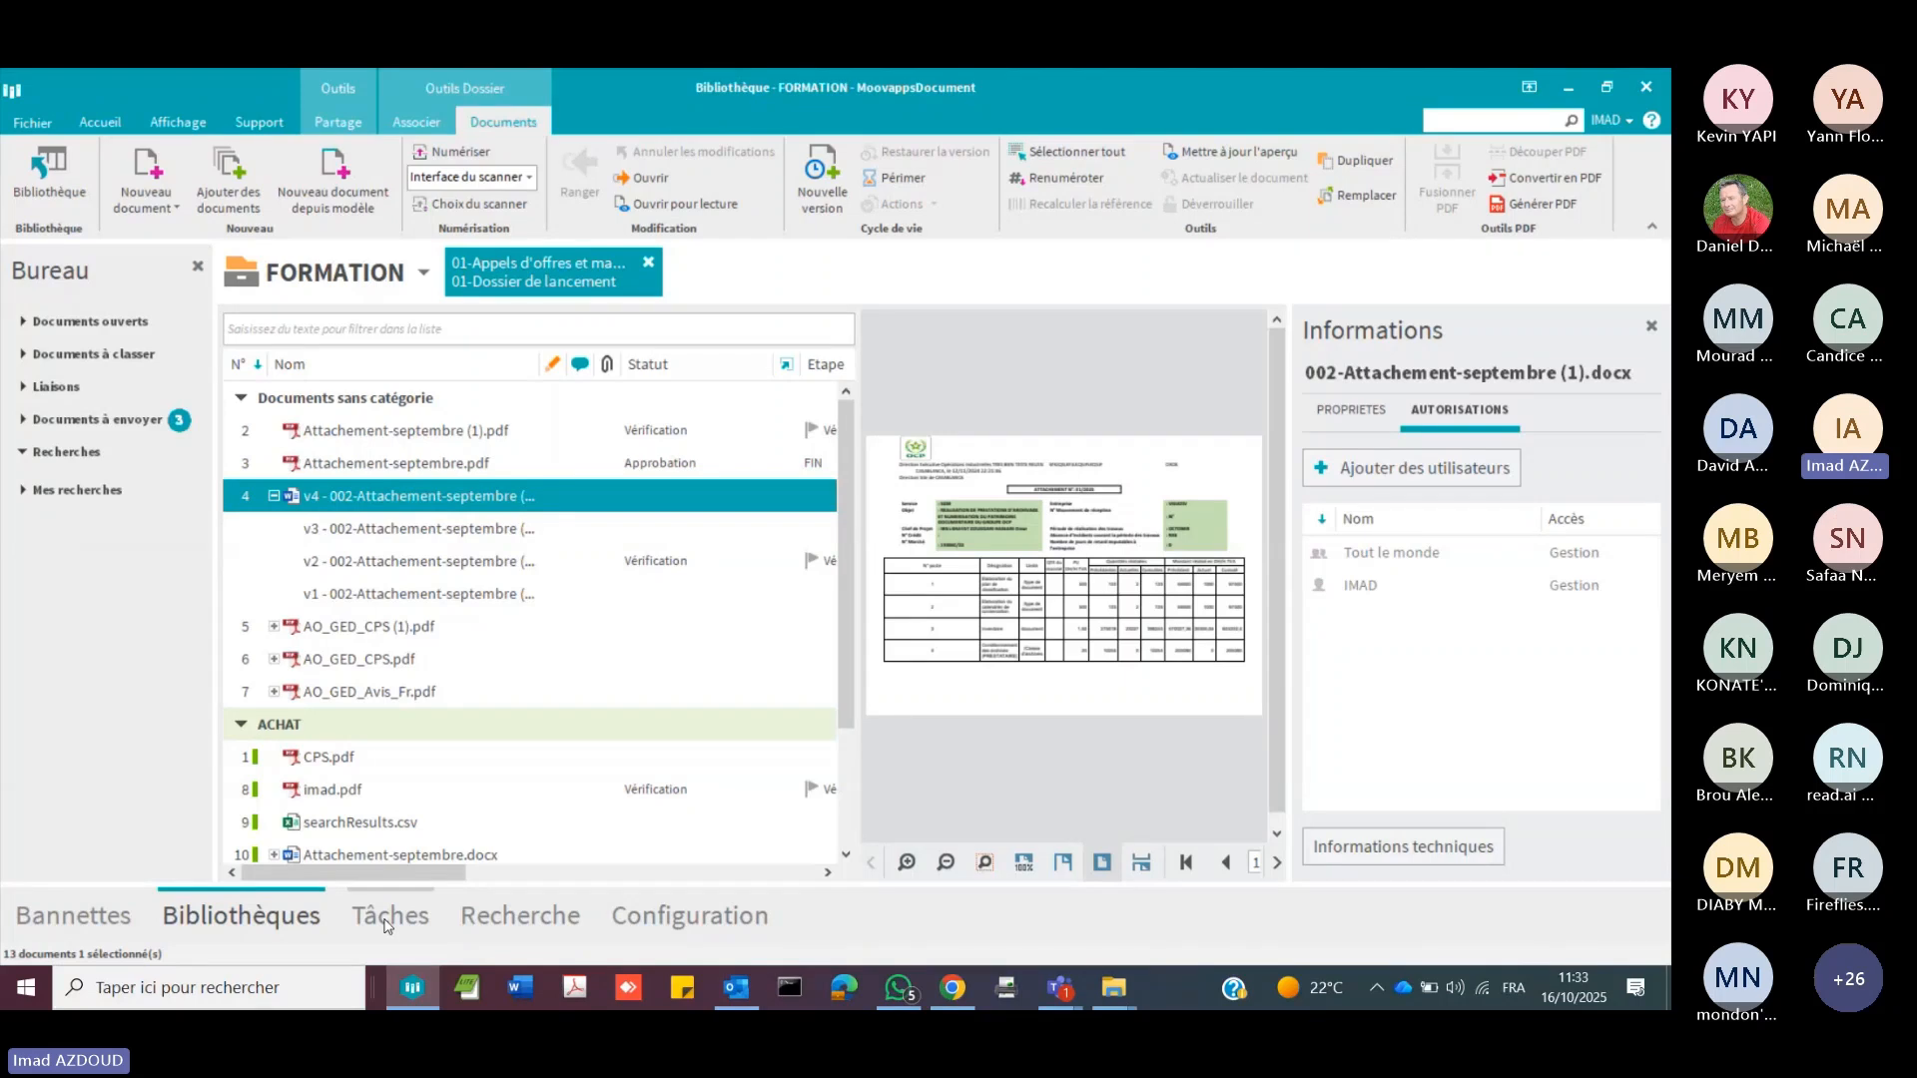
Step: Review the task lists En retard, Pour aujourd'hui, Autres à traiter and Documents à réviser, and return to the FORMATION library
{"action": "left_click", "coordinate": [388, 916]}
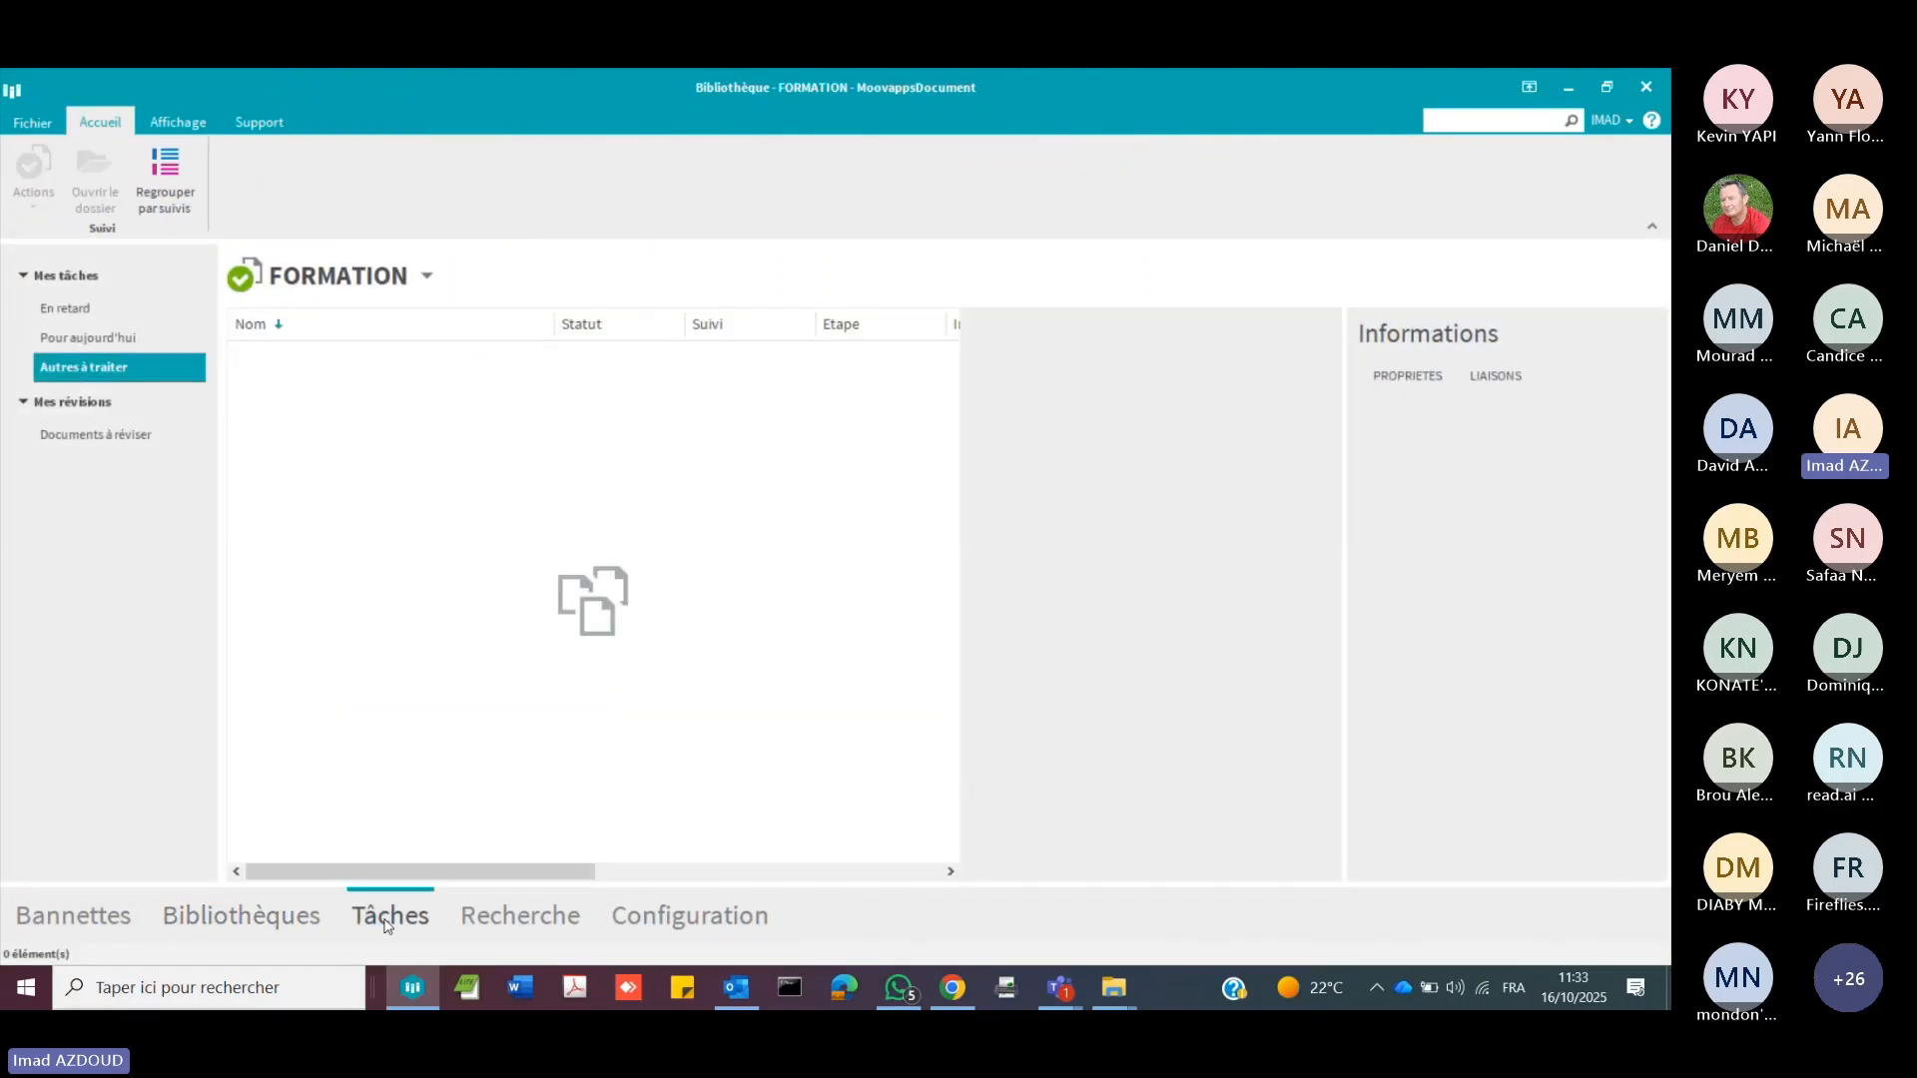
{"action": "left_click", "coordinate": [124, 310]}
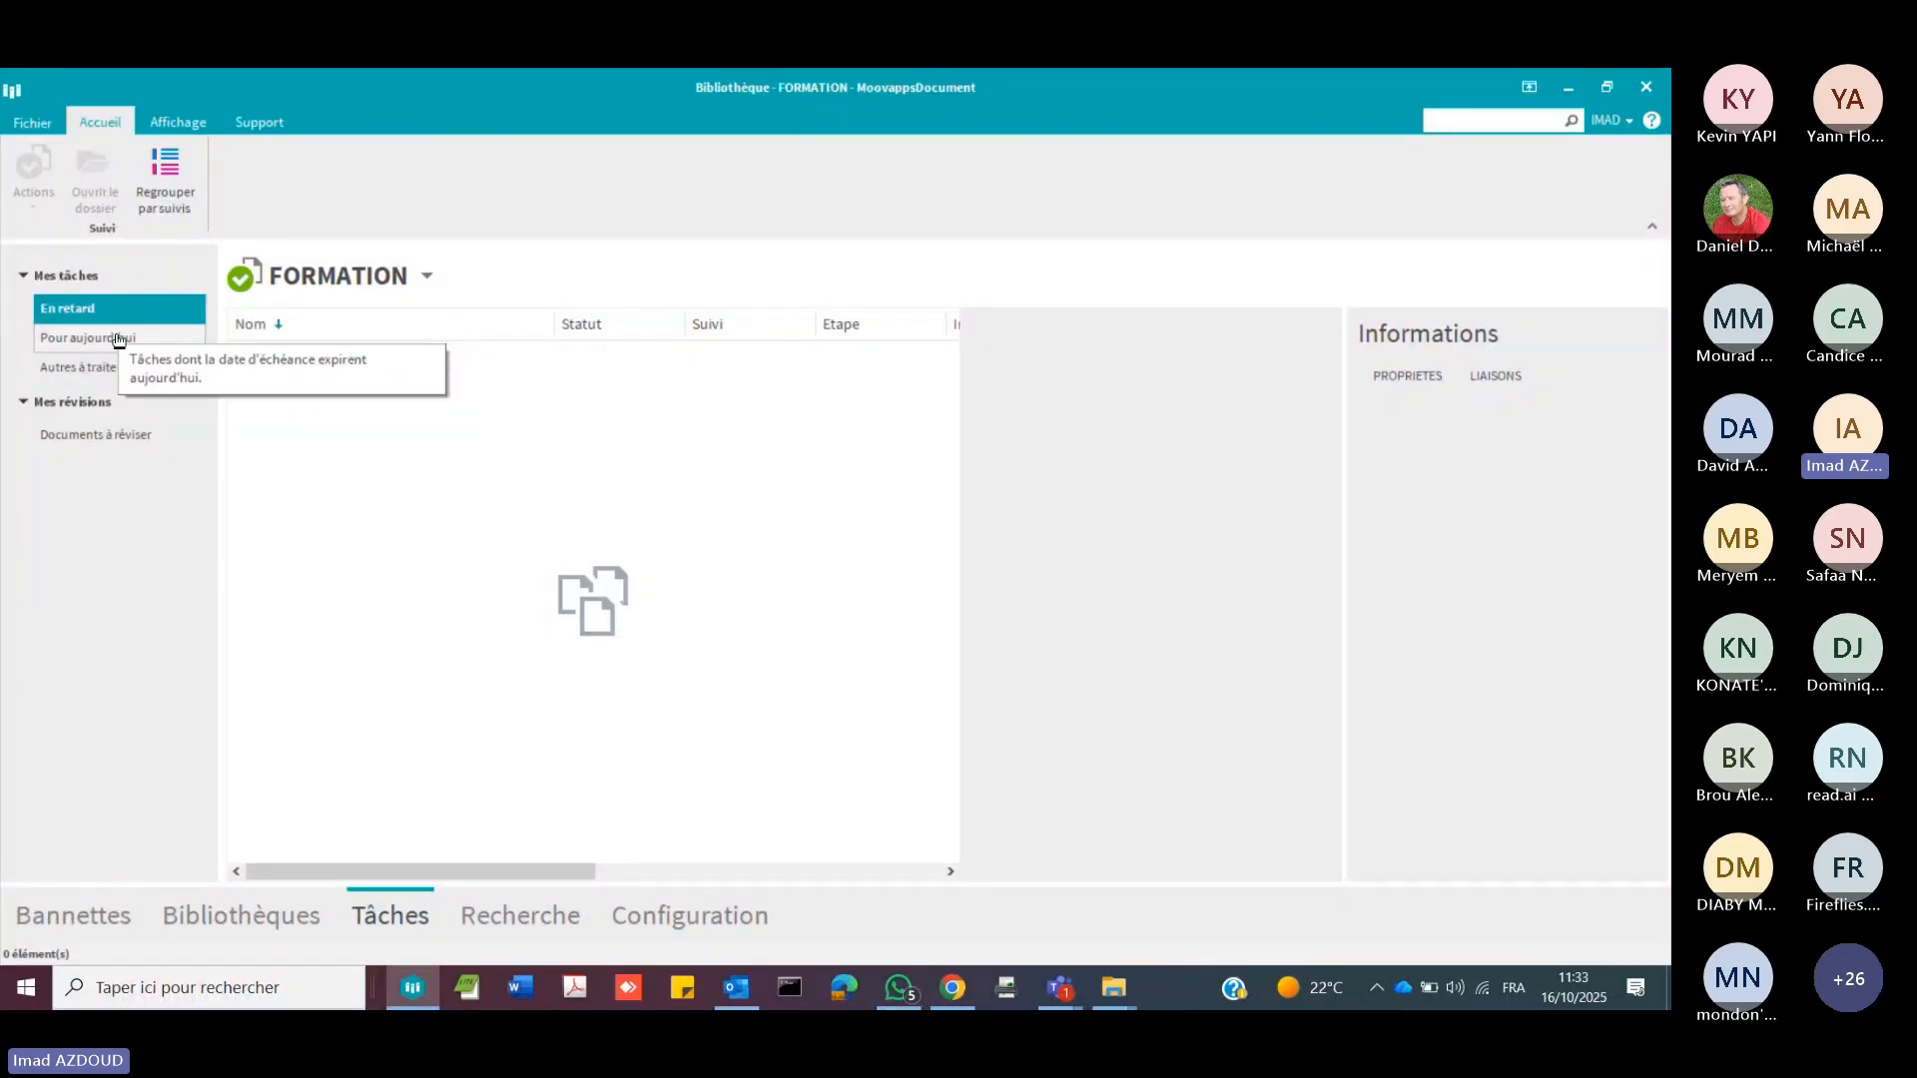
{"action": "left_click", "coordinate": [119, 340]}
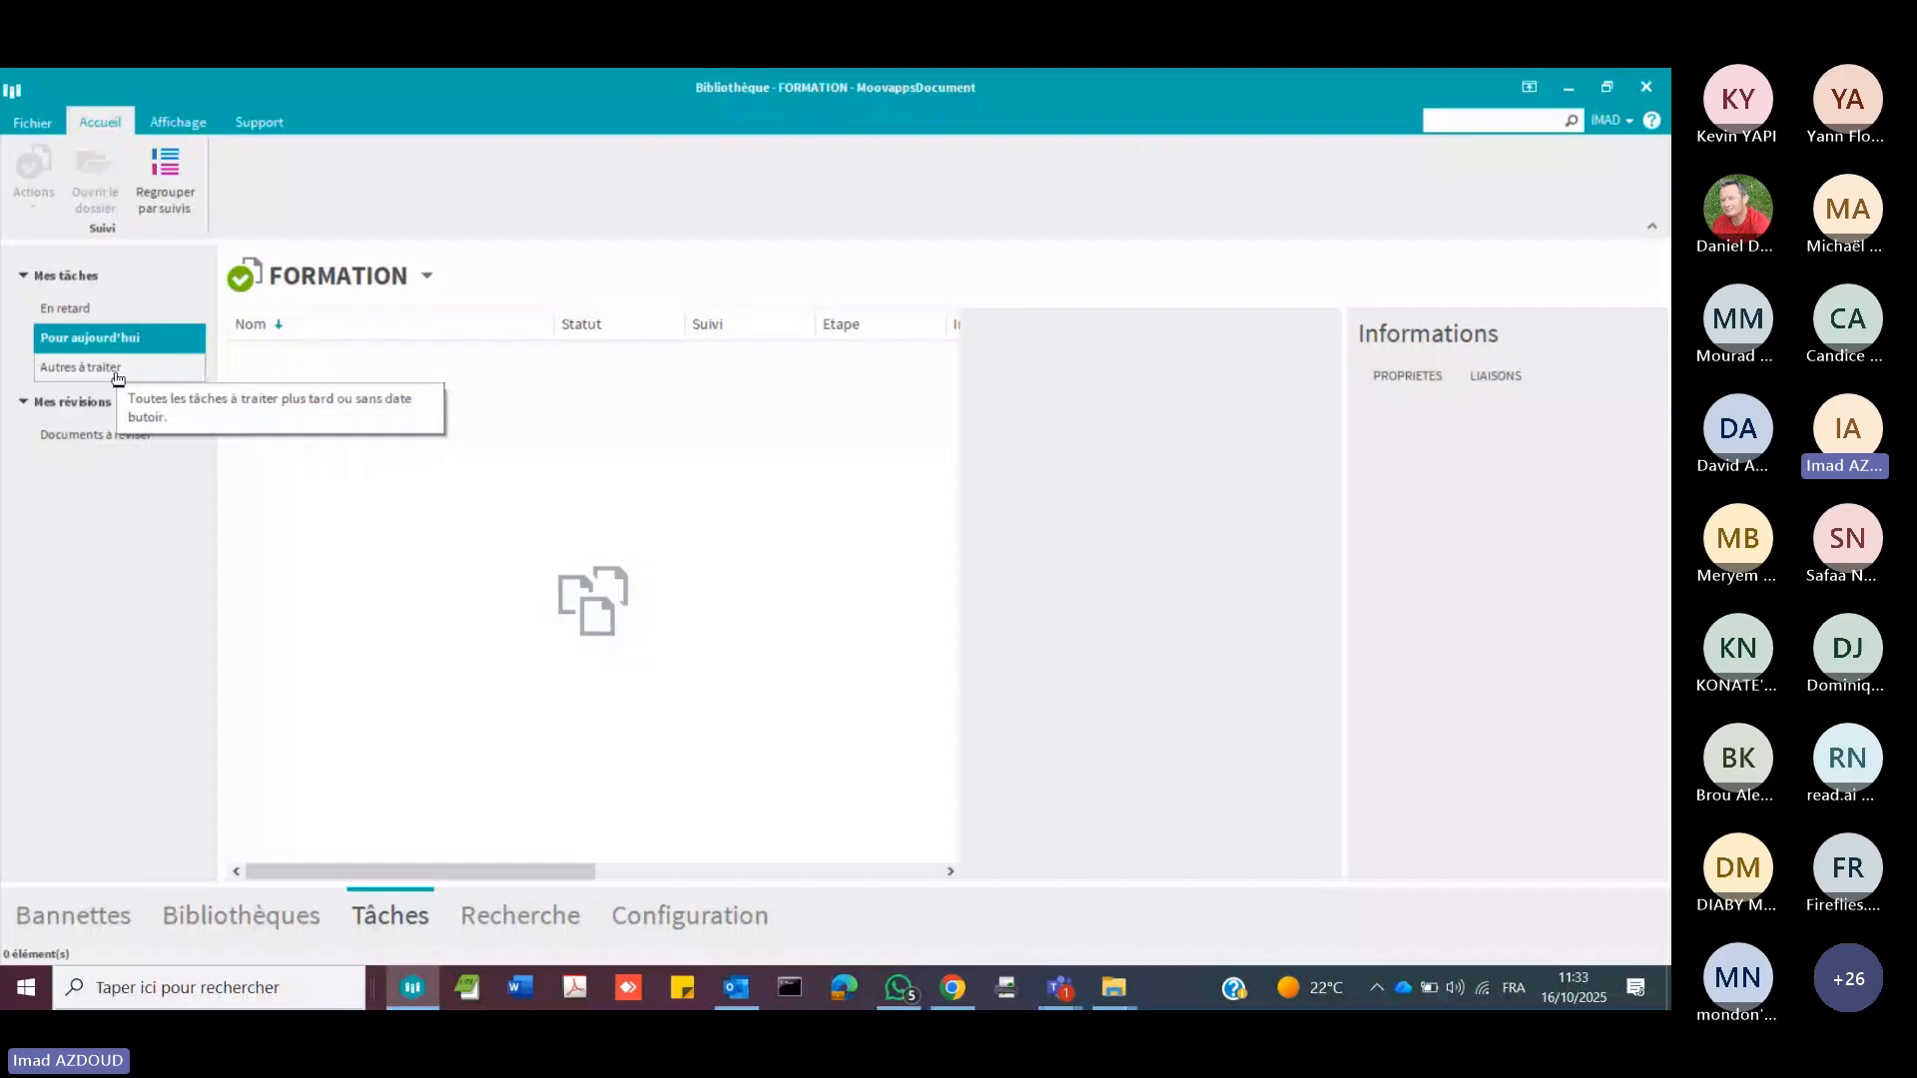
{"action": "left_click", "coordinate": [116, 370]}
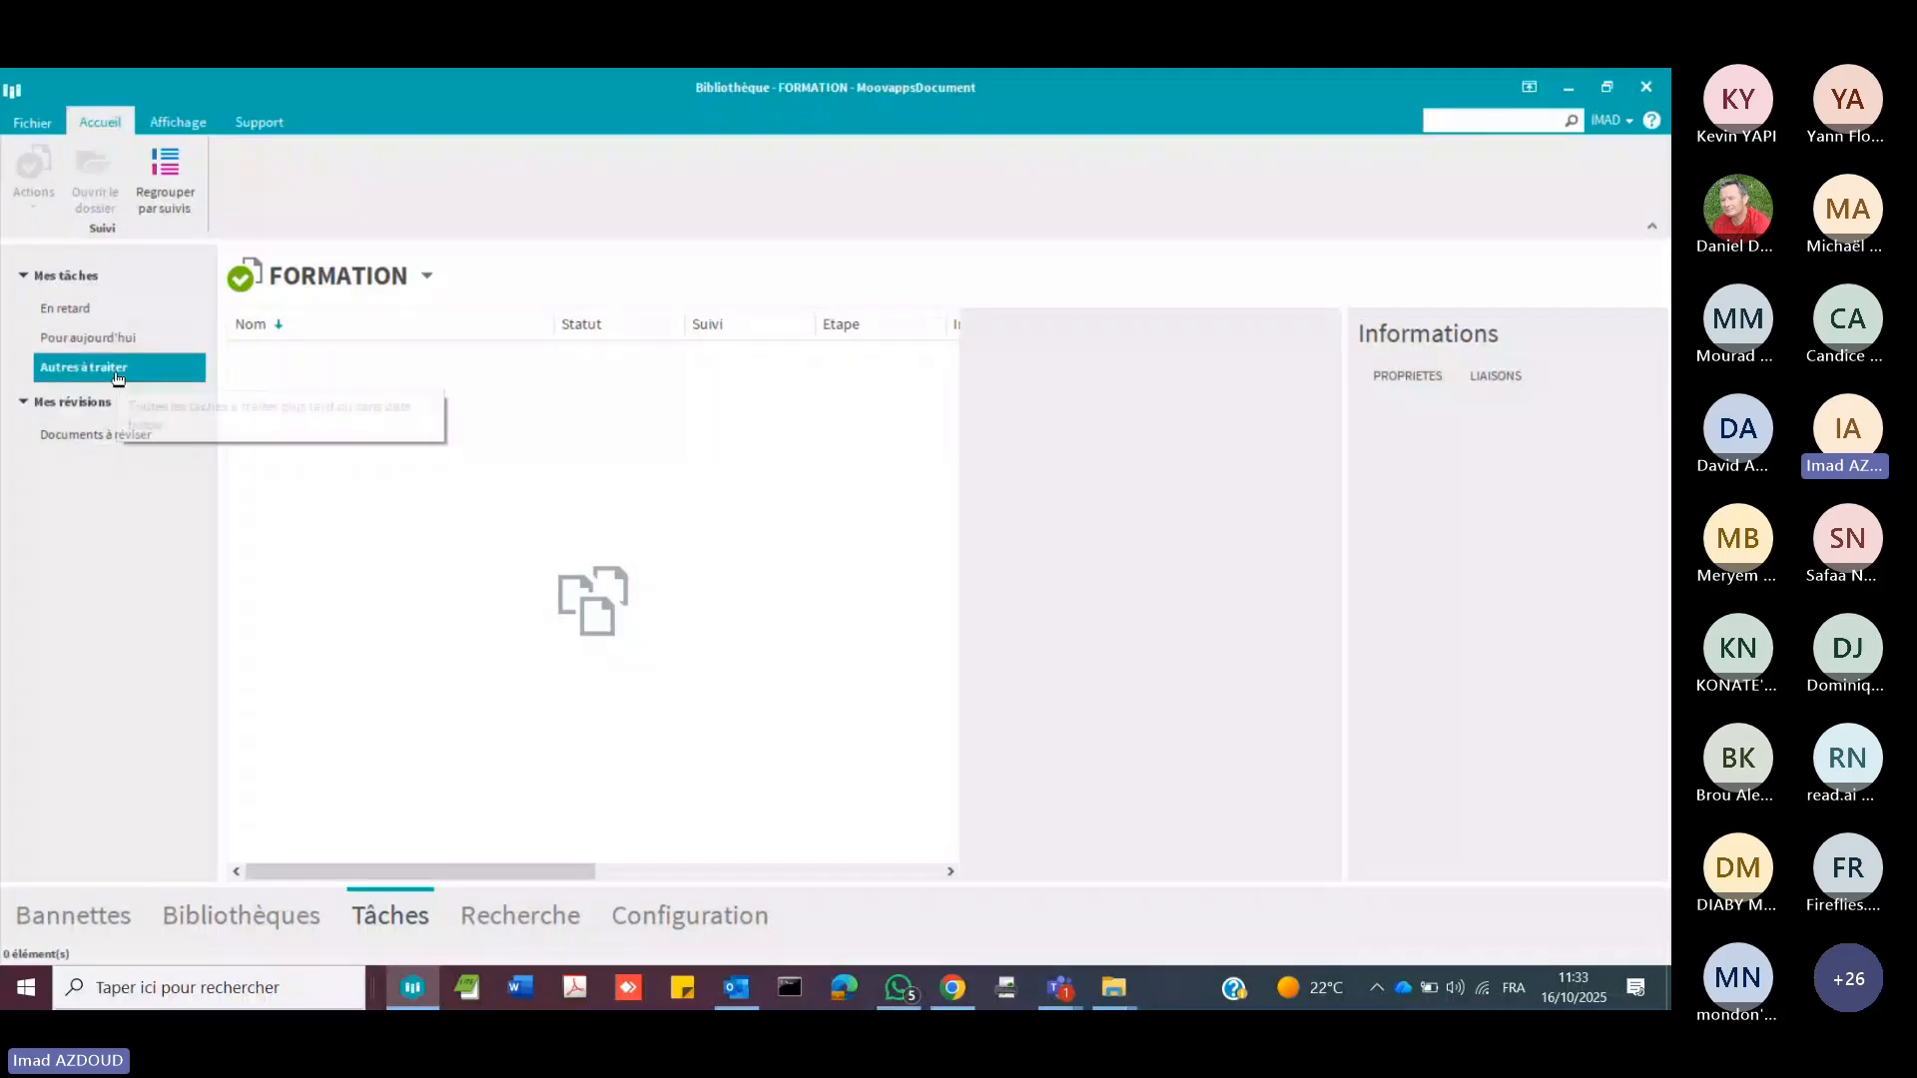
{"action": "left_click", "coordinate": [123, 439]}
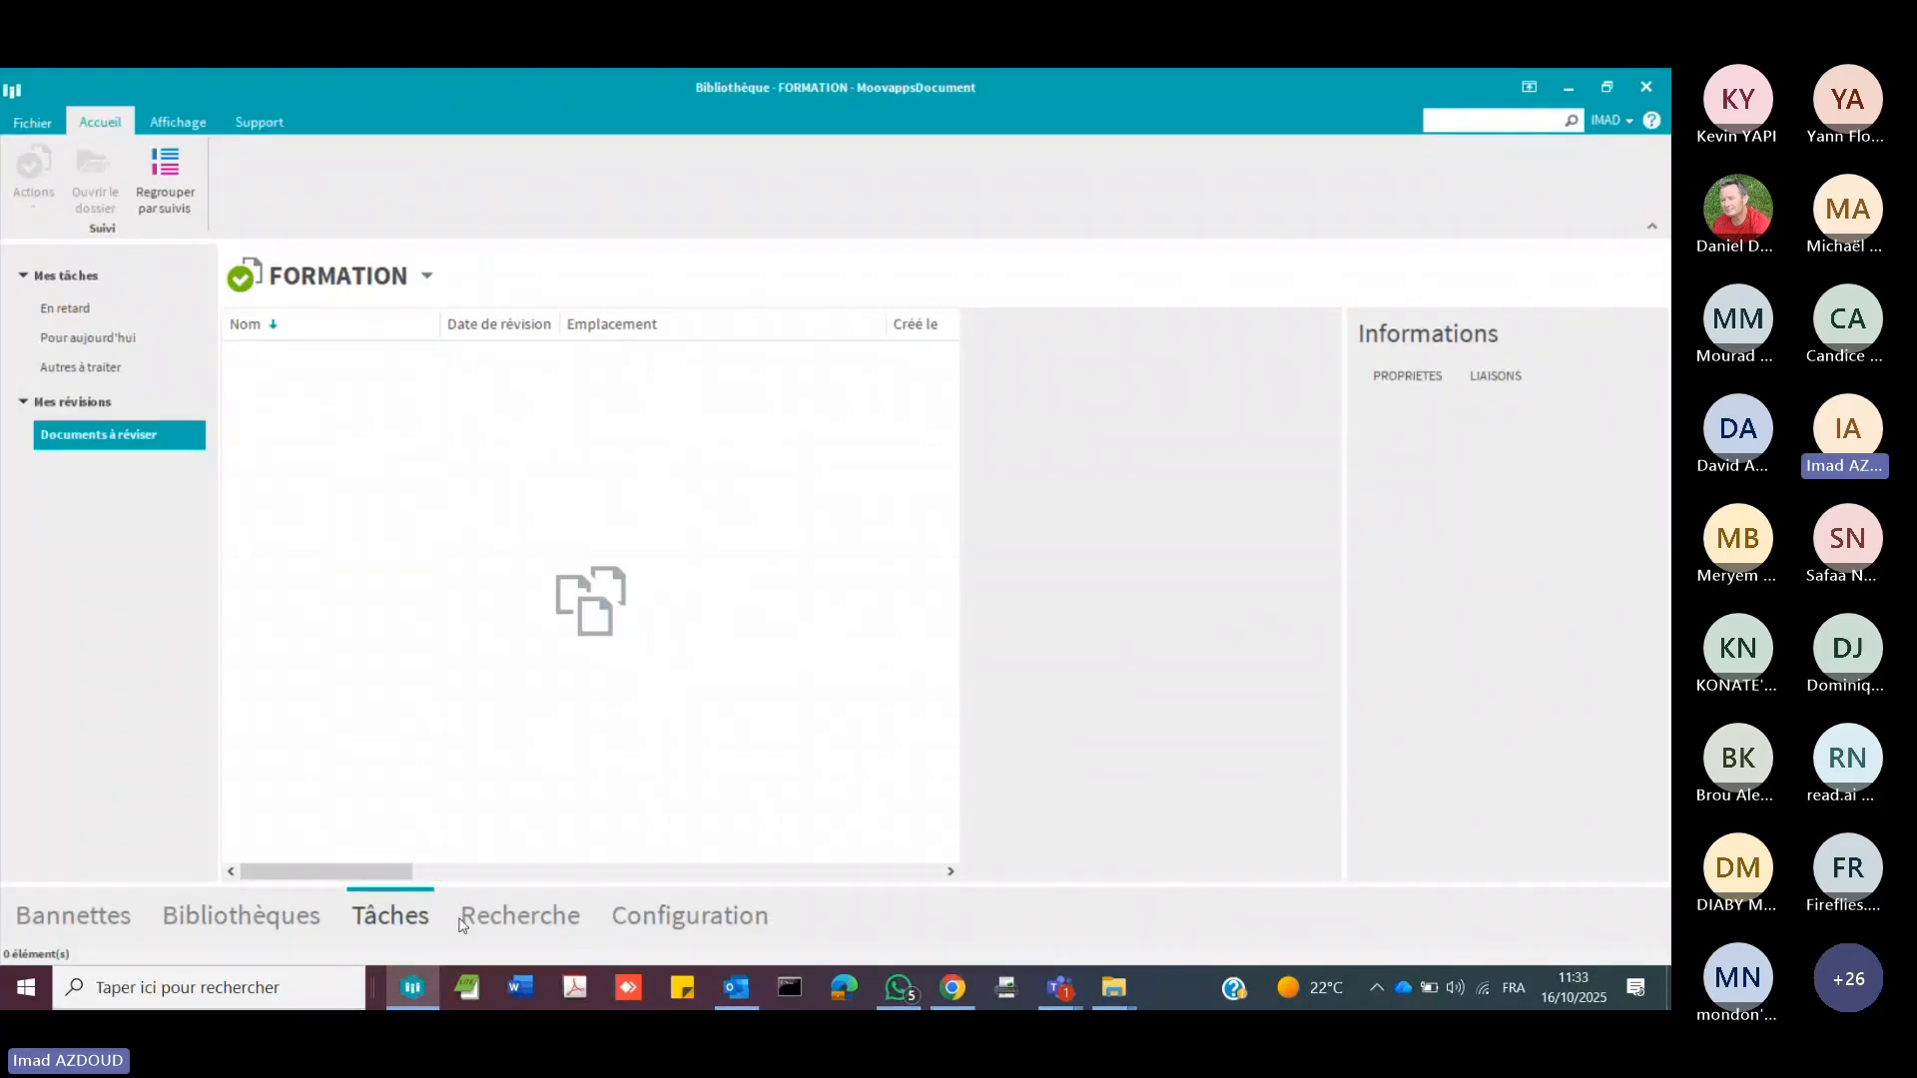
{"action": "left_click", "coordinate": [305, 916]}
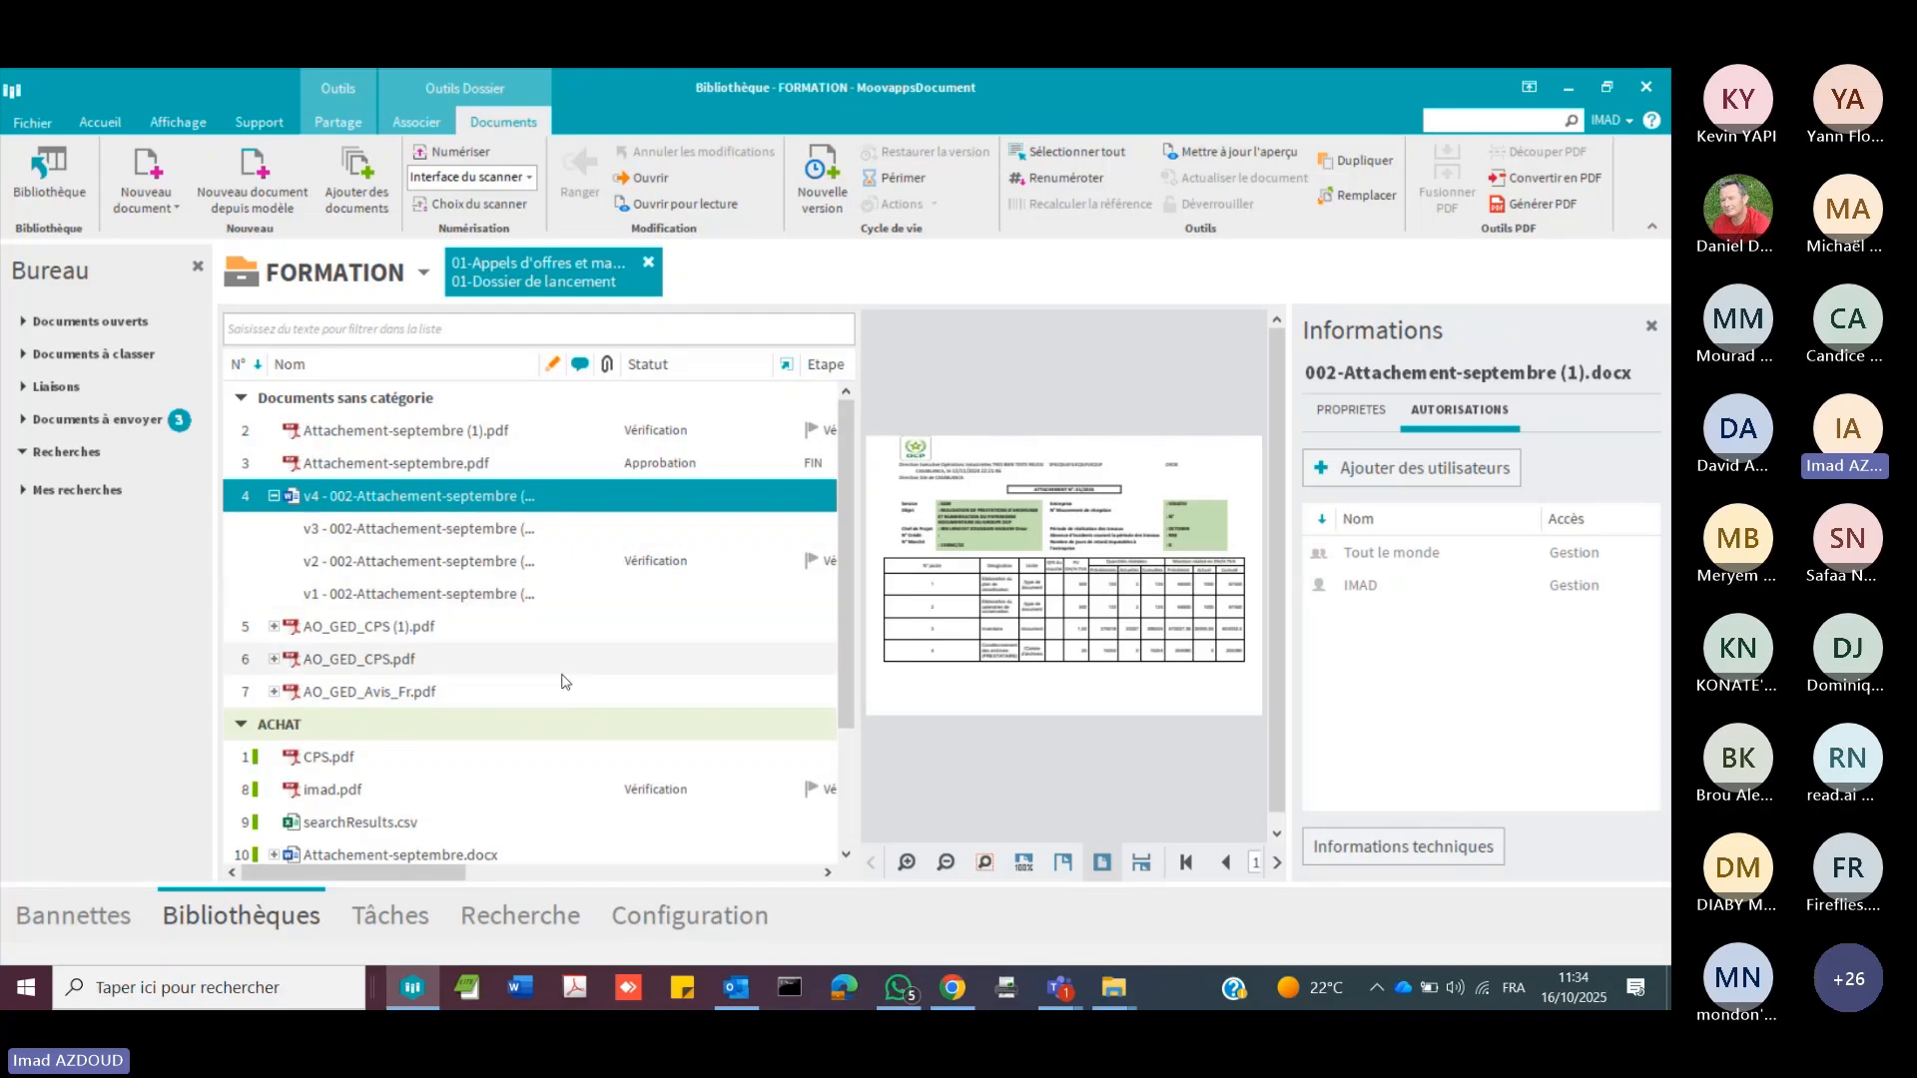
Step: Search the FORMATION library using the MARCHE additional information Titulaire with the value VISIATIV
{"action": "left_click", "coordinate": [506, 911]}
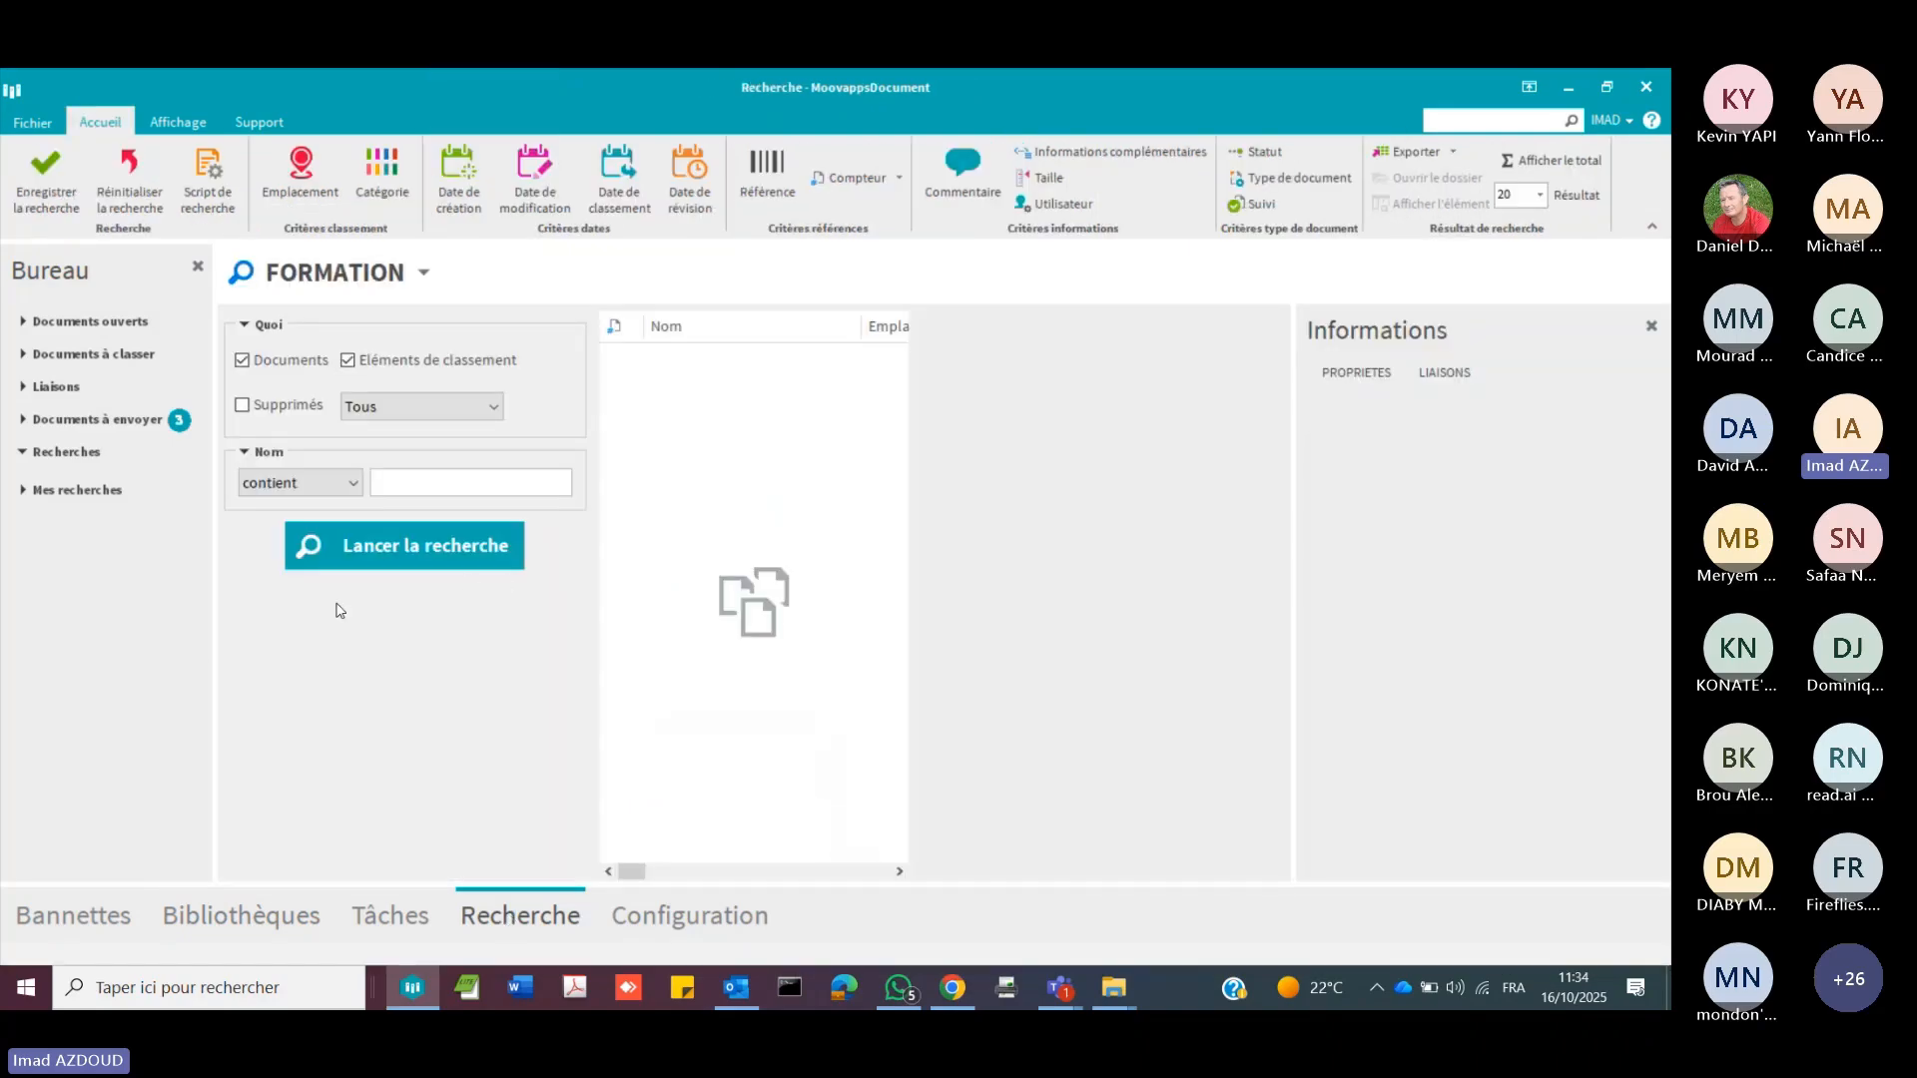
{"action": "right_click", "coordinate": [340, 619]}
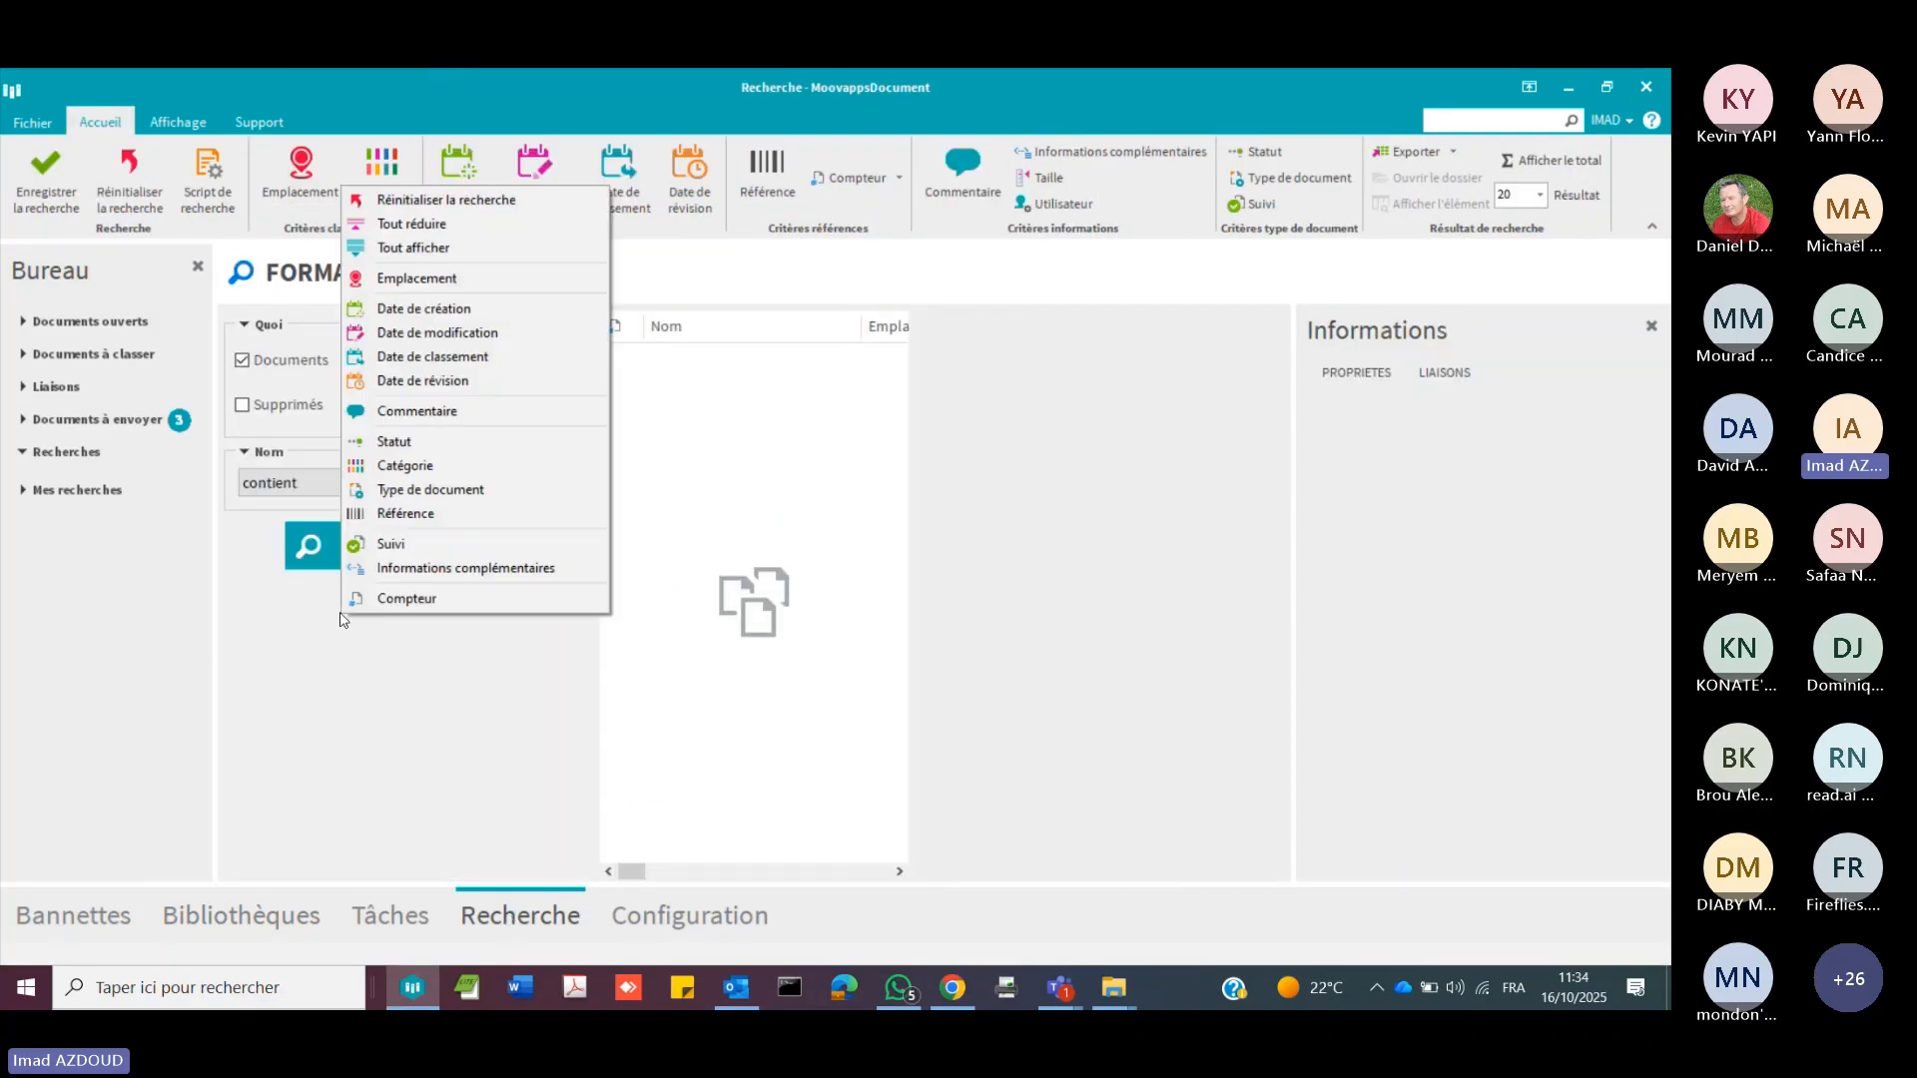
{"action": "left_click", "coordinate": [429, 568]}
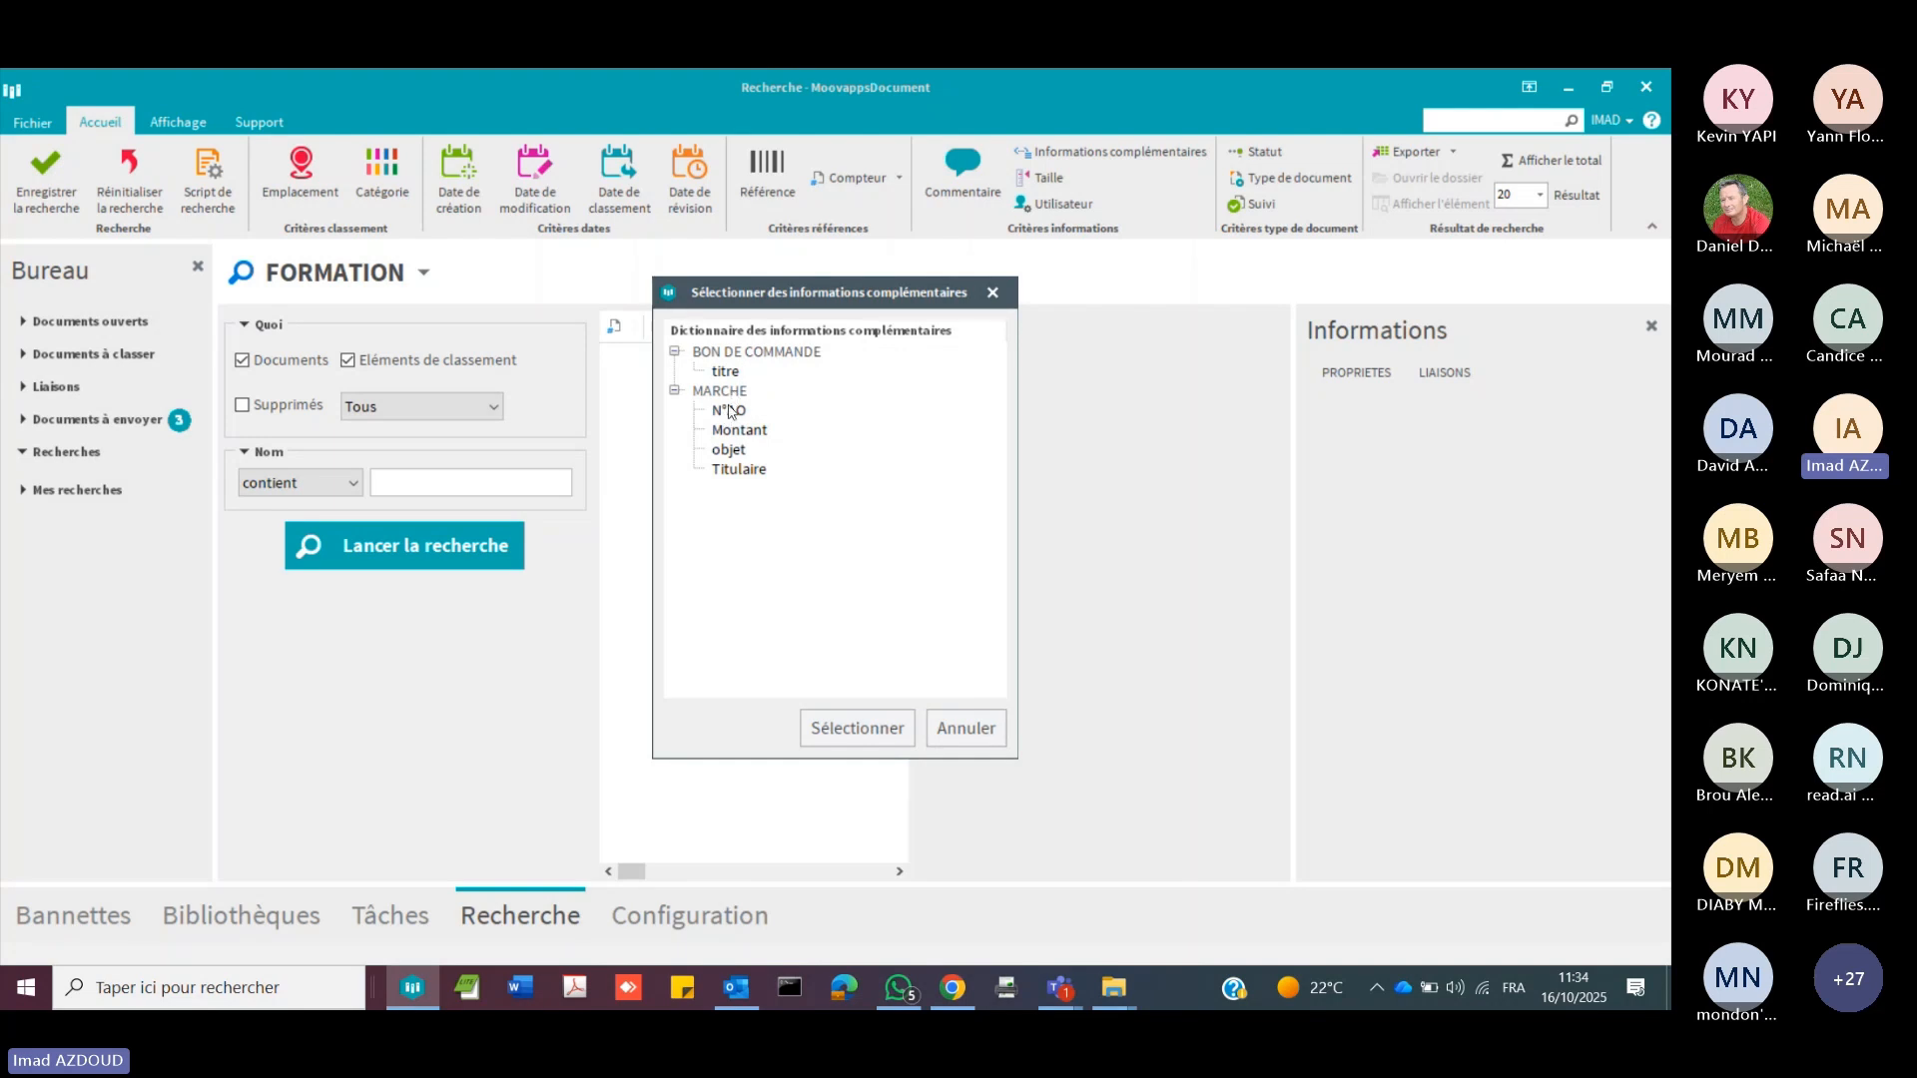
{"action": "double_click", "coordinate": [739, 469]}
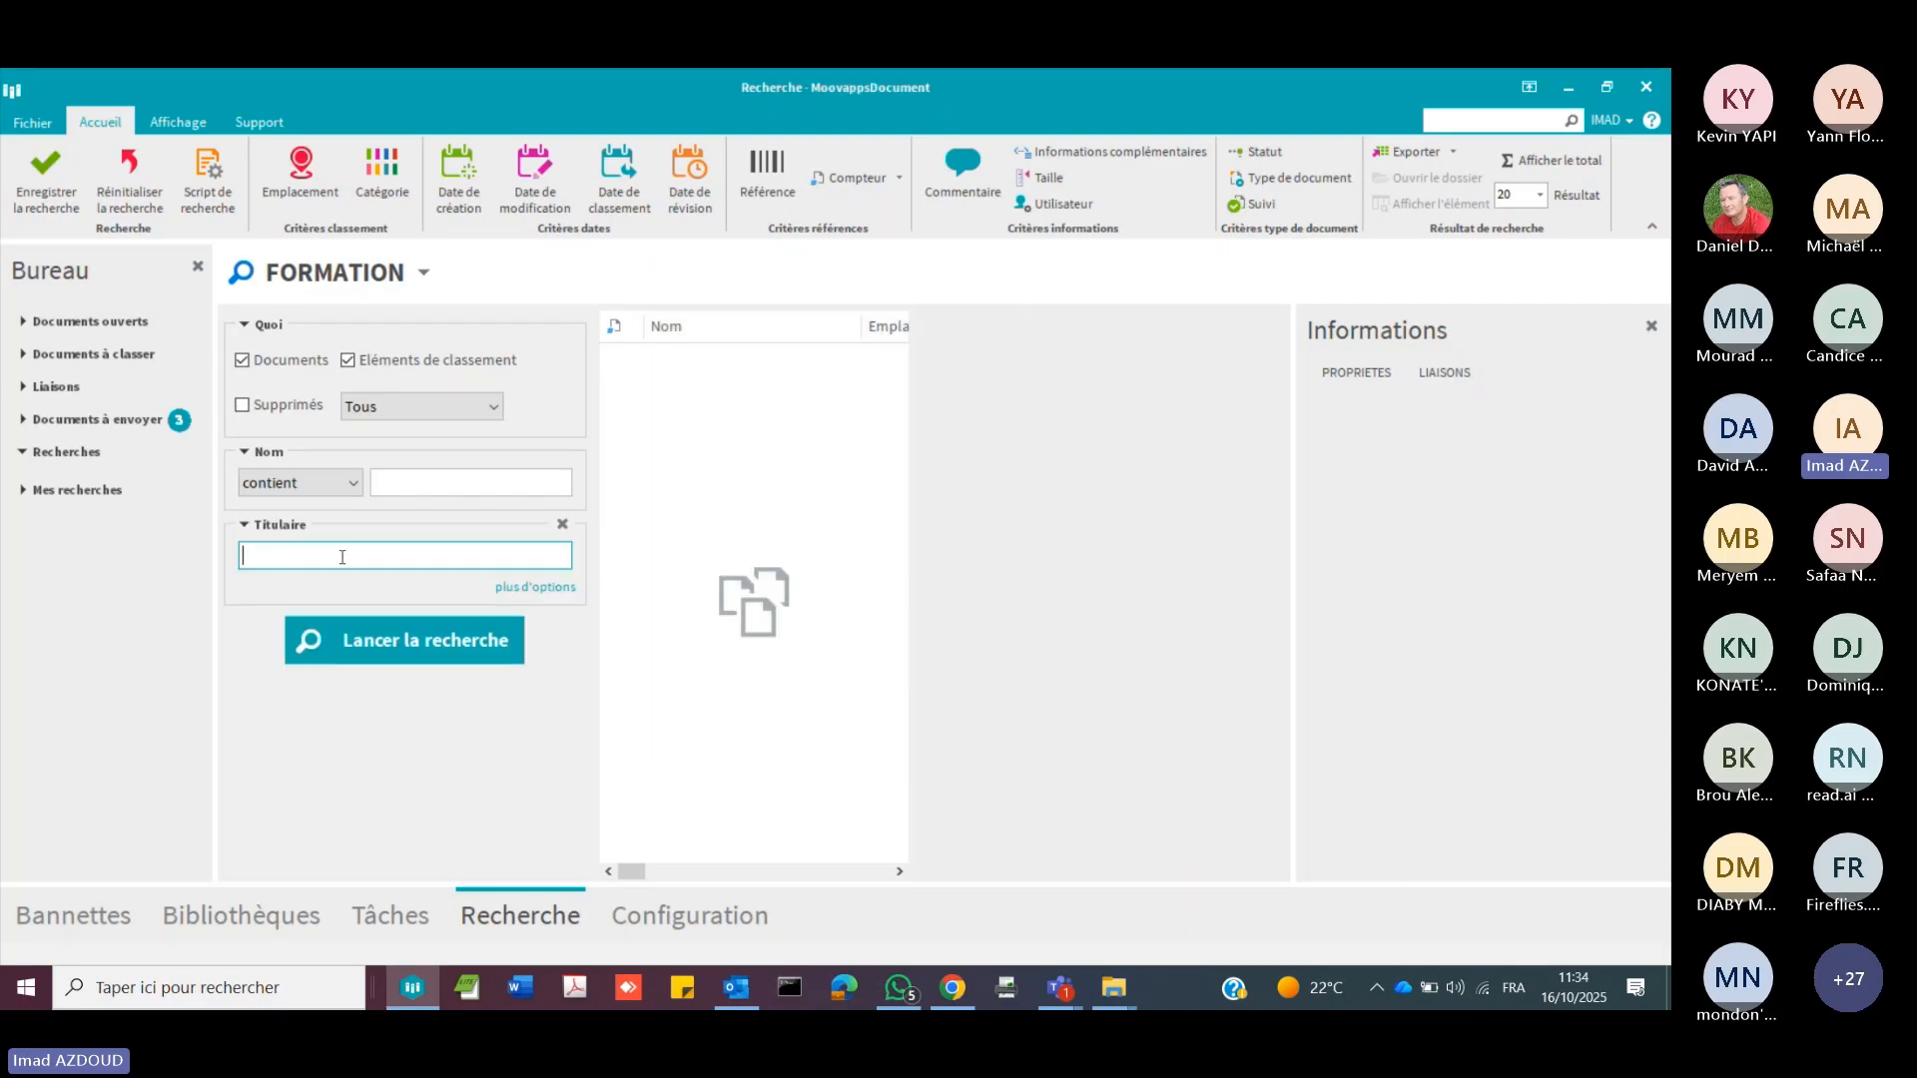
{"action": "type", "text": "VISIATIV"}
{"action": "left_click", "coordinate": [361, 645]}
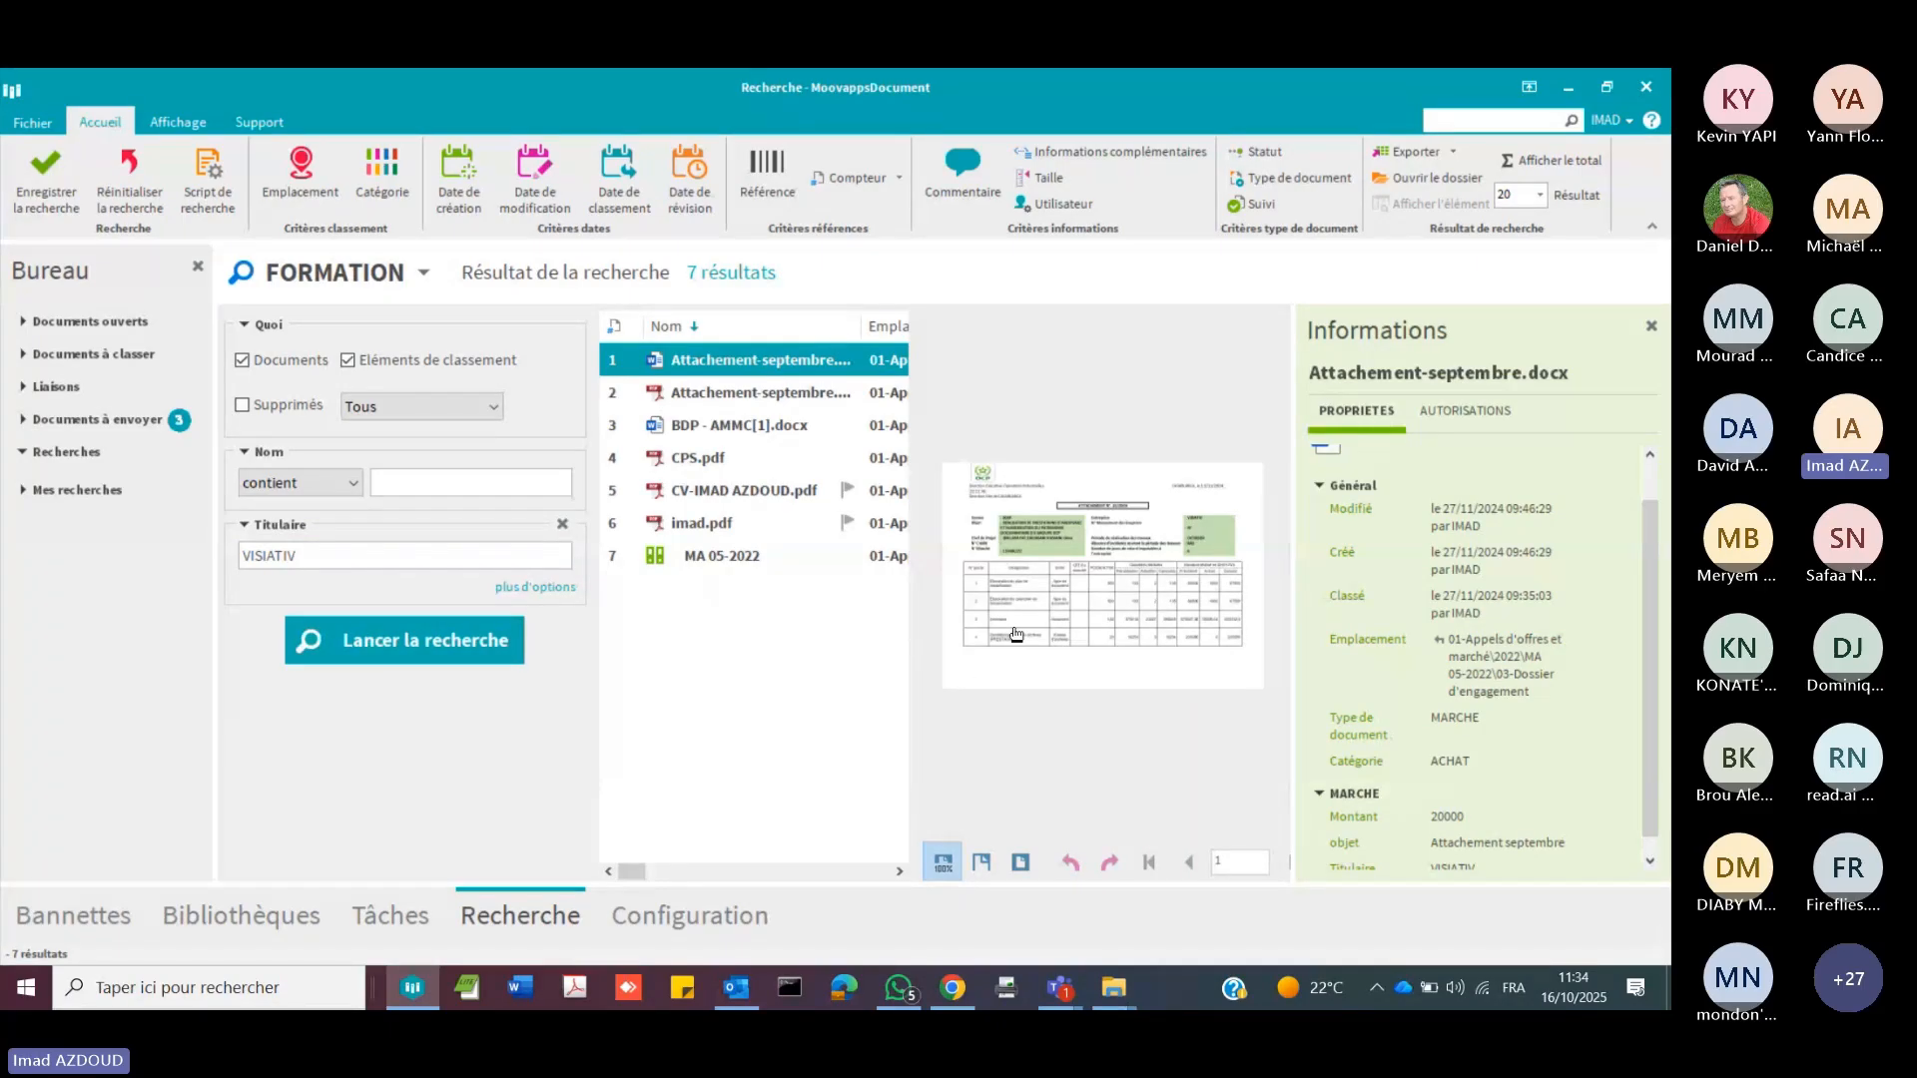
Step: Inspect the properties of the MA 05-2022 binder in a widened results list and exclude Documents from the search scope
{"action": "left_click_drag", "start_coordinate": [911, 619], "coordinate": [978, 633]}
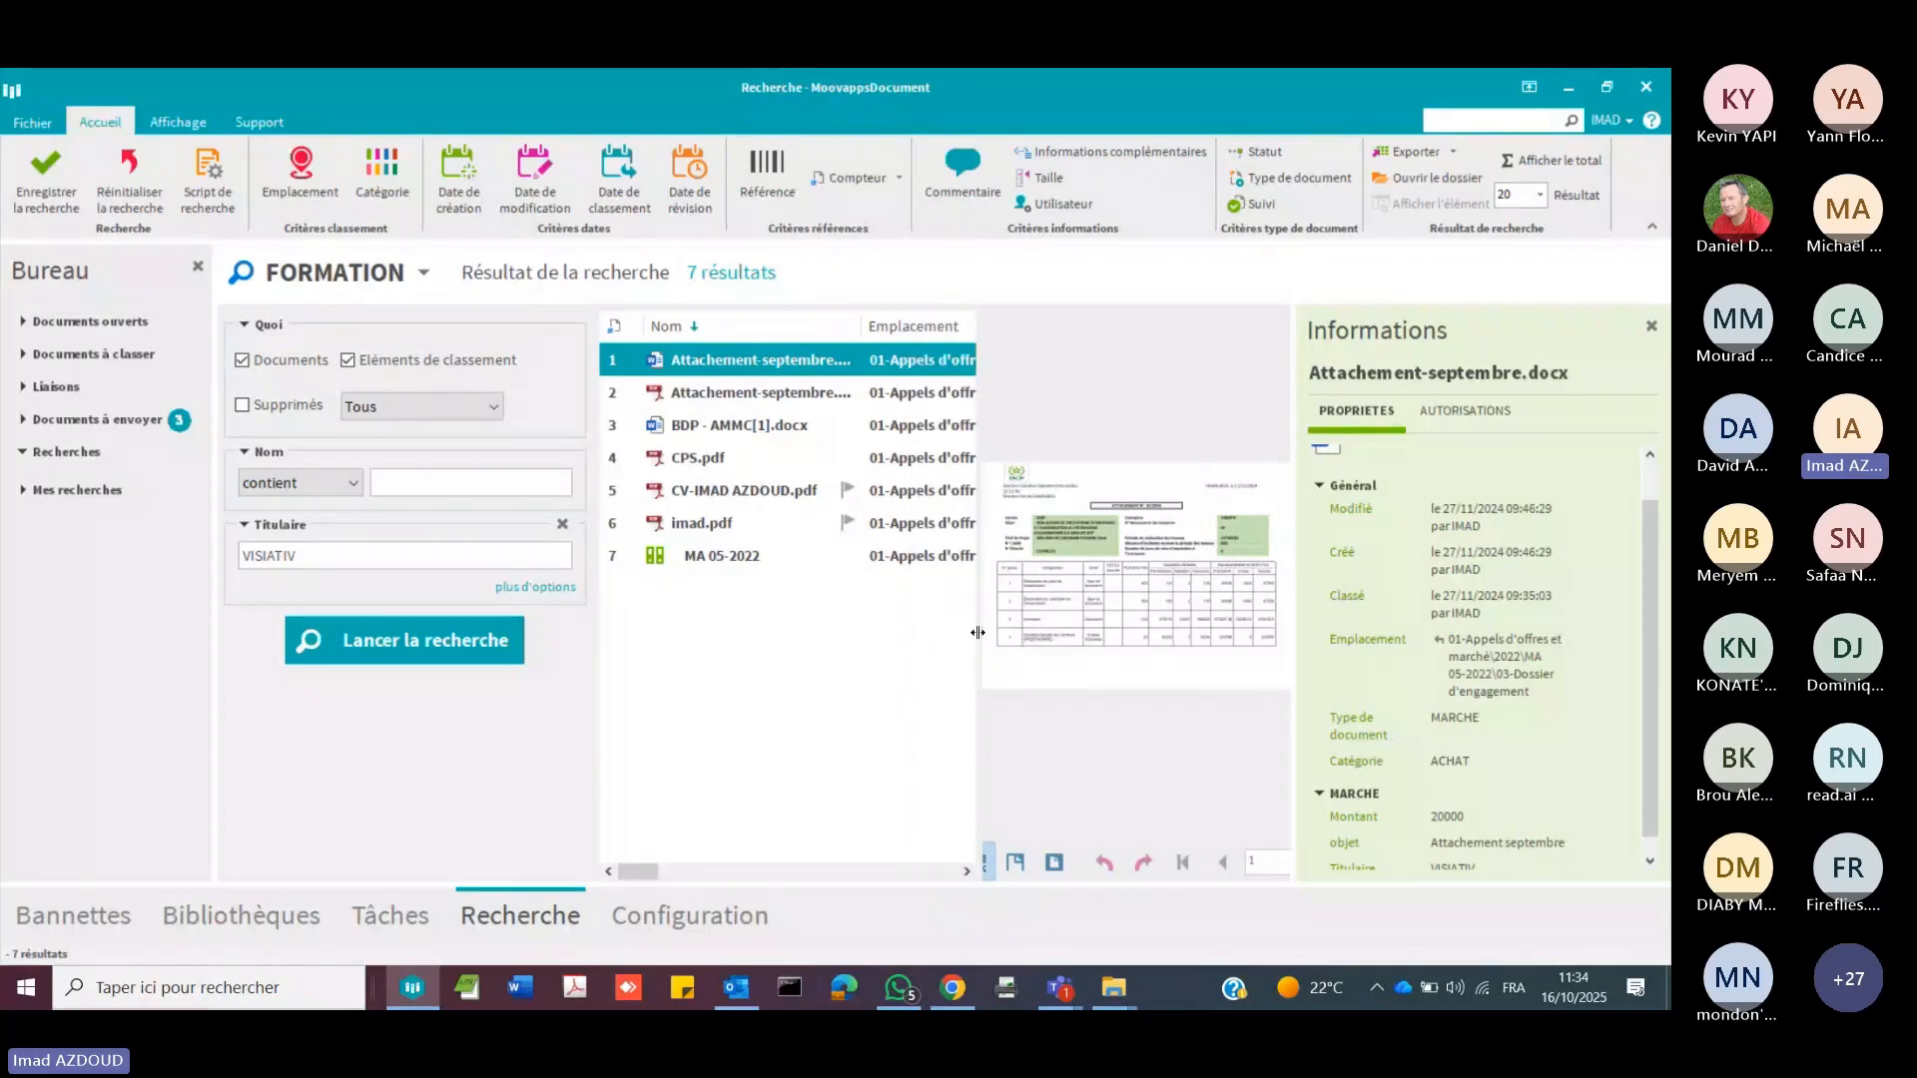
{"action": "left_click", "coordinate": [672, 562]}
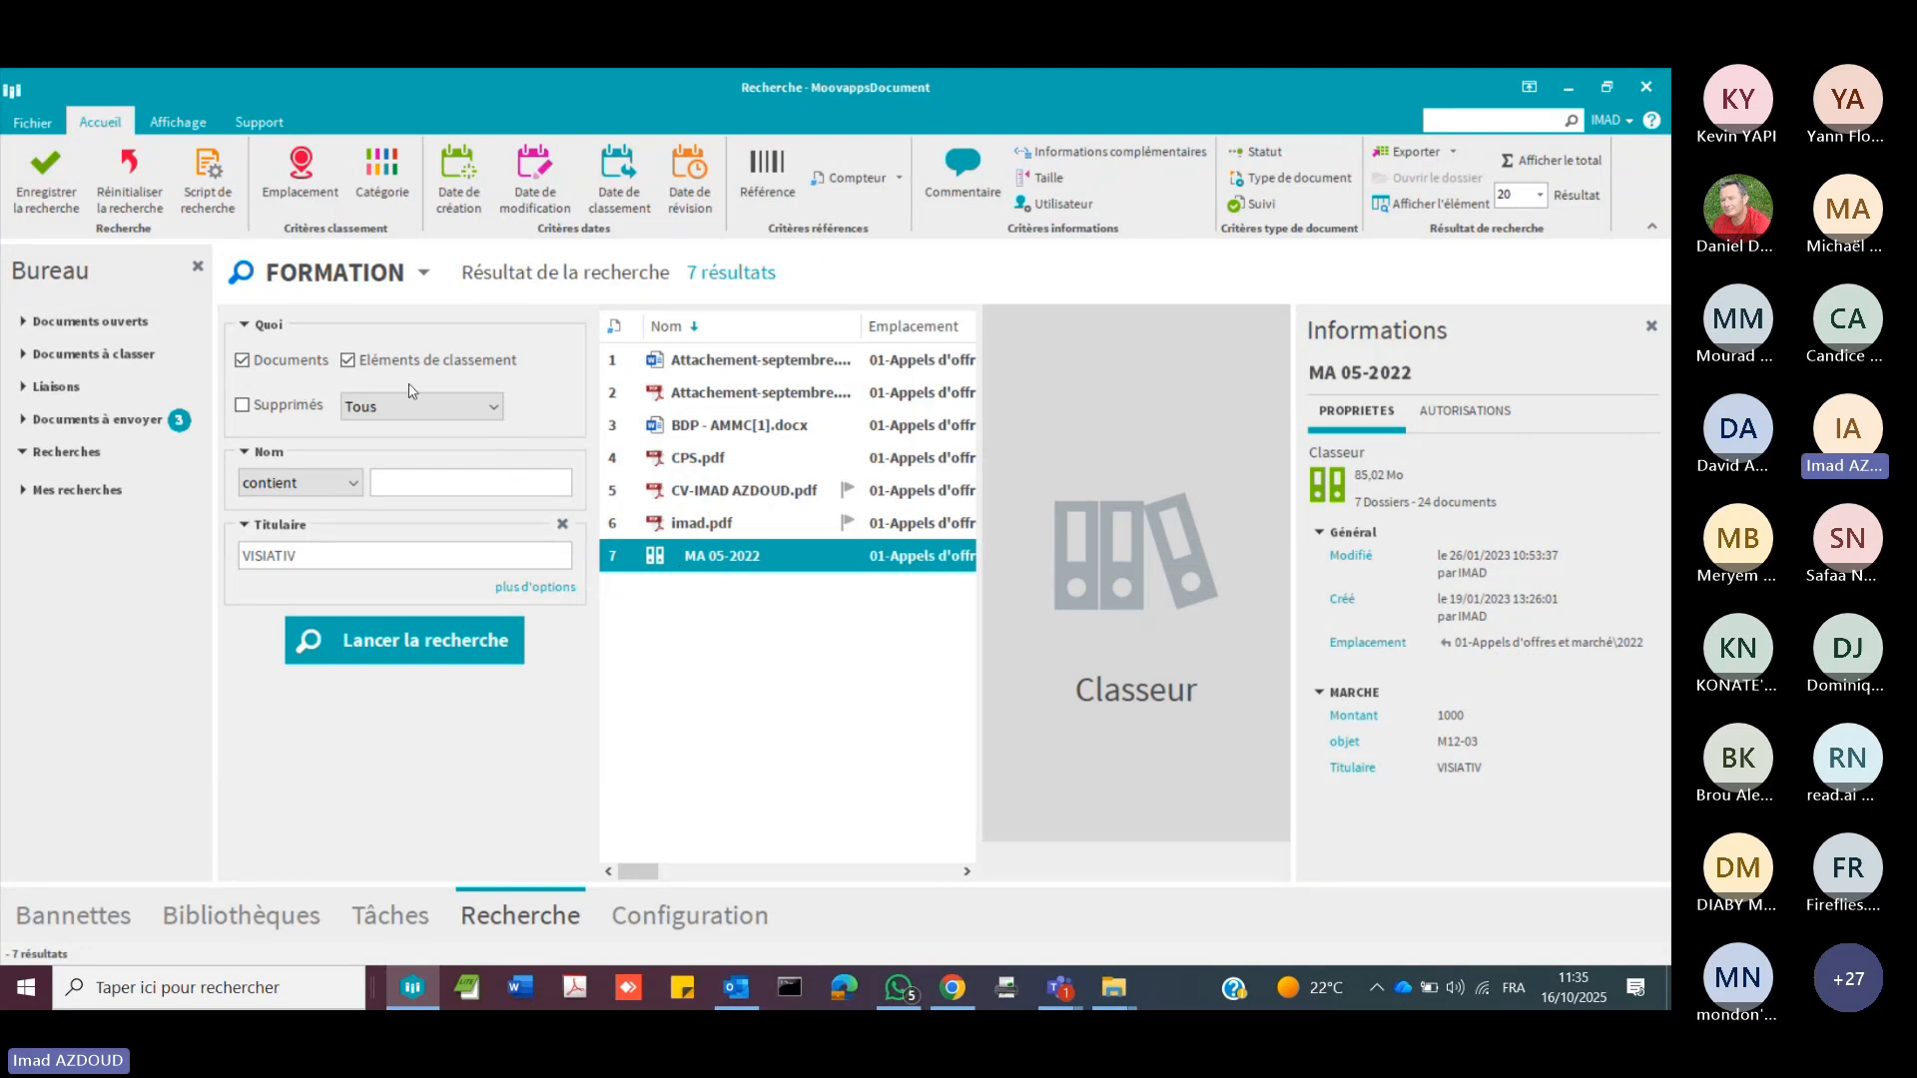
{"action": "left_click", "coordinate": [243, 362]}
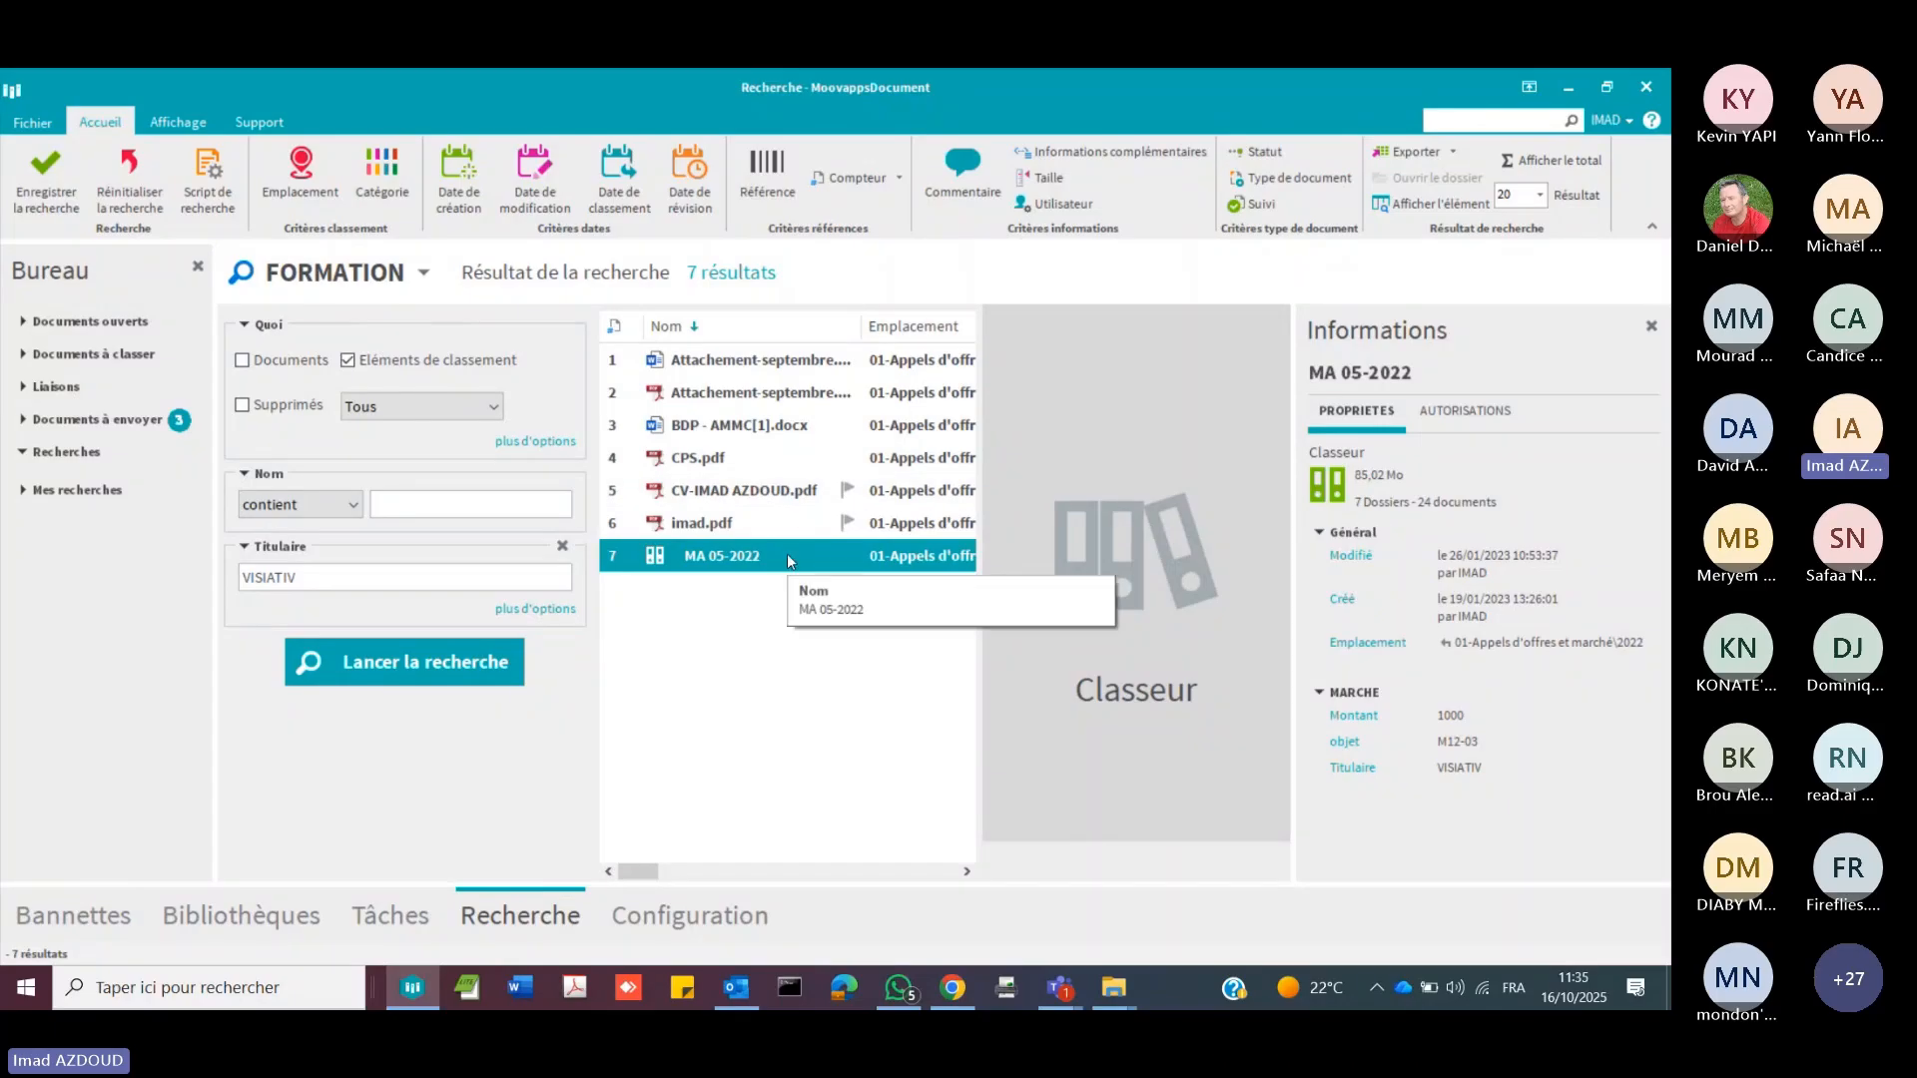
Step: Examine the MARCHE properties and tracking history of the PDF listed just above the MA 05-2022 binder in a widened information area
{"action": "left_click", "coordinate": [696, 523]}
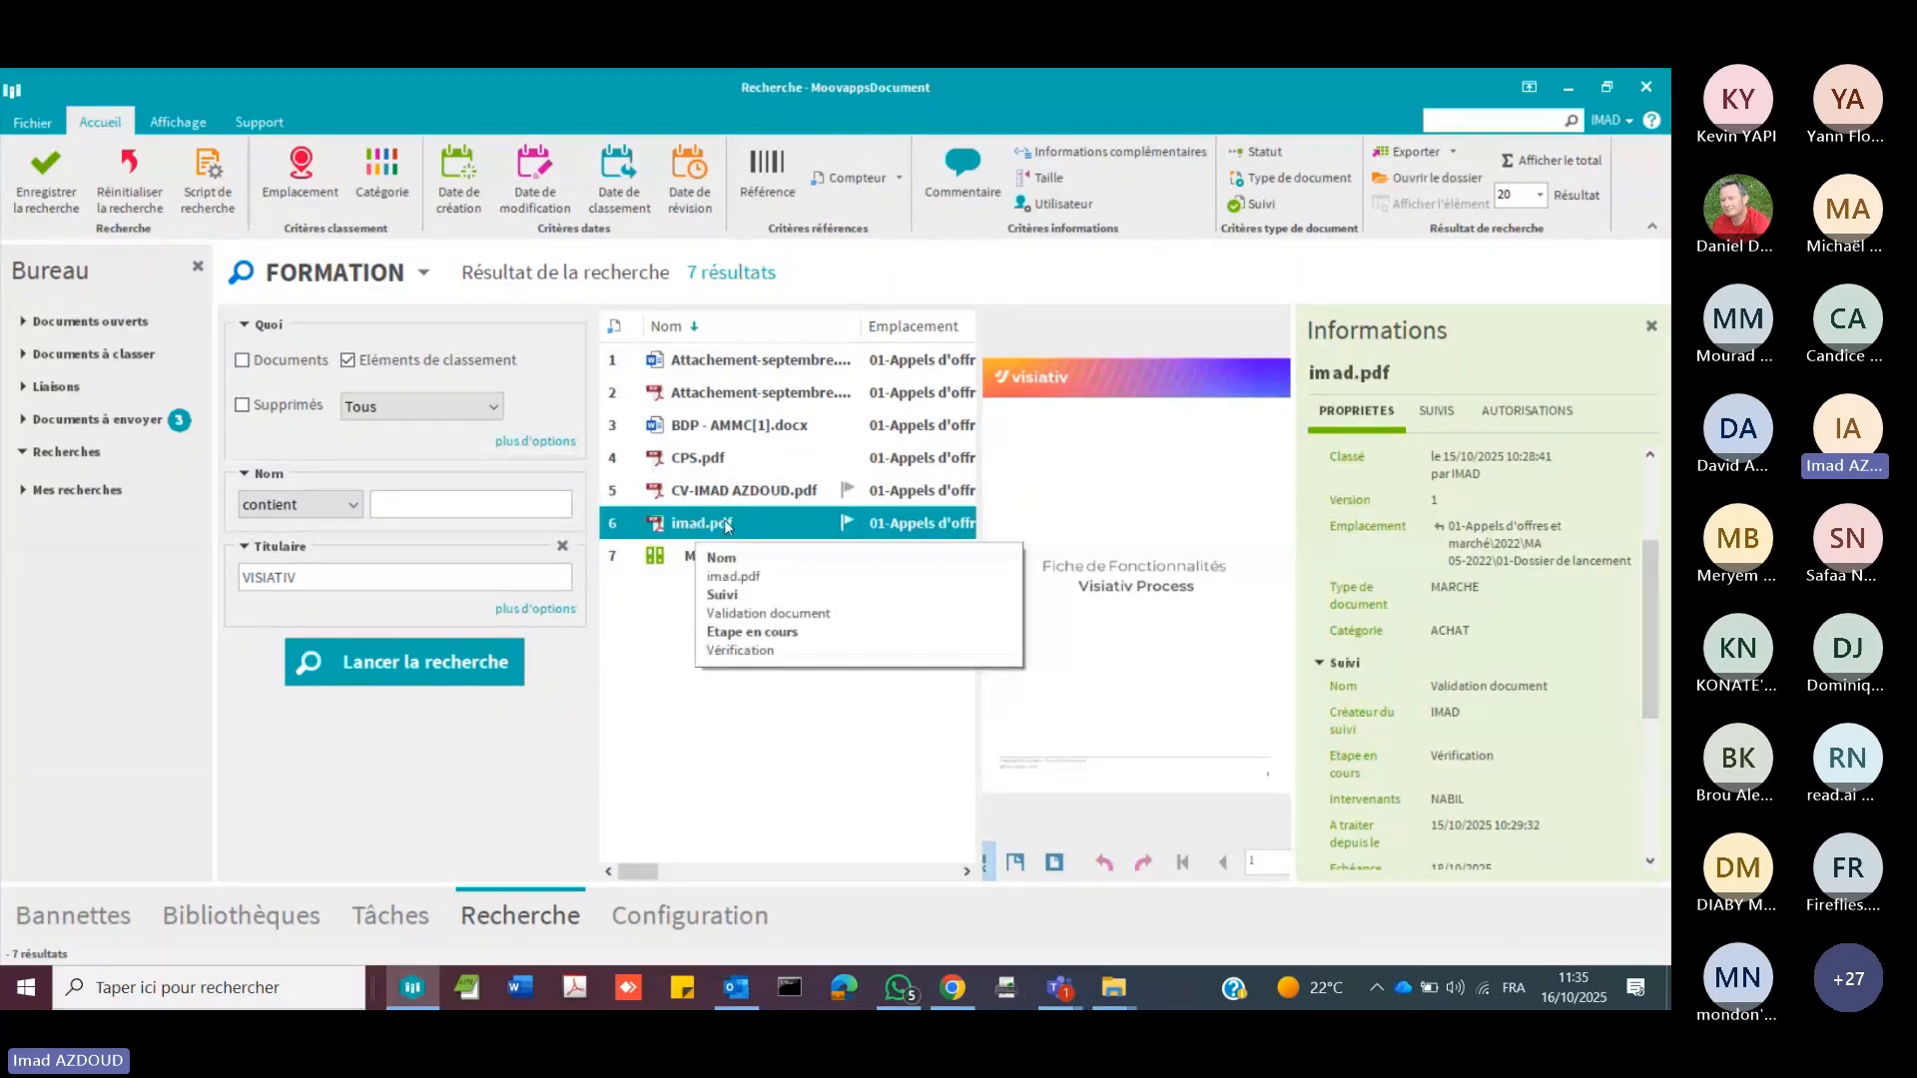
{"action": "scroll", "coordinate": [1508, 761], "scroll_direction": "down", "scroll_amount": 3}
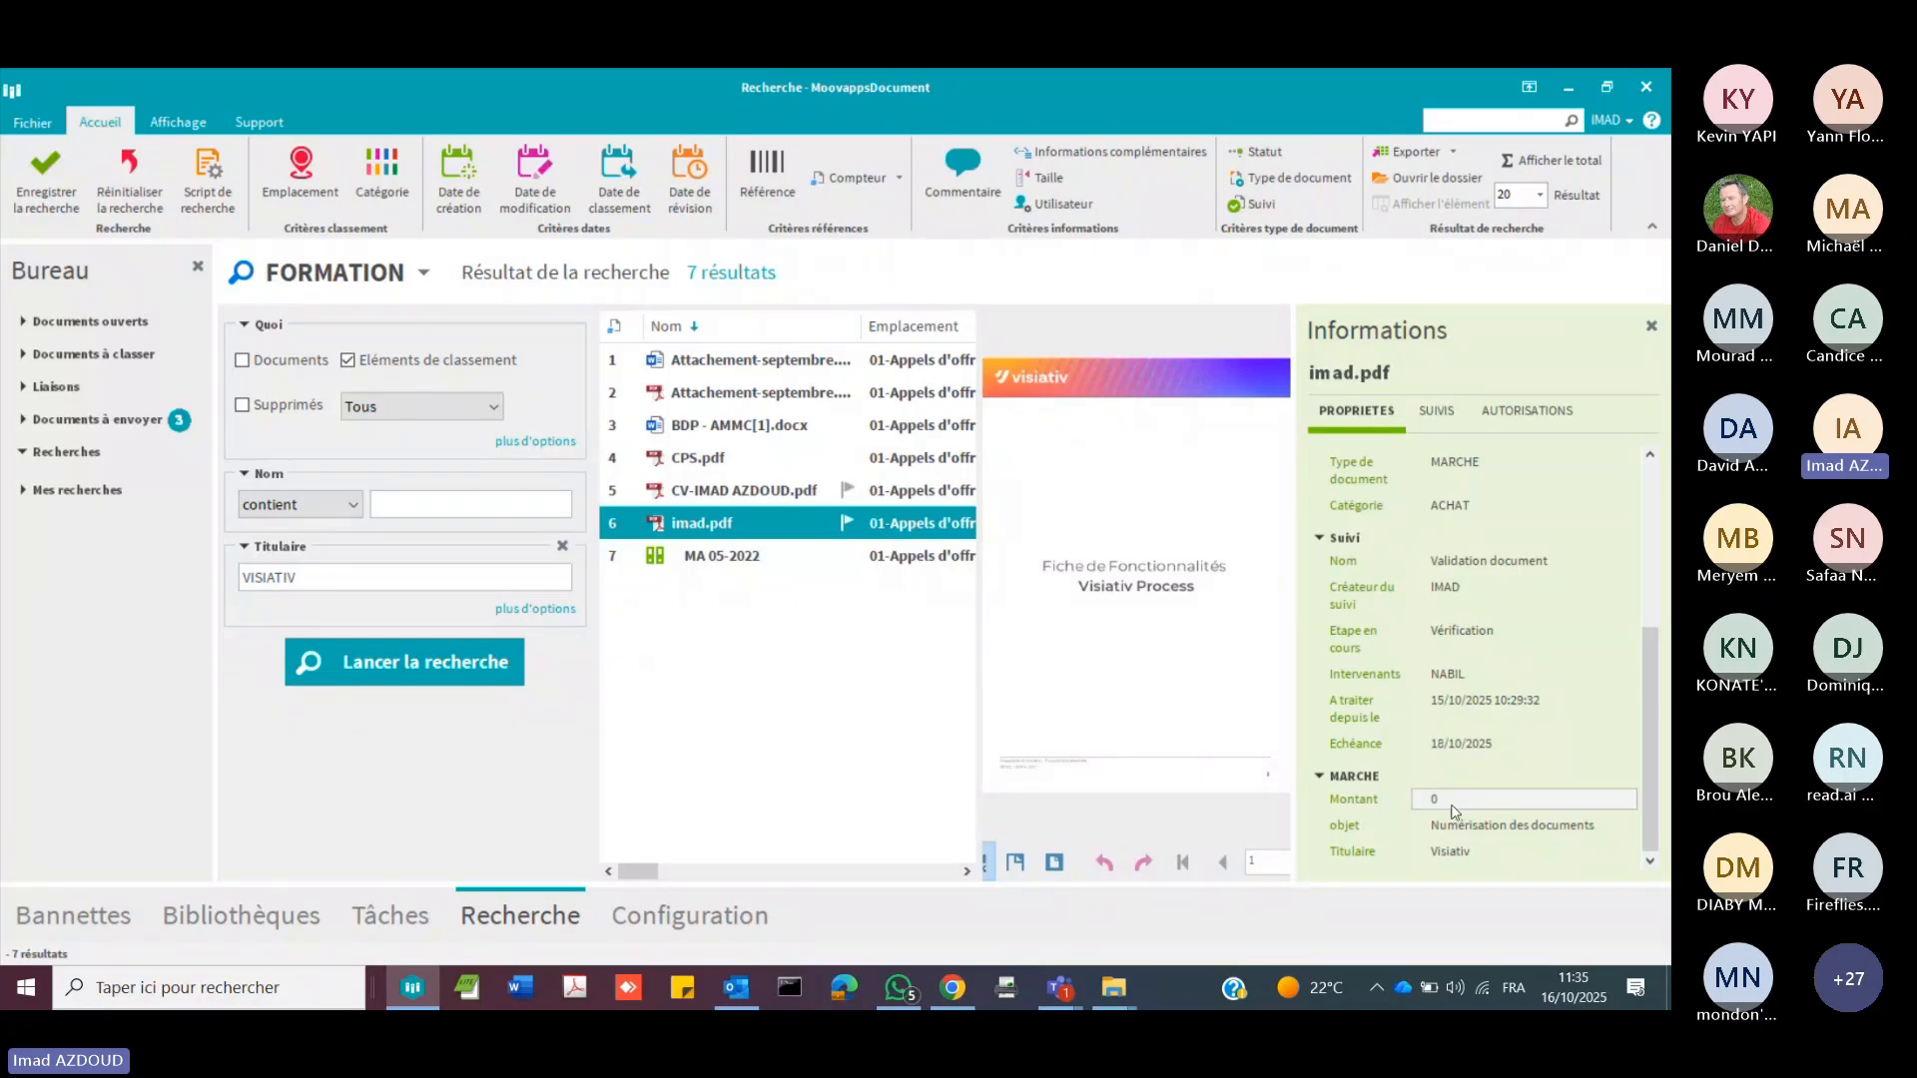
{"action": "left_click", "coordinate": [1434, 413]}
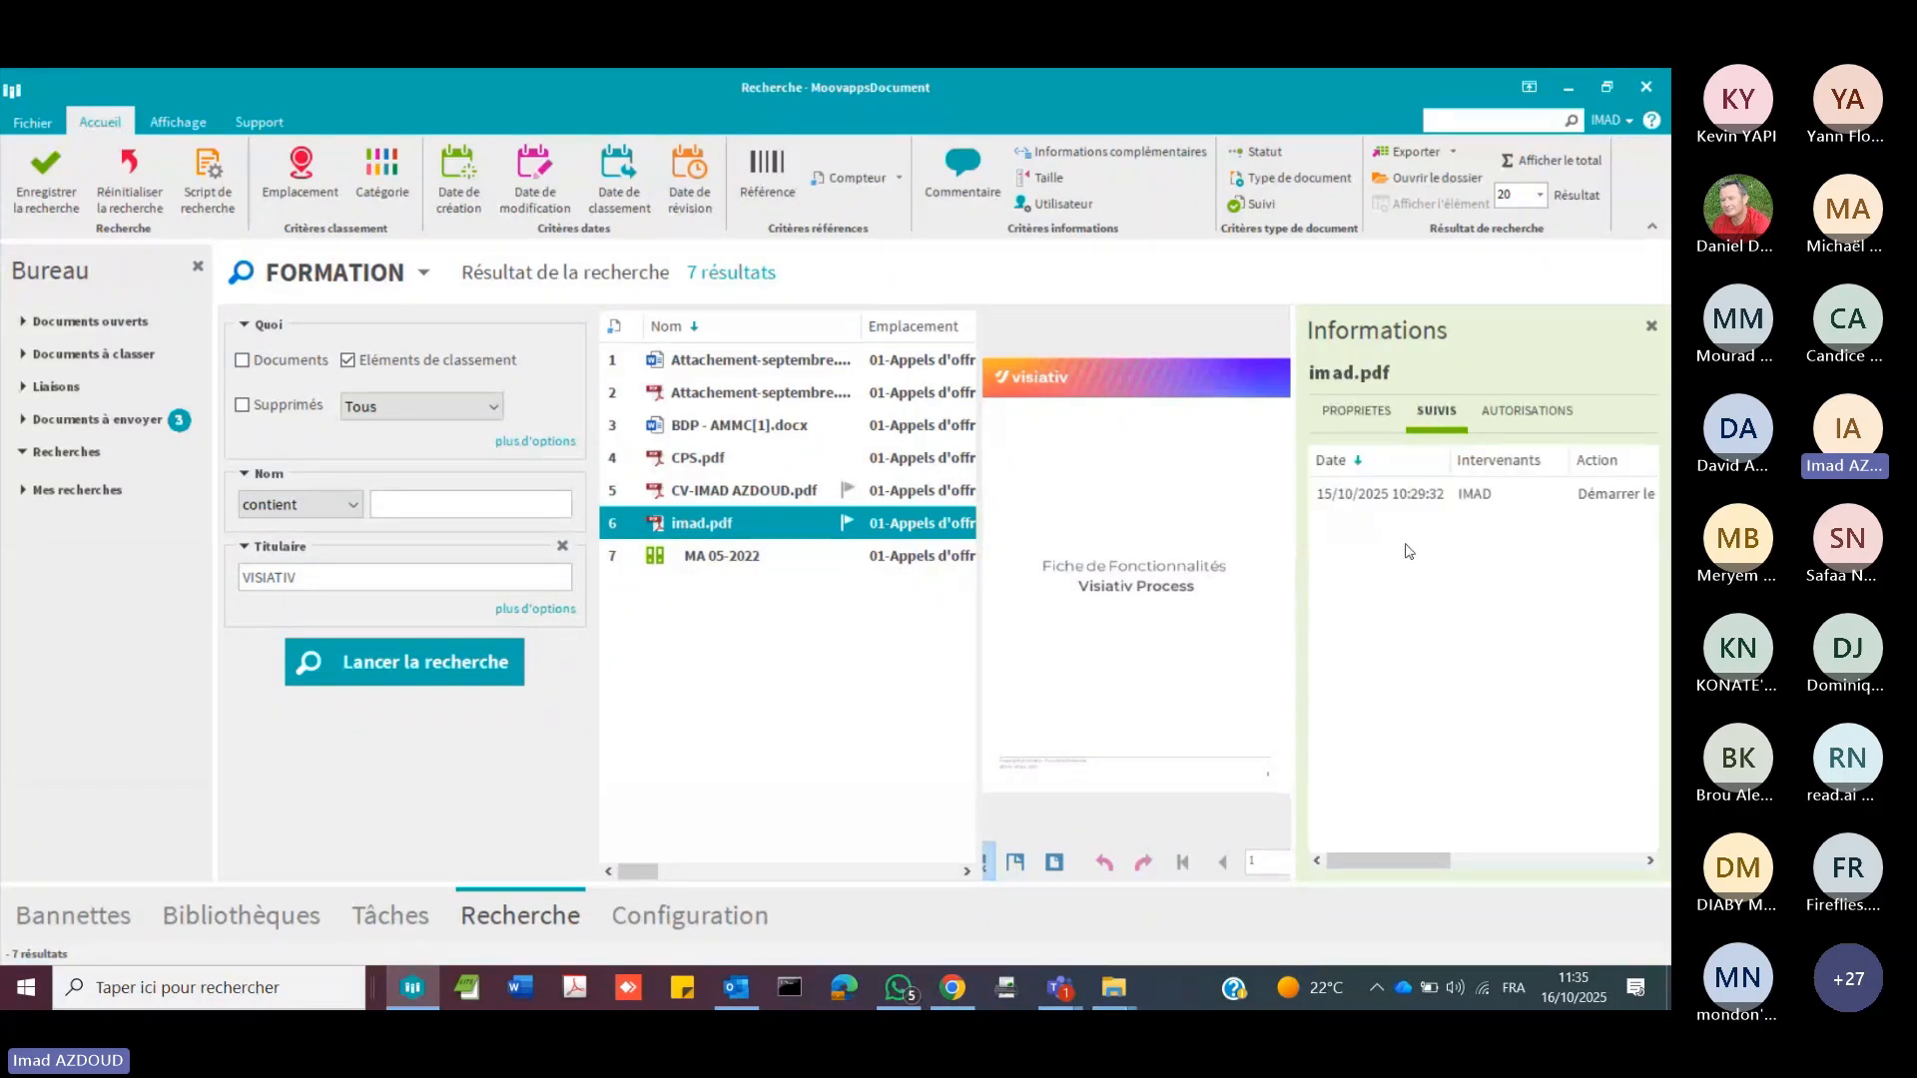
{"action": "left_click_drag", "start_coordinate": [1298, 628], "coordinate": [1198, 616]}
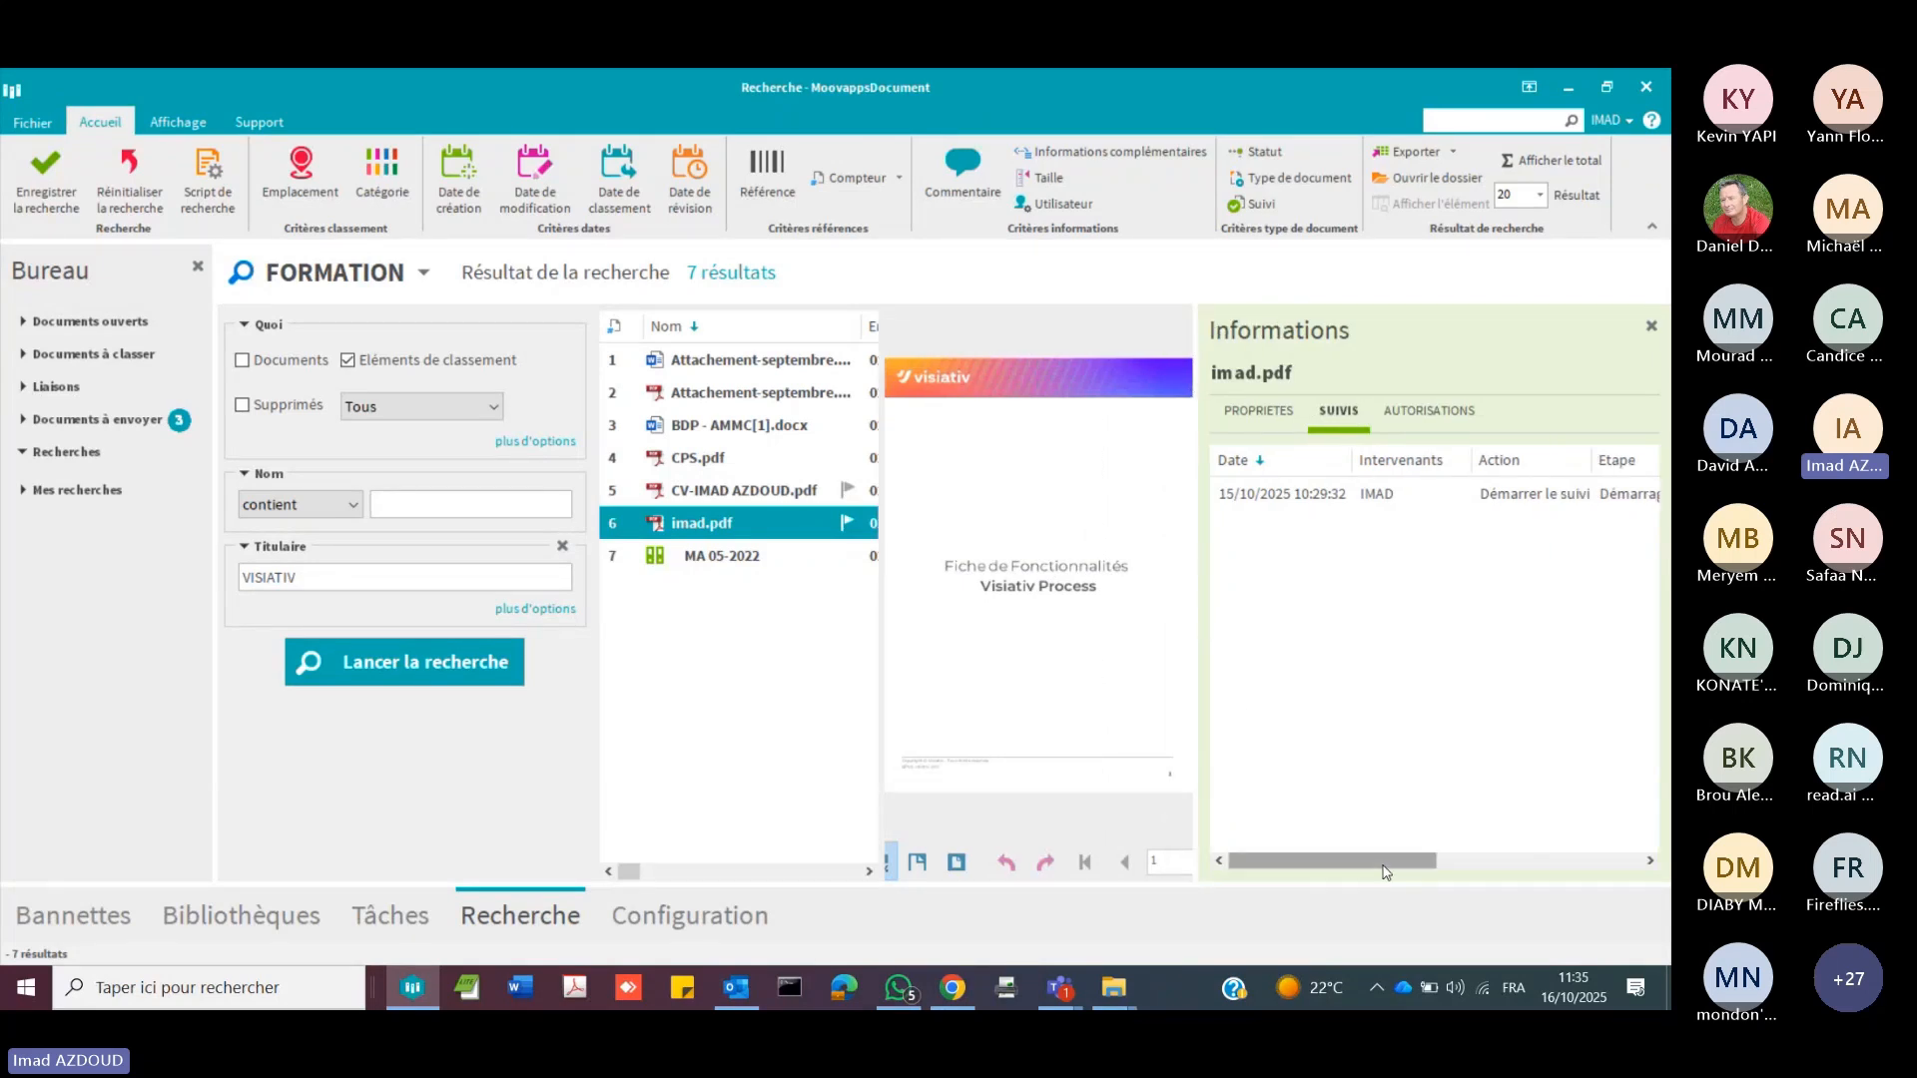
{"action": "left_click_drag", "start_coordinate": [1385, 861], "coordinate": [1325, 754]}
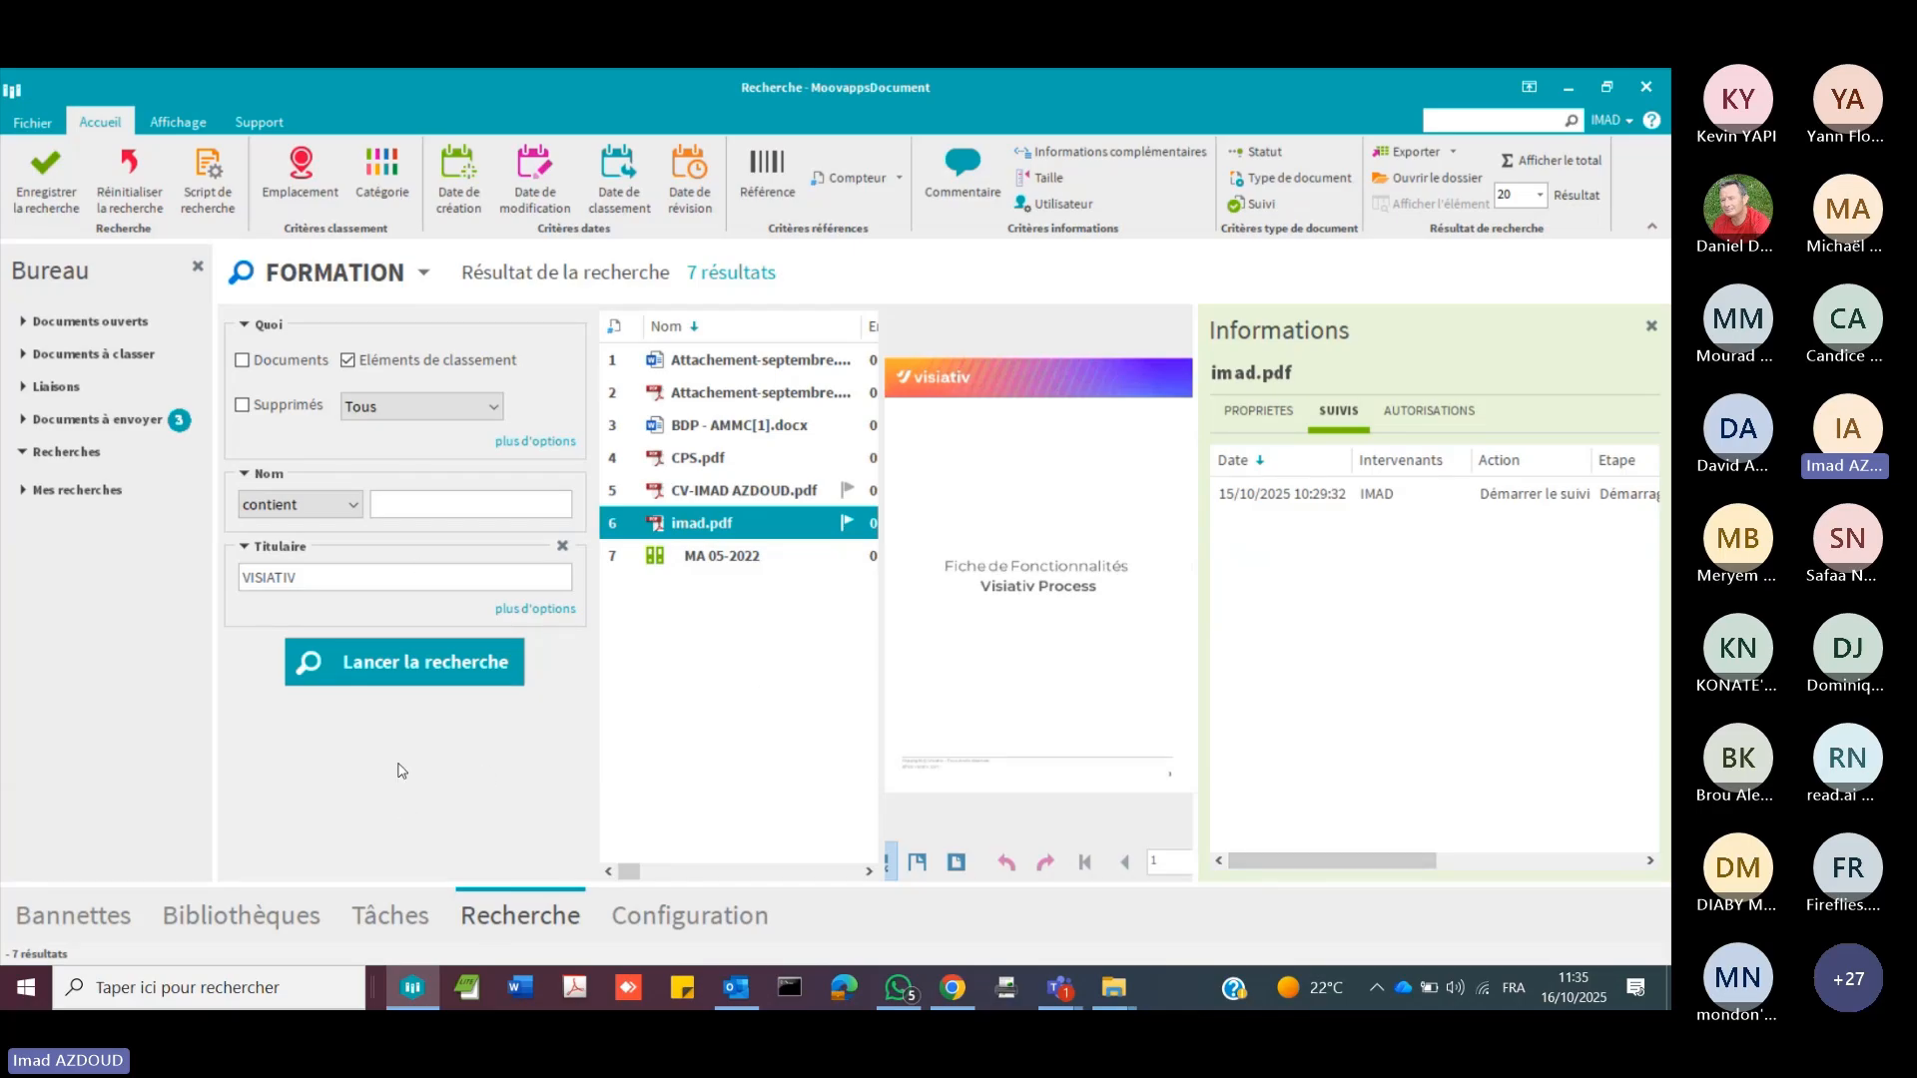
Step: Show the Titulaire criterion's extra options and expand the Liaisons section, widening the desk area and the results list
{"action": "left_click", "coordinate": [557, 609]}
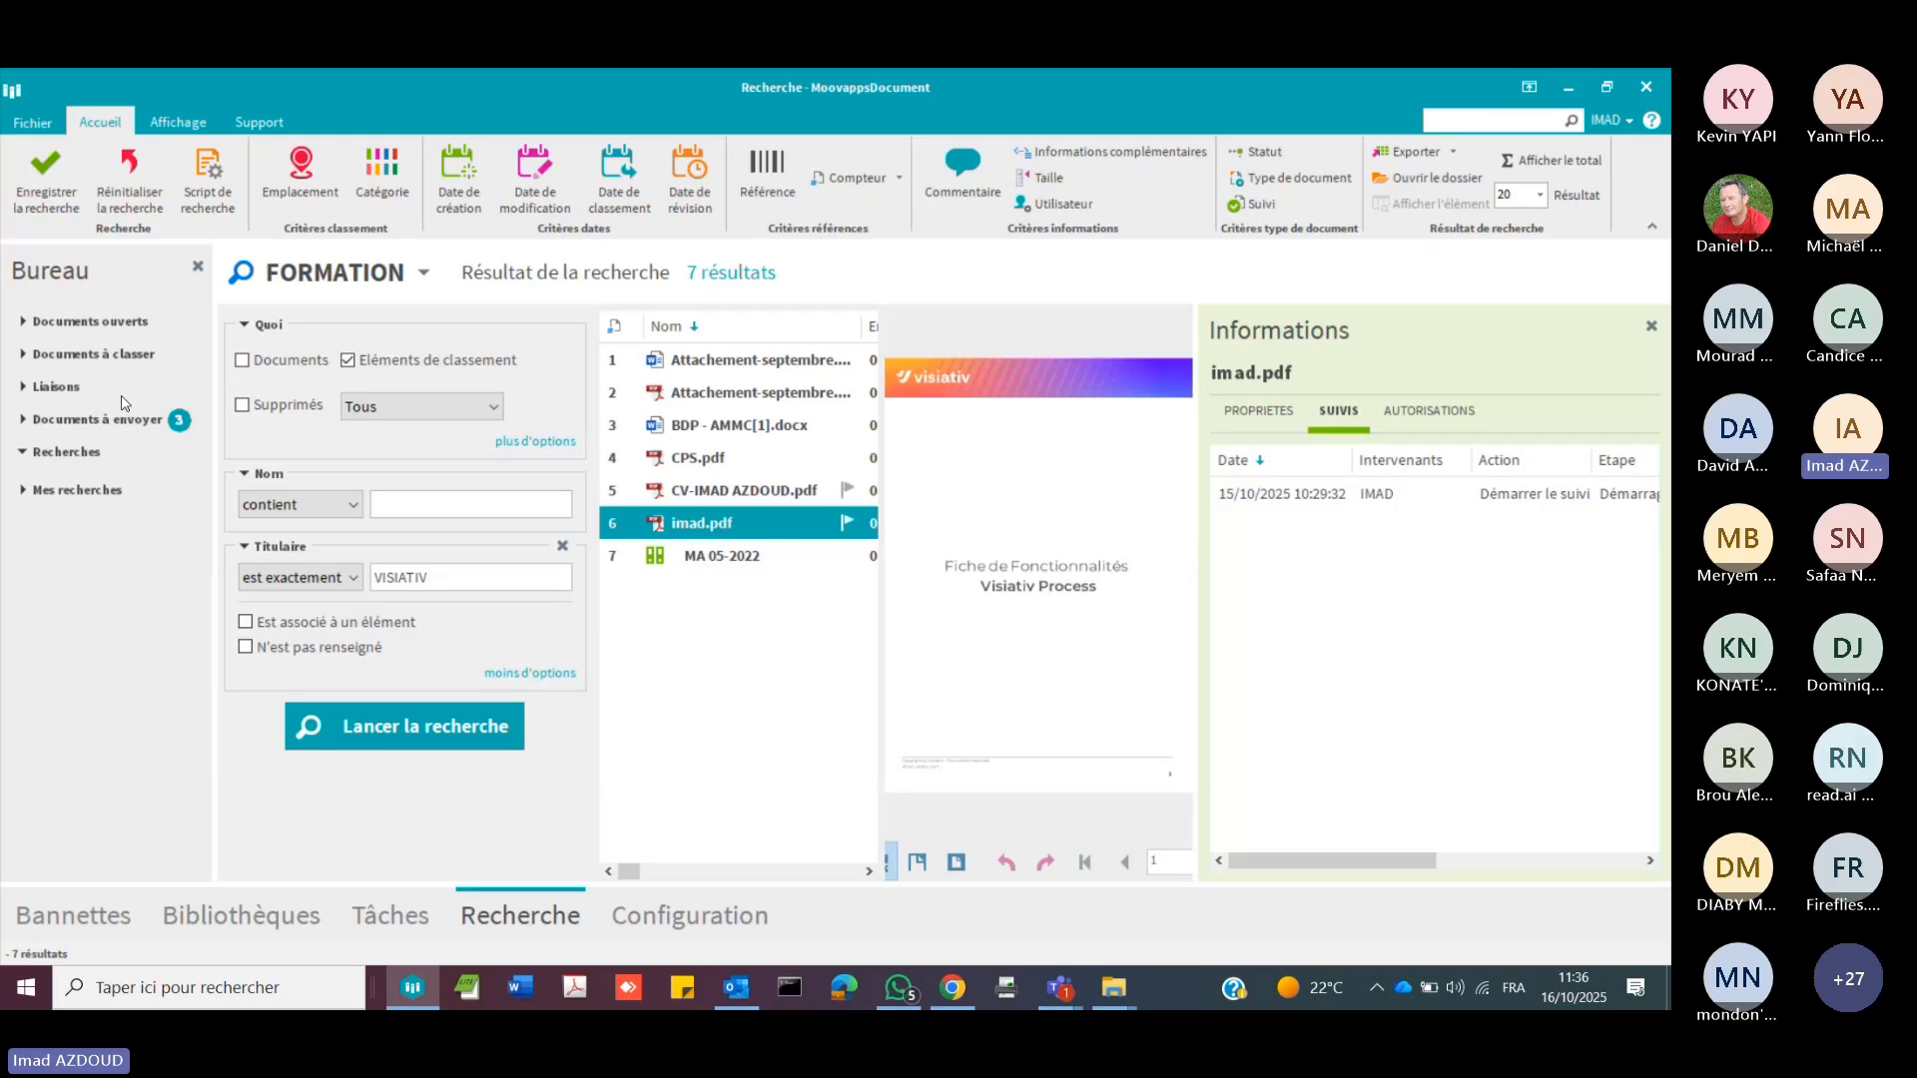
{"action": "left_click", "coordinate": [57, 395]}
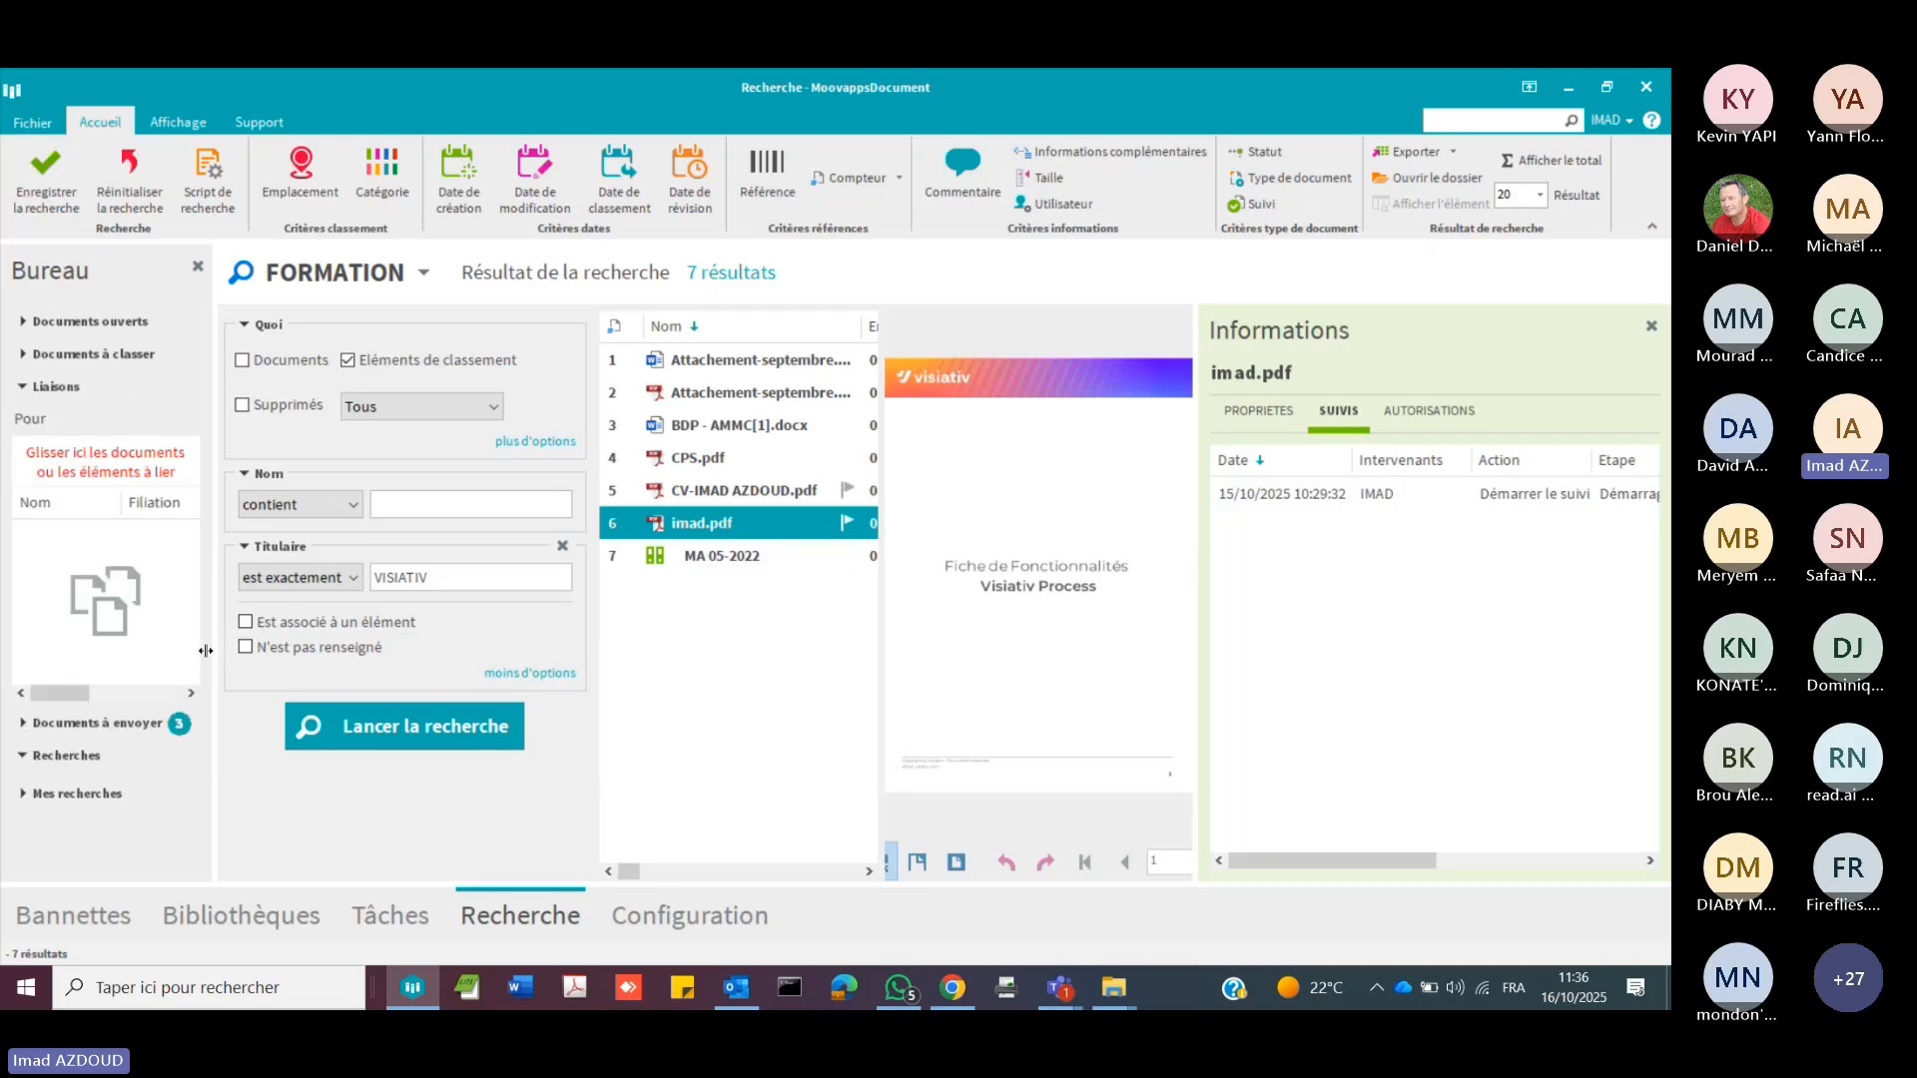
{"action": "left_click_drag", "start_coordinate": [202, 650], "coordinate": [378, 703]}
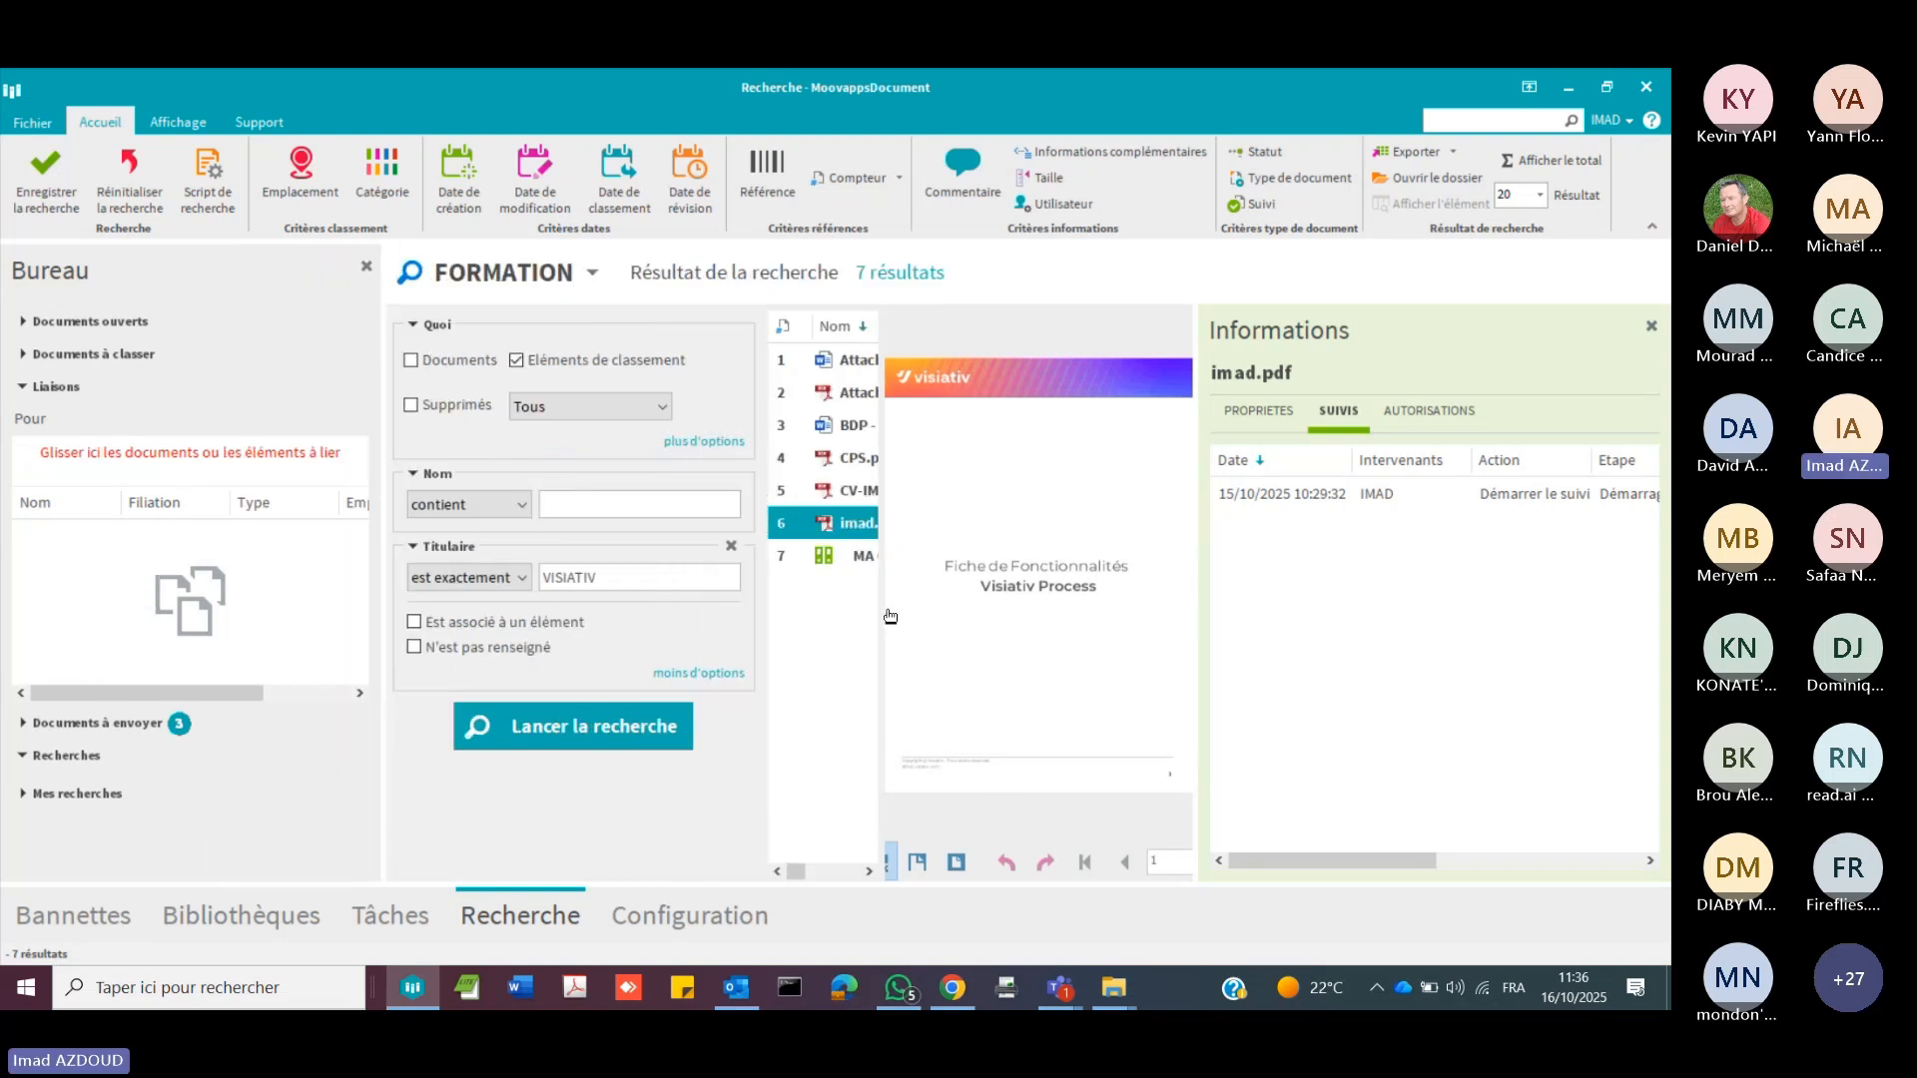
{"action": "left_click_drag", "start_coordinate": [880, 604], "coordinate": [971, 624]}
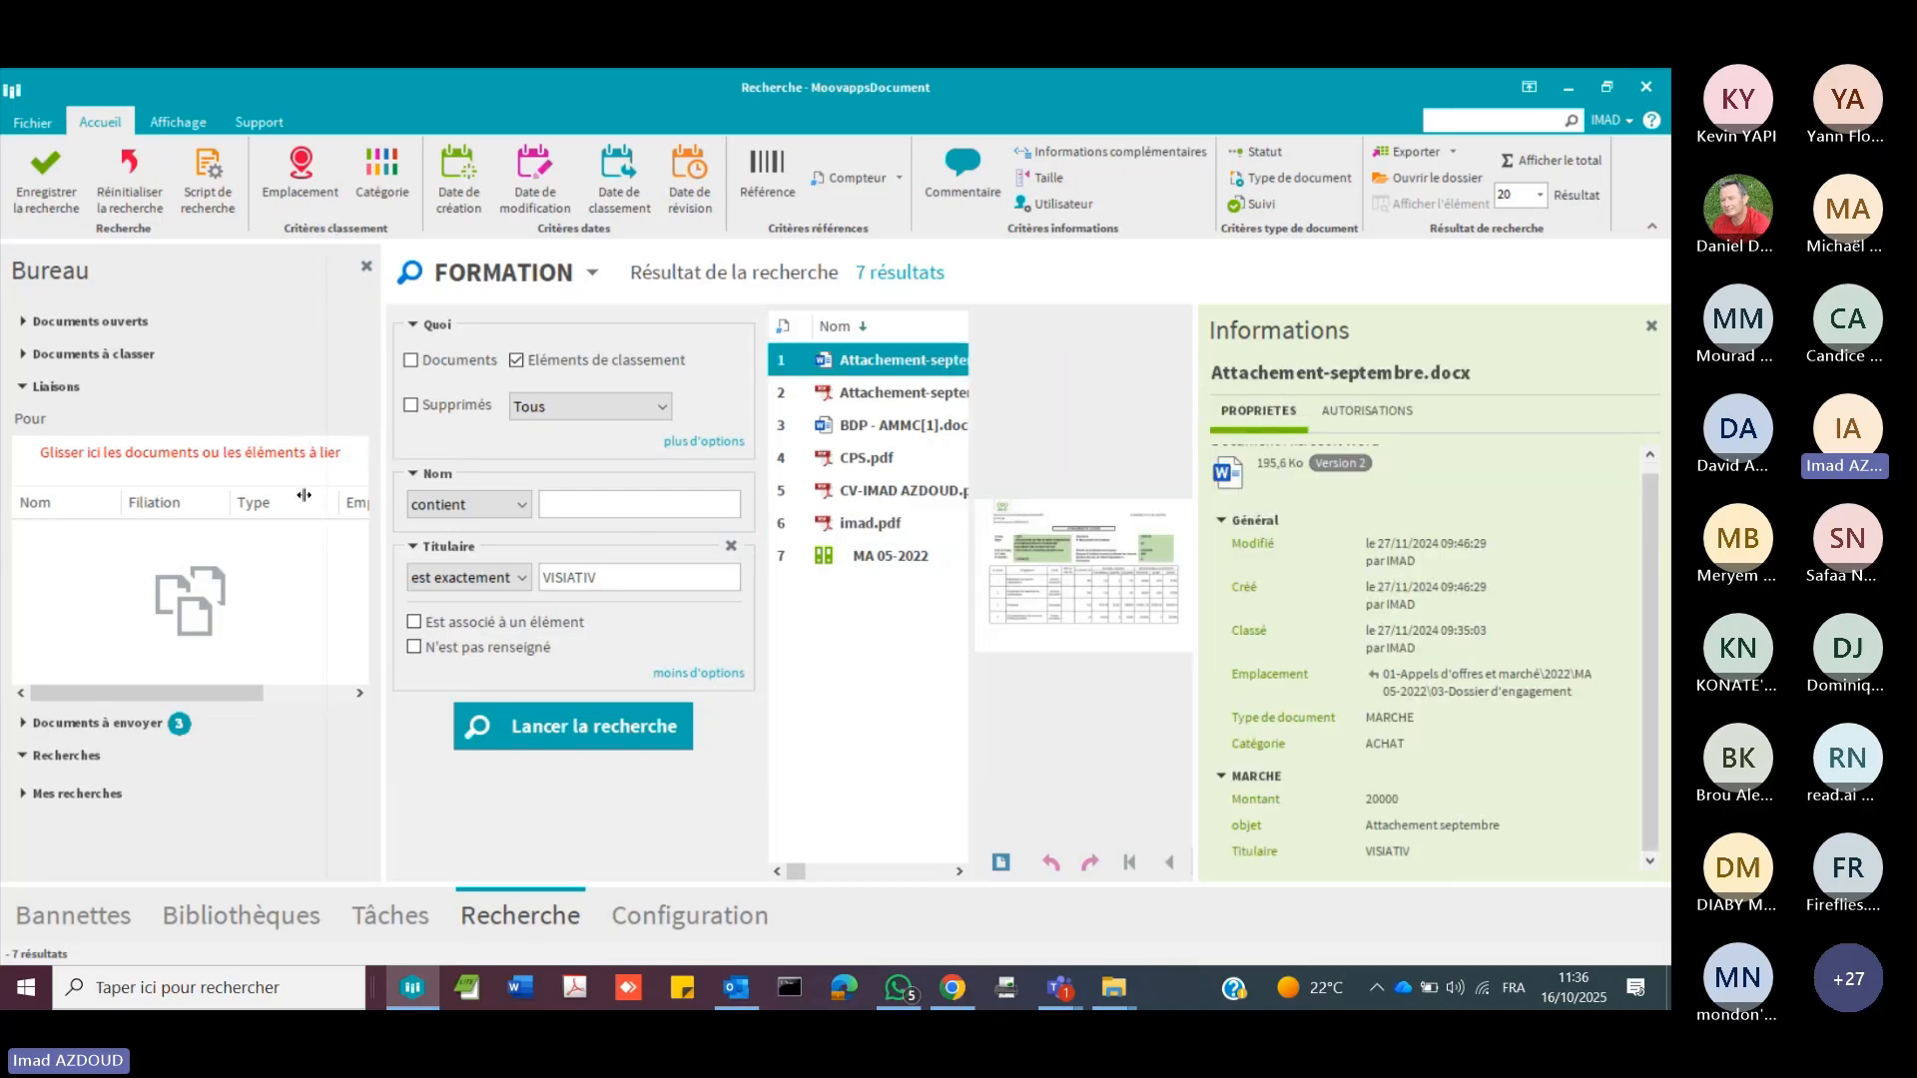
Step: Narrow the desk area, hide the document information and enlarge the preview of Attachement-septembre.docx, checking the available display options
{"action": "left_click_drag", "start_coordinate": [303, 495], "coordinate": [234, 482]}
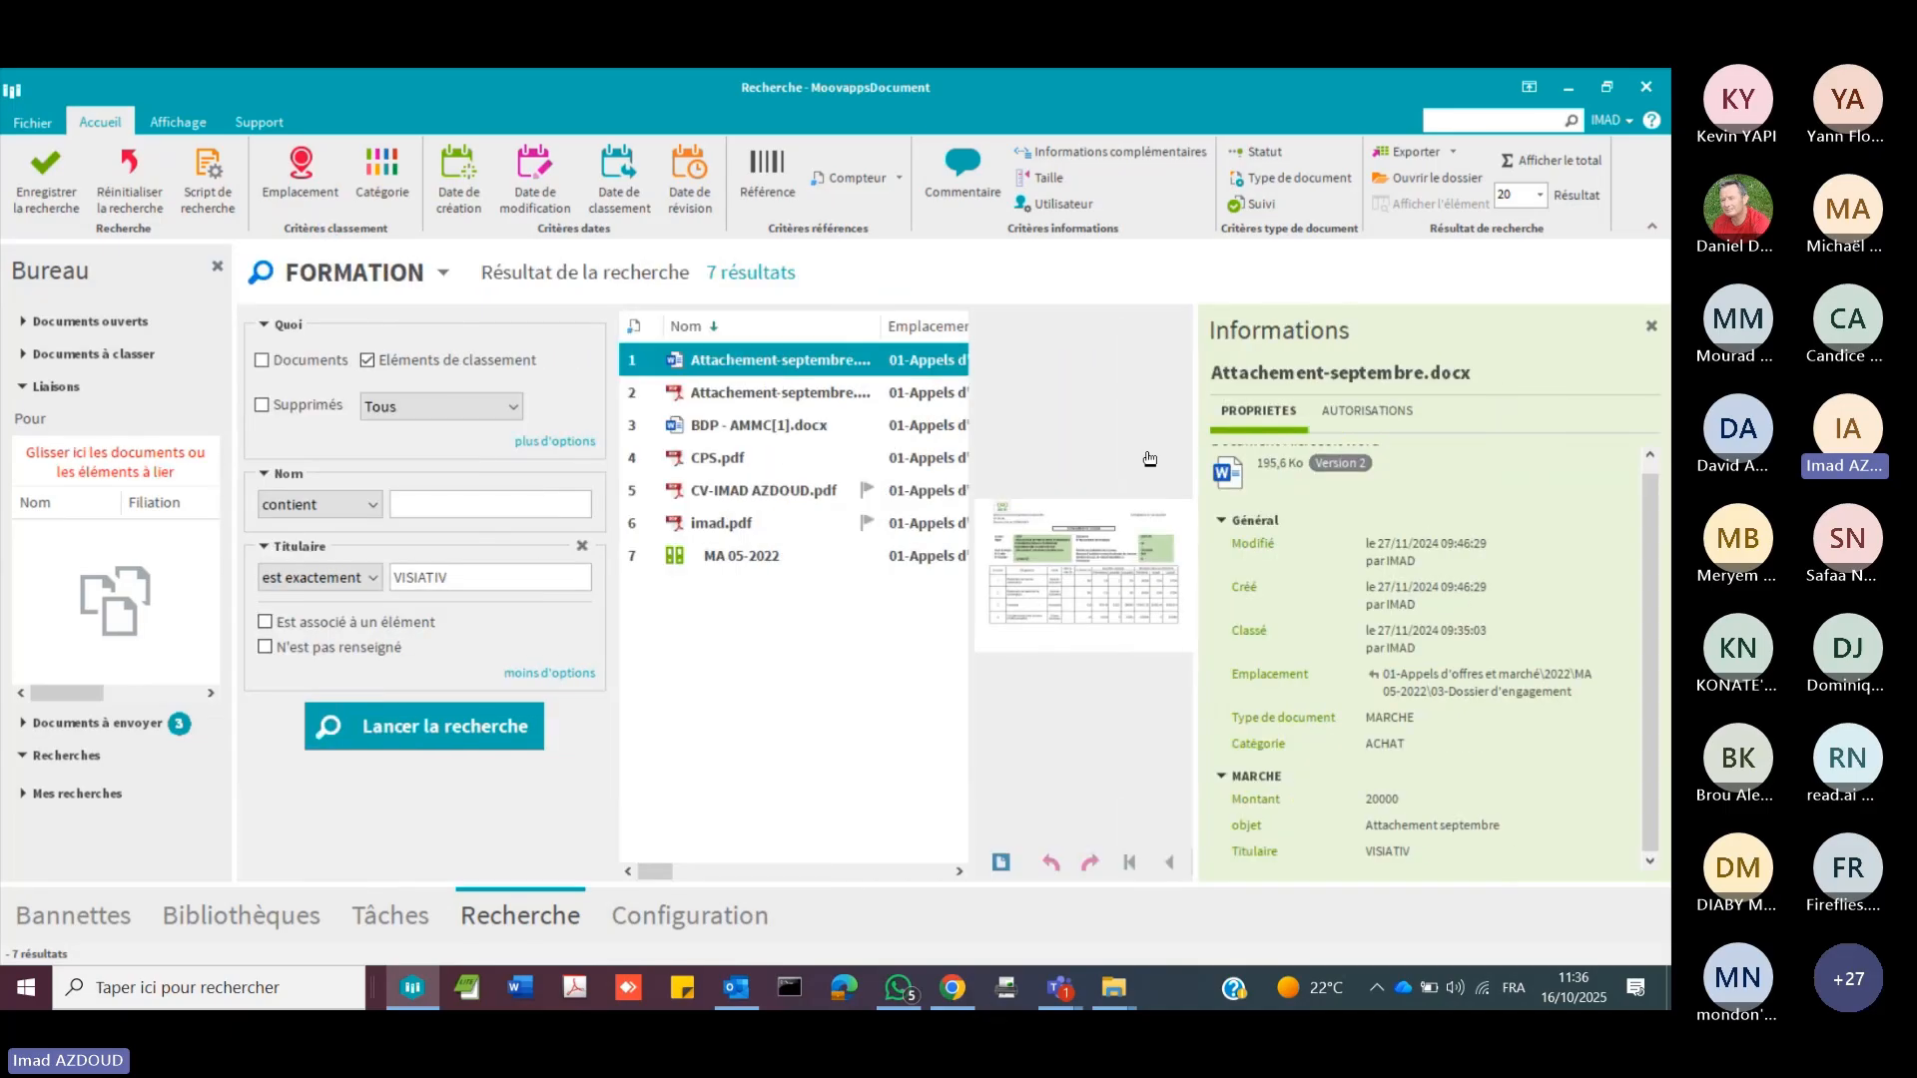
{"action": "left_click", "coordinate": [1652, 326]}
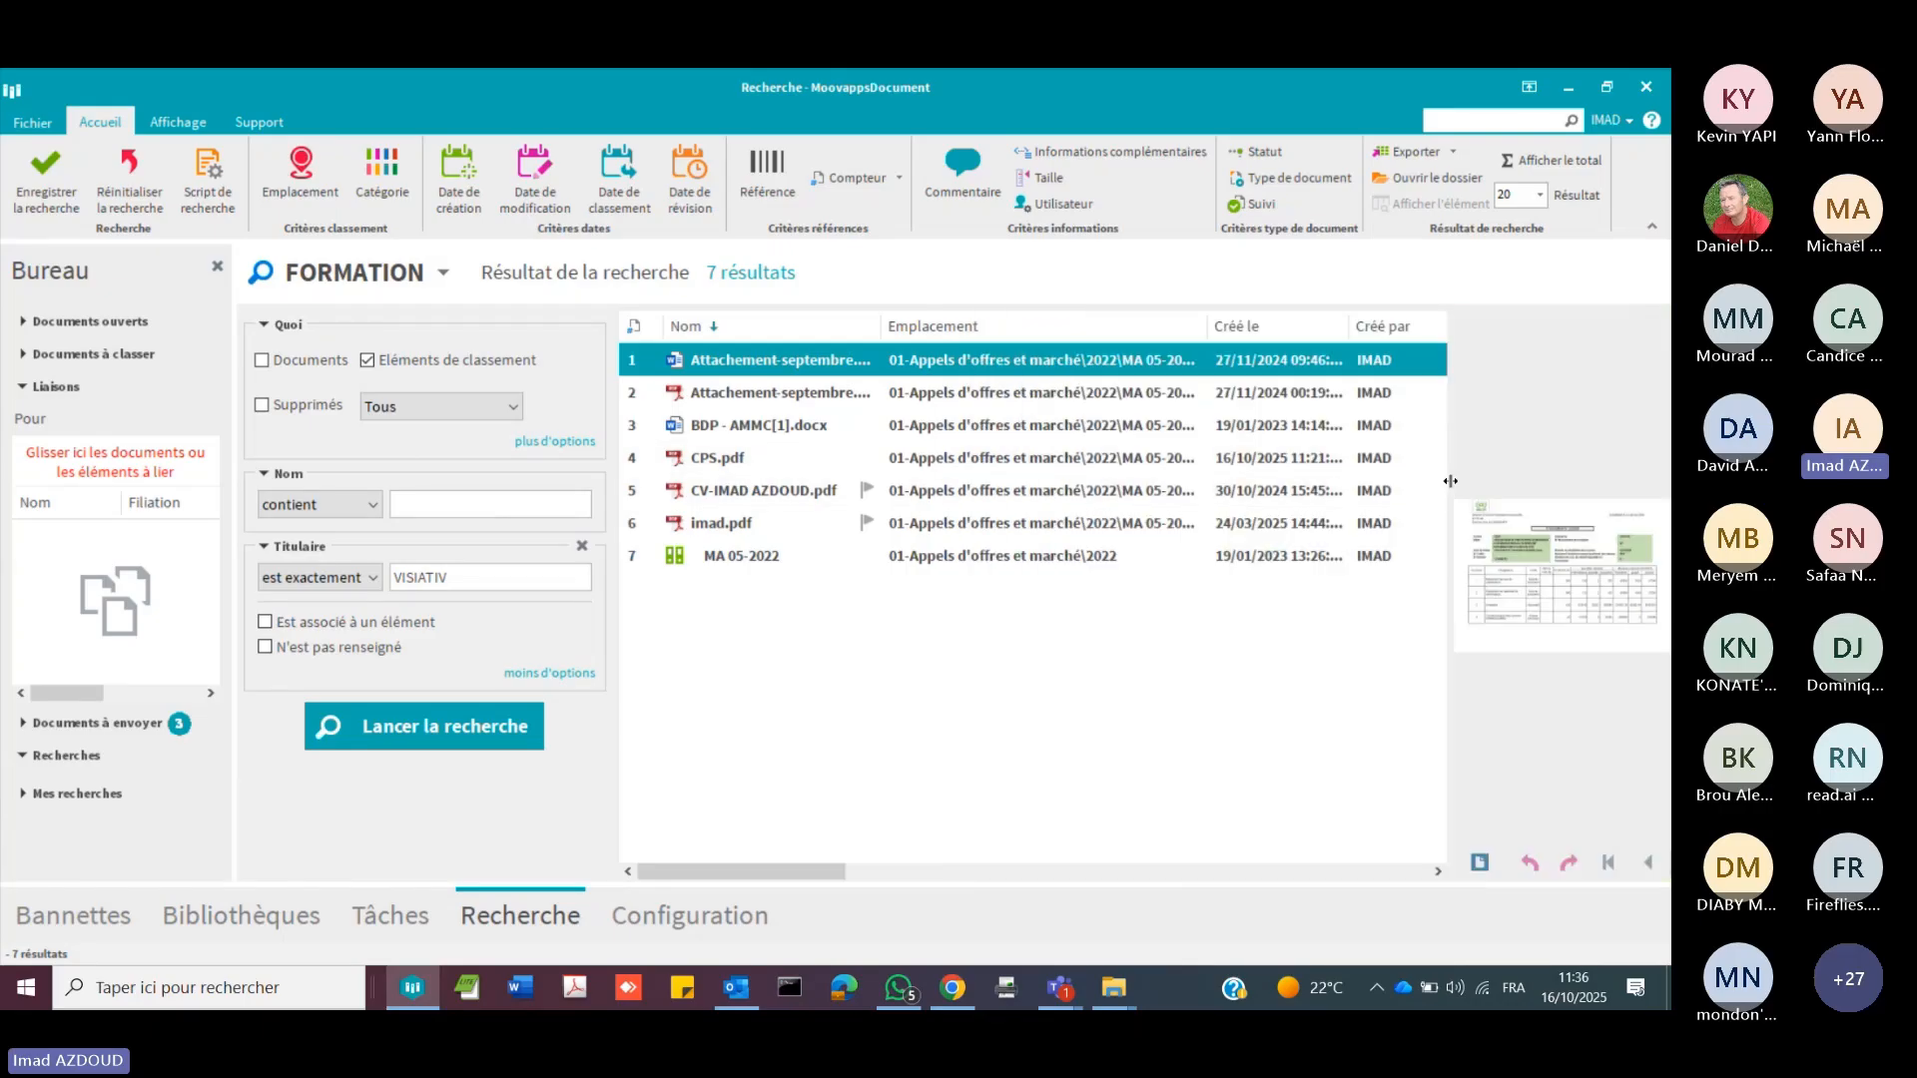
{"action": "left_click_drag", "start_coordinate": [1450, 481], "coordinate": [1153, 479]}
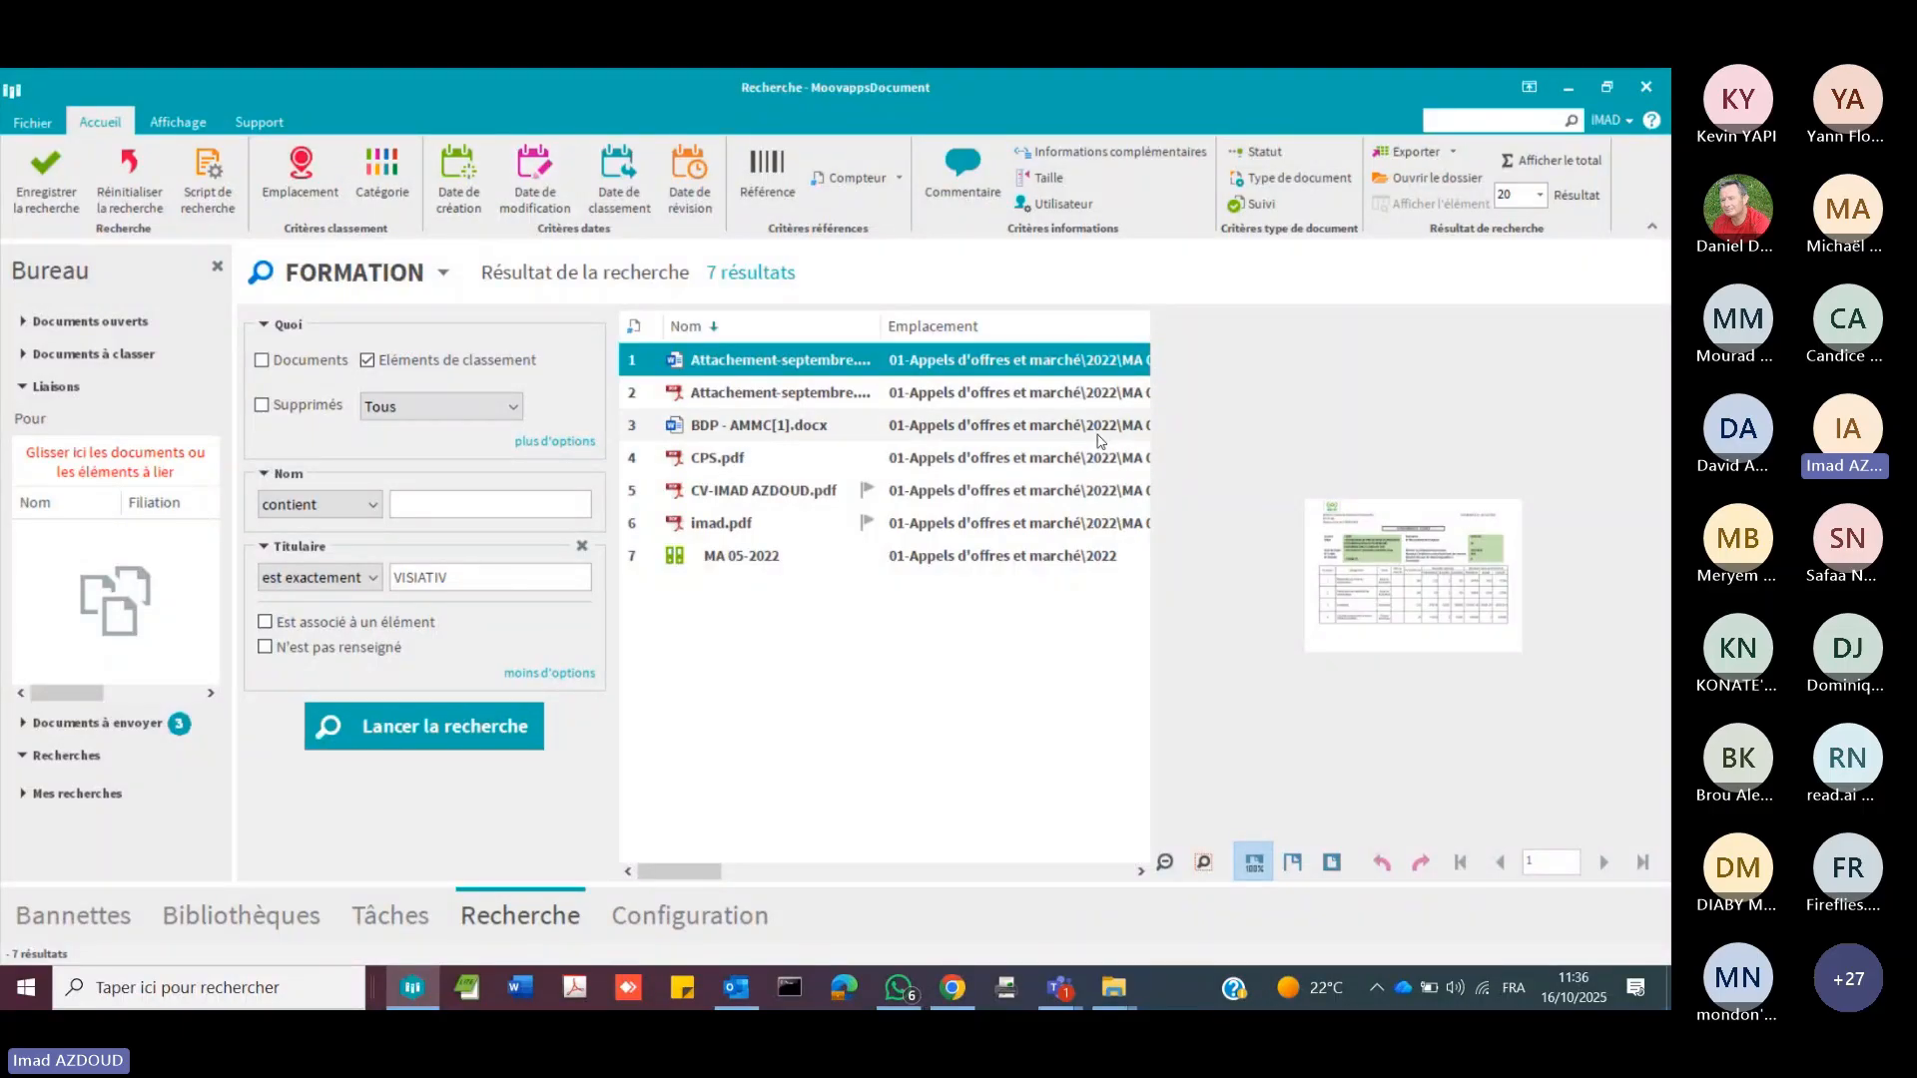
{"action": "left_click", "coordinate": [178, 124]}
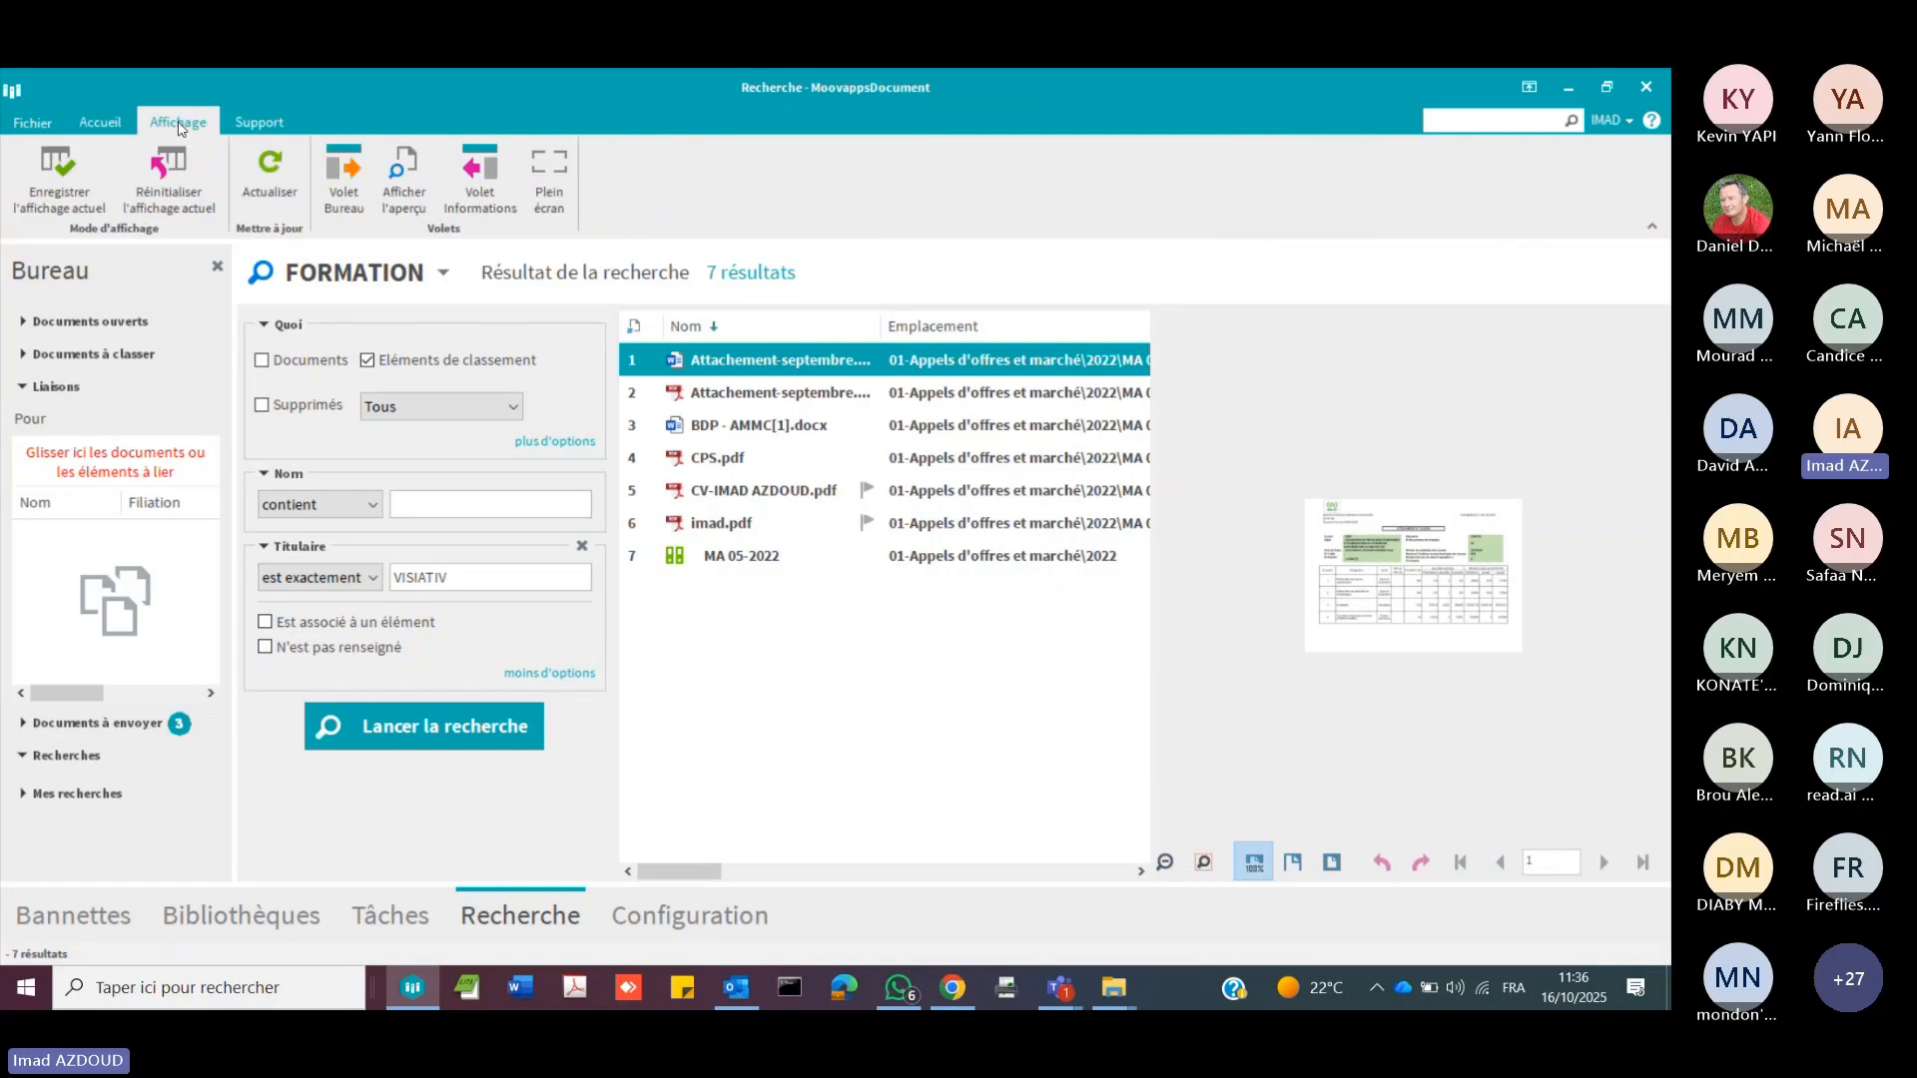
{"action": "left_click", "coordinate": [100, 124]}
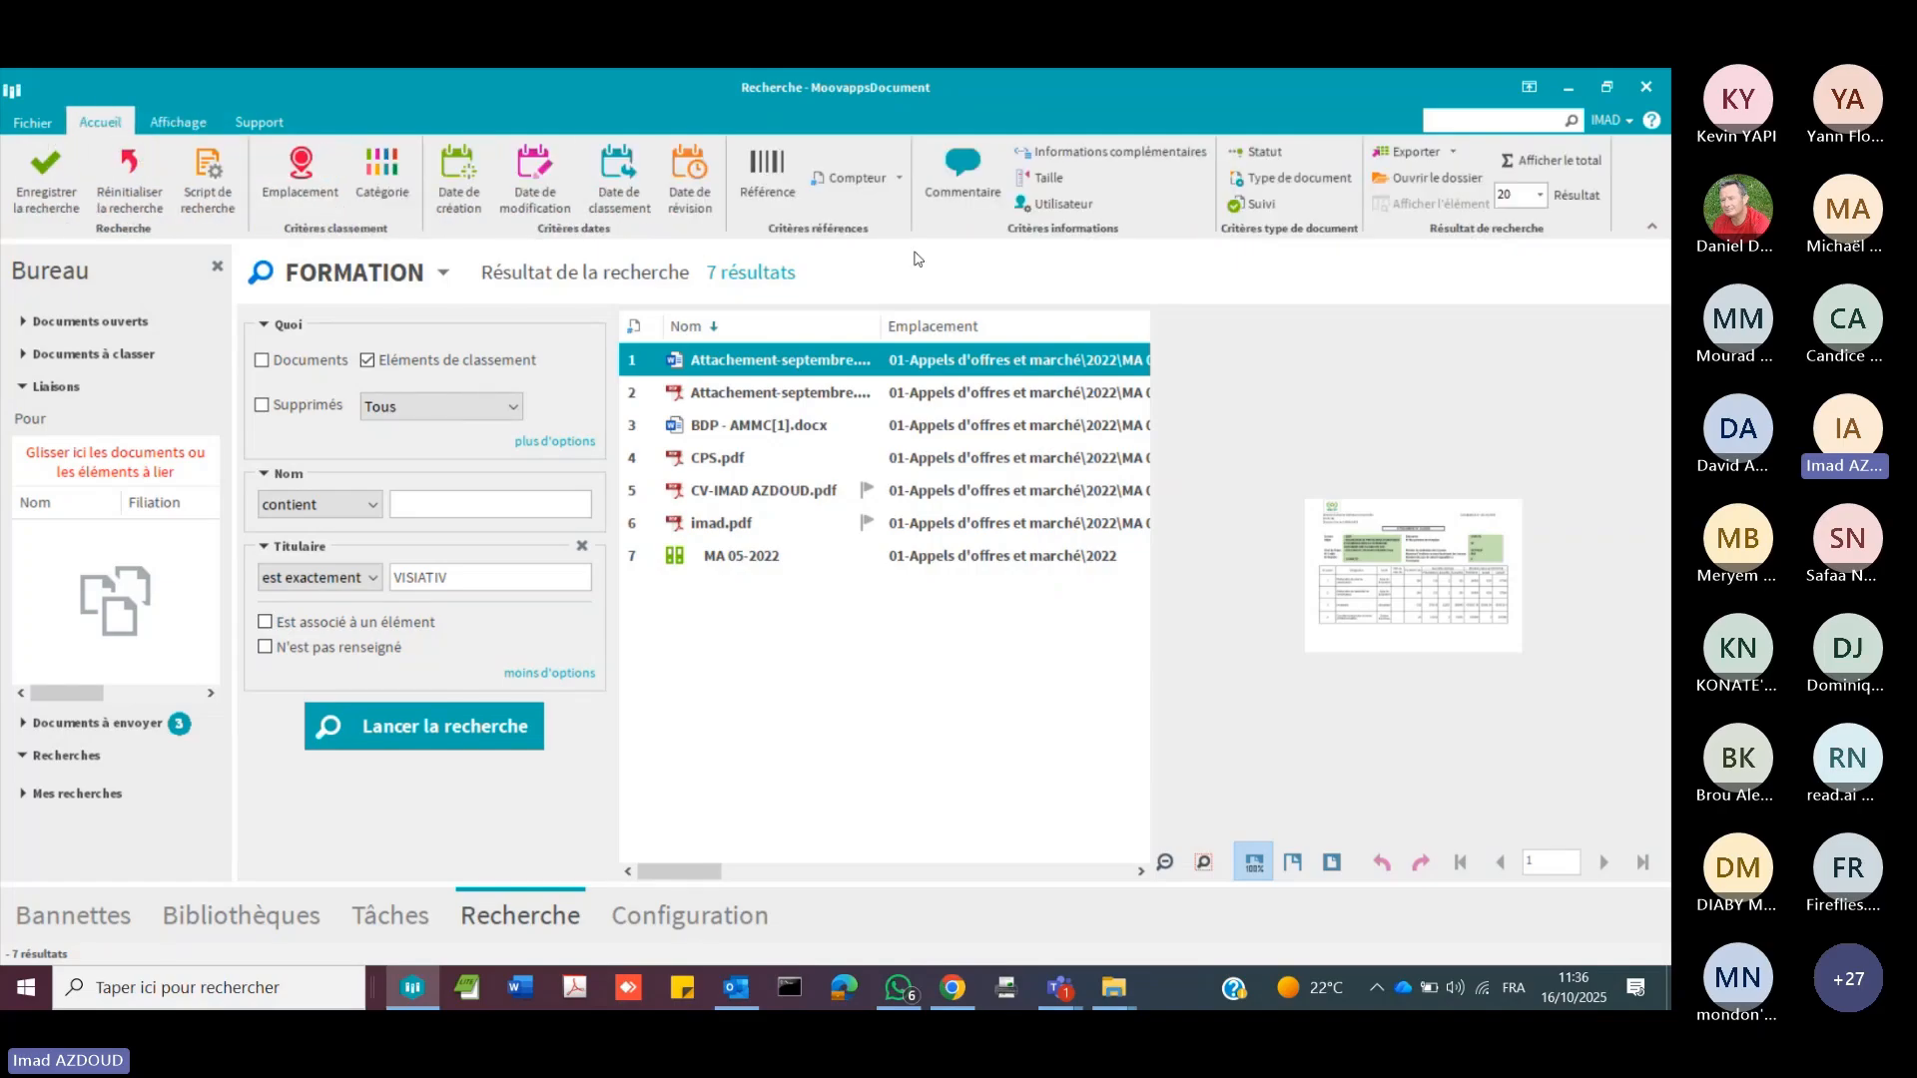
Step: Add a filing date criterion (Date de classement) to the search and return to the FORMATION library
{"action": "left_click", "coordinate": [639, 208]}
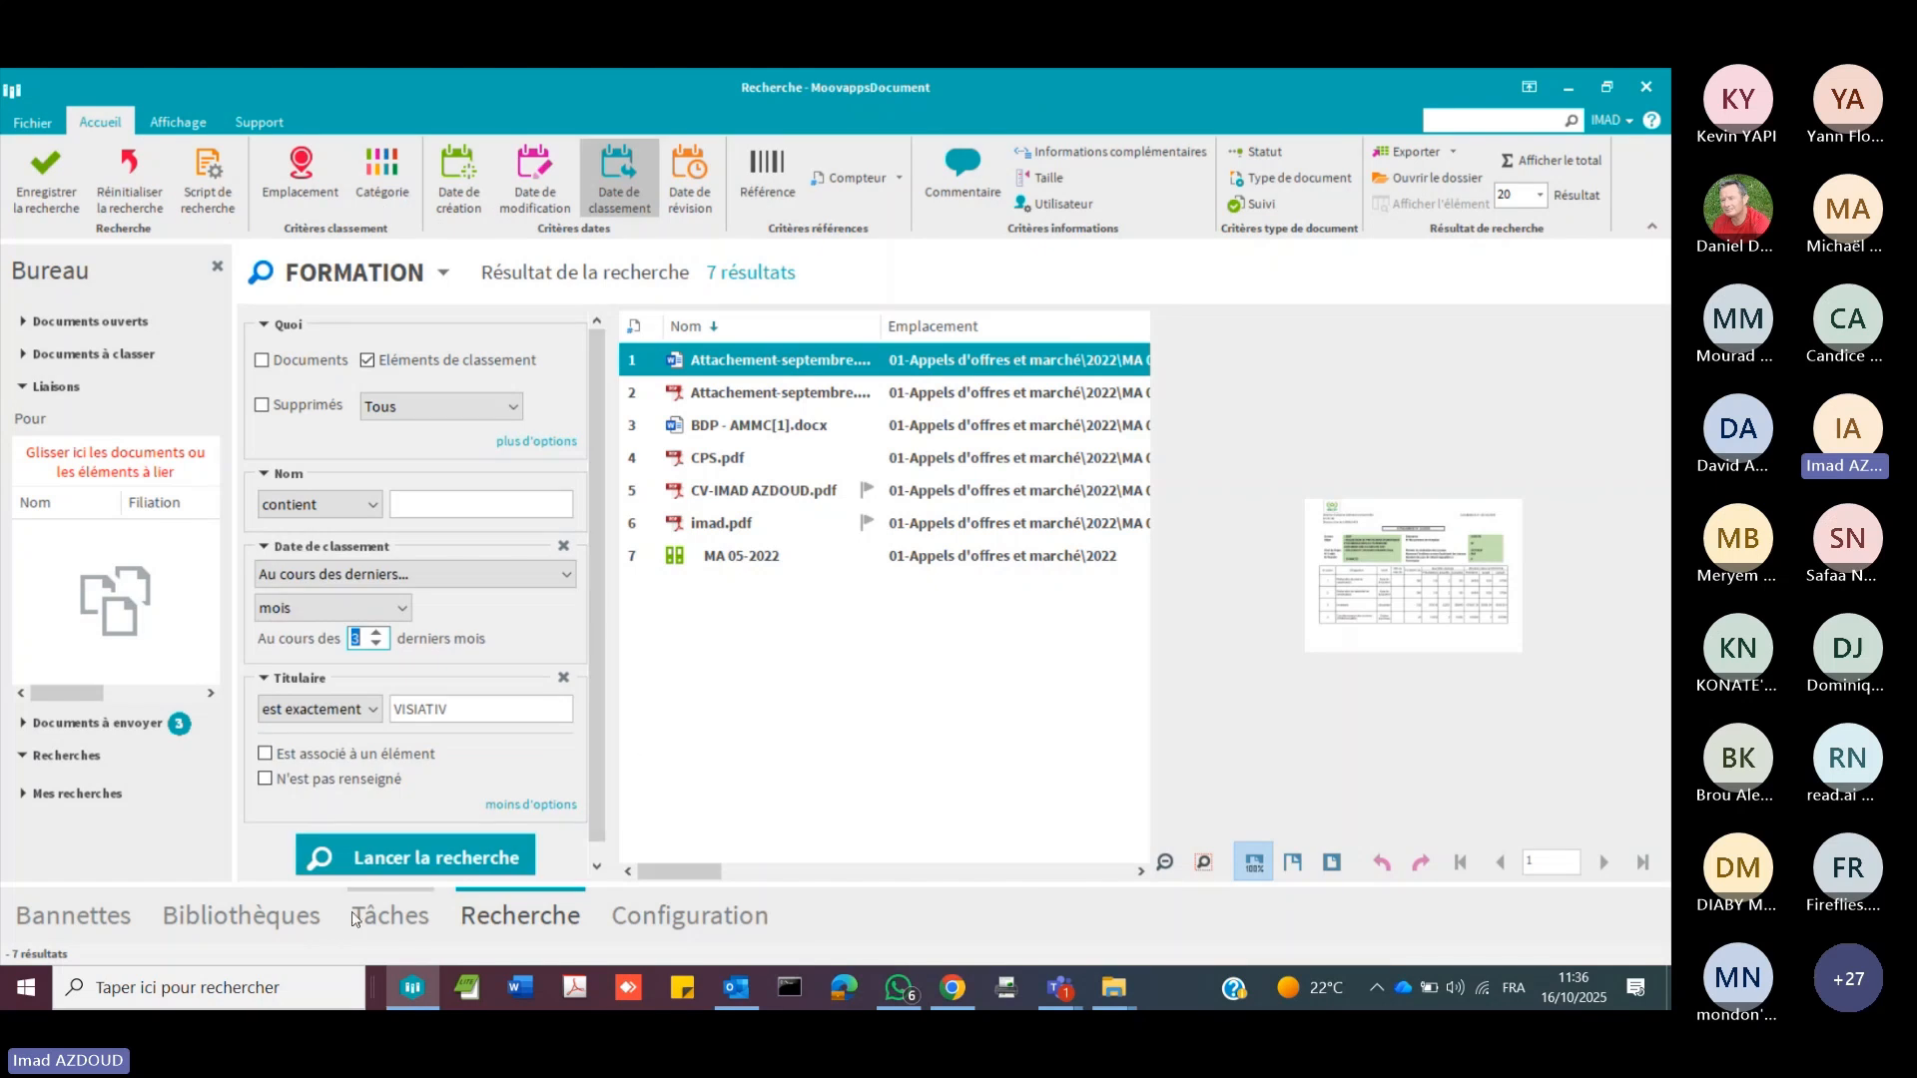
{"action": "left_click", "coordinate": [291, 916]}
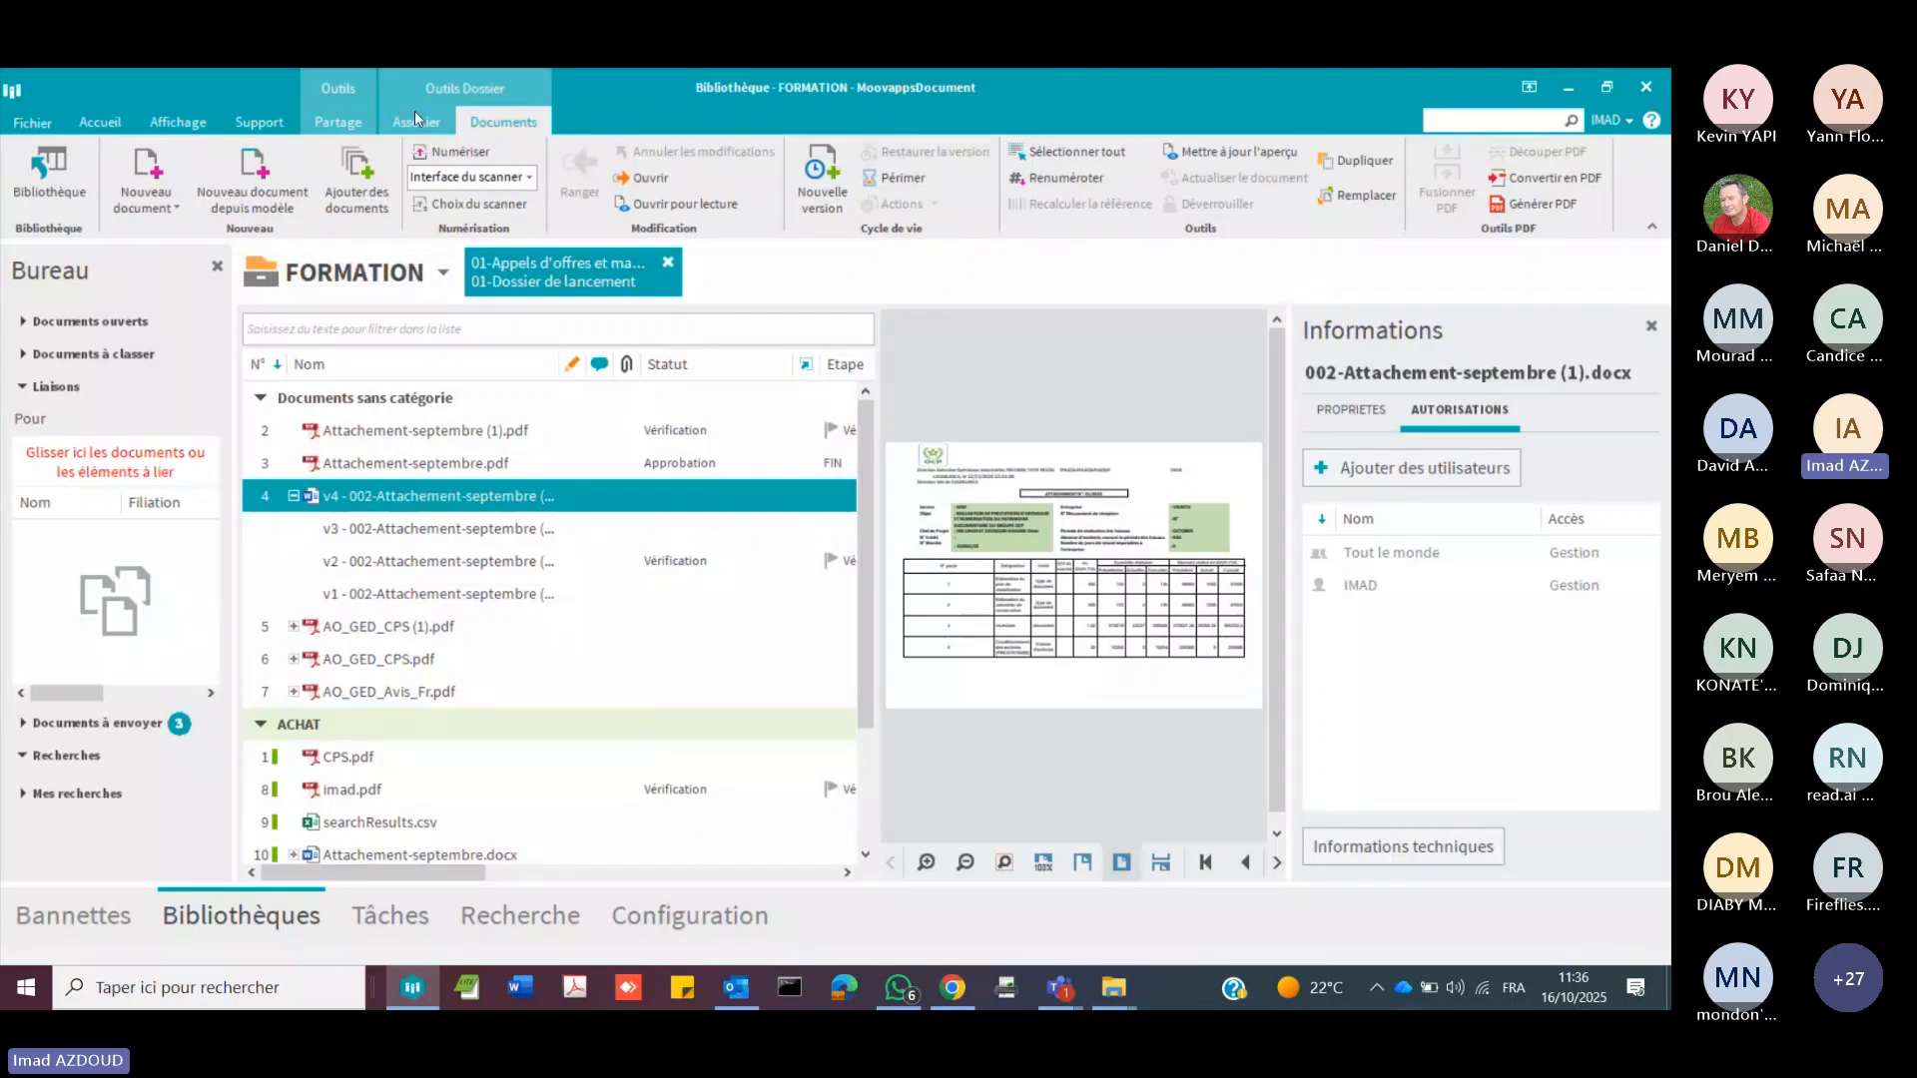
Step: Review the support, sharing and association commands, including the dictionary of additional information available for 002-Attachement-septembre (1).docx
{"action": "left_click", "coordinate": [330, 126]}
{"action": "left_click", "coordinate": [271, 128]}
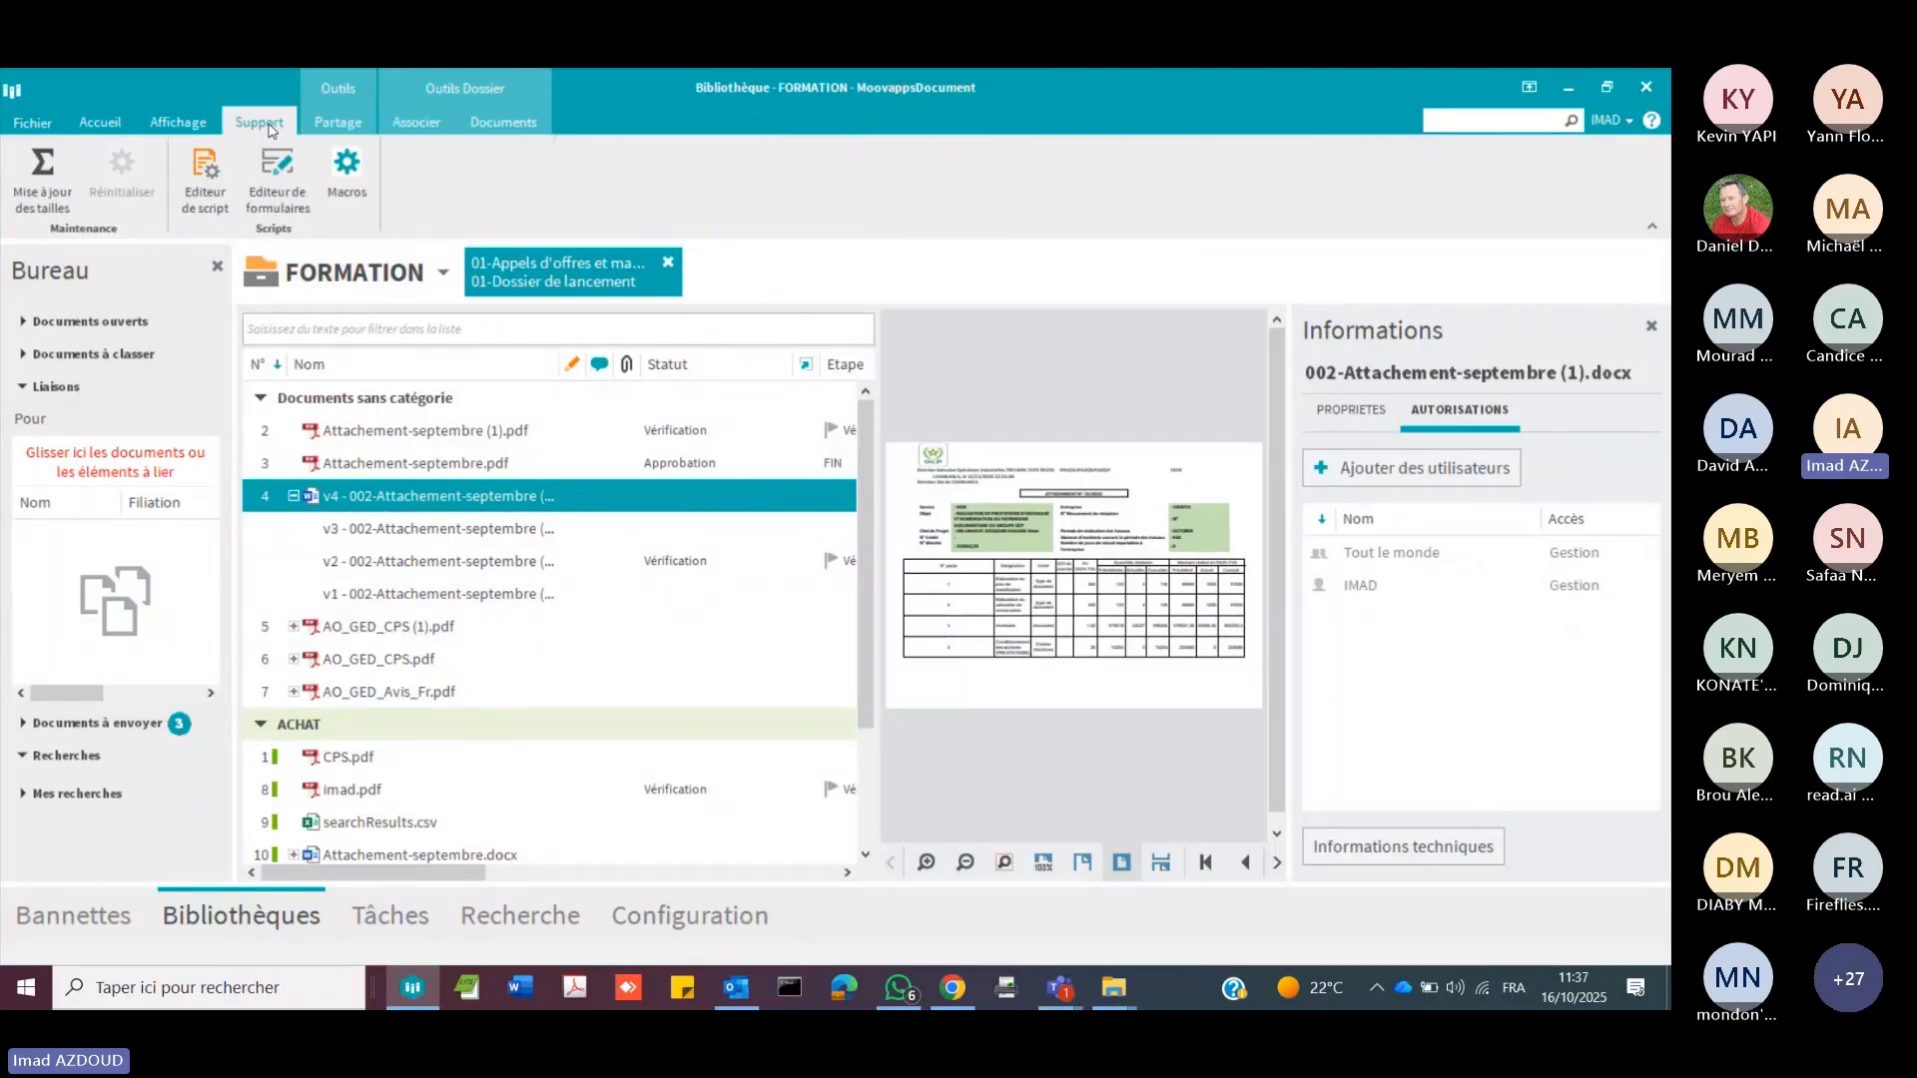
{"action": "left_click", "coordinate": [180, 126]}
{"action": "left_click", "coordinate": [338, 126]}
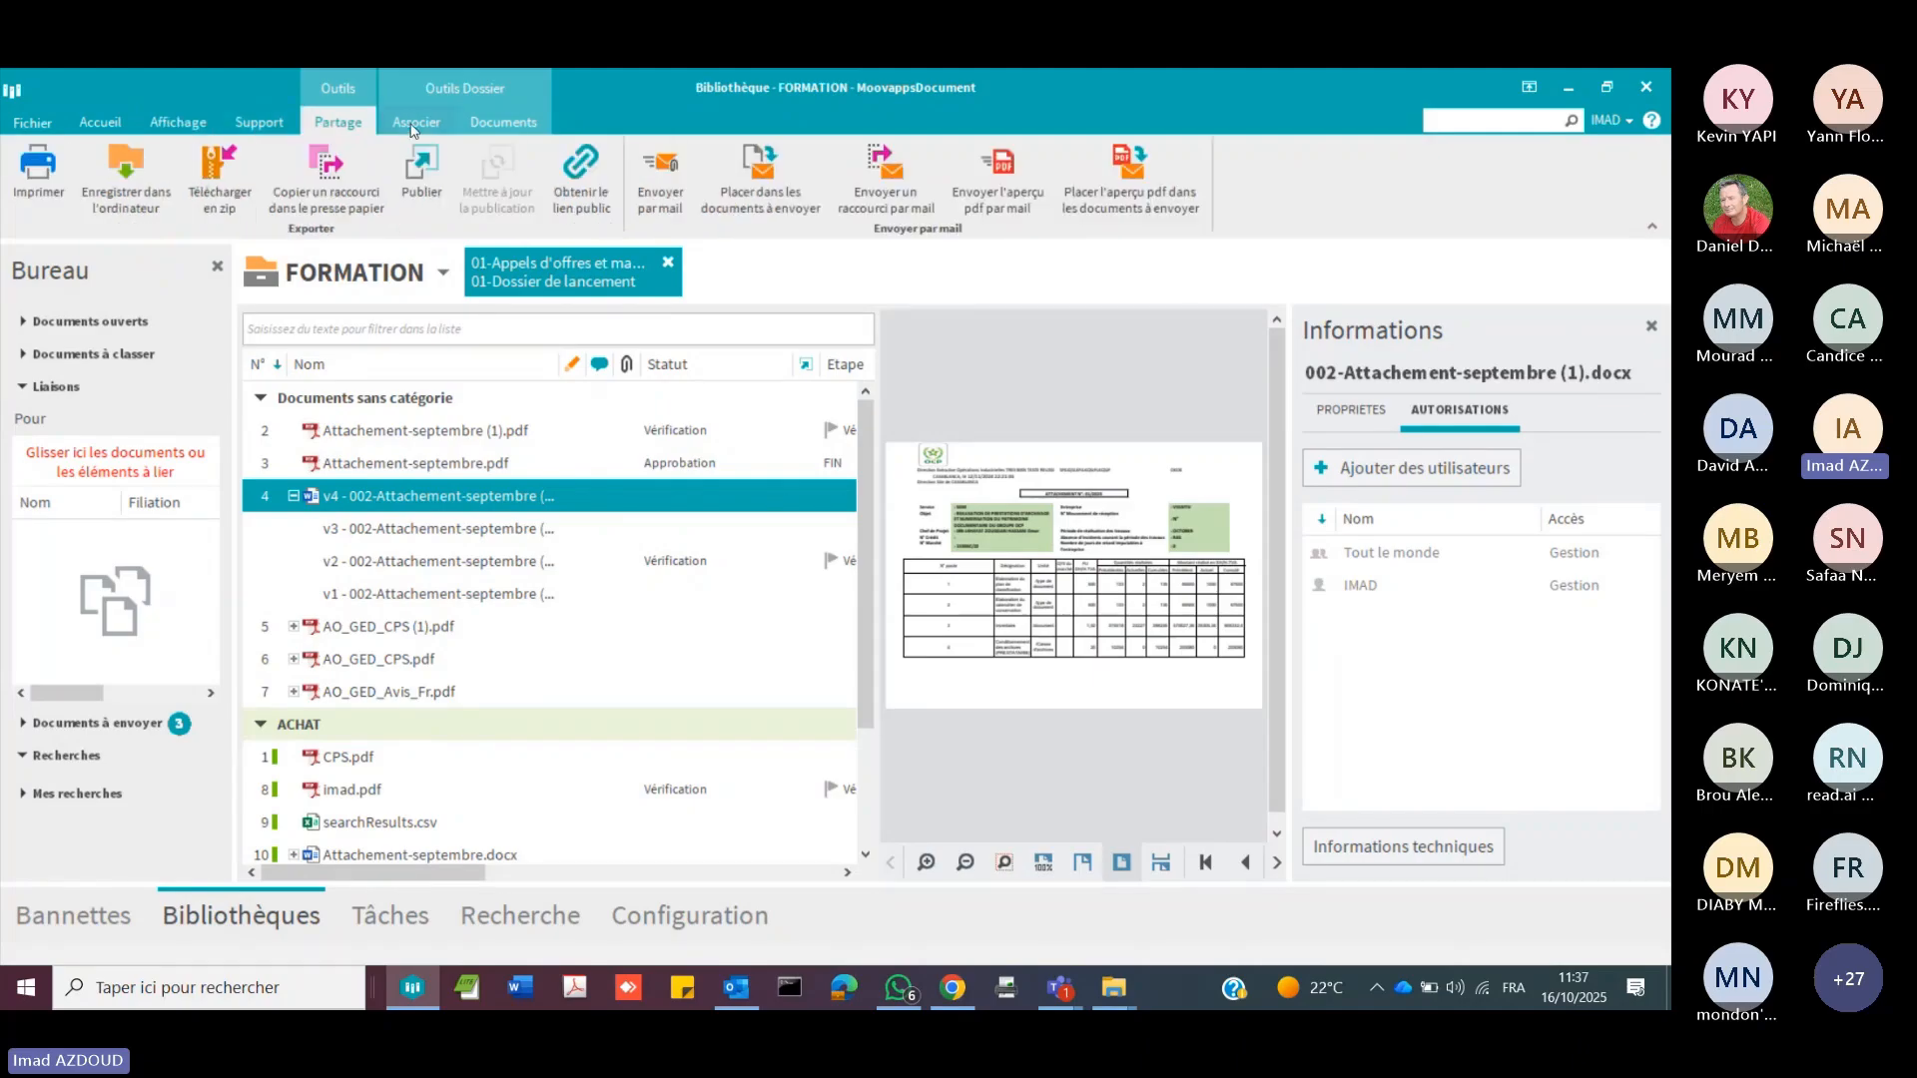
{"action": "left_click", "coordinate": [414, 126]}
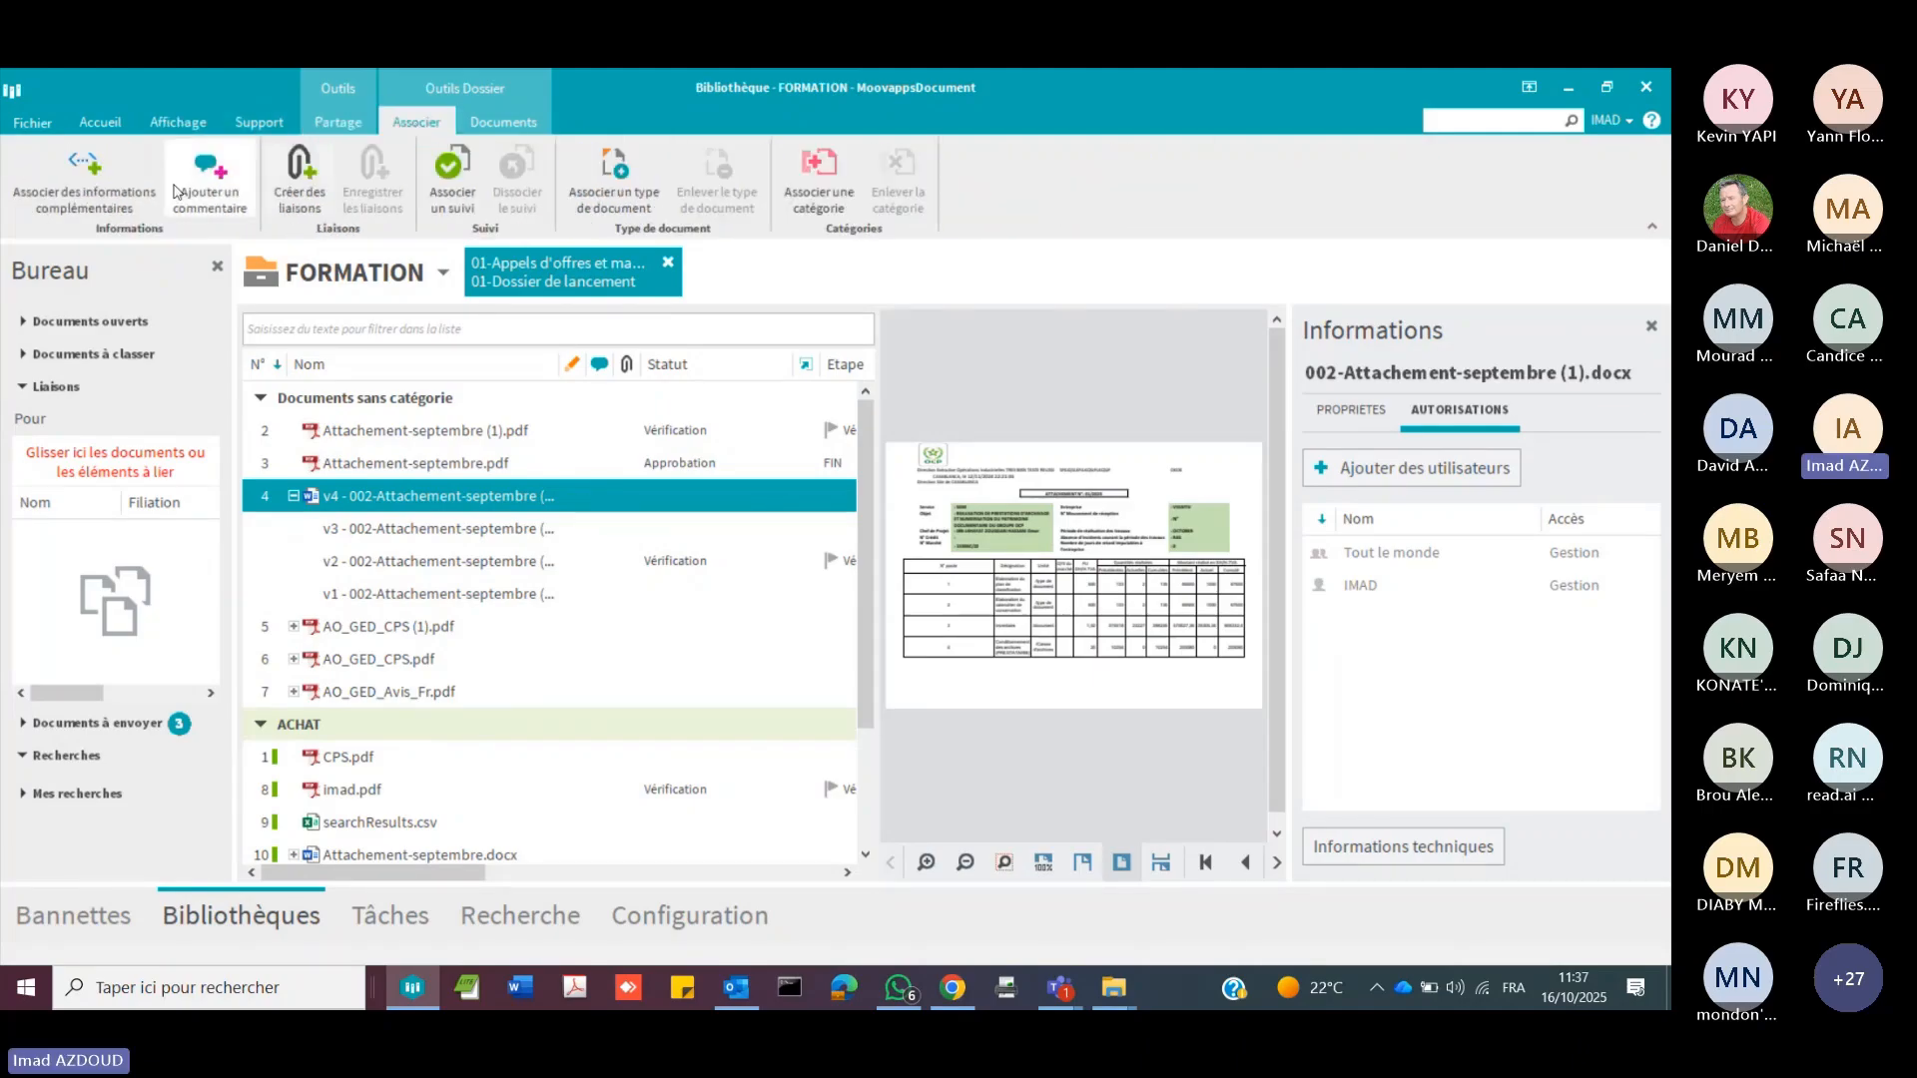
{"action": "left_click", "coordinate": [128, 214]}
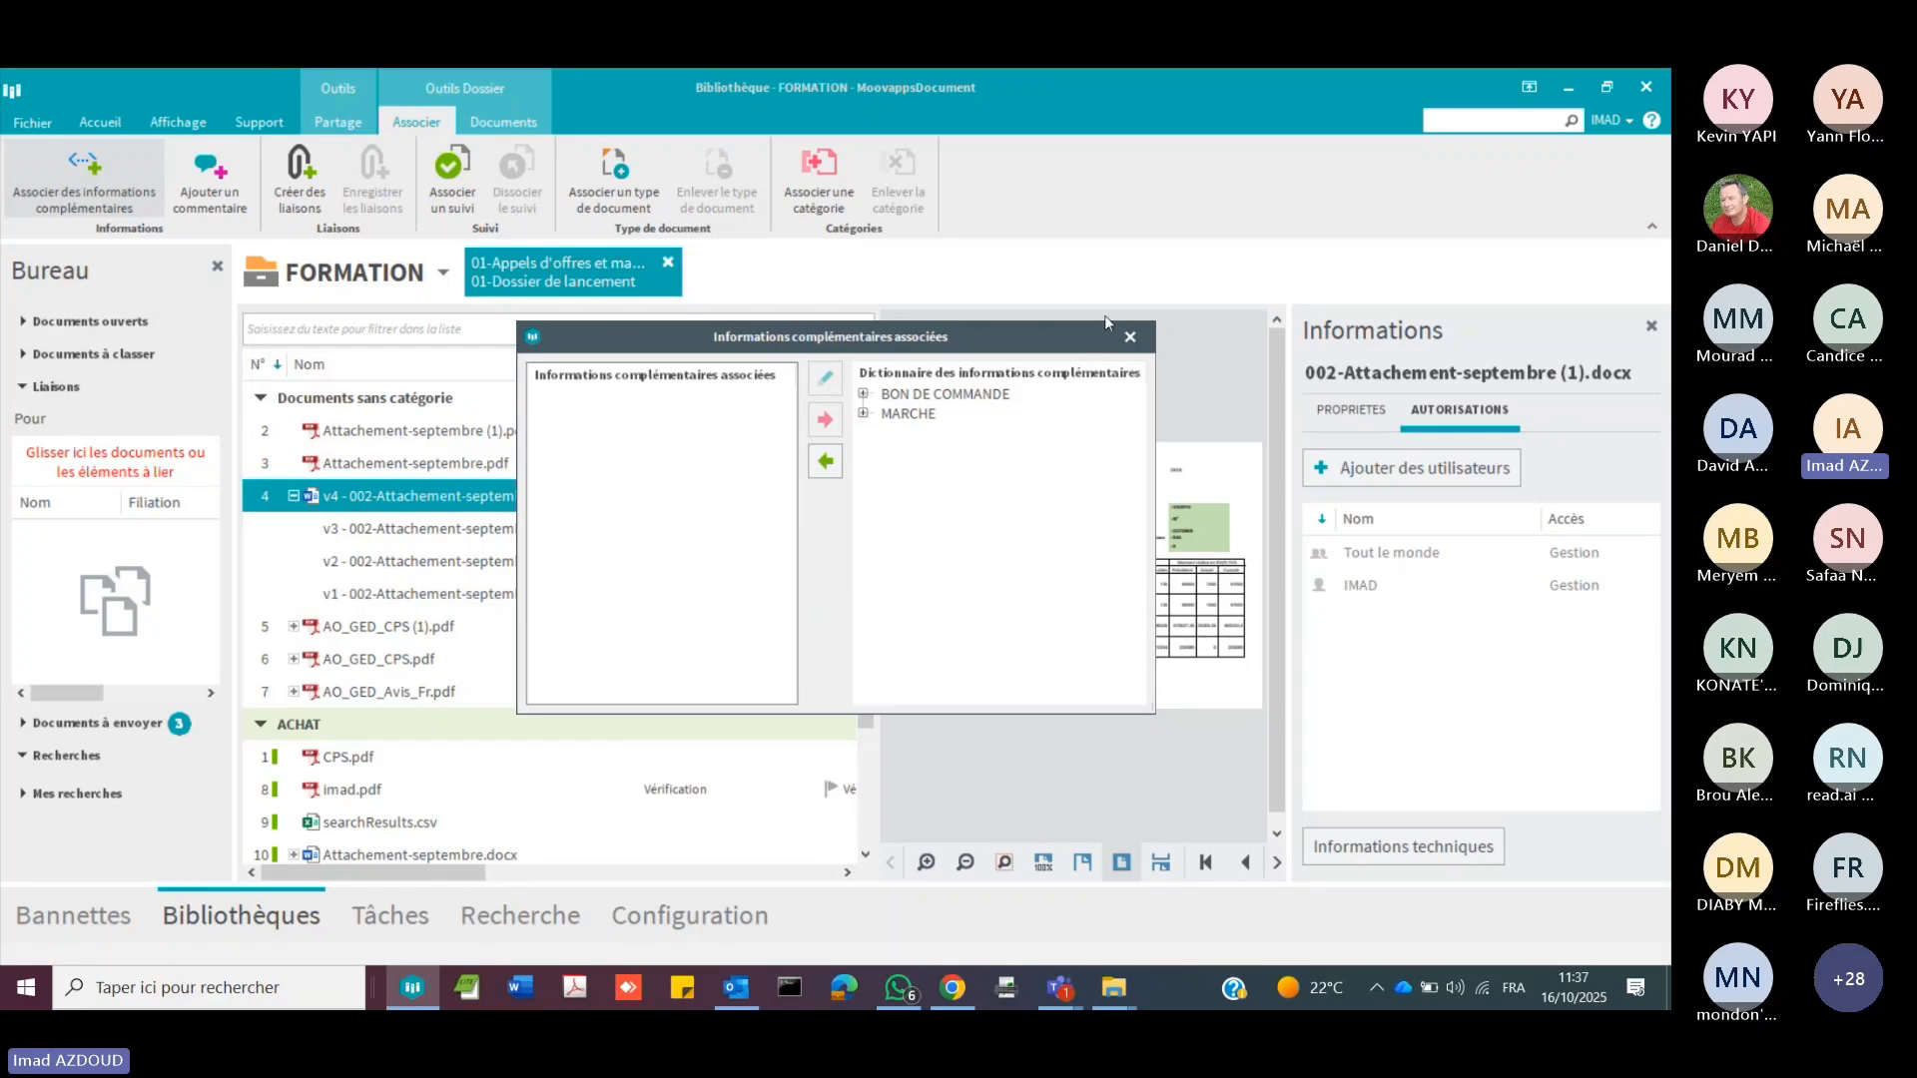
{"action": "left_click", "coordinate": [1131, 337]}
Step: Associate the BON DE COMMANDE document type with 002-Attachement-septembre (1).docx, assigning the ACHAT category from those present in the folder
{"action": "left_click", "coordinate": [630, 190]}
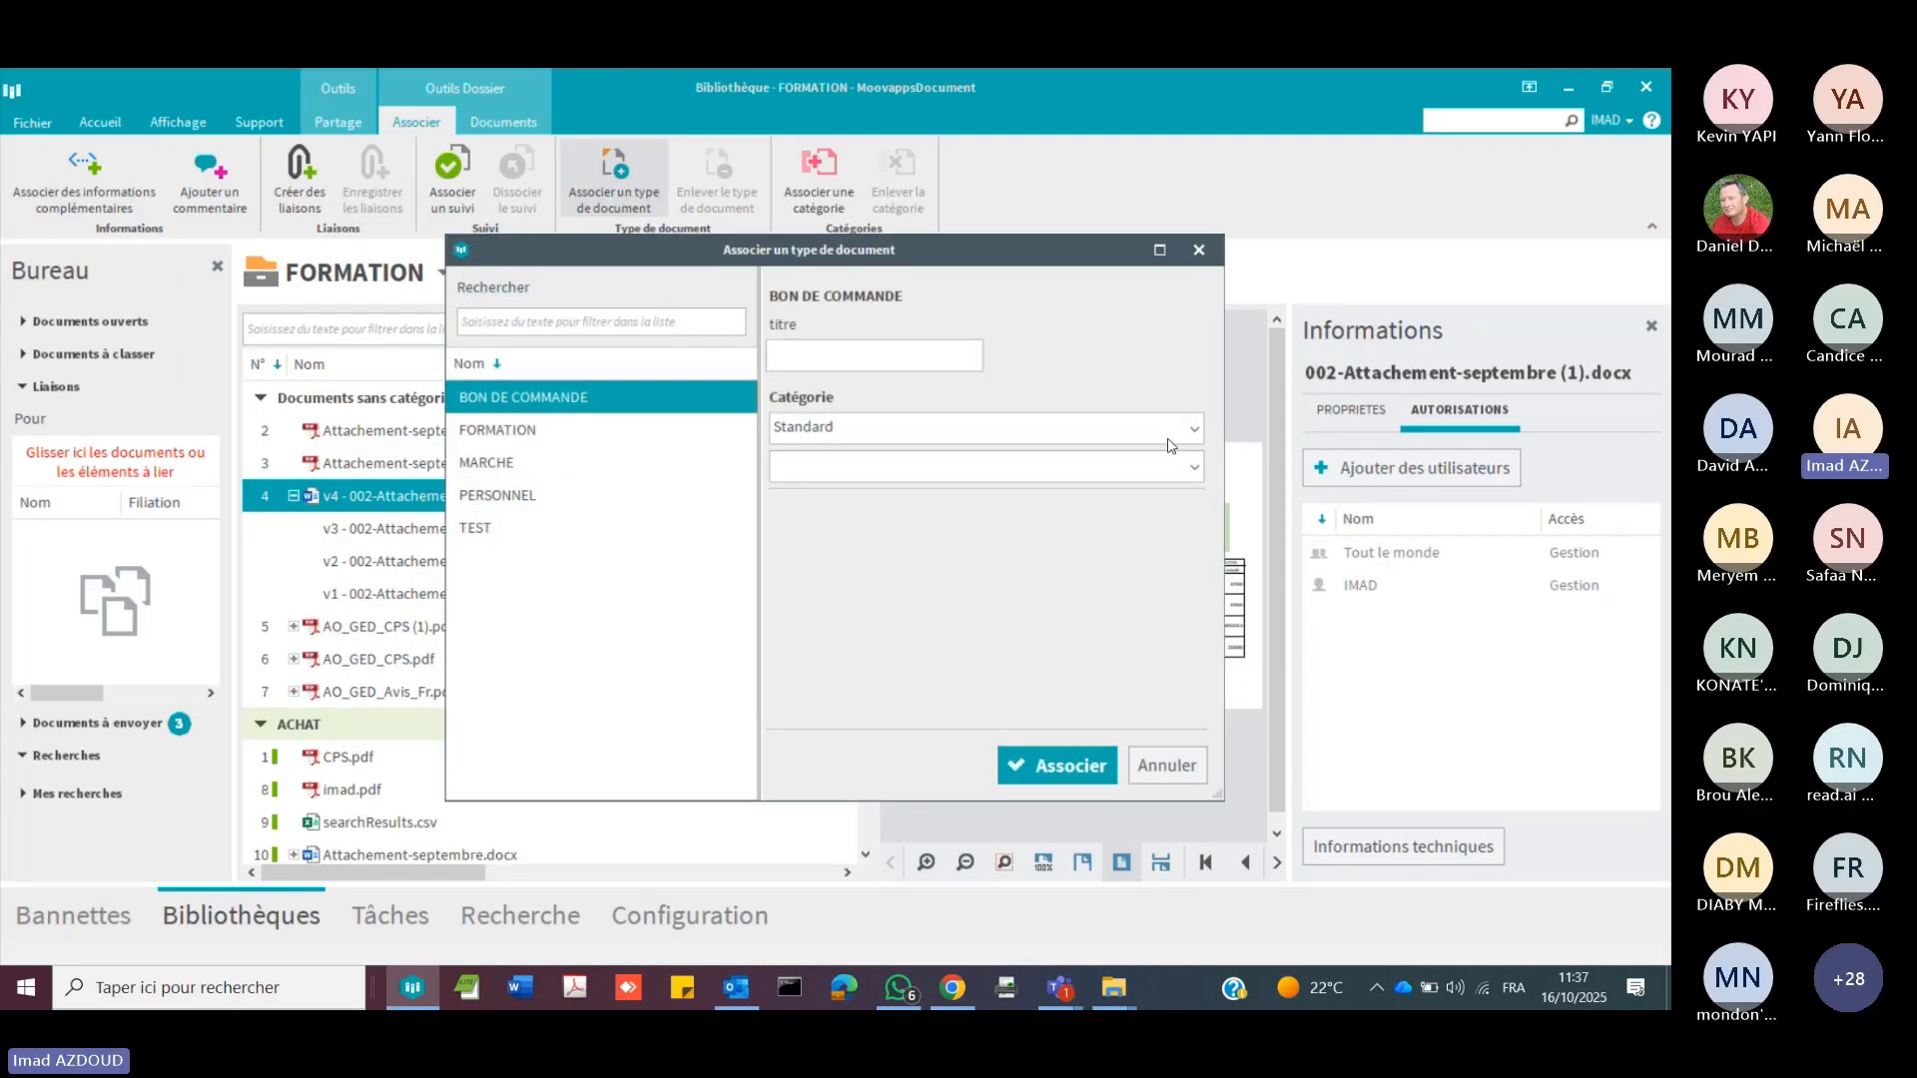
{"action": "left_click", "coordinate": [506, 430]}
{"action": "left_click", "coordinate": [565, 399]}
{"action": "left_click", "coordinate": [1190, 435]}
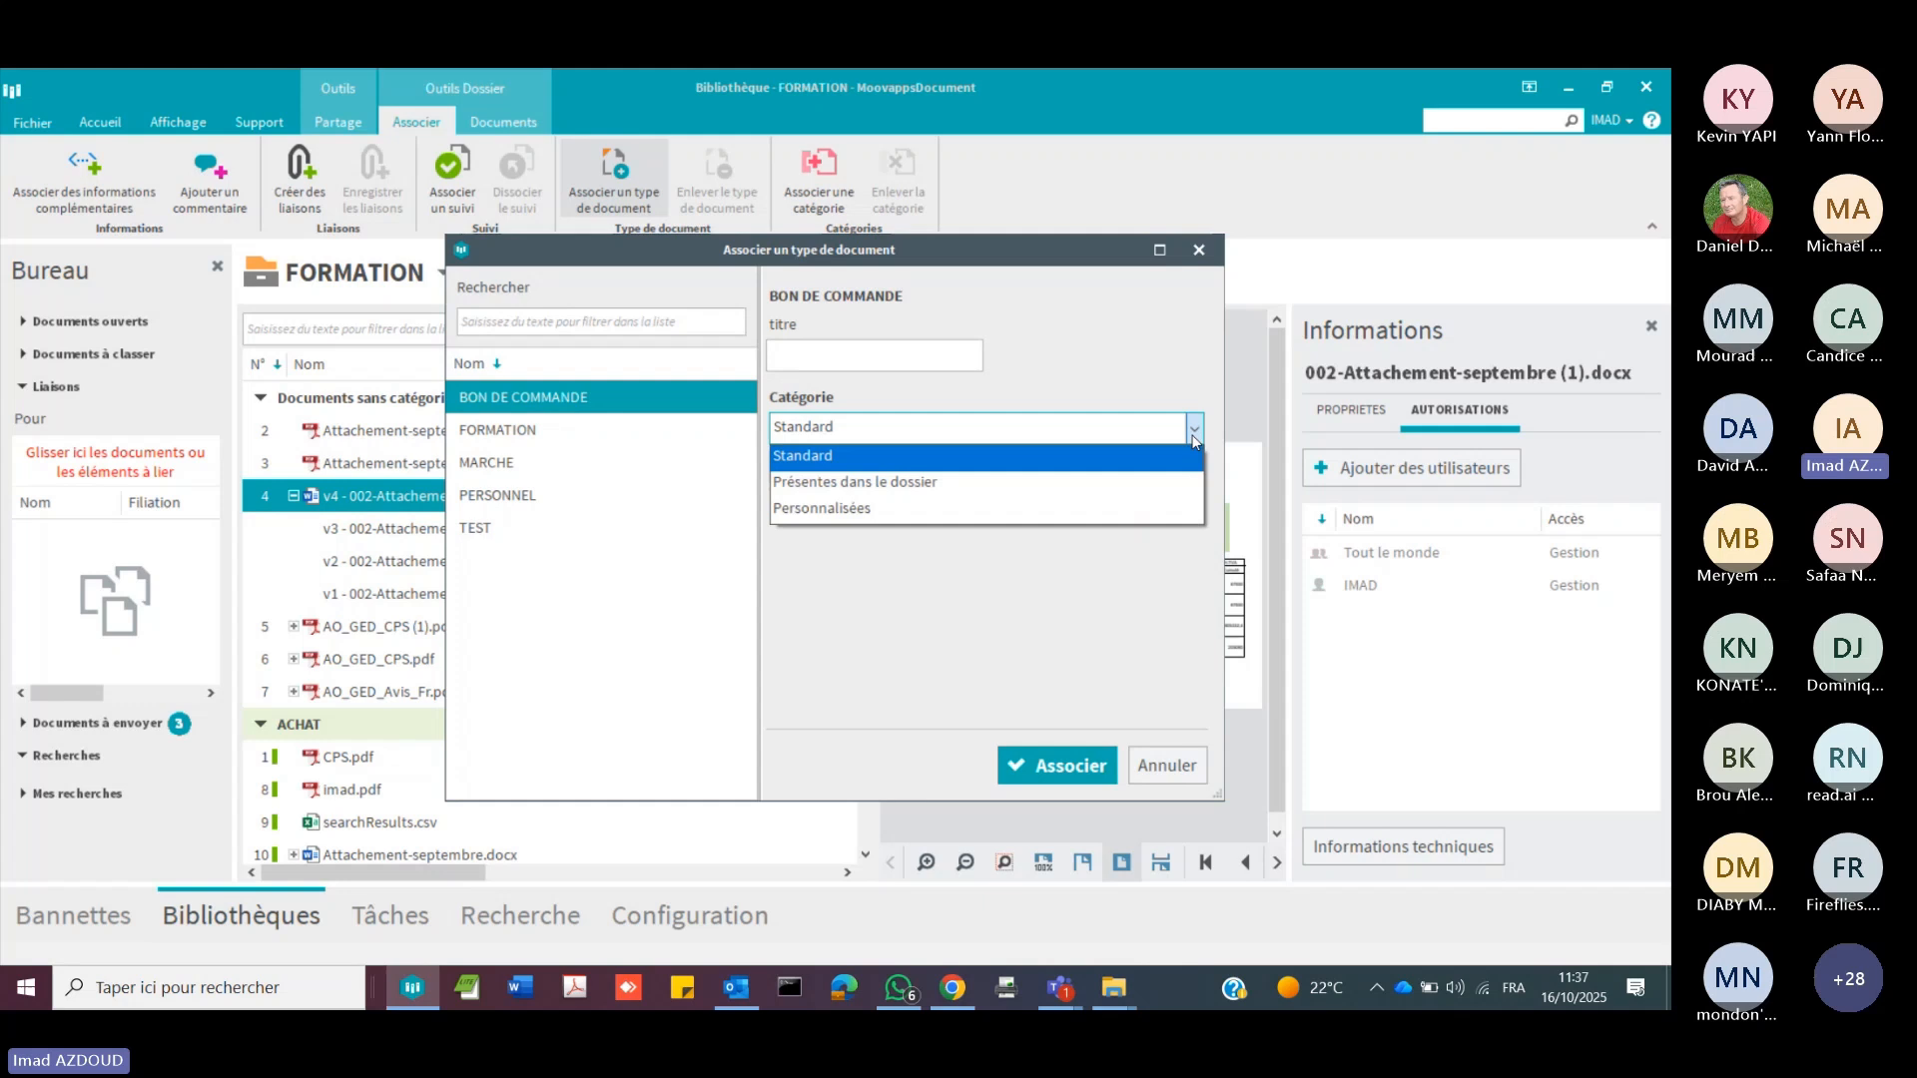
{"action": "left_click", "coordinate": [1004, 489]}
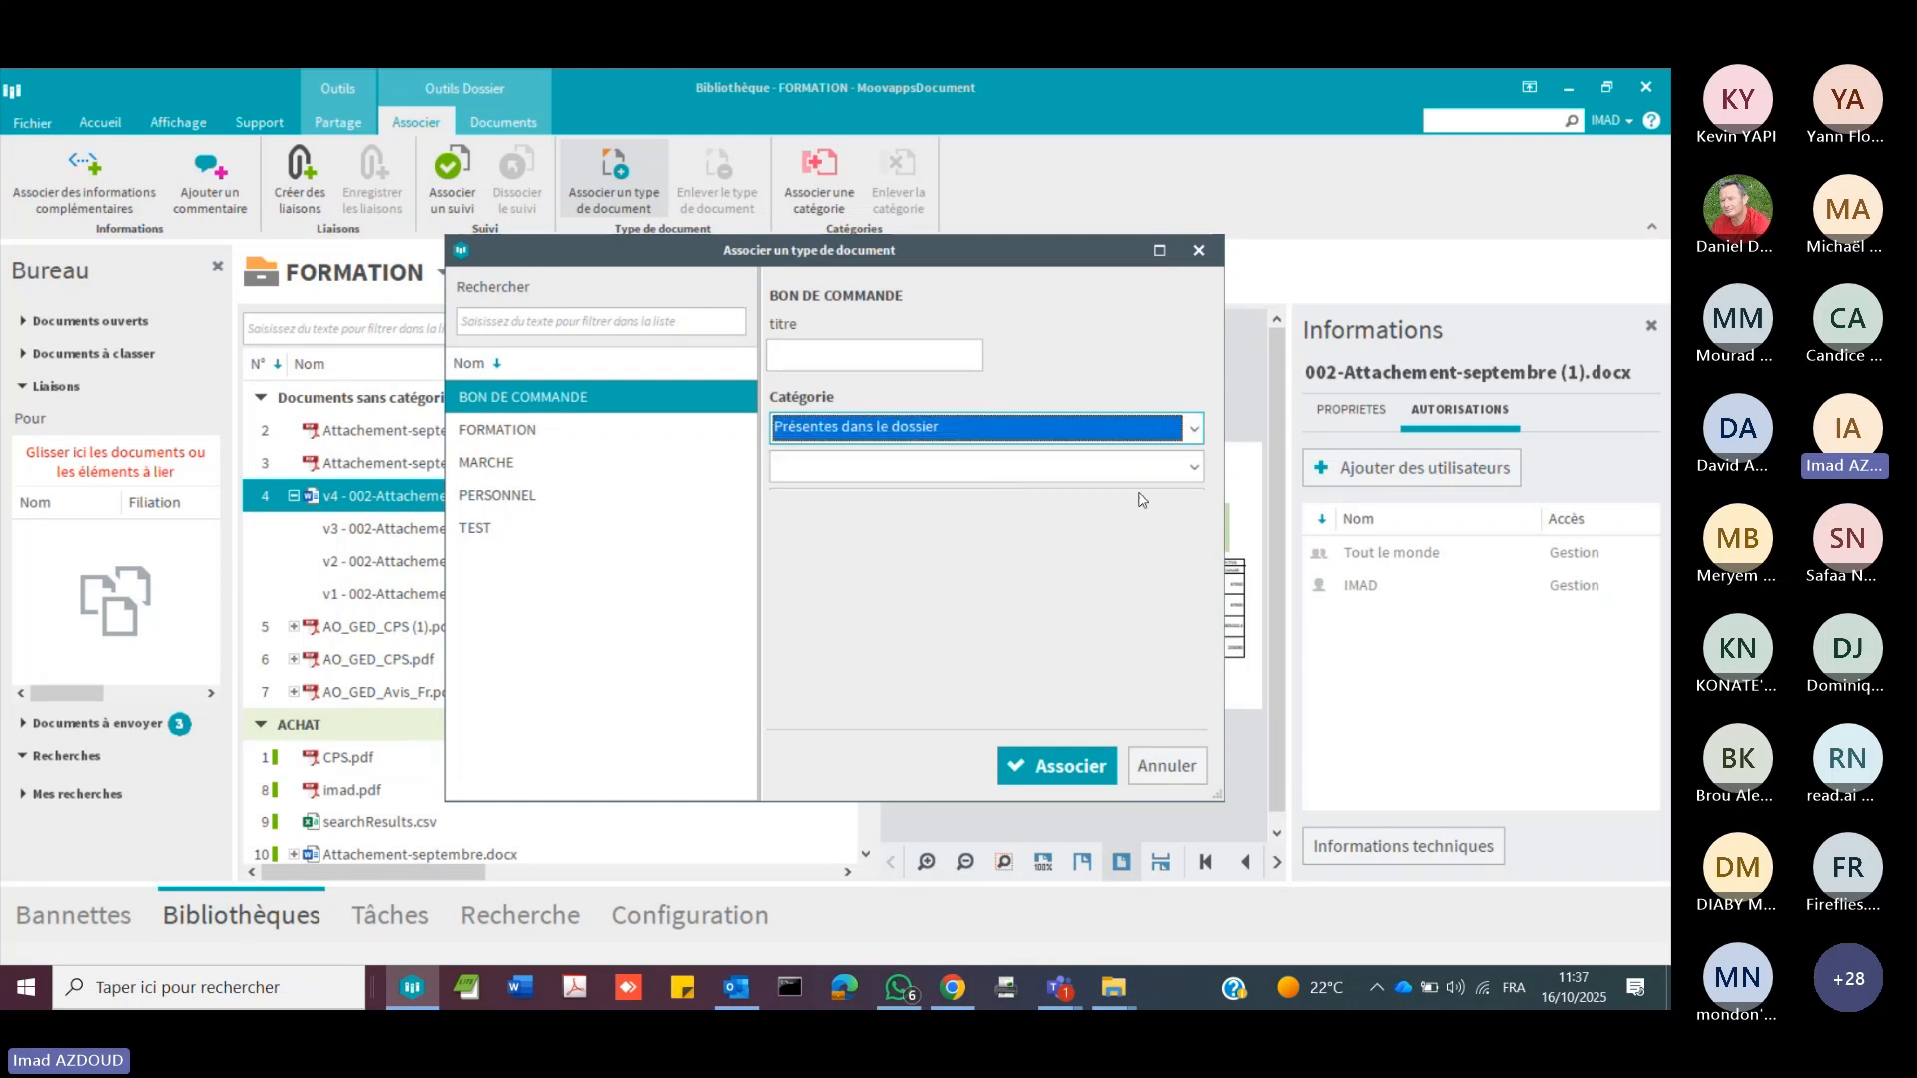
{"action": "left_click", "coordinate": [1194, 467]}
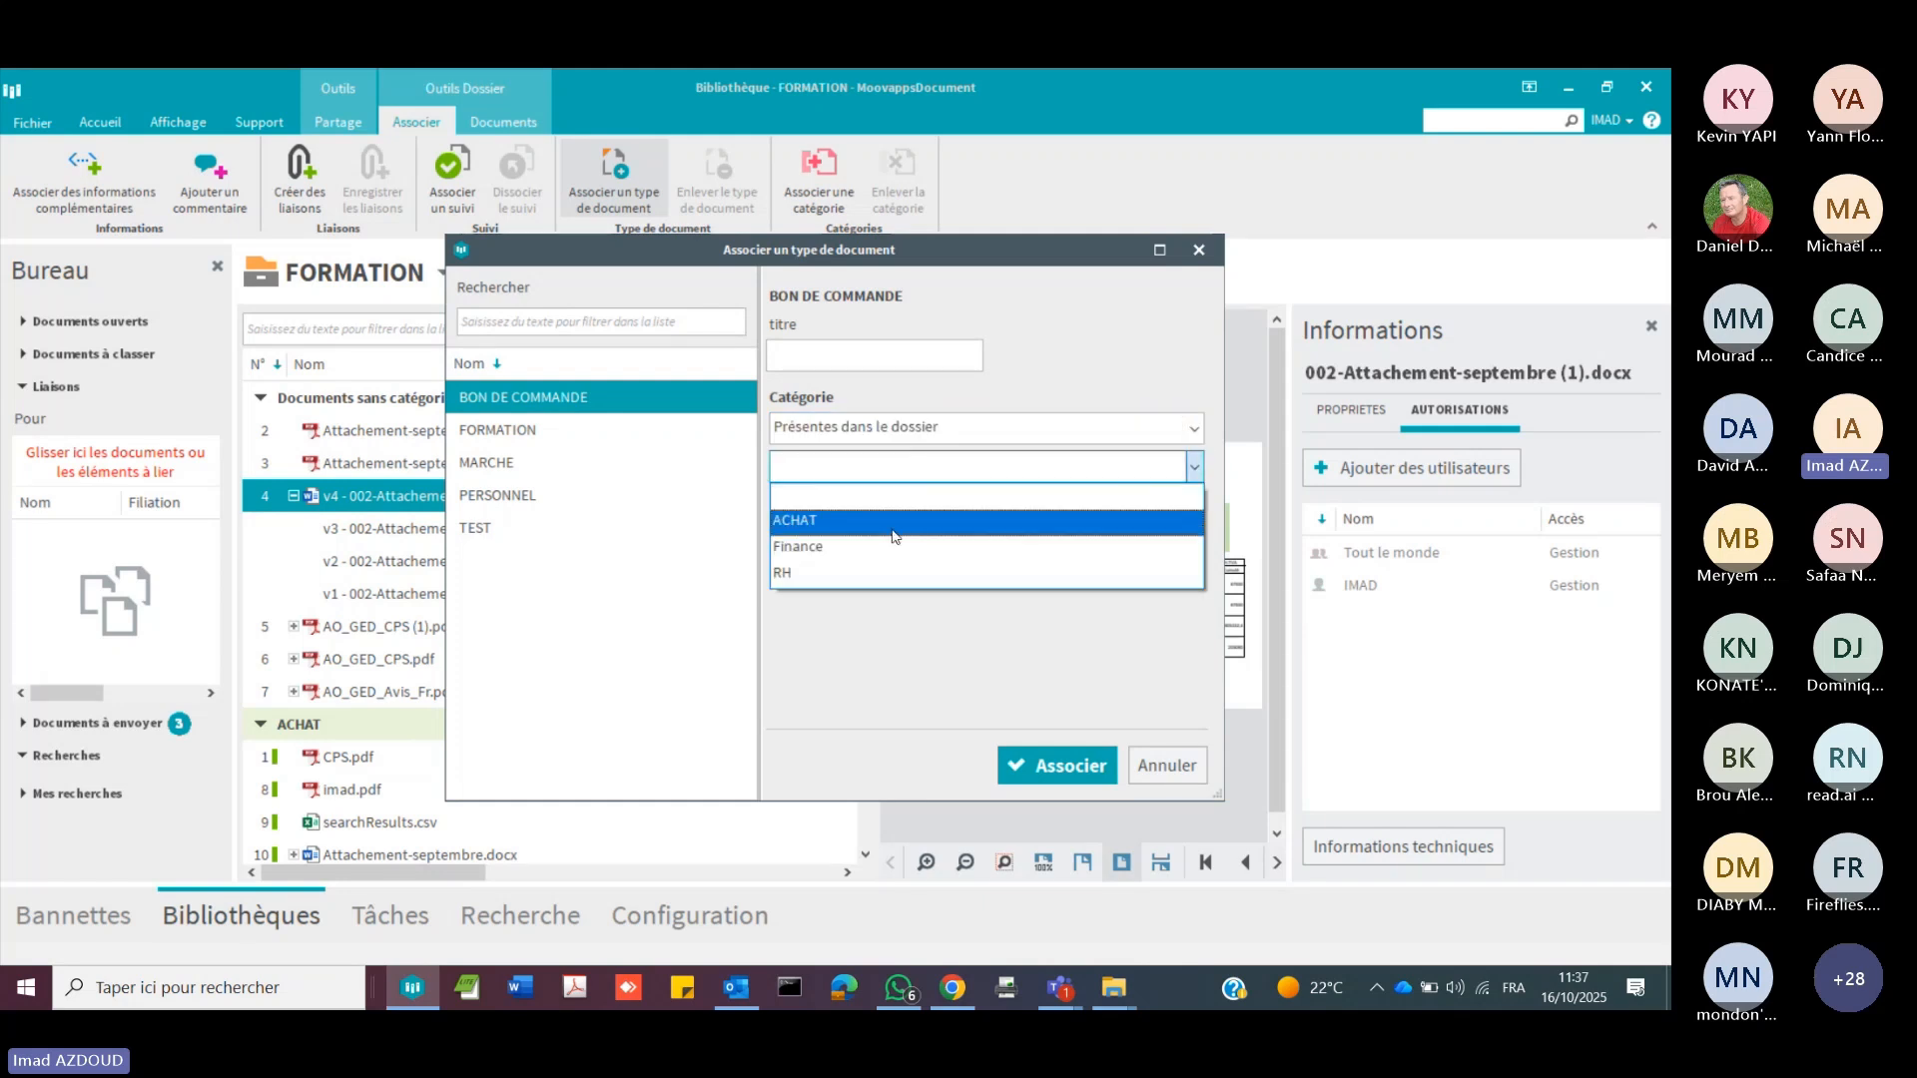
{"action": "left_click", "coordinate": [891, 527]}
{"action": "left_click", "coordinate": [1062, 768]}
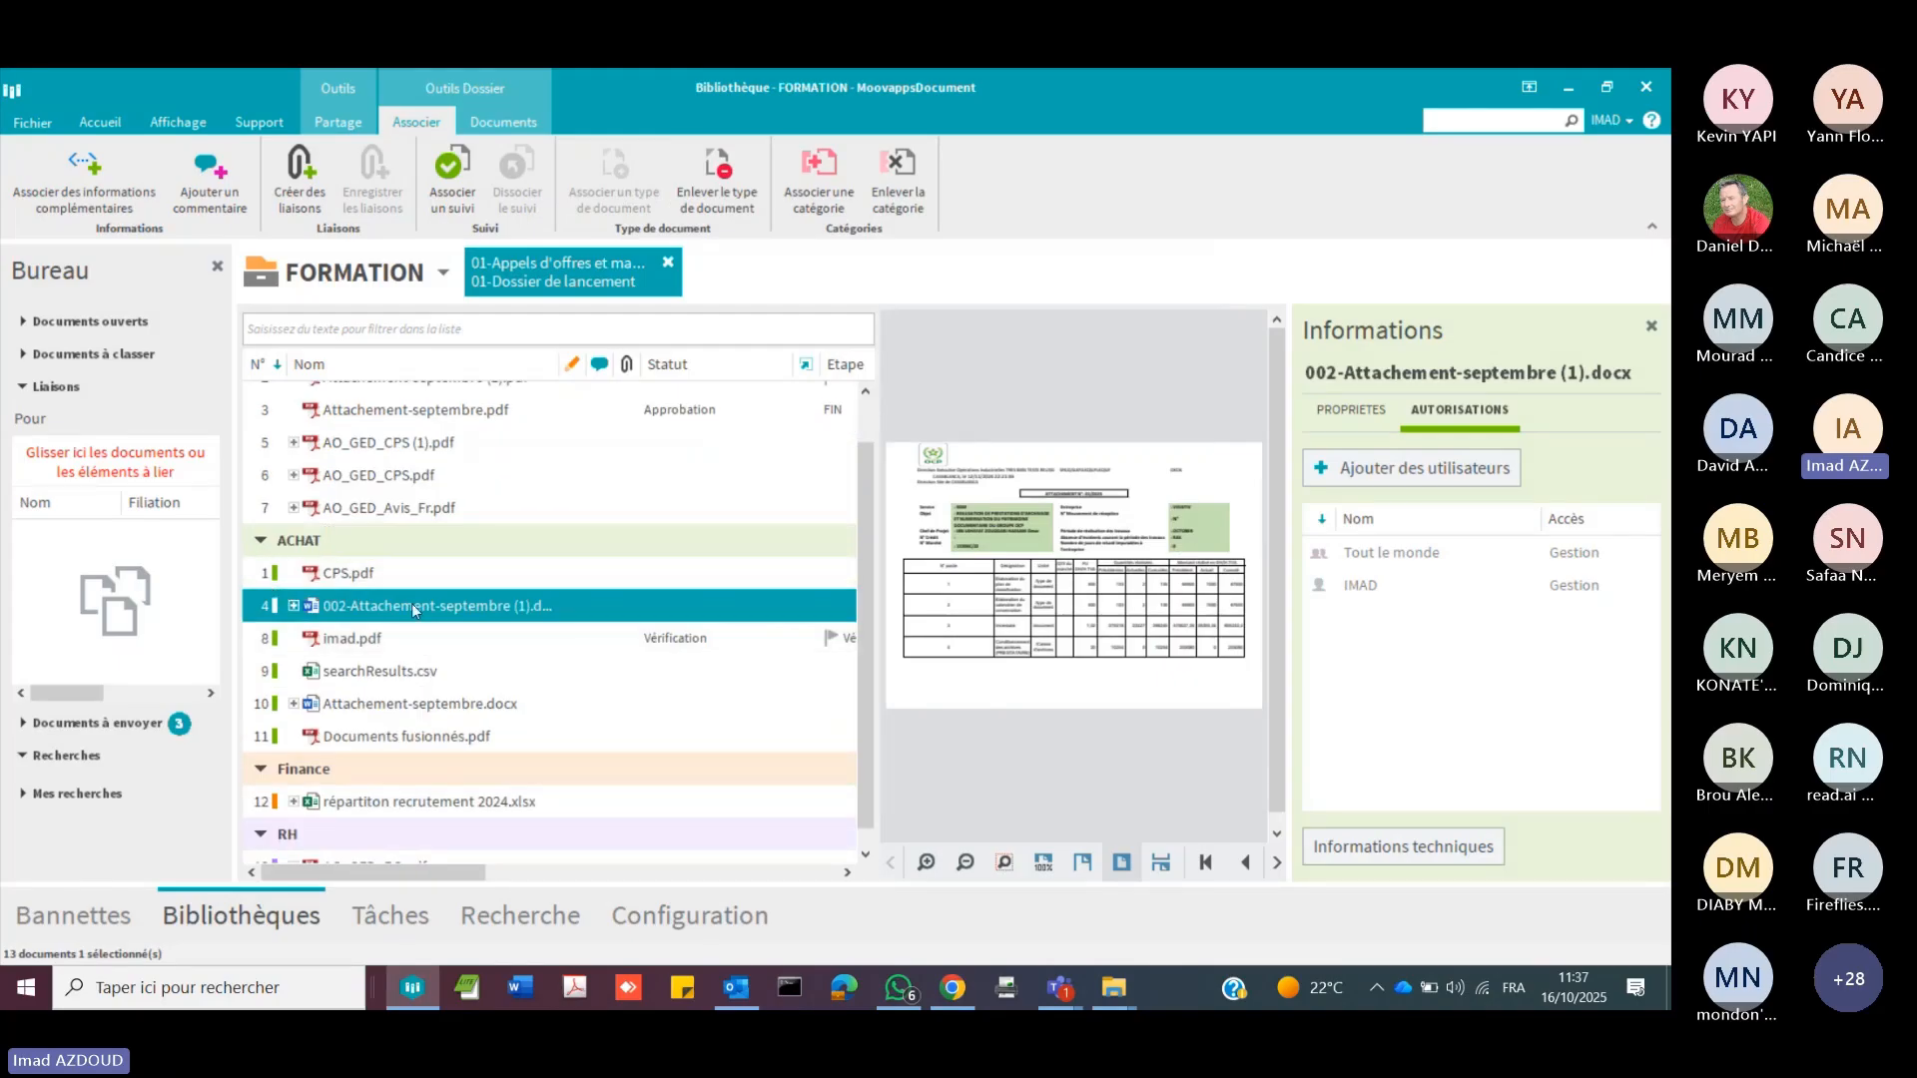
Step: Collapse and re-expand the ACHAT category to review its documents, and widen the document list up to the Classé le column
{"action": "left_click", "coordinate": [263, 545]}
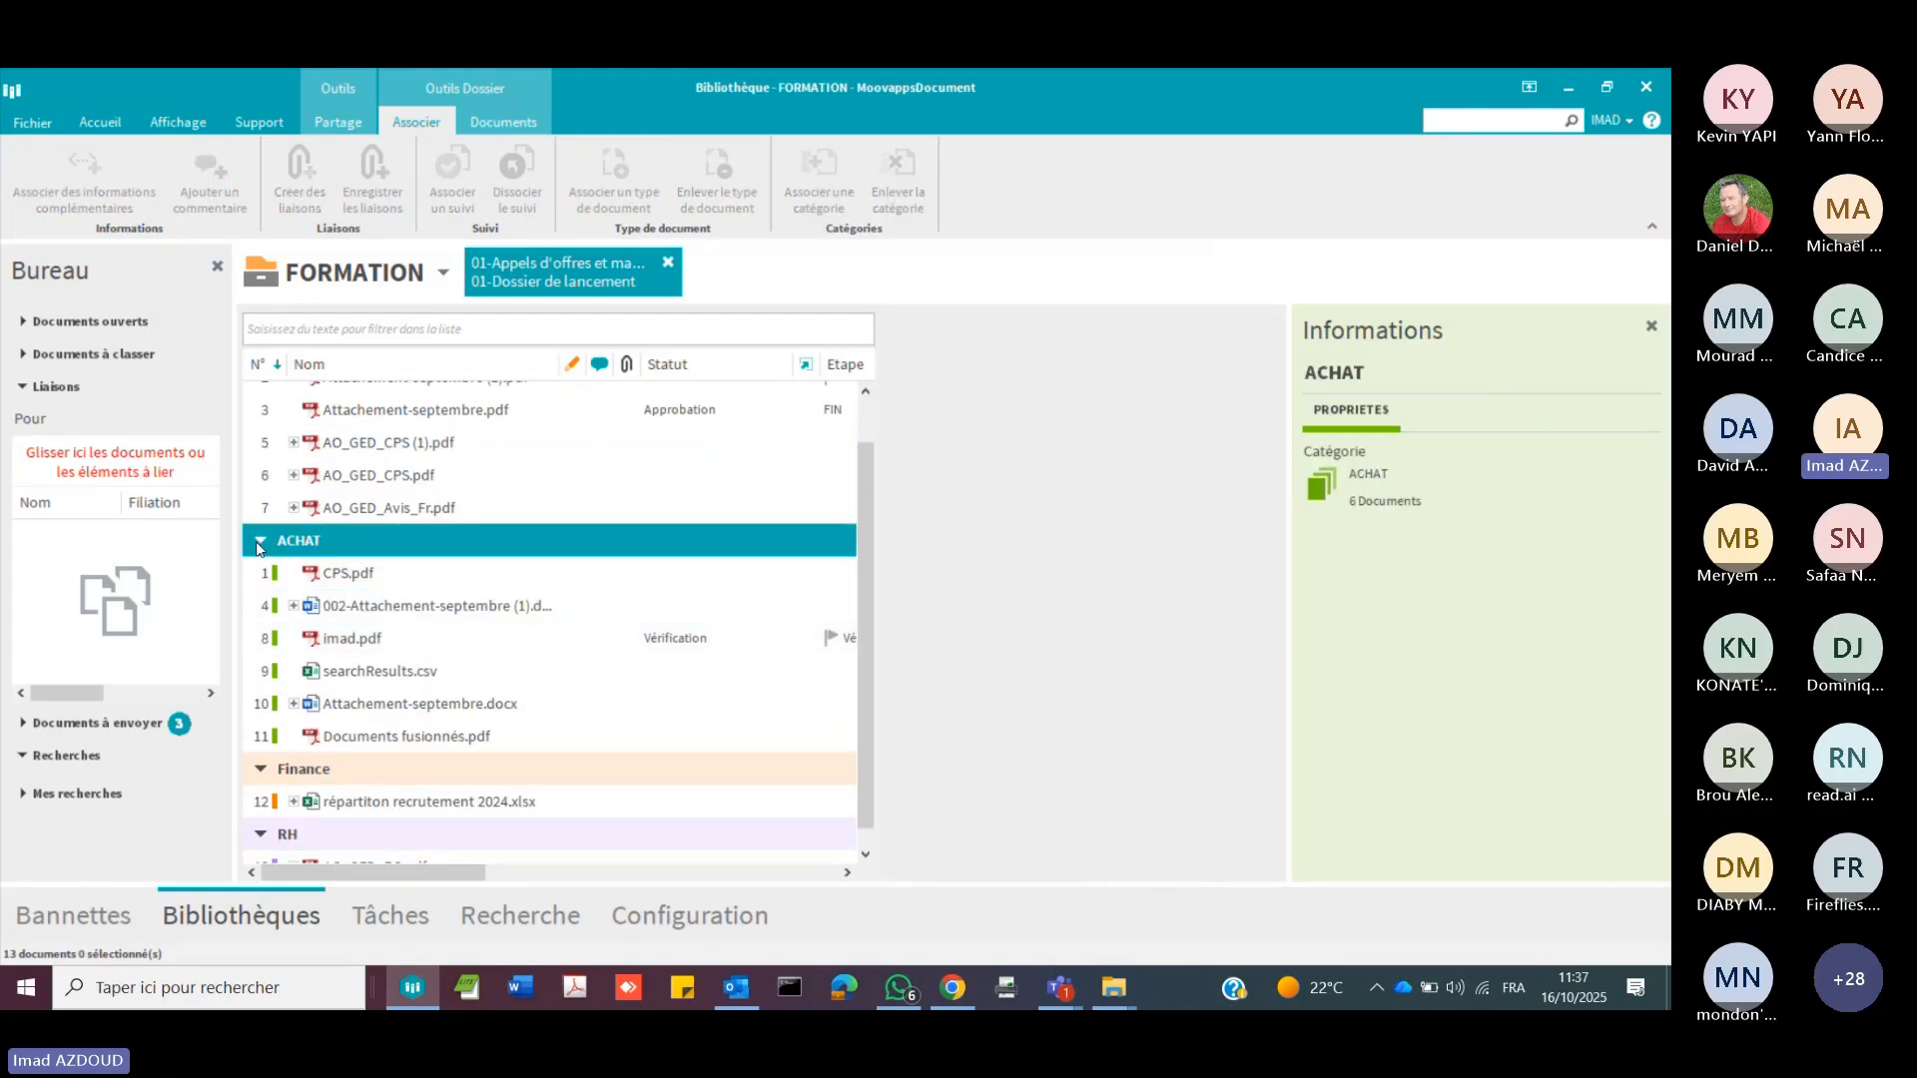
{"action": "left_click", "coordinate": [263, 545]}
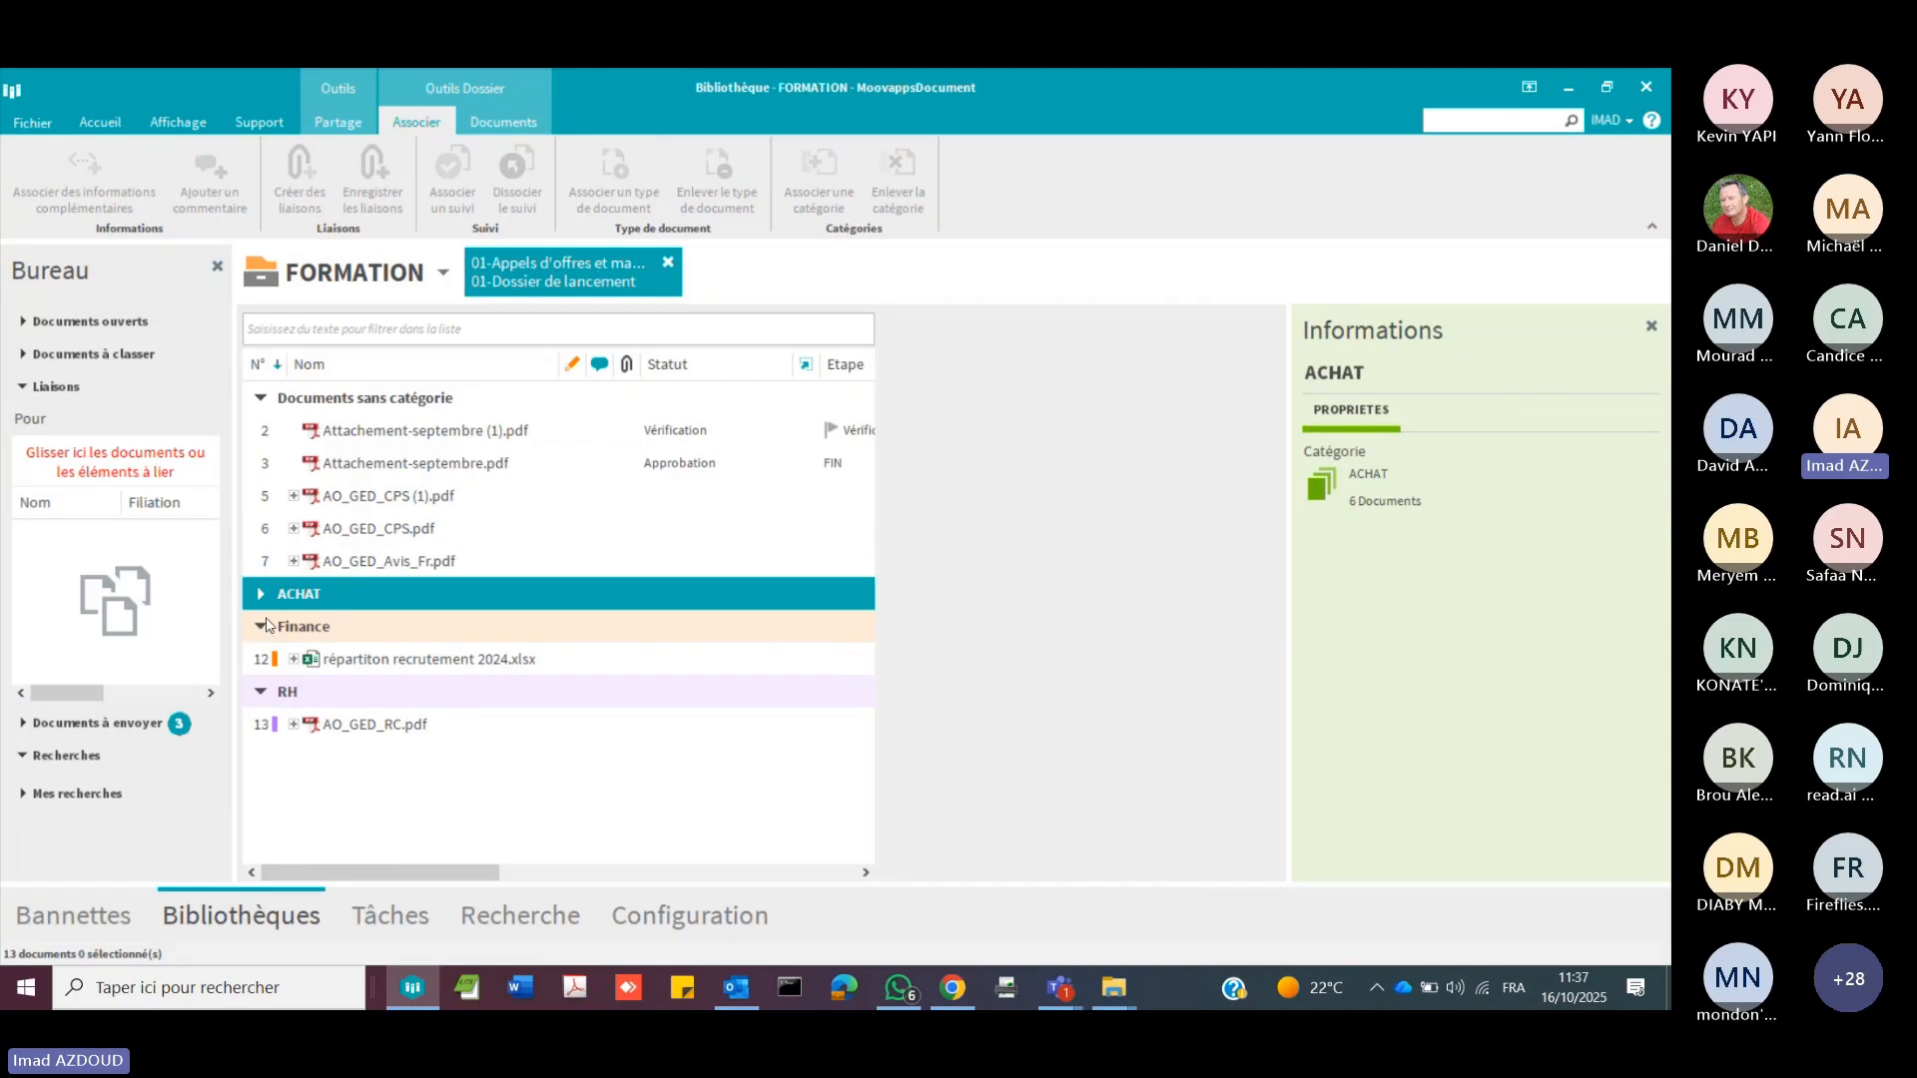
{"action": "left_click", "coordinate": [263, 595]}
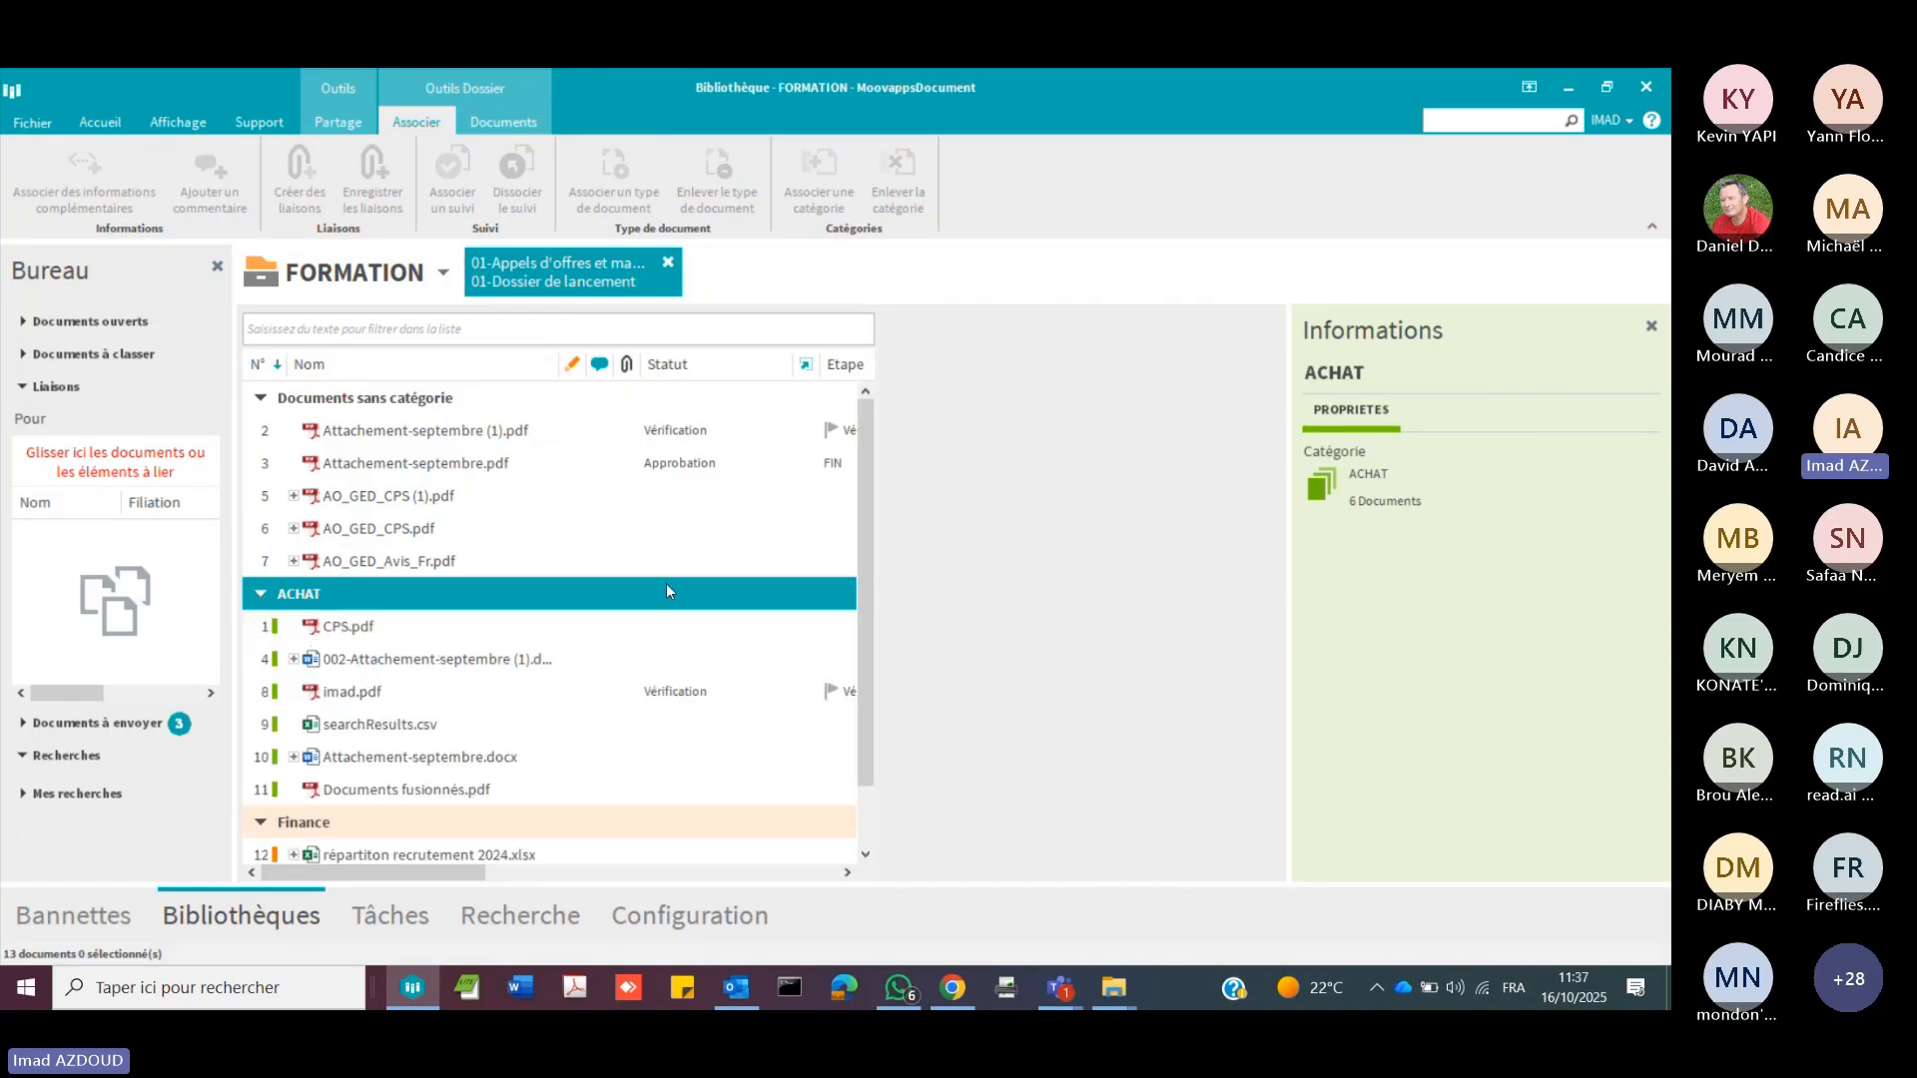
{"action": "scroll", "coordinate": [667, 591], "scroll_direction": "down", "scroll_amount": 1}
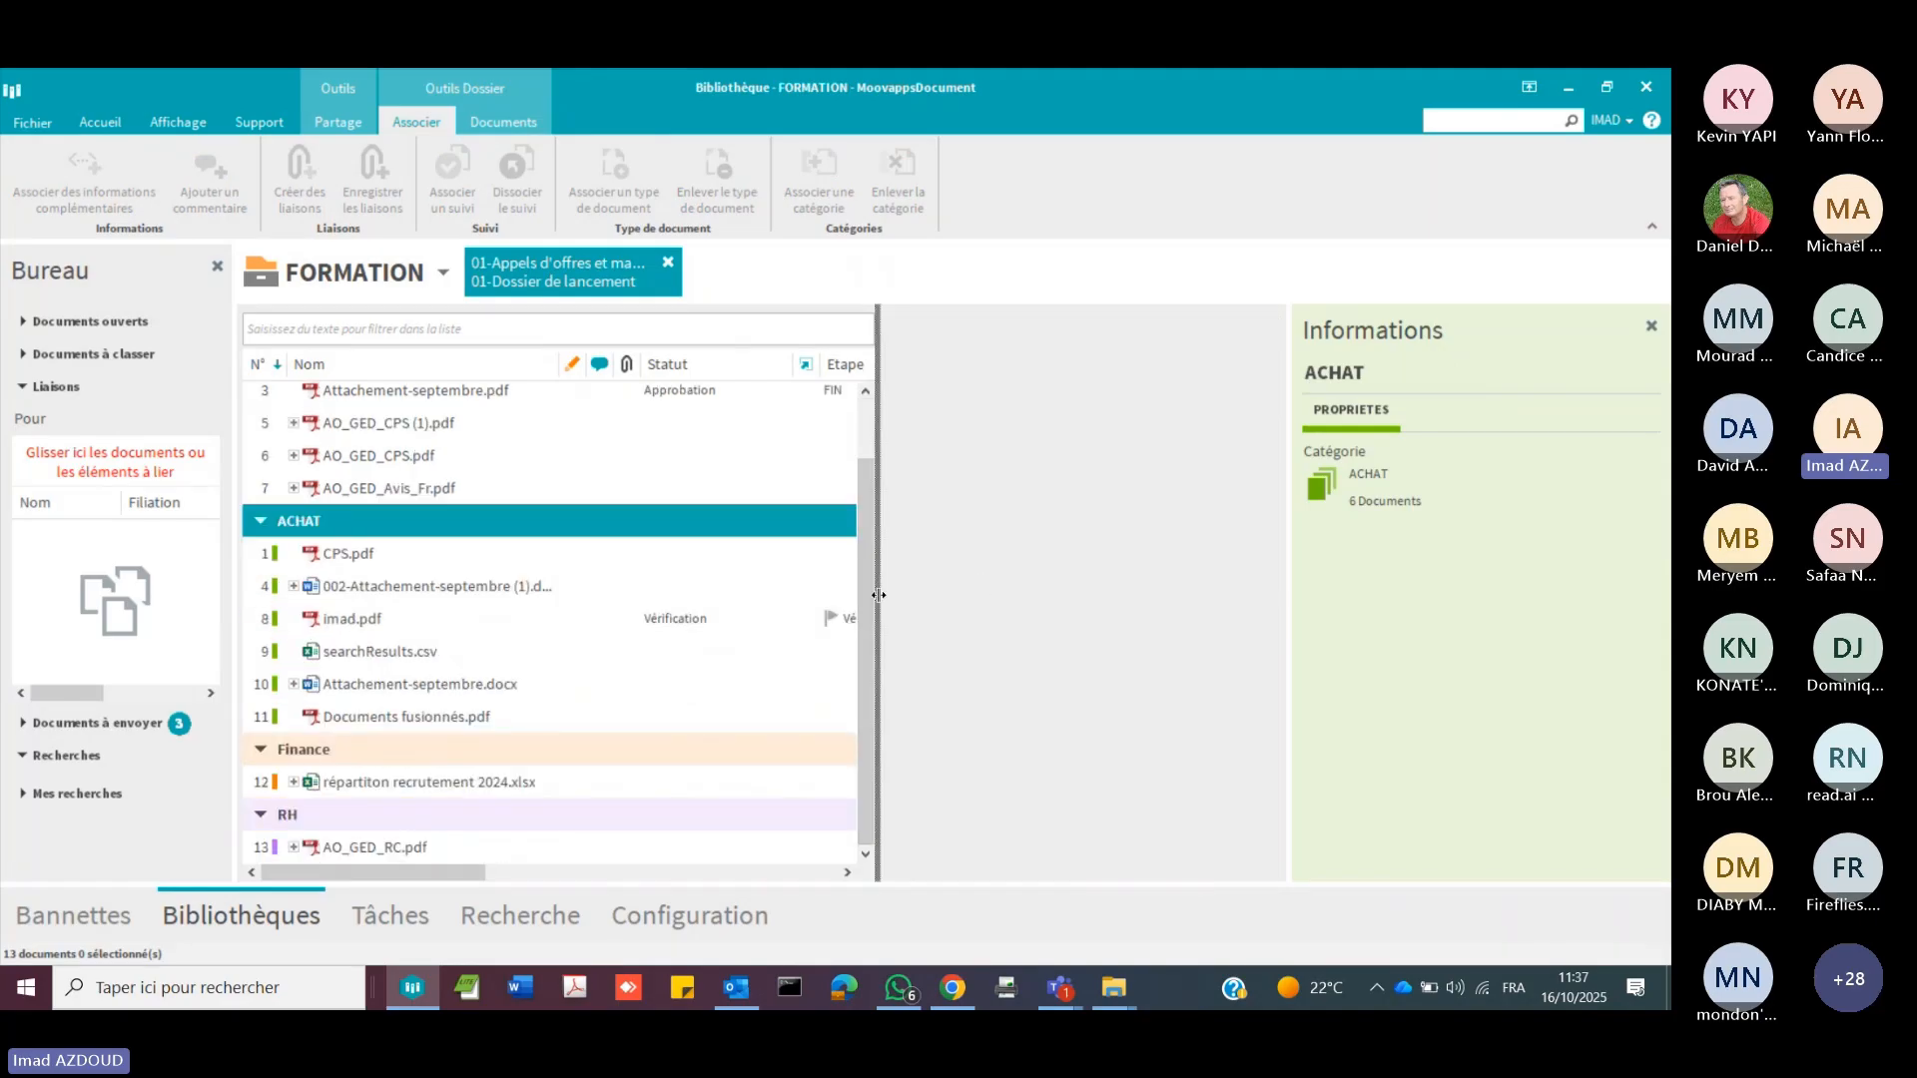
{"action": "left_click_drag", "start_coordinate": [878, 595], "coordinate": [1068, 625]}
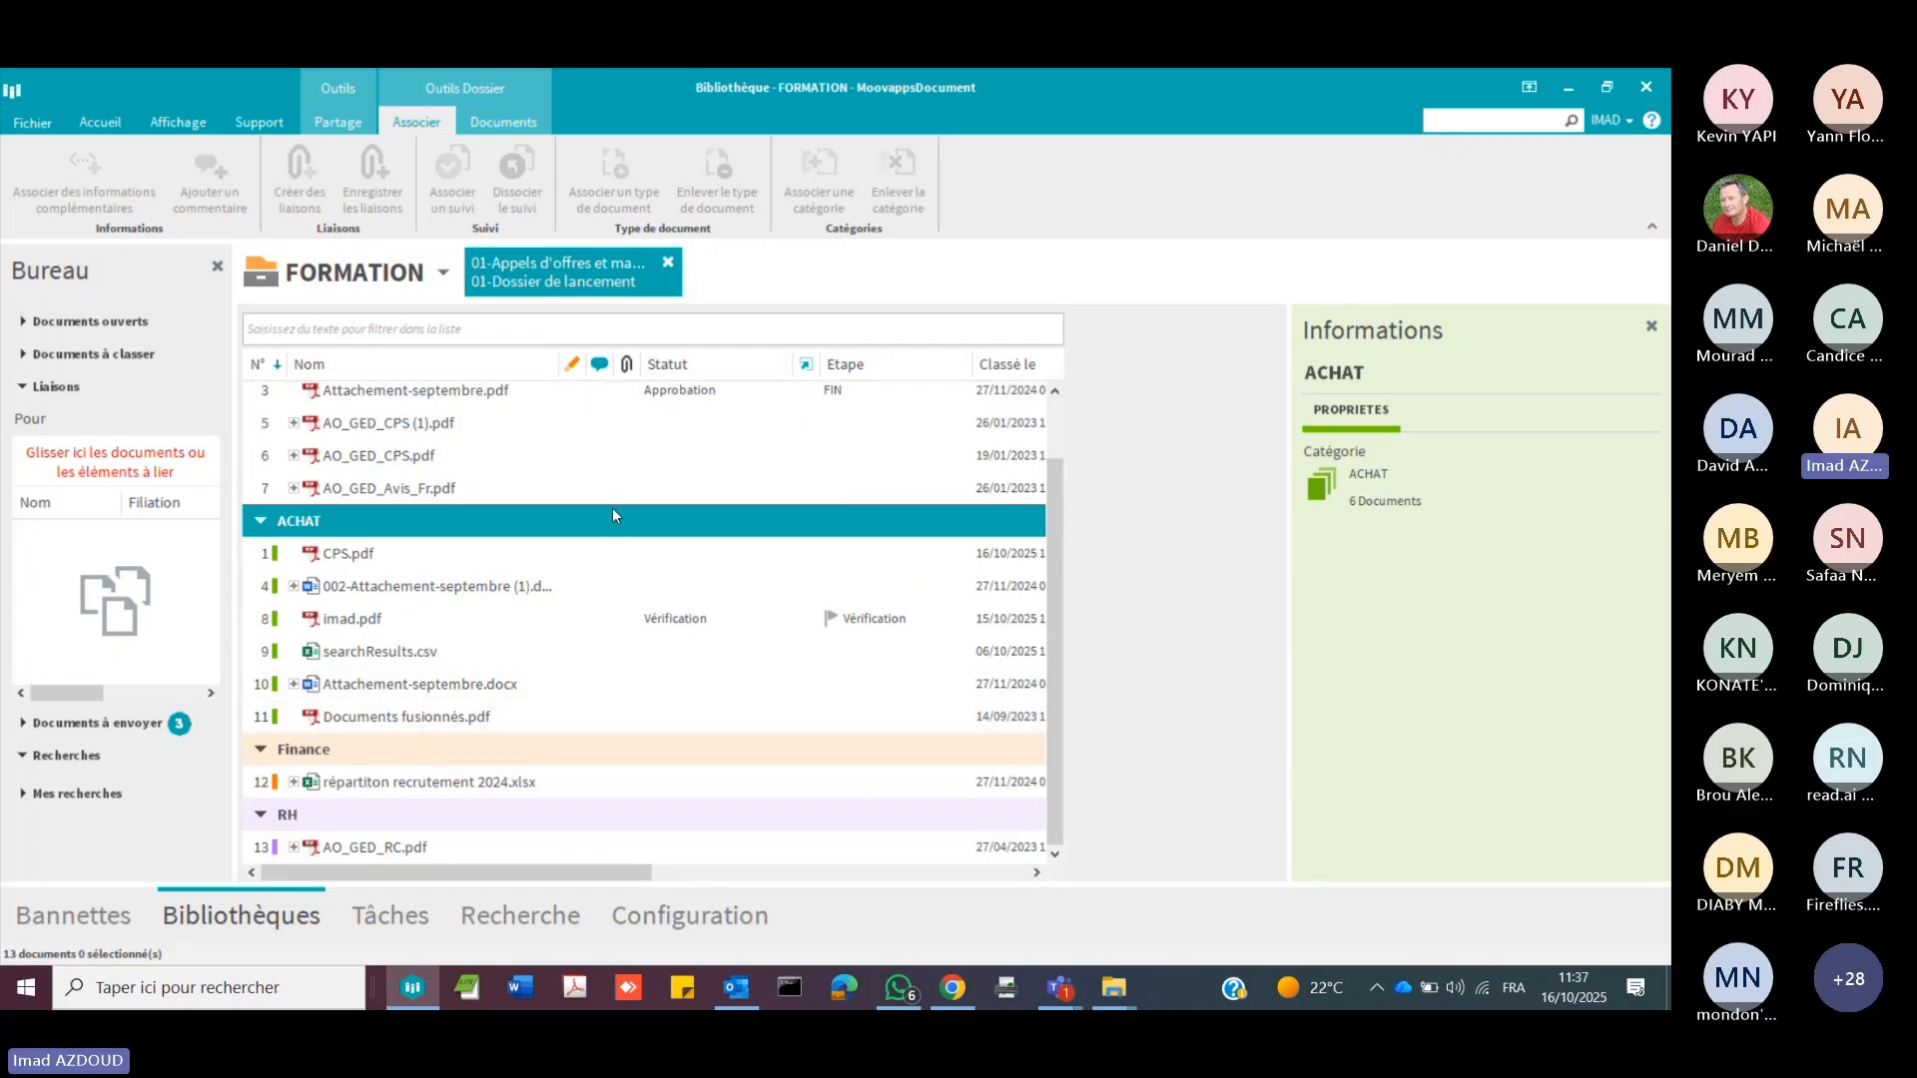
Step: Examine the Collaborateurs profile in the configuration and check the roles available, keeping Administration
{"action": "left_click", "coordinate": [644, 916]}
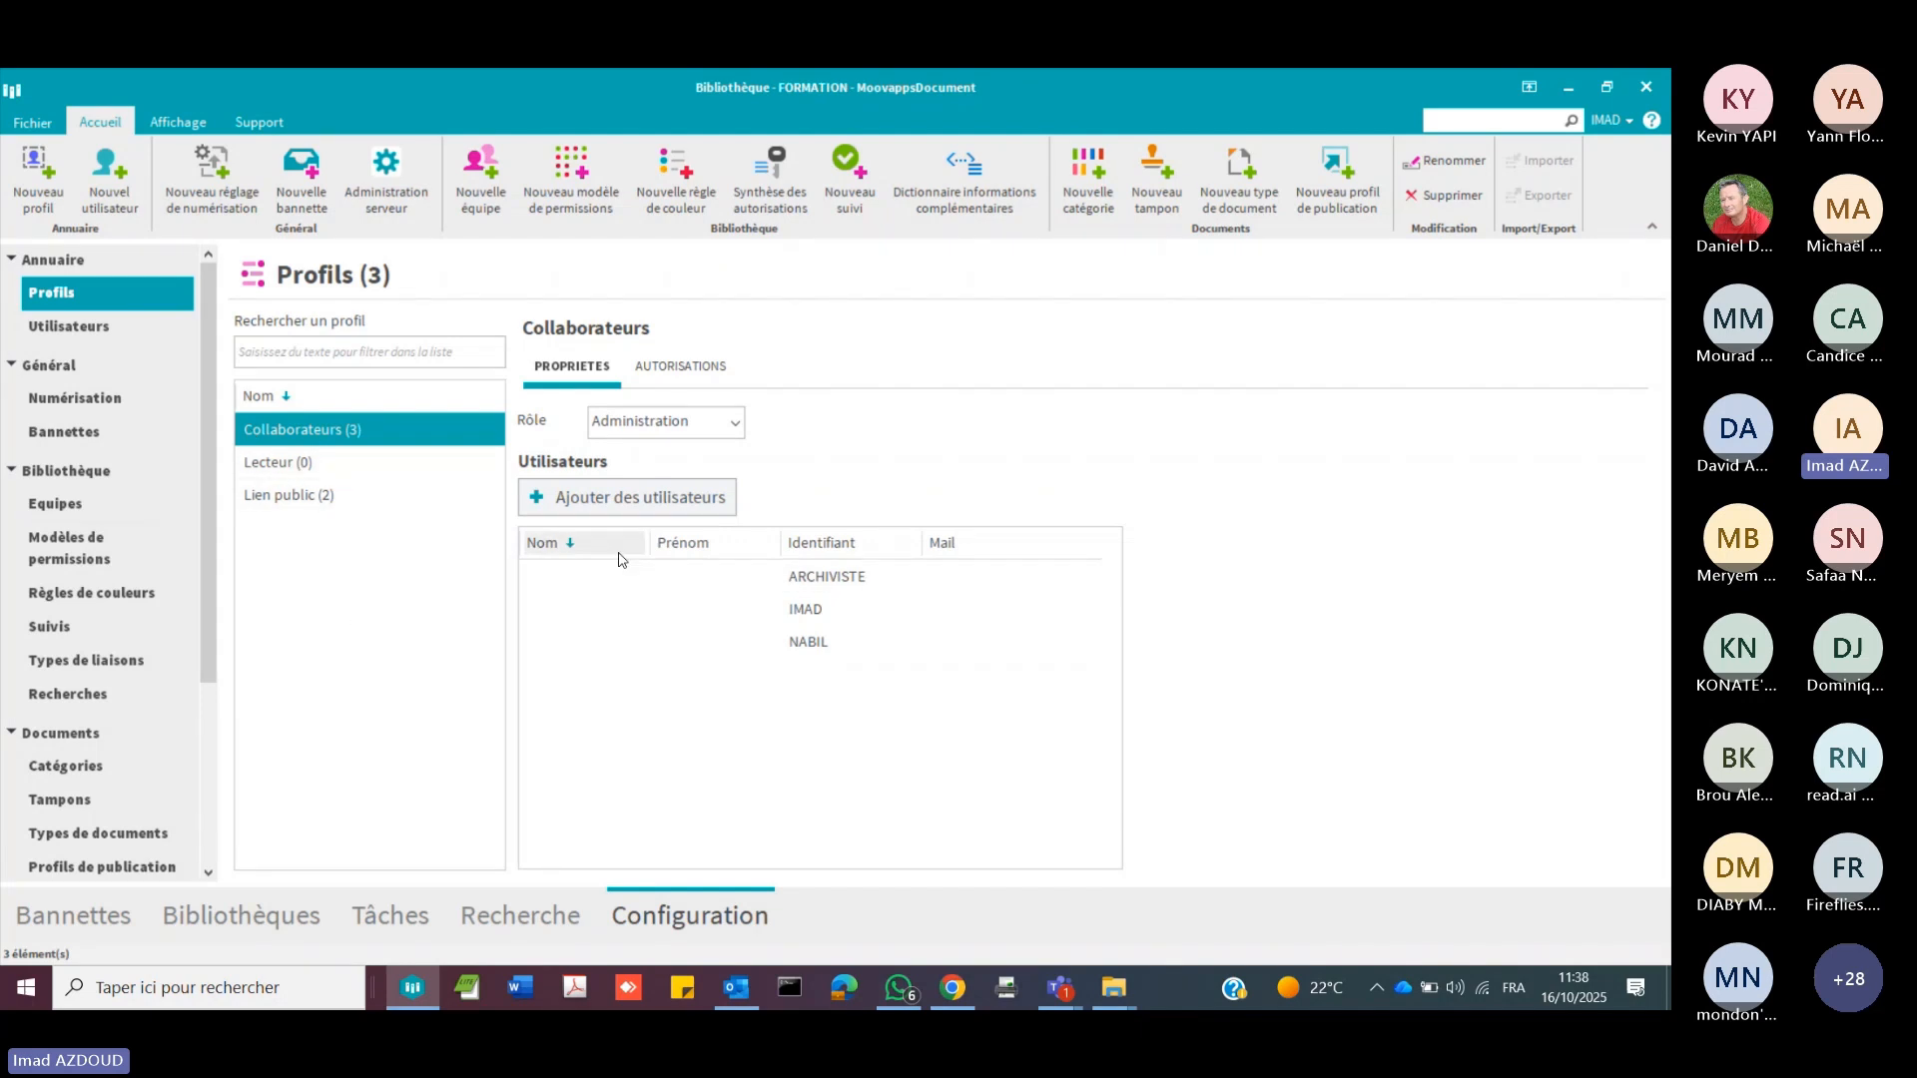
{"action": "left_click", "coordinate": [735, 422]}
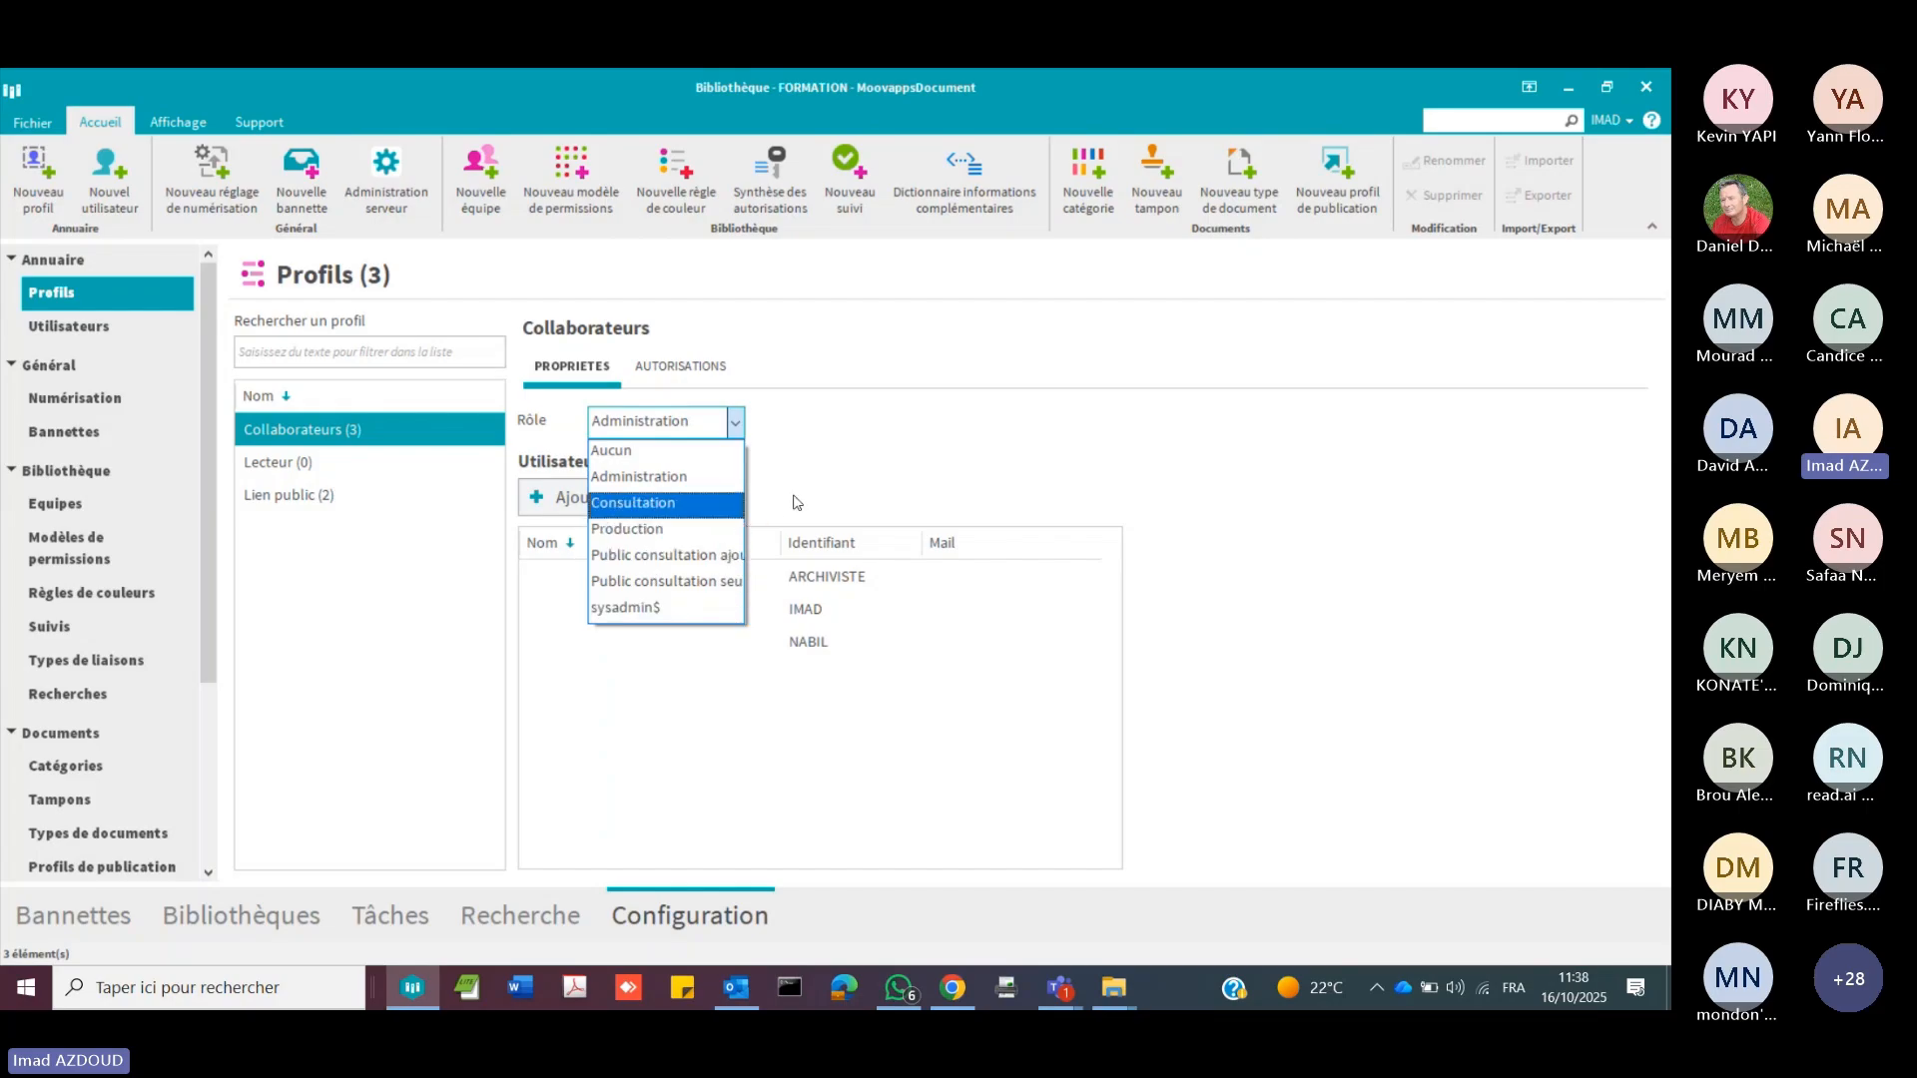
{"action": "left_click", "coordinate": [823, 480]}
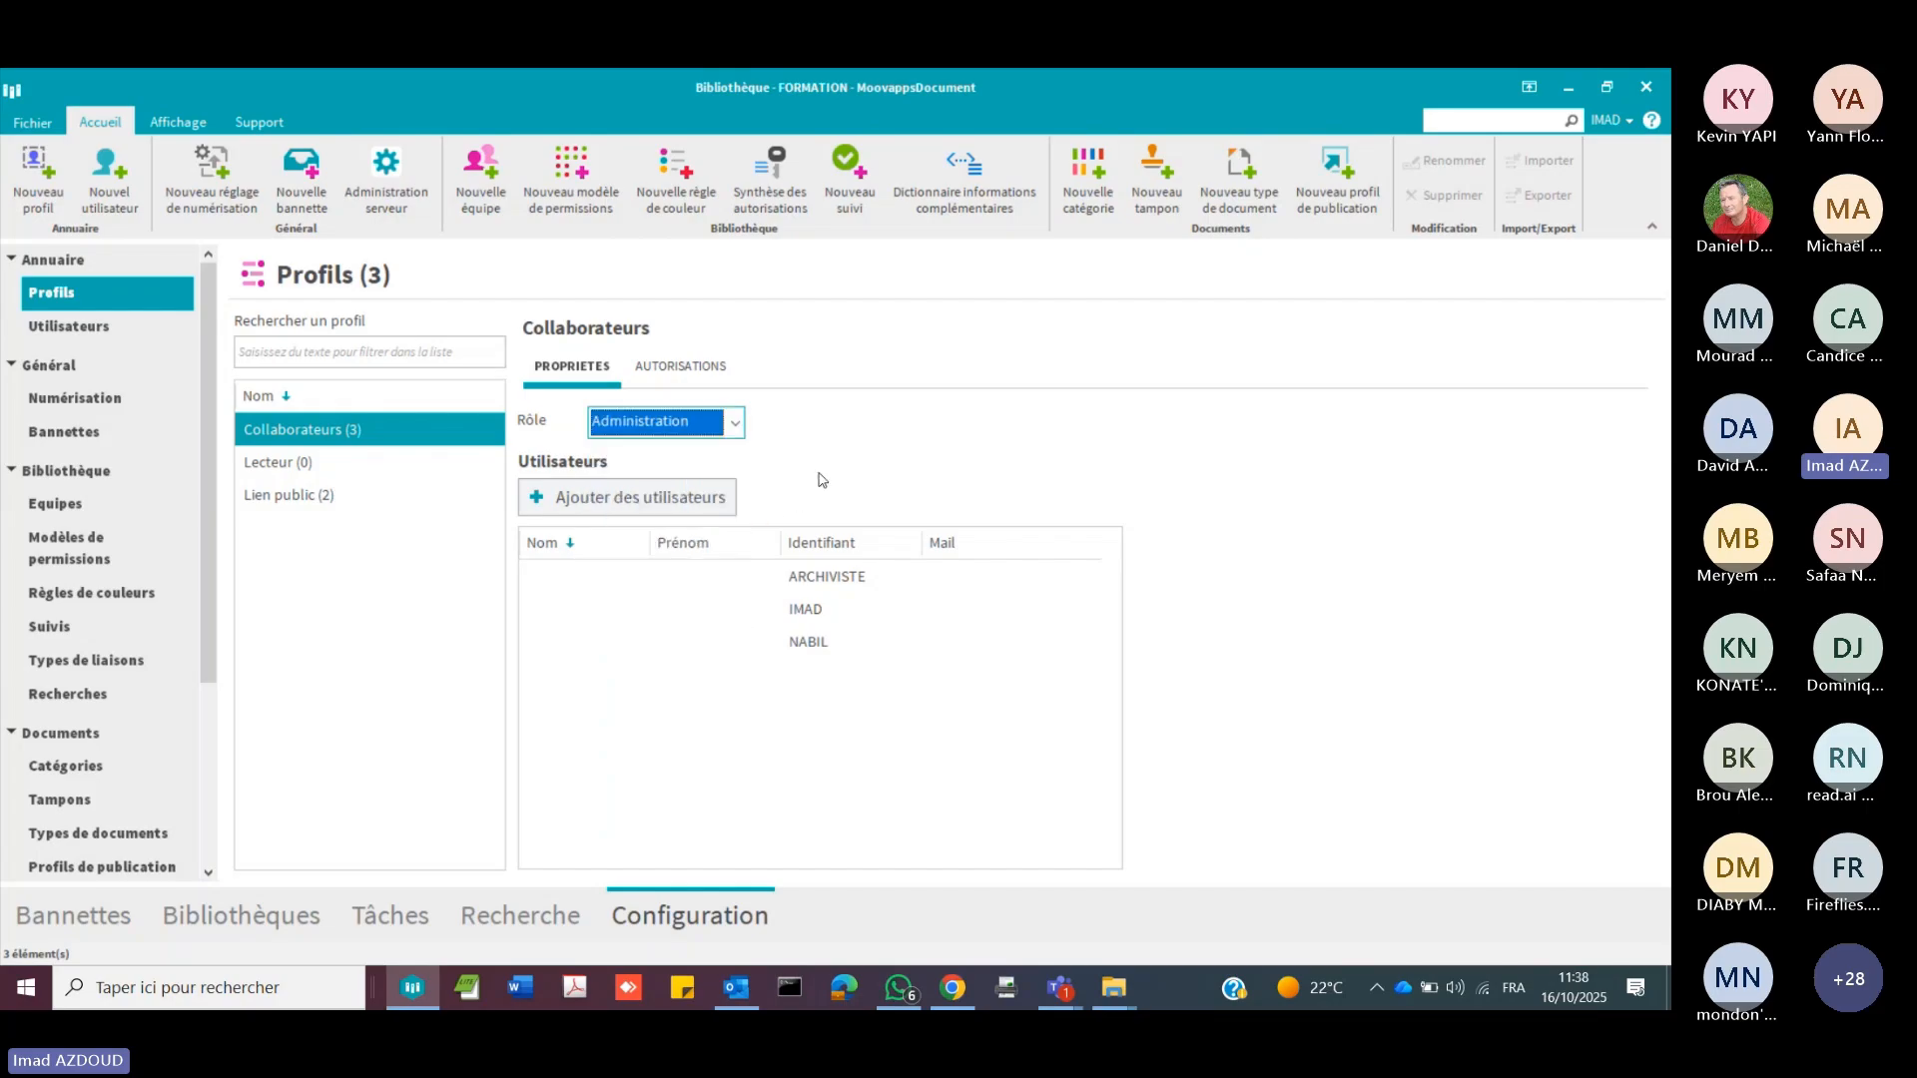
Step: Examine the ARCHIVISTE user record, including its authorisations and contact details, and check the available user types
{"action": "left_click", "coordinate": [99, 328]}
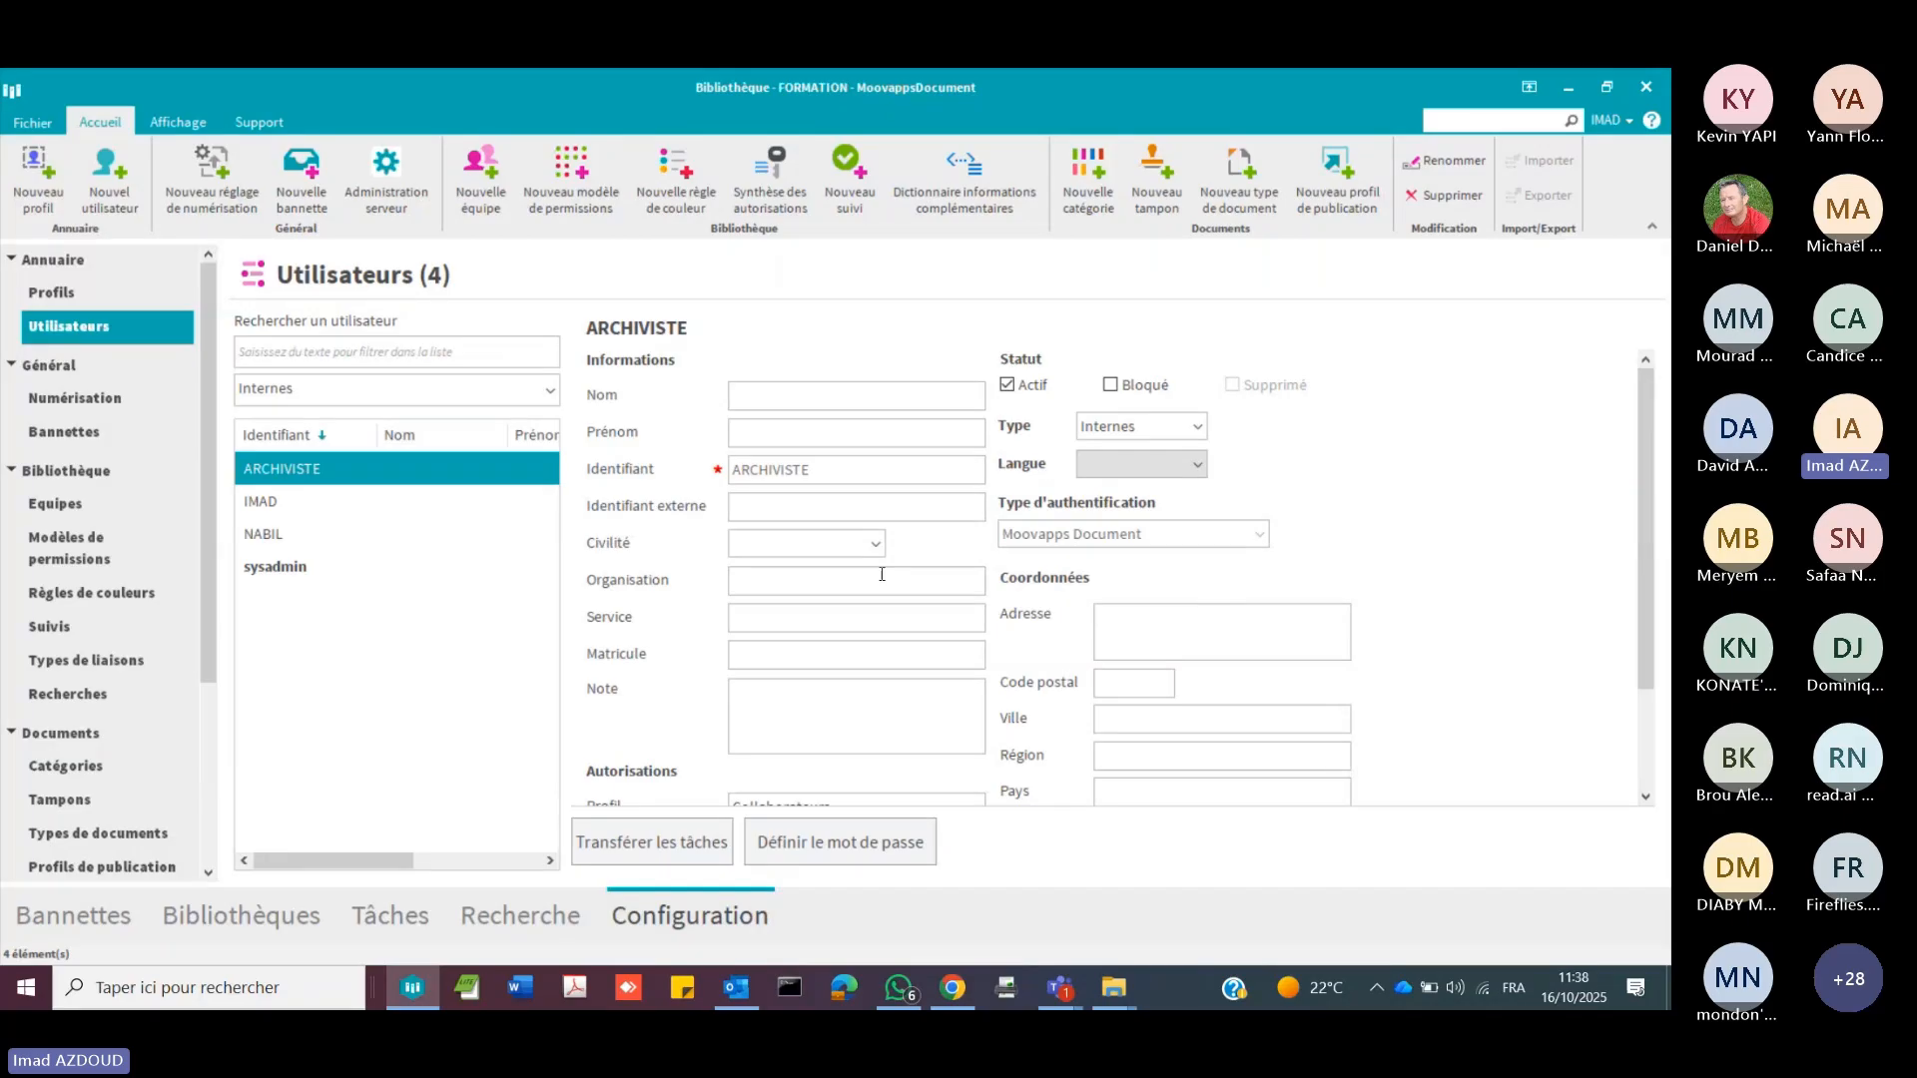
{"action": "scroll", "coordinate": [1024, 584], "scroll_direction": "down", "scroll_amount": 3}
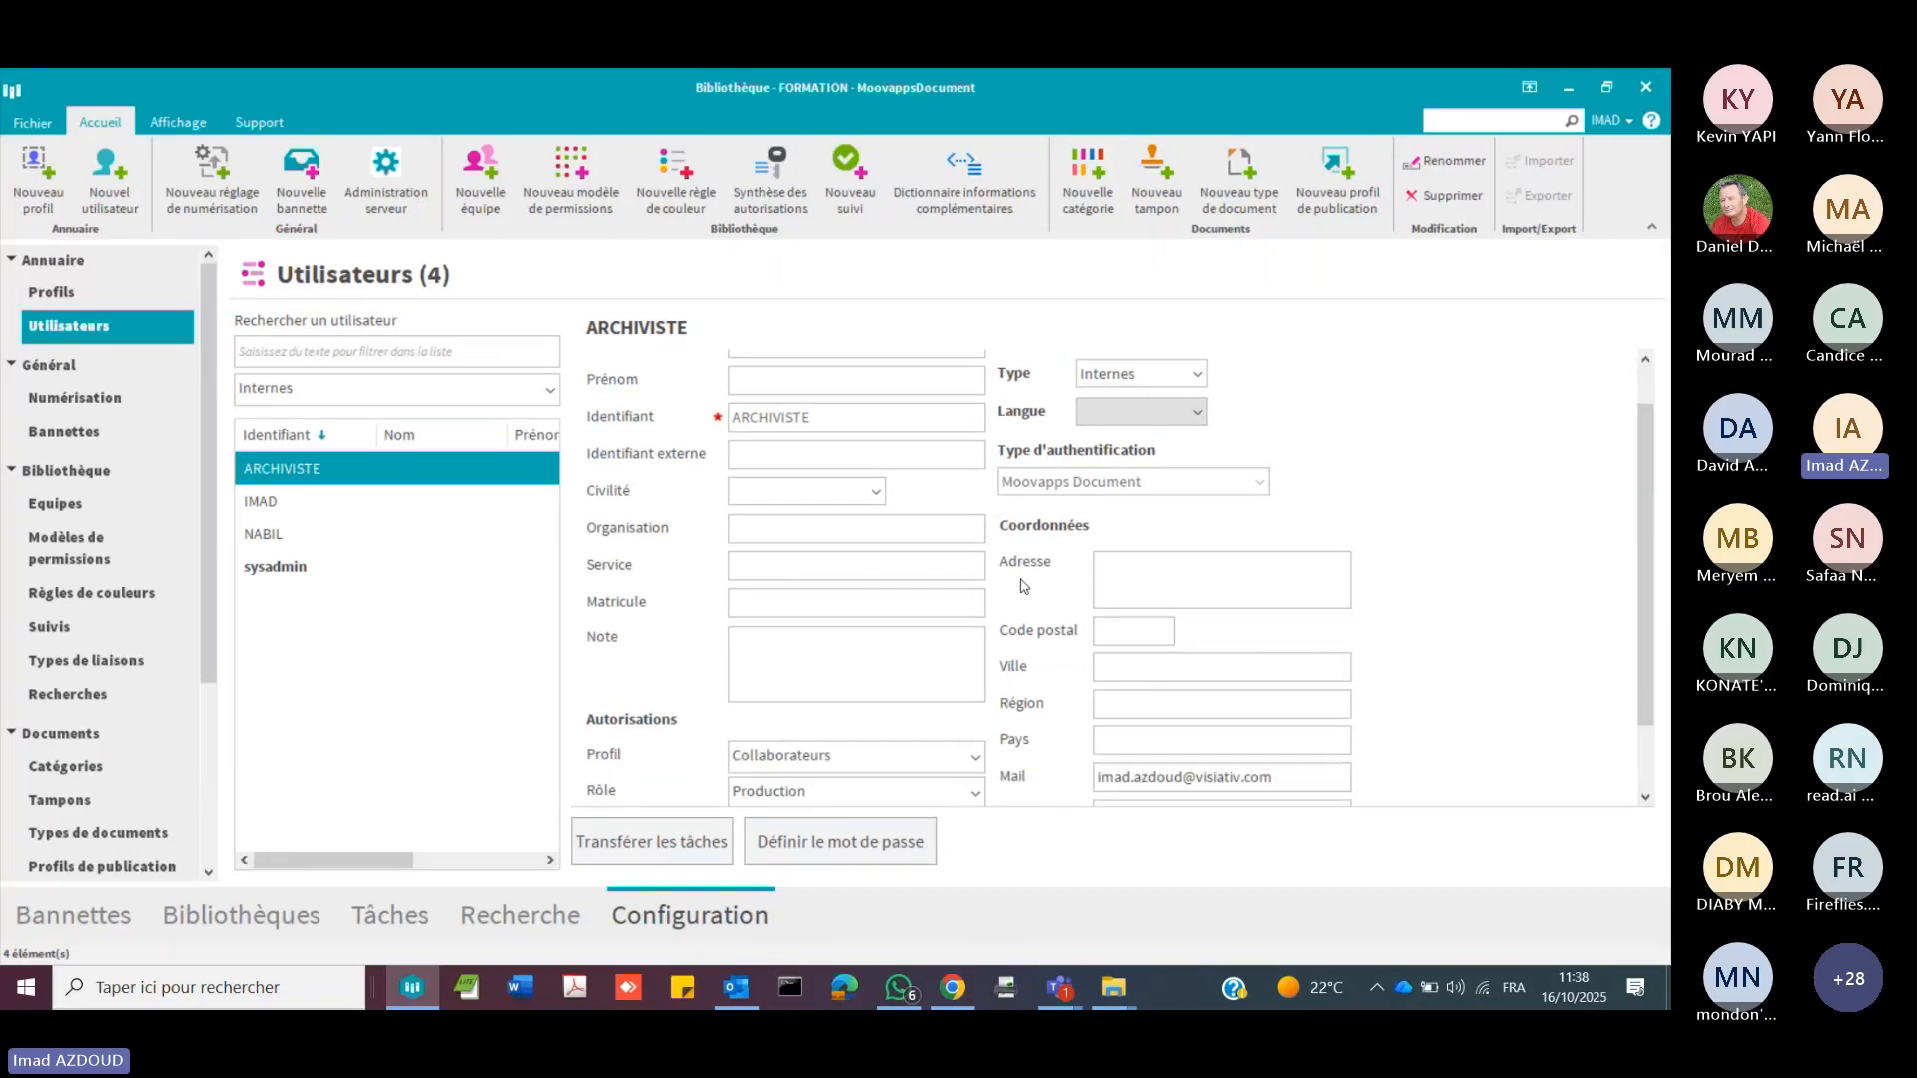
{"action": "scroll", "coordinate": [1023, 584], "scroll_direction": "up", "scroll_amount": 1}
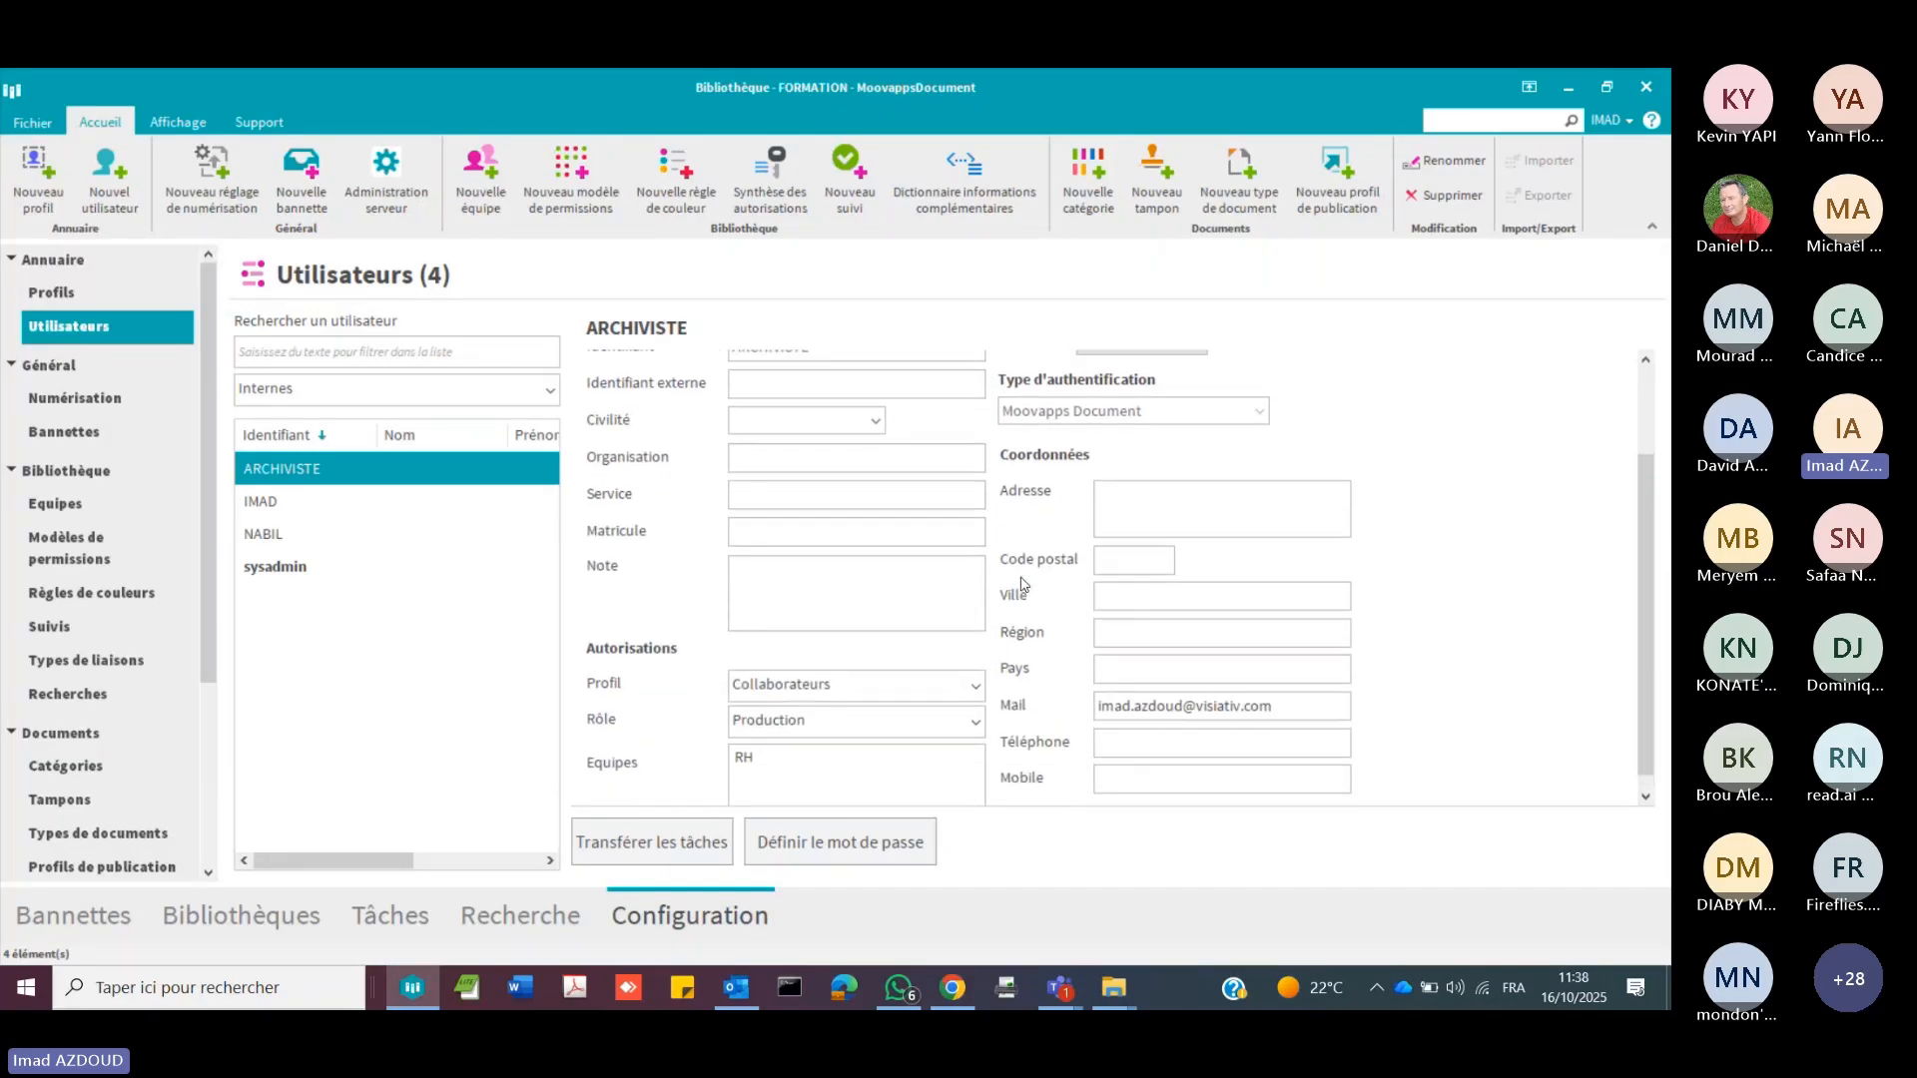
{"action": "scroll", "coordinate": [1021, 585], "scroll_direction": "up", "scroll_amount": 2}
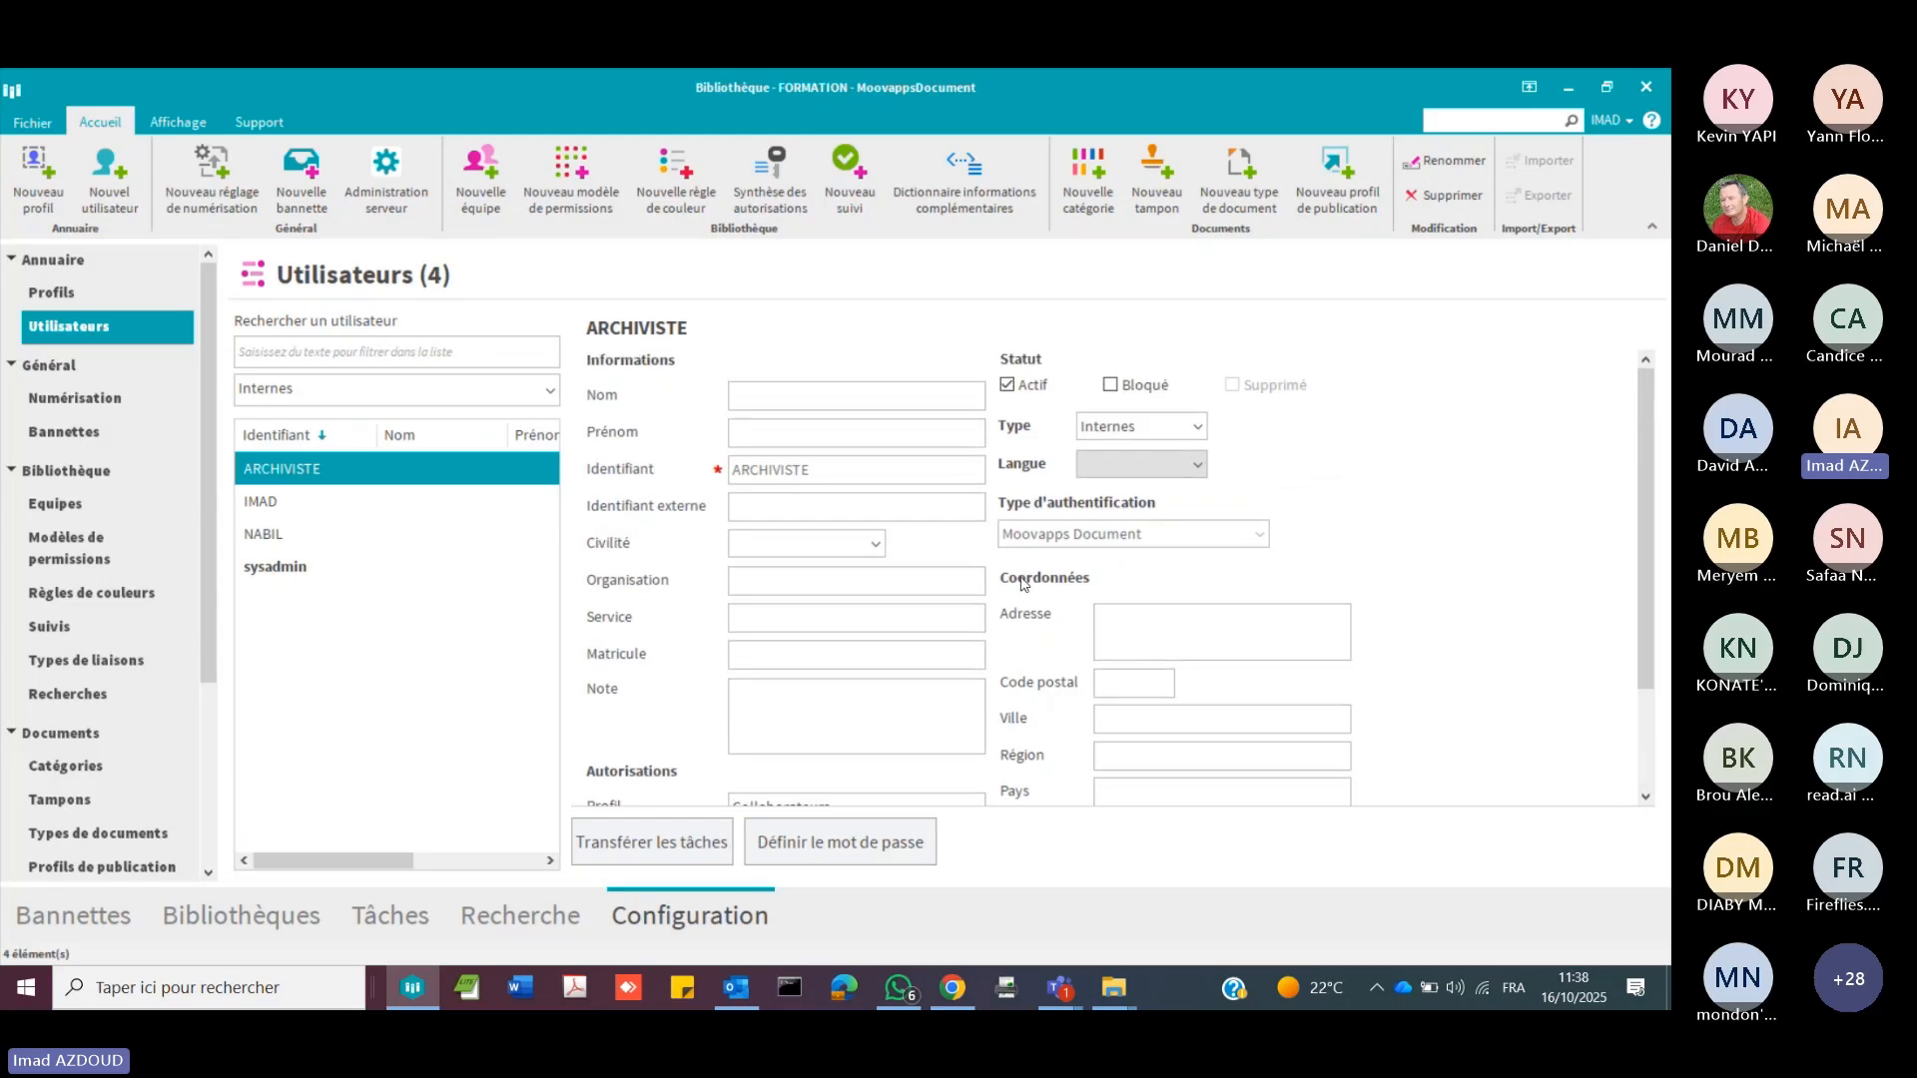
{"action": "left_click", "coordinate": [1186, 426]}
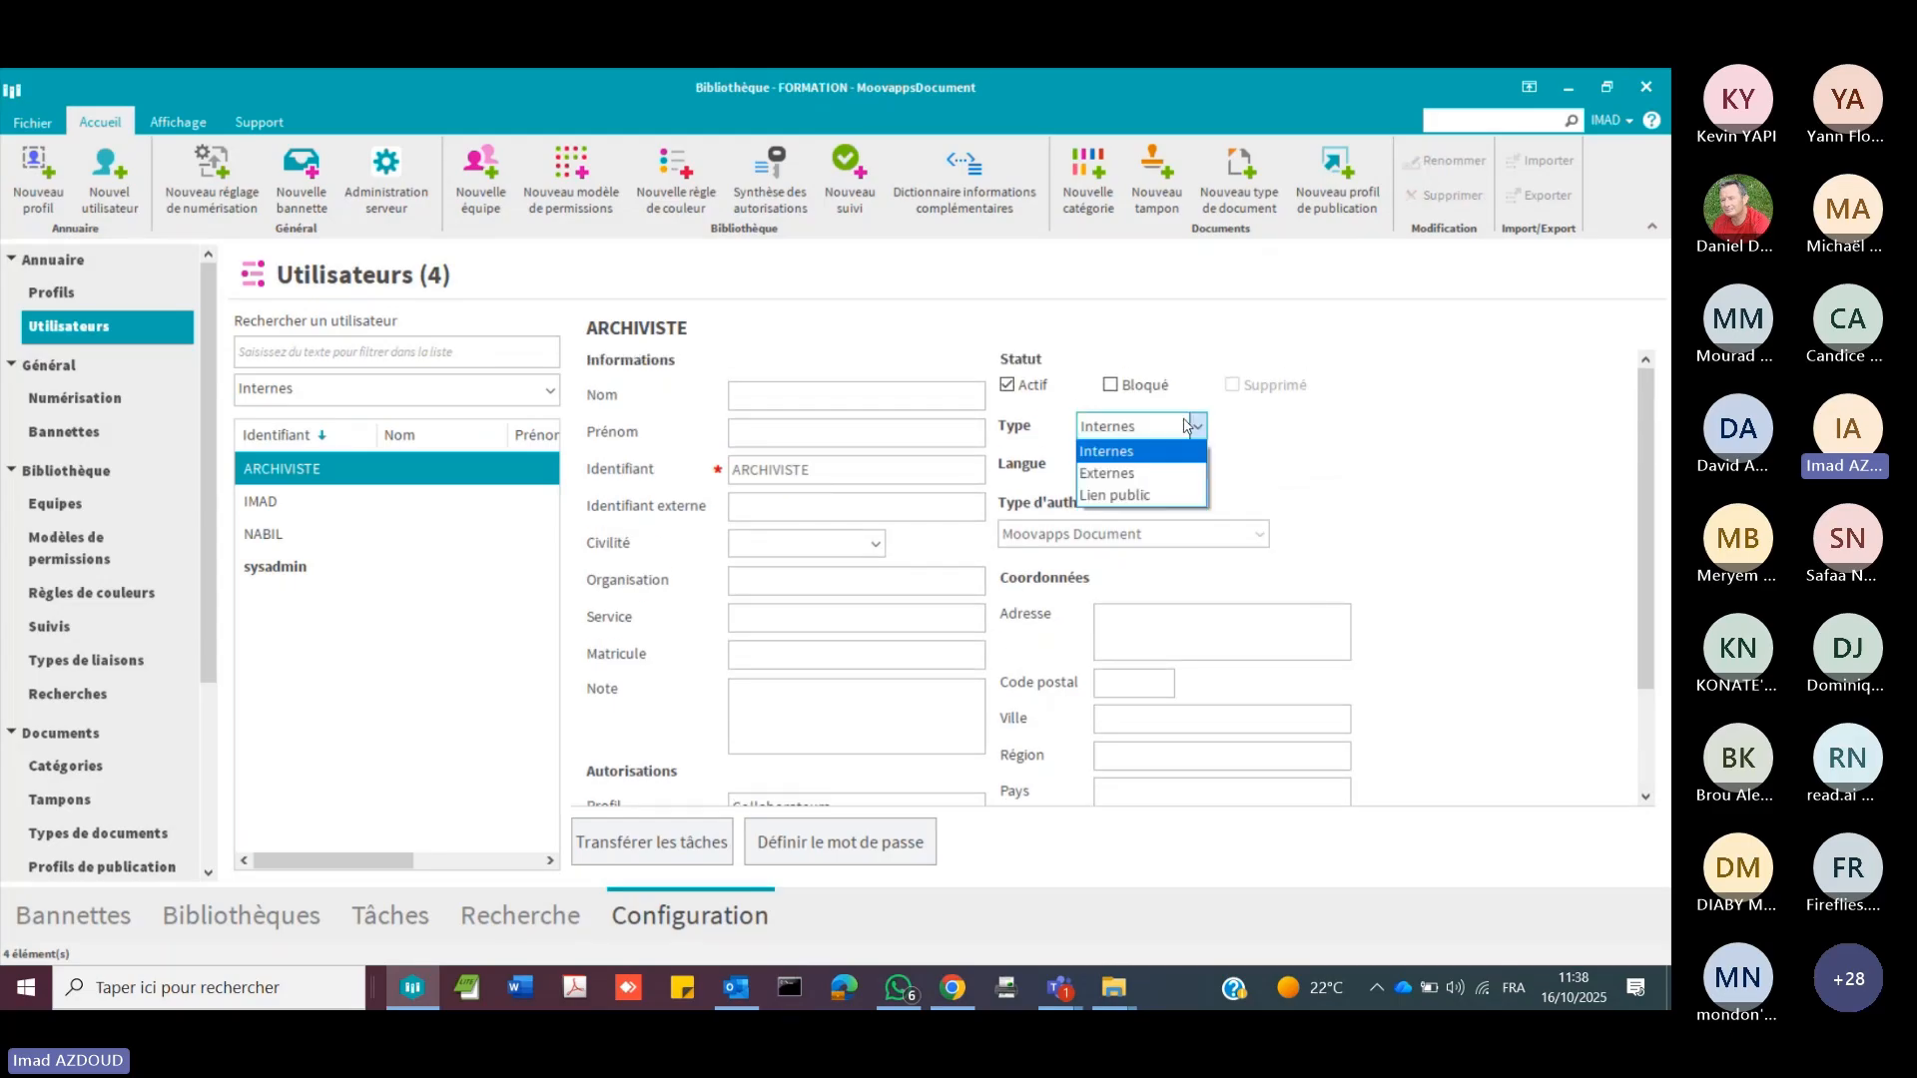
{"action": "left_click", "coordinate": [1401, 442]}
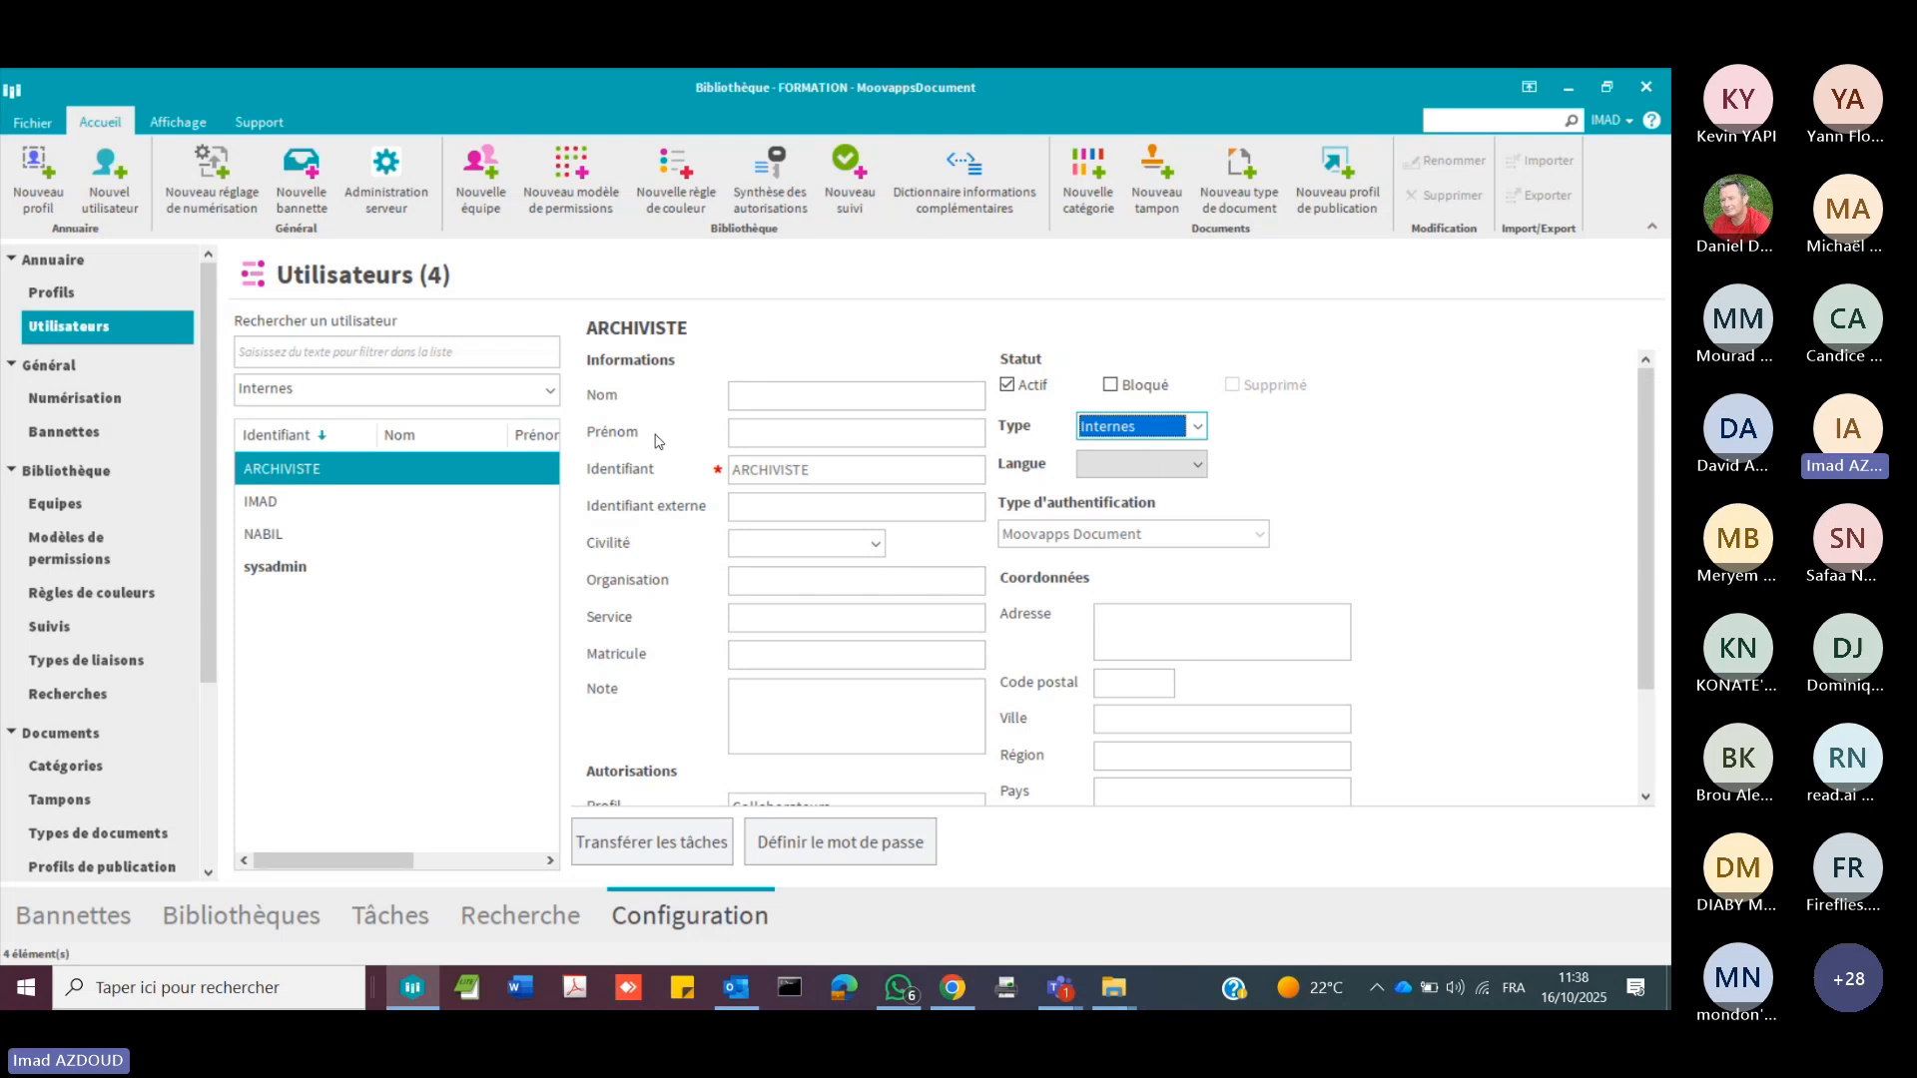
Step: Inspect the scanne listing scanning configuration and check the scanner interface choices offered in Ma bannette
{"action": "left_click", "coordinate": [60, 393]}
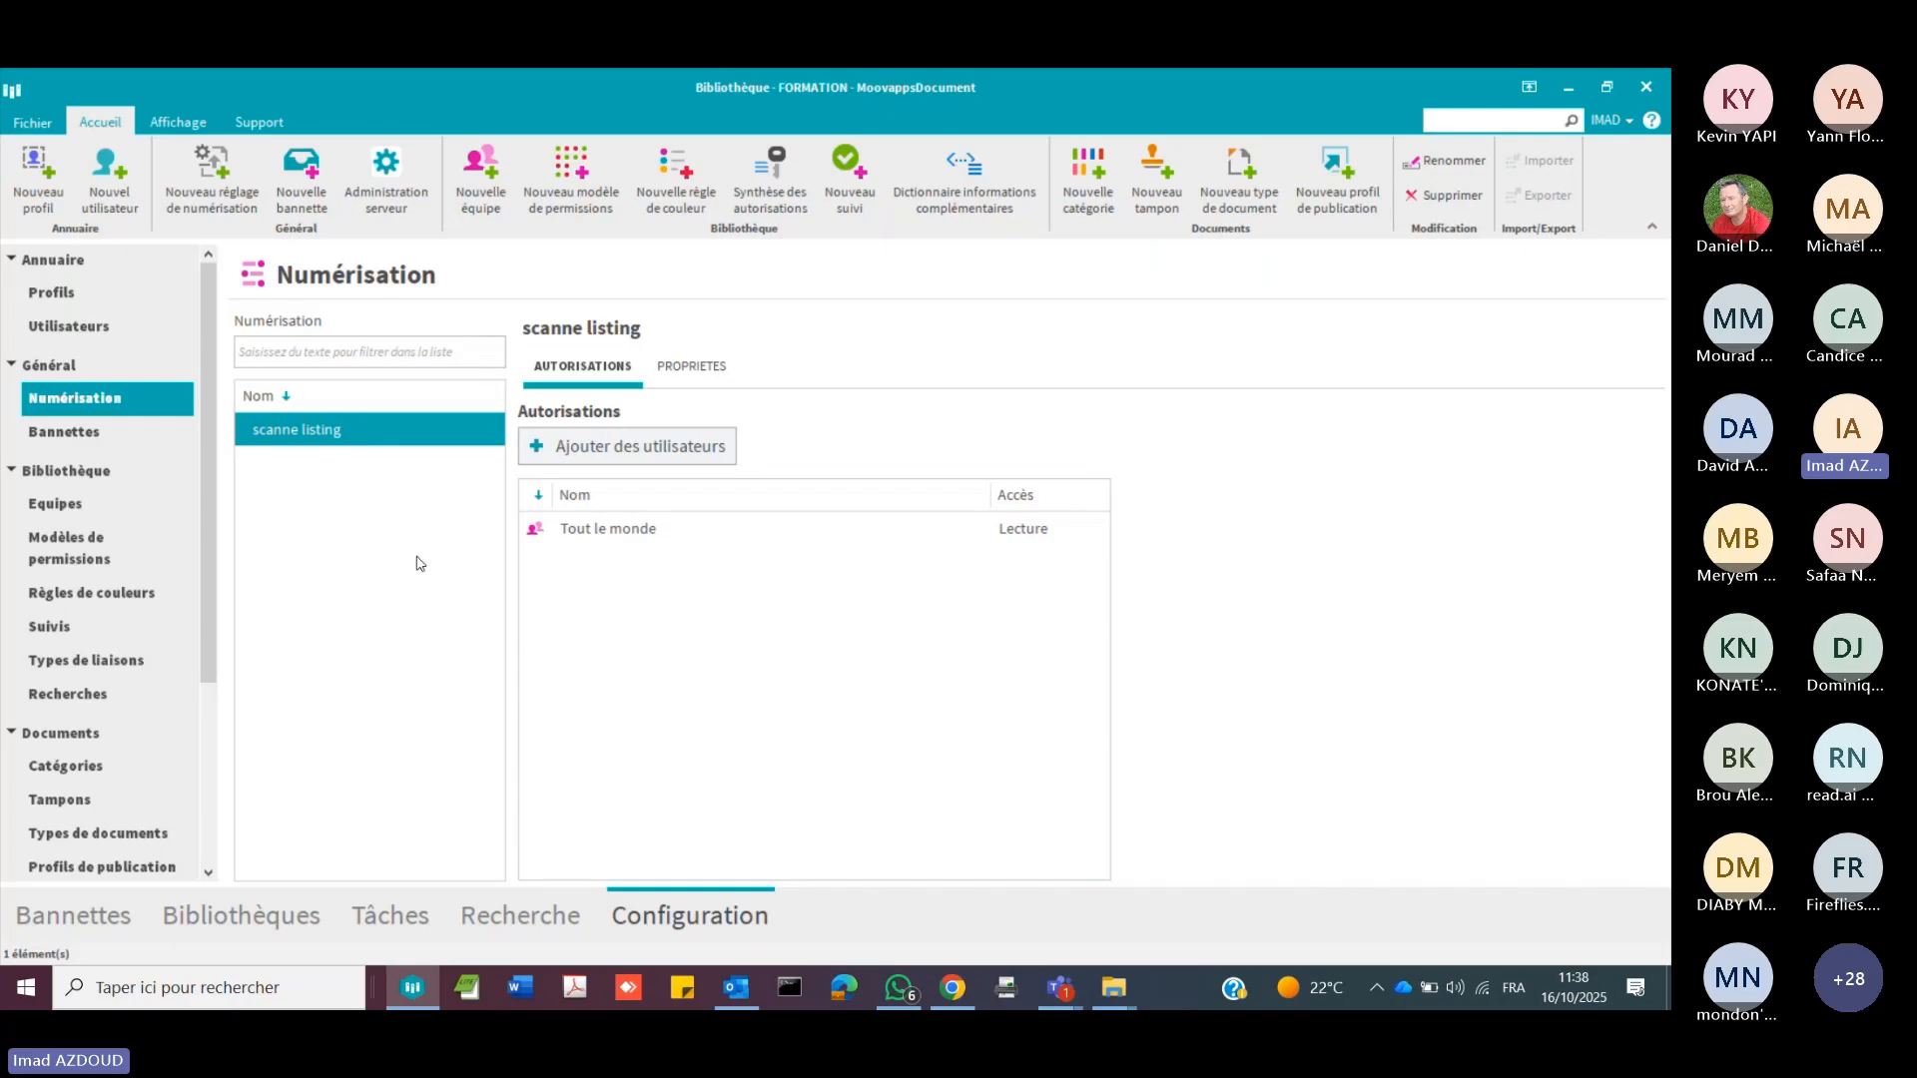
{"action": "left_click", "coordinate": [110, 919]}
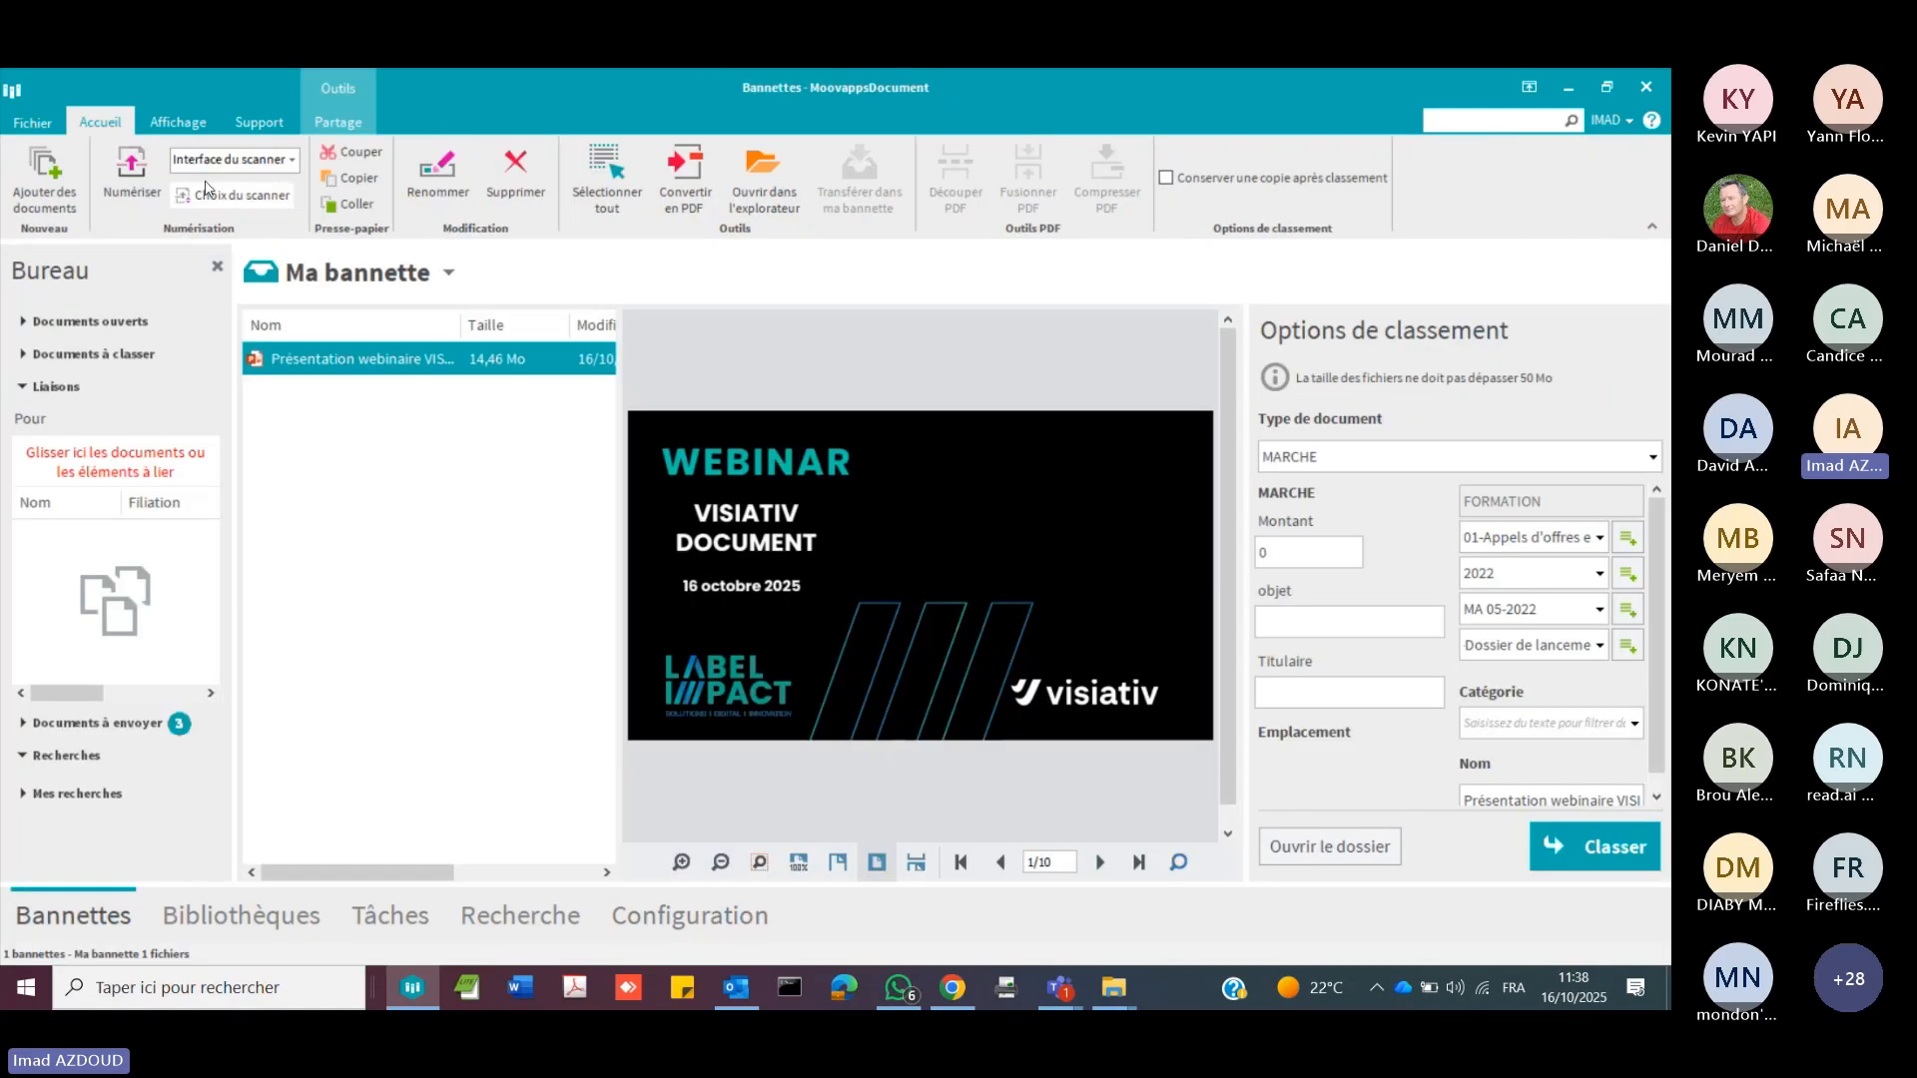
{"action": "left_click", "coordinate": [292, 161]}
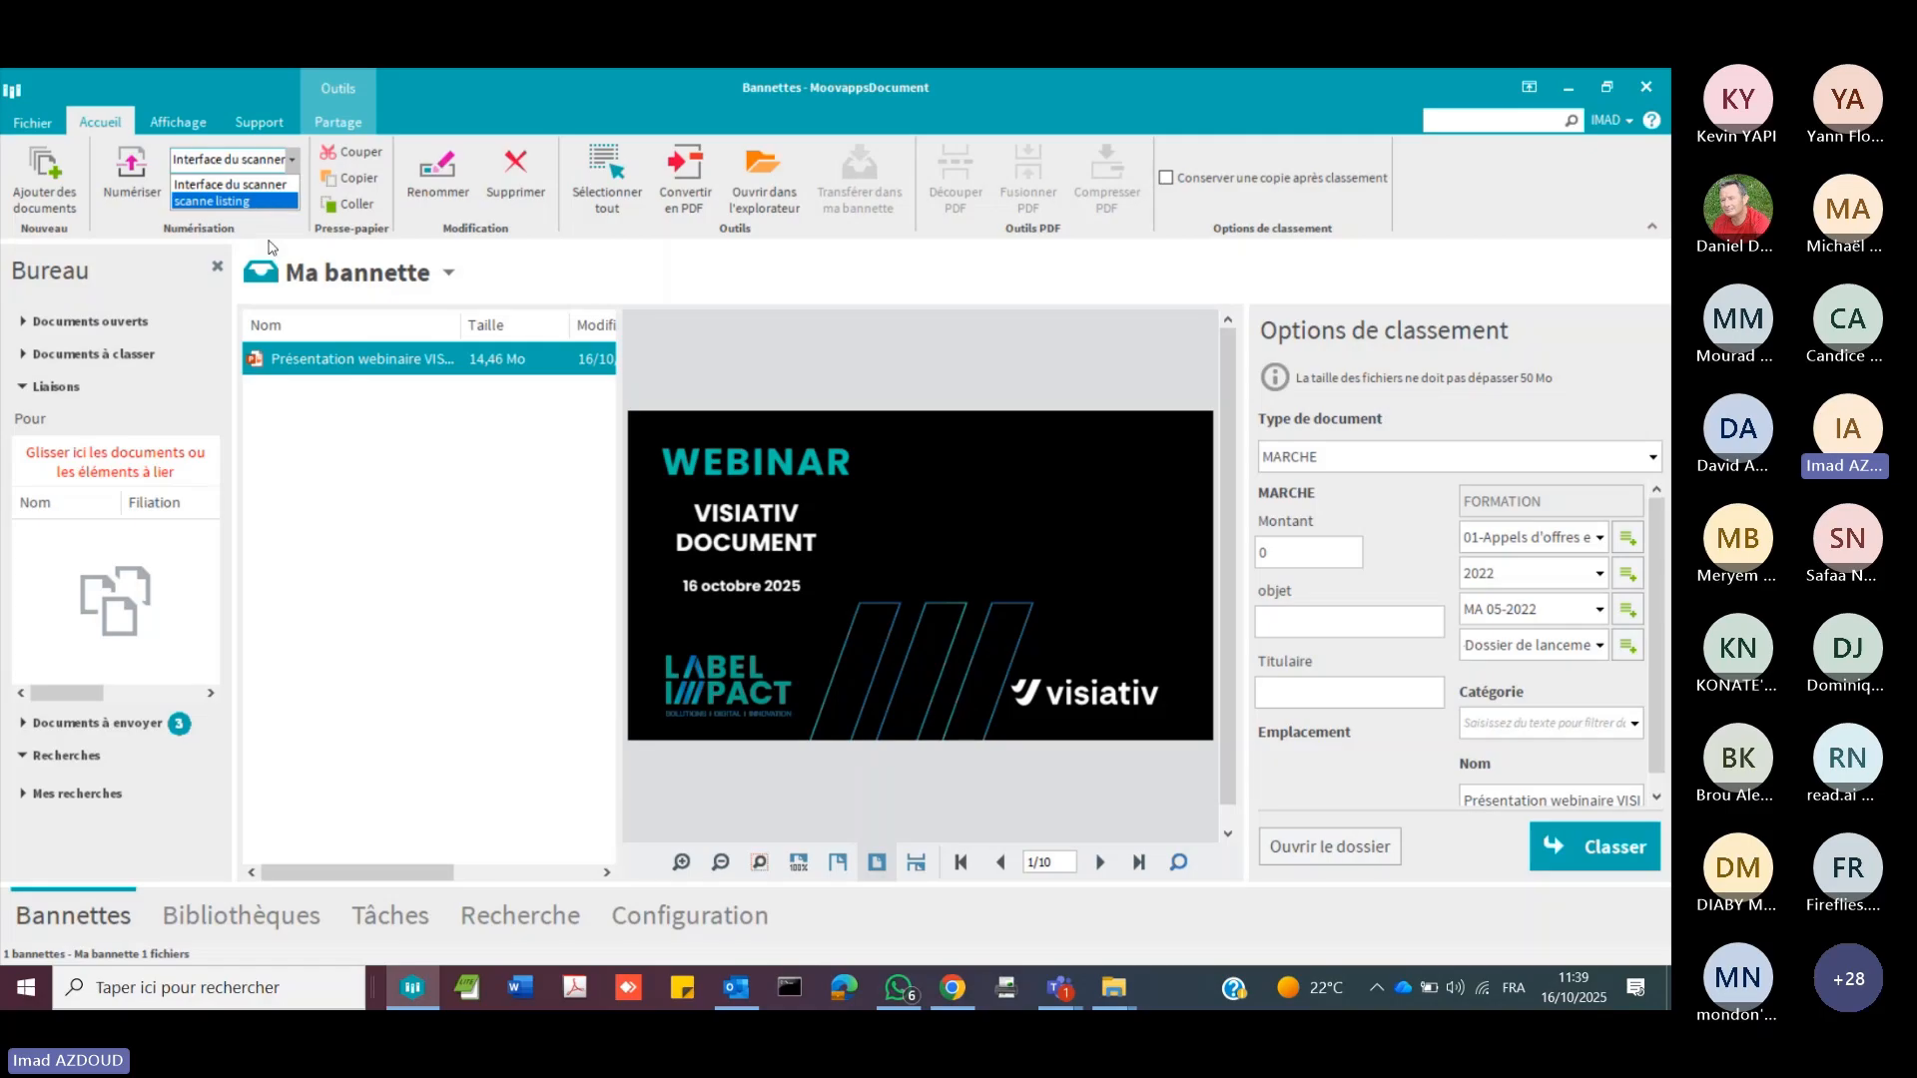
{"action": "left_click", "coordinate": [456, 508]}
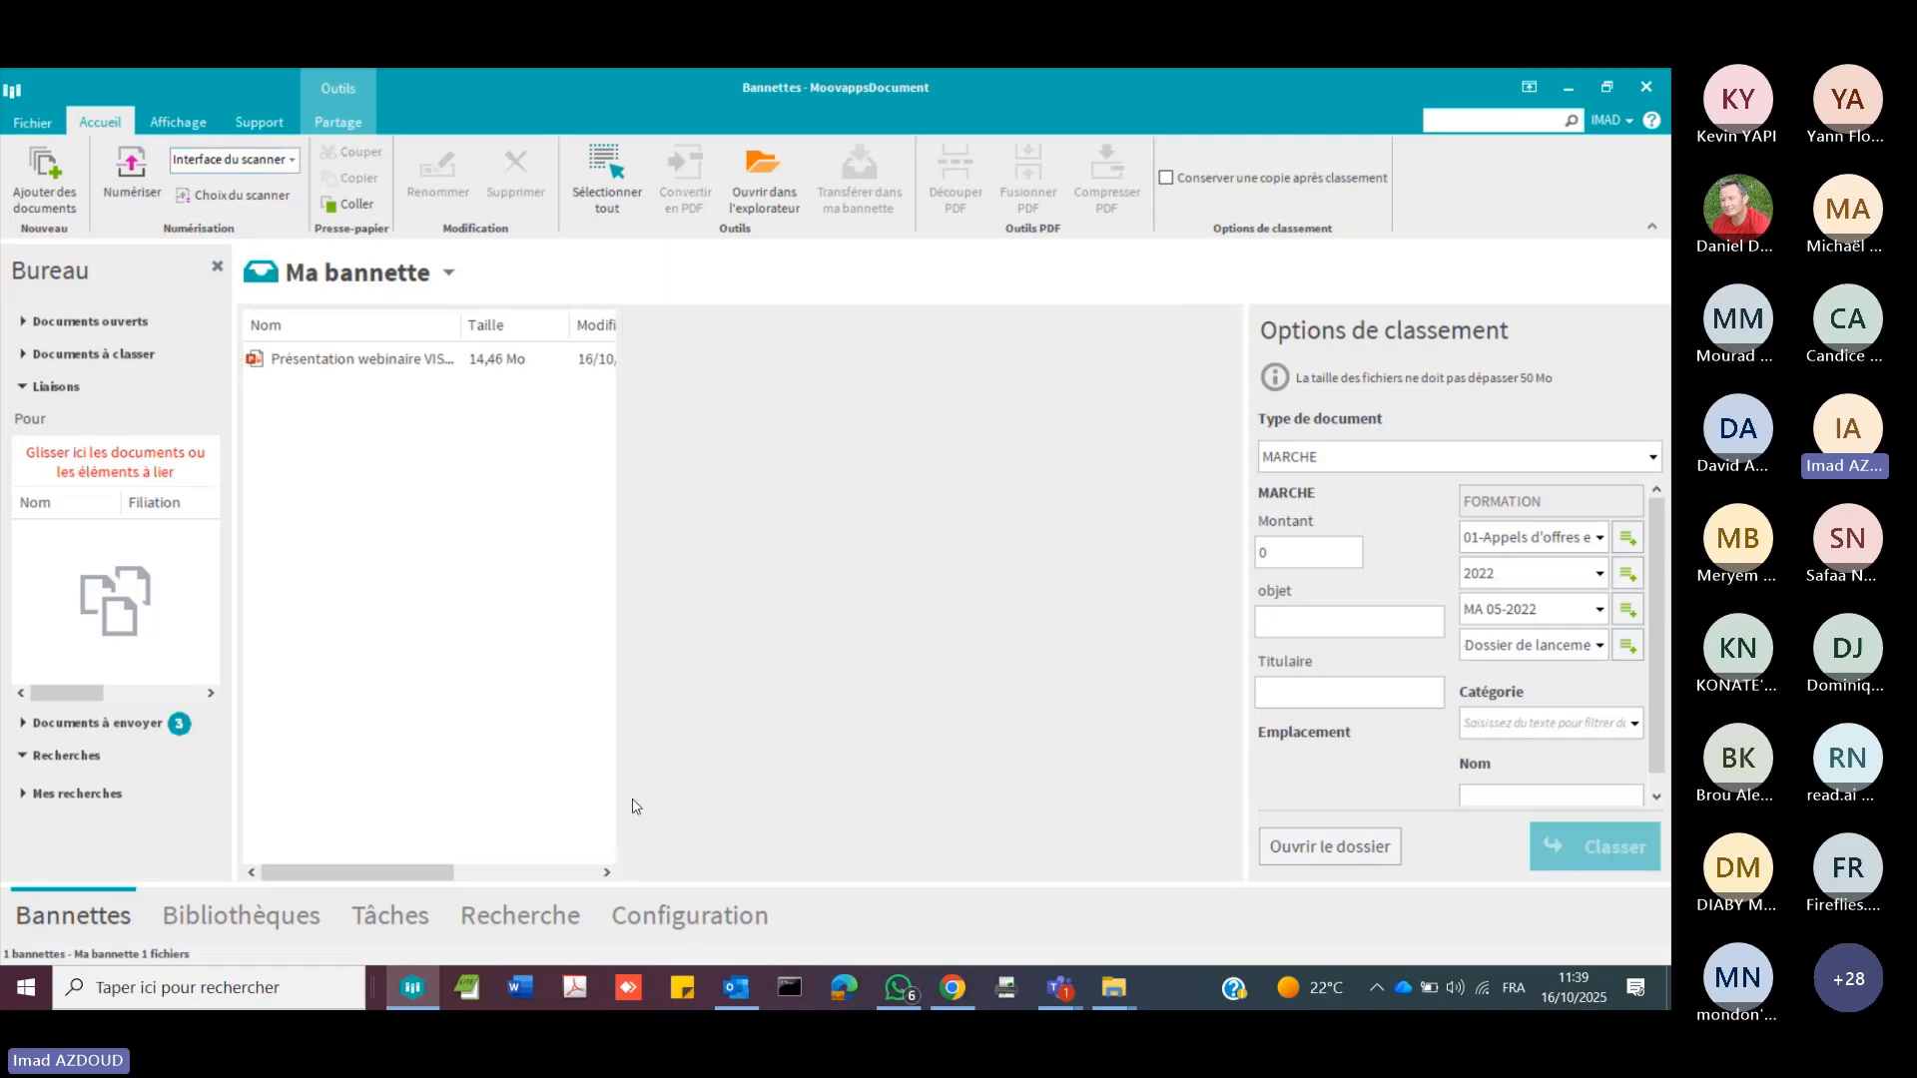
Step: Return to the configuration and examine the Bannettes settings and the TEST colour rule of the FORMATION library
{"action": "left_click", "coordinate": [675, 932]}
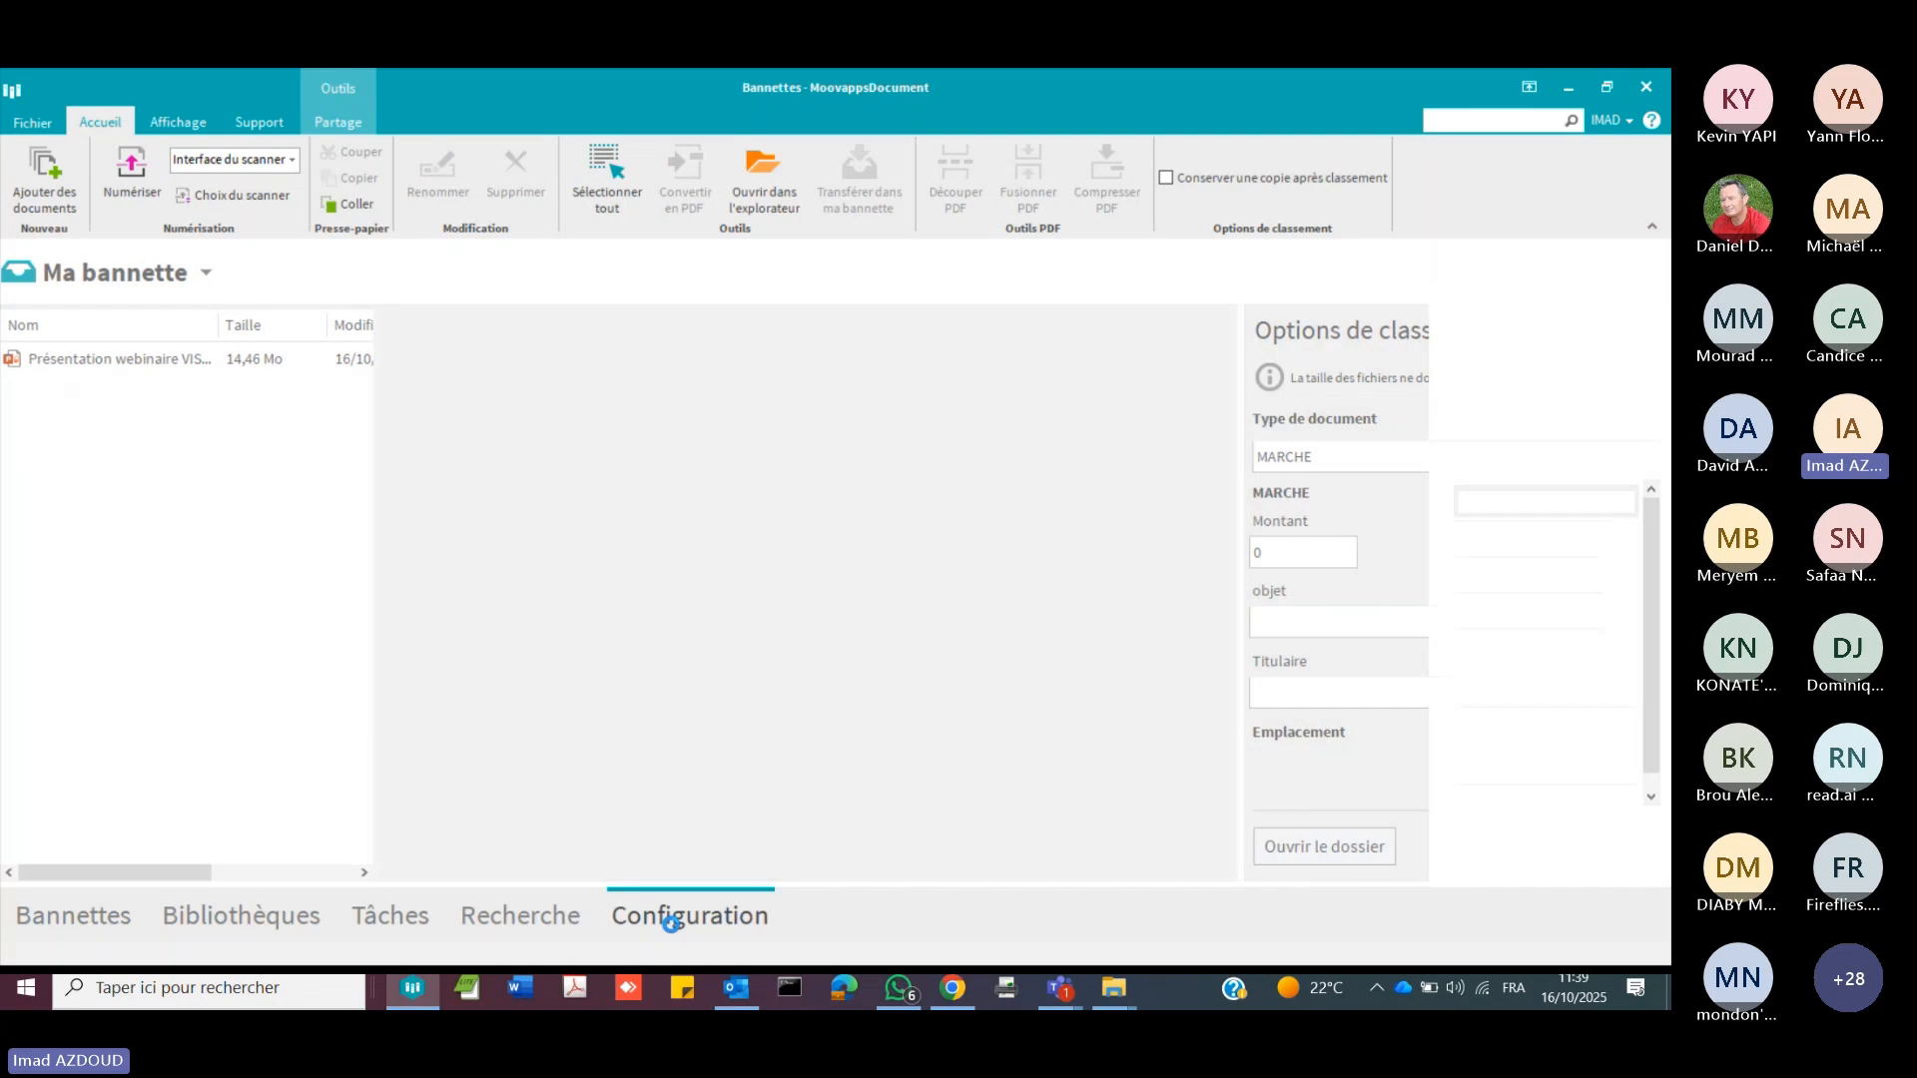
{"action": "left_click", "coordinate": [101, 435]}
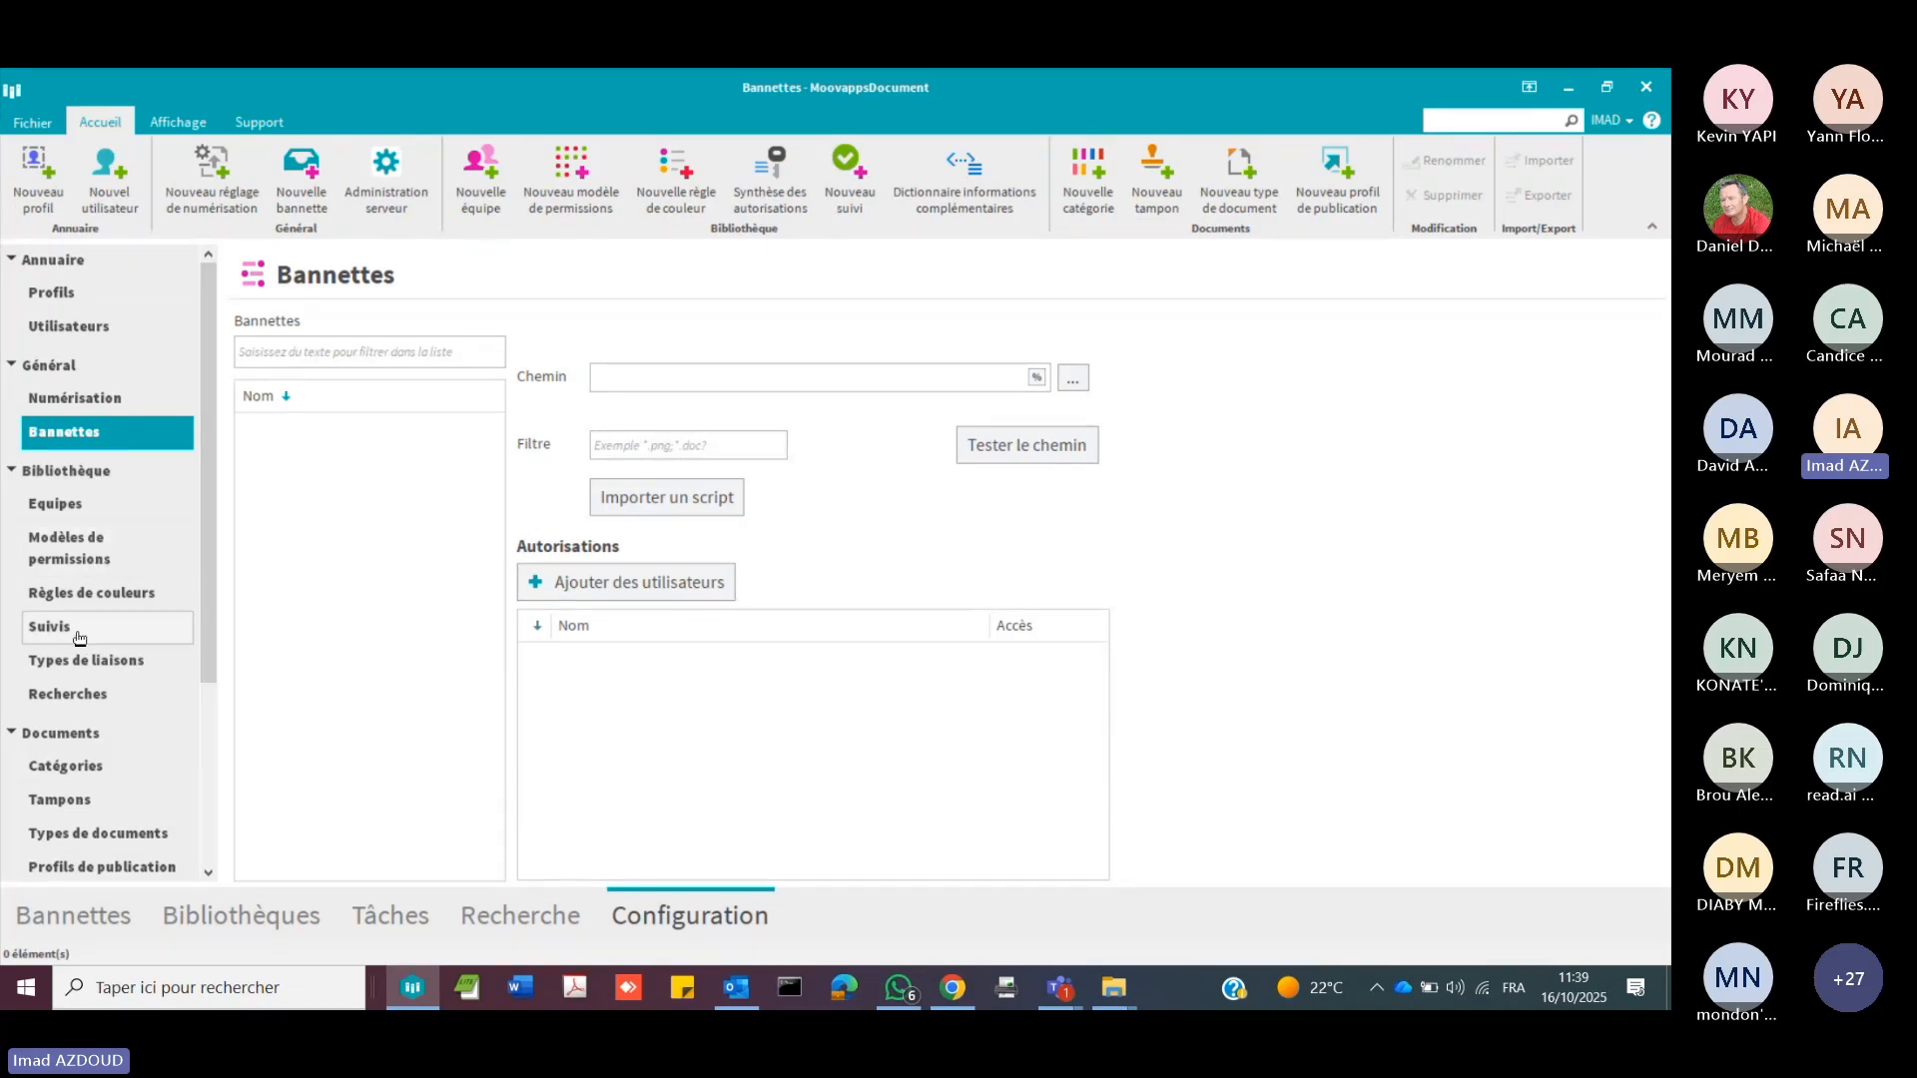
{"action": "left_click", "coordinate": [138, 597]}
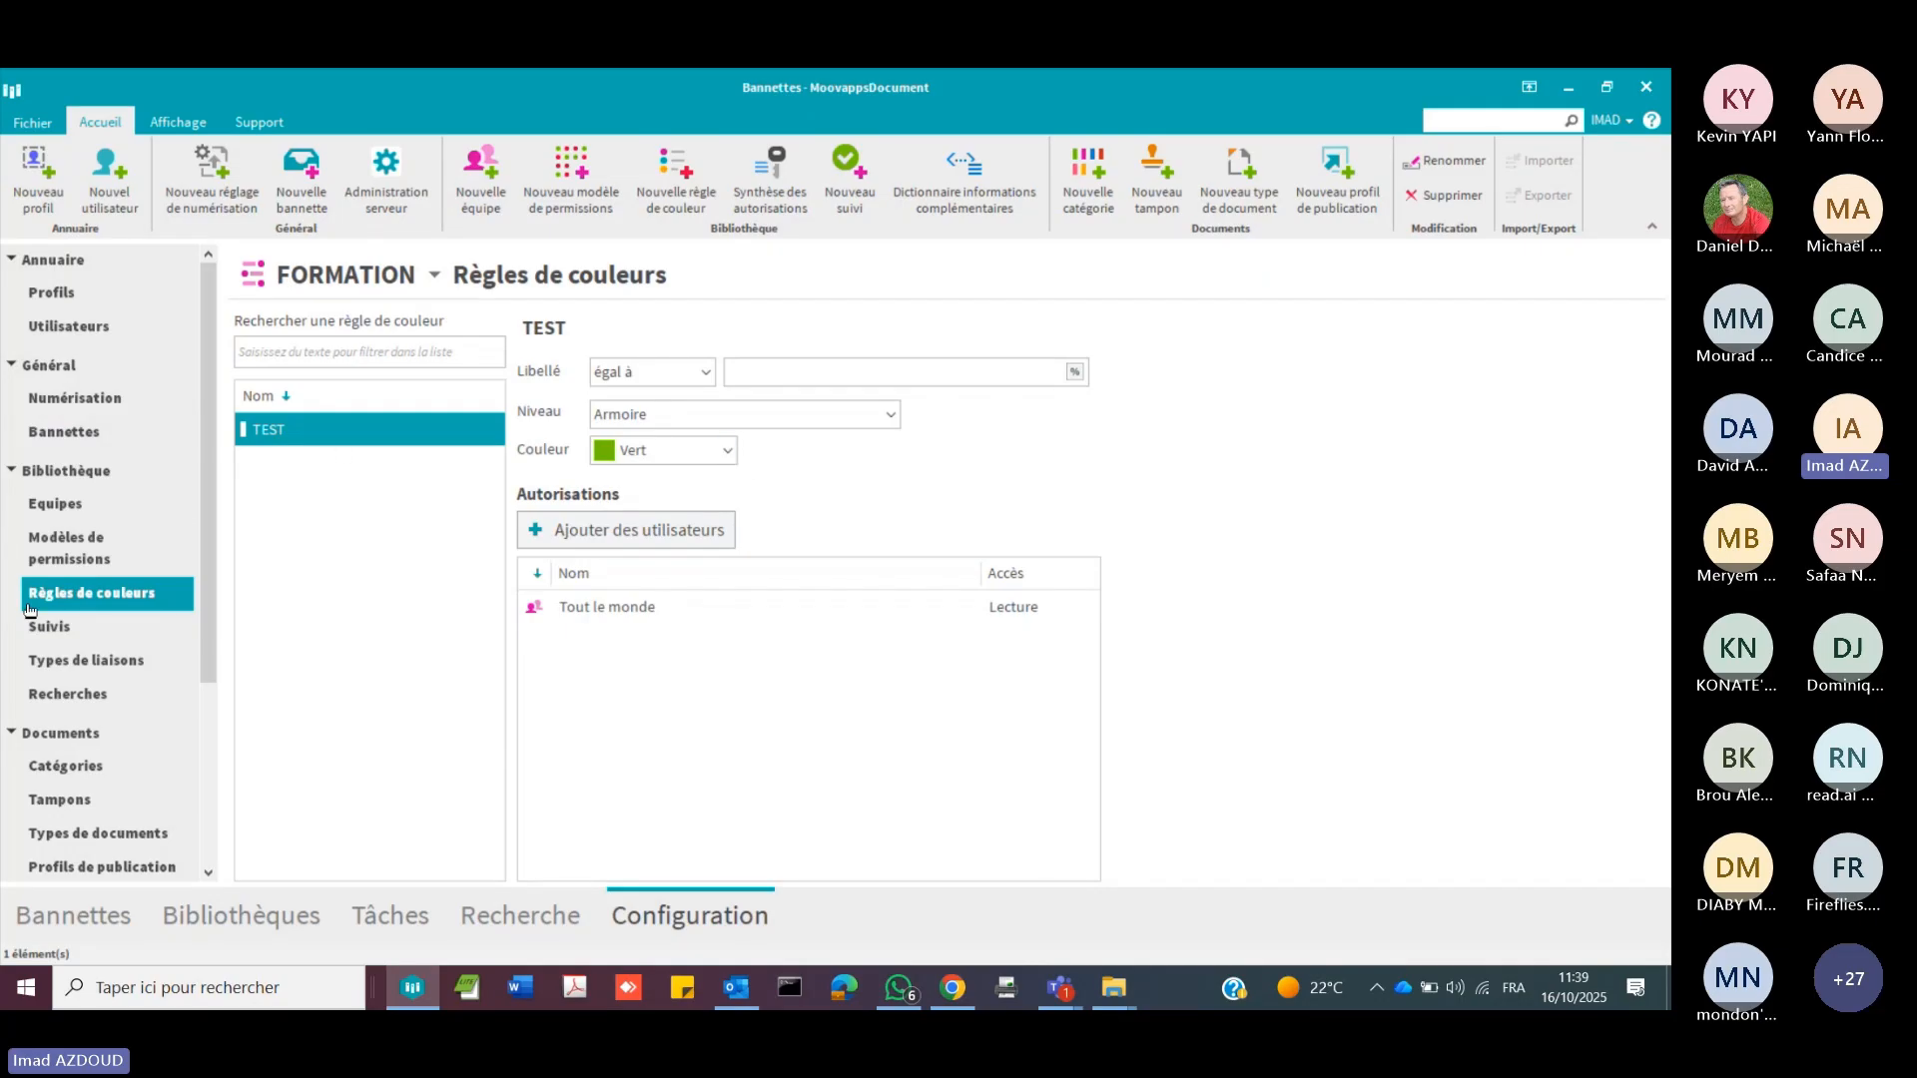
Step: Examine the Validation document workflow in the tracking configuration, including its diagram and list of steps
{"action": "left_click", "coordinate": [52, 627]}
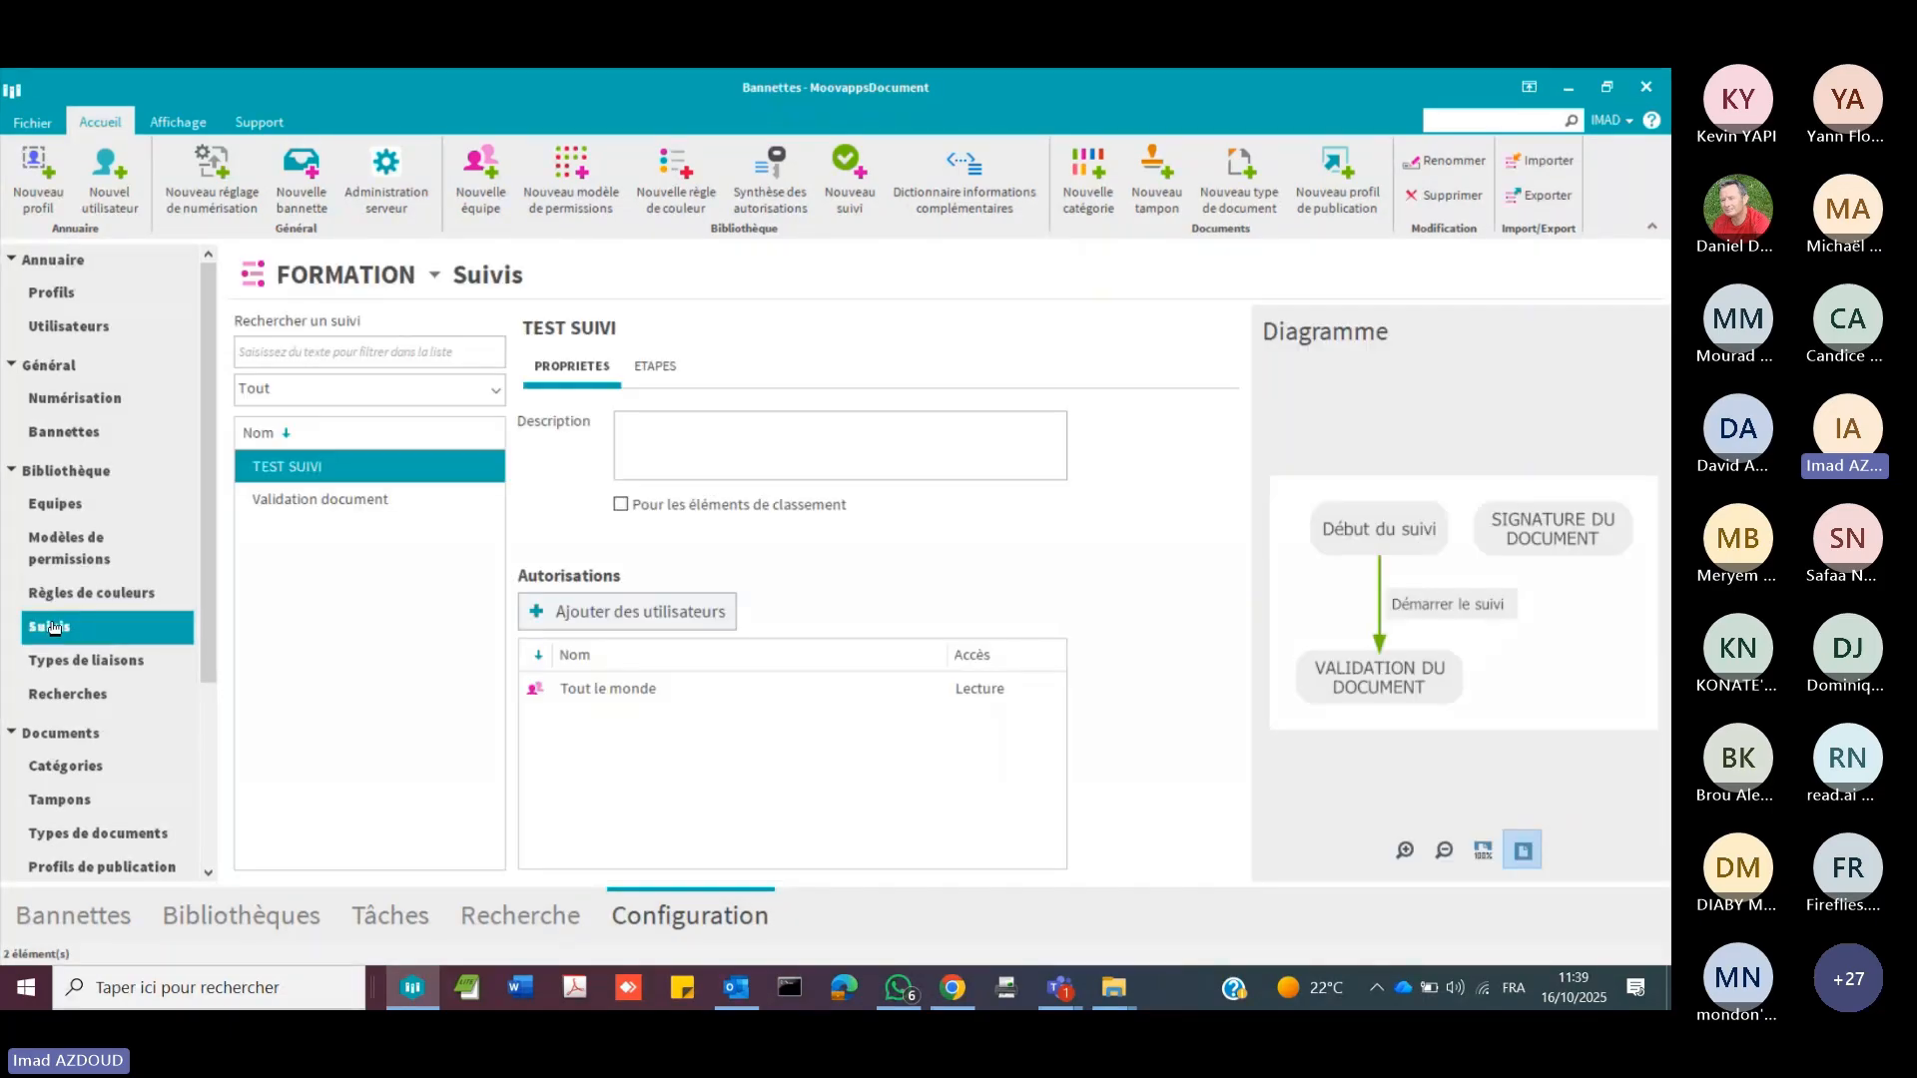
{"action": "left_click", "coordinate": [376, 499]}
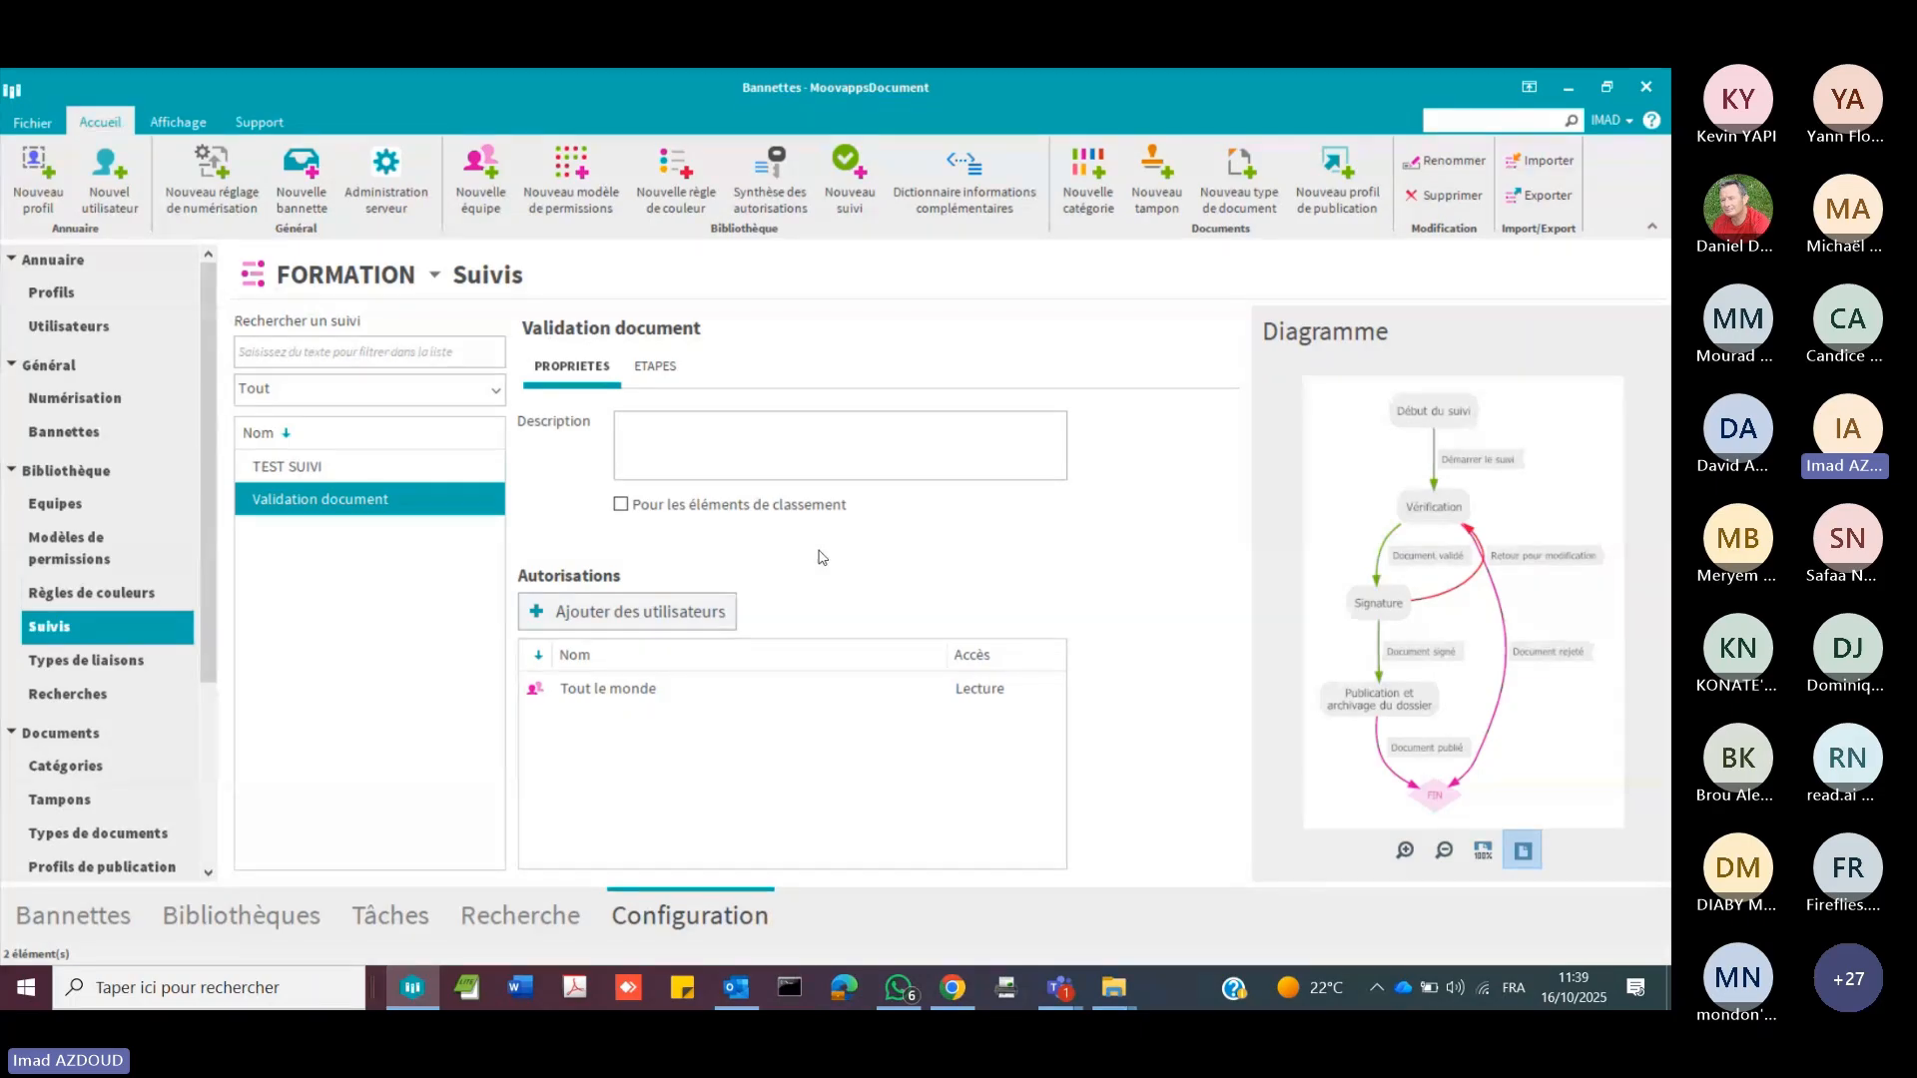
{"action": "left_click", "coordinate": [654, 367]}
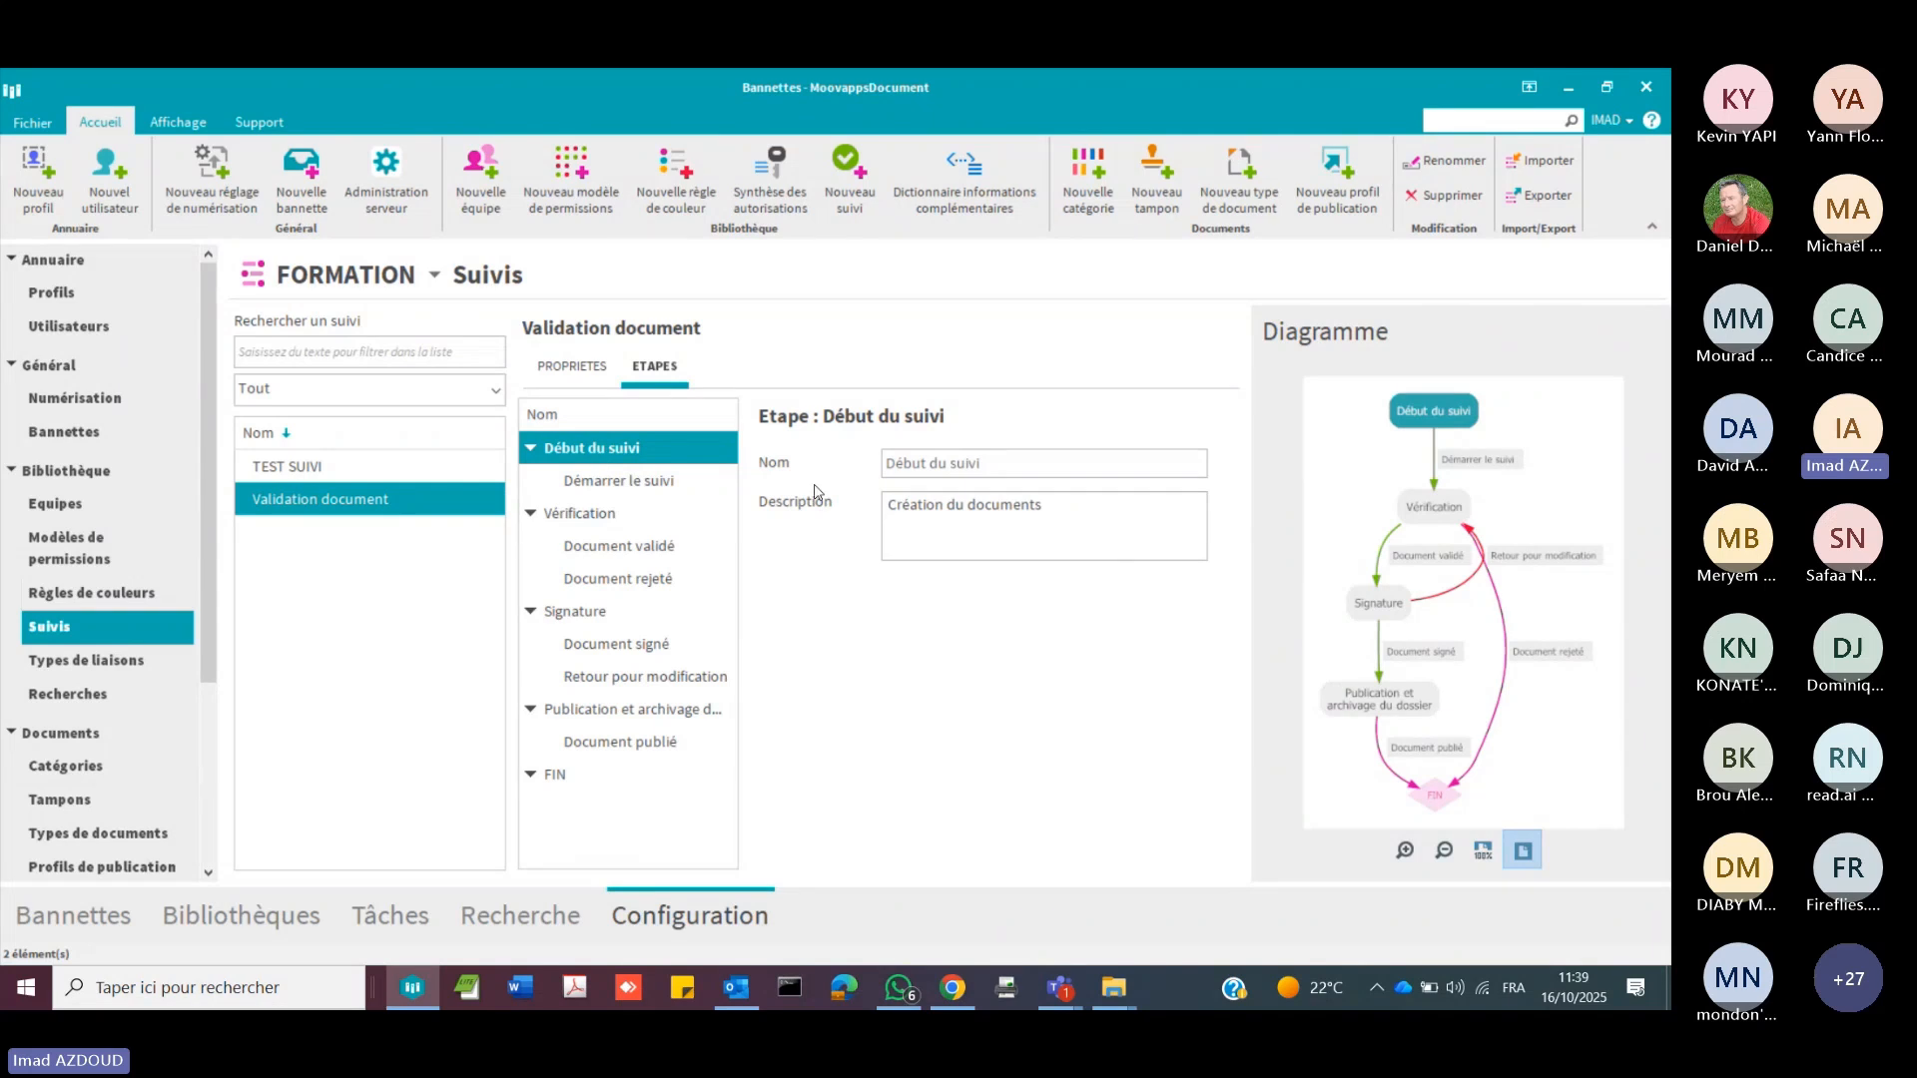
Step: Widen the diagram area of the Validation document workflow, fit the diagram to the width and view it through to FIN
{"action": "left_click_drag", "start_coordinate": [1248, 601], "coordinate": [999, 603]}
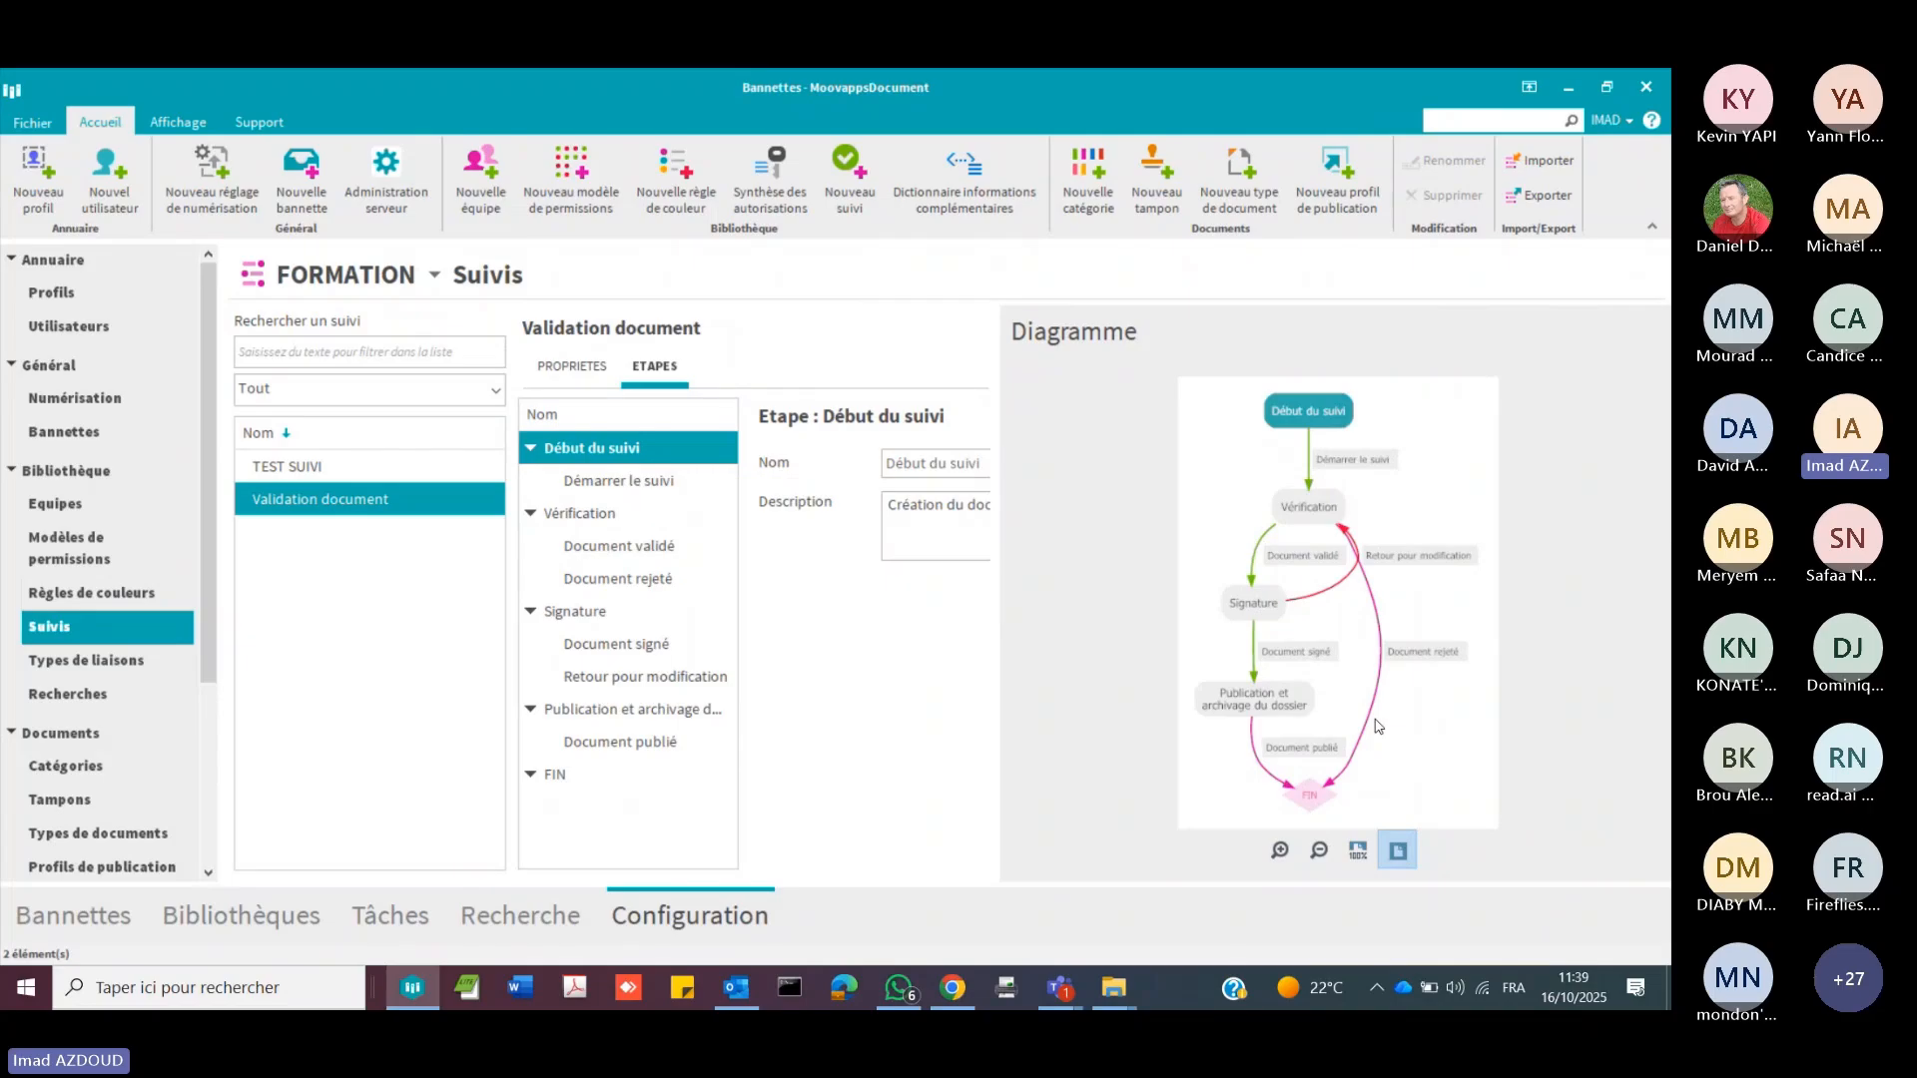
{"action": "left_click", "coordinate": [1357, 853]}
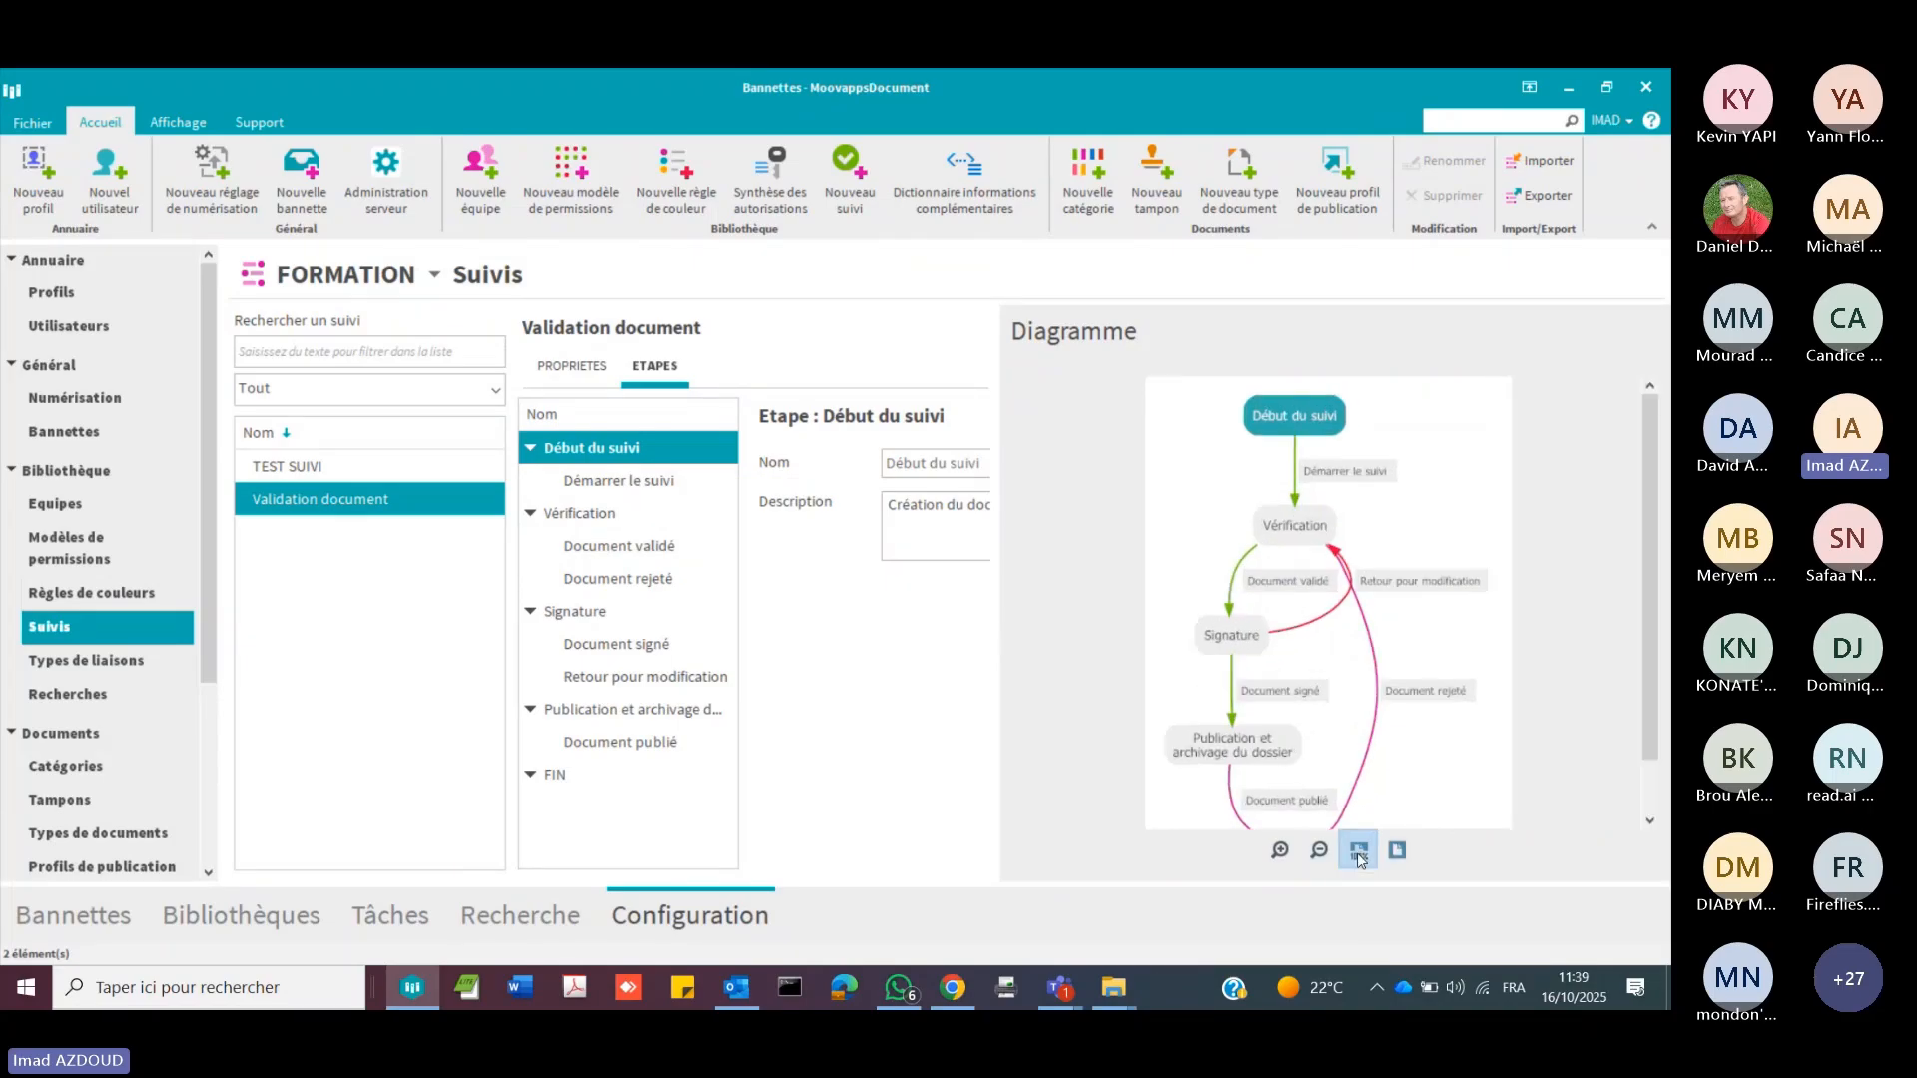
{"action": "left_click_drag", "start_coordinate": [1647, 453], "coordinate": [1647, 506]}
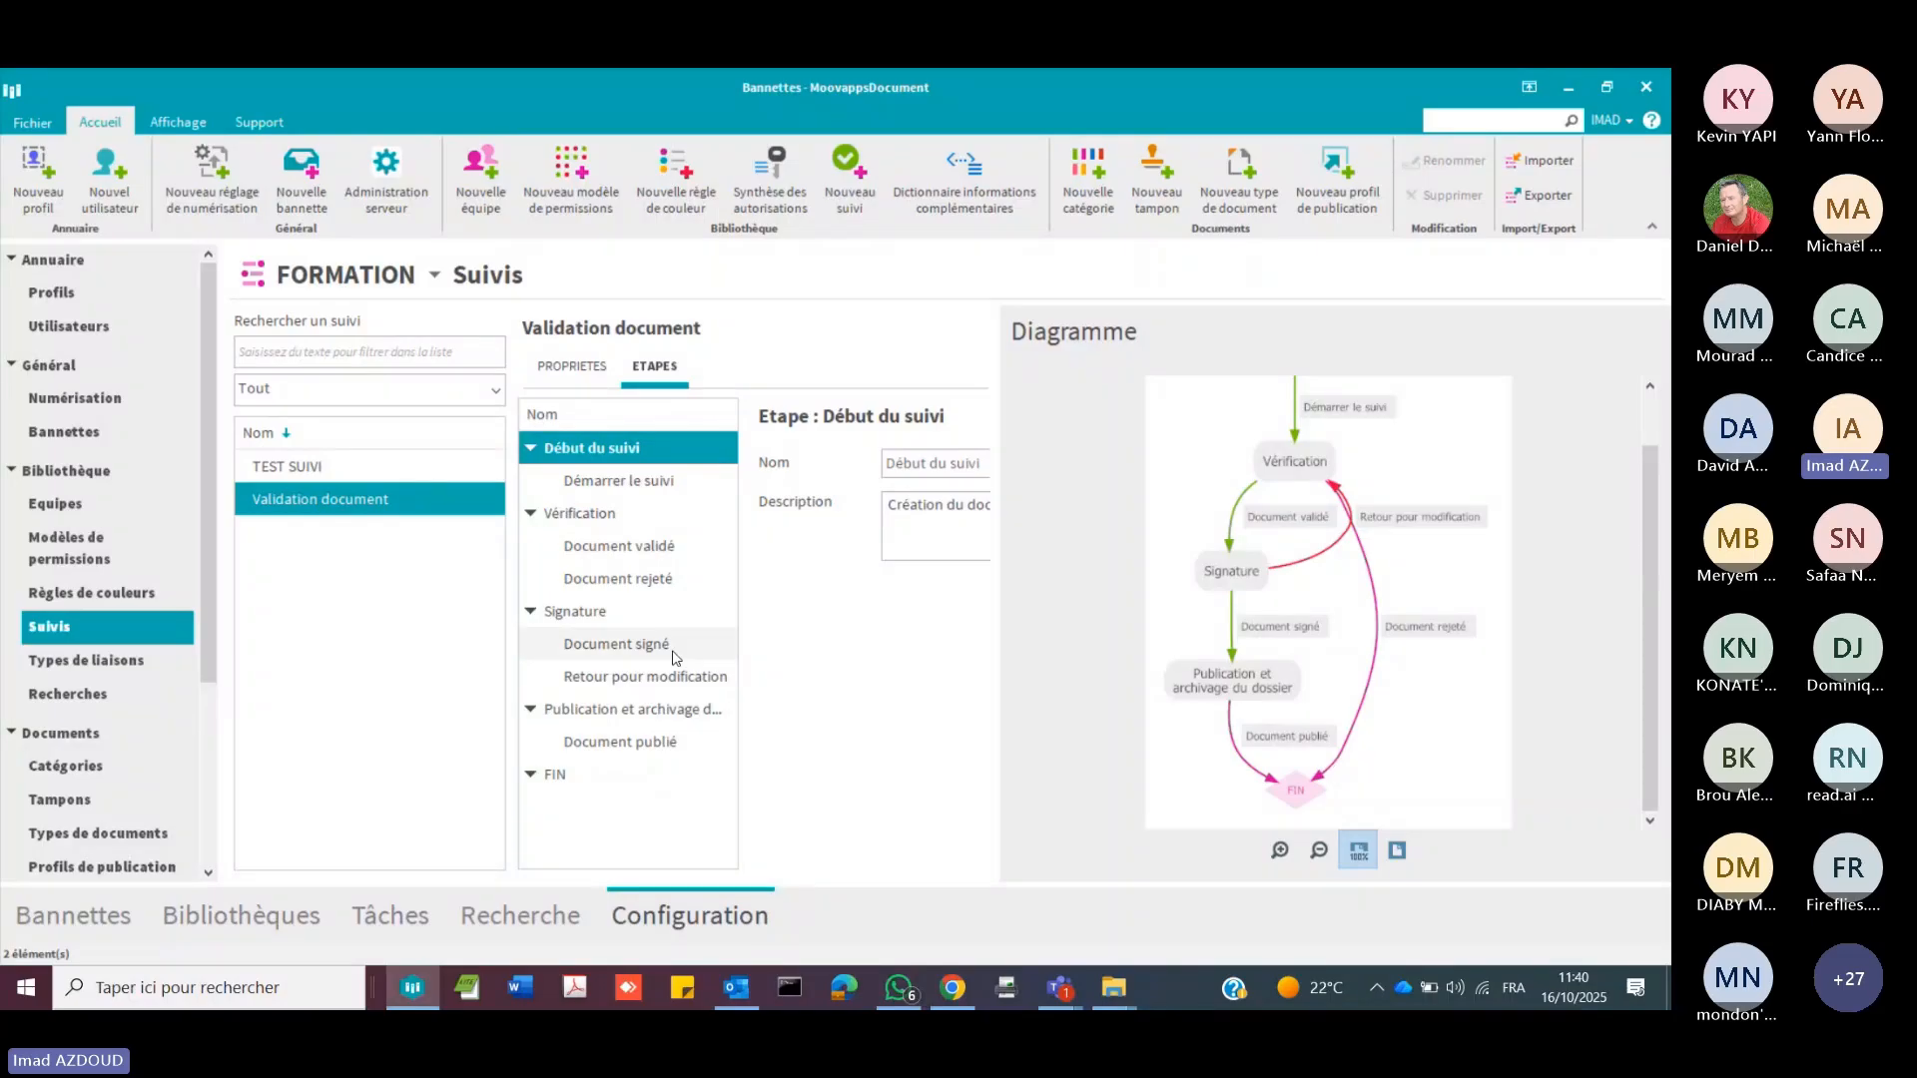
Step: Look through the colour rules, link types and saved searches configured for the FORMATION library
{"action": "left_click", "coordinate": [81, 594]}
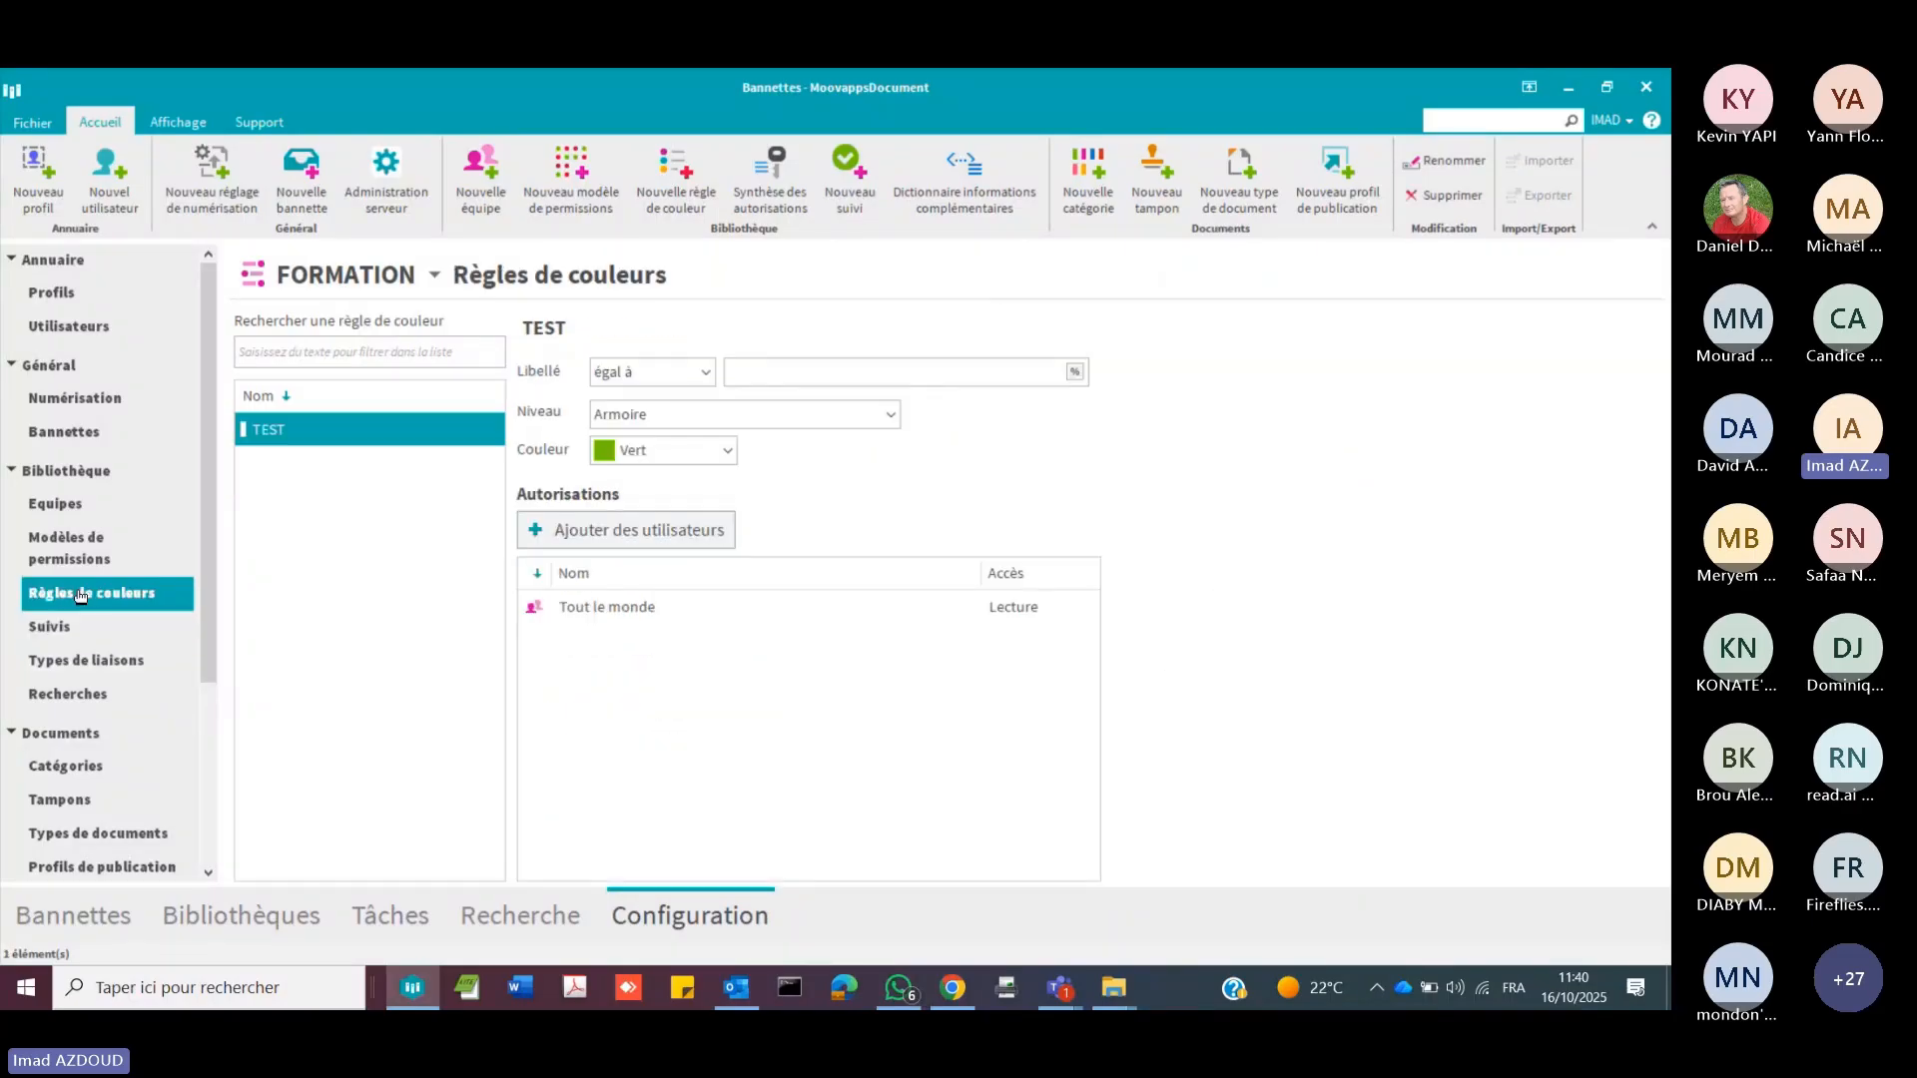
{"action": "left_click", "coordinate": [112, 666]}
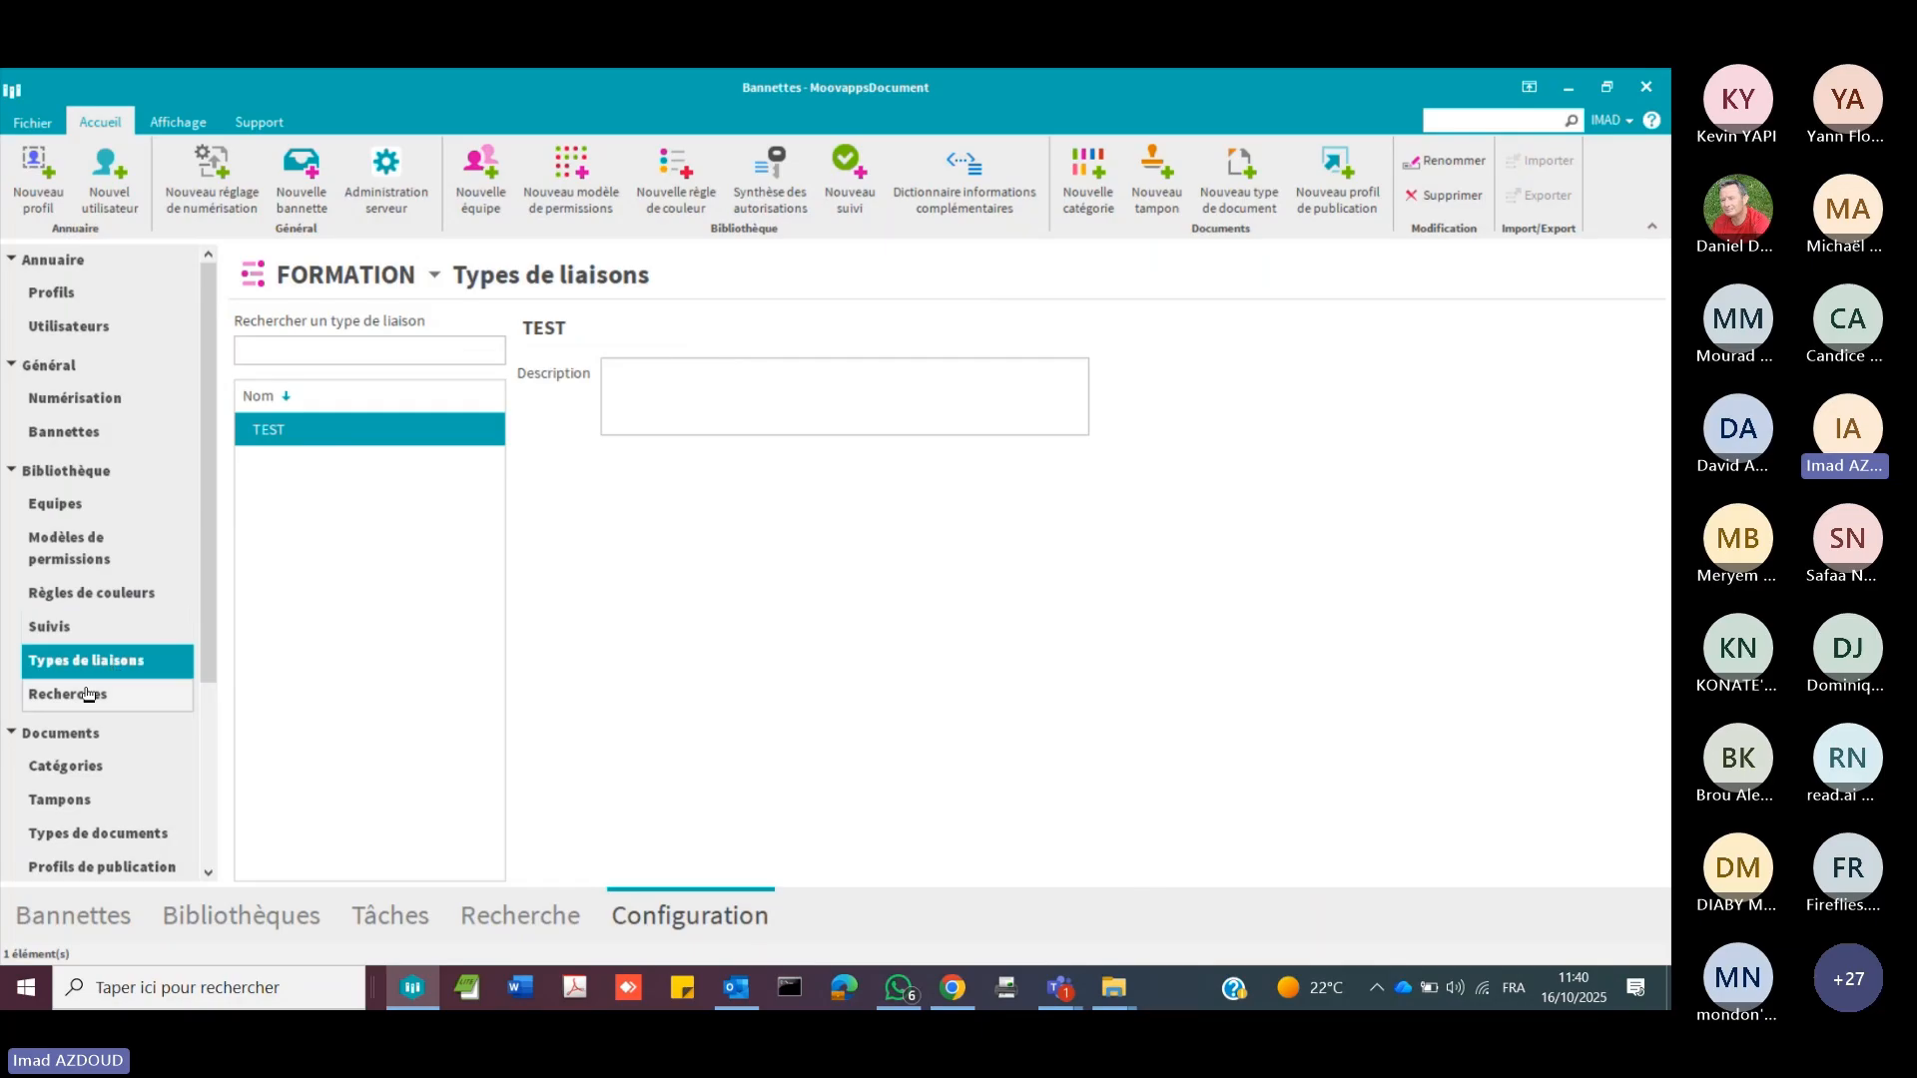
{"action": "left_click", "coordinate": [88, 695]}
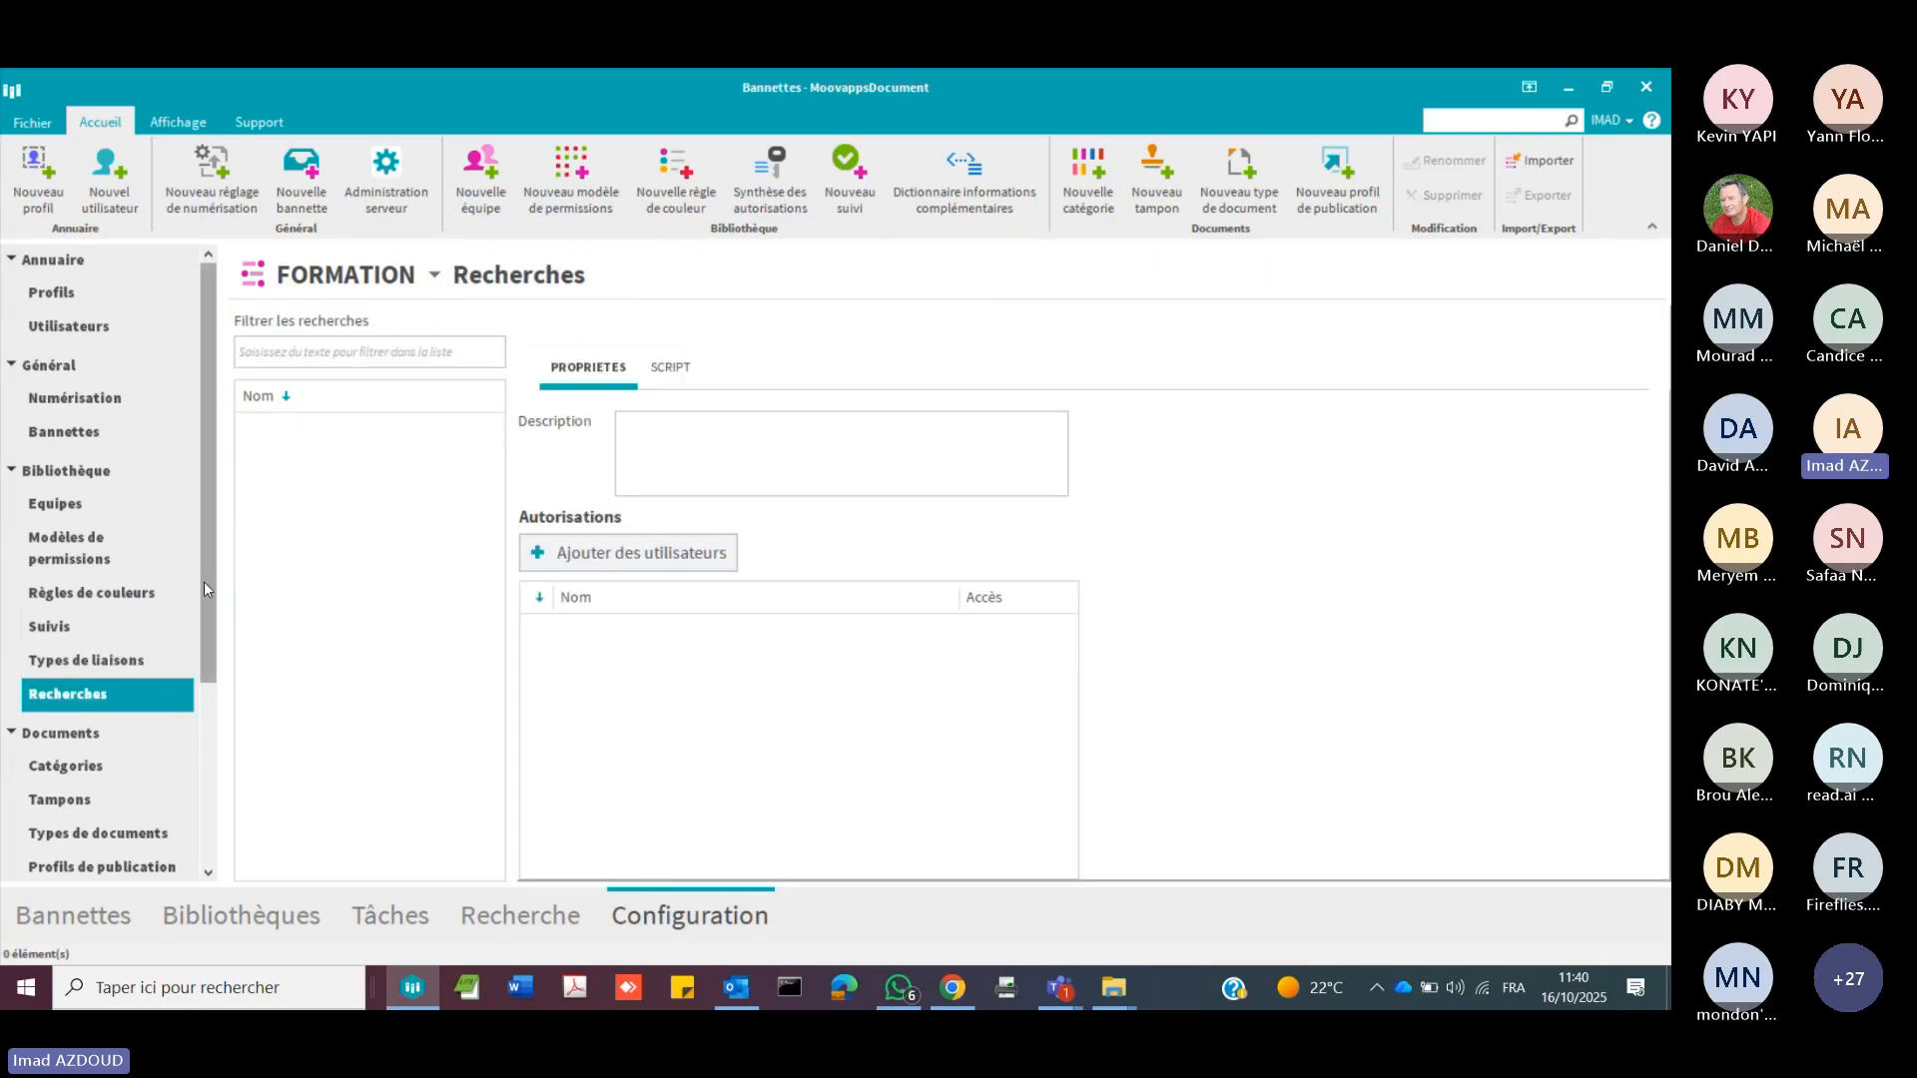
Step: Examine the document categories, and the authorisations and properties of the existing signature stamp
{"action": "left_click_drag", "start_coordinate": [204, 589], "coordinate": [212, 779]}
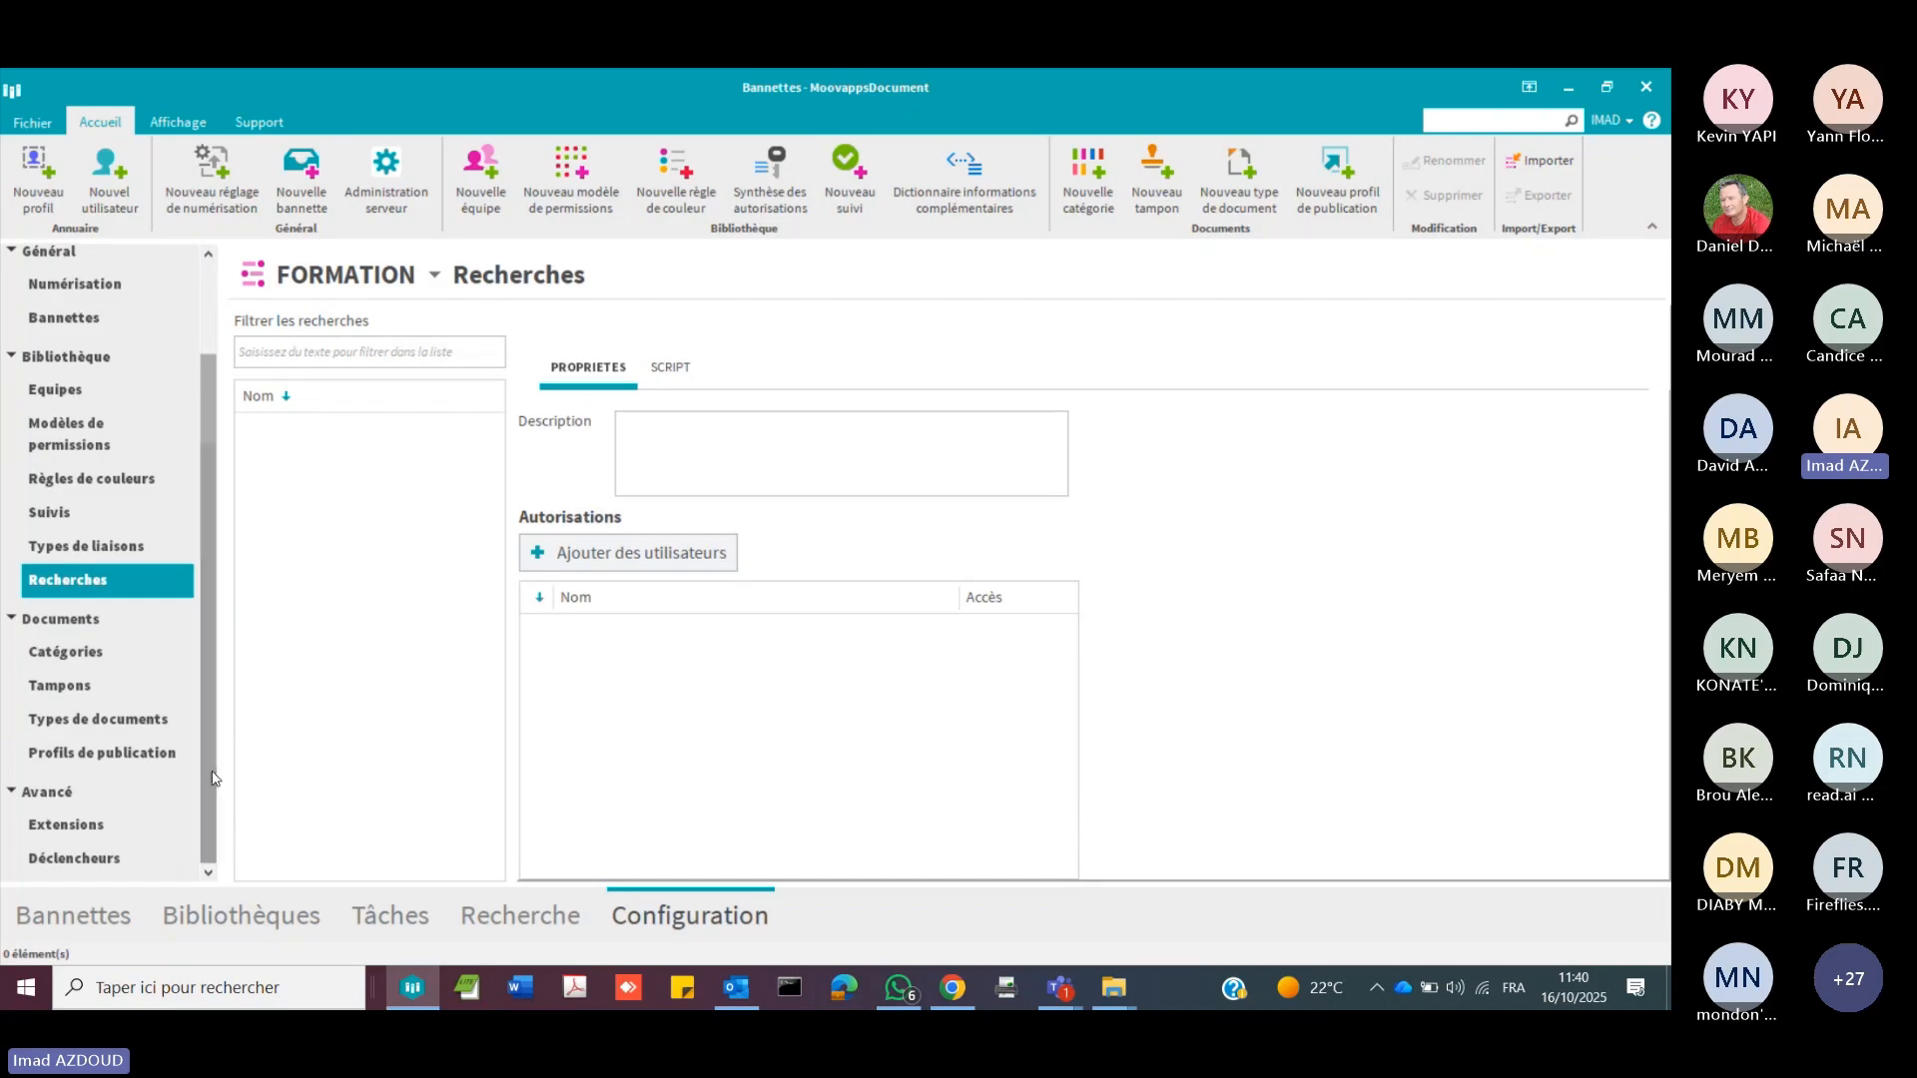
{"action": "left_click", "coordinate": [102, 655]}
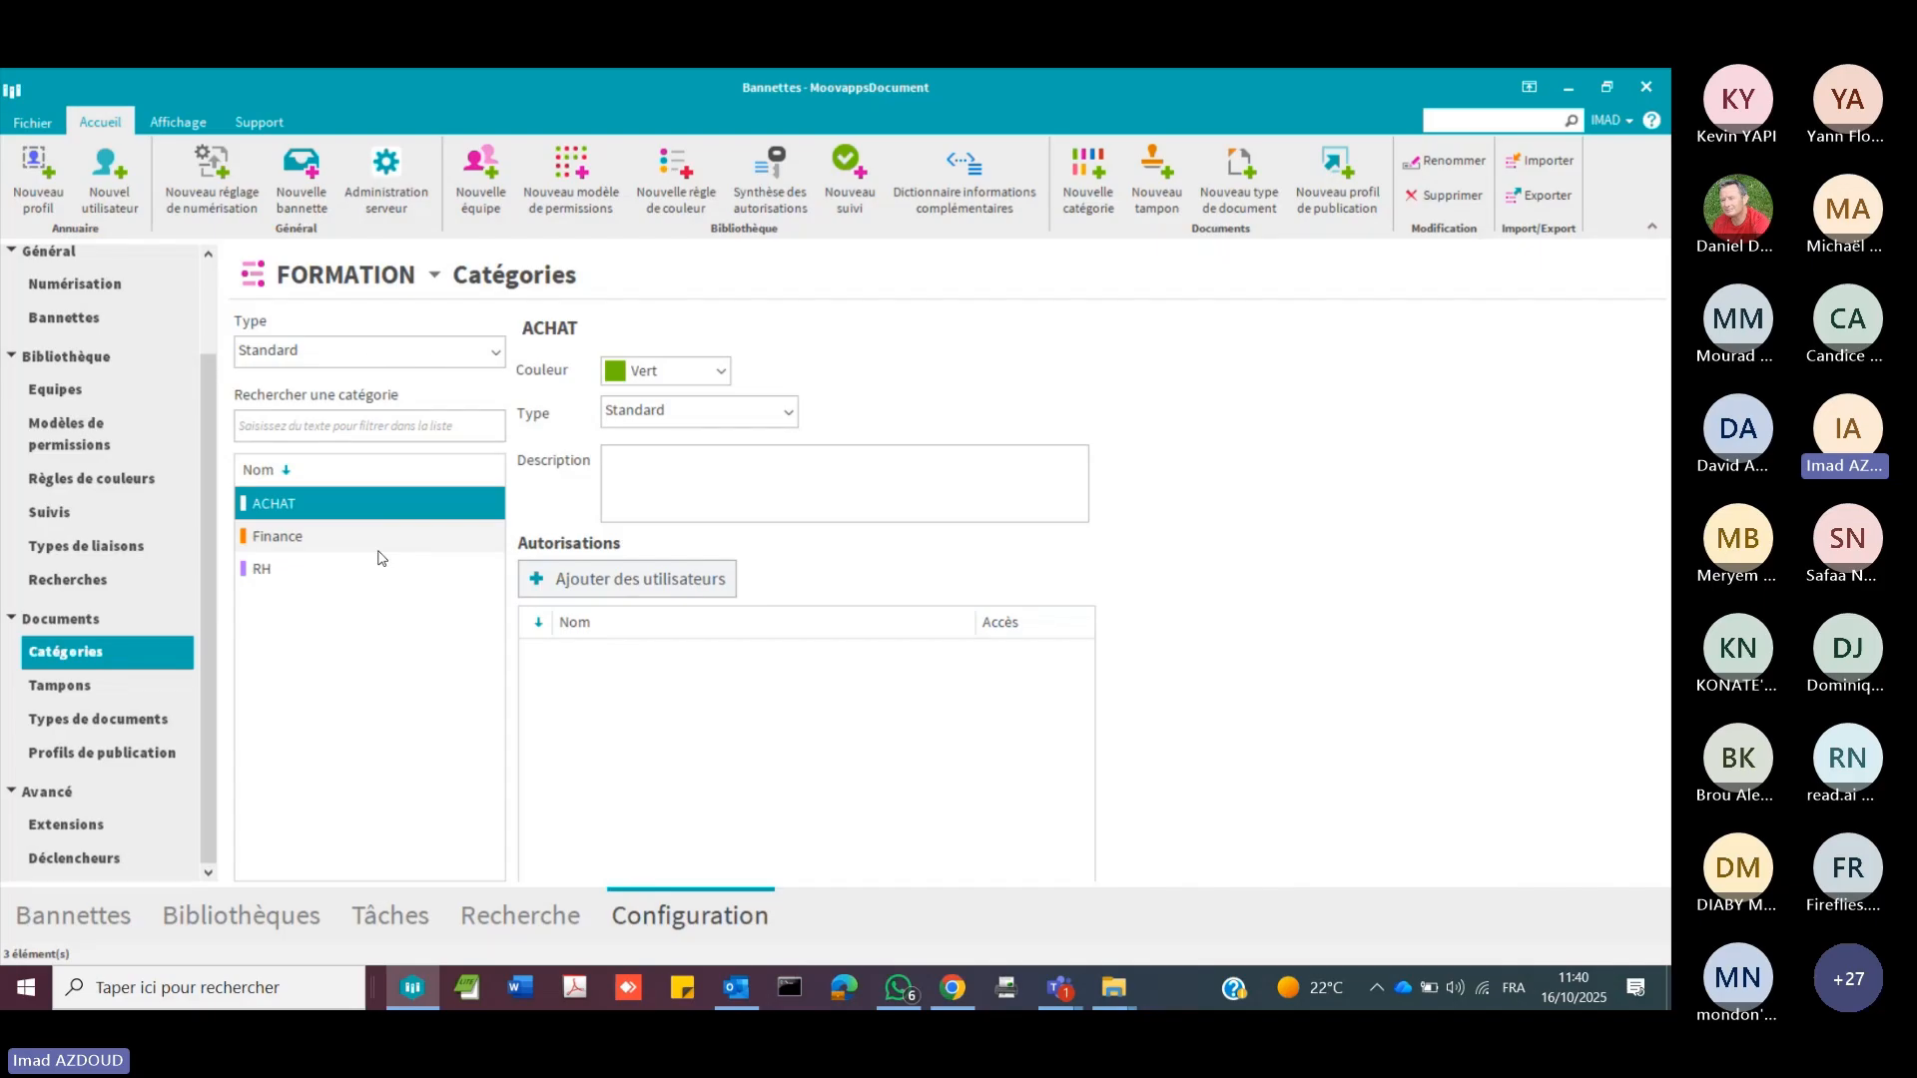
{"action": "left_click", "coordinate": [113, 687]}
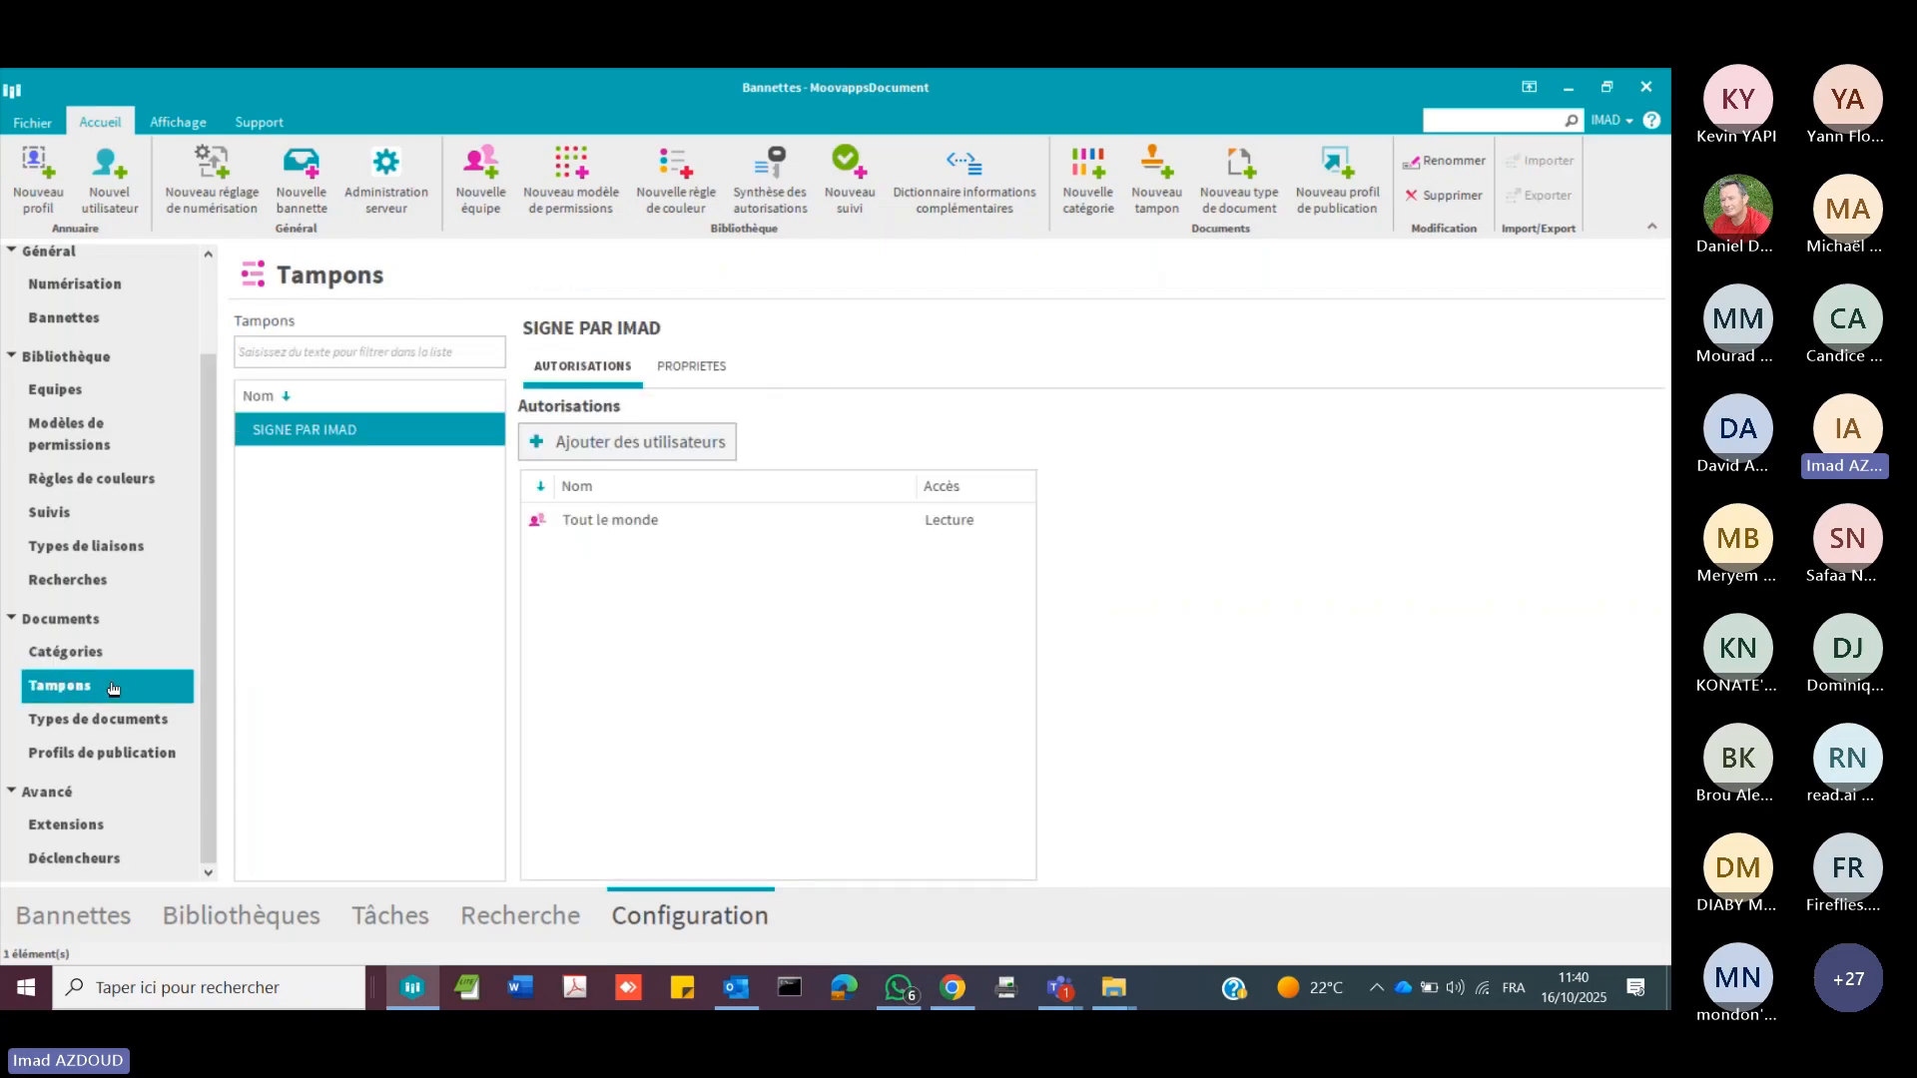
{"action": "left_click", "coordinate": [705, 365]}
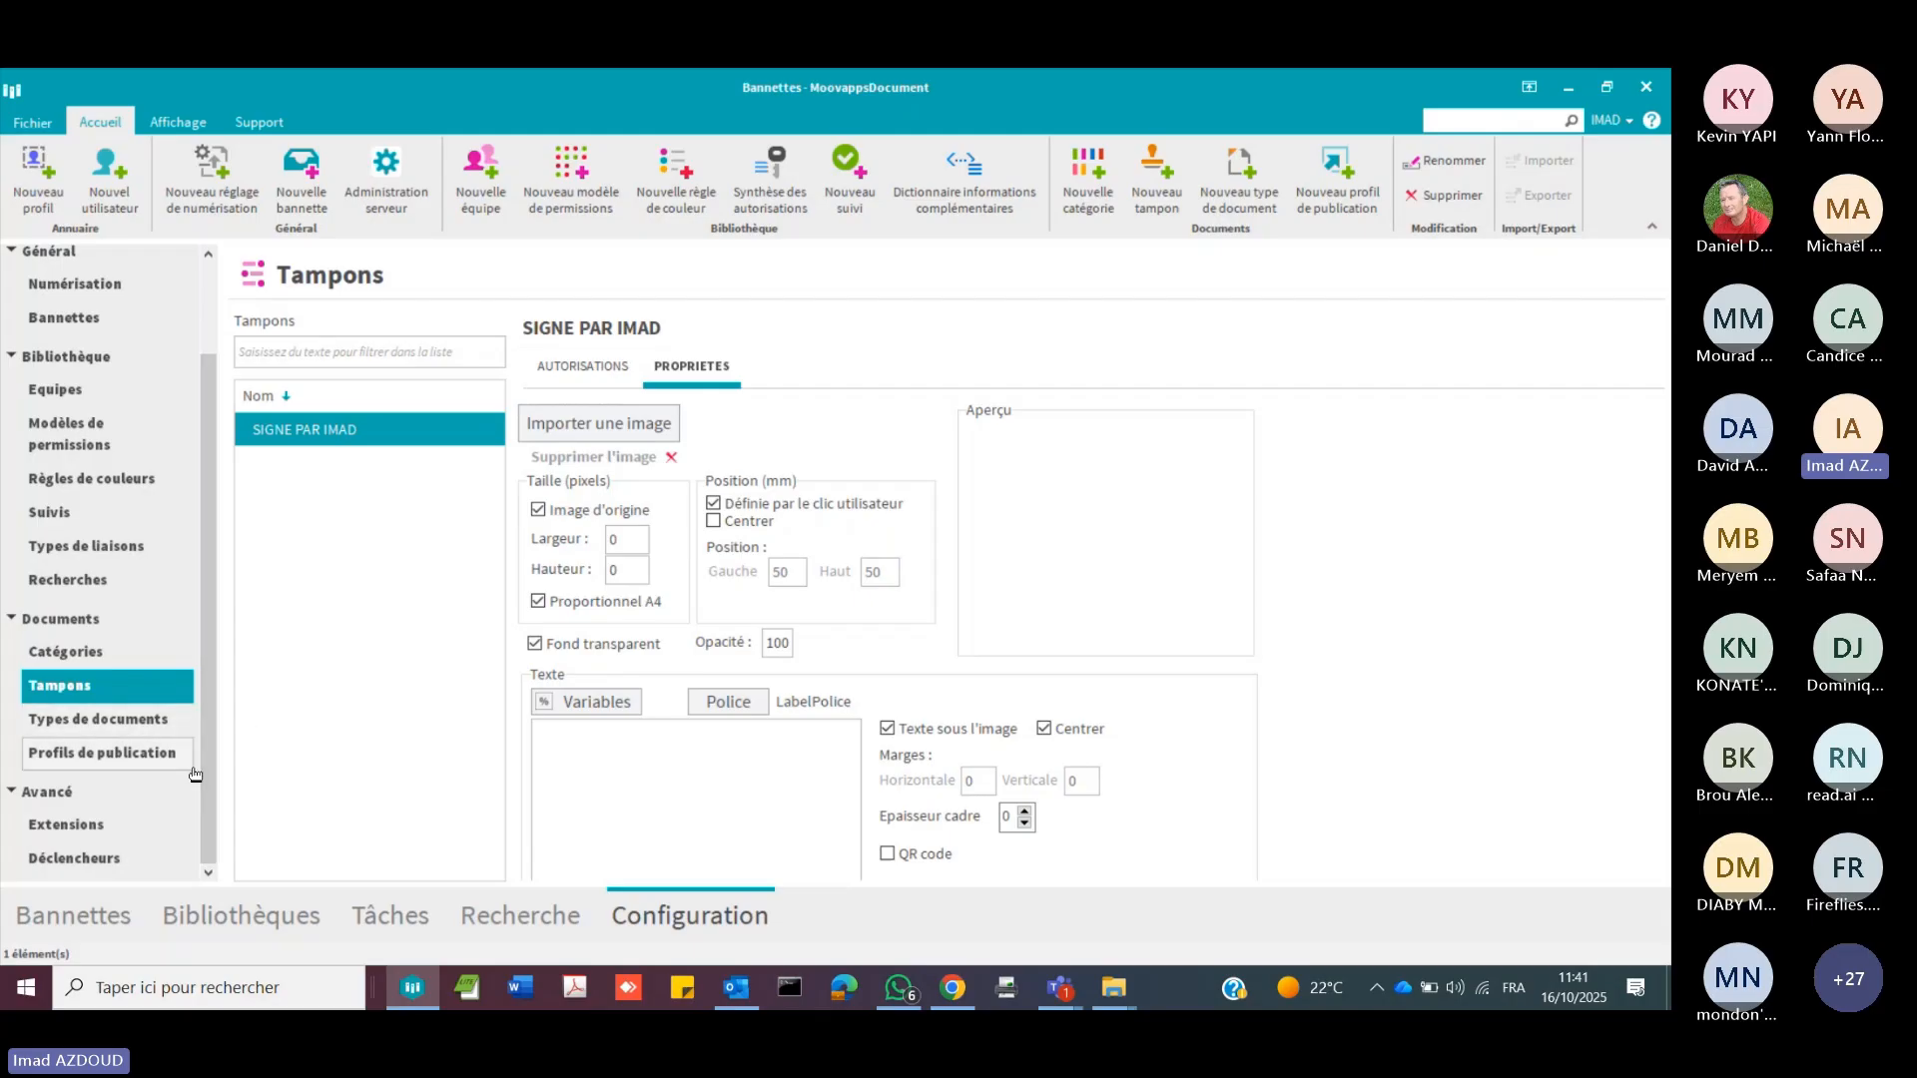
Step: Examine the BON DE COMMANDE document type, including its properties, complementary information and the file types offered for its document model
{"action": "left_click", "coordinate": [135, 719]}
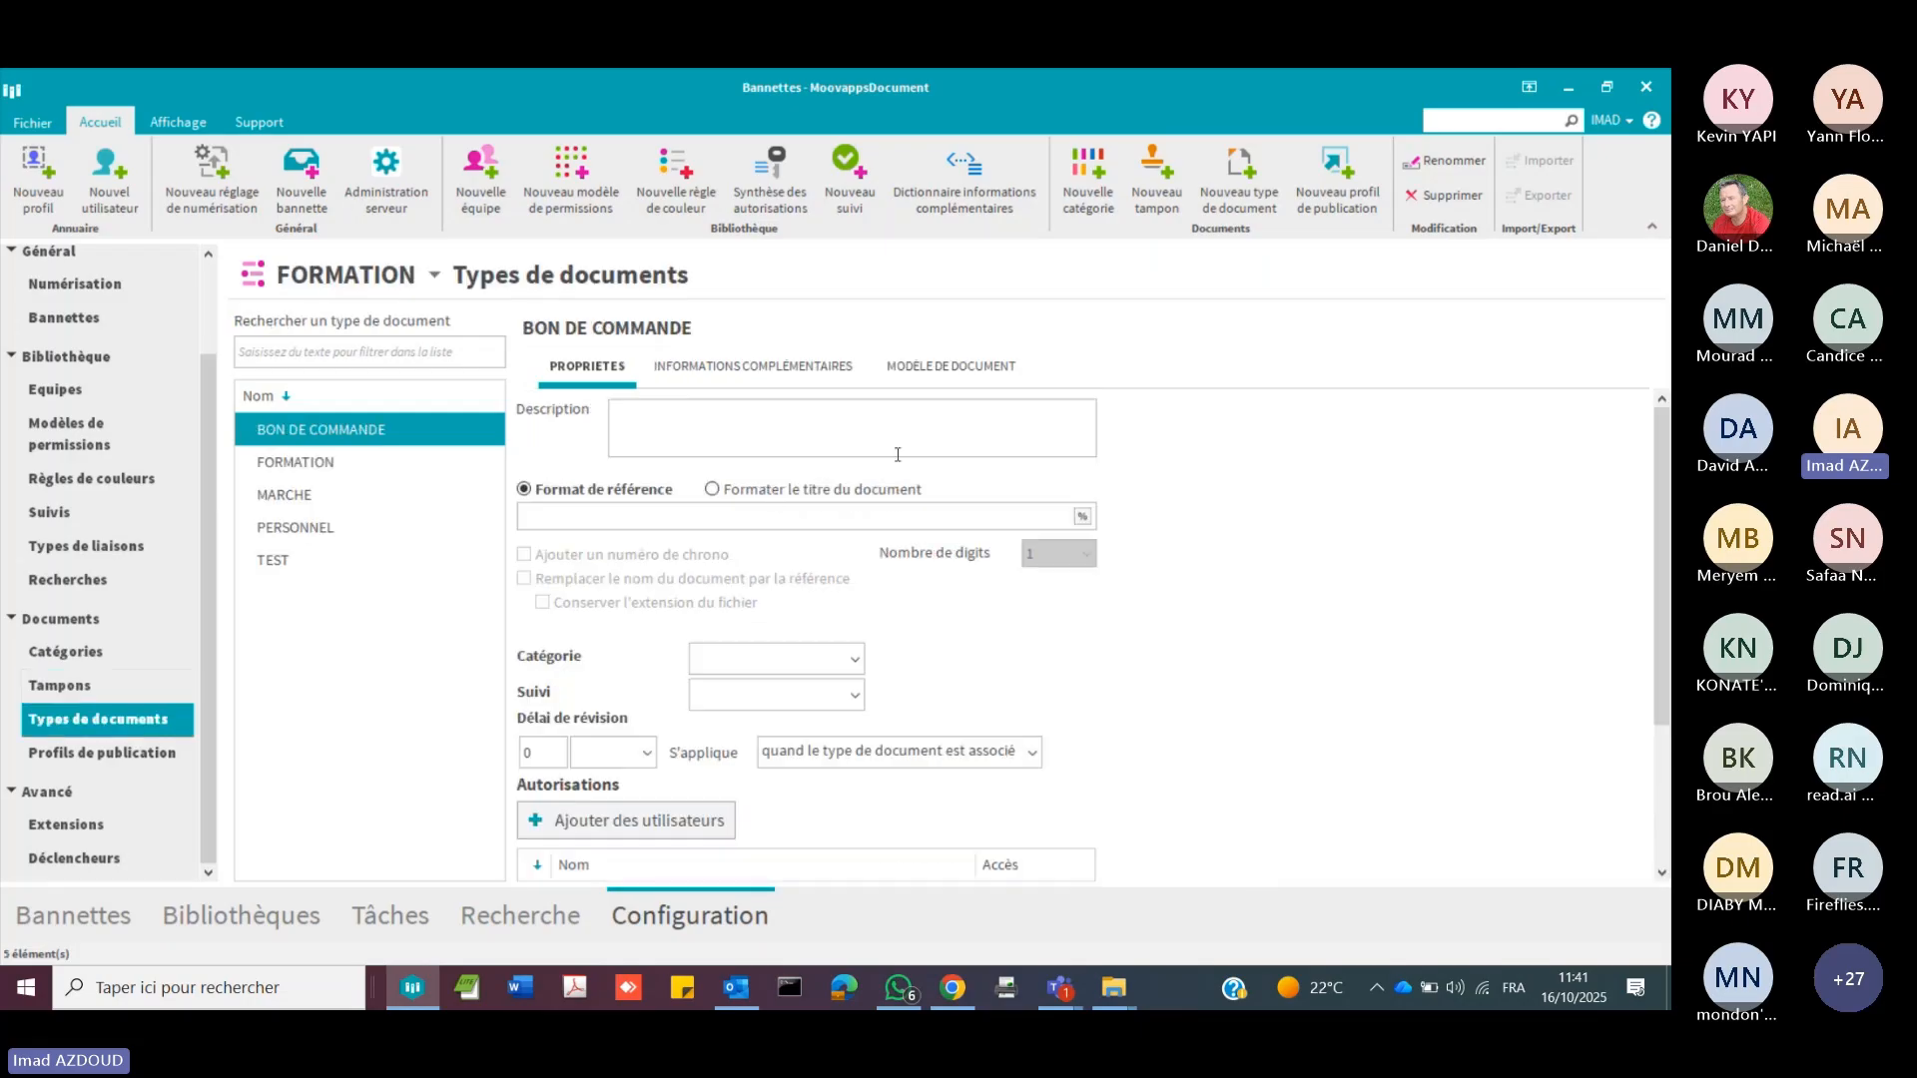
{"action": "left_click", "coordinate": [745, 370]}
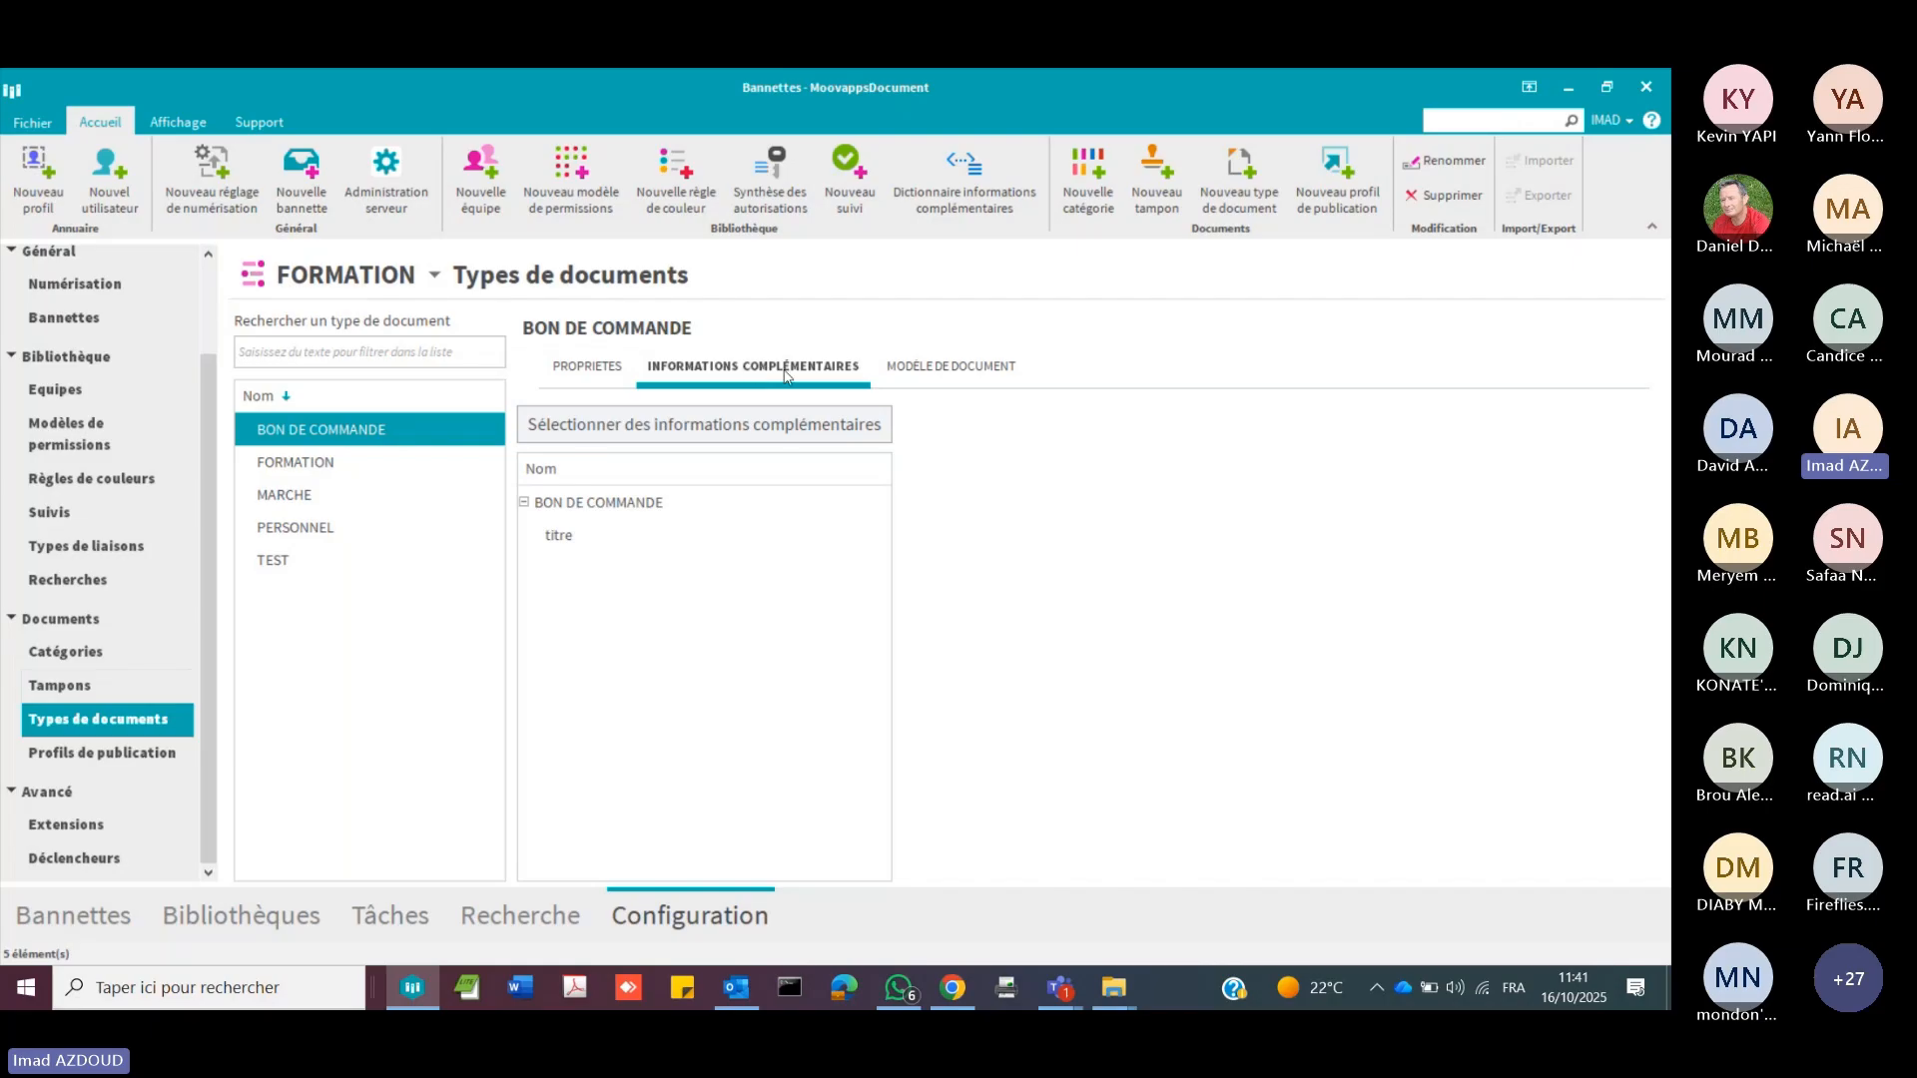
{"action": "left_click", "coordinate": [931, 377]}
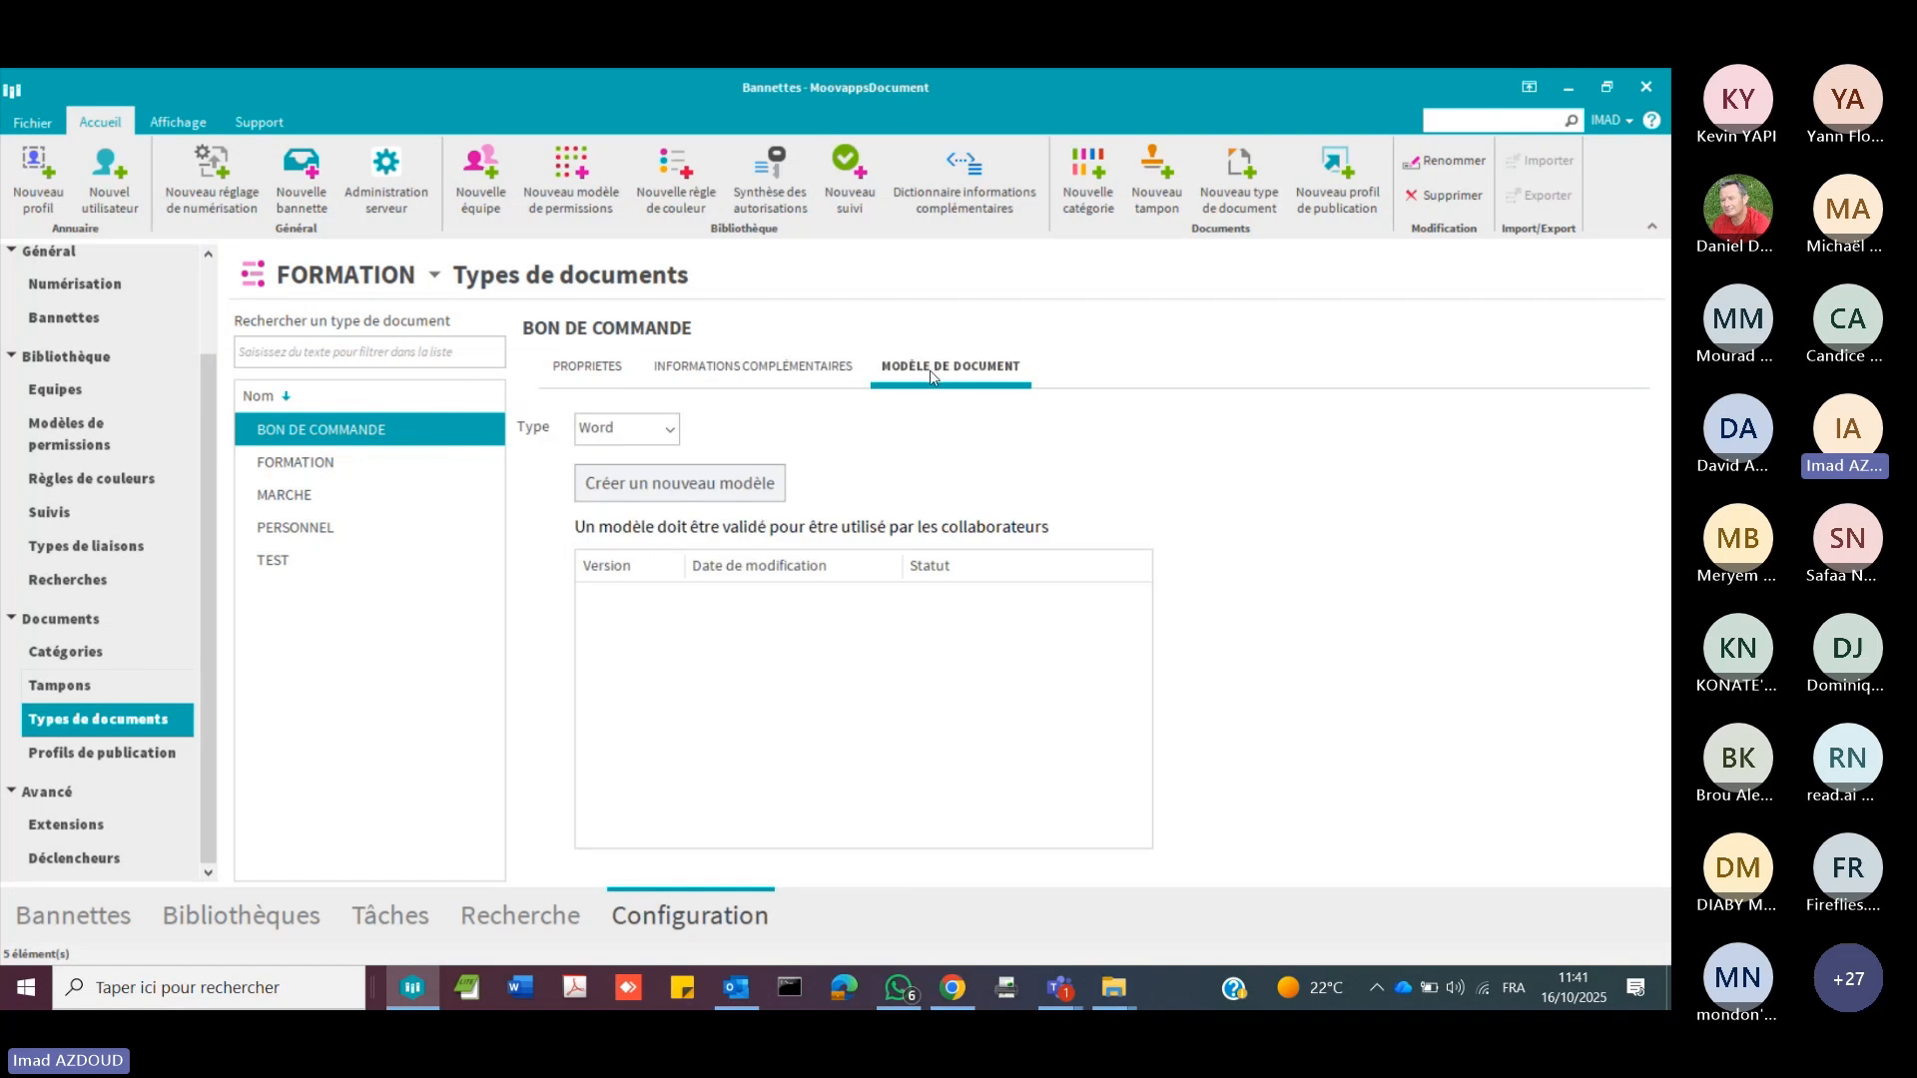
{"action": "left_click", "coordinate": [650, 435]}
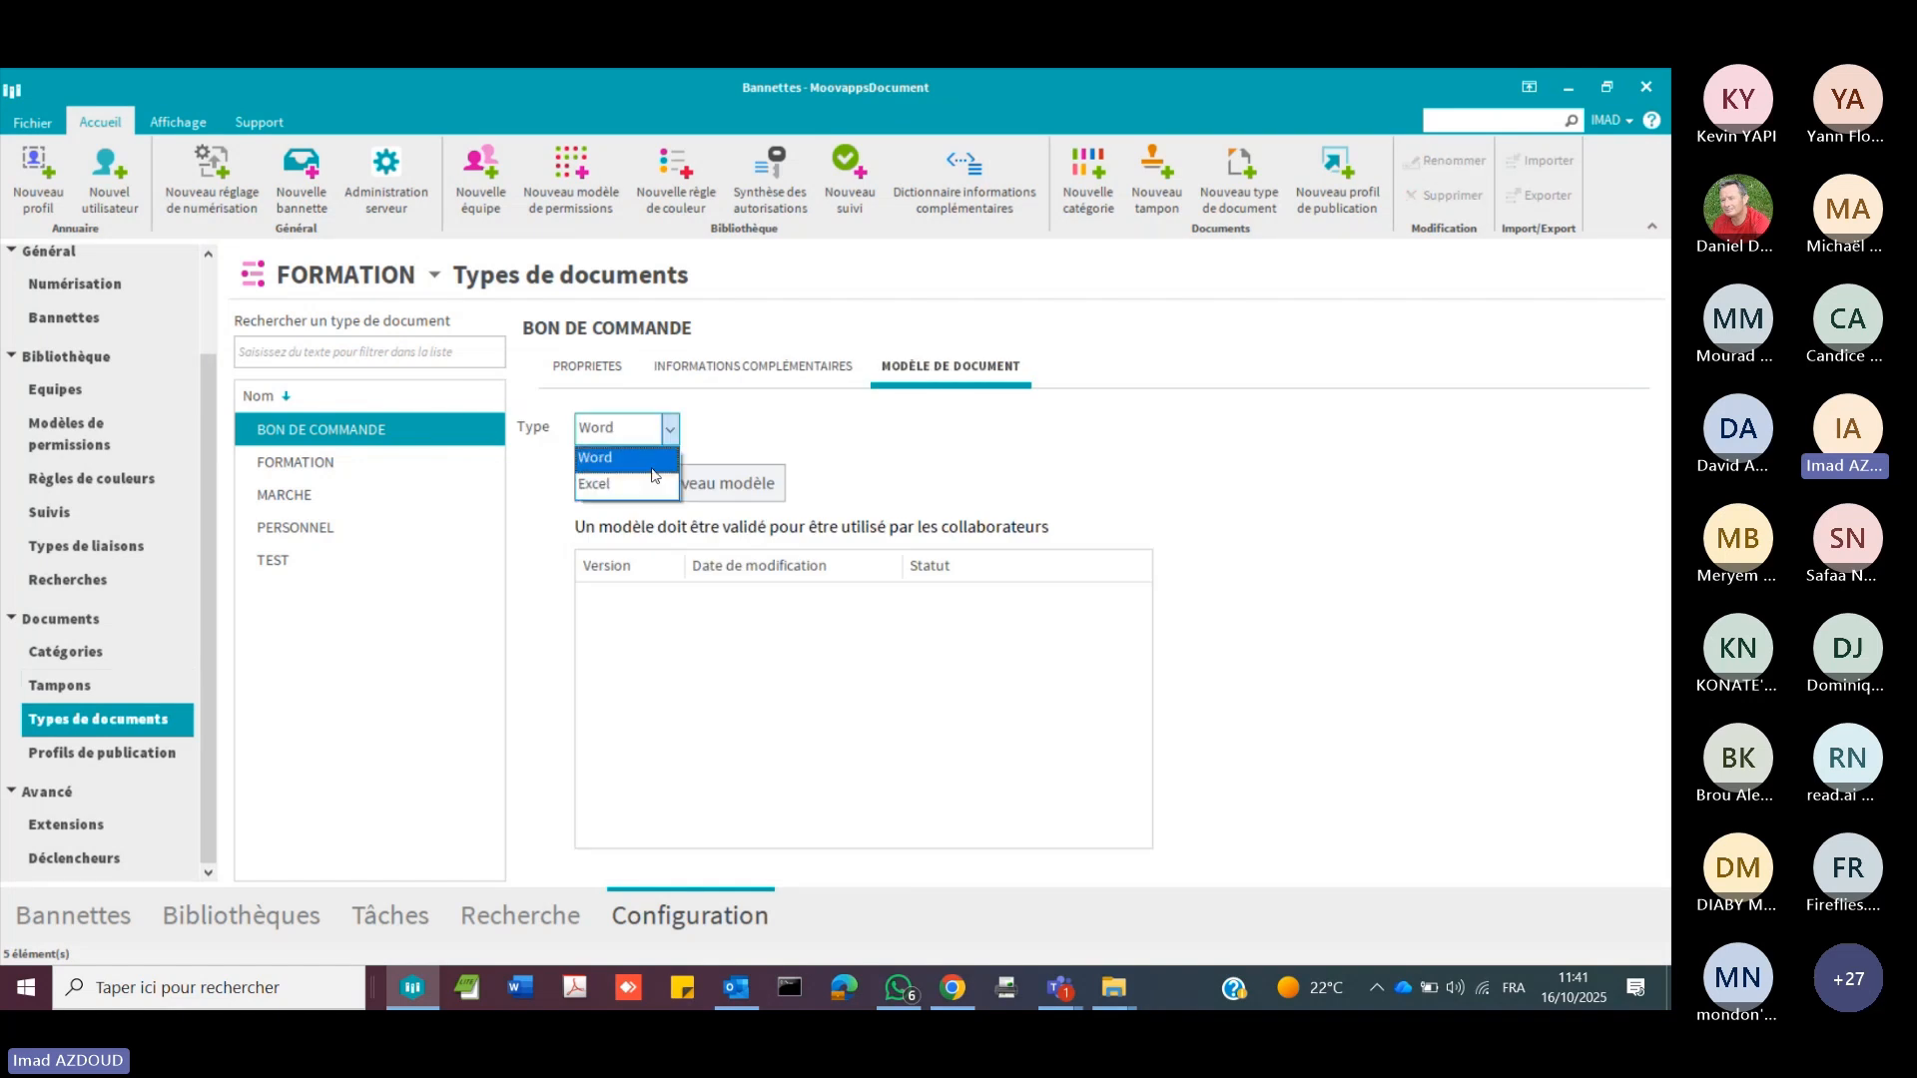
{"action": "left_click", "coordinate": [749, 443]}
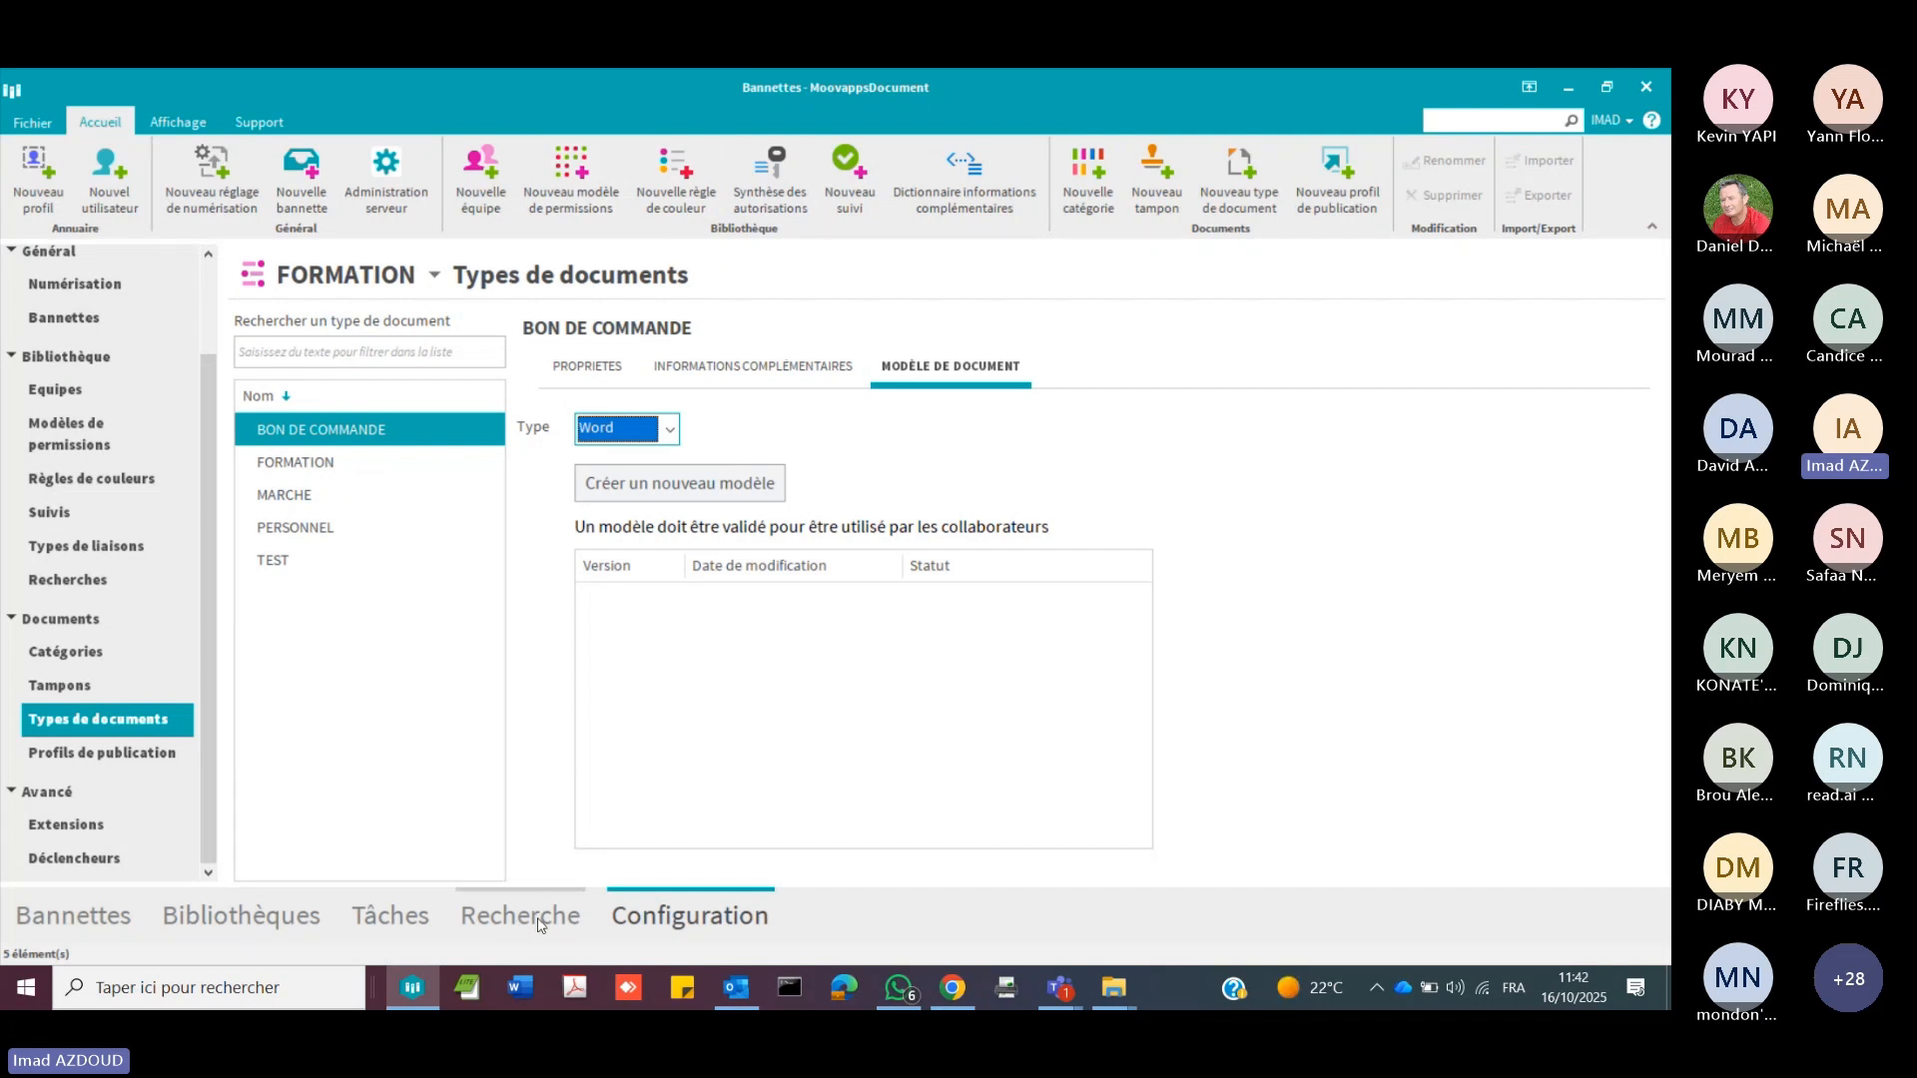
Step: Switch to Word, create a blank document and write TEST DOCUMENT CREER in it
{"action": "left_click", "coordinate": [524, 991]}
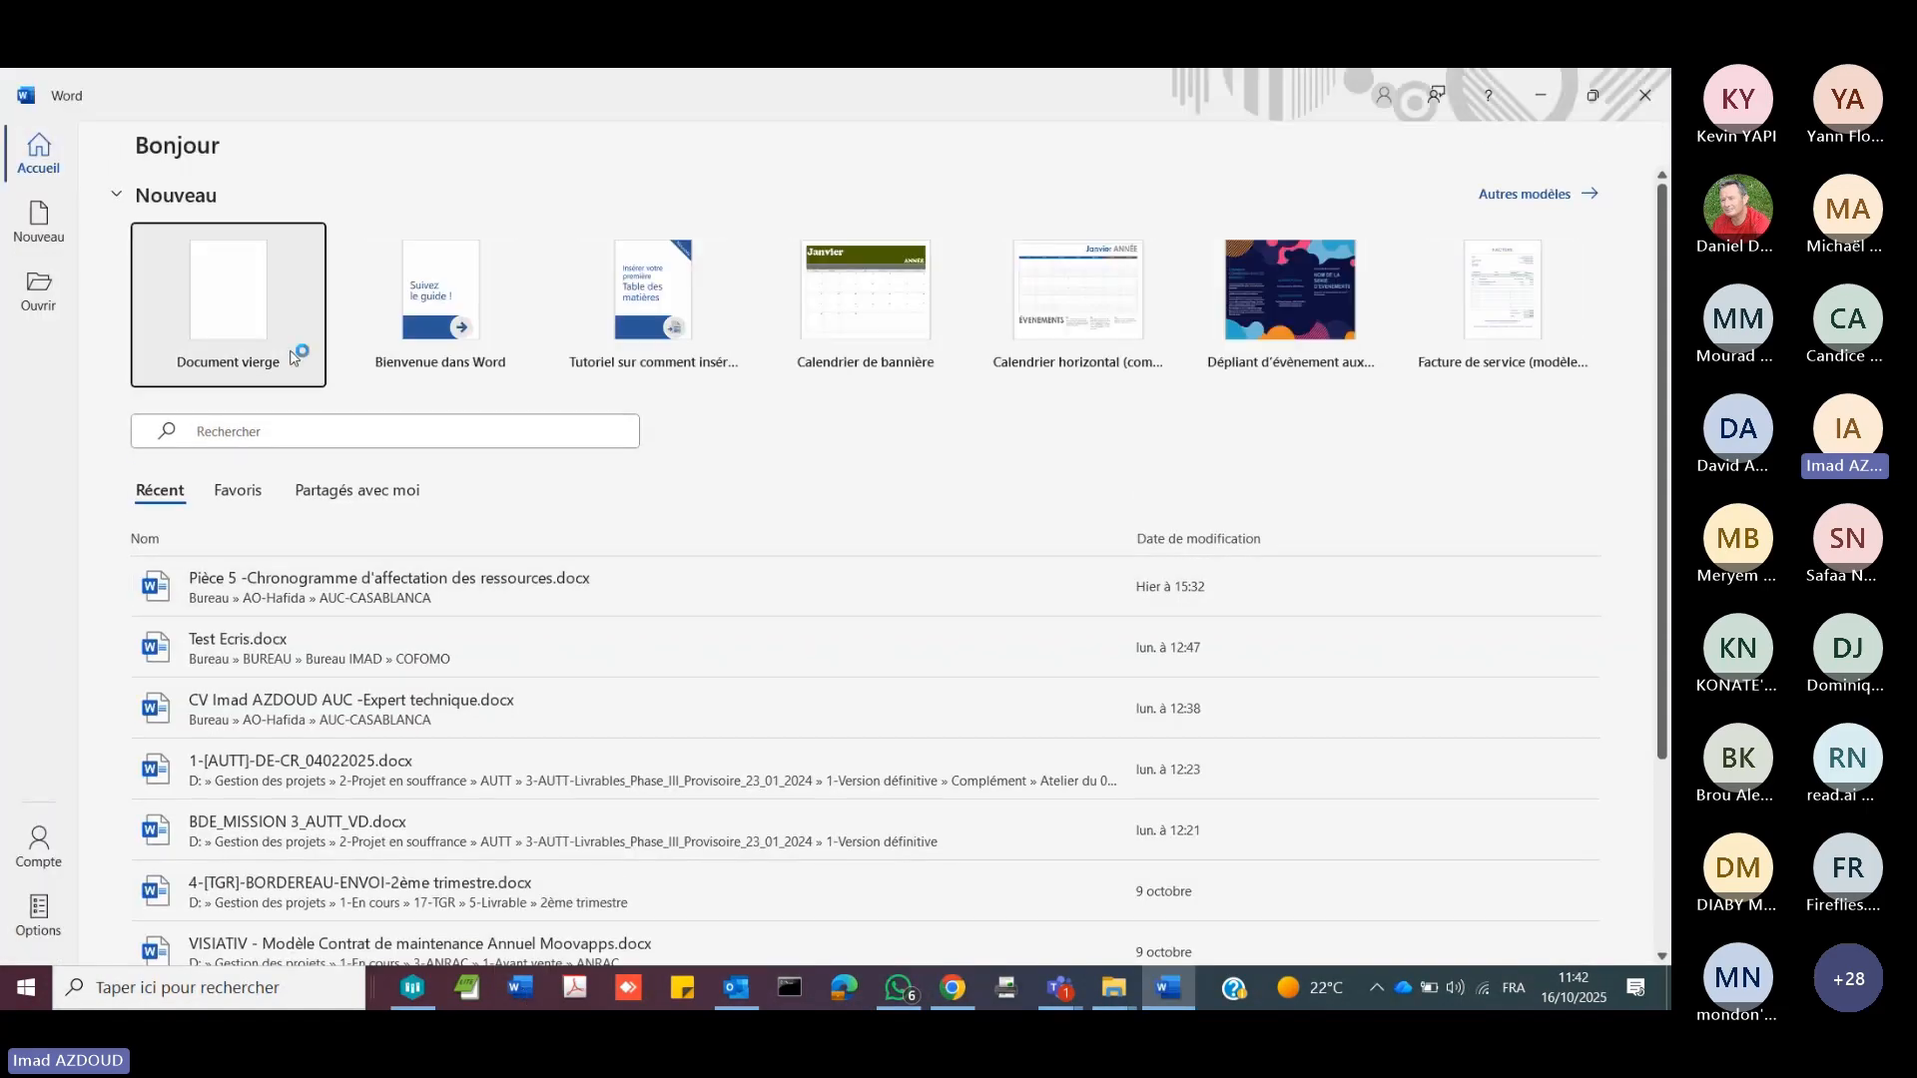
{"action": "left_click", "coordinate": [241, 324]}
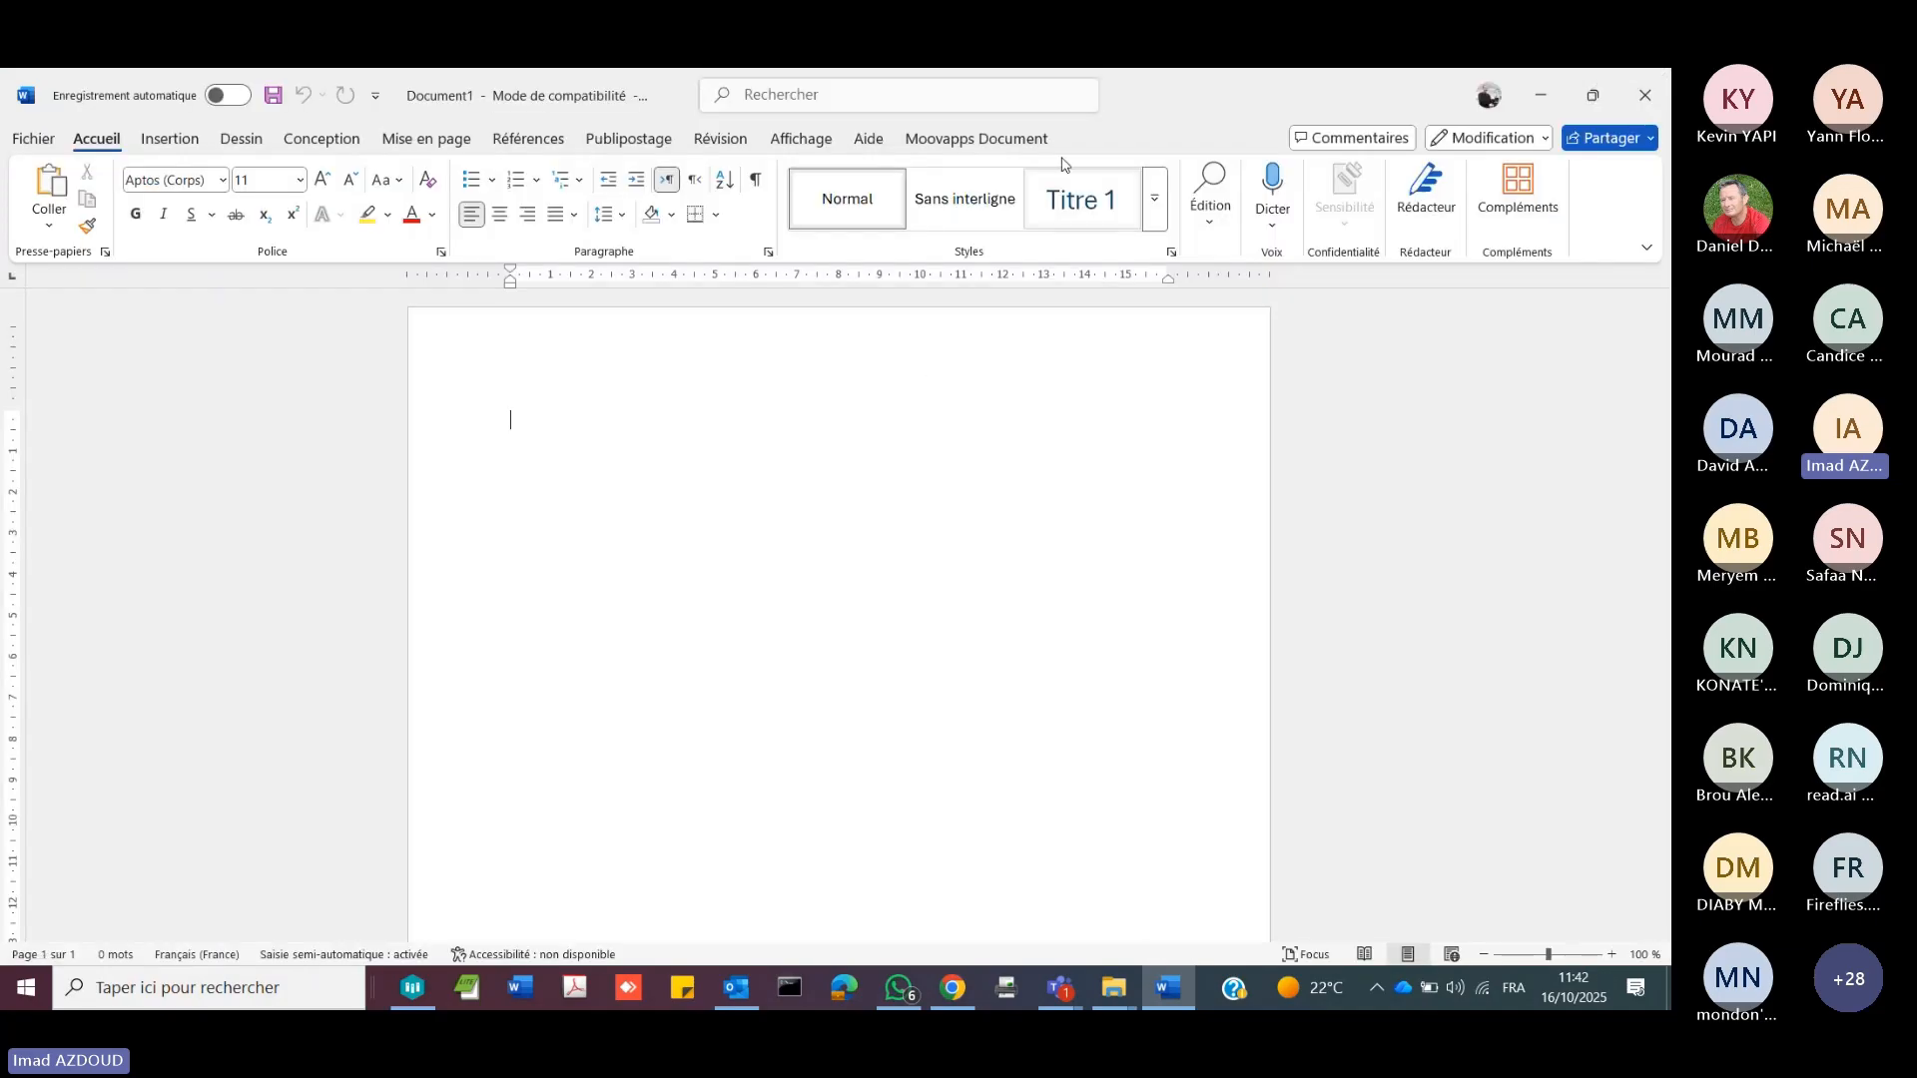
{"action": "left_click", "coordinate": [962, 143]}
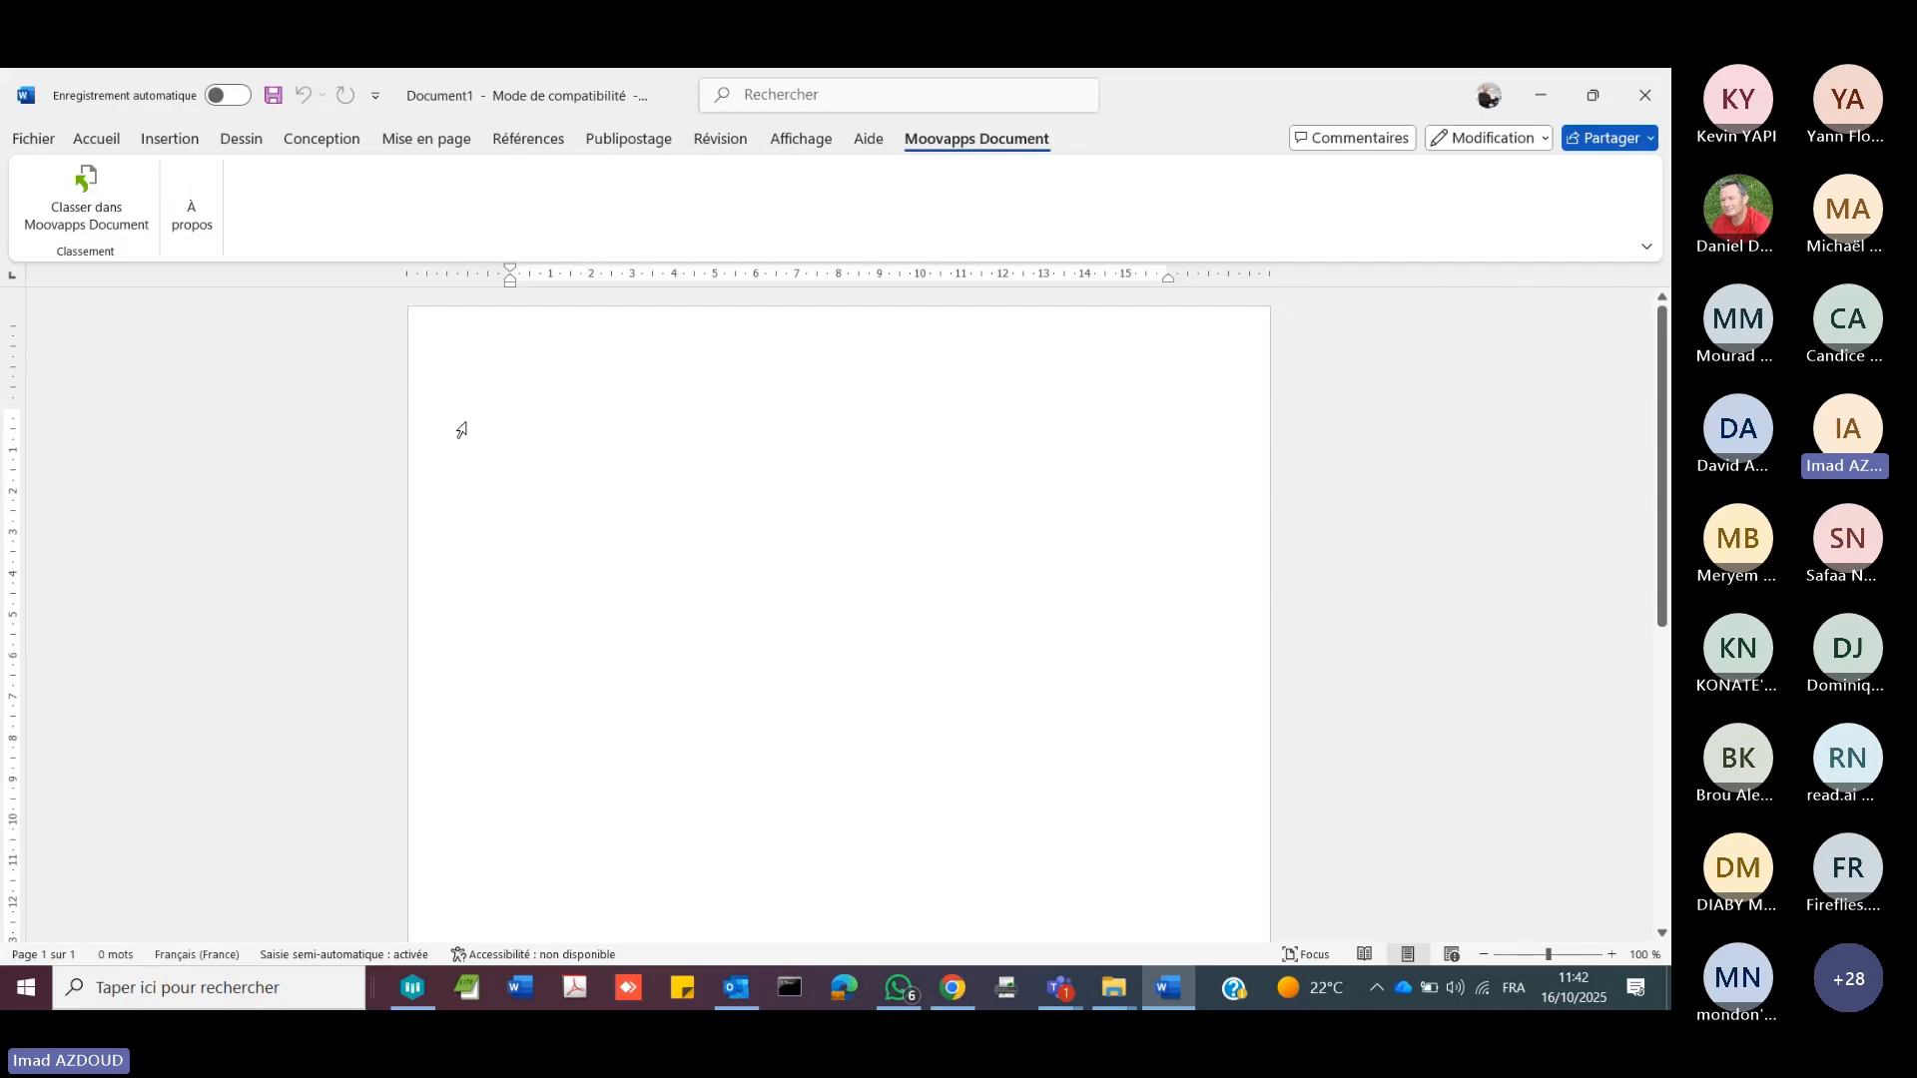
{"action": "type", "text": "TEST"}
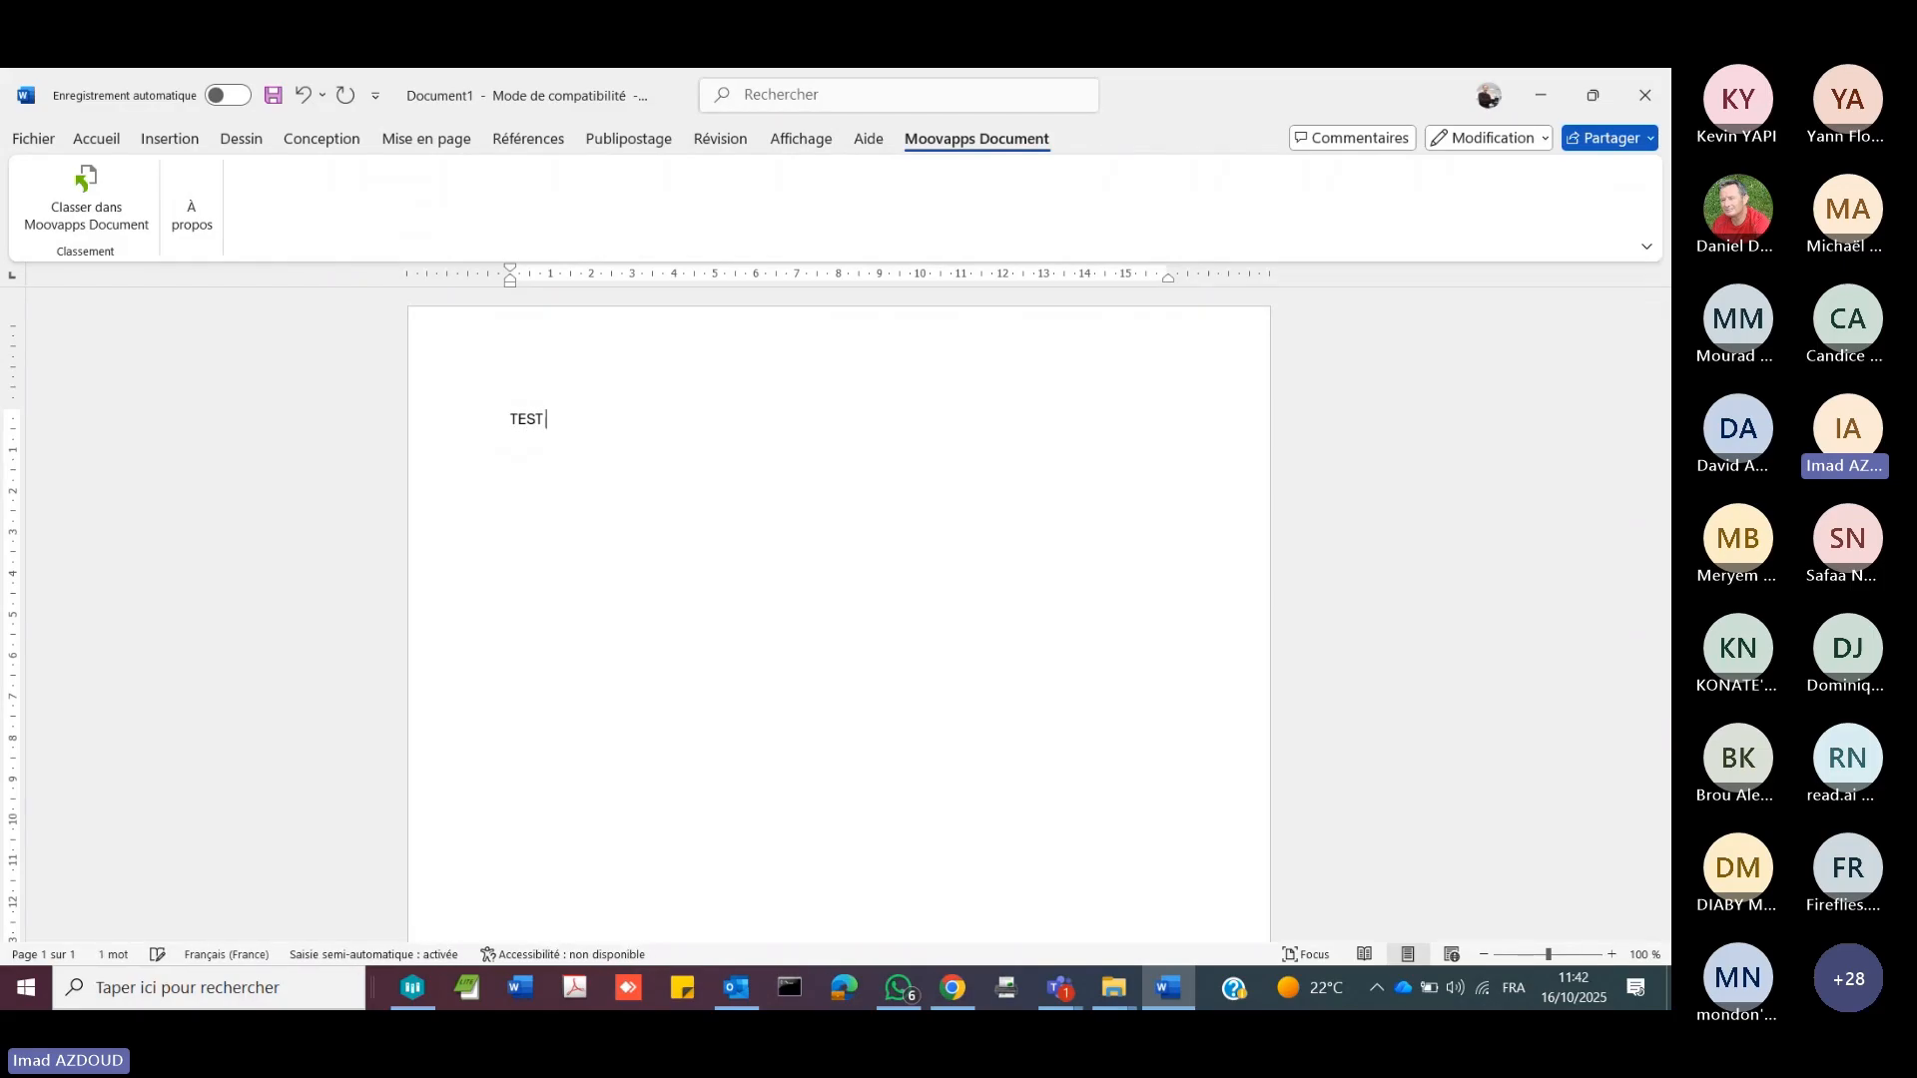
{"action": "type", "text": " DOCUMENT CRER"}
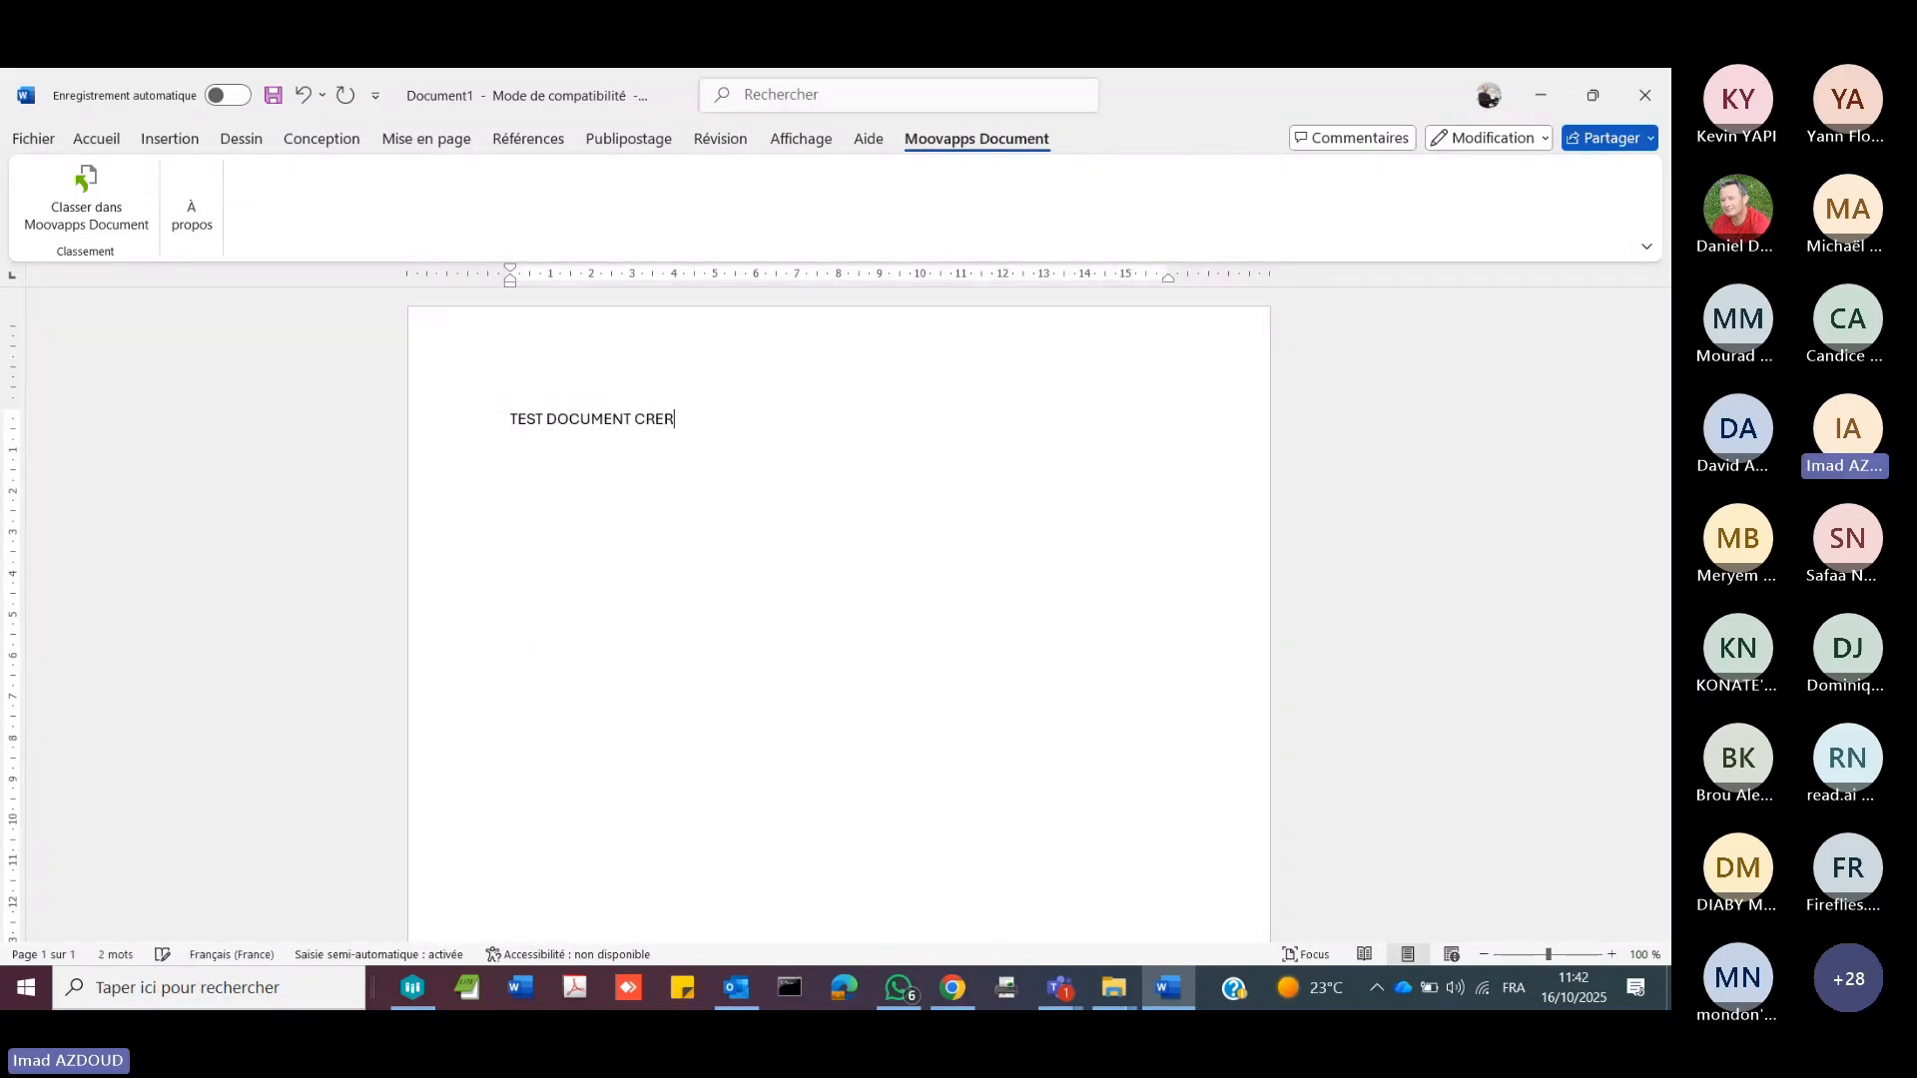
{"action": "key", "text": "BackSpace"}
{"action": "type", "text": "ER"}
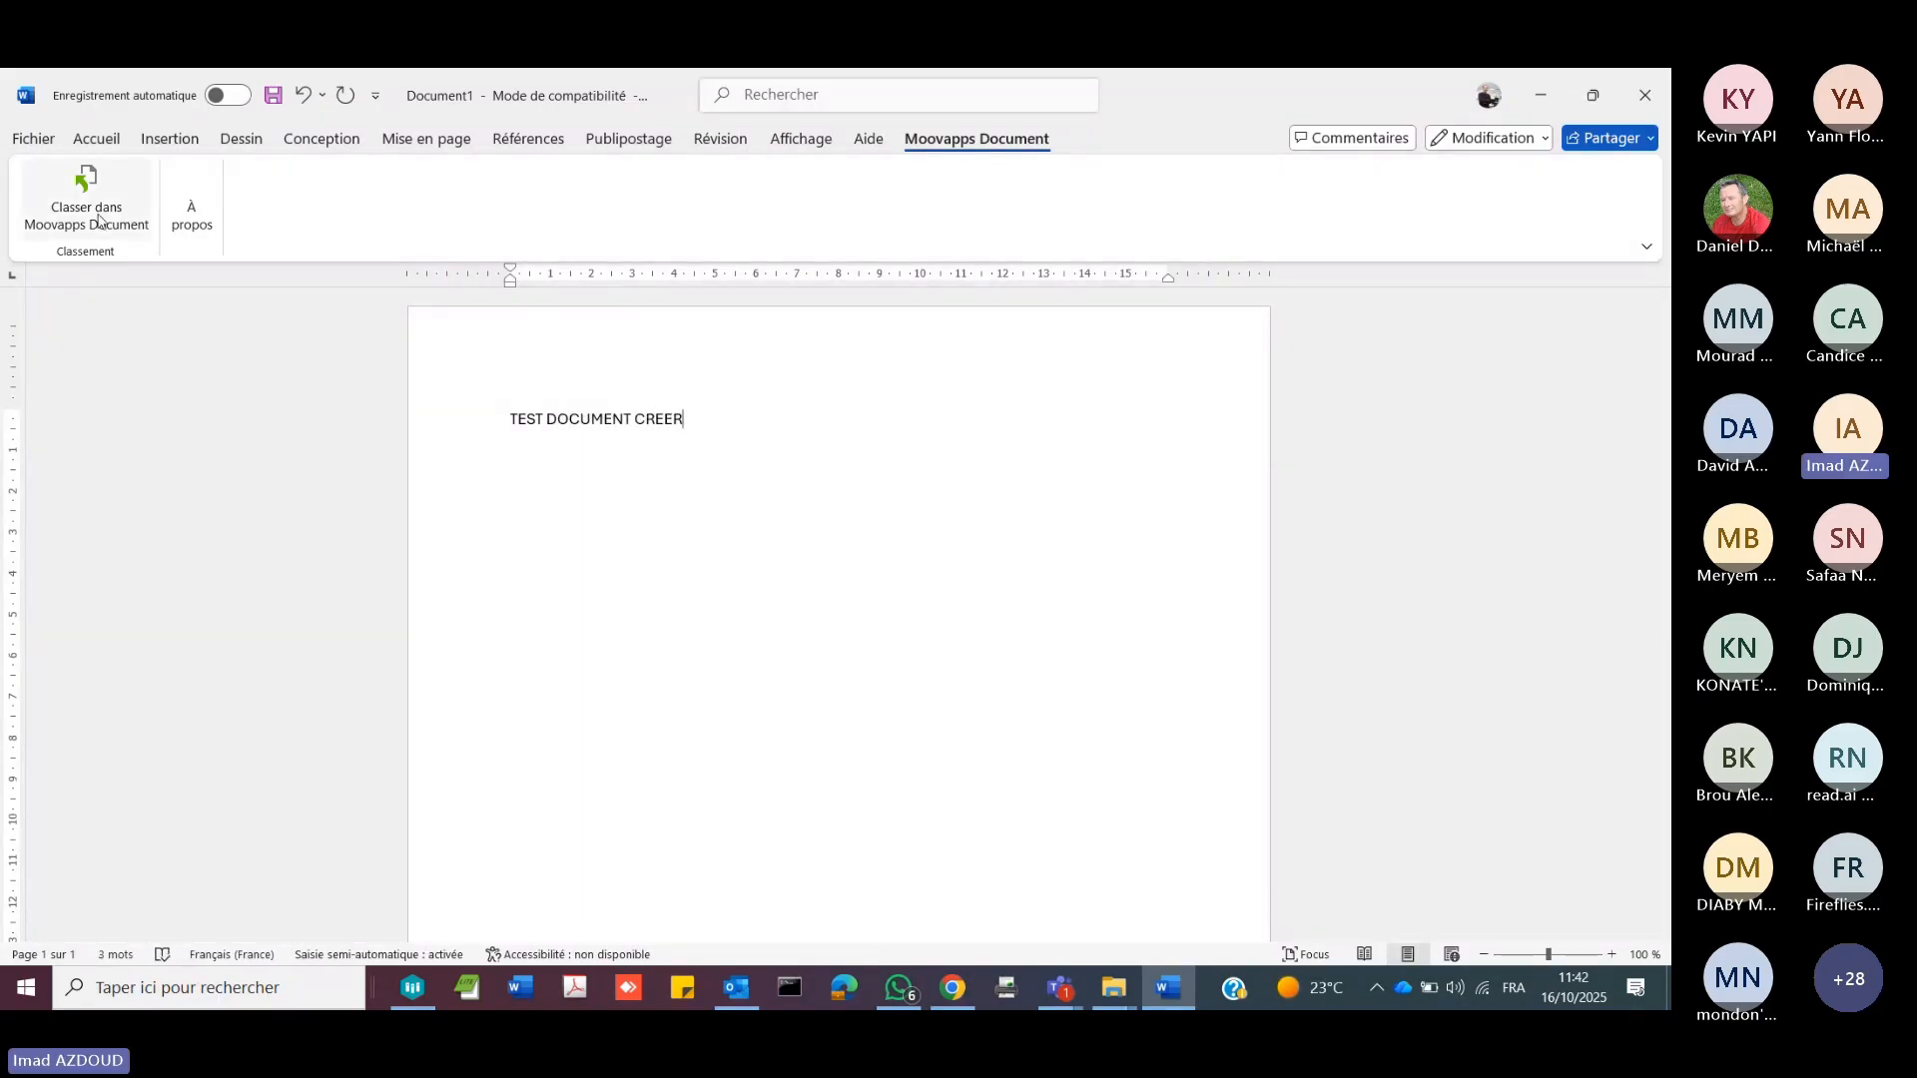
Step: Try filing the Word document in Moovapps Document as BON DE COMMANDE, check the category choices and abandon the filing
{"action": "left_click", "coordinate": [99, 220]}
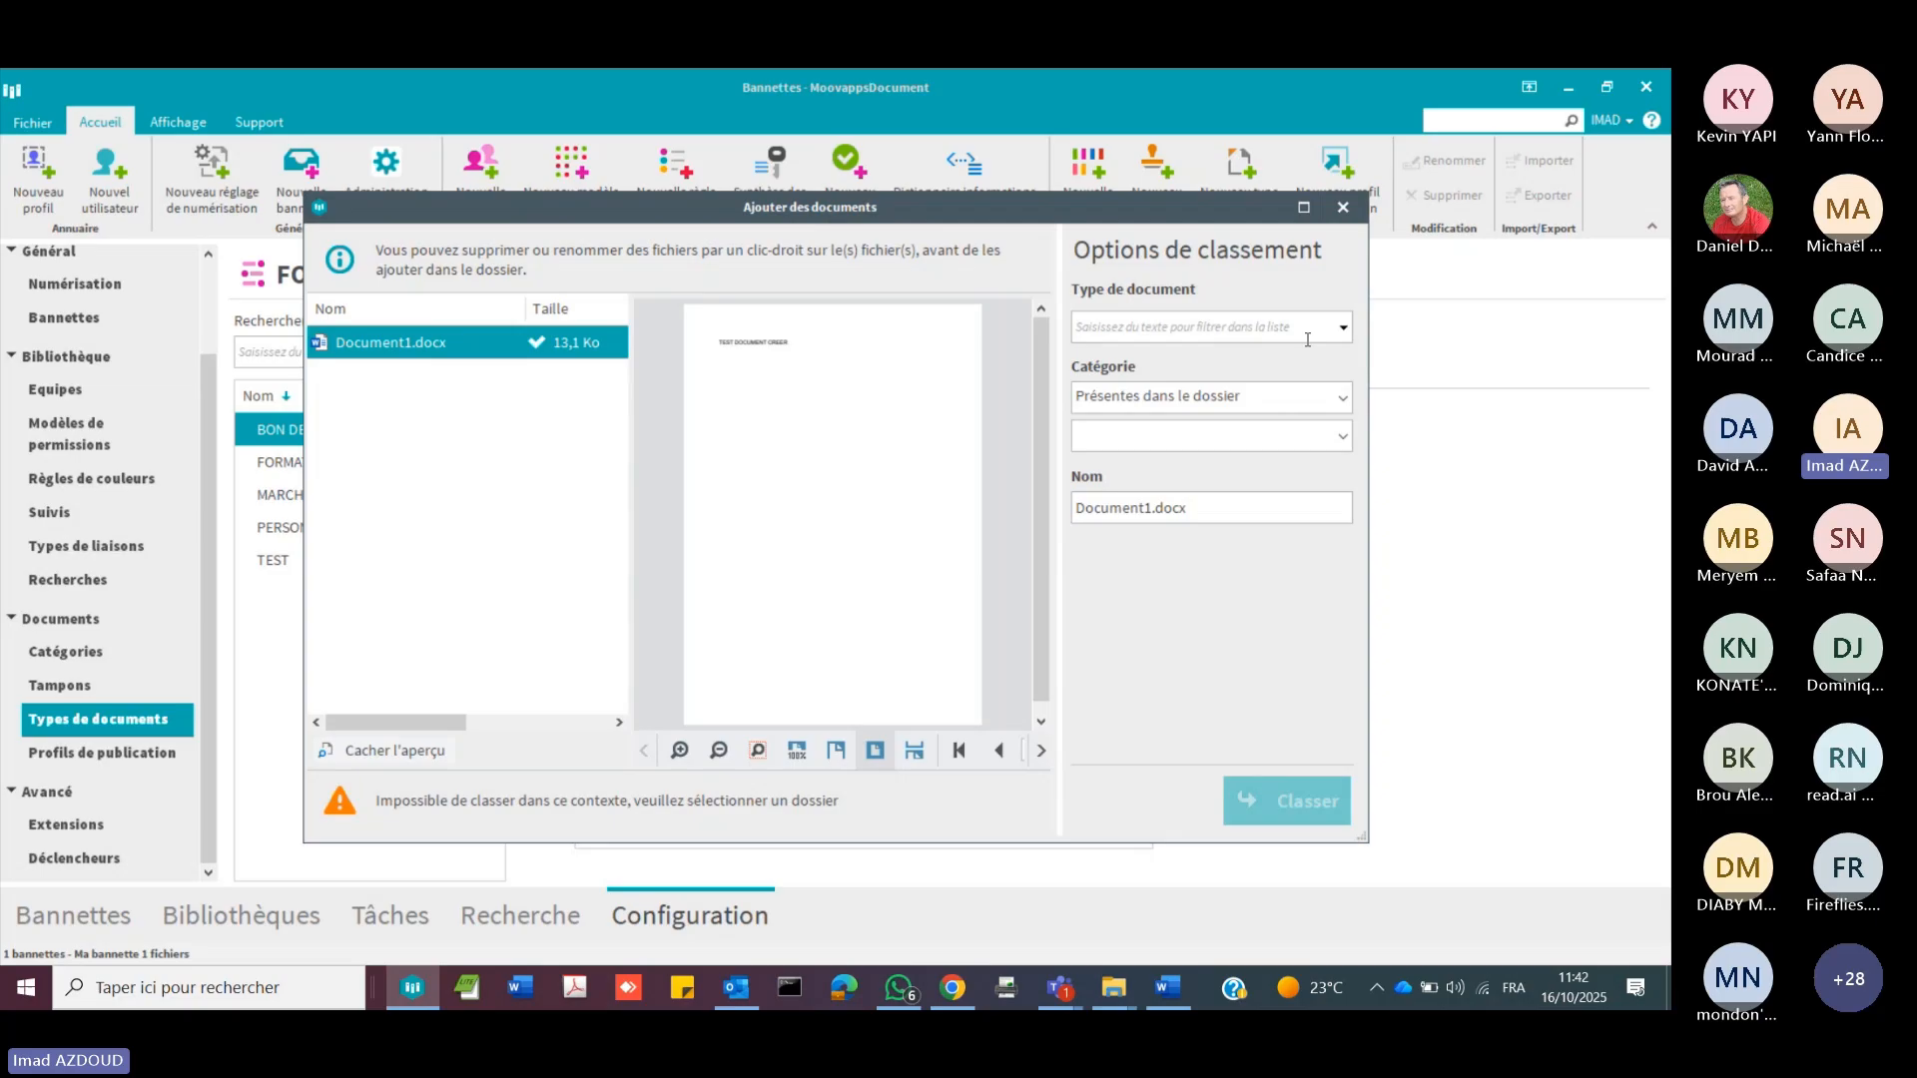
{"action": "left_click", "coordinate": [1343, 328]}
{"action": "left_click", "coordinate": [1232, 377]}
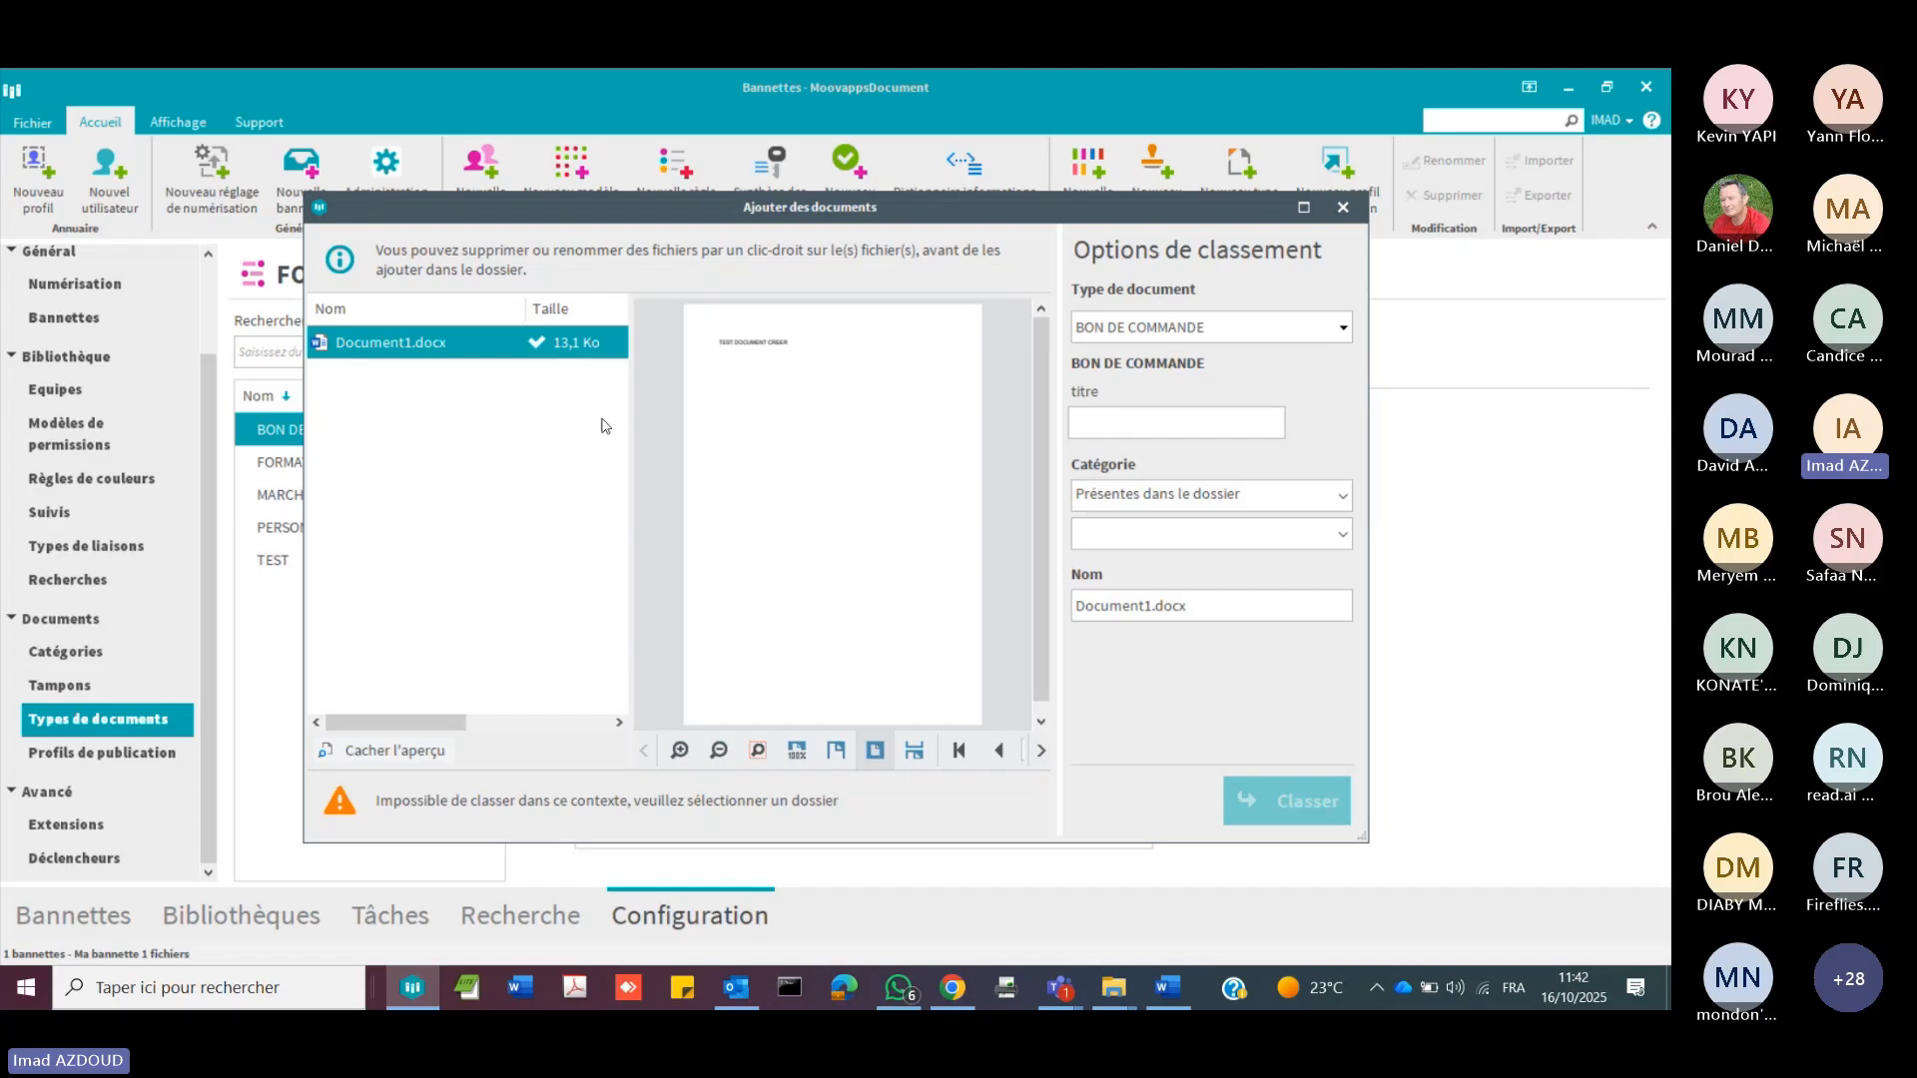
{"action": "left_click", "coordinate": [1344, 497]}
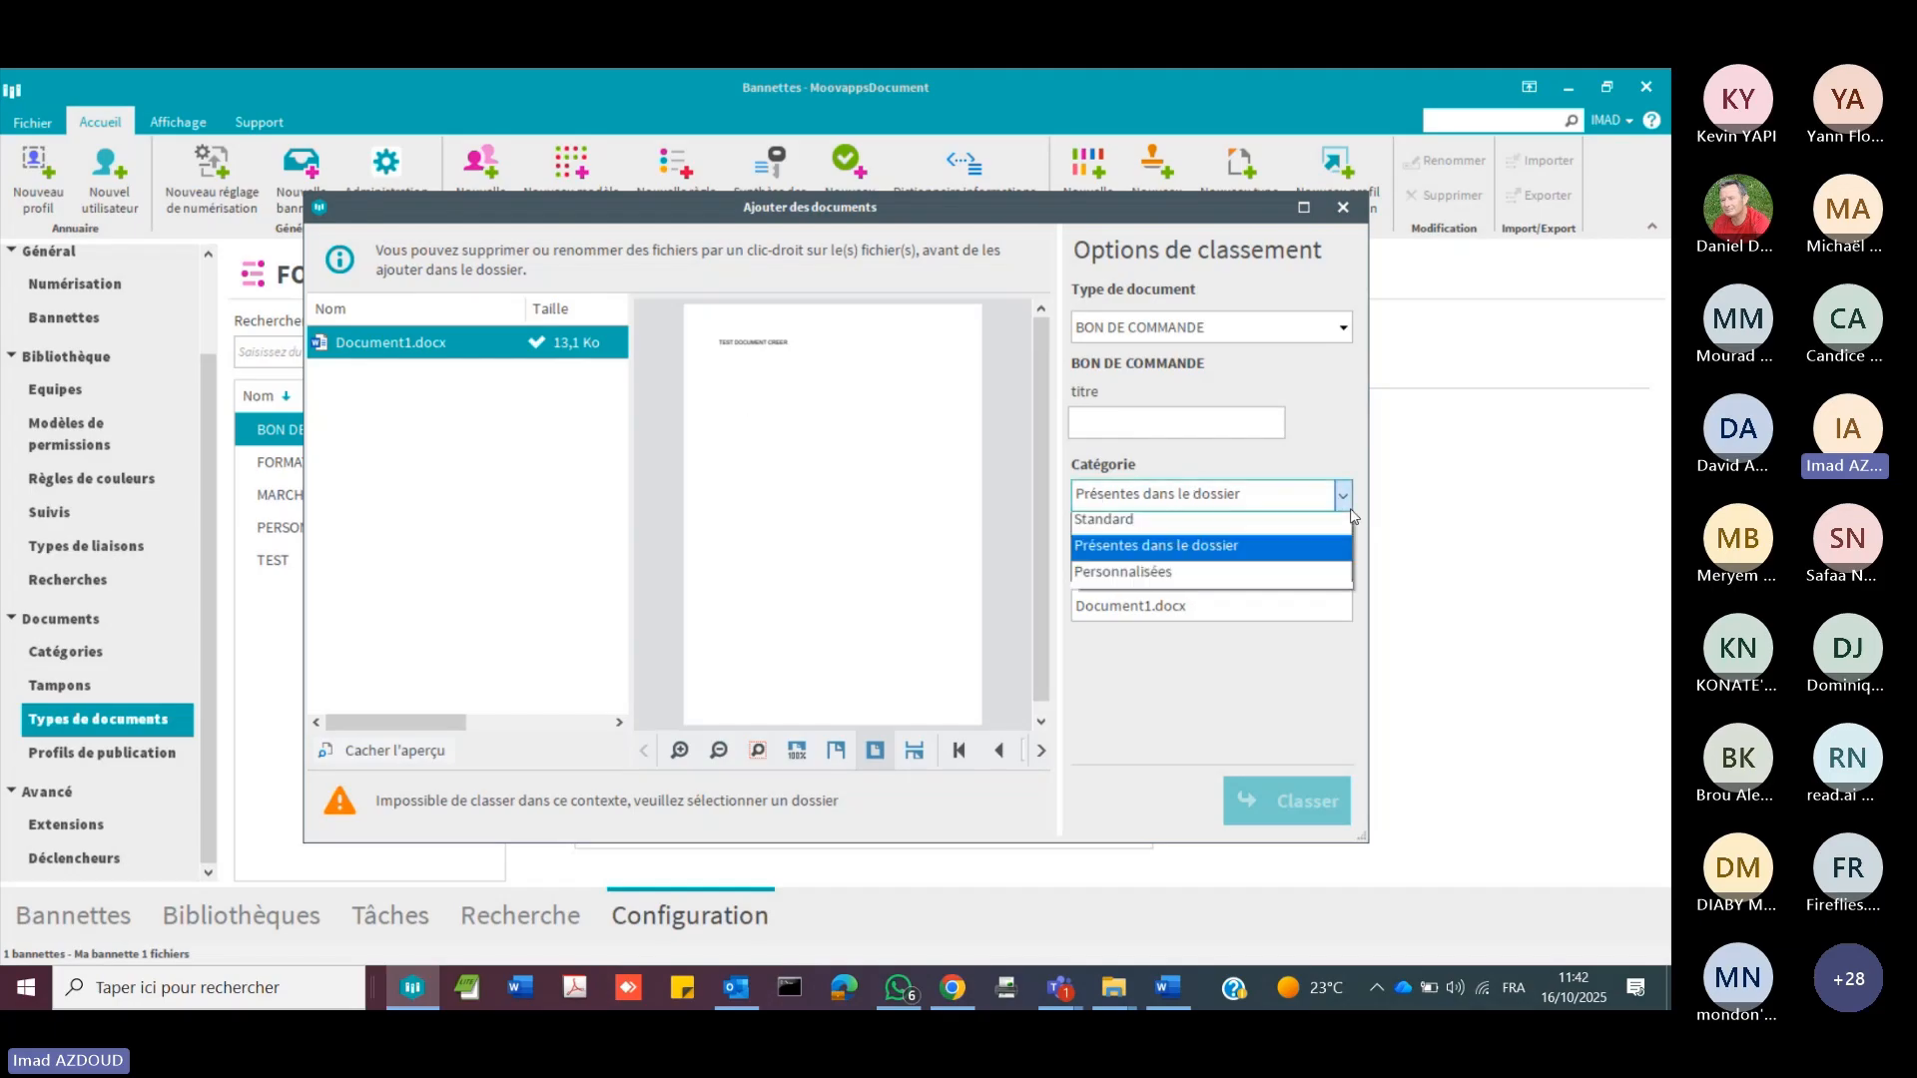
{"action": "left_click", "coordinate": [1344, 208]}
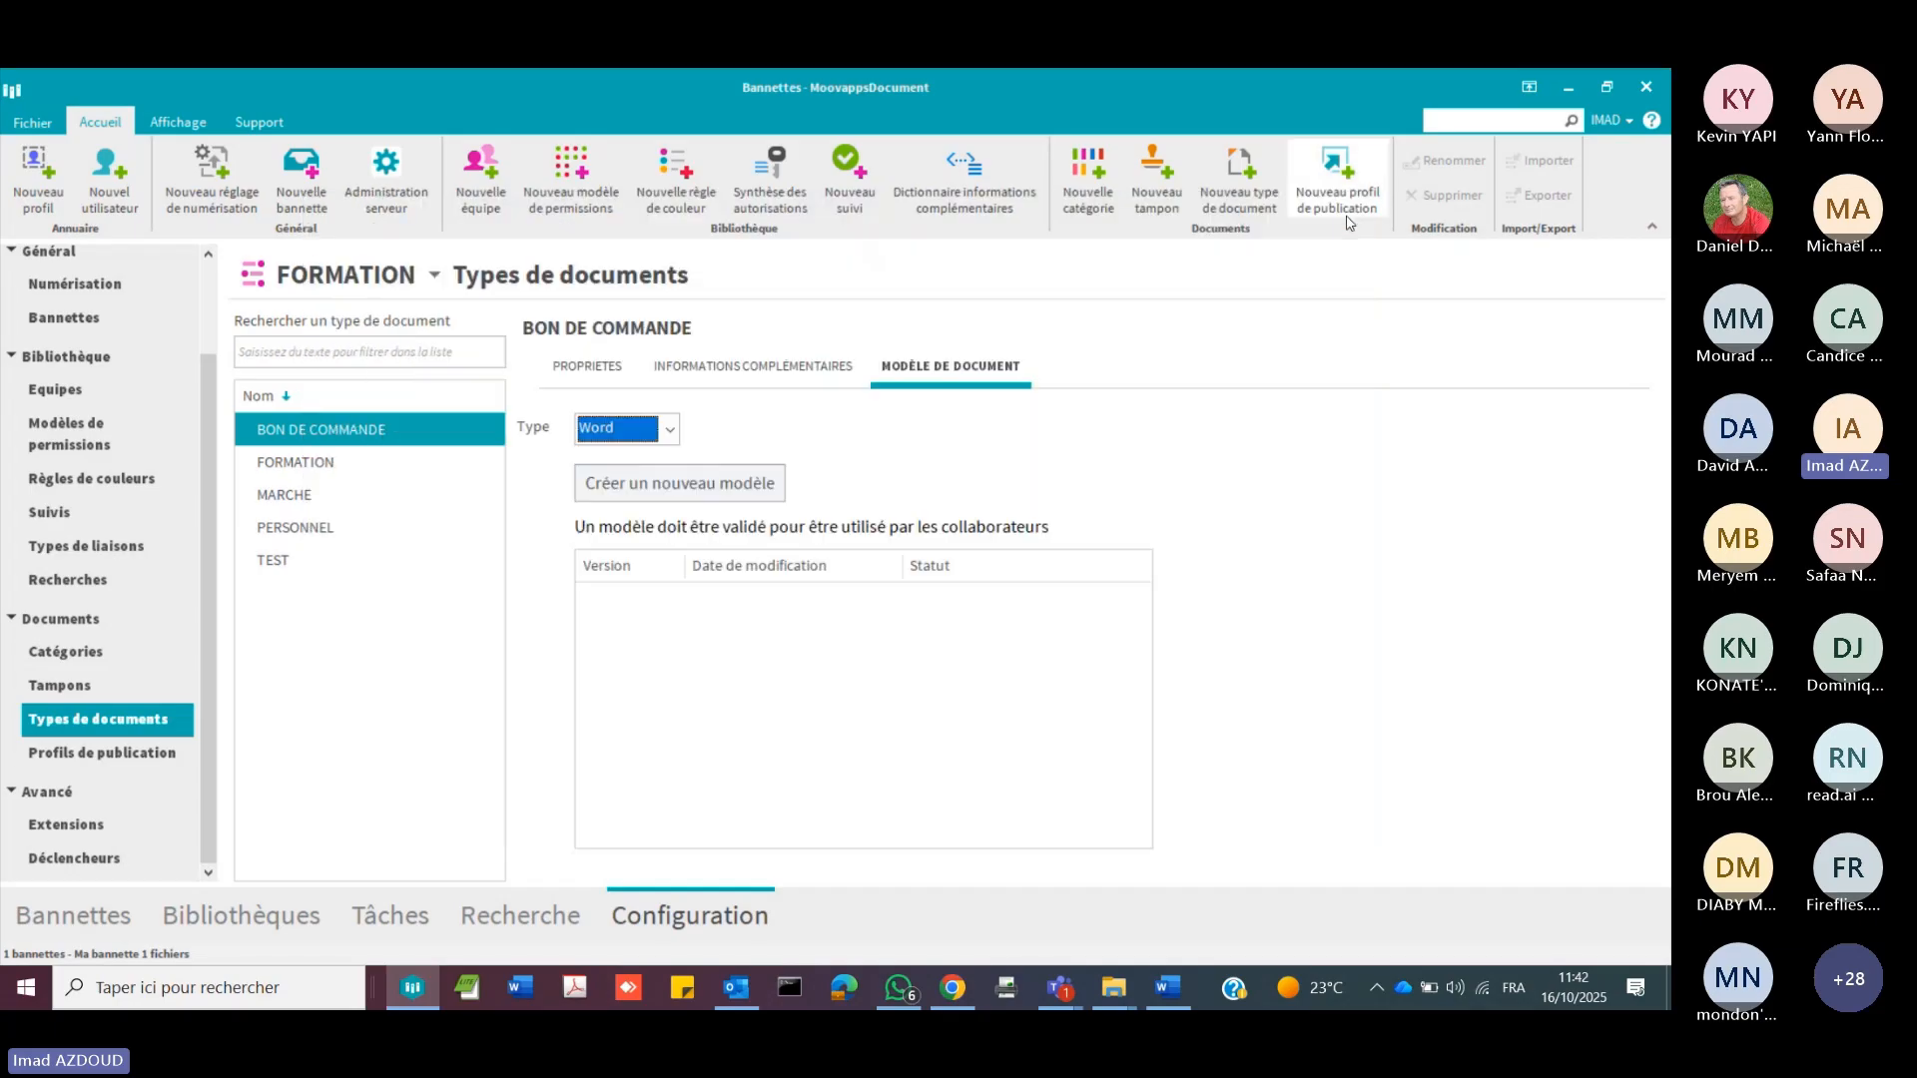
Step: In the FORMATION library, open version v1 of Attachement-septembre.docx in the ACHAT category for editing in Word
{"action": "left_click", "coordinate": [250, 911]}
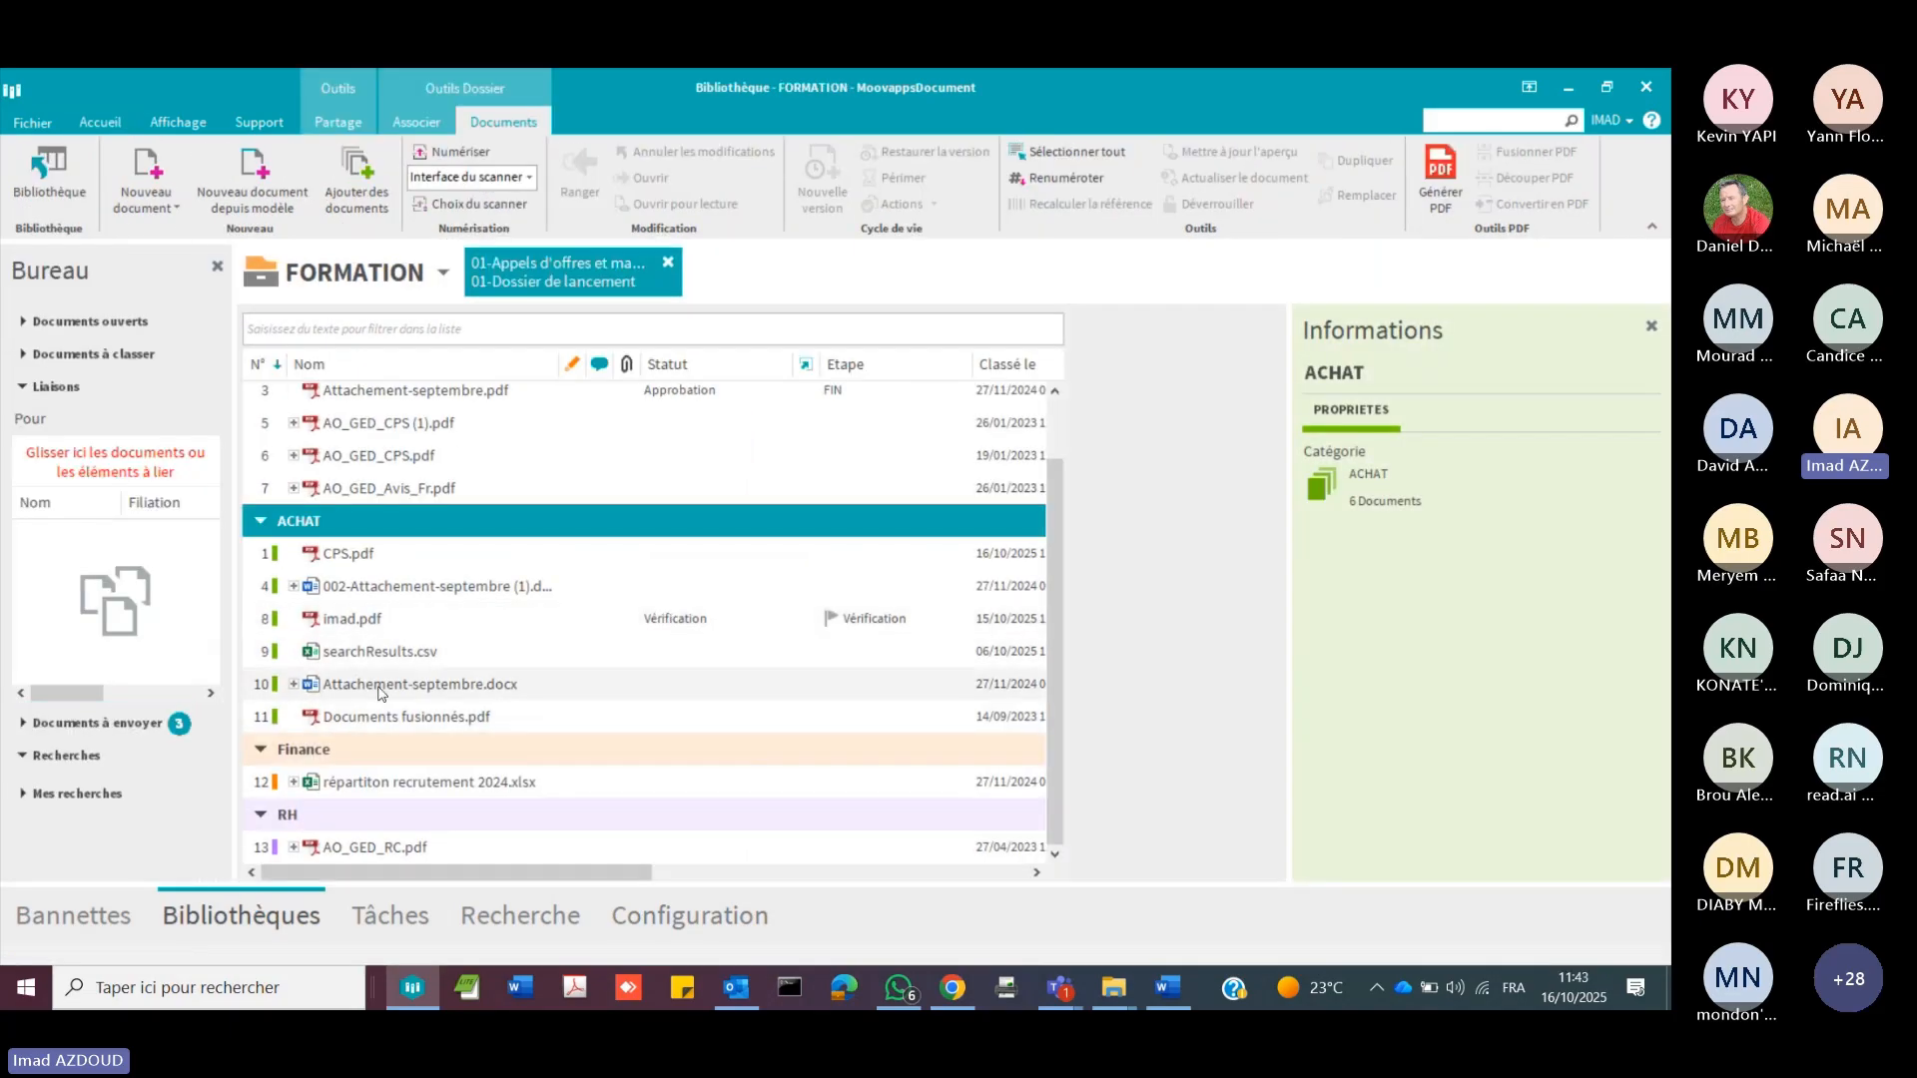
{"action": "left_click", "coordinate": [293, 685]}
{"action": "left_click", "coordinate": [354, 718]}
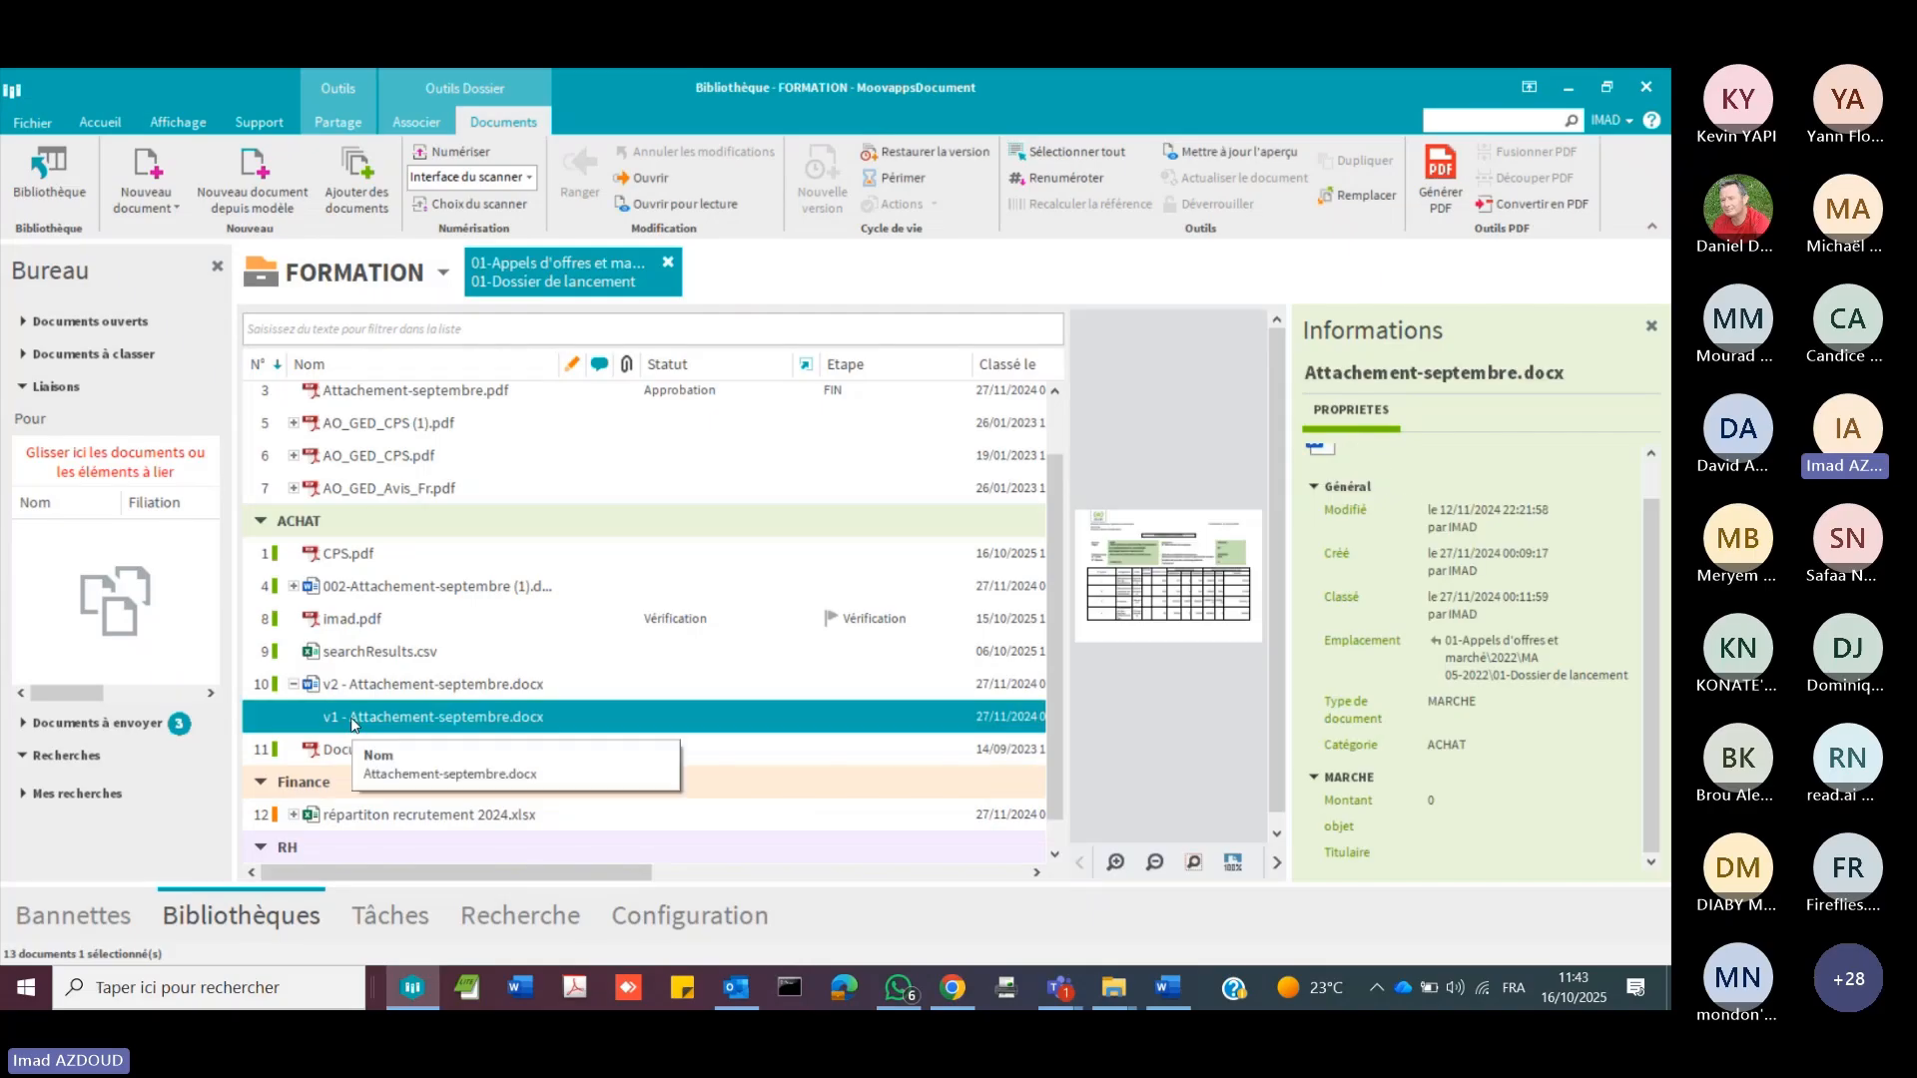
{"action": "right_click", "coordinate": [353, 723]}
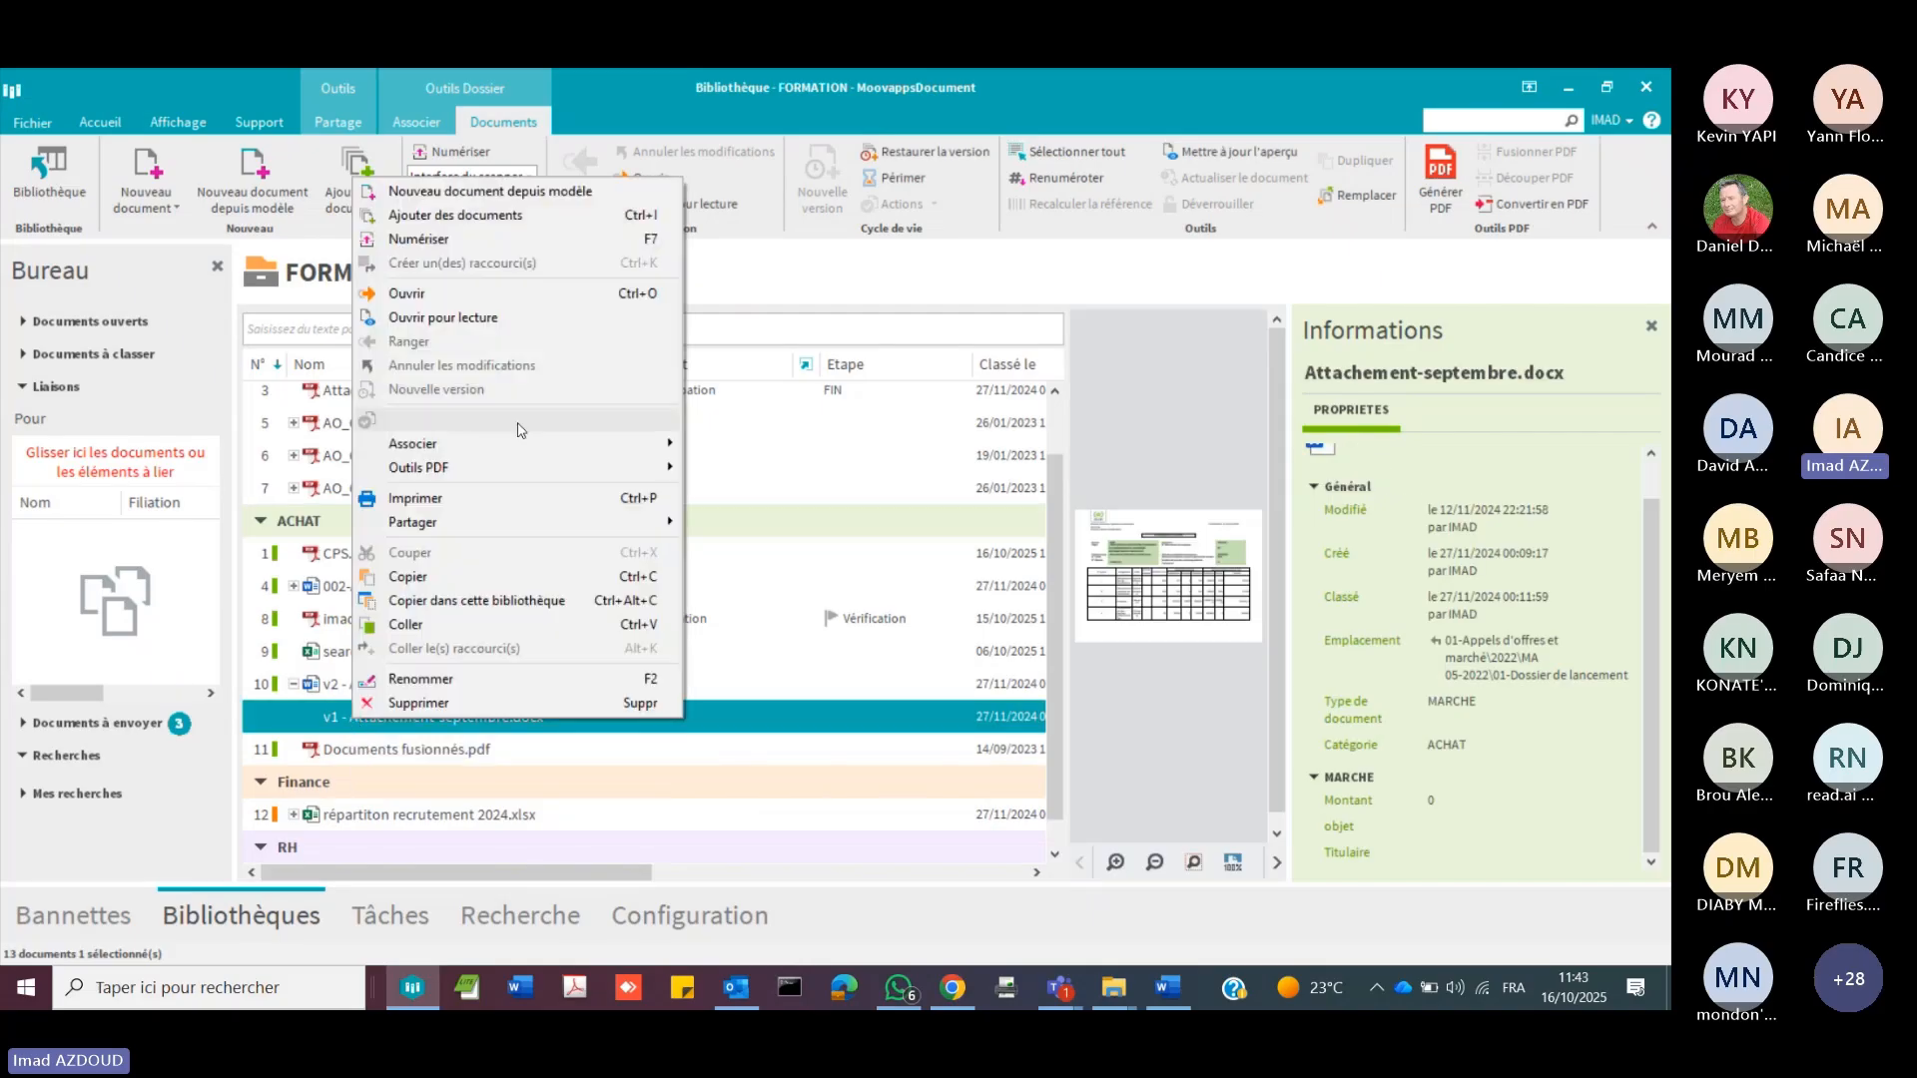
{"action": "left_click", "coordinate": [591, 293]}
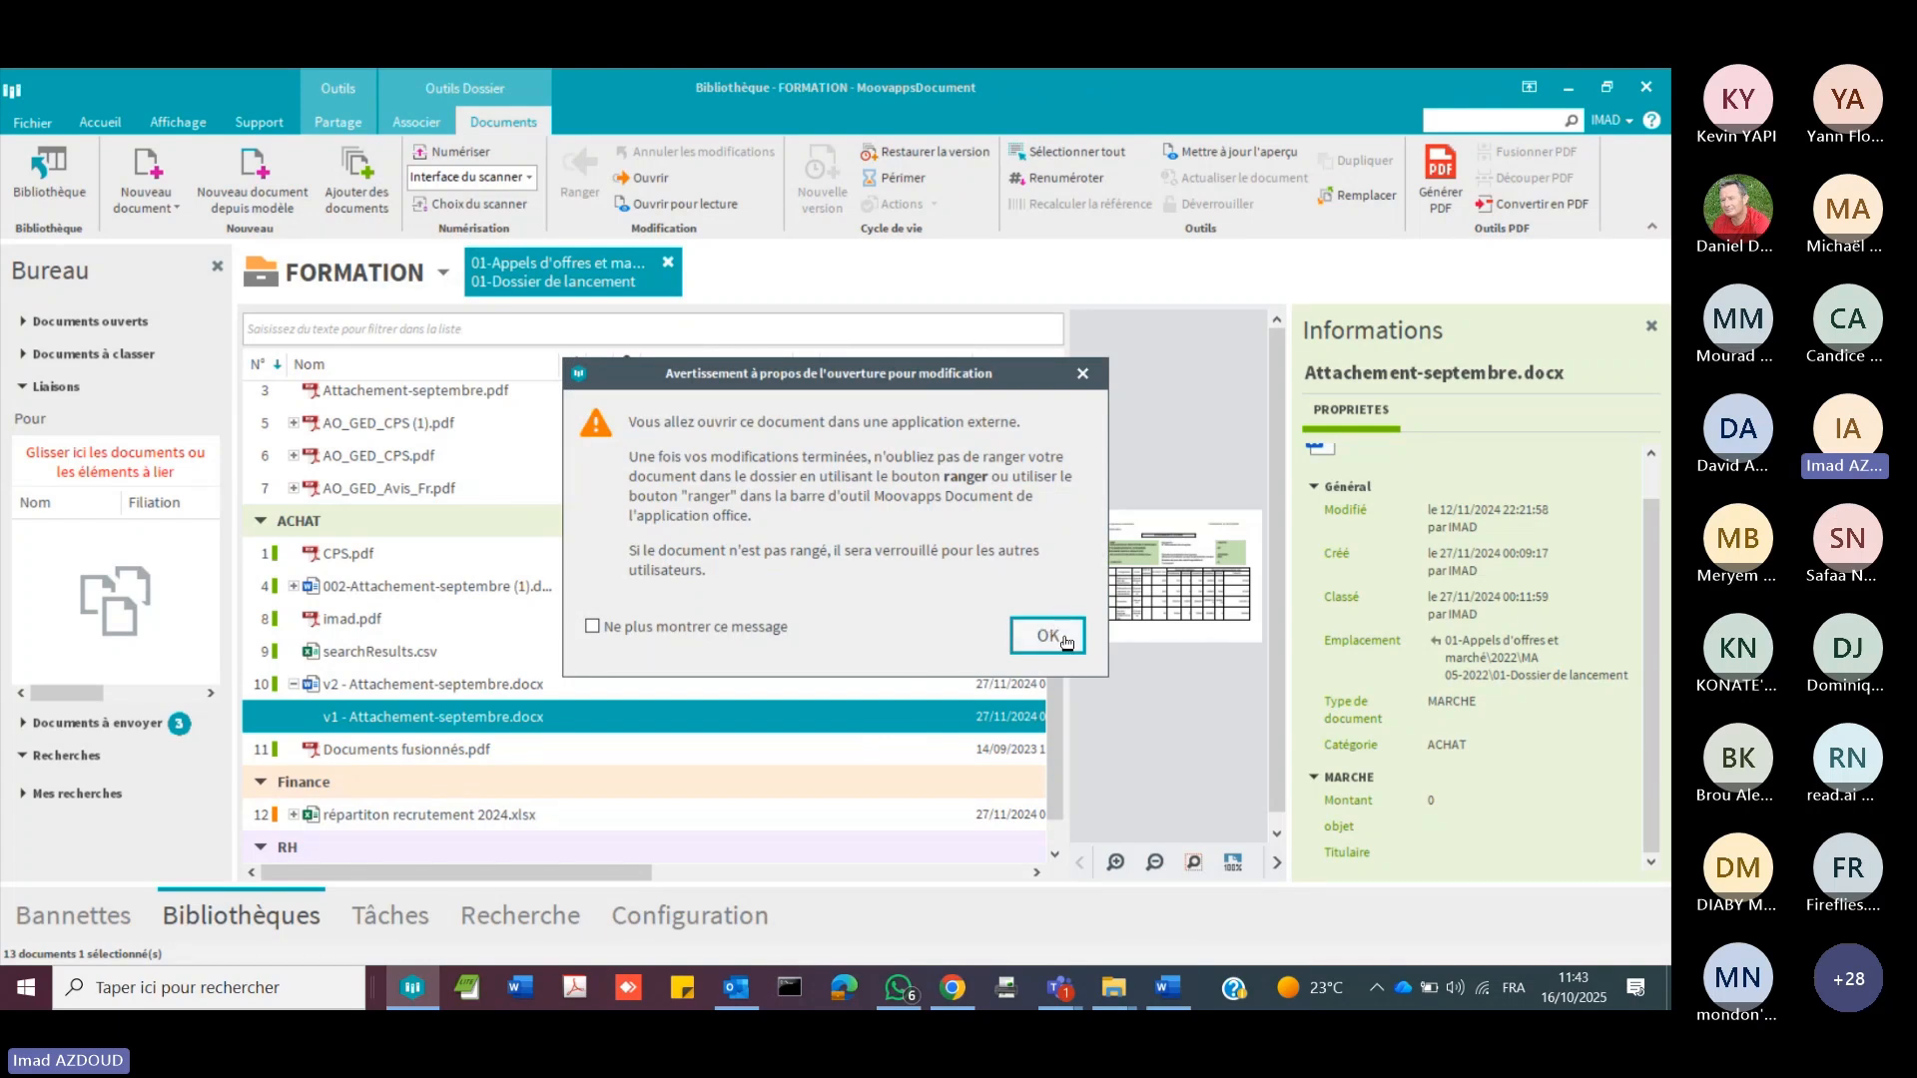
{"action": "left_click", "coordinate": [1048, 636]}
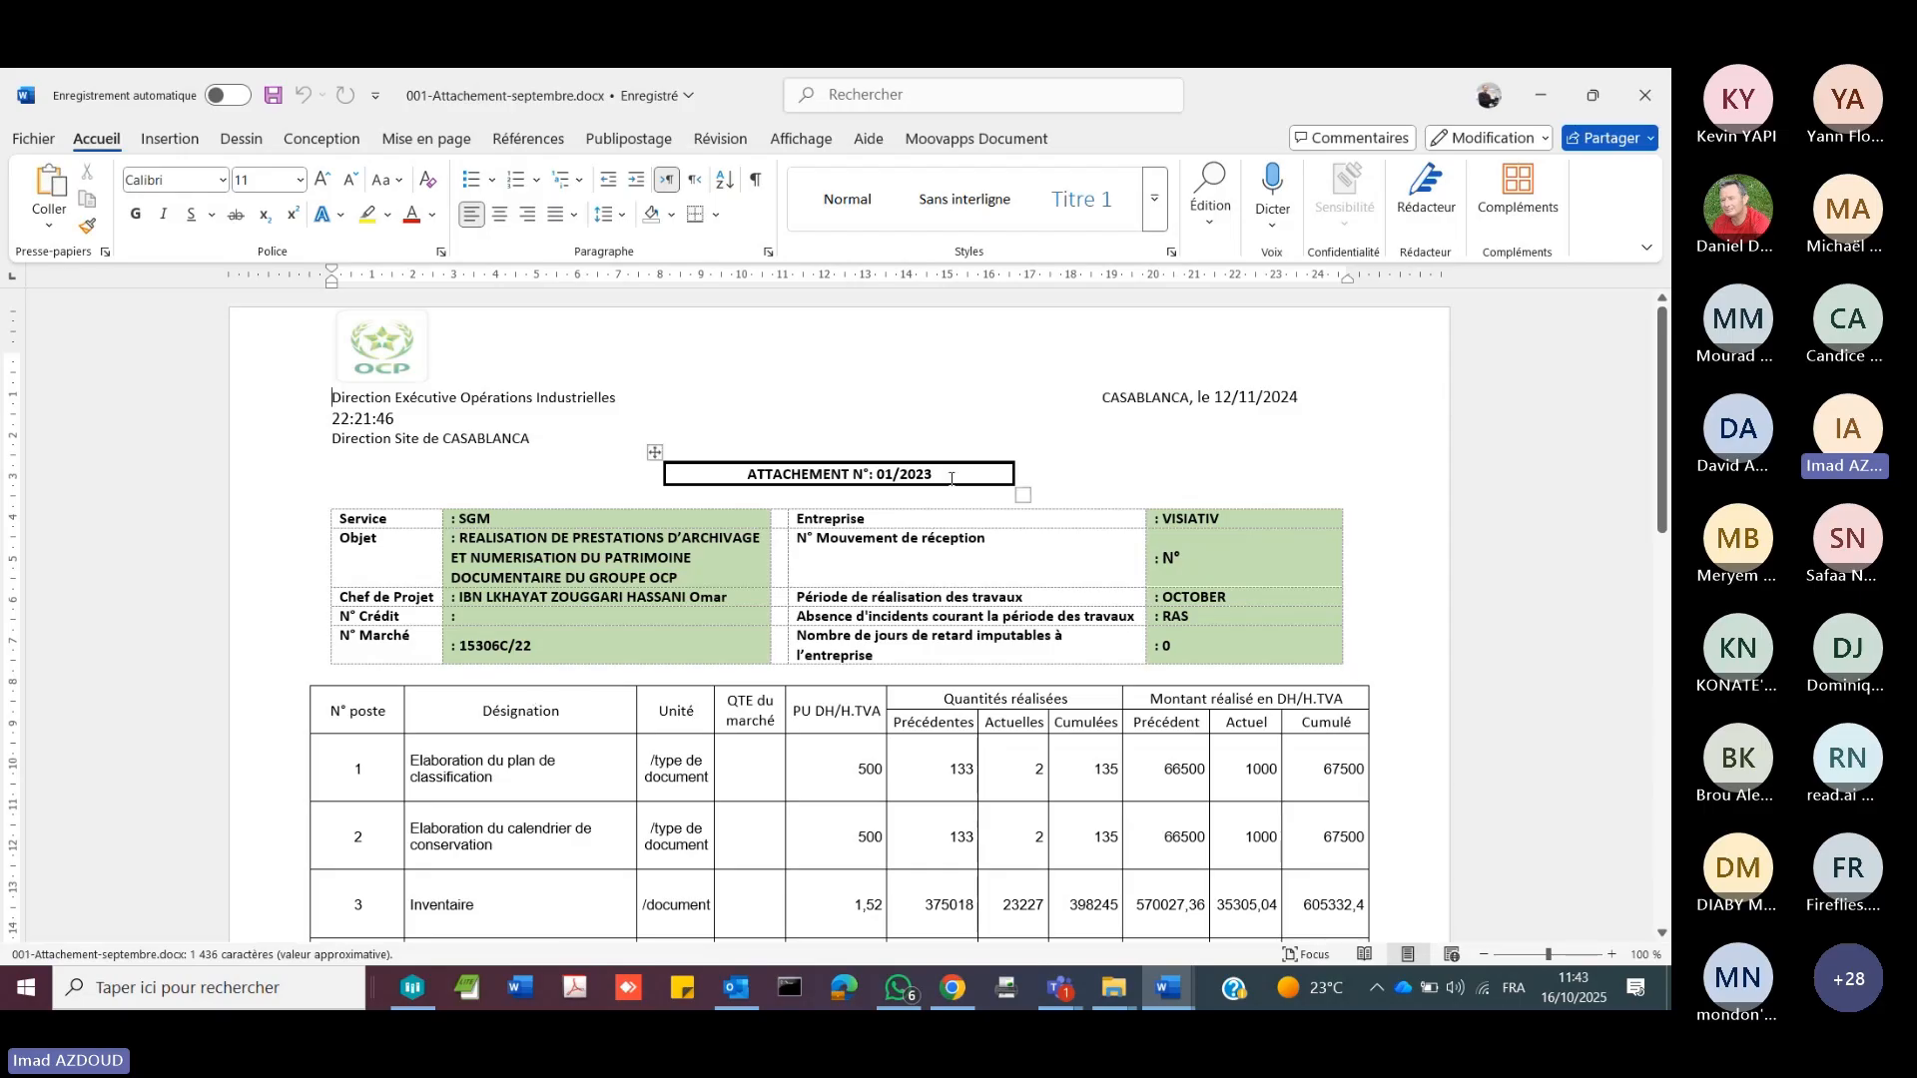
Step: Set the attachment number in the document's heading to 155 and store the document back in its Moovapps Document folder
{"action": "left_click_drag", "start_coordinate": [933, 474], "coordinate": [865, 475]}
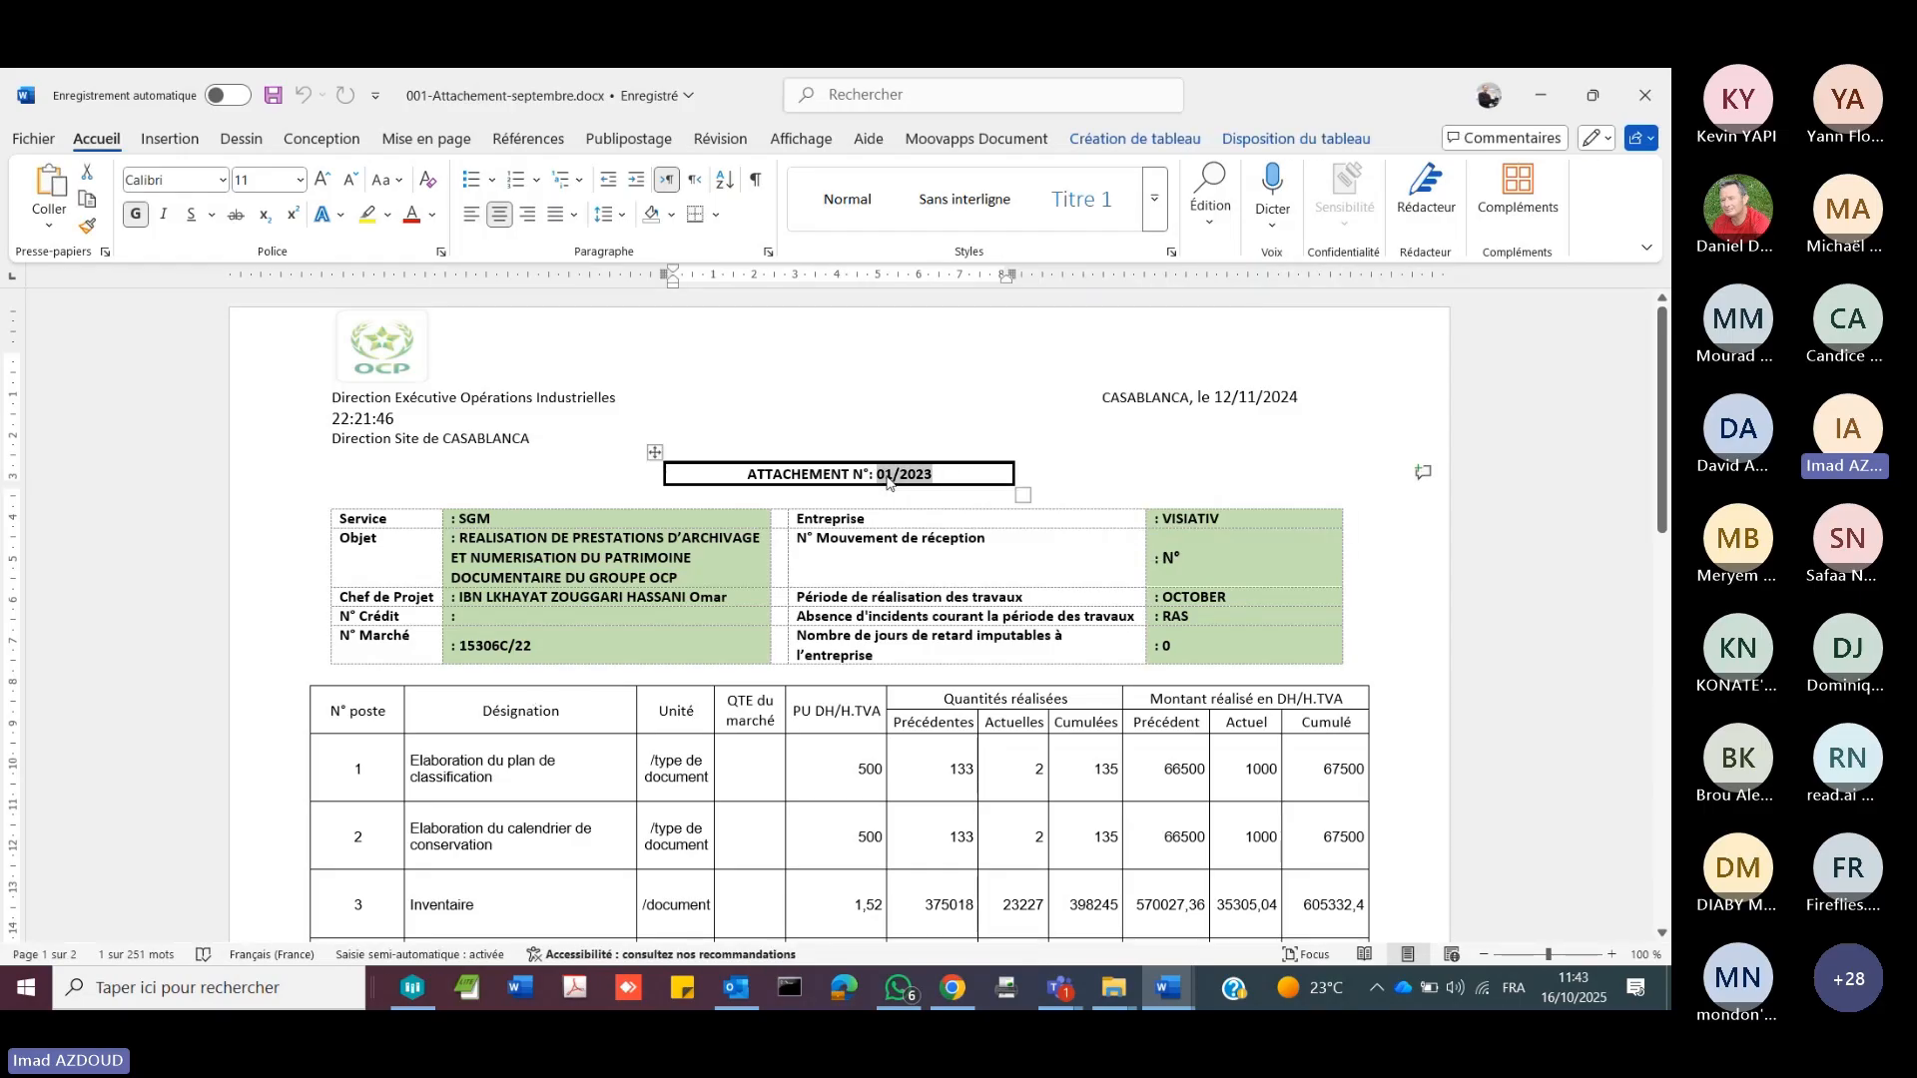
{"action": "type", "text": ": 155"}
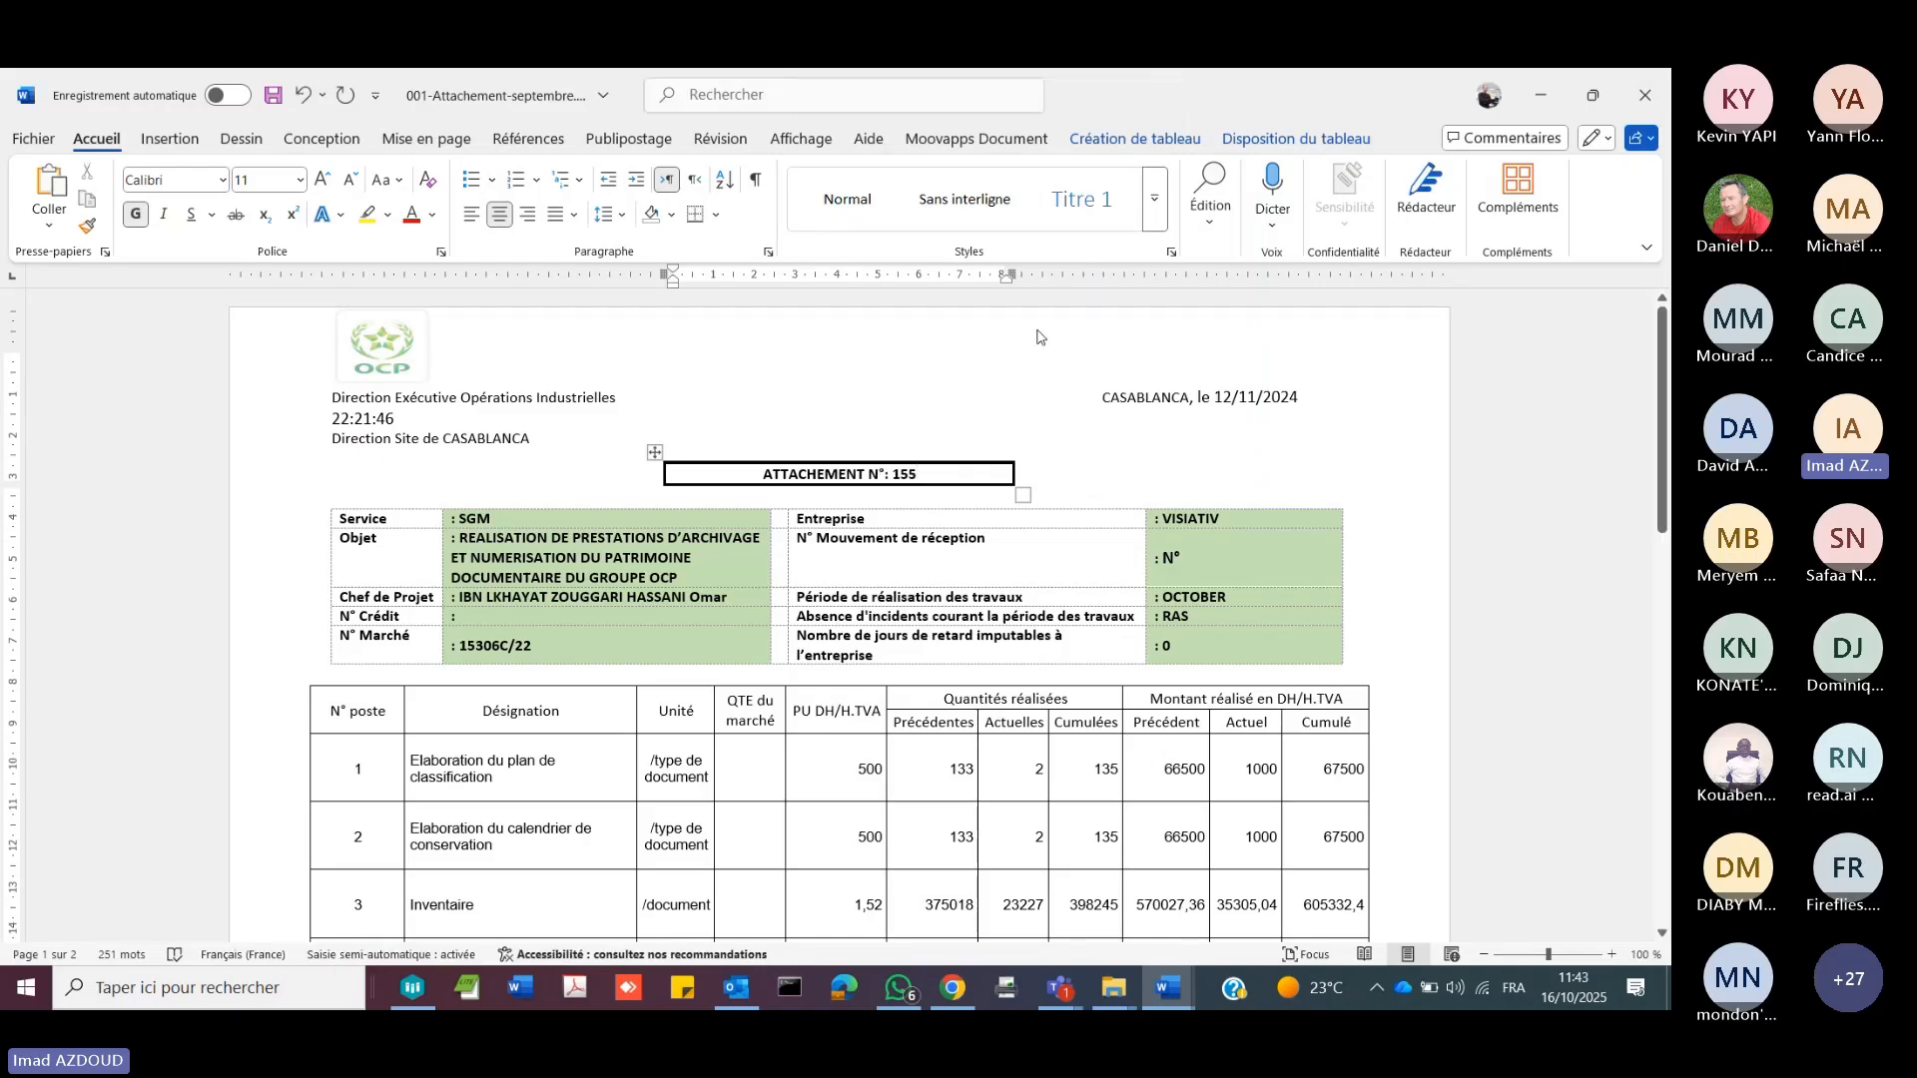
{"action": "left_click", "coordinate": [1020, 141]}
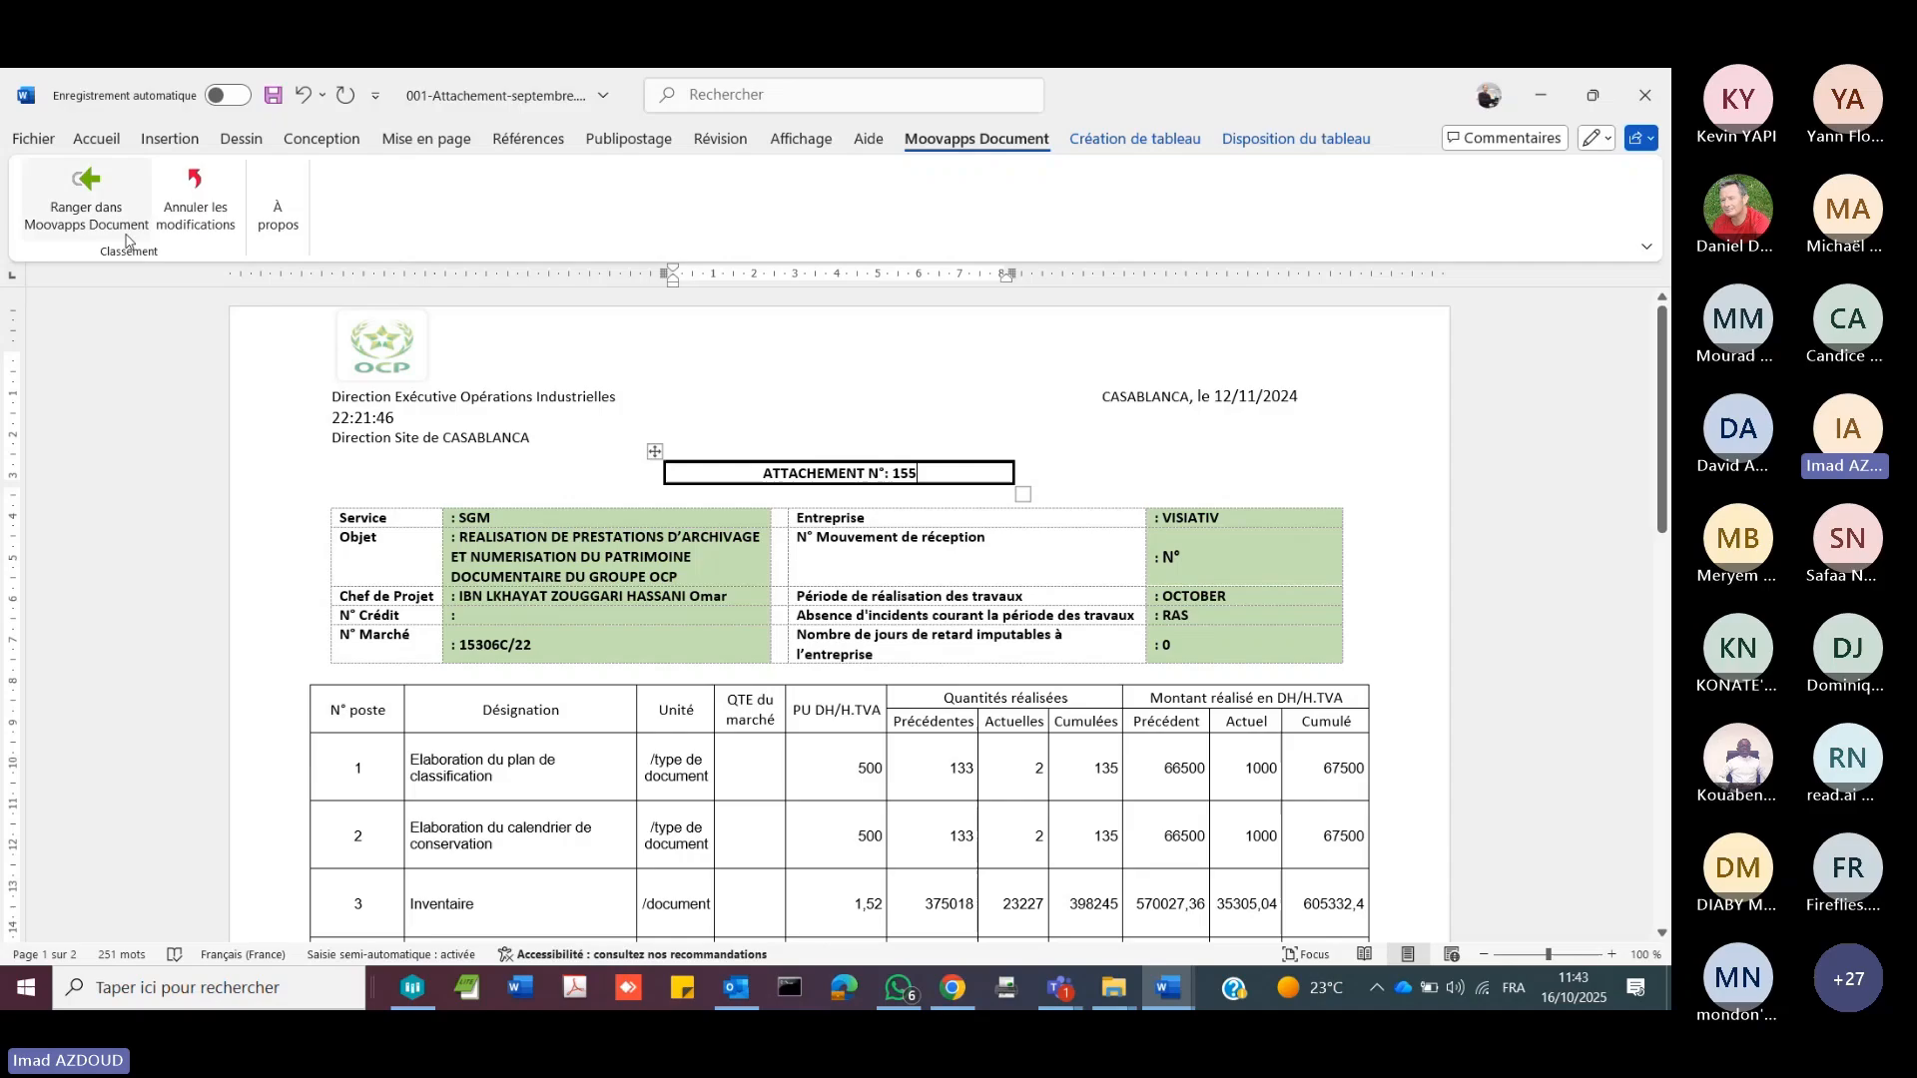
{"action": "left_click", "coordinate": [126, 239]}
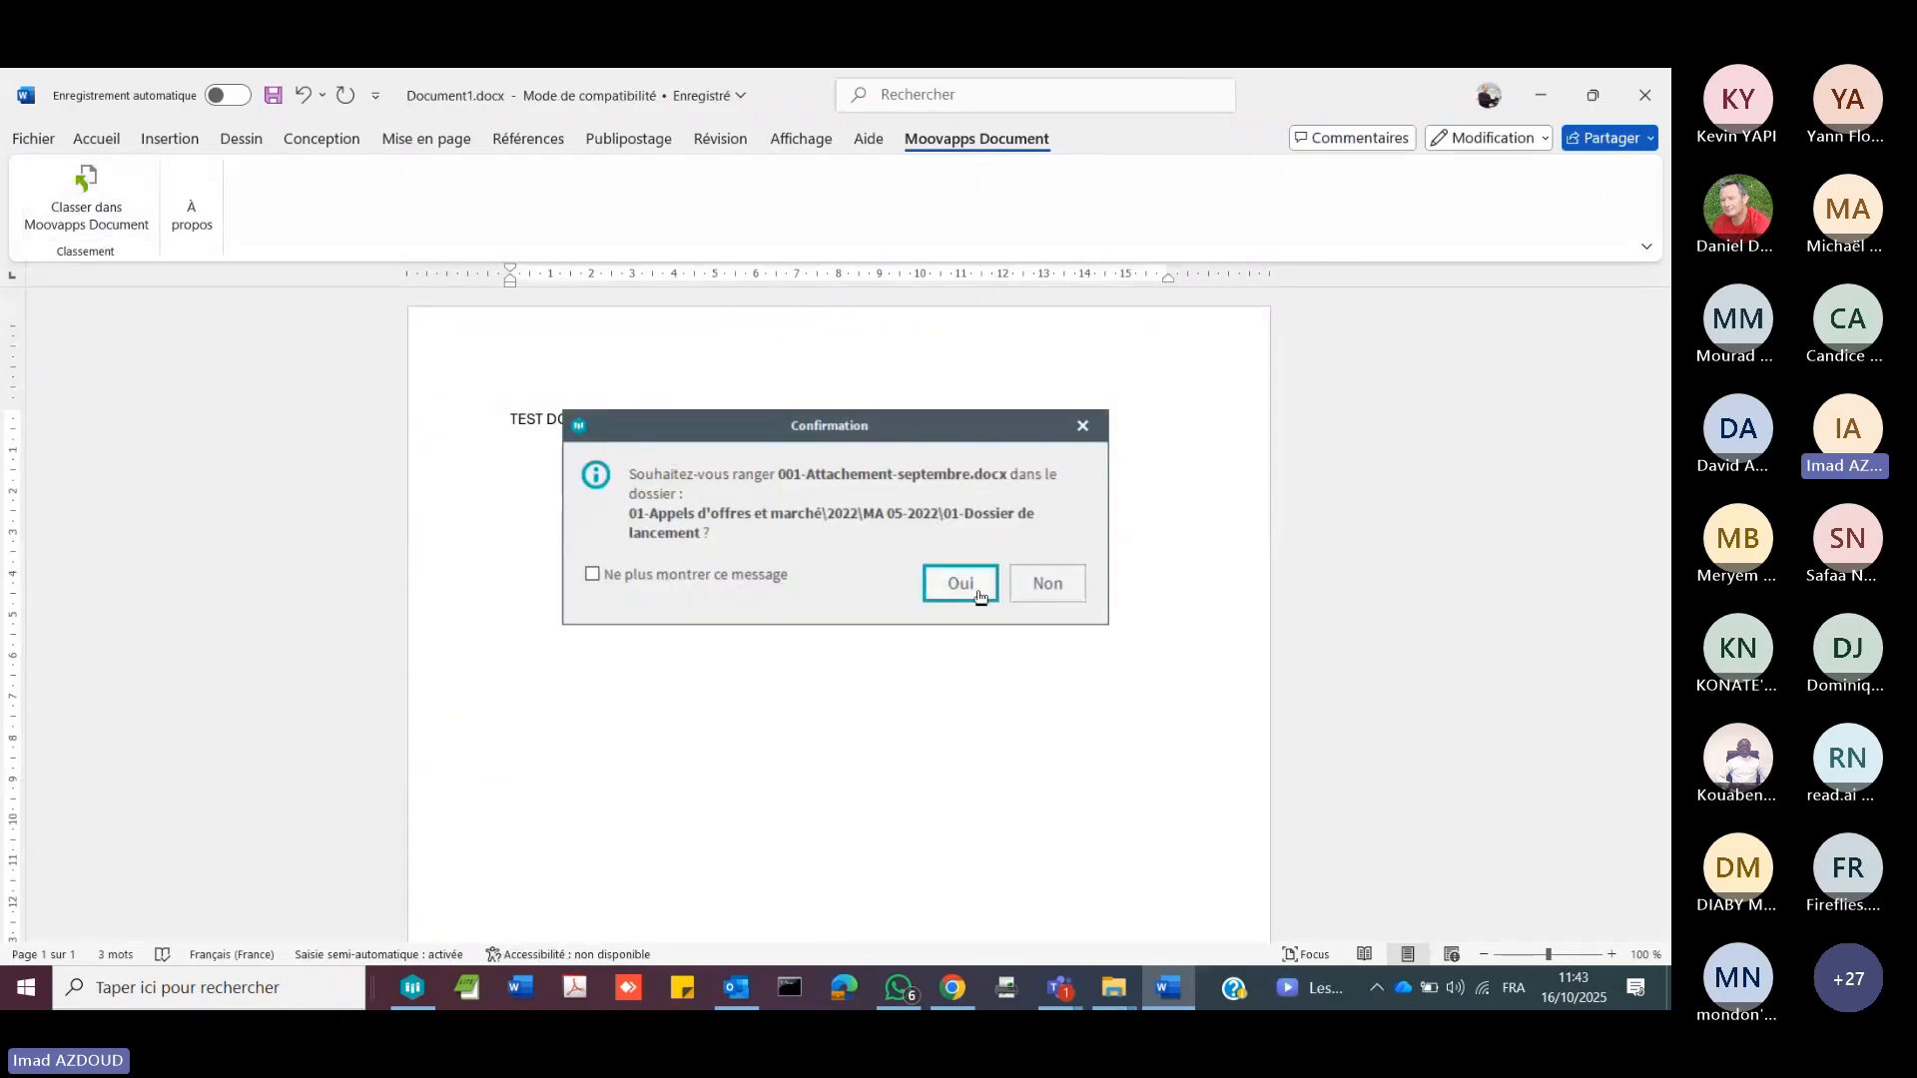
{"action": "left_click", "coordinate": [961, 585]}
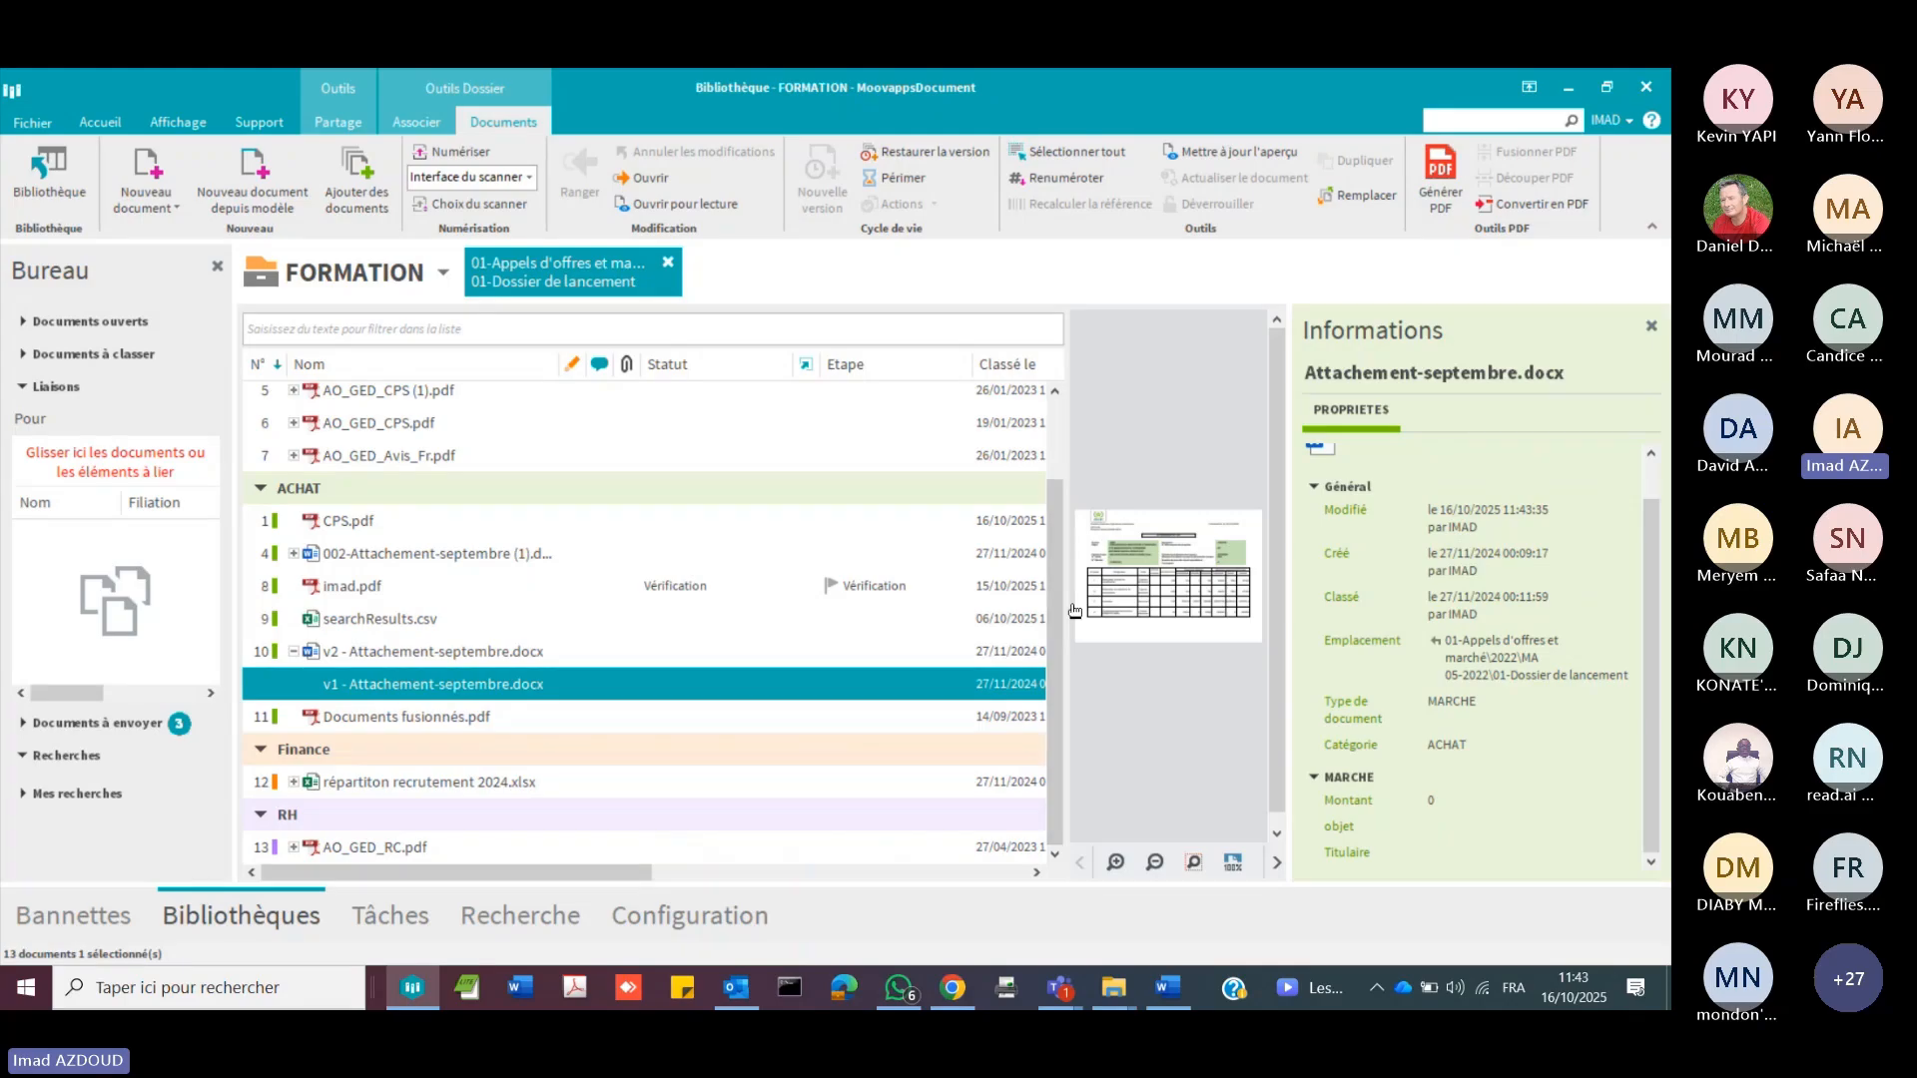
Step: Enlarge the preview of v1 - Attachement-septembre.docx and start the Validation document workflow on it with the preselected participant and deadline 19/10/2025
{"action": "left_click_drag", "start_coordinate": [1064, 604], "coordinate": [654, 588]}
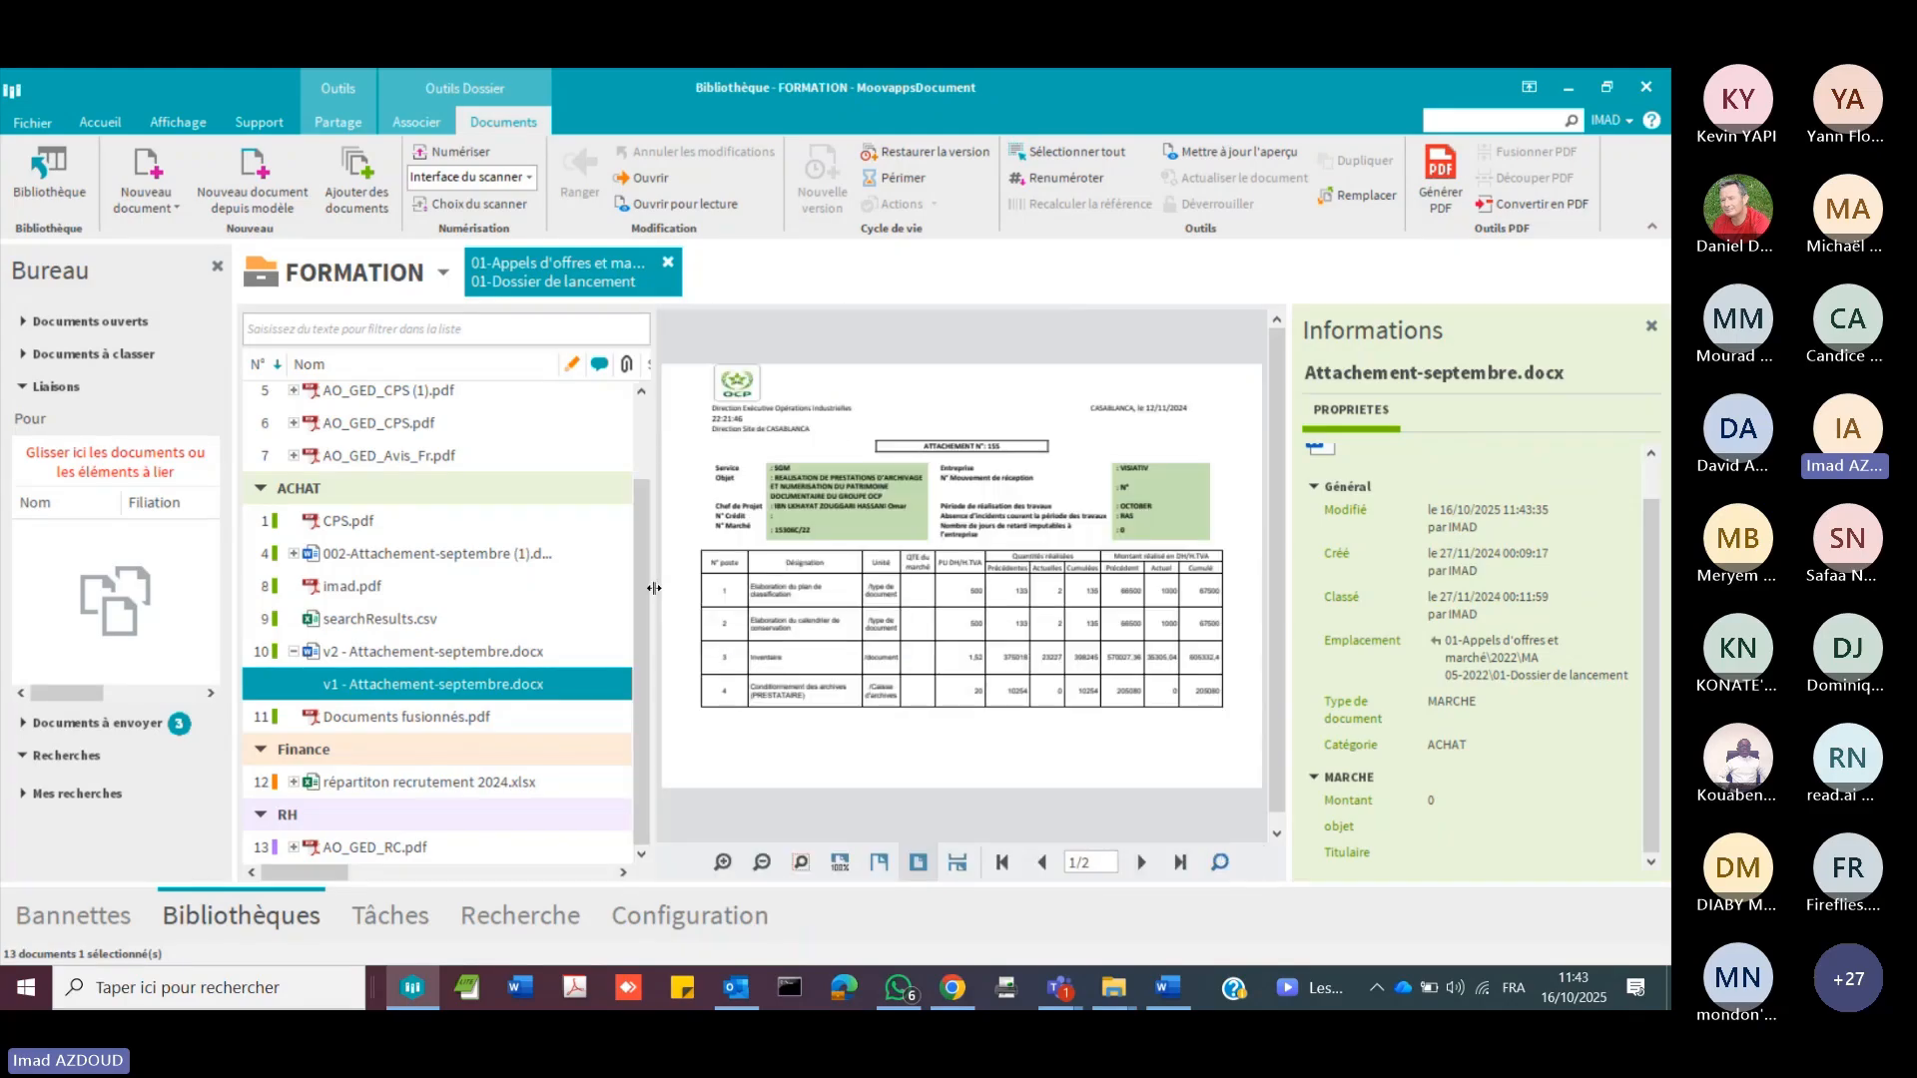
{"action": "right_click", "coordinate": [455, 694]}
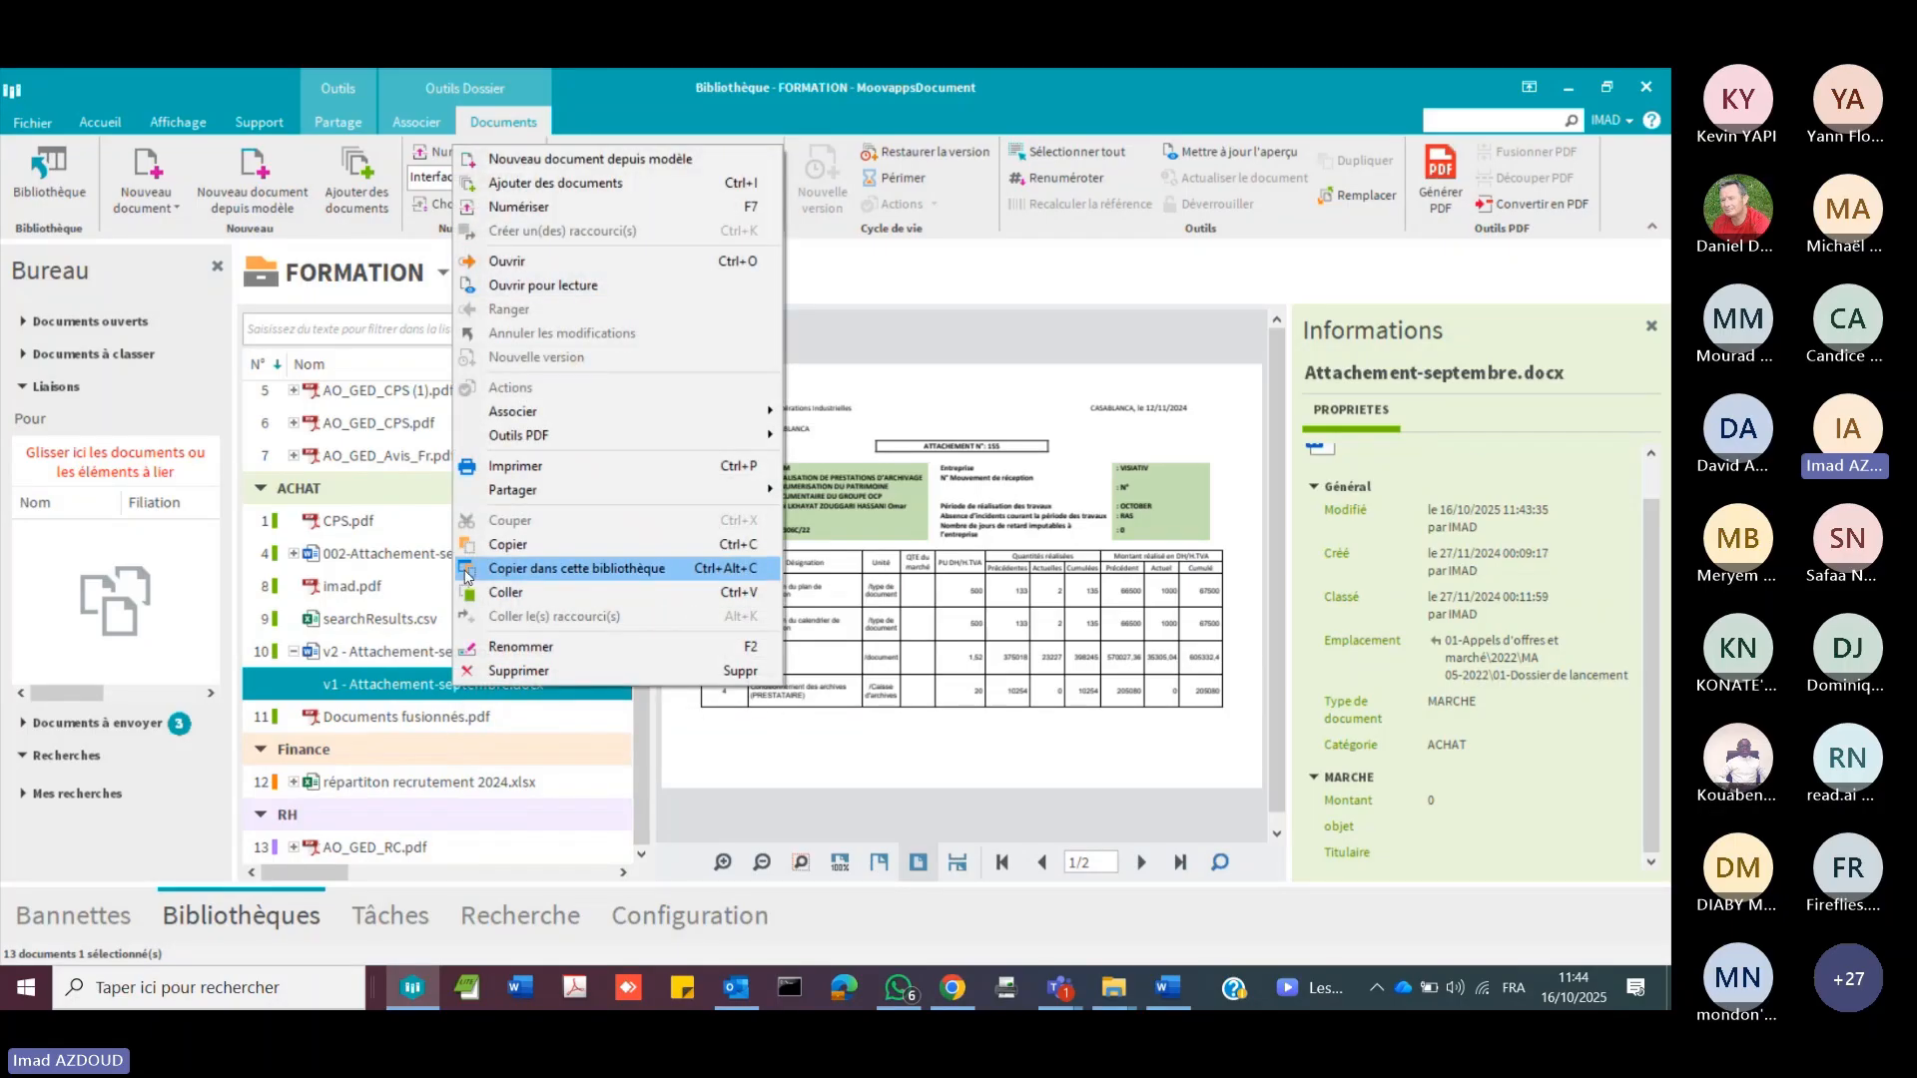
{"action": "mouse_move", "coordinate": [623, 412]}
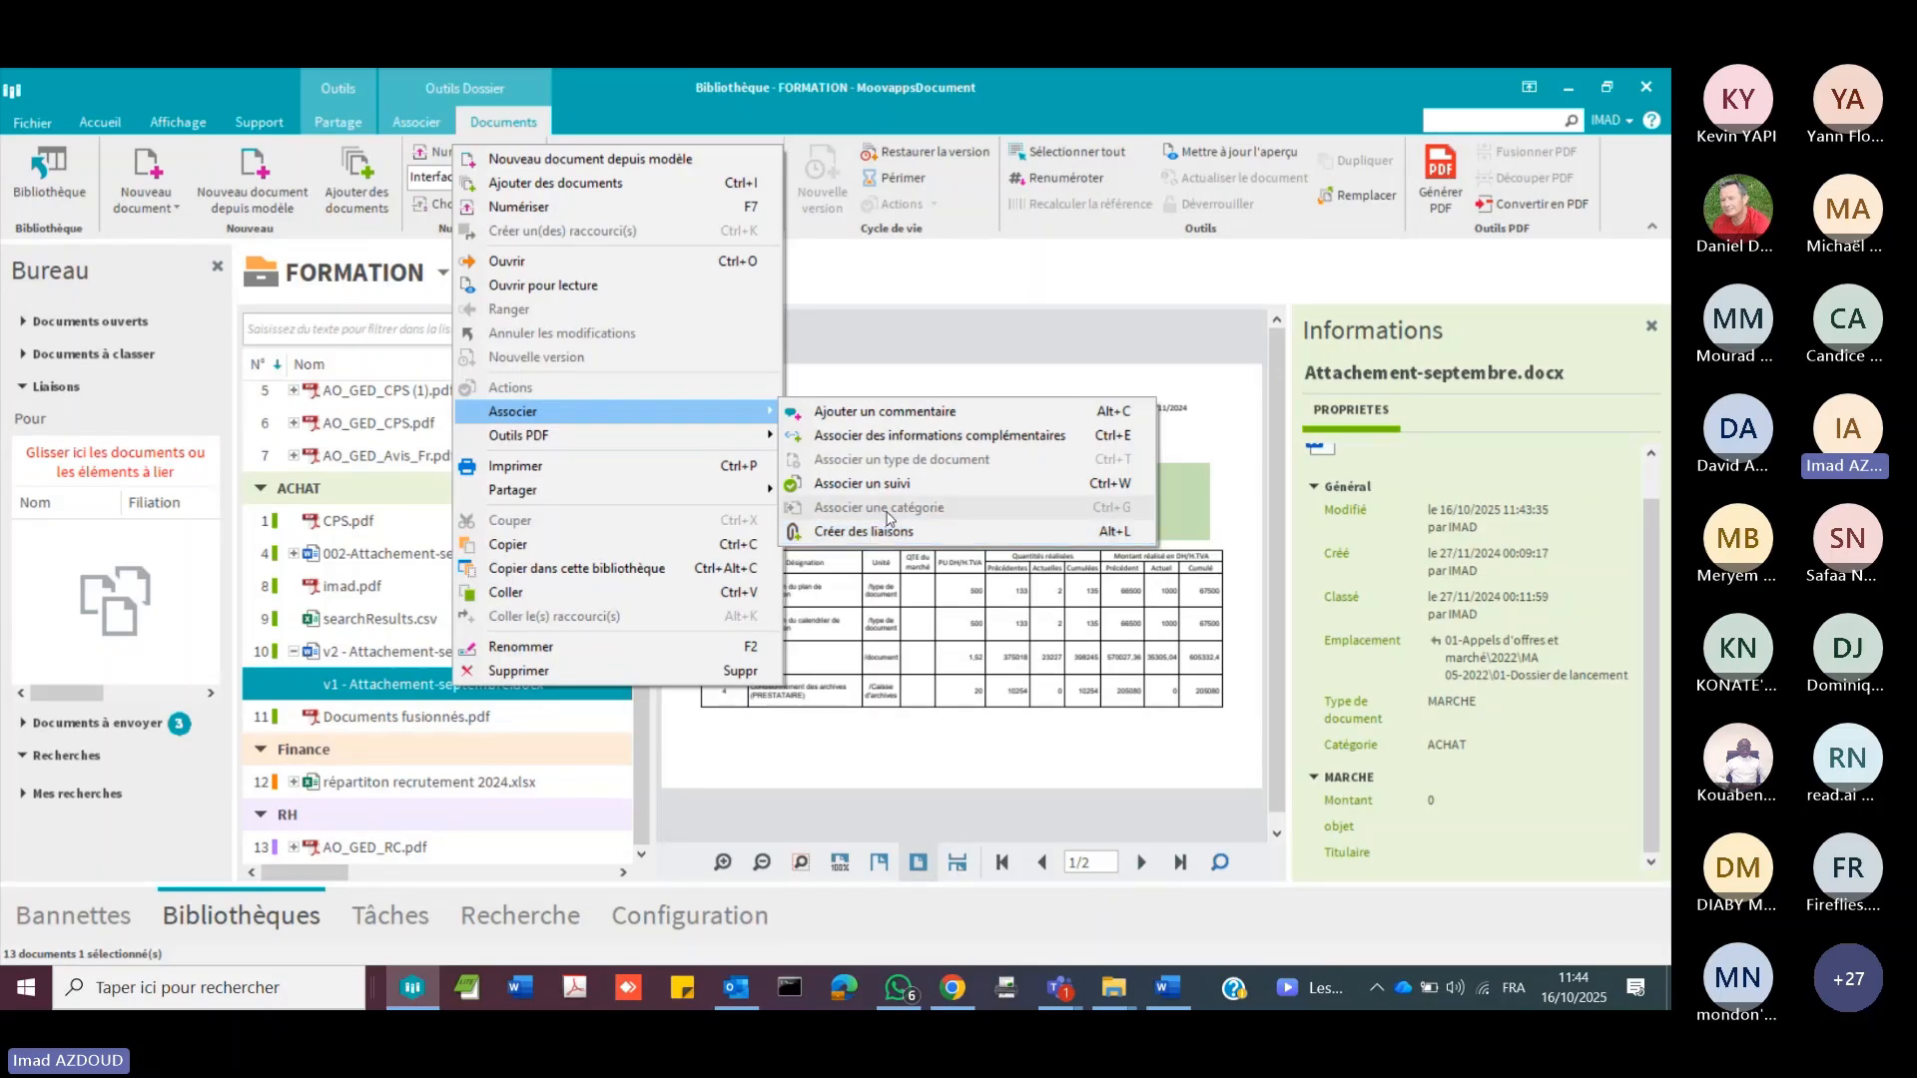
{"action": "left_click", "coordinate": [861, 483]}
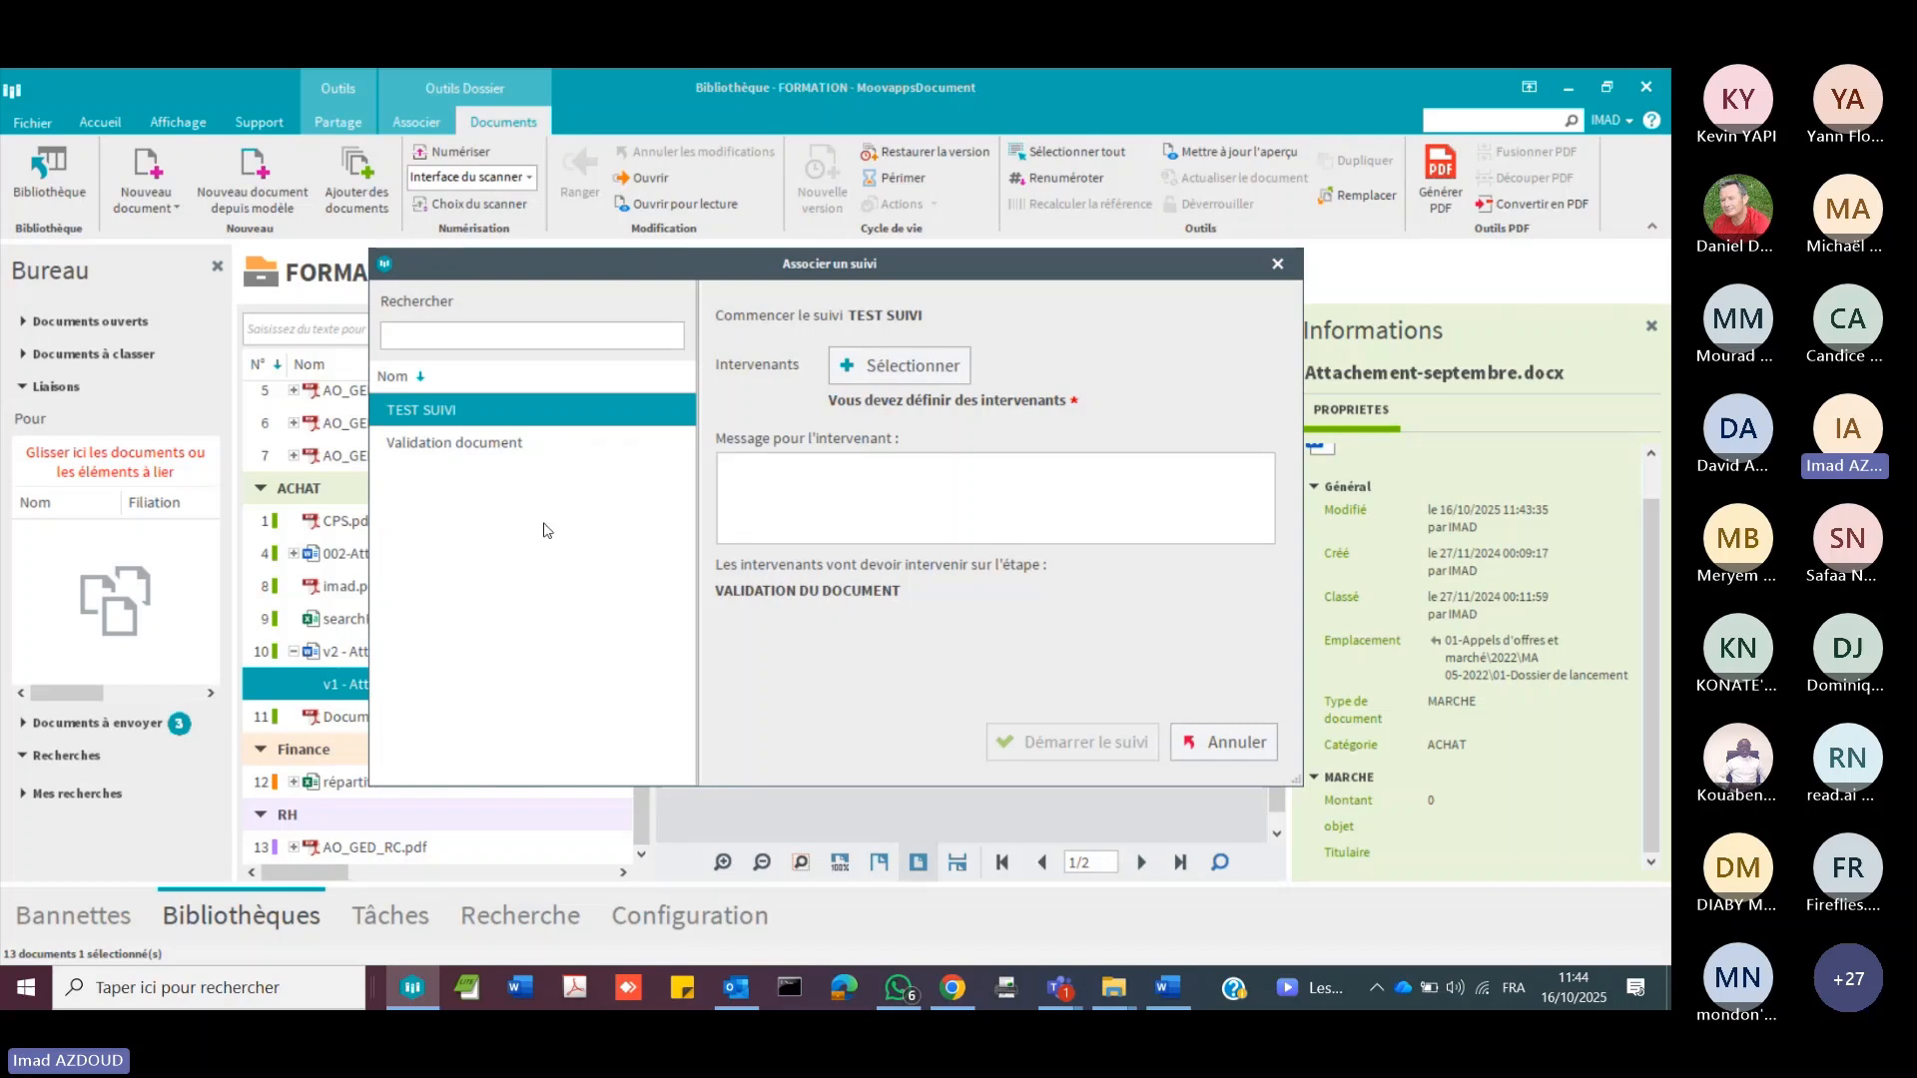
{"action": "left_click", "coordinate": [447, 448]}
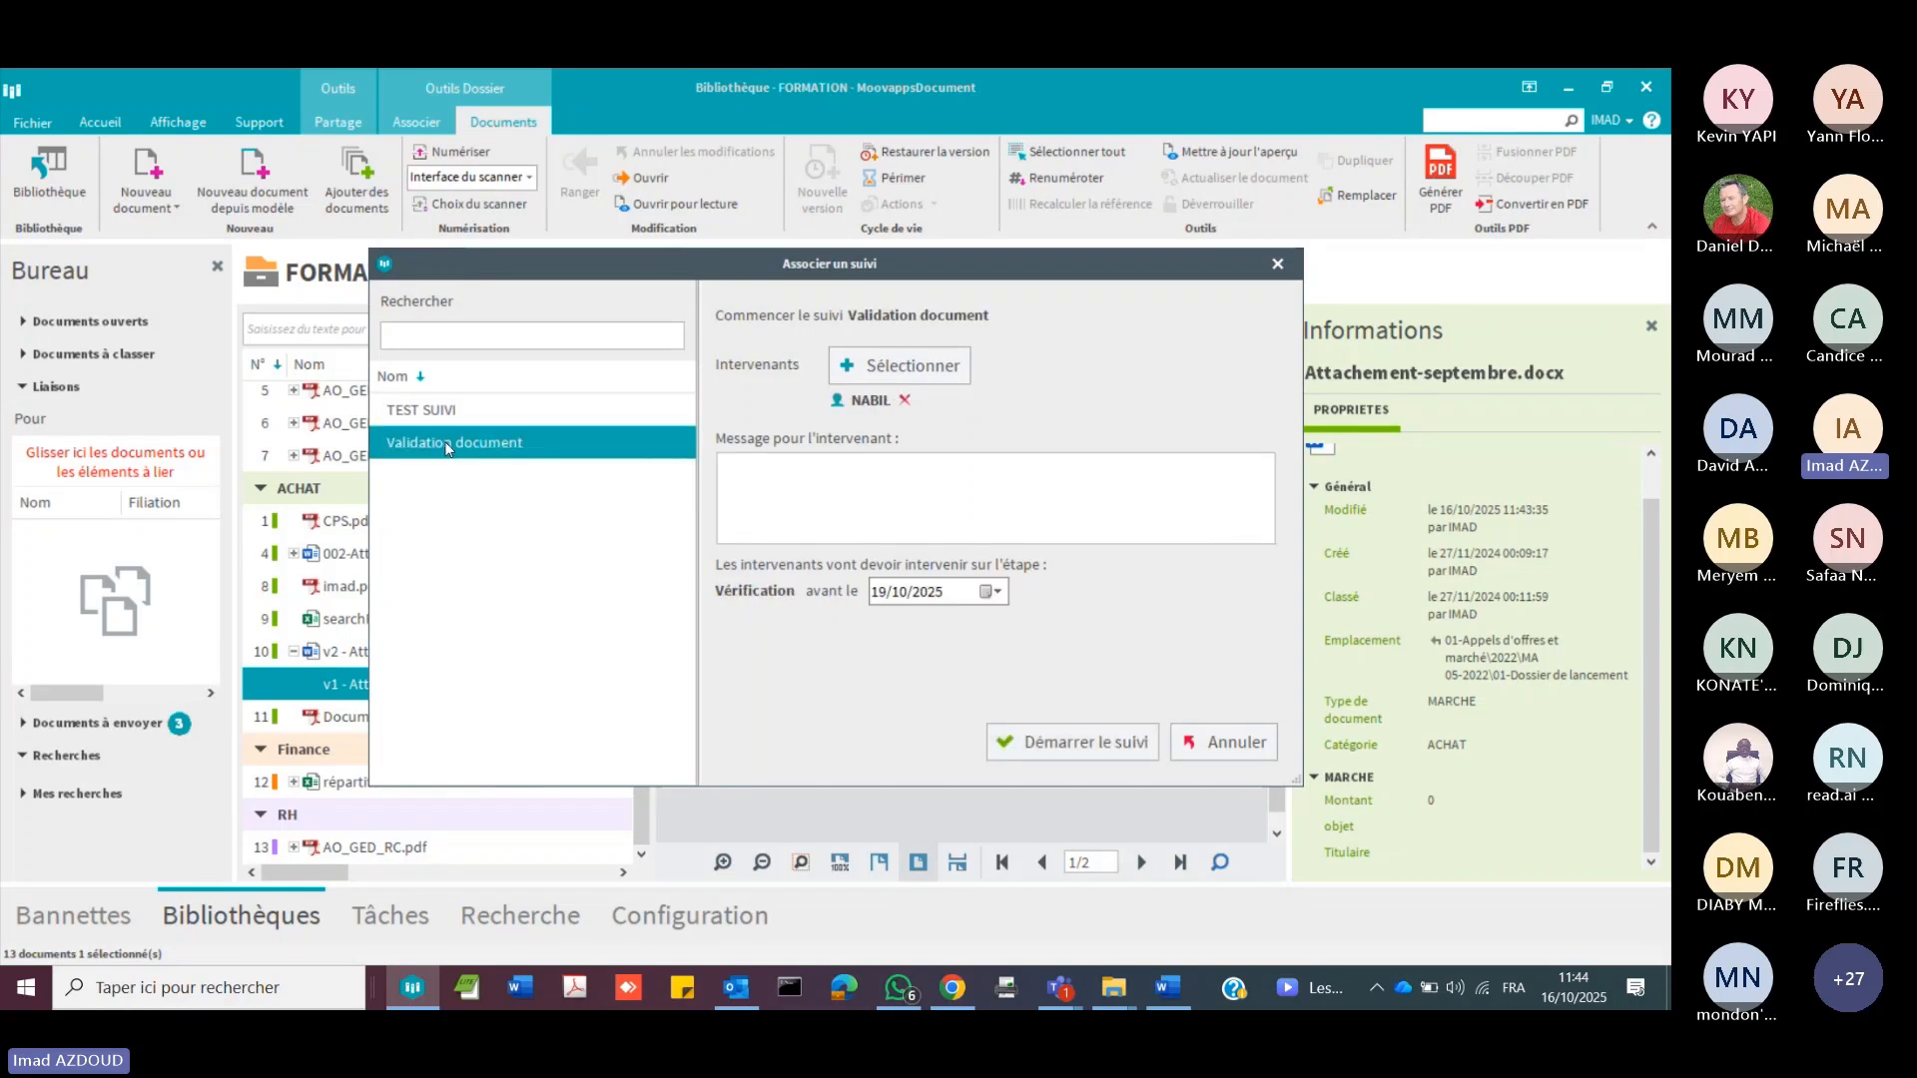
{"action": "left_click", "coordinate": [945, 366]}
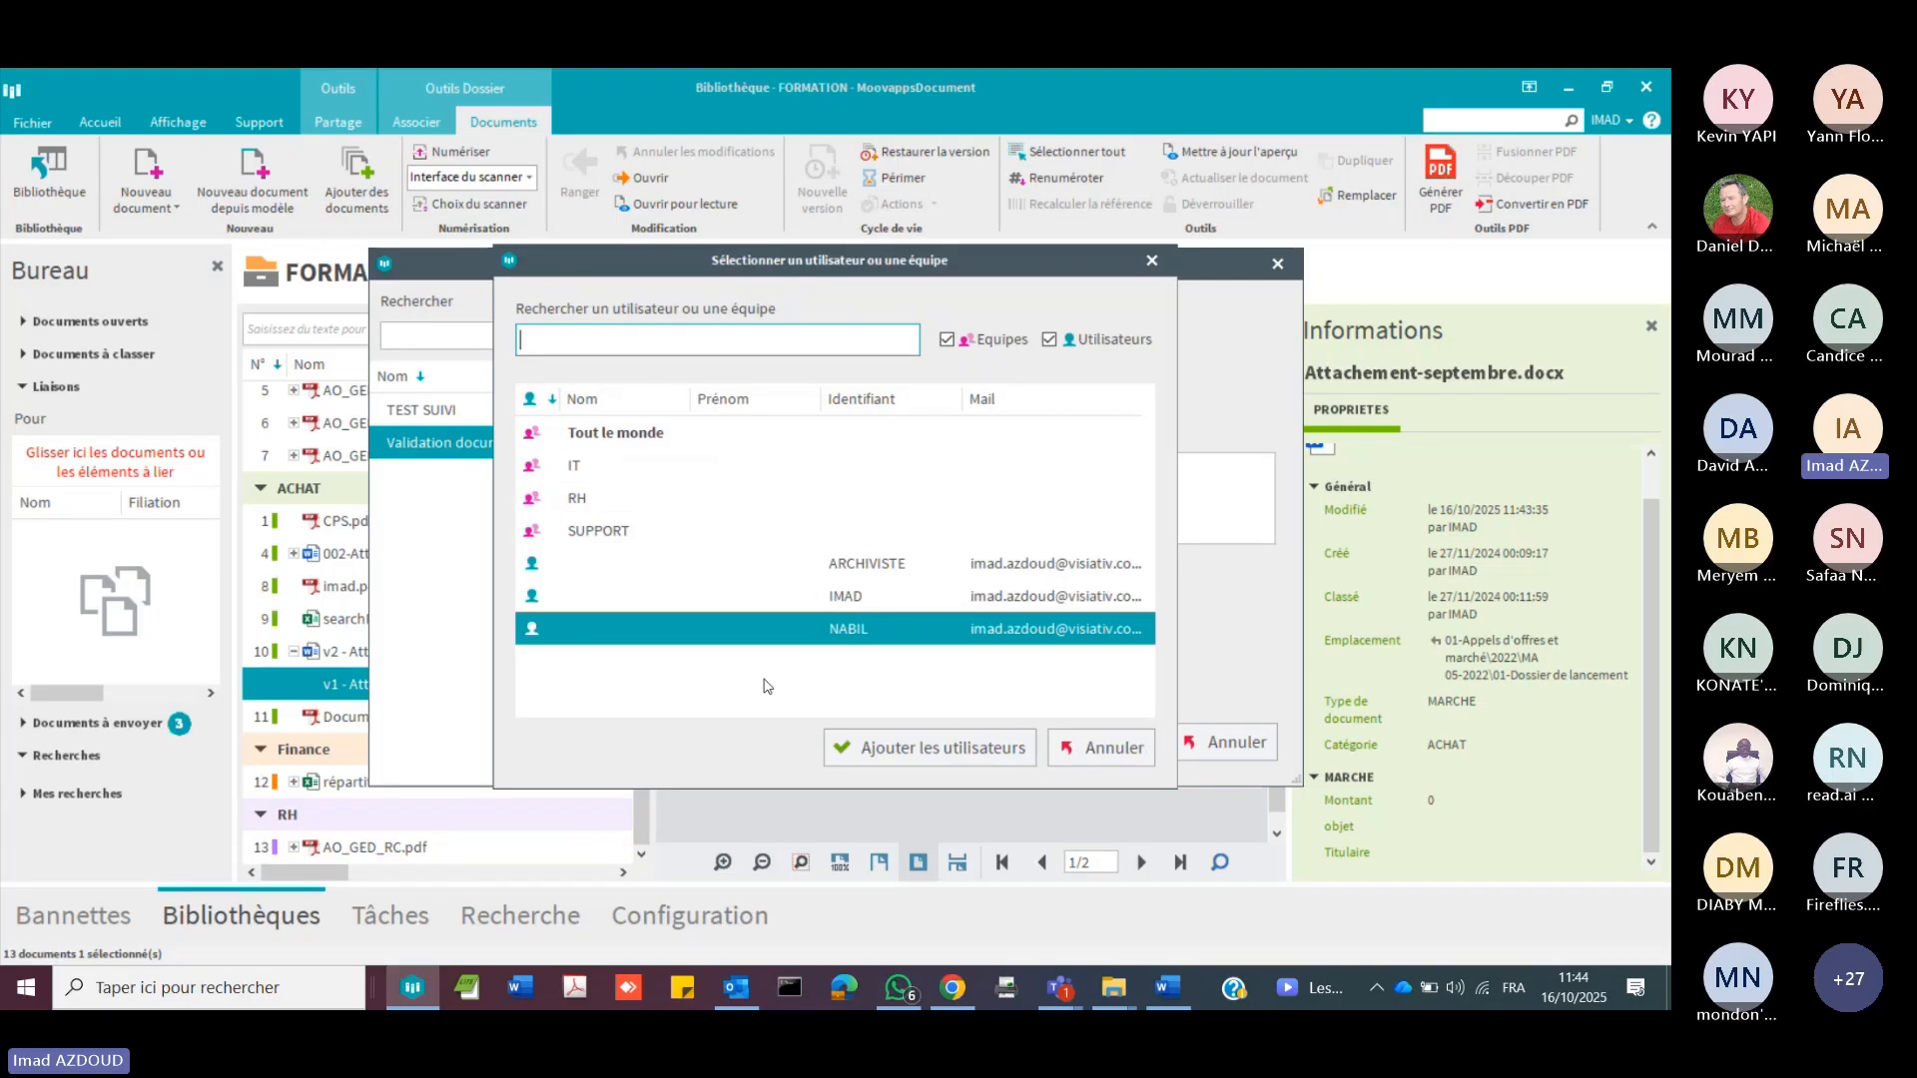
{"action": "left_click", "coordinate": [943, 747]}
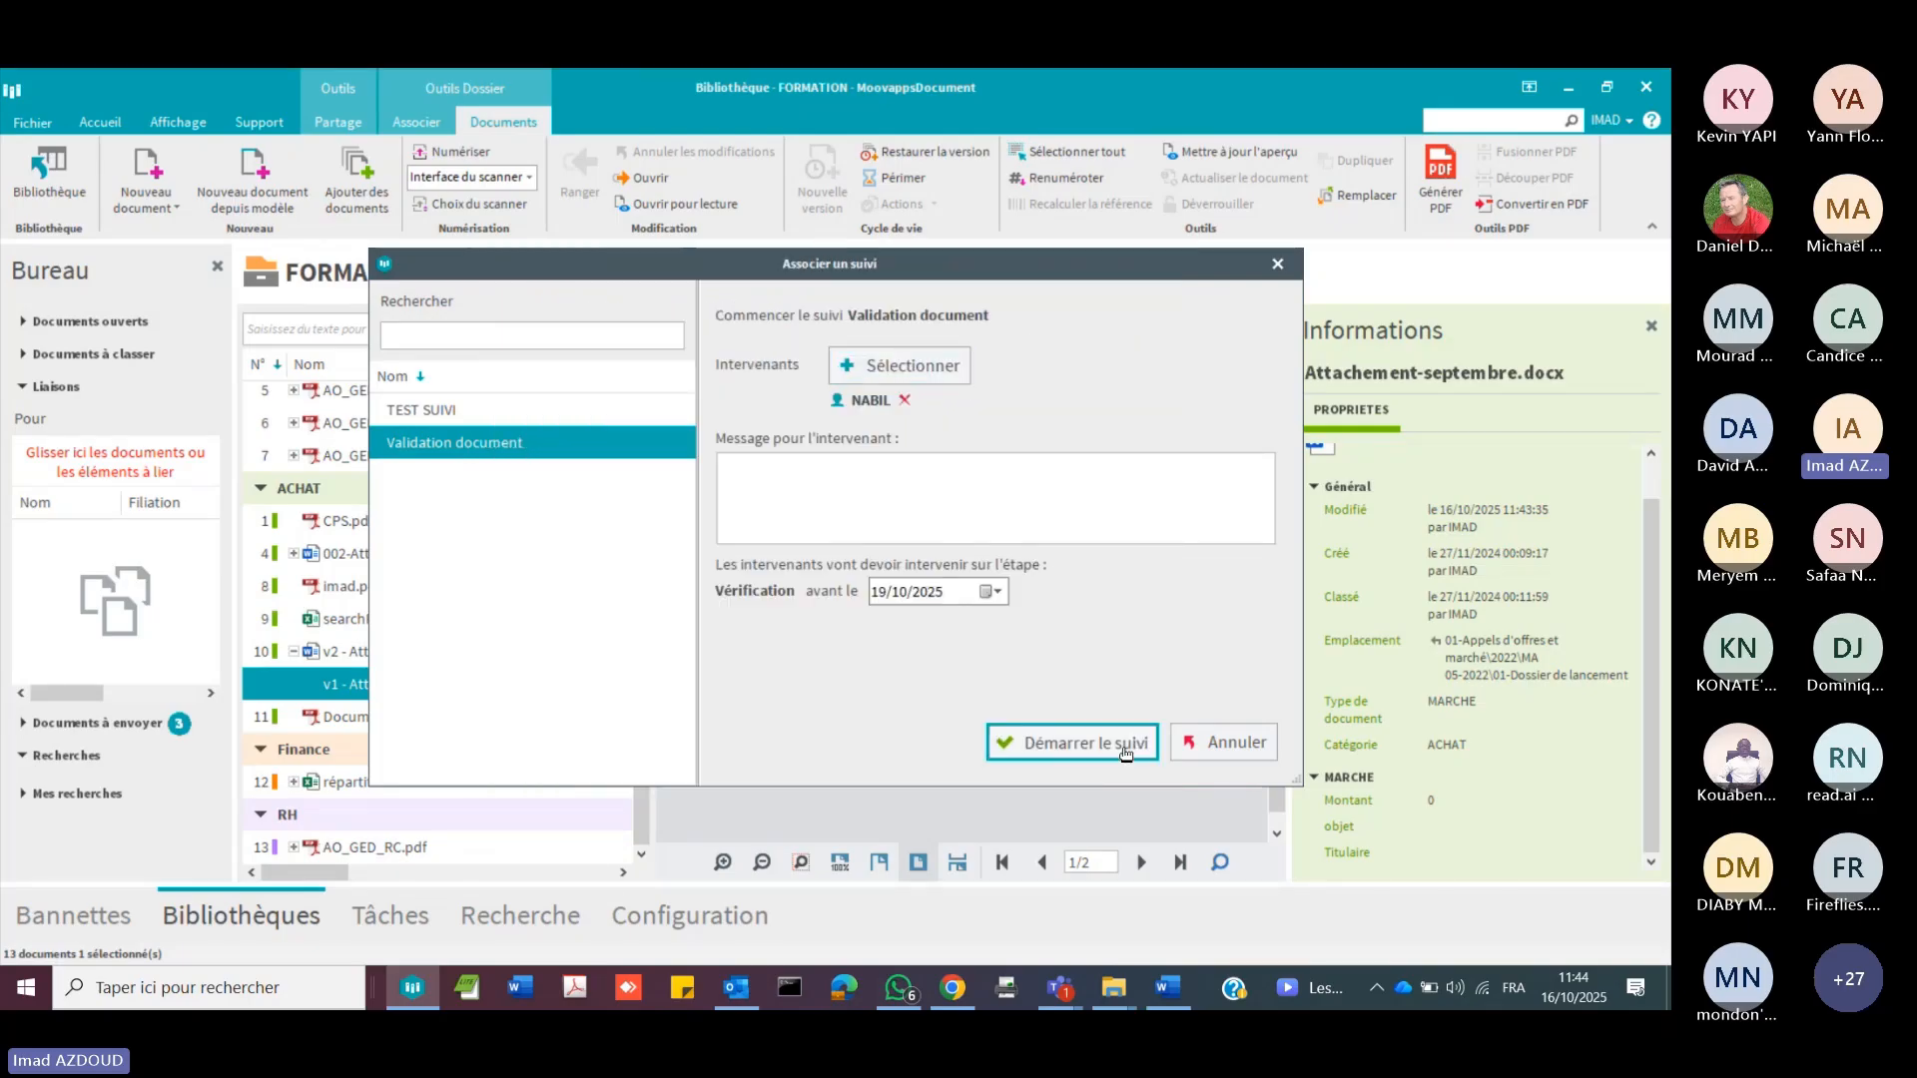
{"action": "left_click", "coordinate": [1125, 745]}
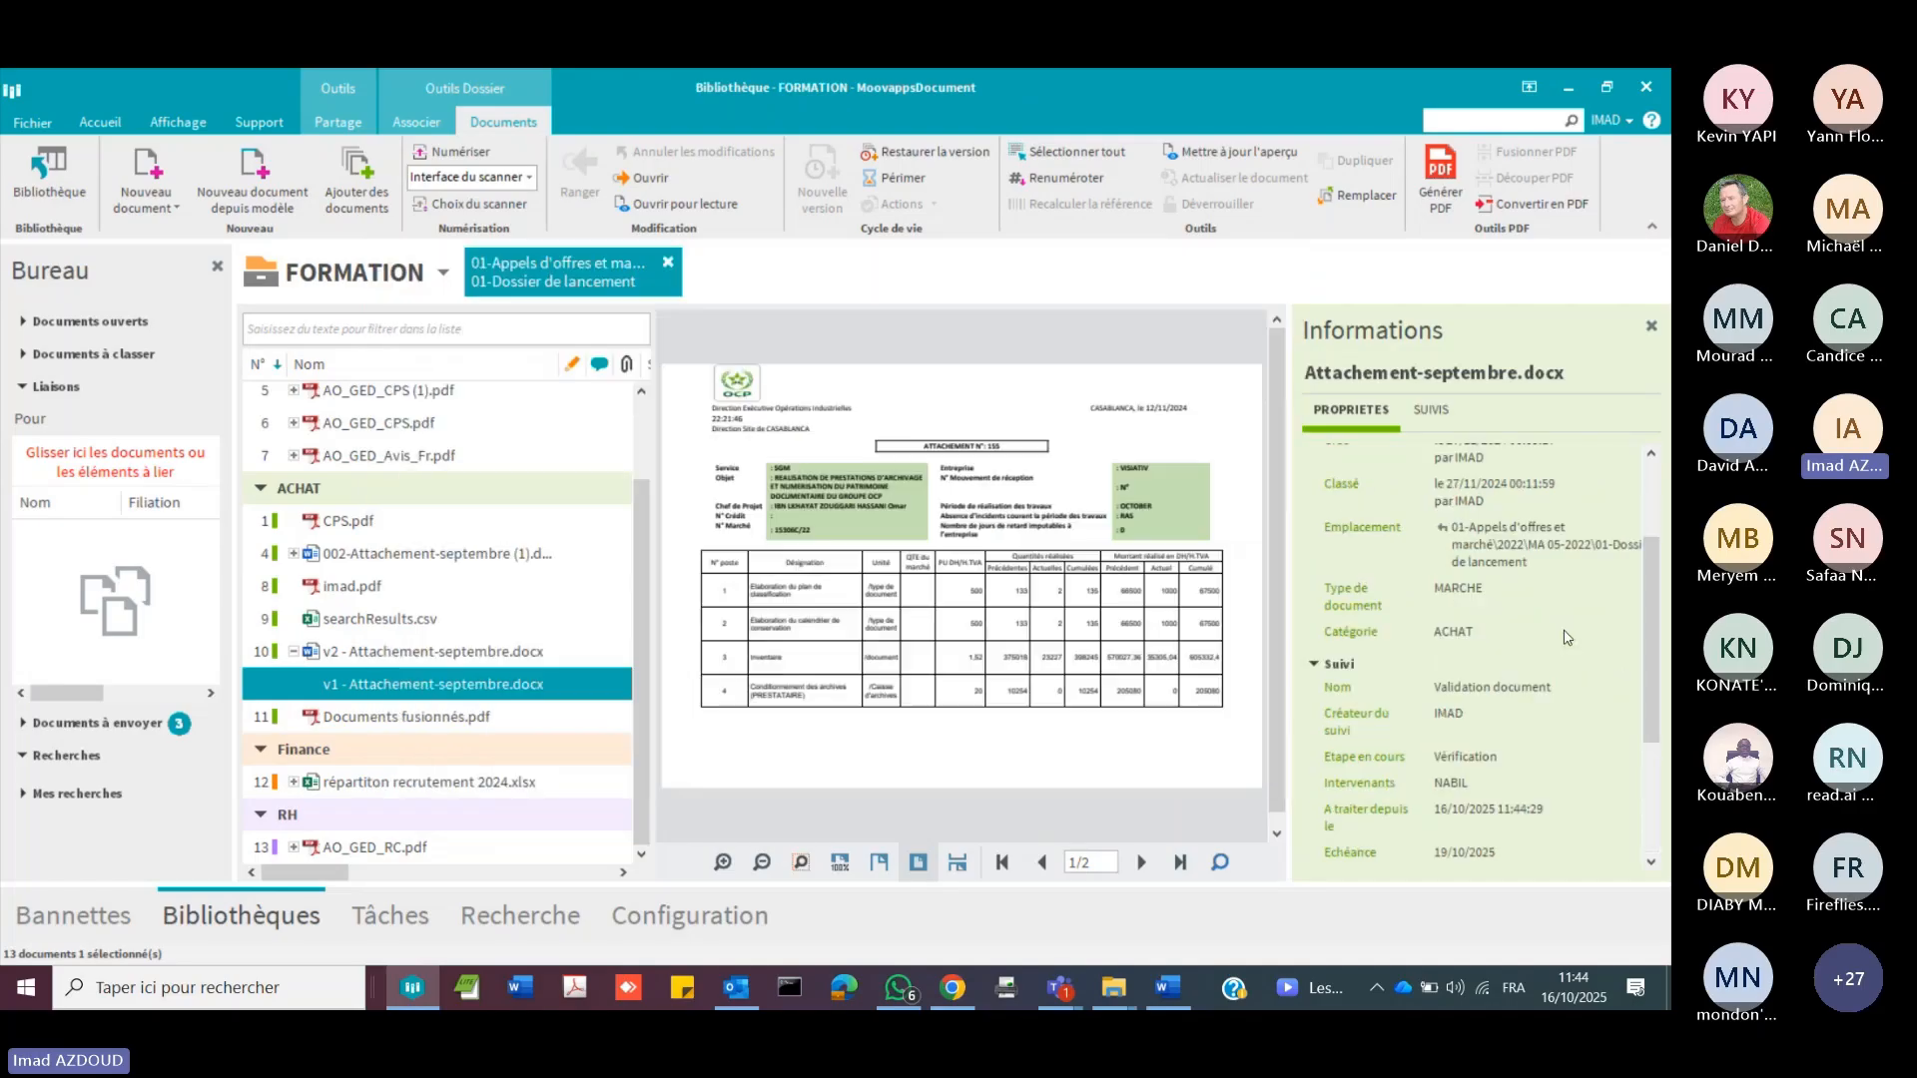
Step: Examine the workflow history of Attachement-septembre.docx, try the task list and return to the FORMATION library
{"action": "left_click", "coordinate": [1430, 410]}
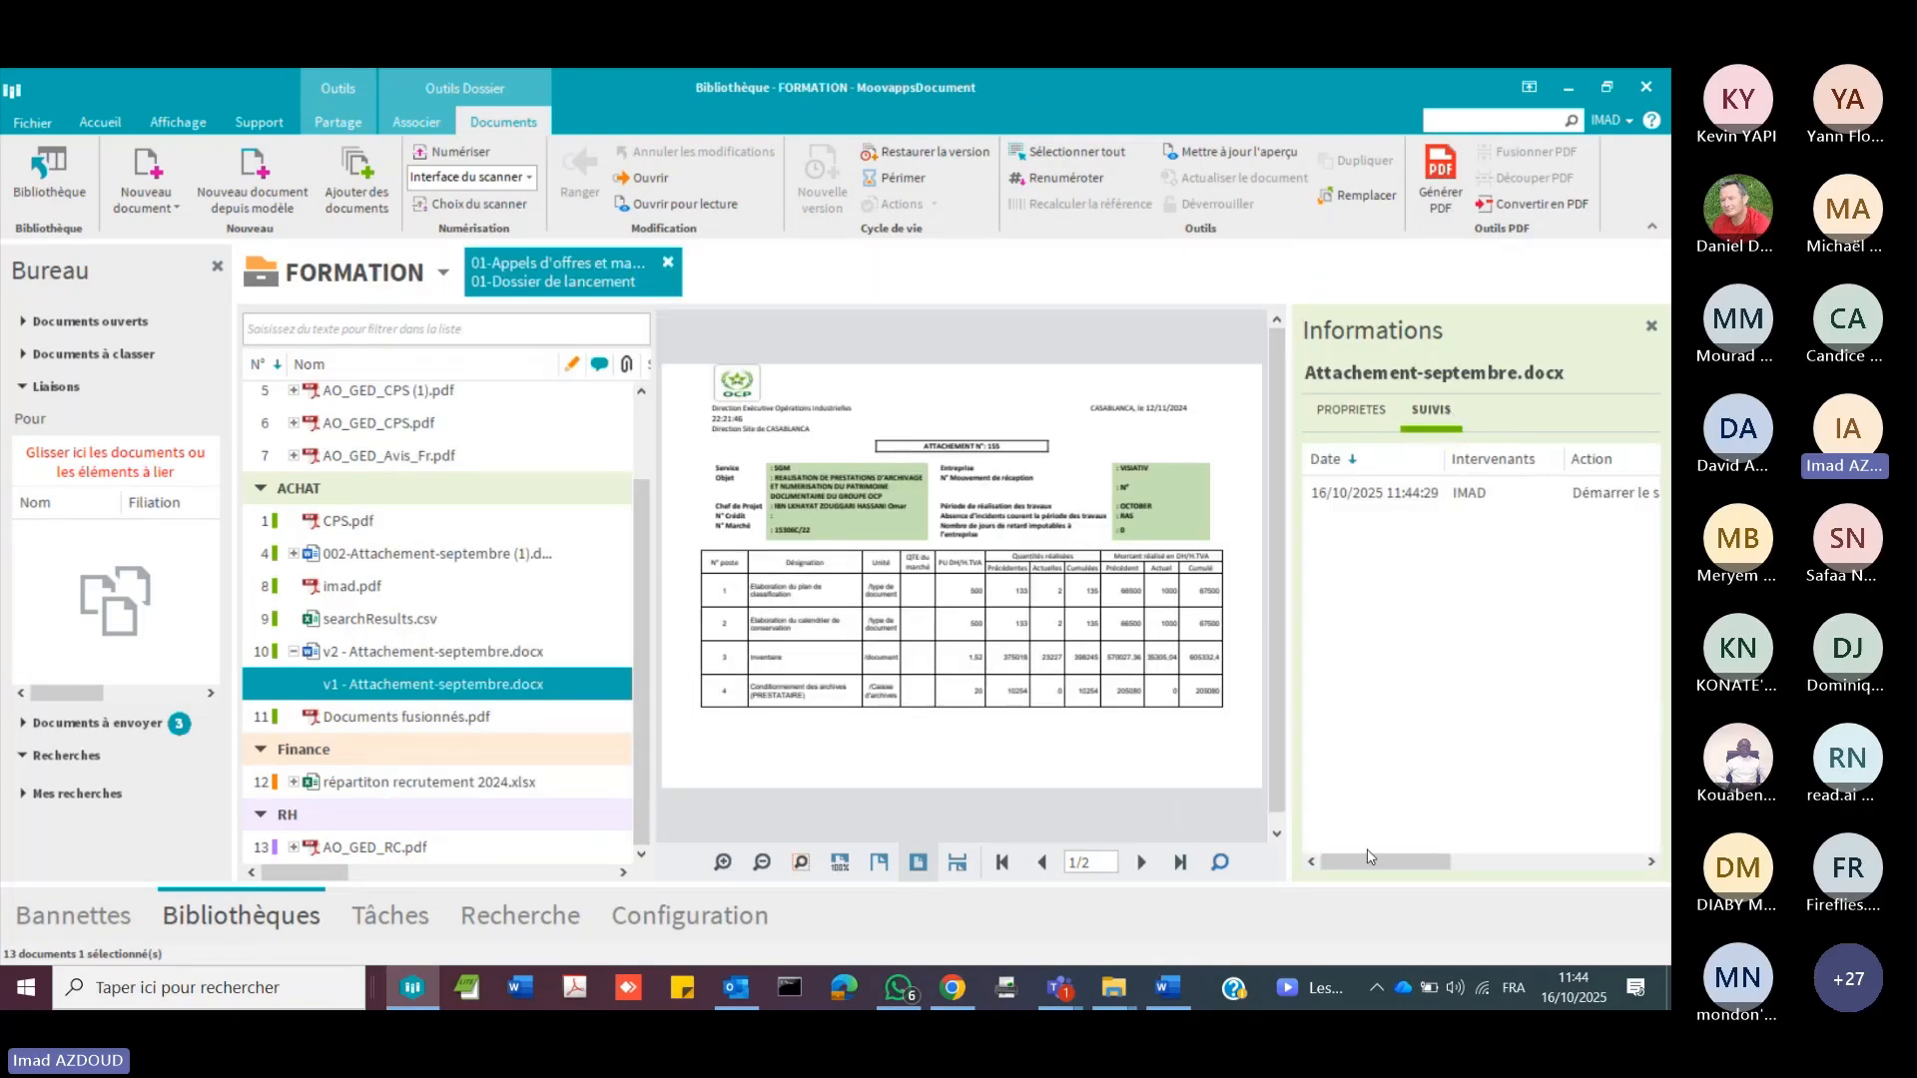
{"action": "left_click_drag", "start_coordinate": [1374, 861], "coordinate": [1576, 906]}
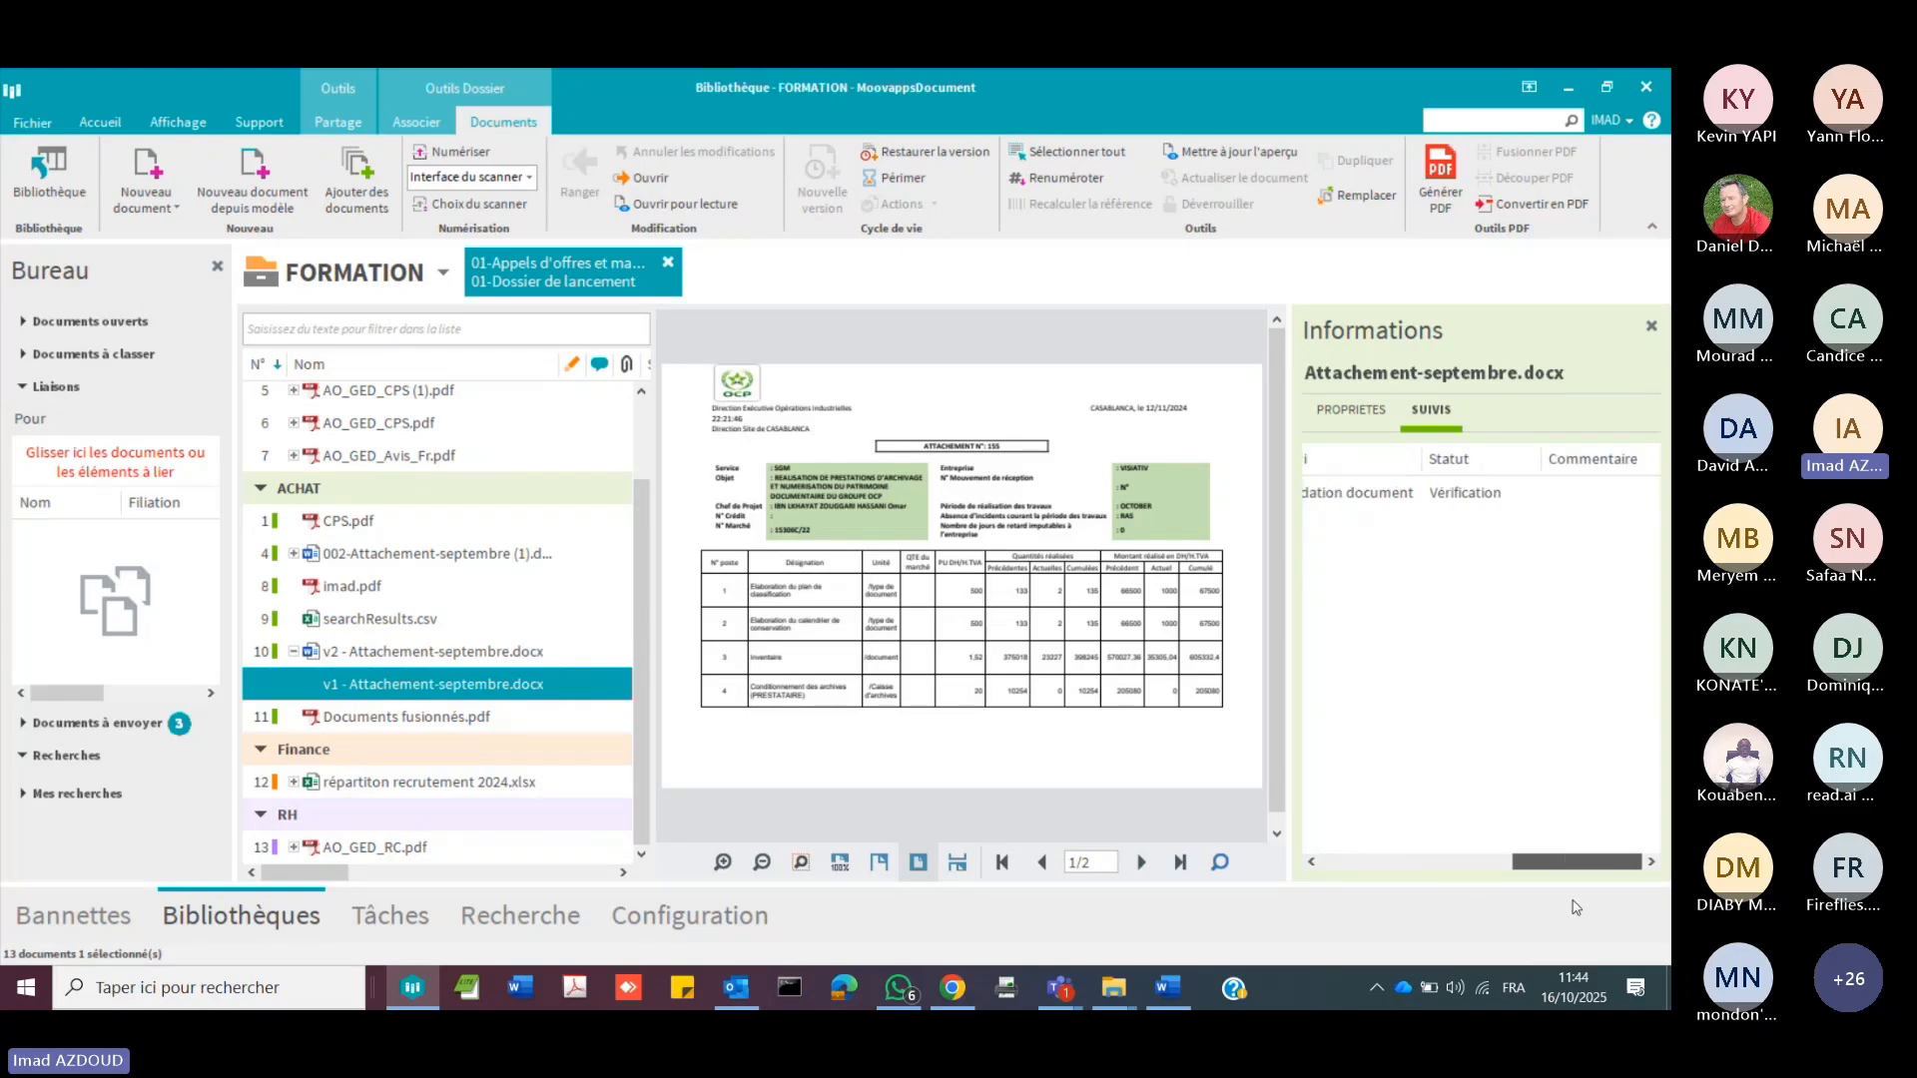
{"action": "left_click", "coordinate": [409, 932]}
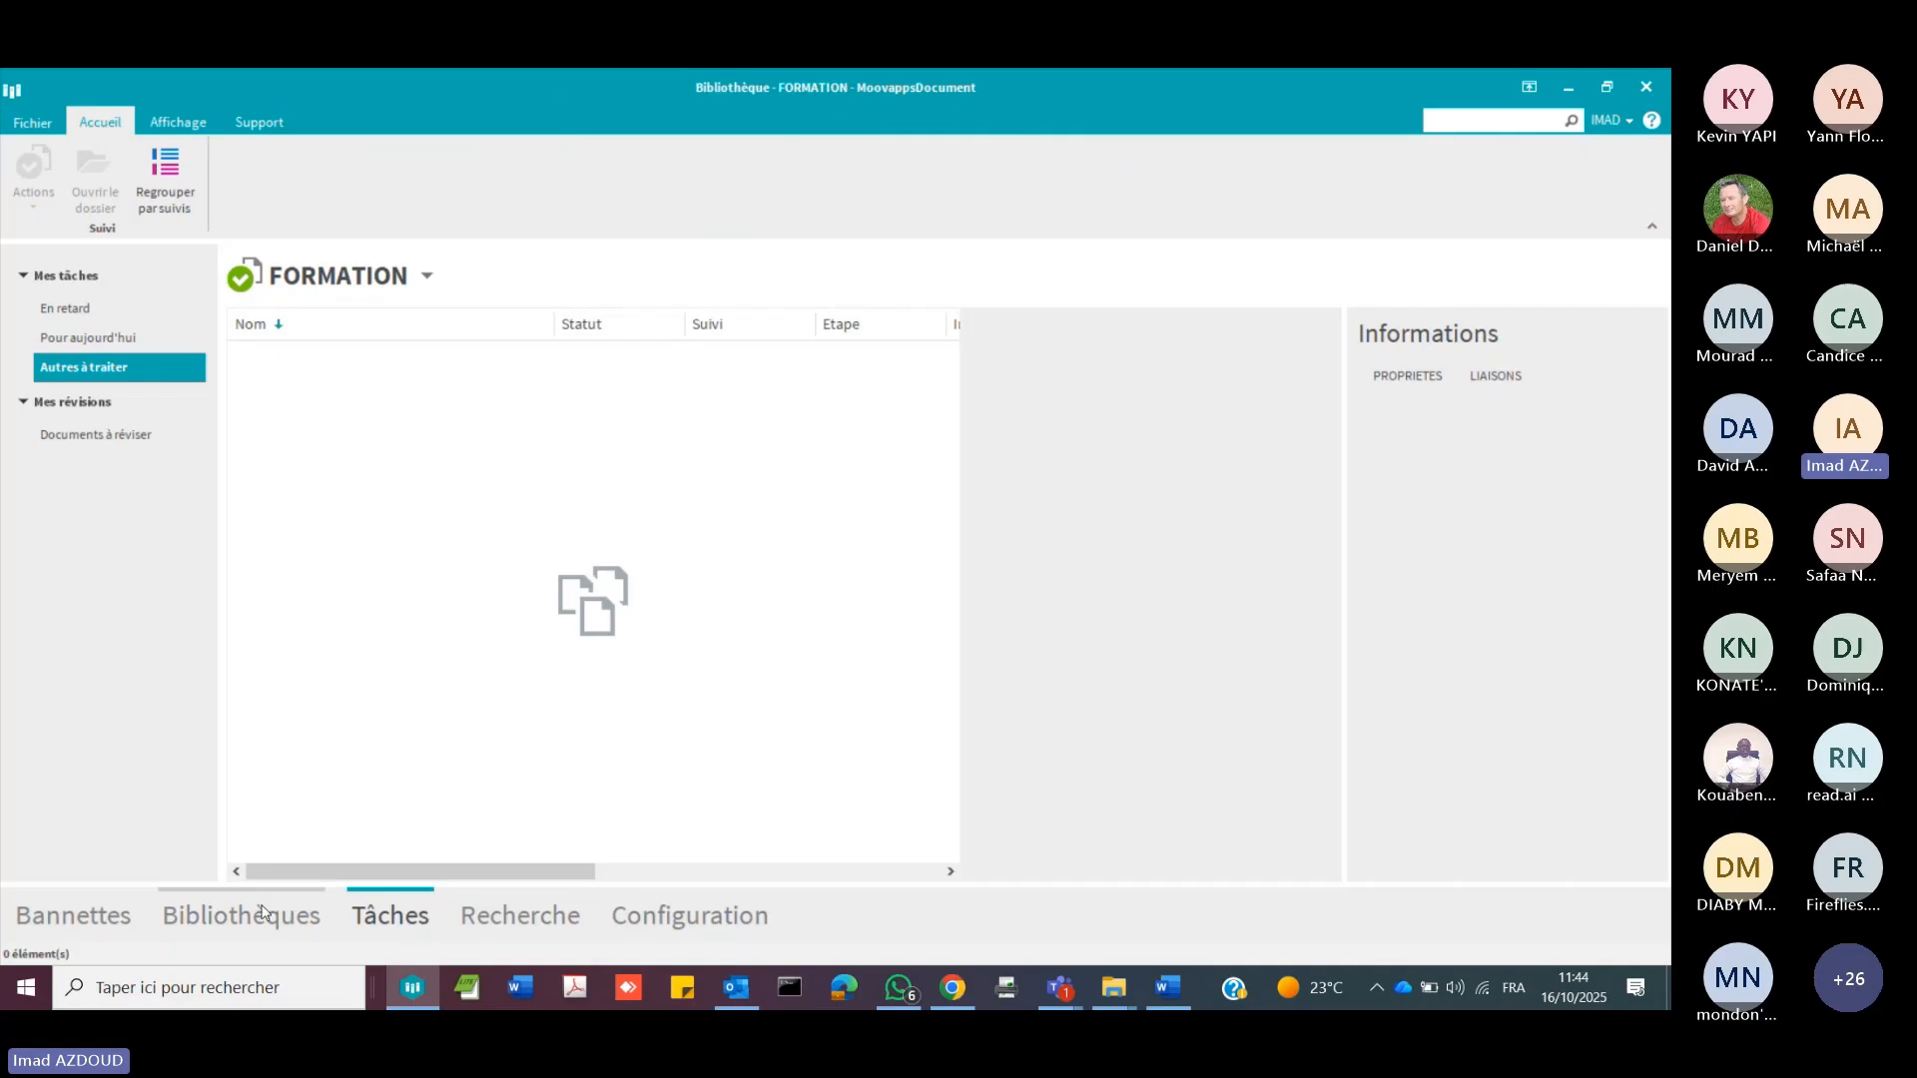
{"action": "left_click", "coordinate": [262, 911]}
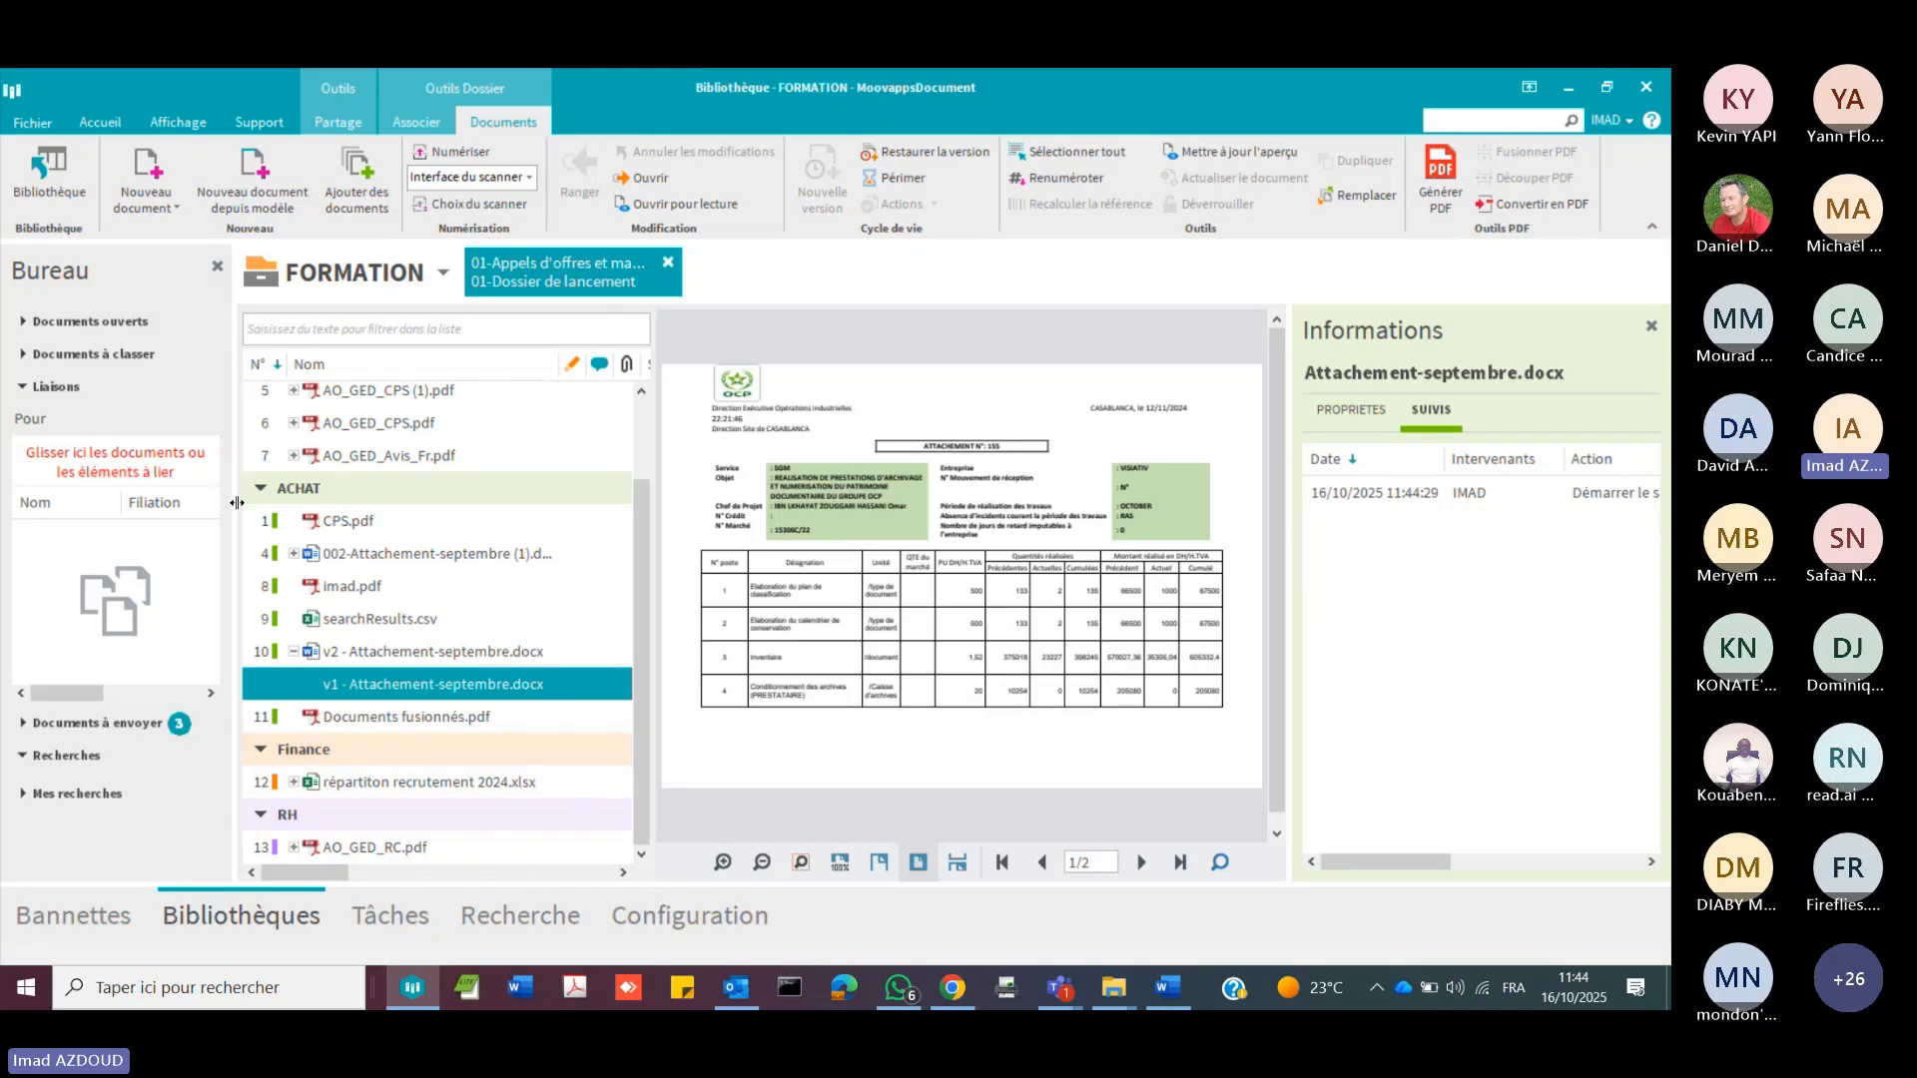
Step: Widen the Bureau area and review the association and sharing options available for the selected Attachement-septembre.docx version
{"action": "left_click_drag", "start_coordinate": [236, 503], "coordinate": [374, 555]}
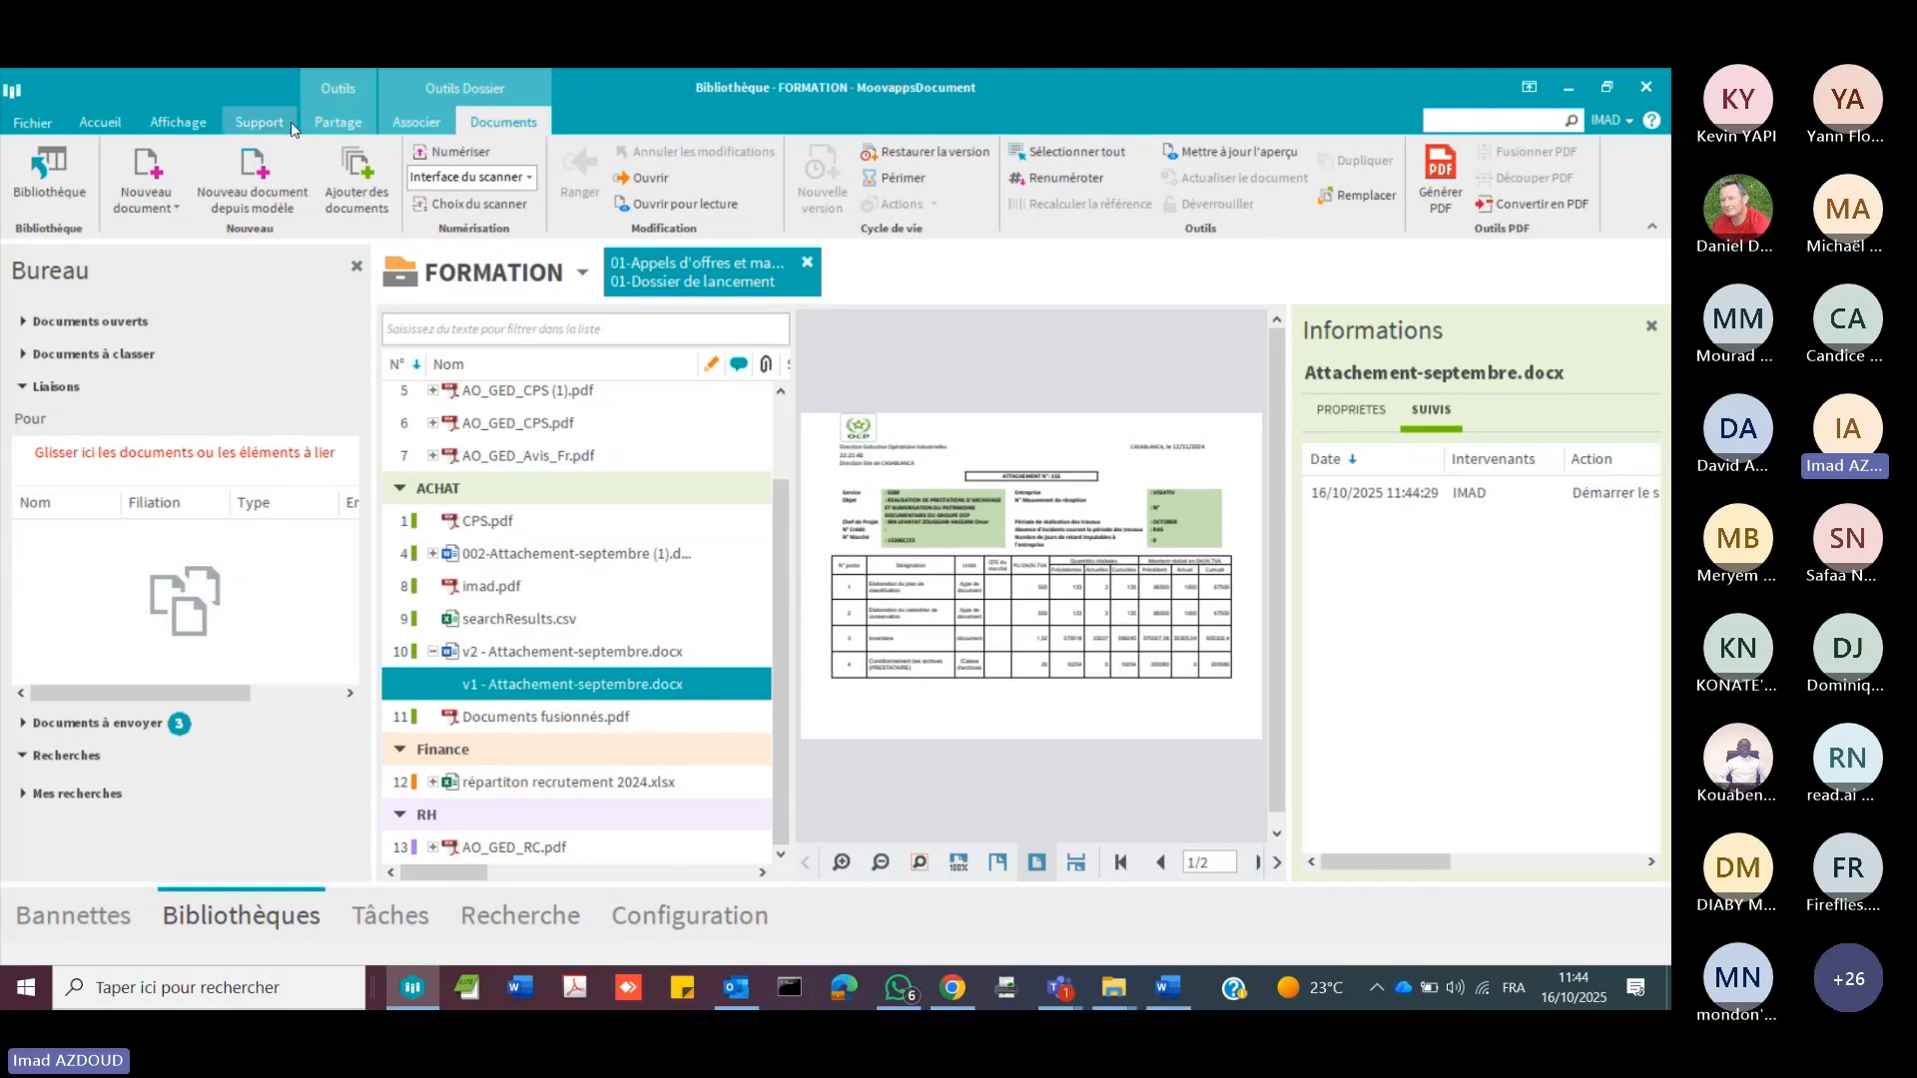
{"action": "left_click", "coordinate": [433, 127]}
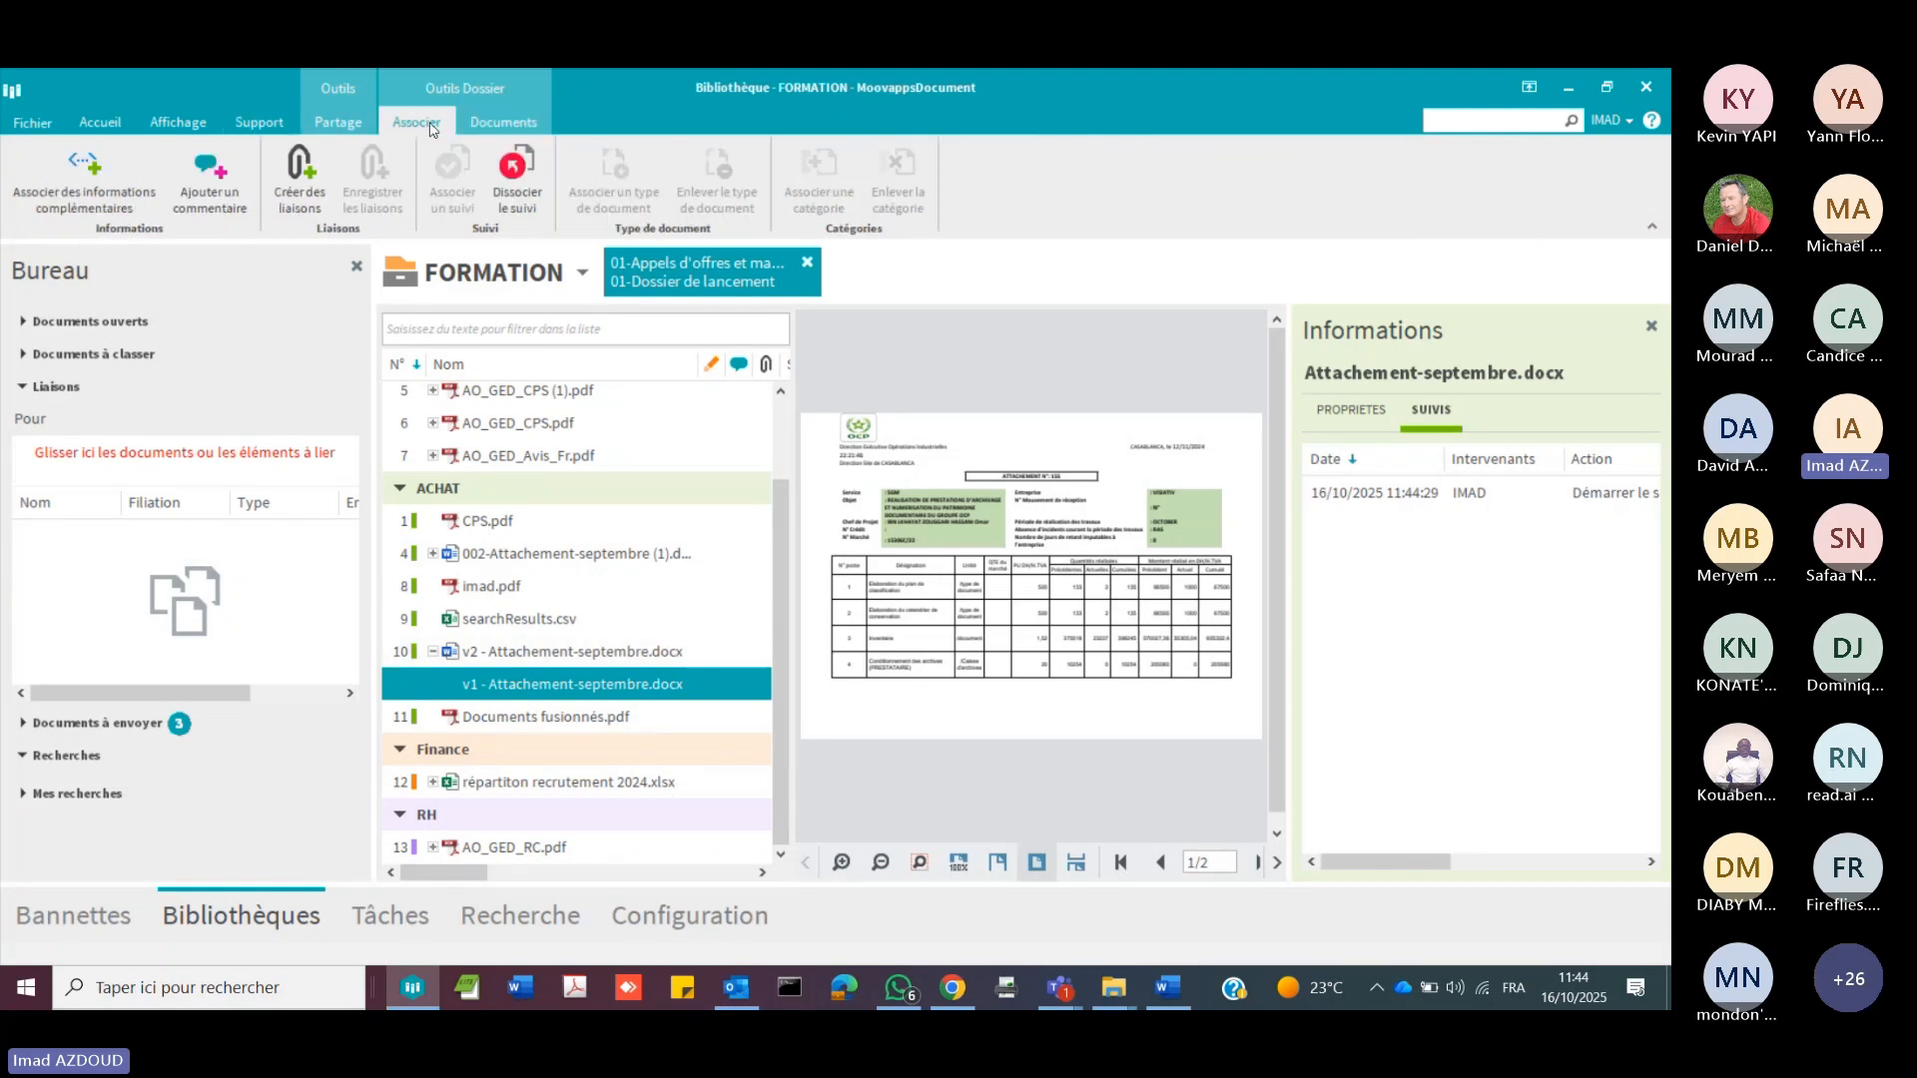
{"action": "left_click", "coordinate": [343, 127]}
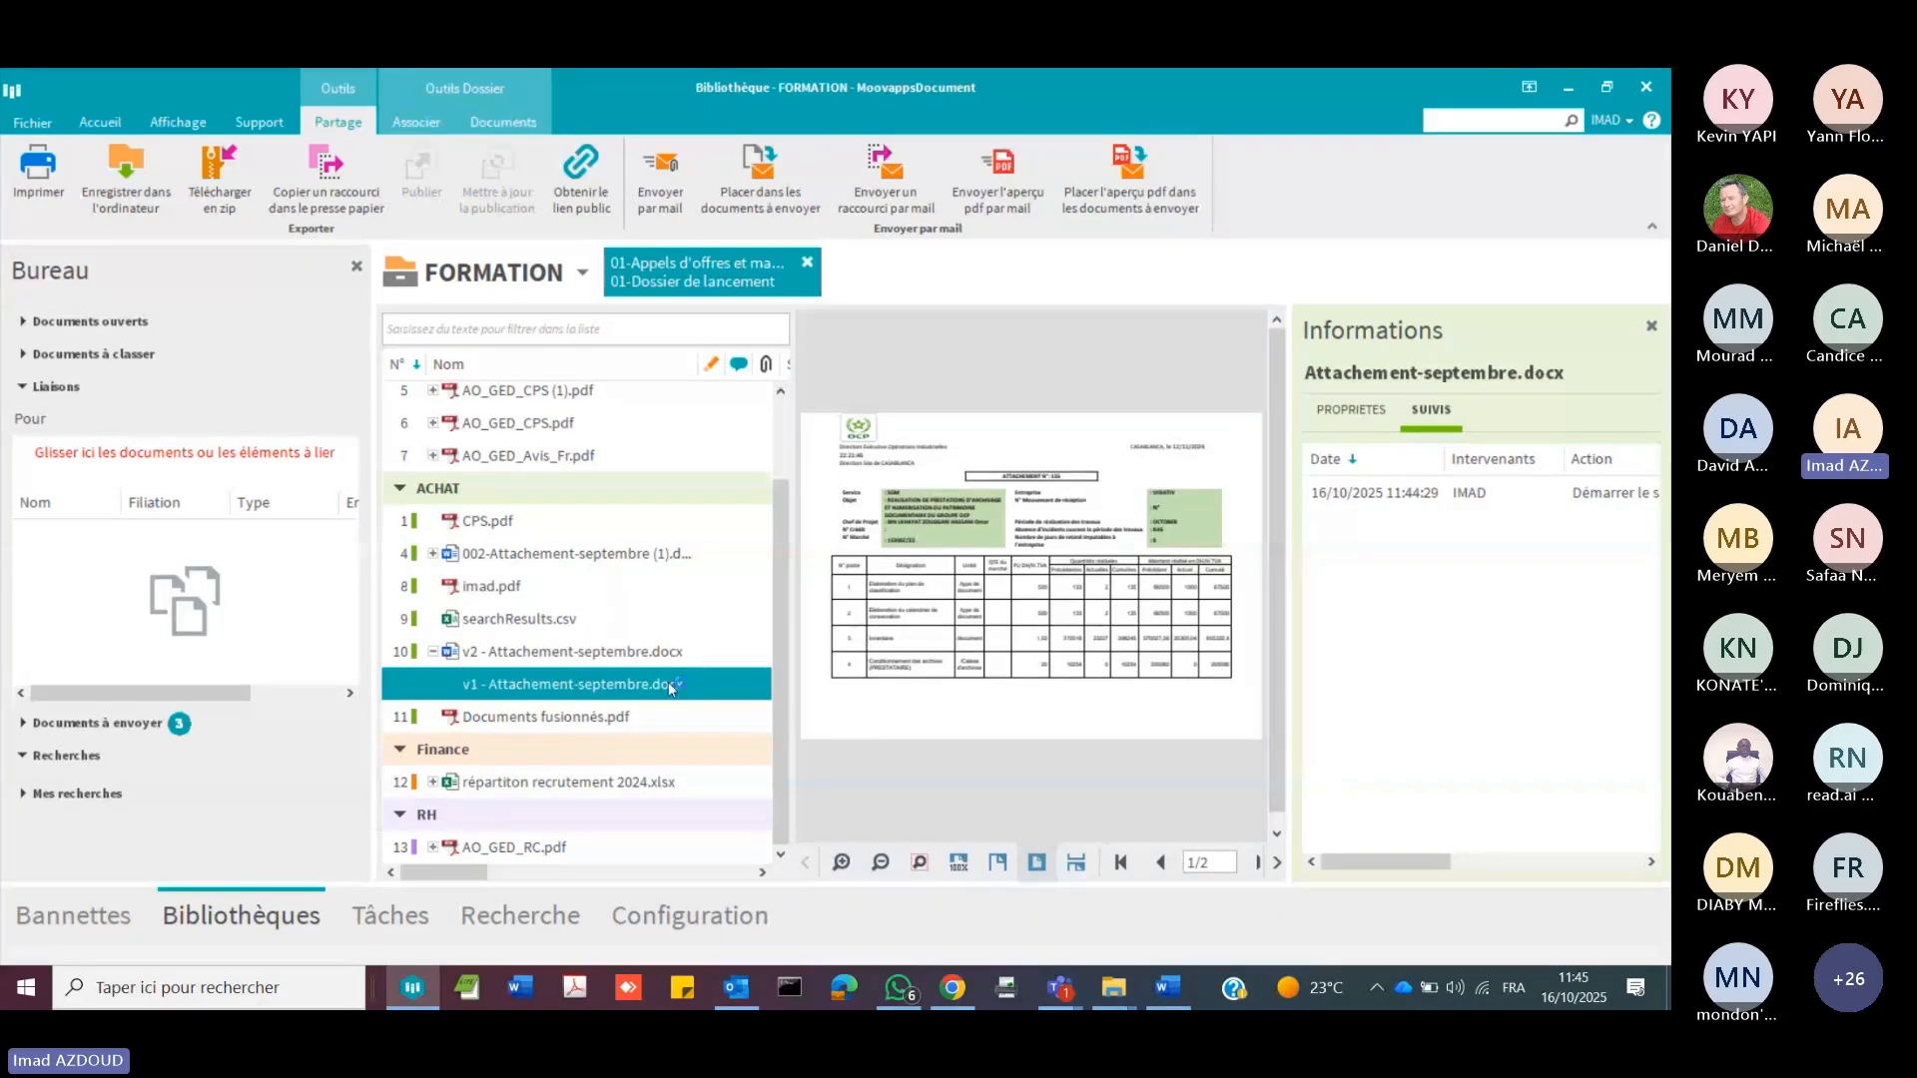
Step: Switch to Outlook, check the new message with 001-Attachement-septembre-v1.docx attached and discard it without saving
{"action": "left_click", "coordinate": [737, 989]}
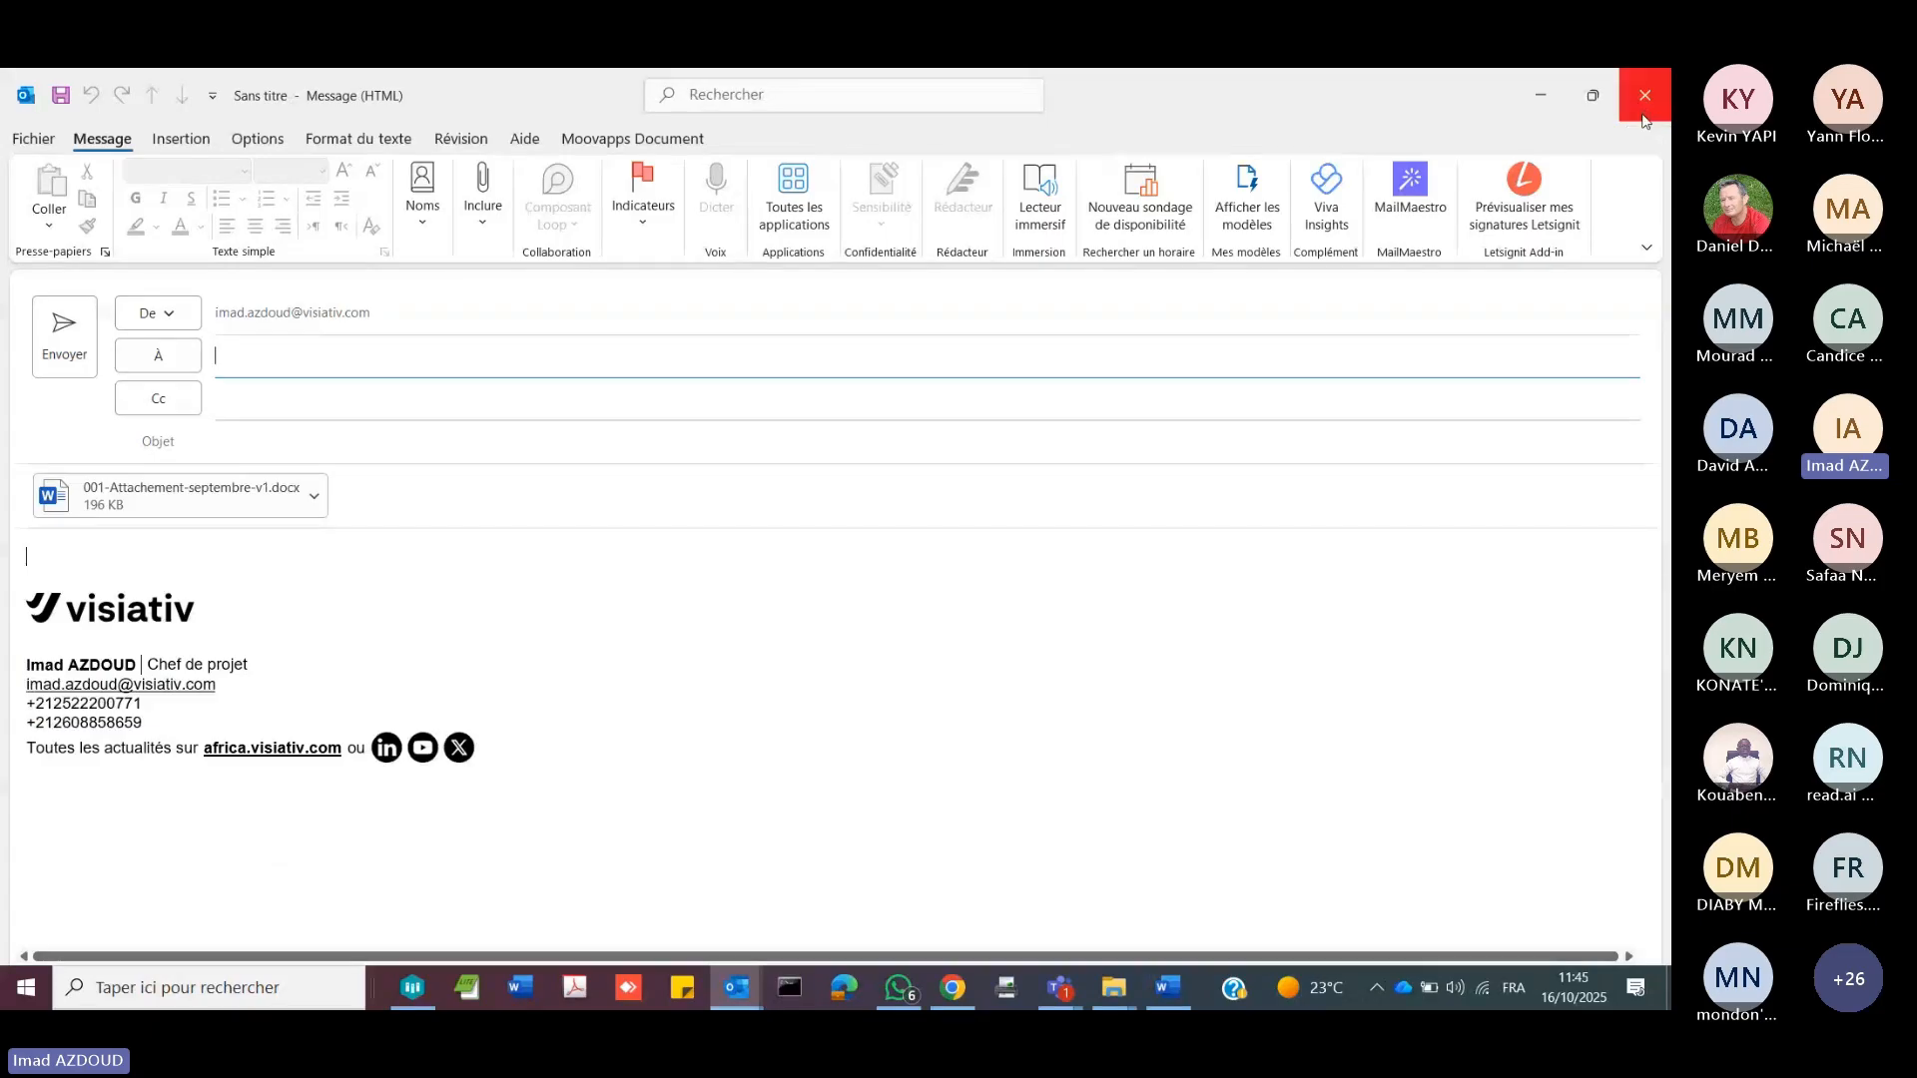
{"action": "left_click", "coordinate": [1644, 117]}
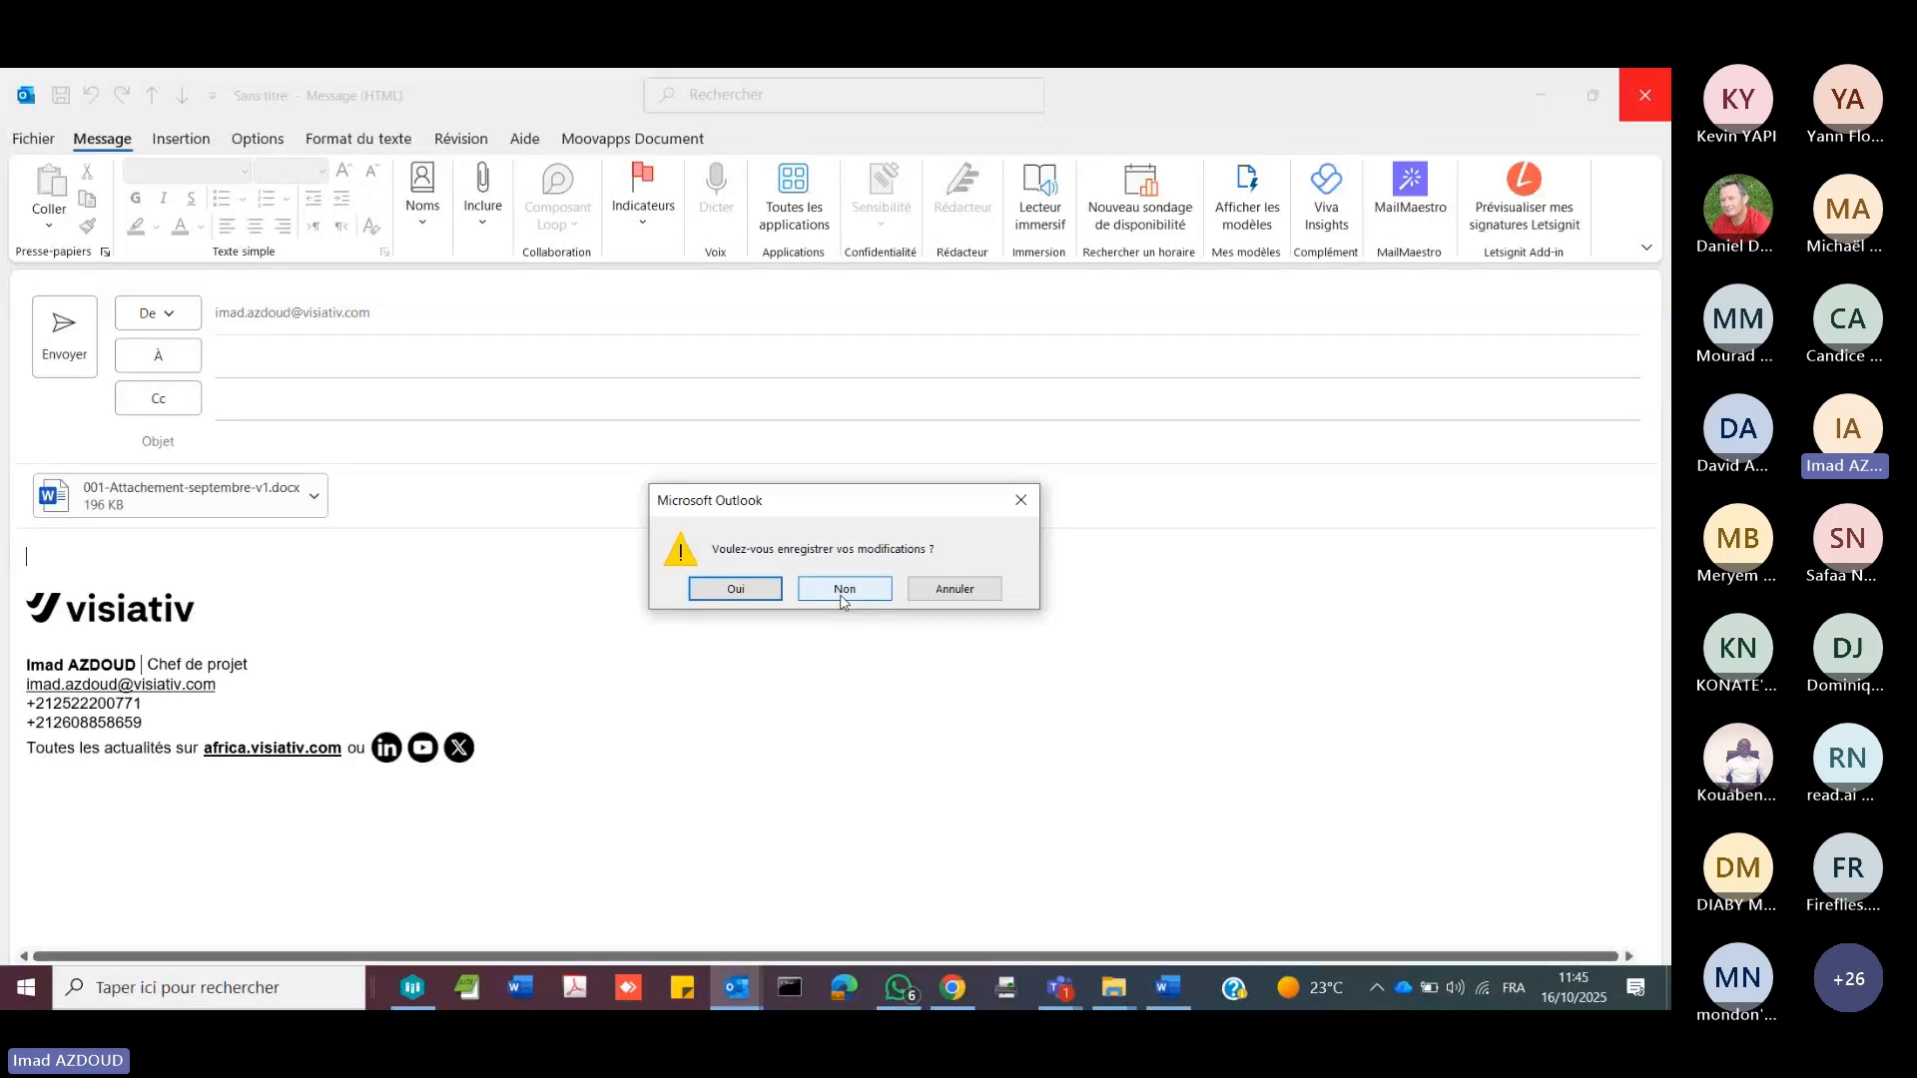
{"action": "left_click", "coordinate": [844, 591]}
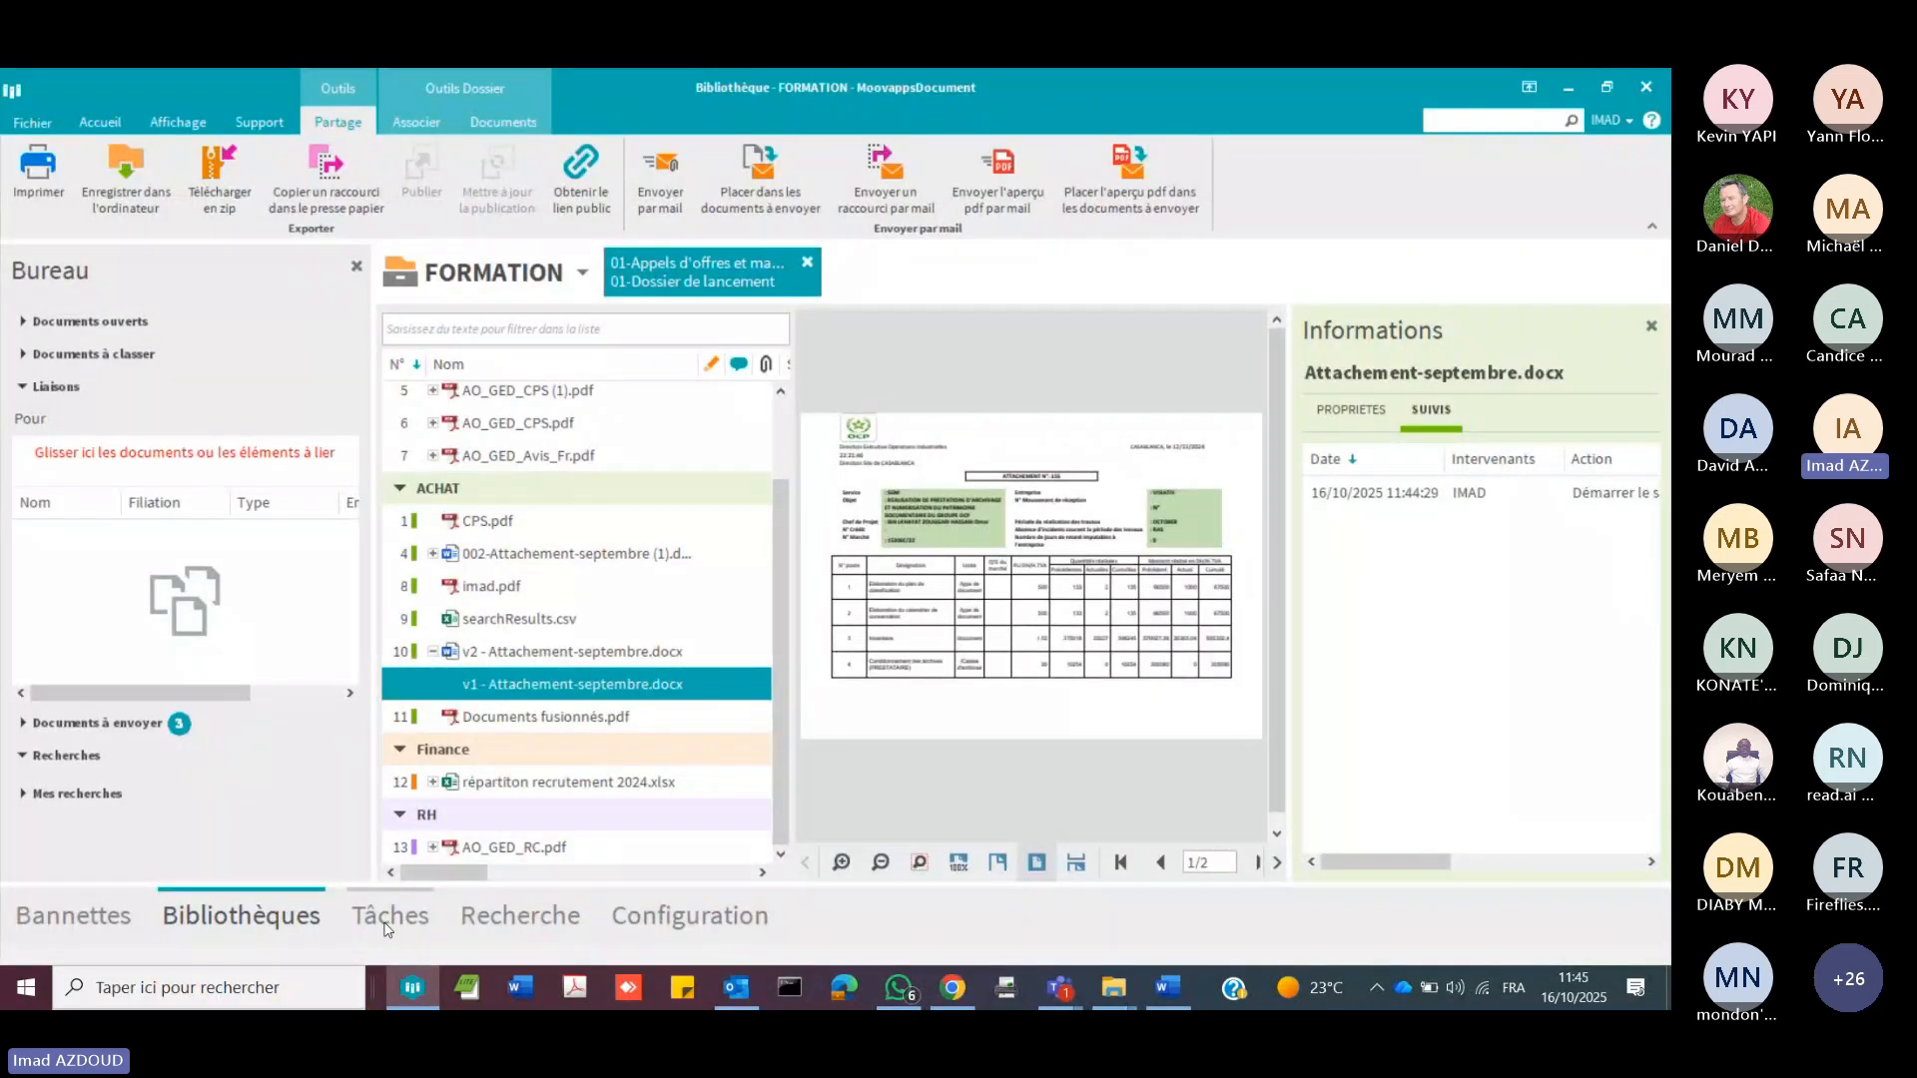
Step: Review the steps and diagram of the TEST SUIVI workflow in the FORMATION library's configuration
{"action": "left_click", "coordinate": [644, 917]}
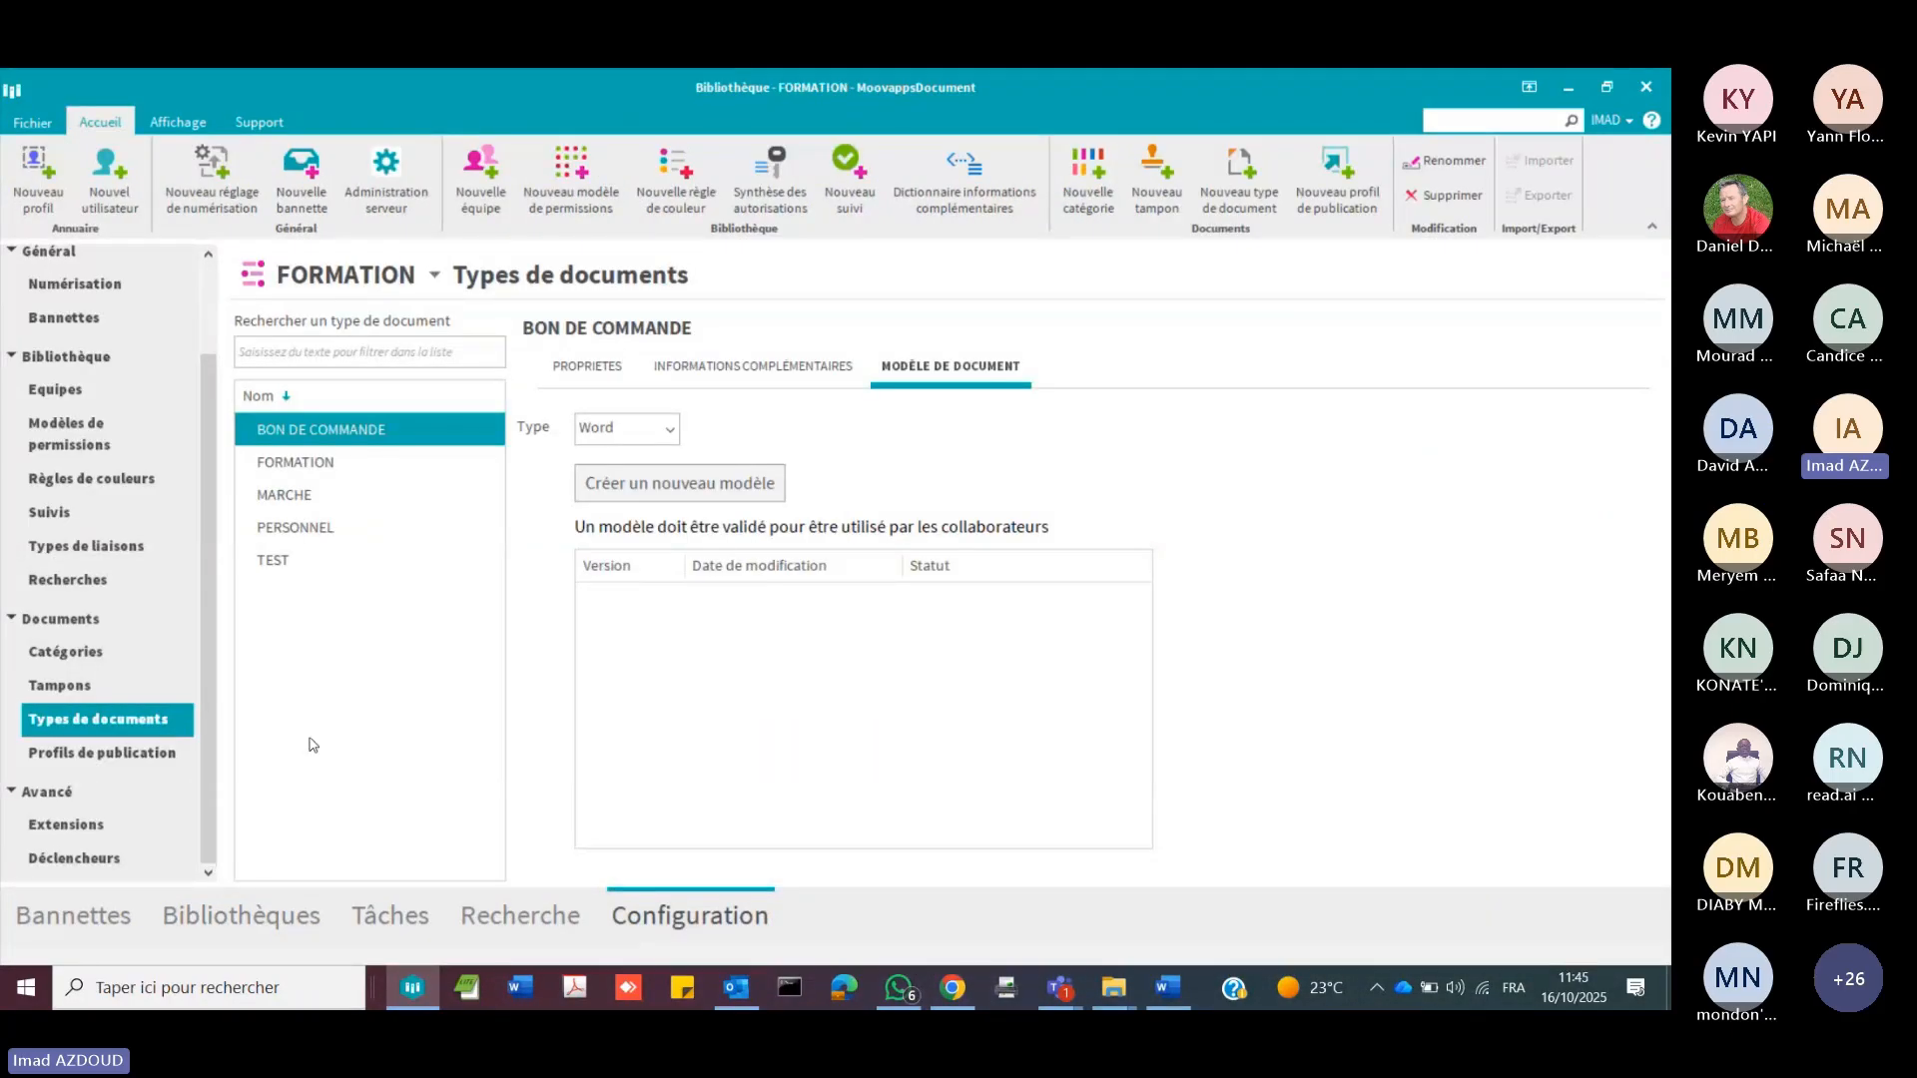
{"action": "left_click", "coordinate": [58, 514]}
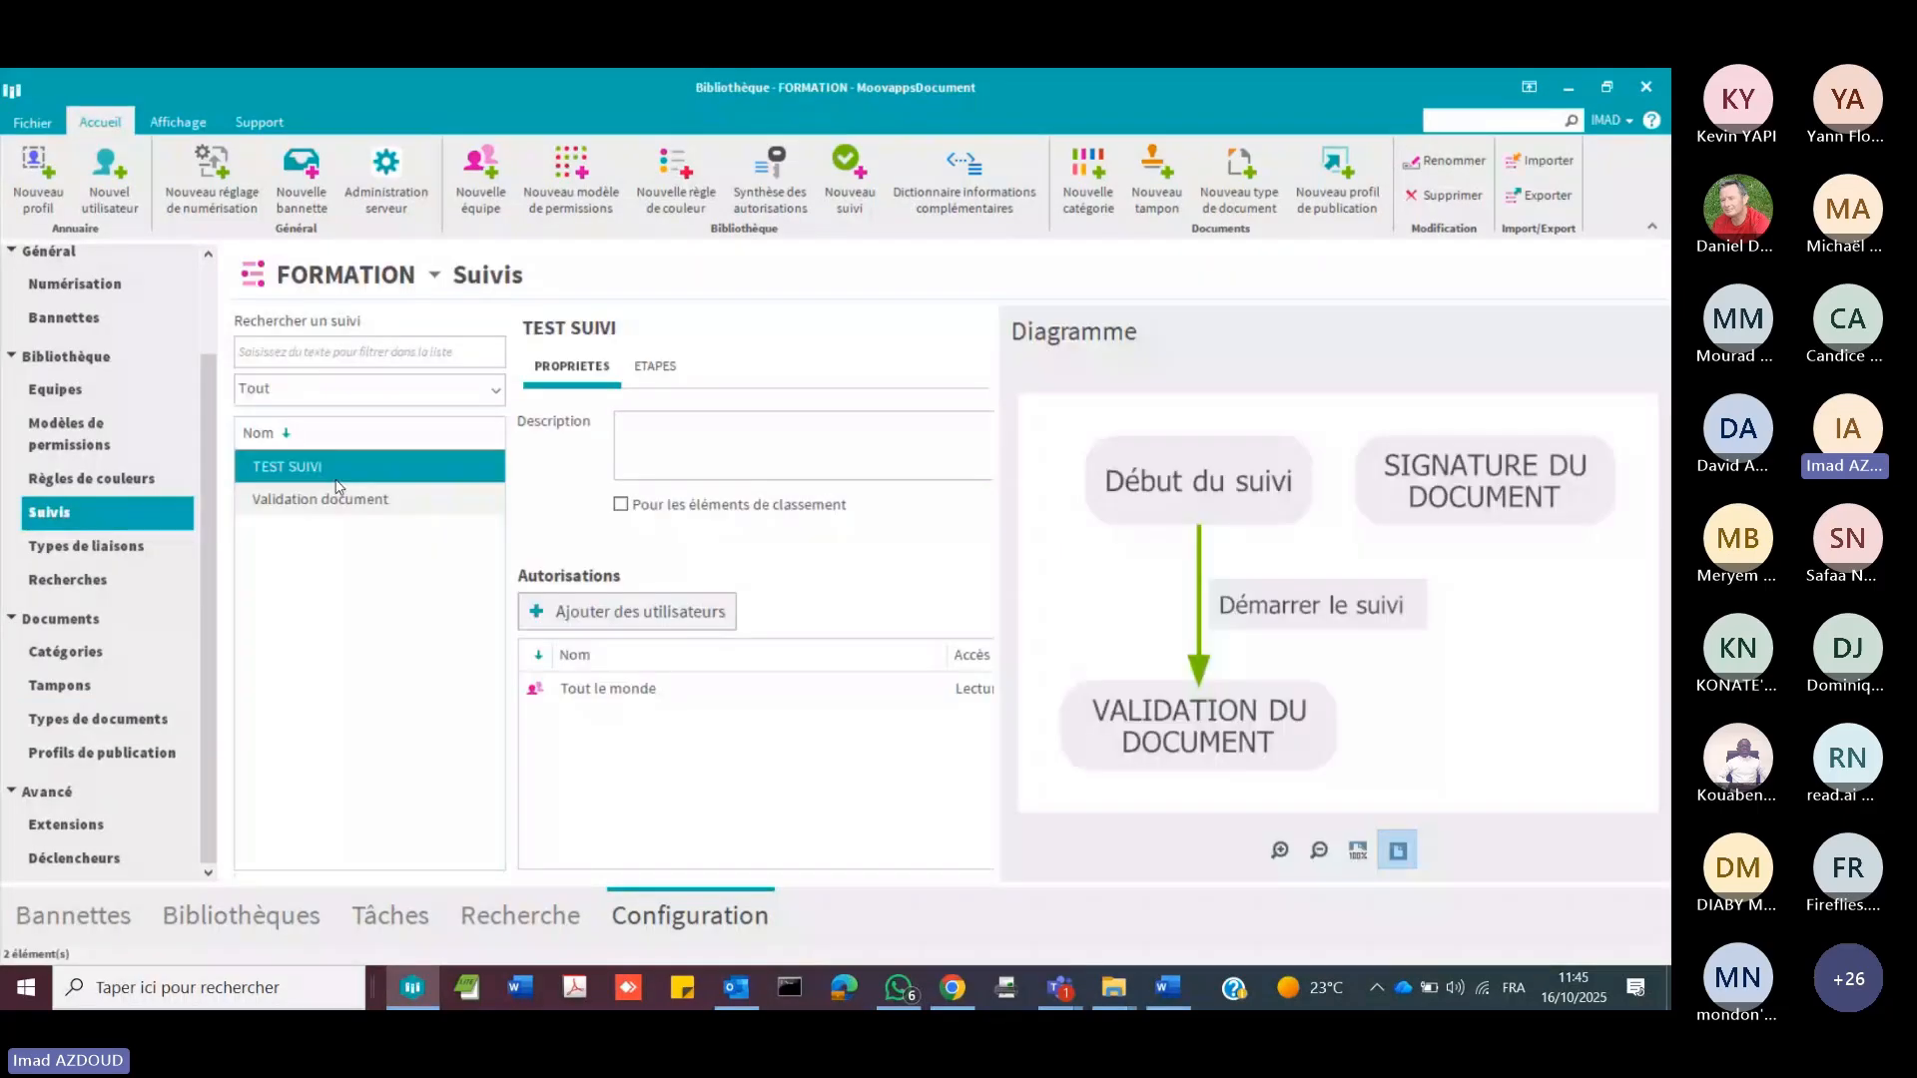
{"action": "left_click", "coordinate": [657, 367]}
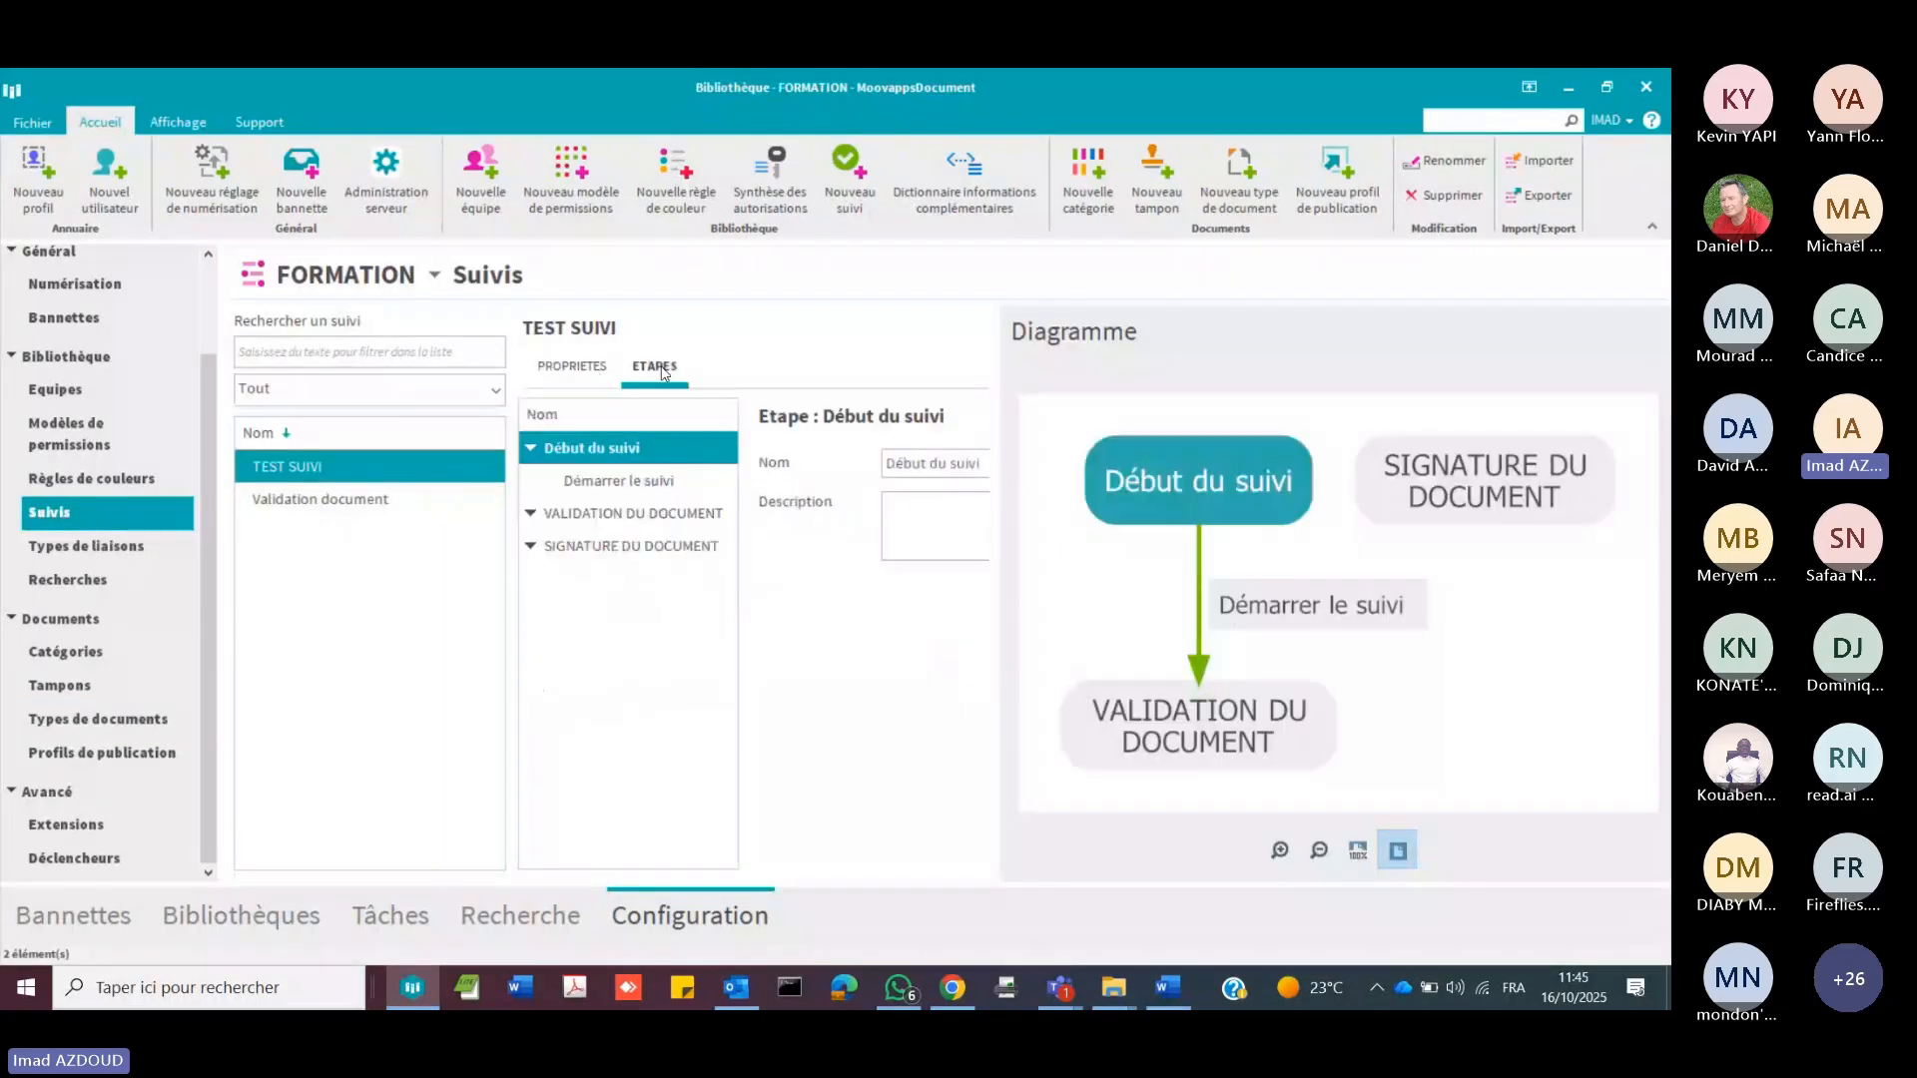
{"action": "left_click", "coordinate": [532, 514]}
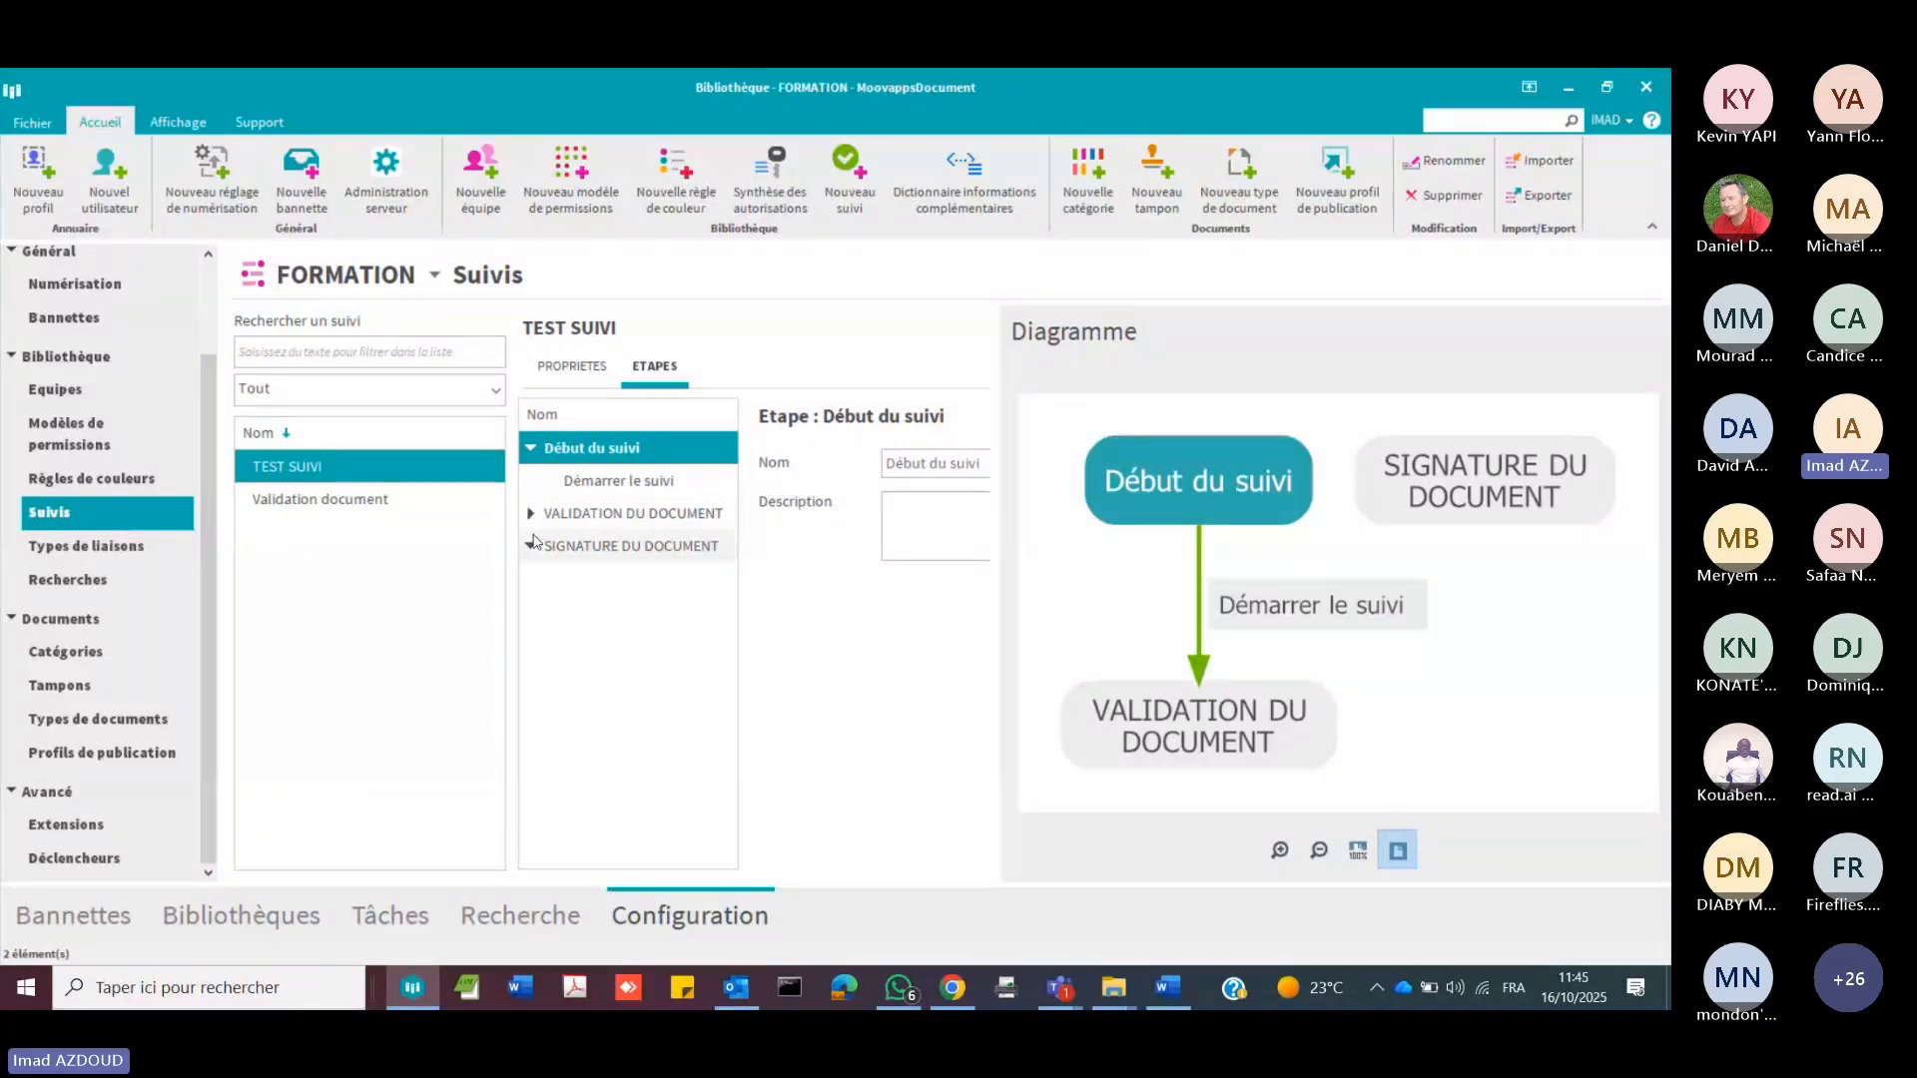
Step: Switch to Chrome and sign in to Visiativ Archives with the saved system administrator username and account password
{"action": "mouse_move", "coordinate": [973, 1004]}
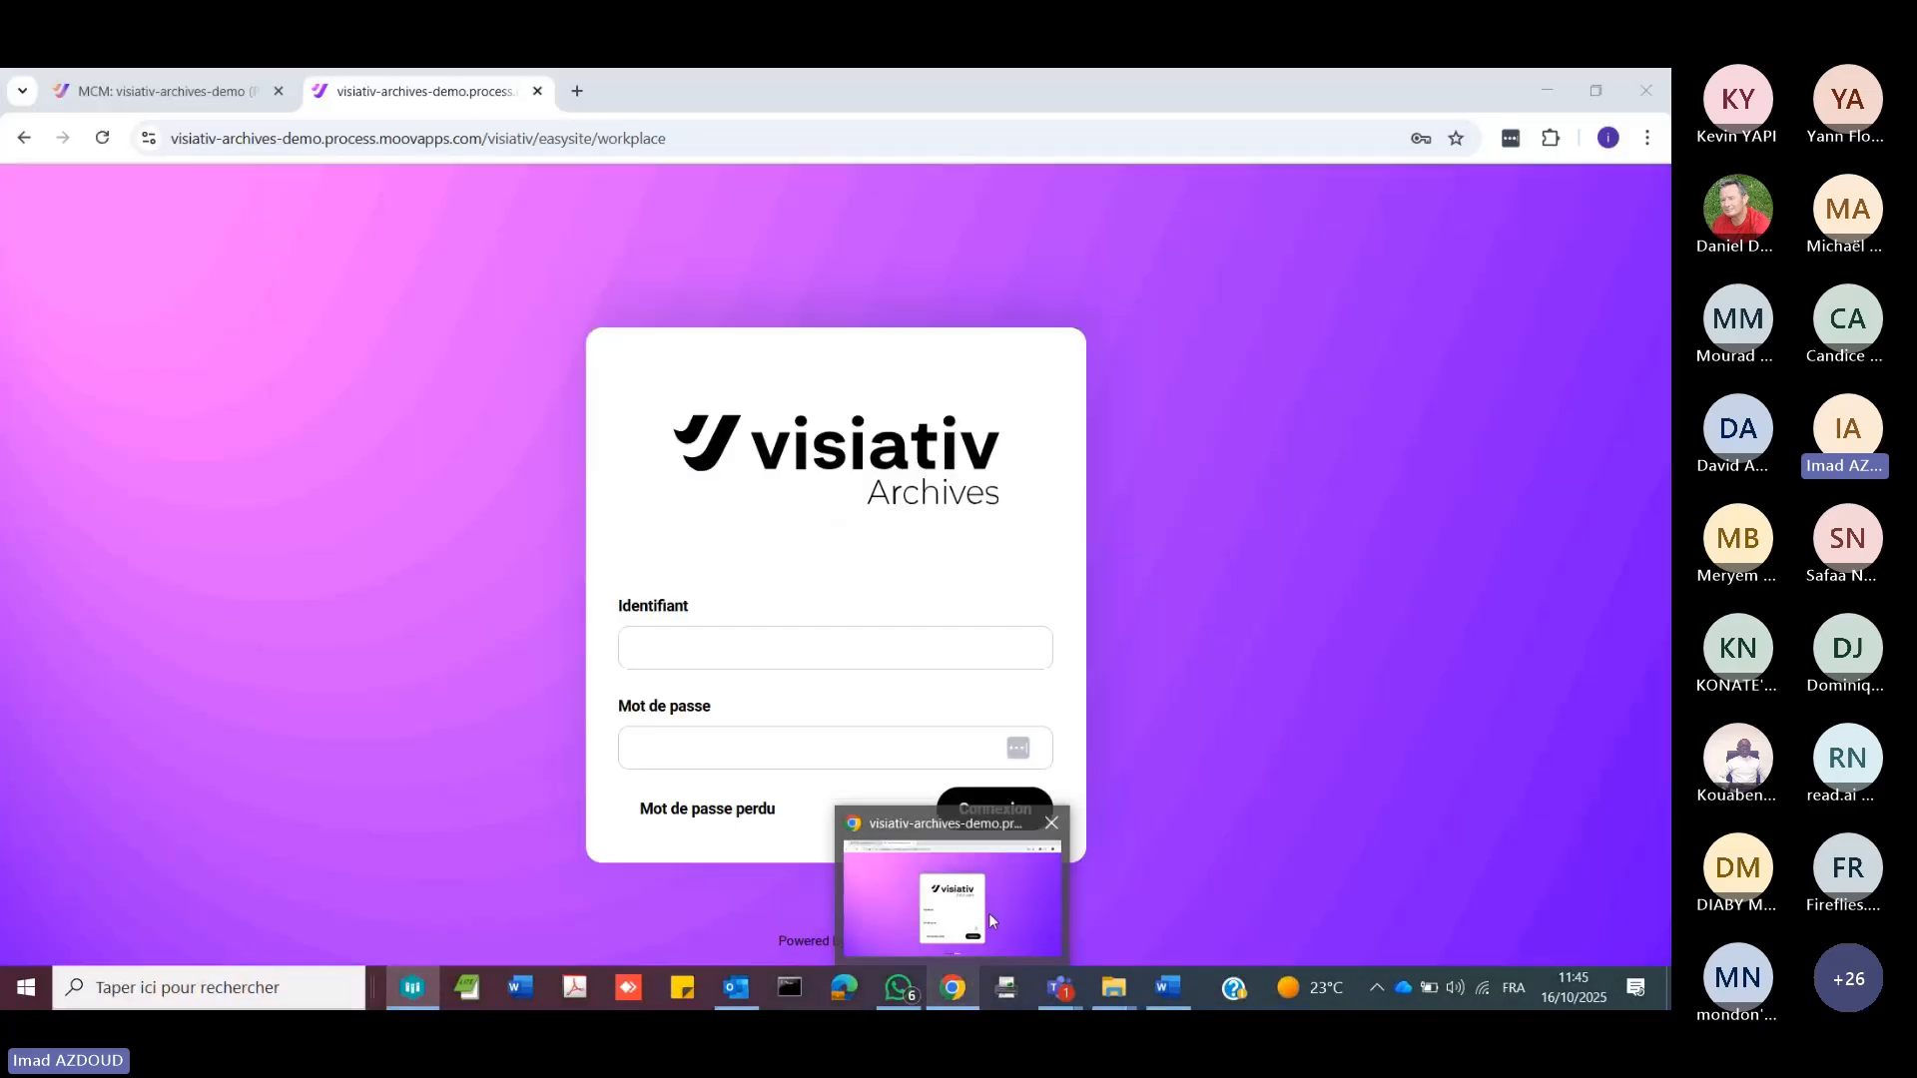
{"action": "left_click", "coordinate": [991, 913]}
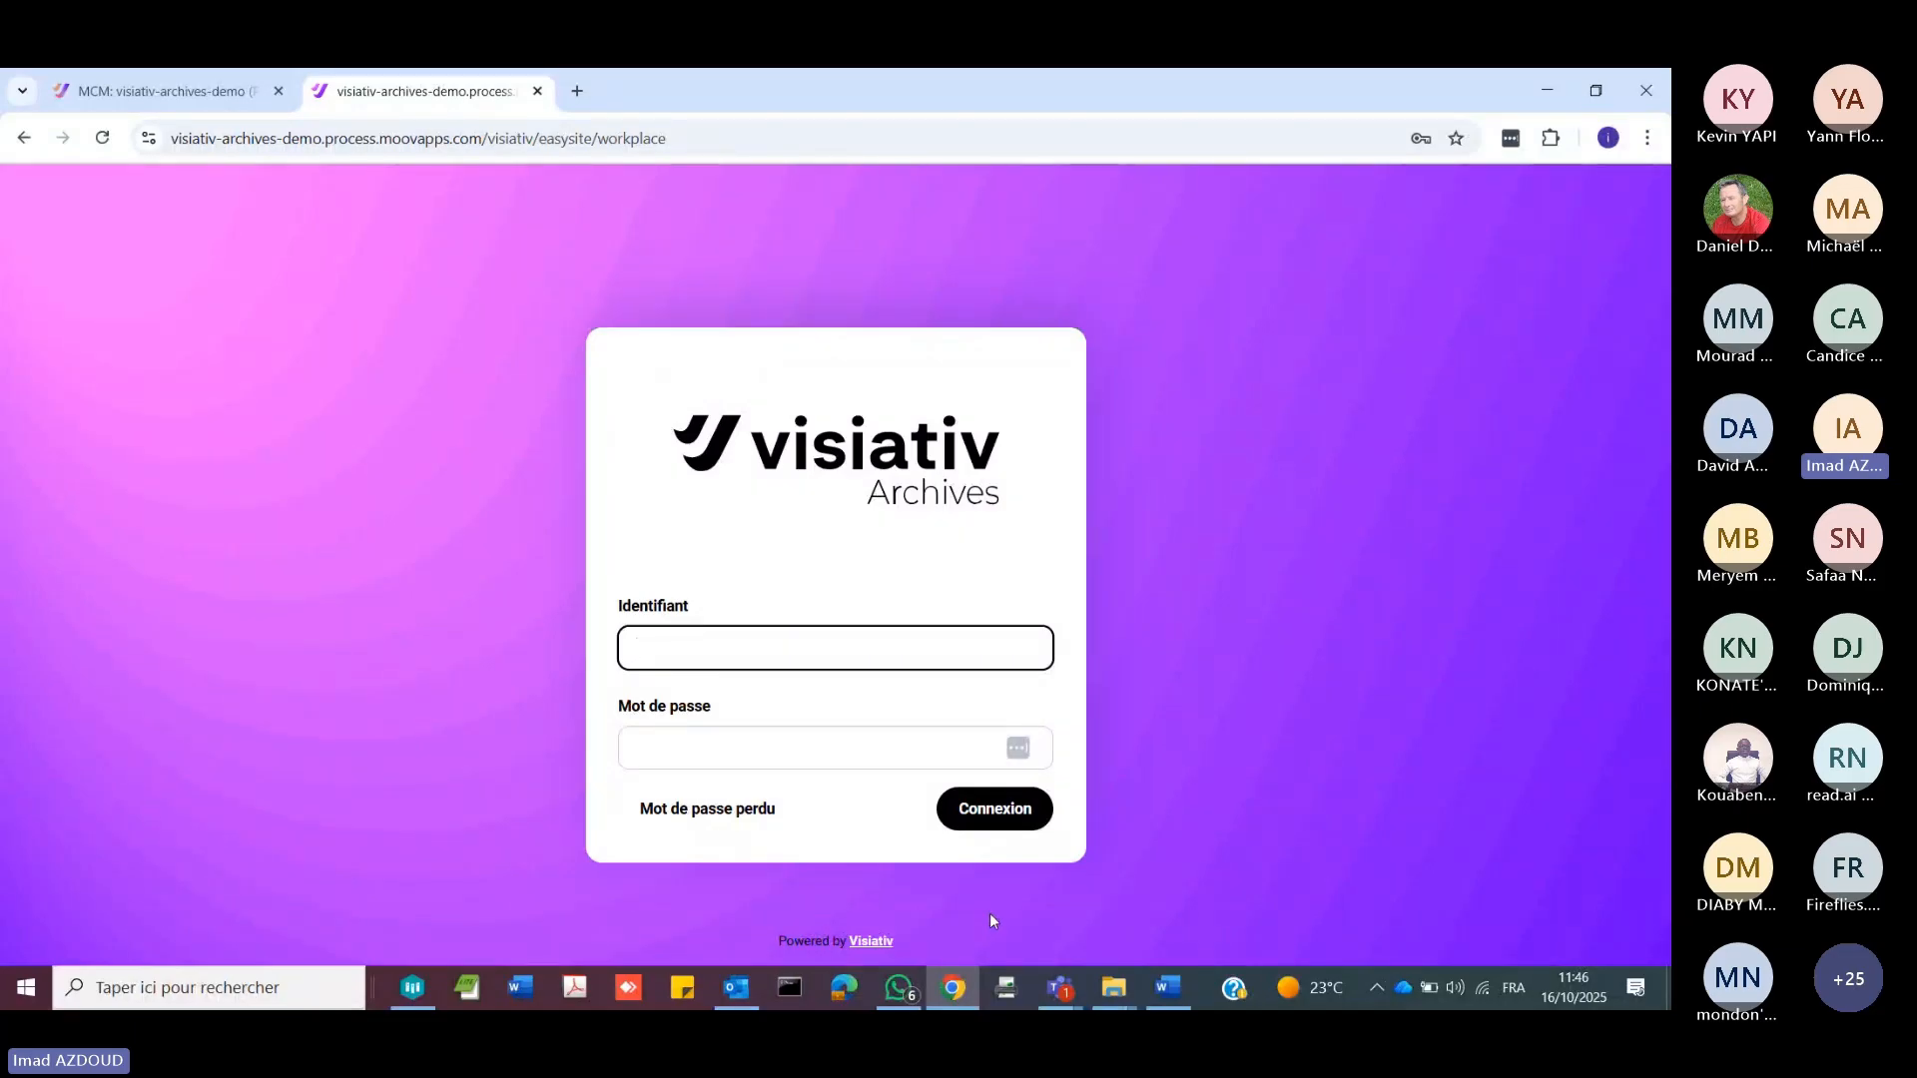
{"action": "left_click", "coordinate": [781, 737]}
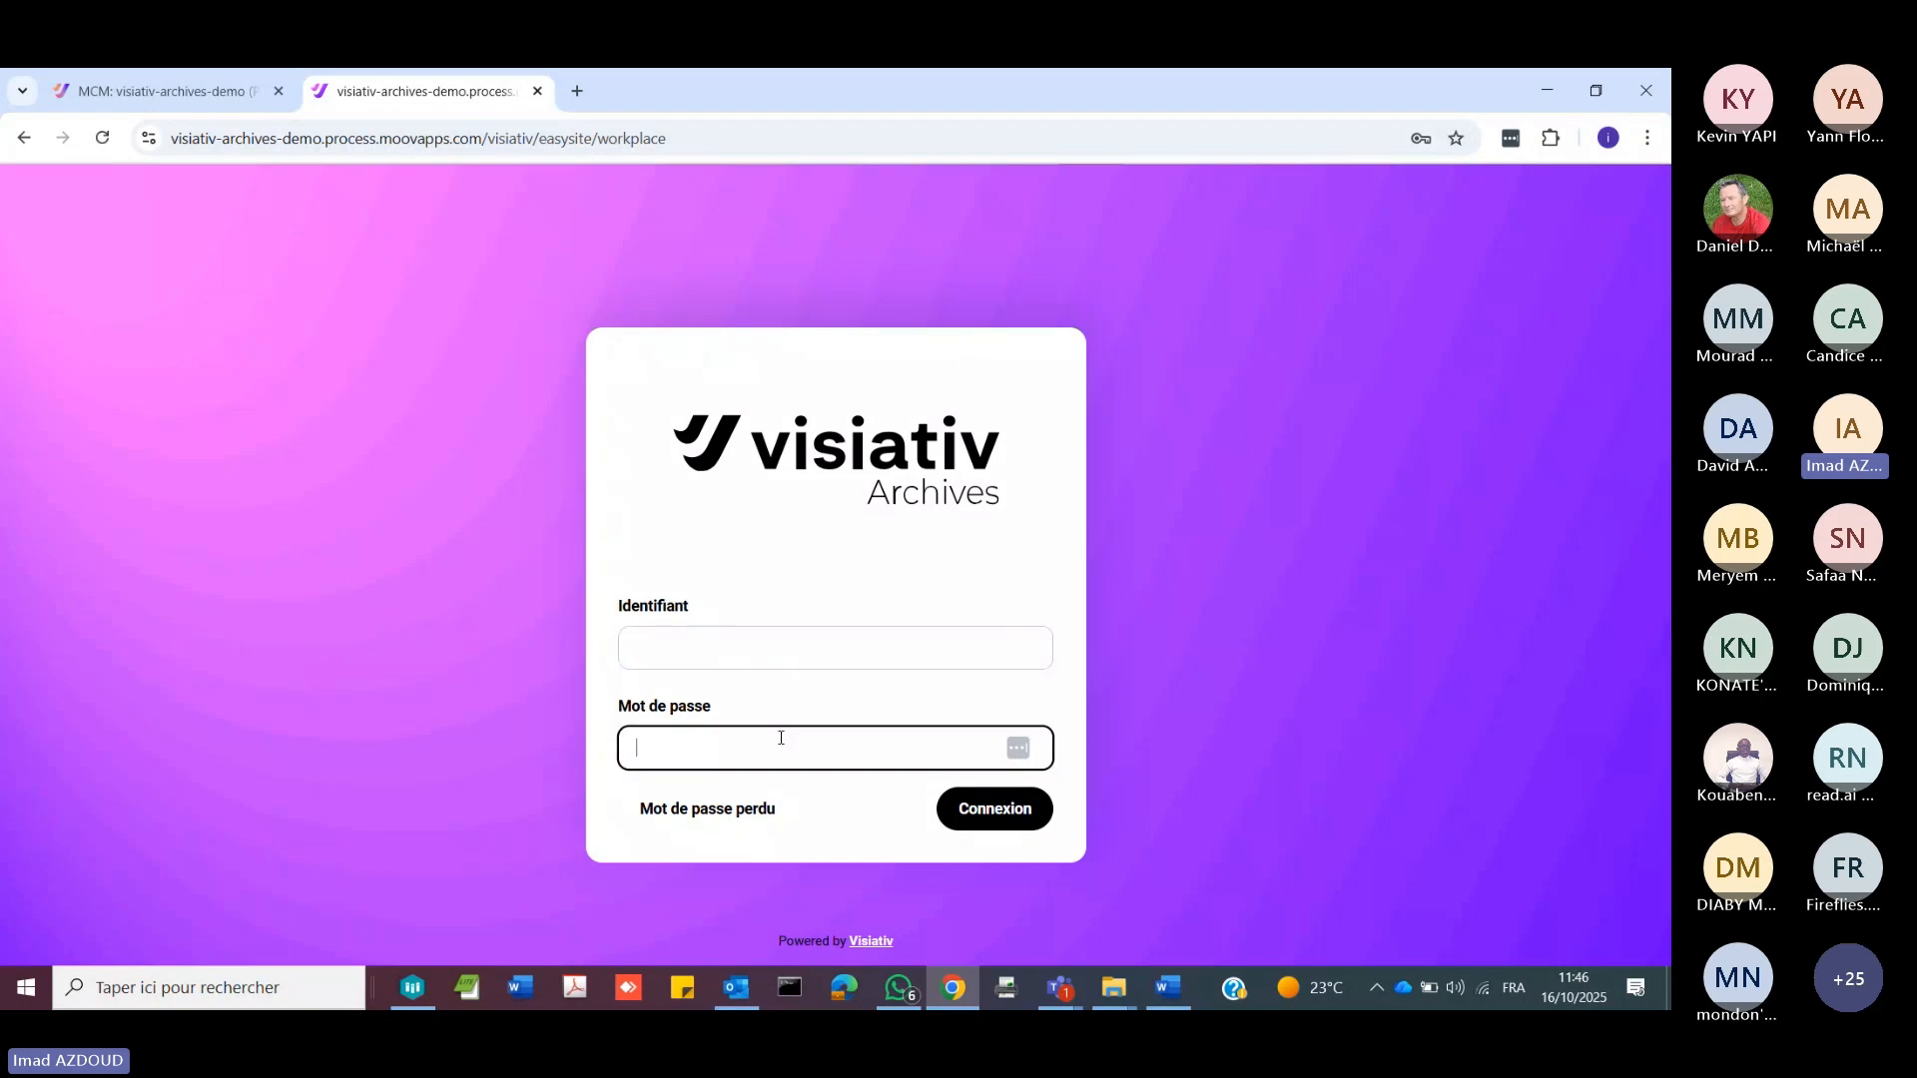
{"action": "left_click", "coordinate": [781, 738]}
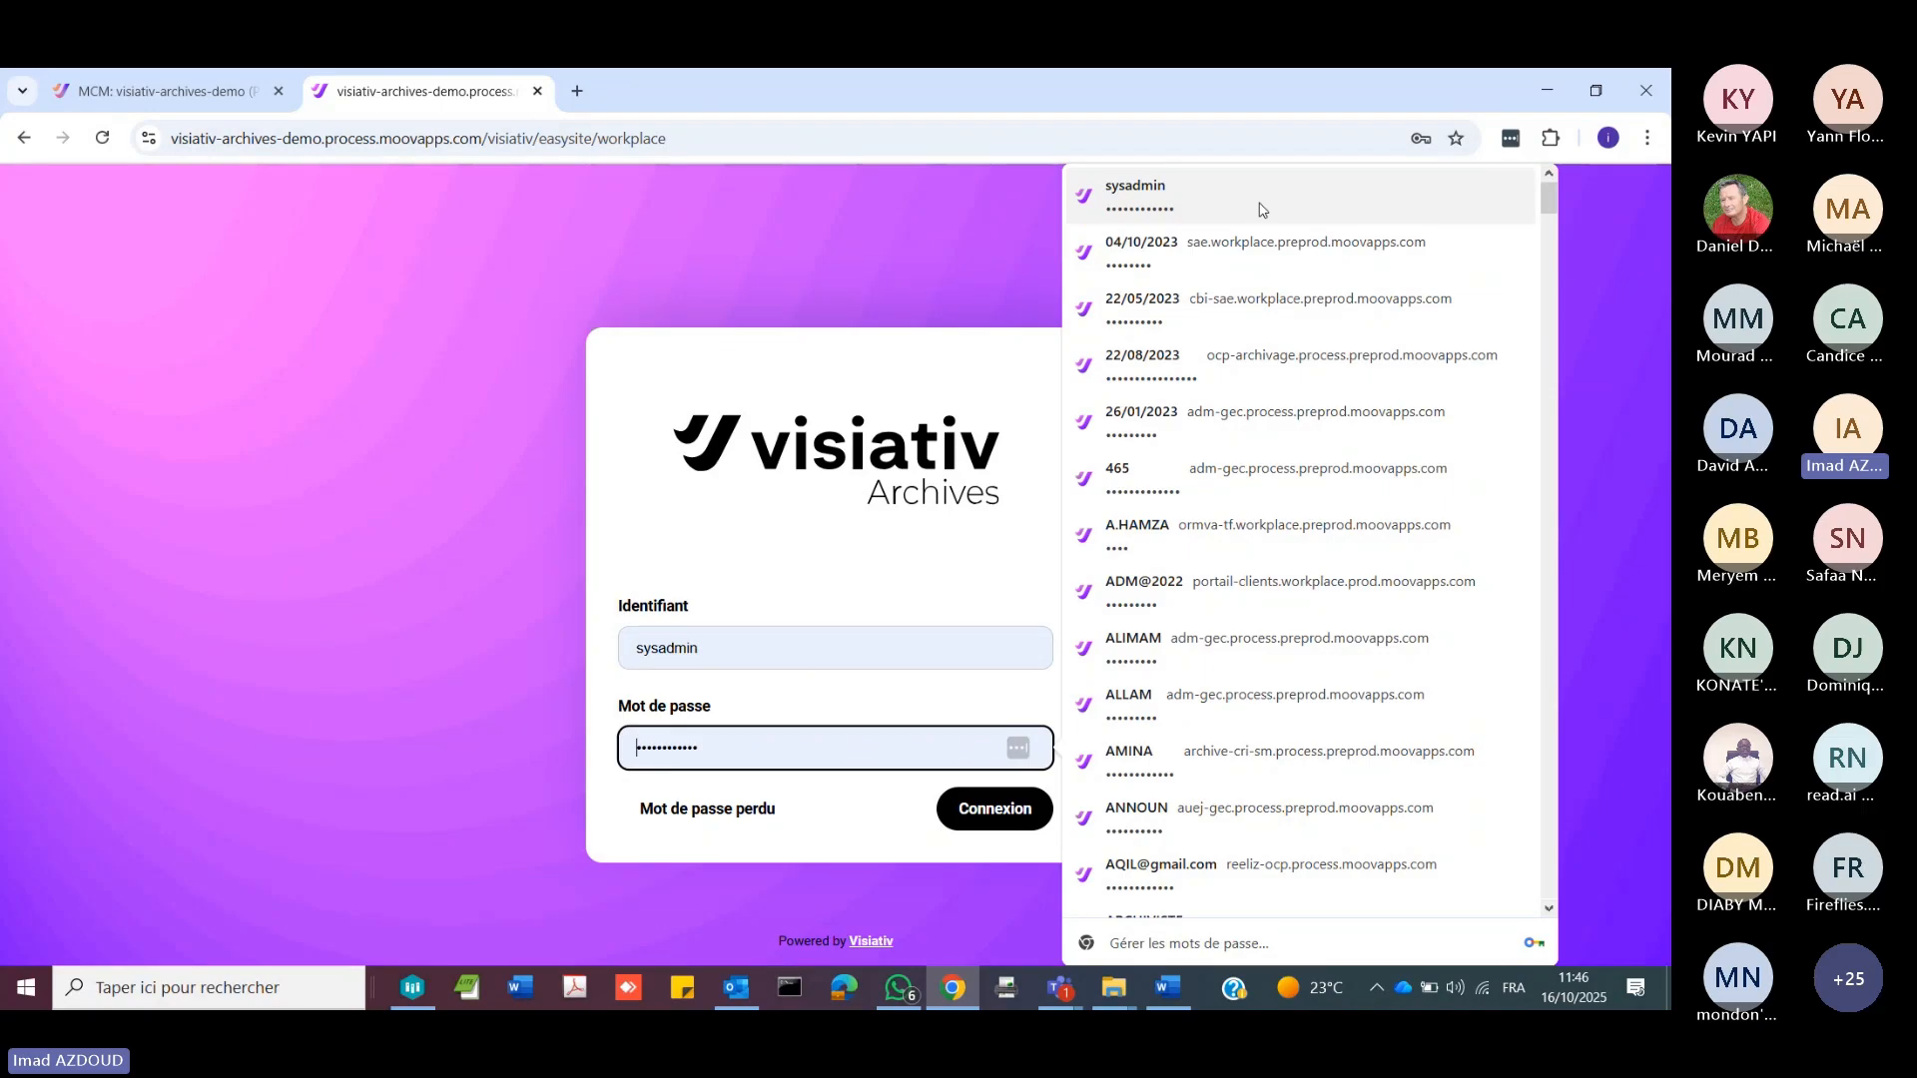
{"action": "scroll", "coordinate": [1385, 685], "scroll_direction": "down", "scroll_amount": 20}
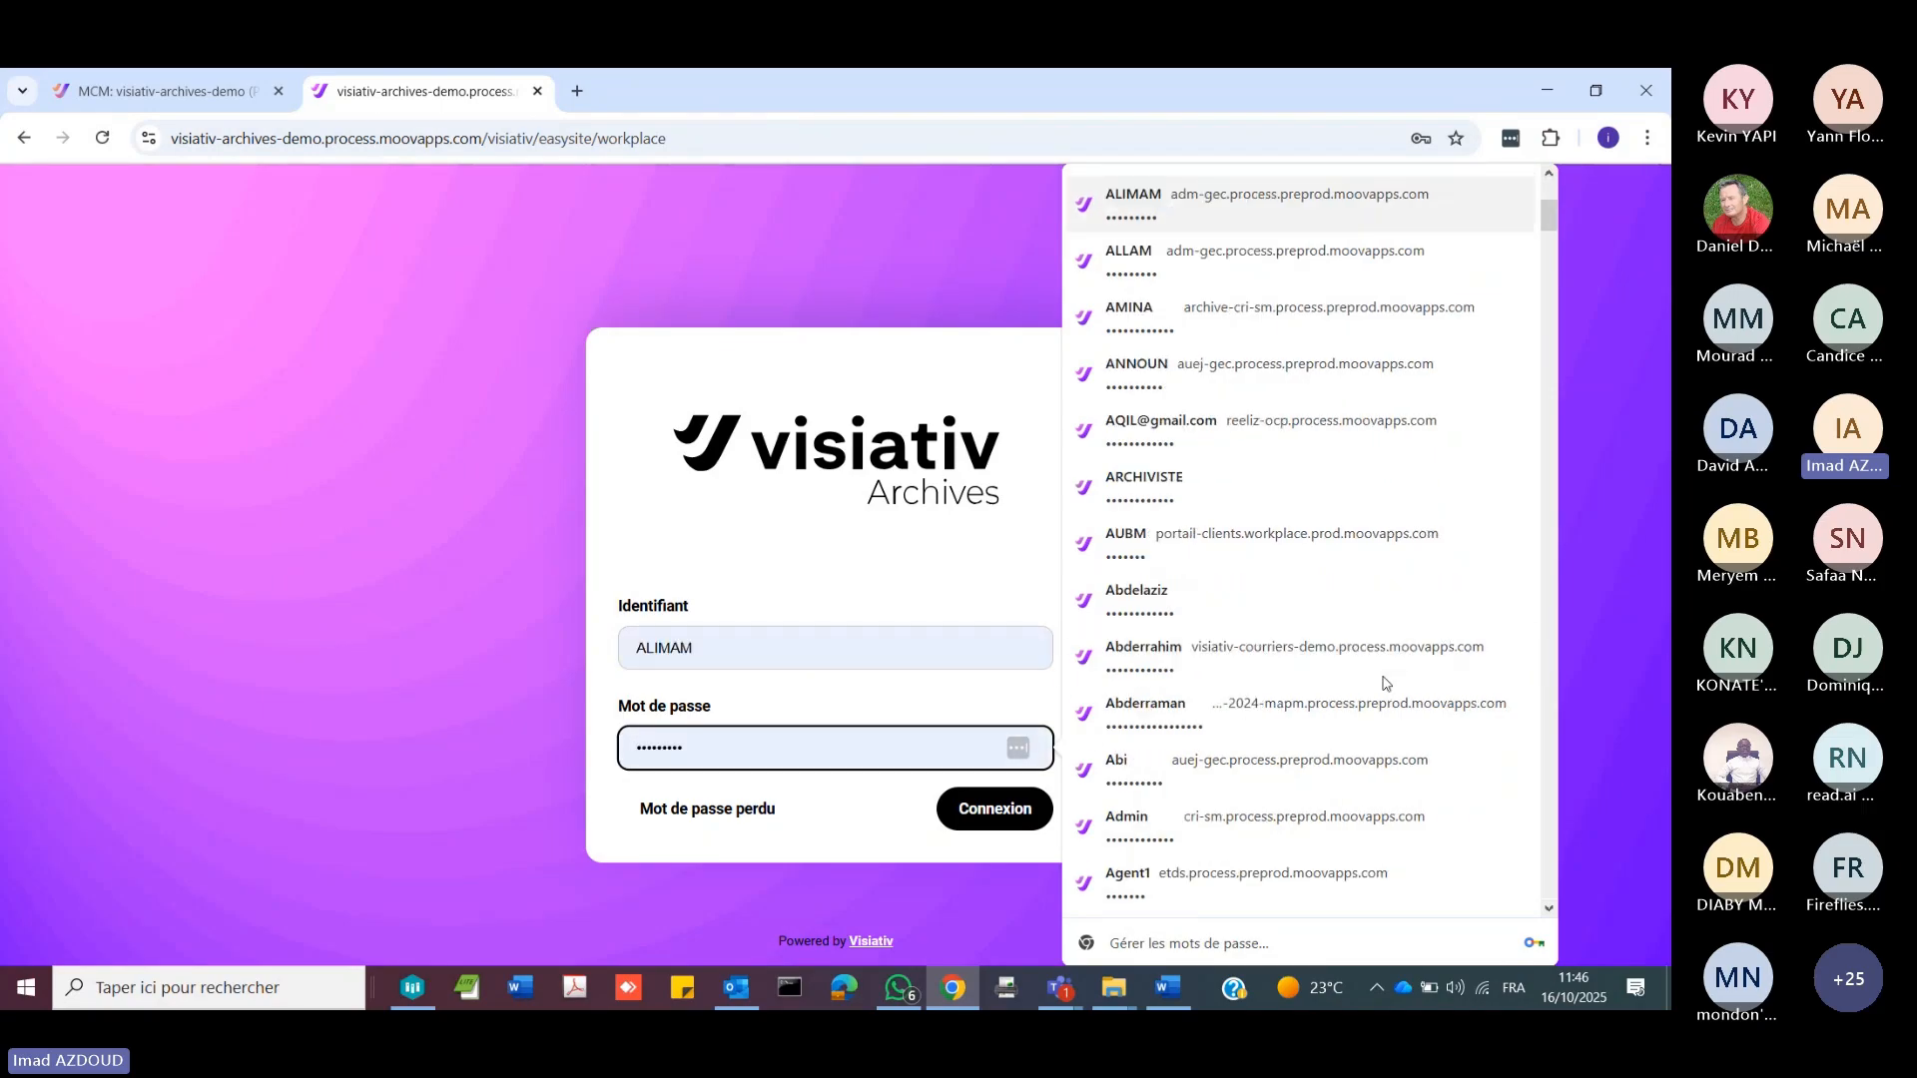
{"action": "scroll", "coordinate": [1385, 685], "scroll_direction": "up", "scroll_amount": 20}
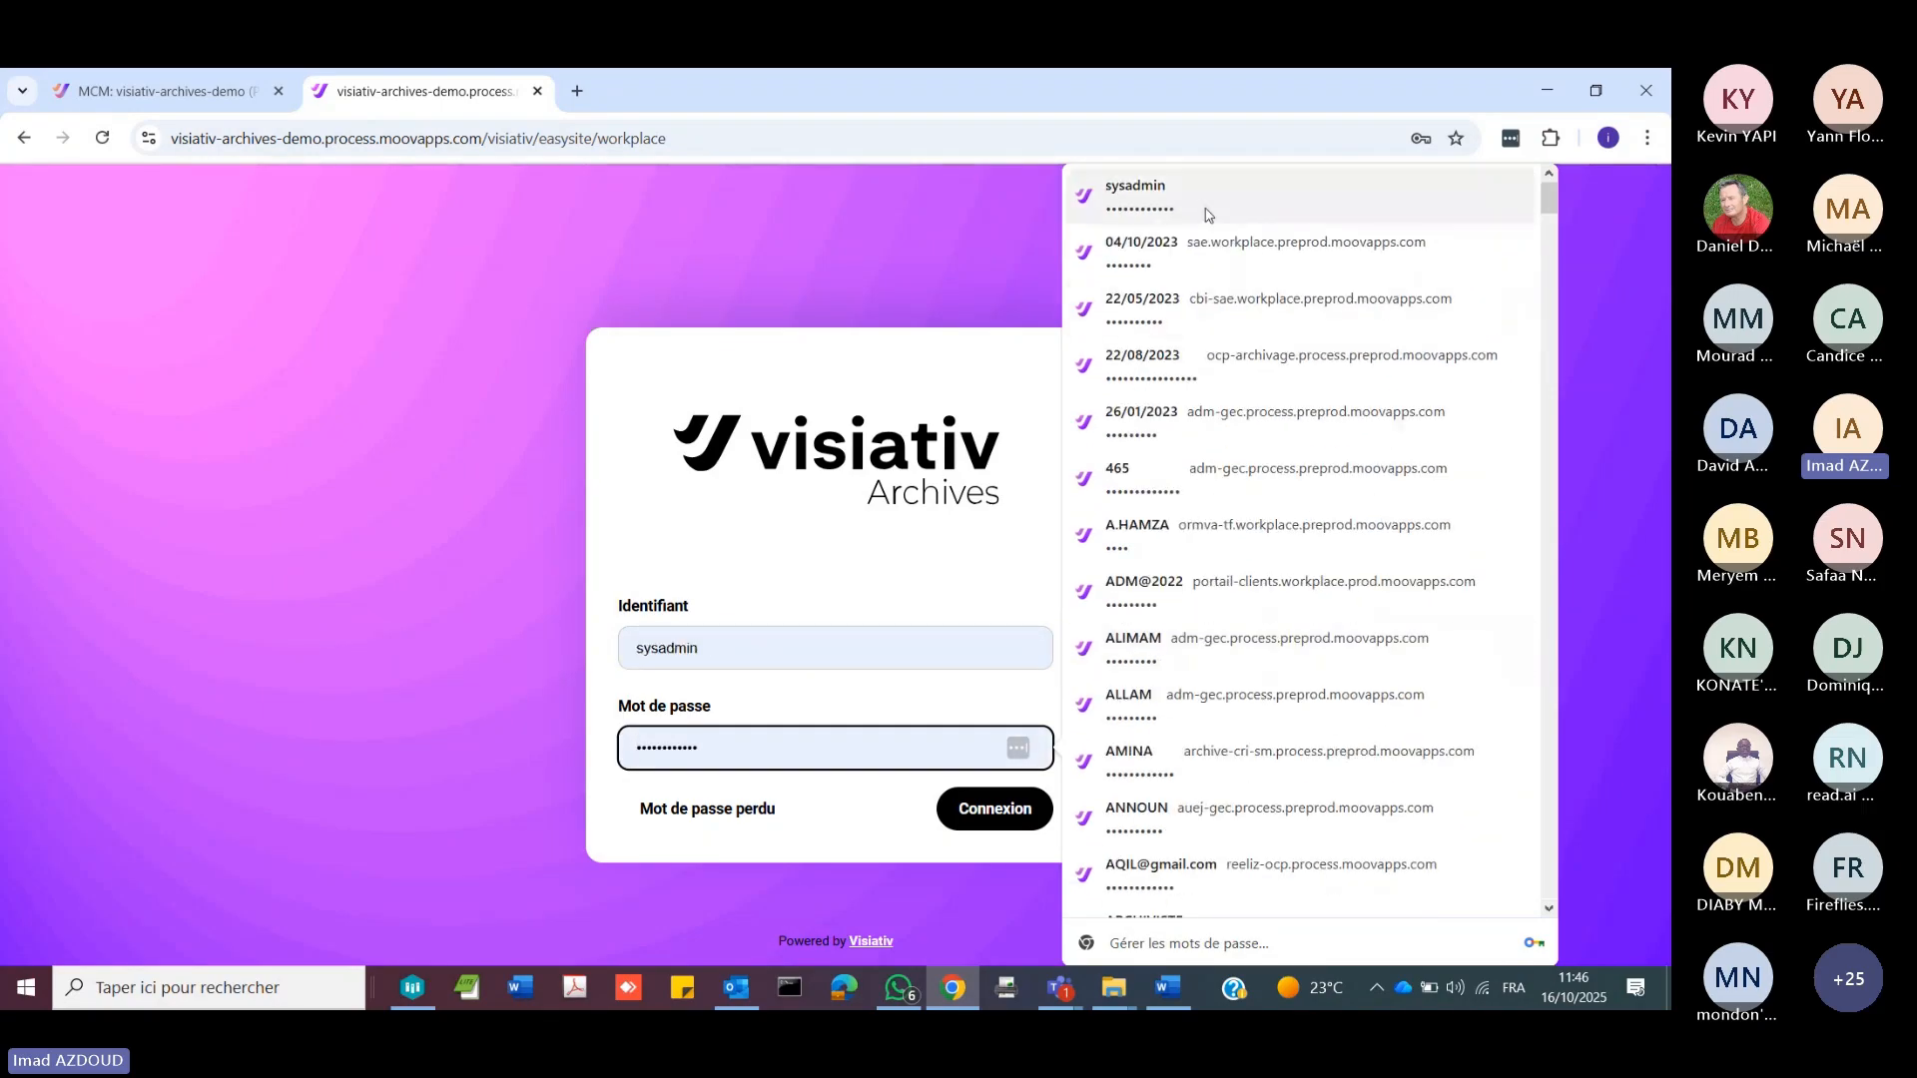
{"action": "left_click", "coordinate": [1208, 215]}
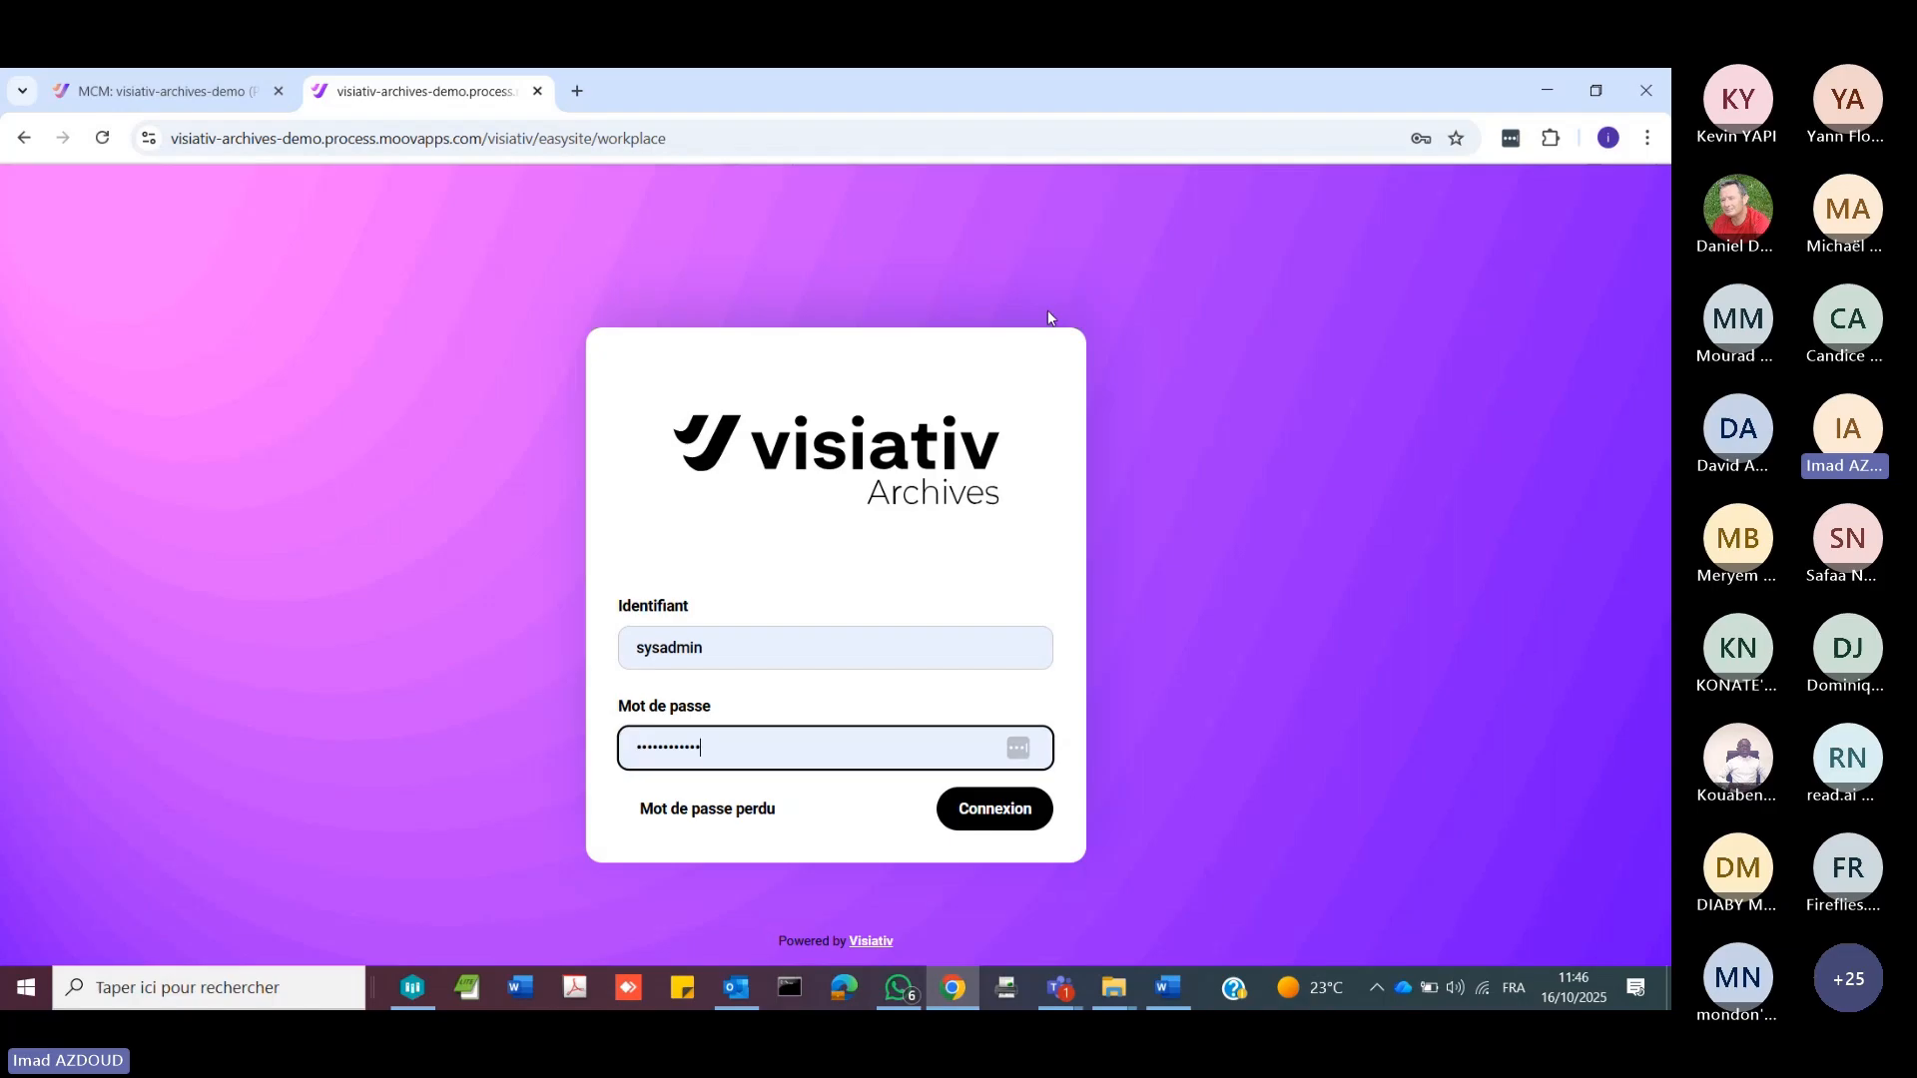
{"action": "left_click", "coordinate": [979, 809]}
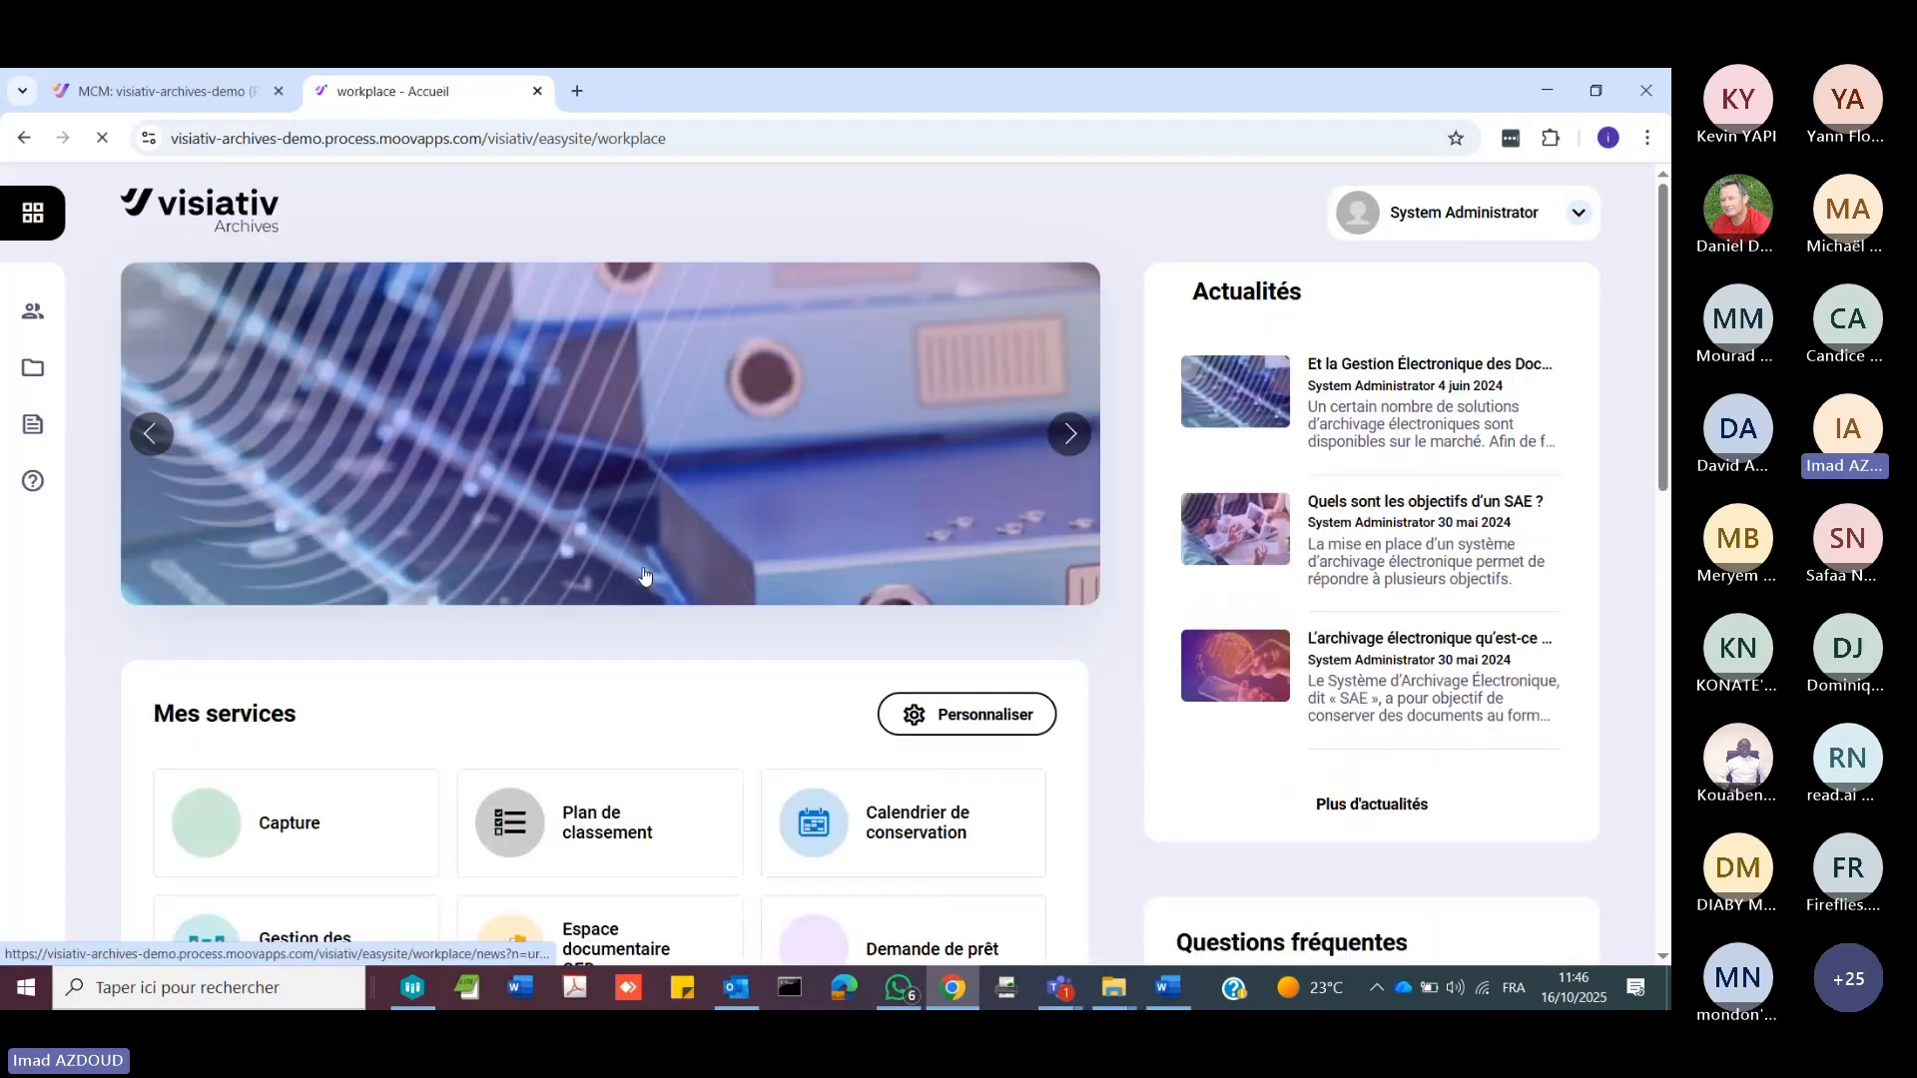
Step: Open Gestion des dossiers and examine the Archive courante and Archive intermédiaire lists, including retention and final disposition of the intermediate archive
{"action": "scroll", "coordinate": [643, 574], "scroll_direction": "down", "scroll_amount": 3}
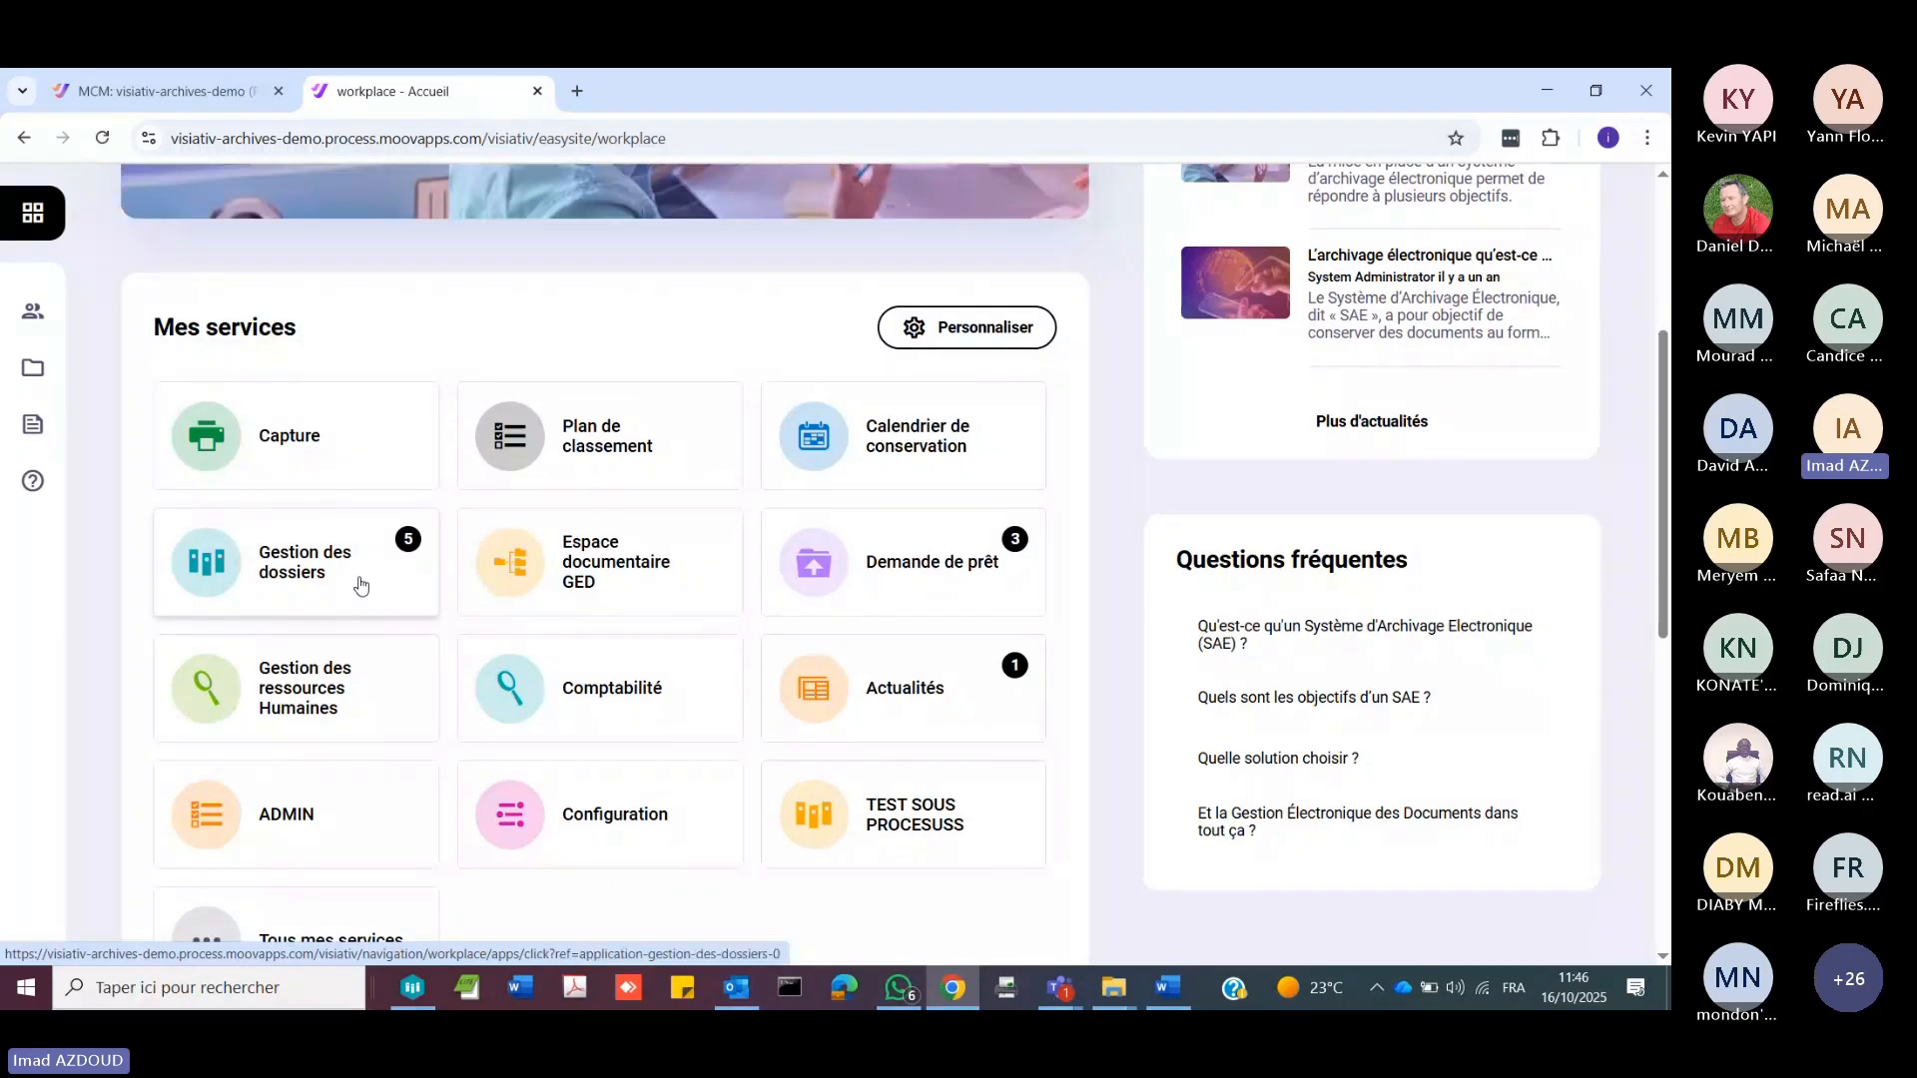
{"action": "left_click", "coordinate": [361, 585]}
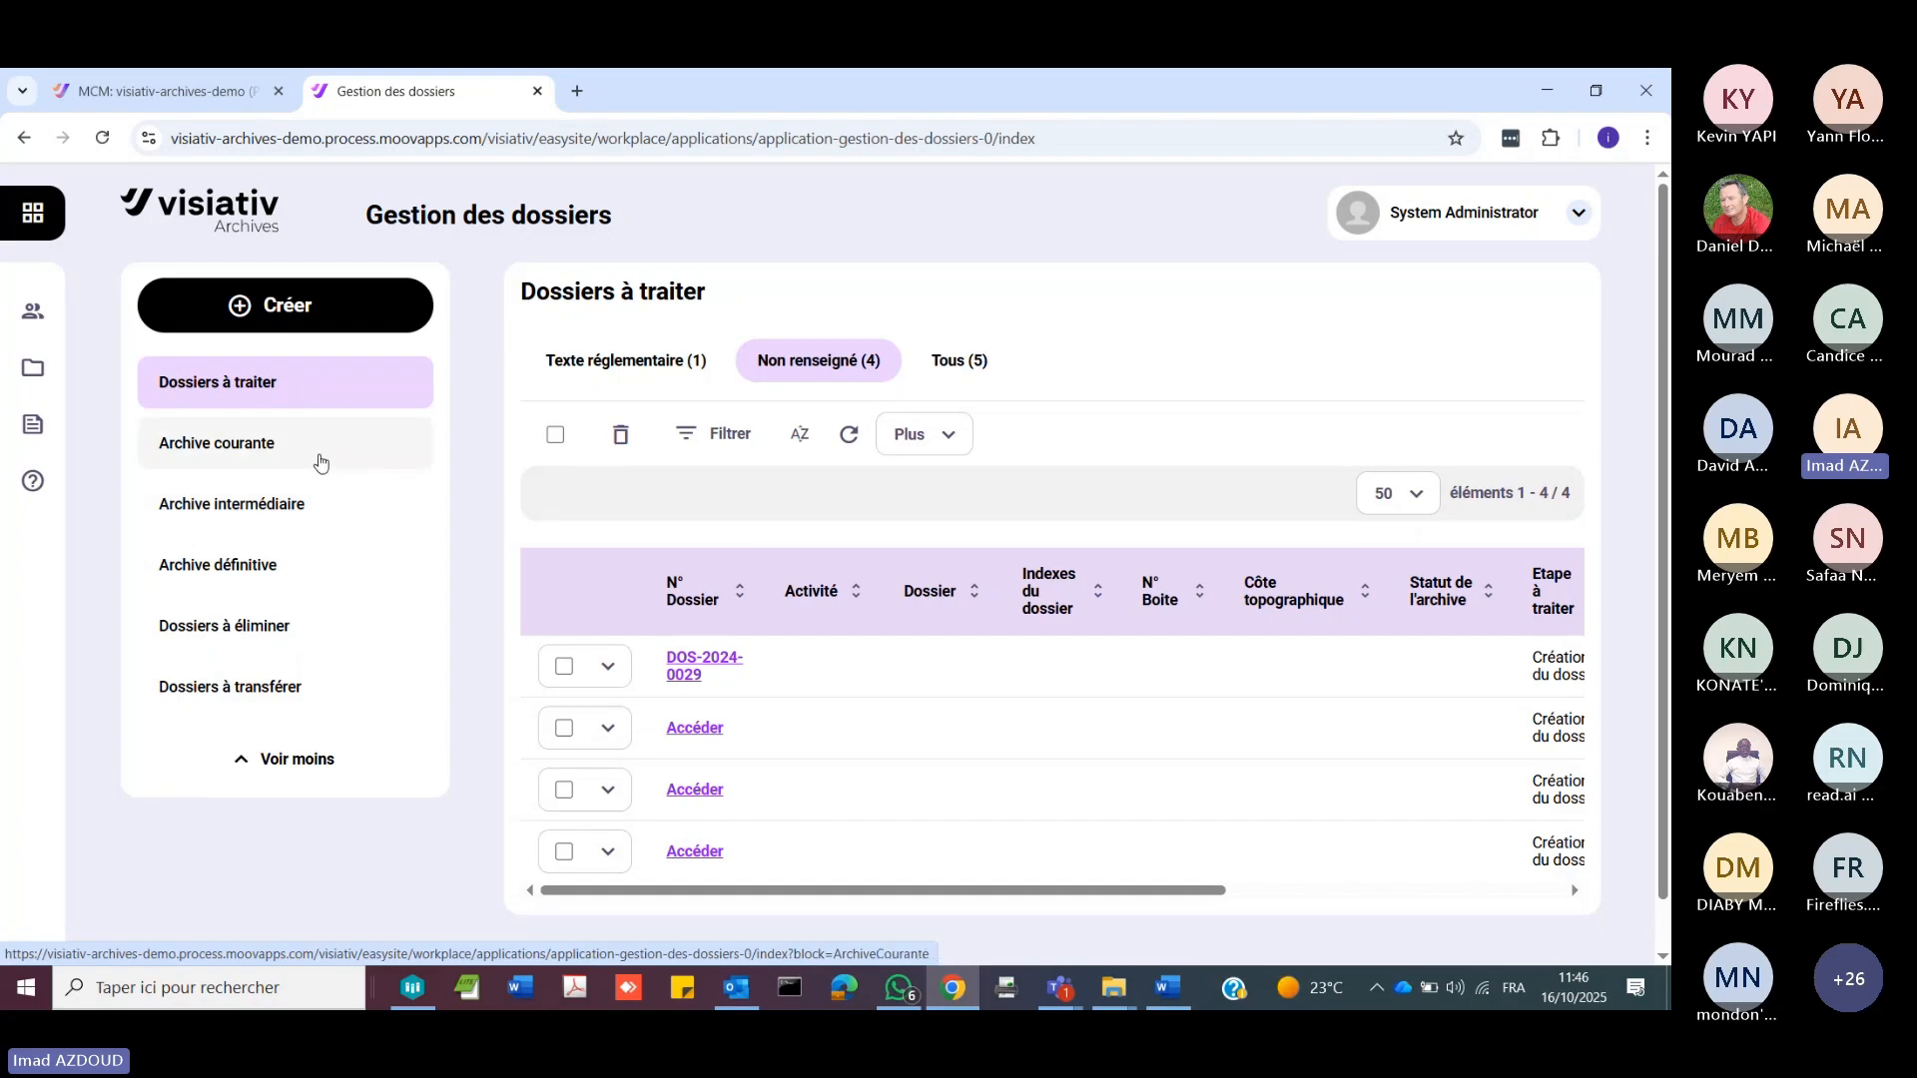
{"action": "left_click", "coordinate": [319, 461]}
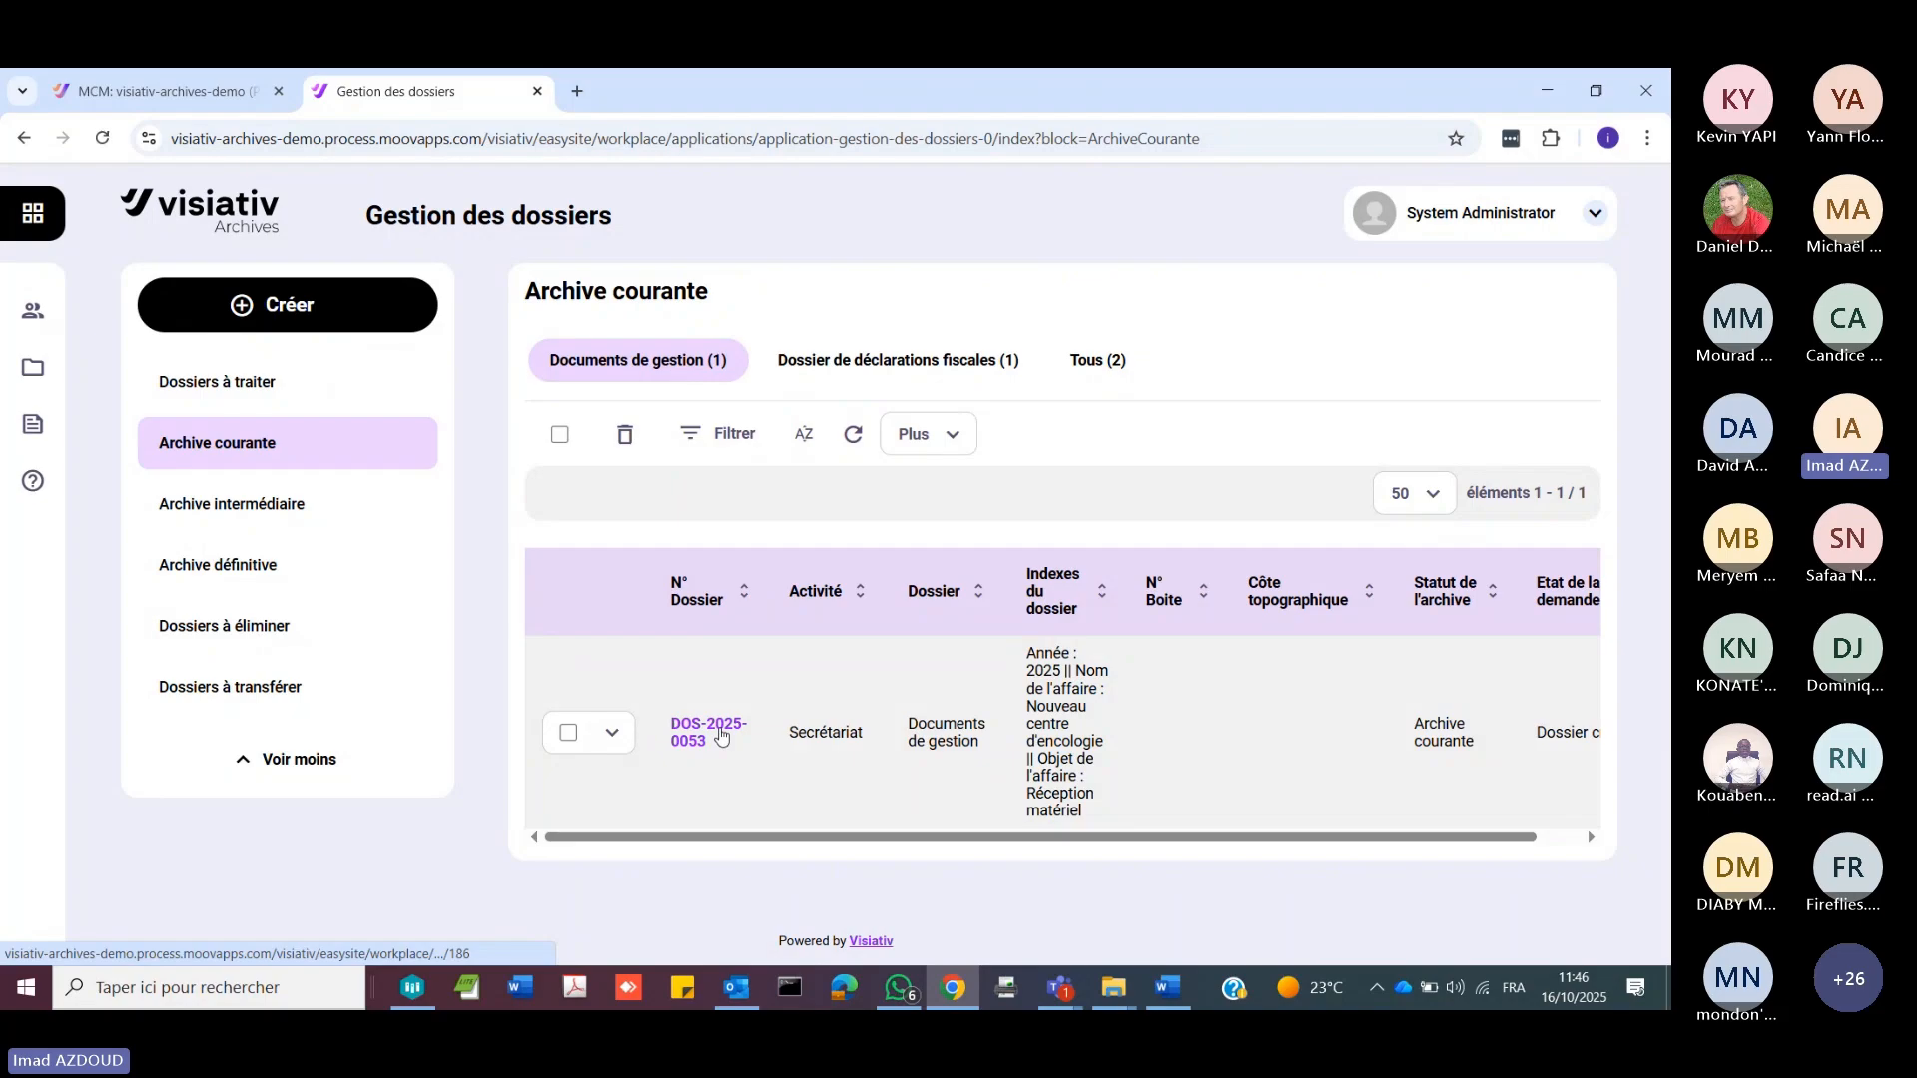
{"action": "left_click", "coordinate": [303, 507]}
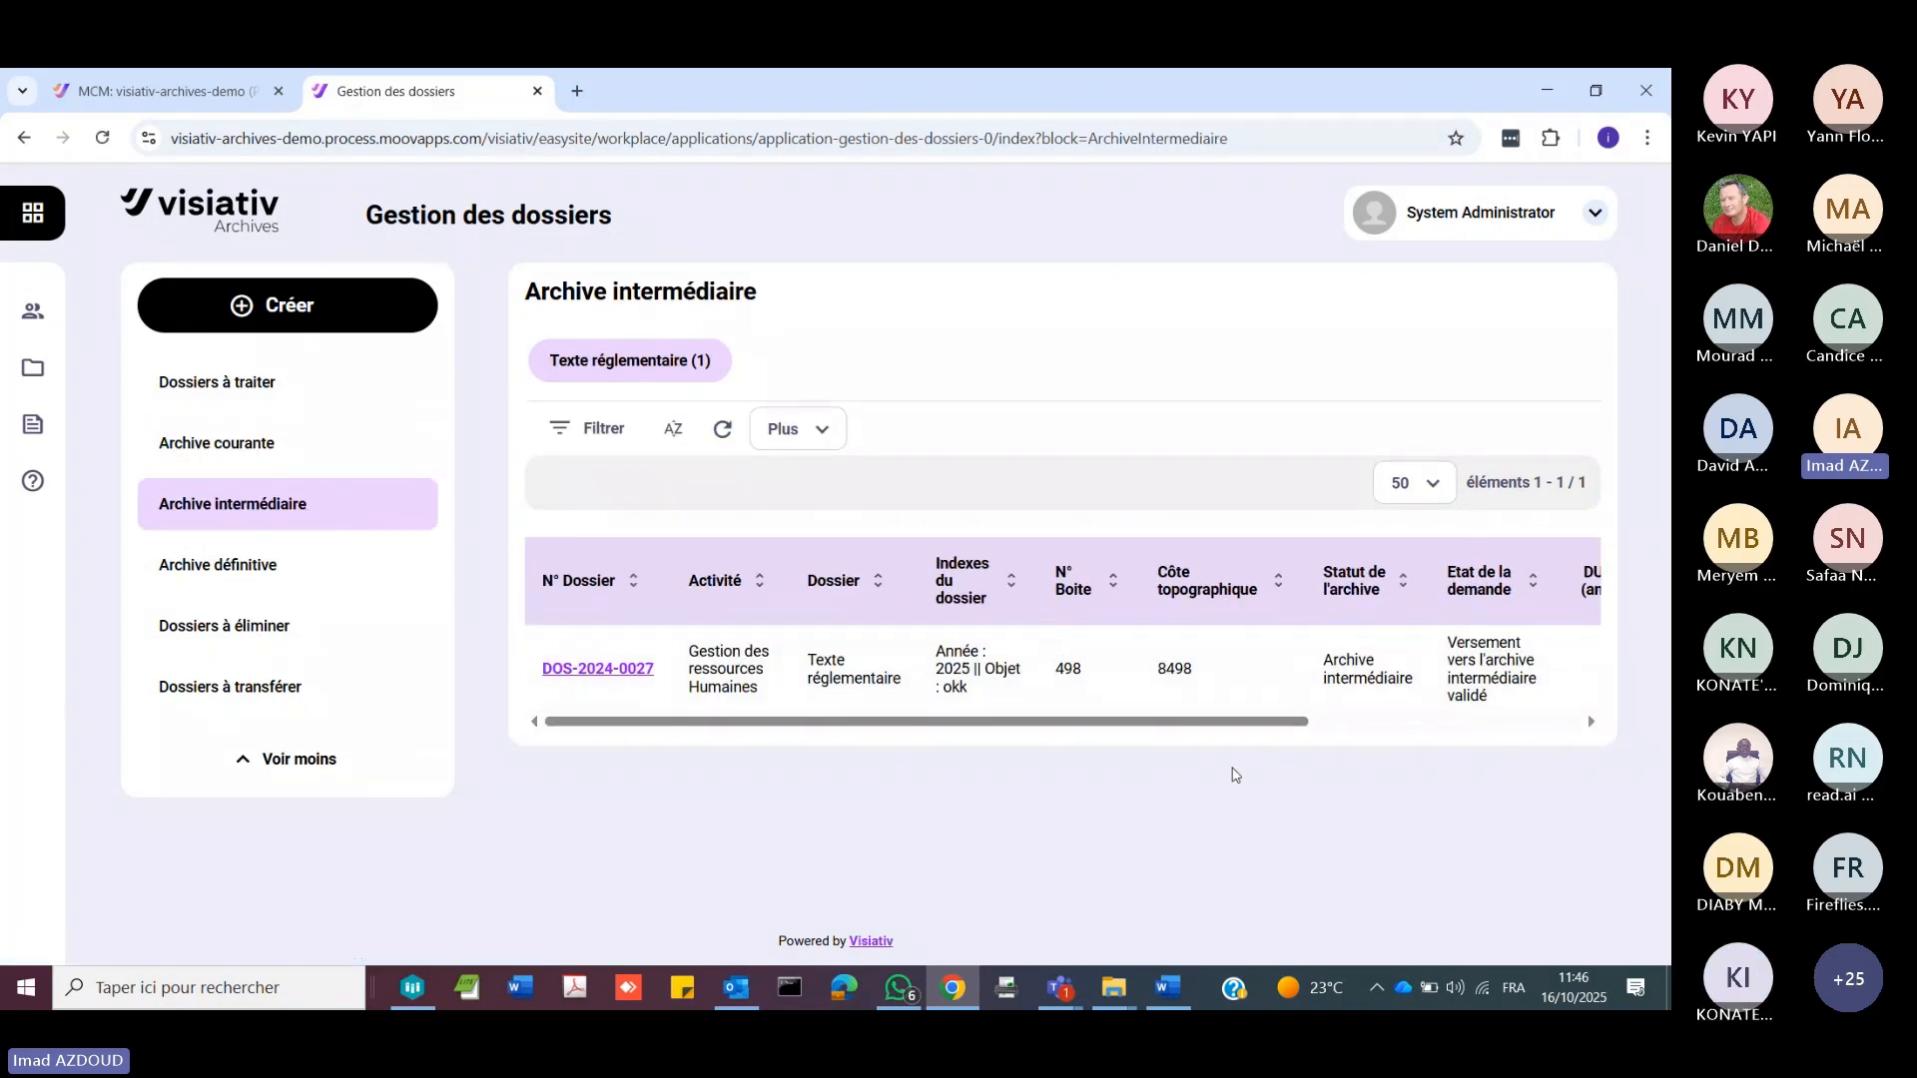
{"action": "left_click_drag", "start_coordinate": [1191, 720], "coordinate": [1570, 776]}
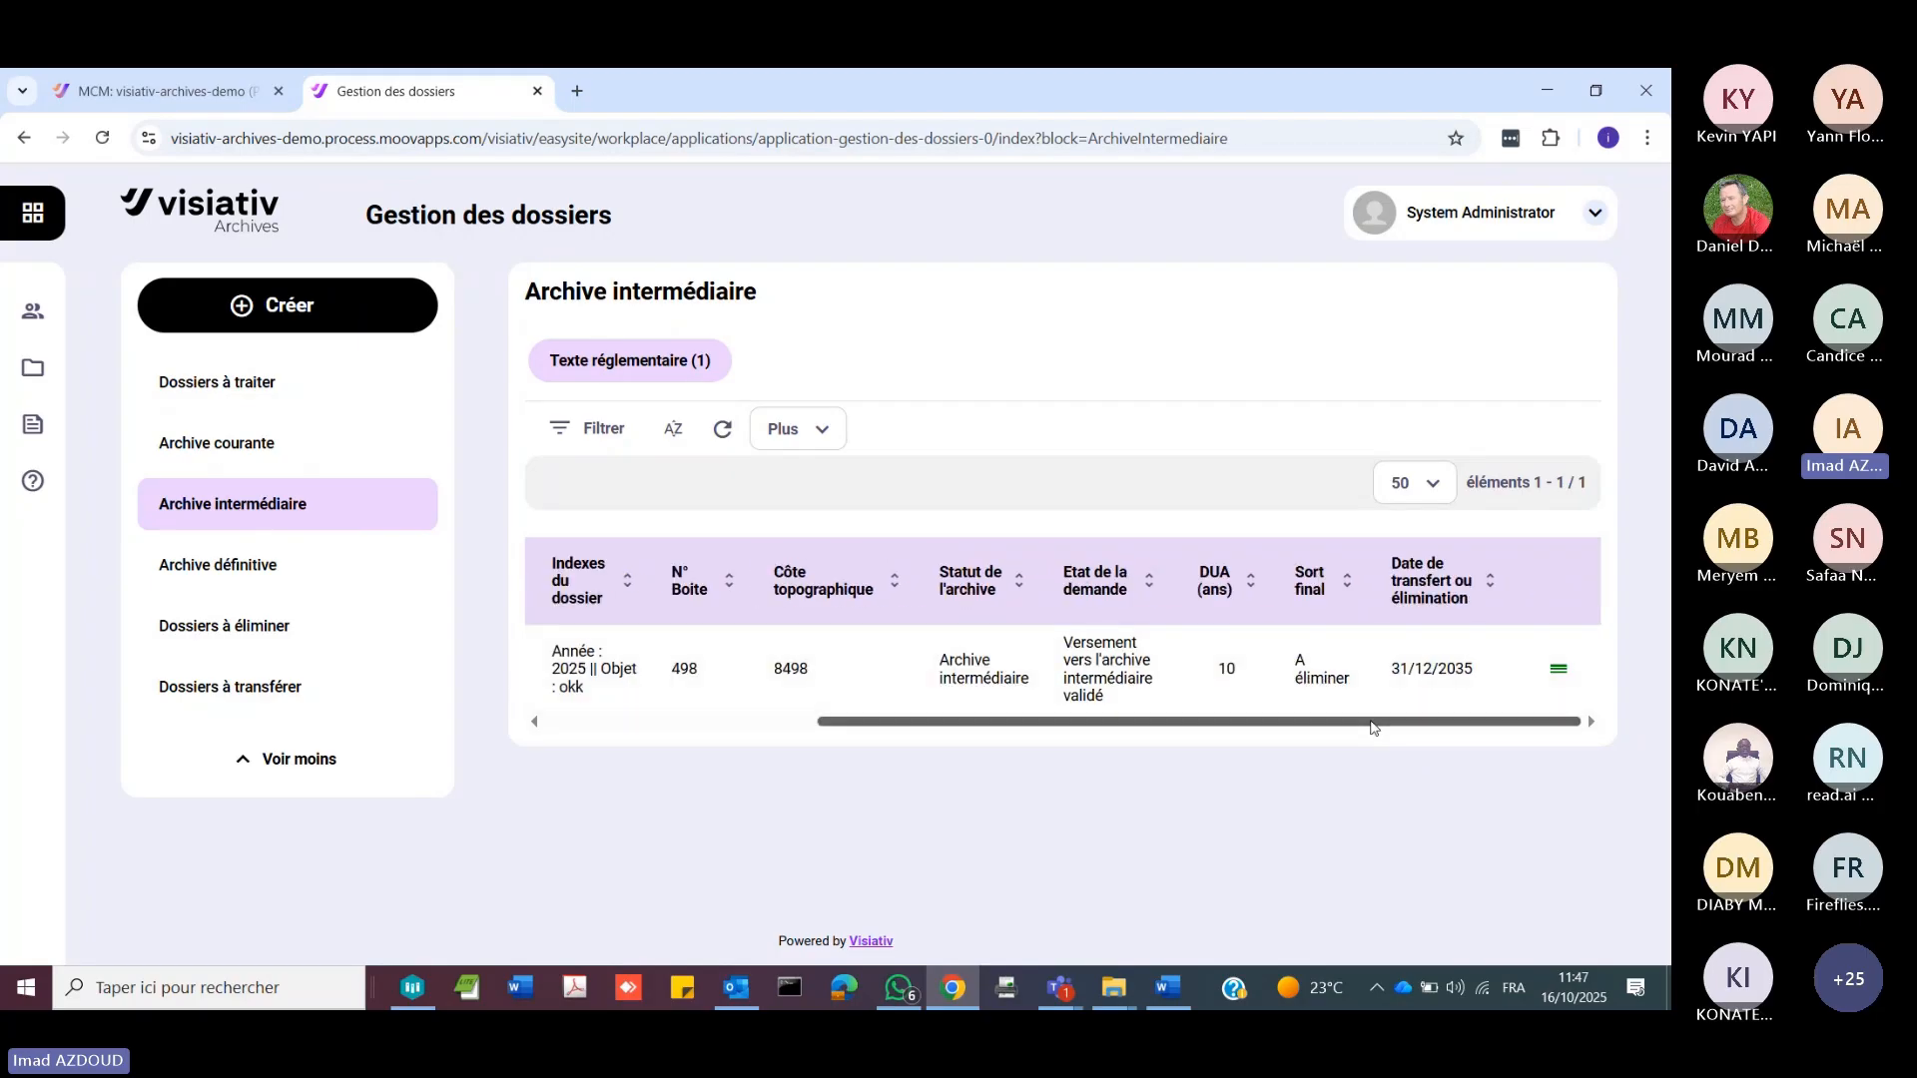
Step: Open the Texte réglementaire dossier in Archive intermédiaire and examine its documents, retention calendar and location indexes
{"action": "left_click_drag", "start_coordinate": [1373, 727], "coordinate": [612, 689]}
{"action": "left_click", "coordinate": [580, 669]}
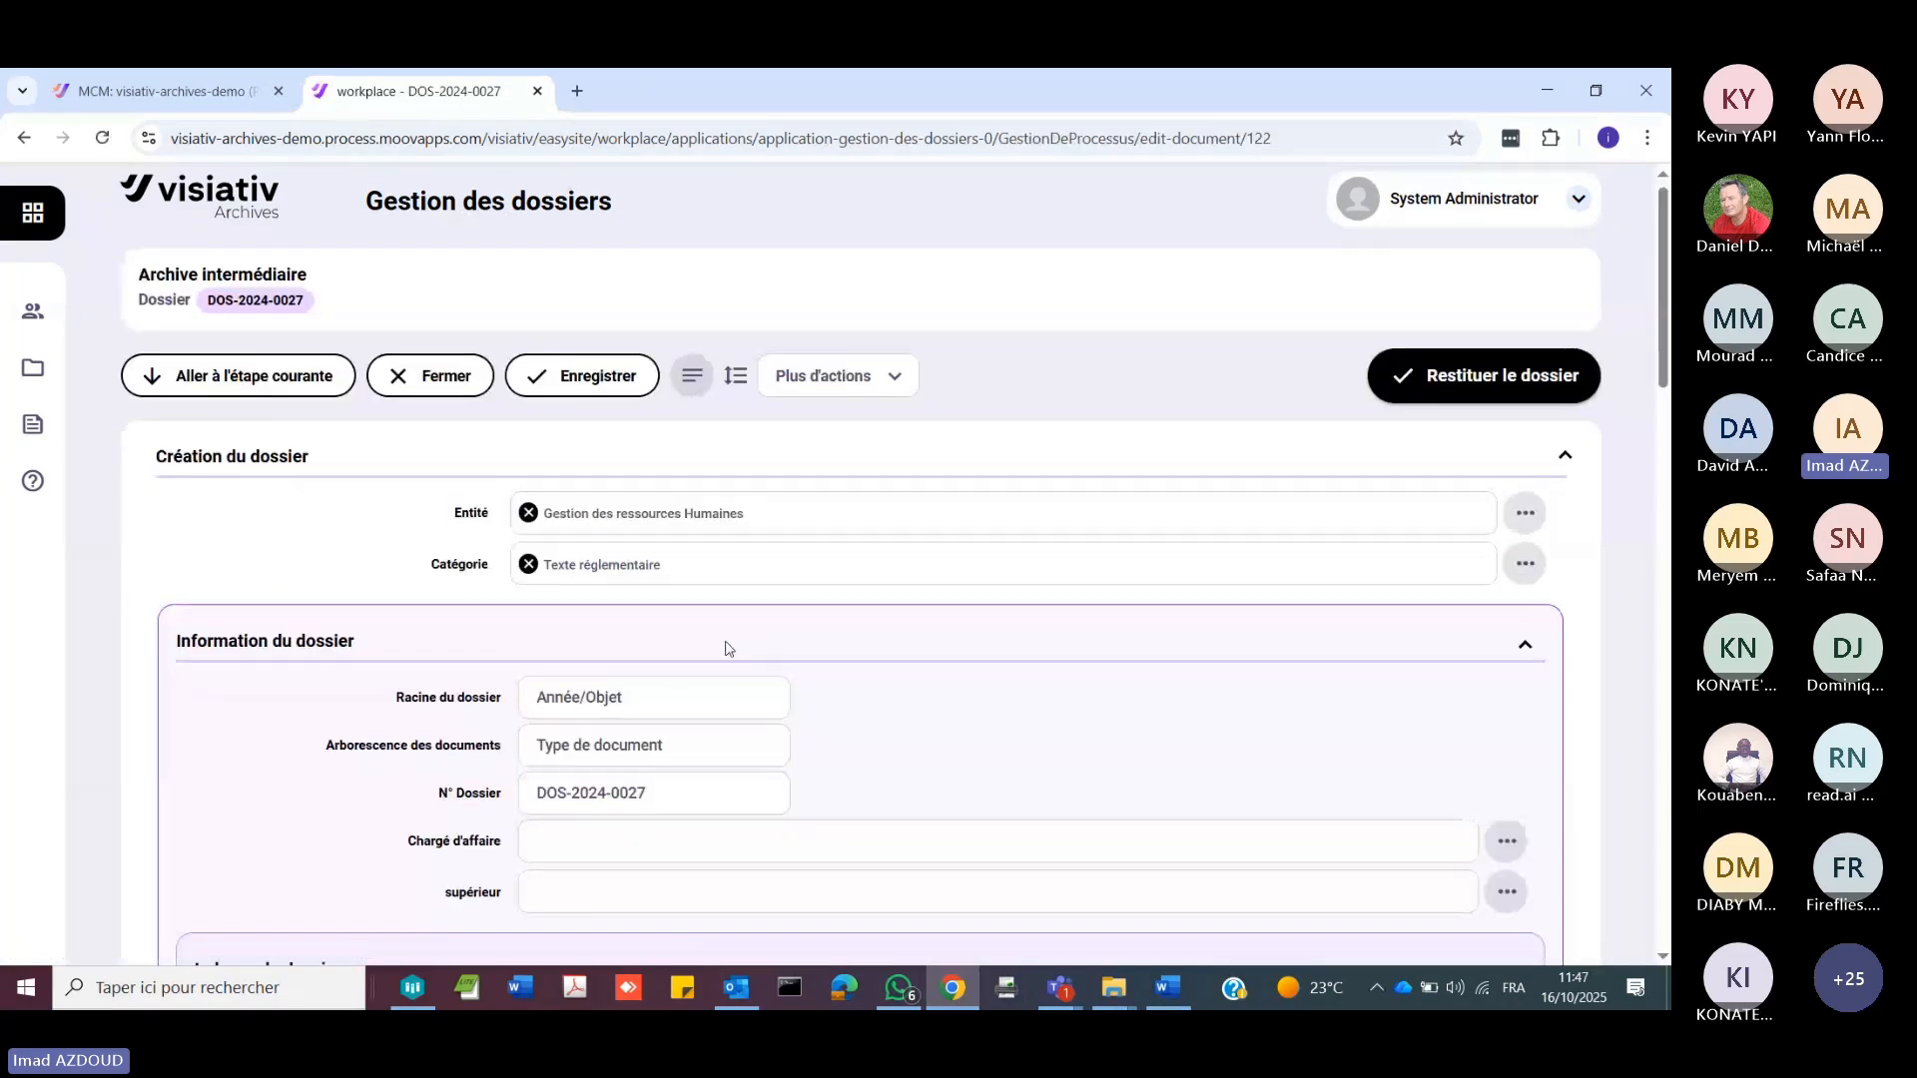
{"action": "scroll", "coordinate": [726, 649], "scroll_direction": "down", "scroll_amount": 10}
{"action": "scroll", "coordinate": [726, 642], "scroll_direction": "down", "scroll_amount": 6}
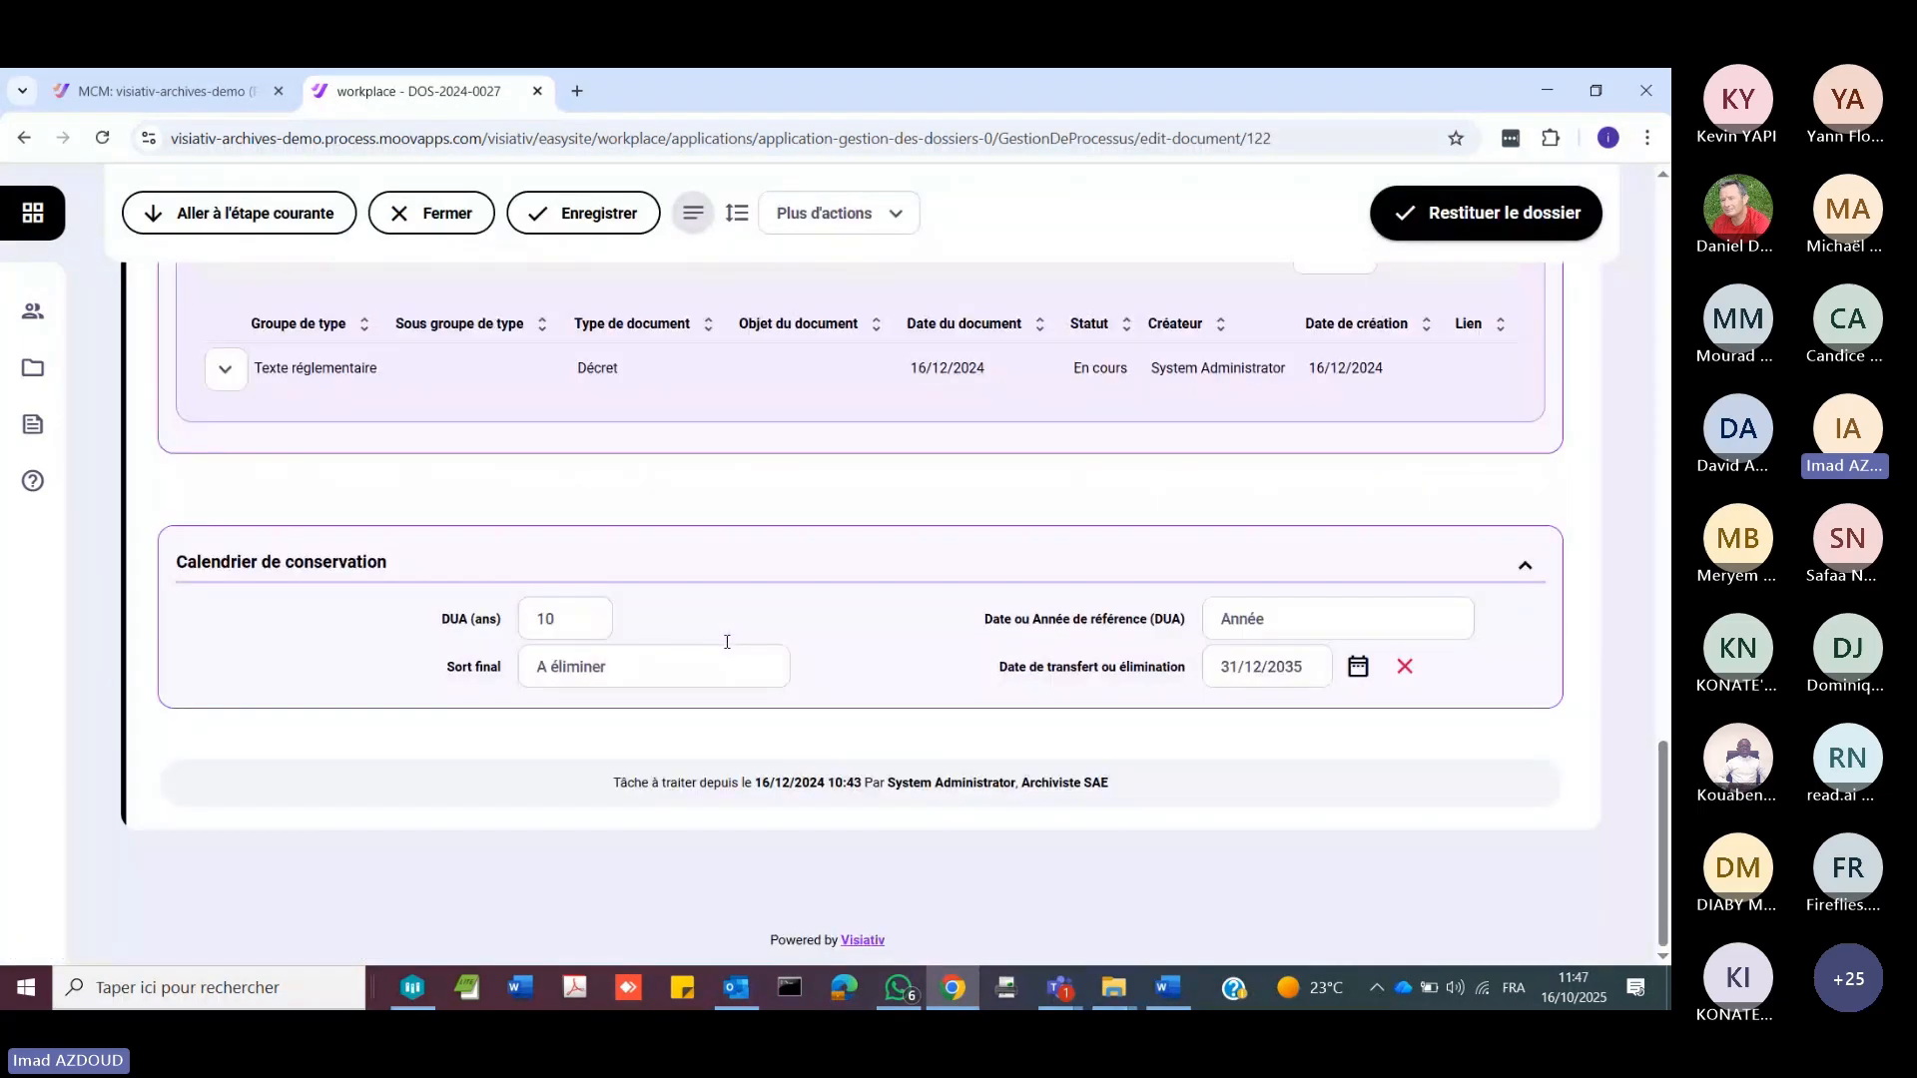
{"action": "scroll", "coordinate": [728, 642], "scroll_direction": "up", "scroll_amount": 2}
{"action": "scroll", "coordinate": [751, 631], "scroll_direction": "up", "scroll_amount": 2}
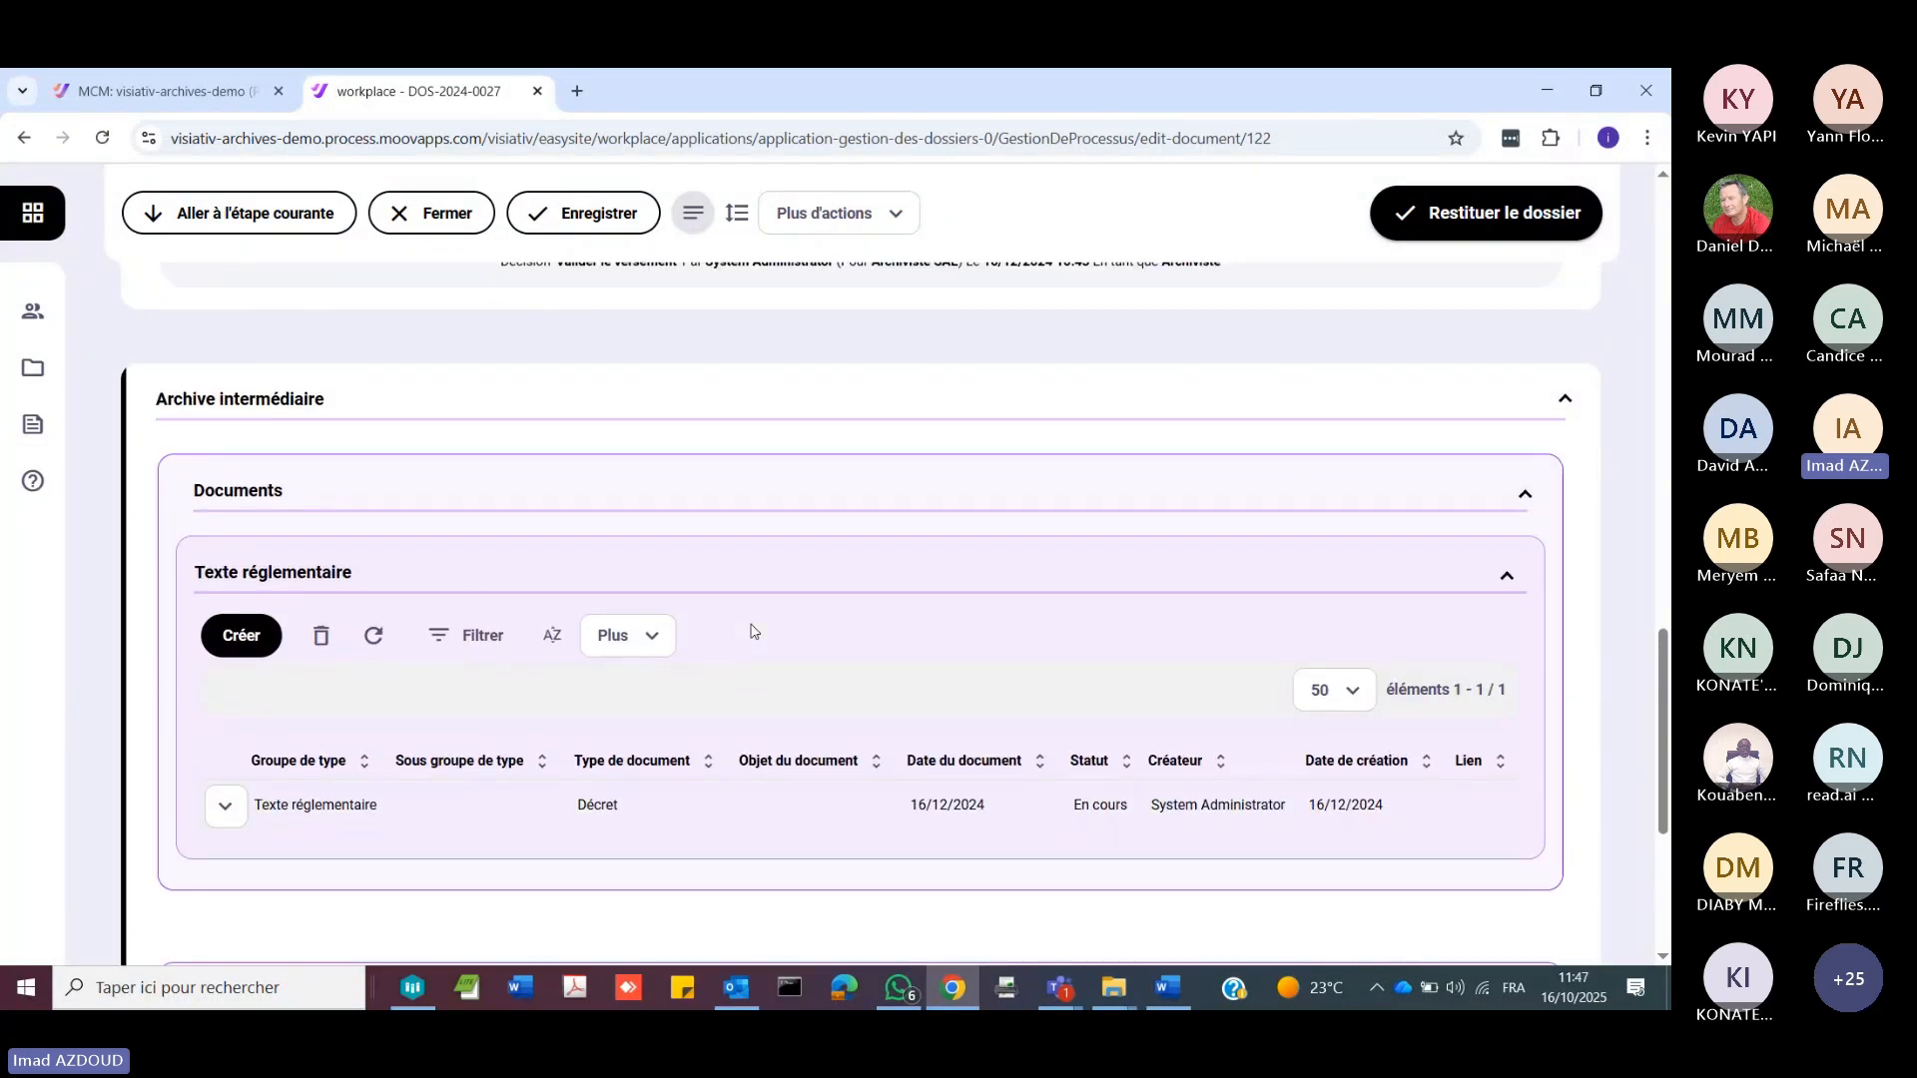
{"action": "scroll", "coordinate": [752, 631], "scroll_direction": "up", "scroll_amount": 2}
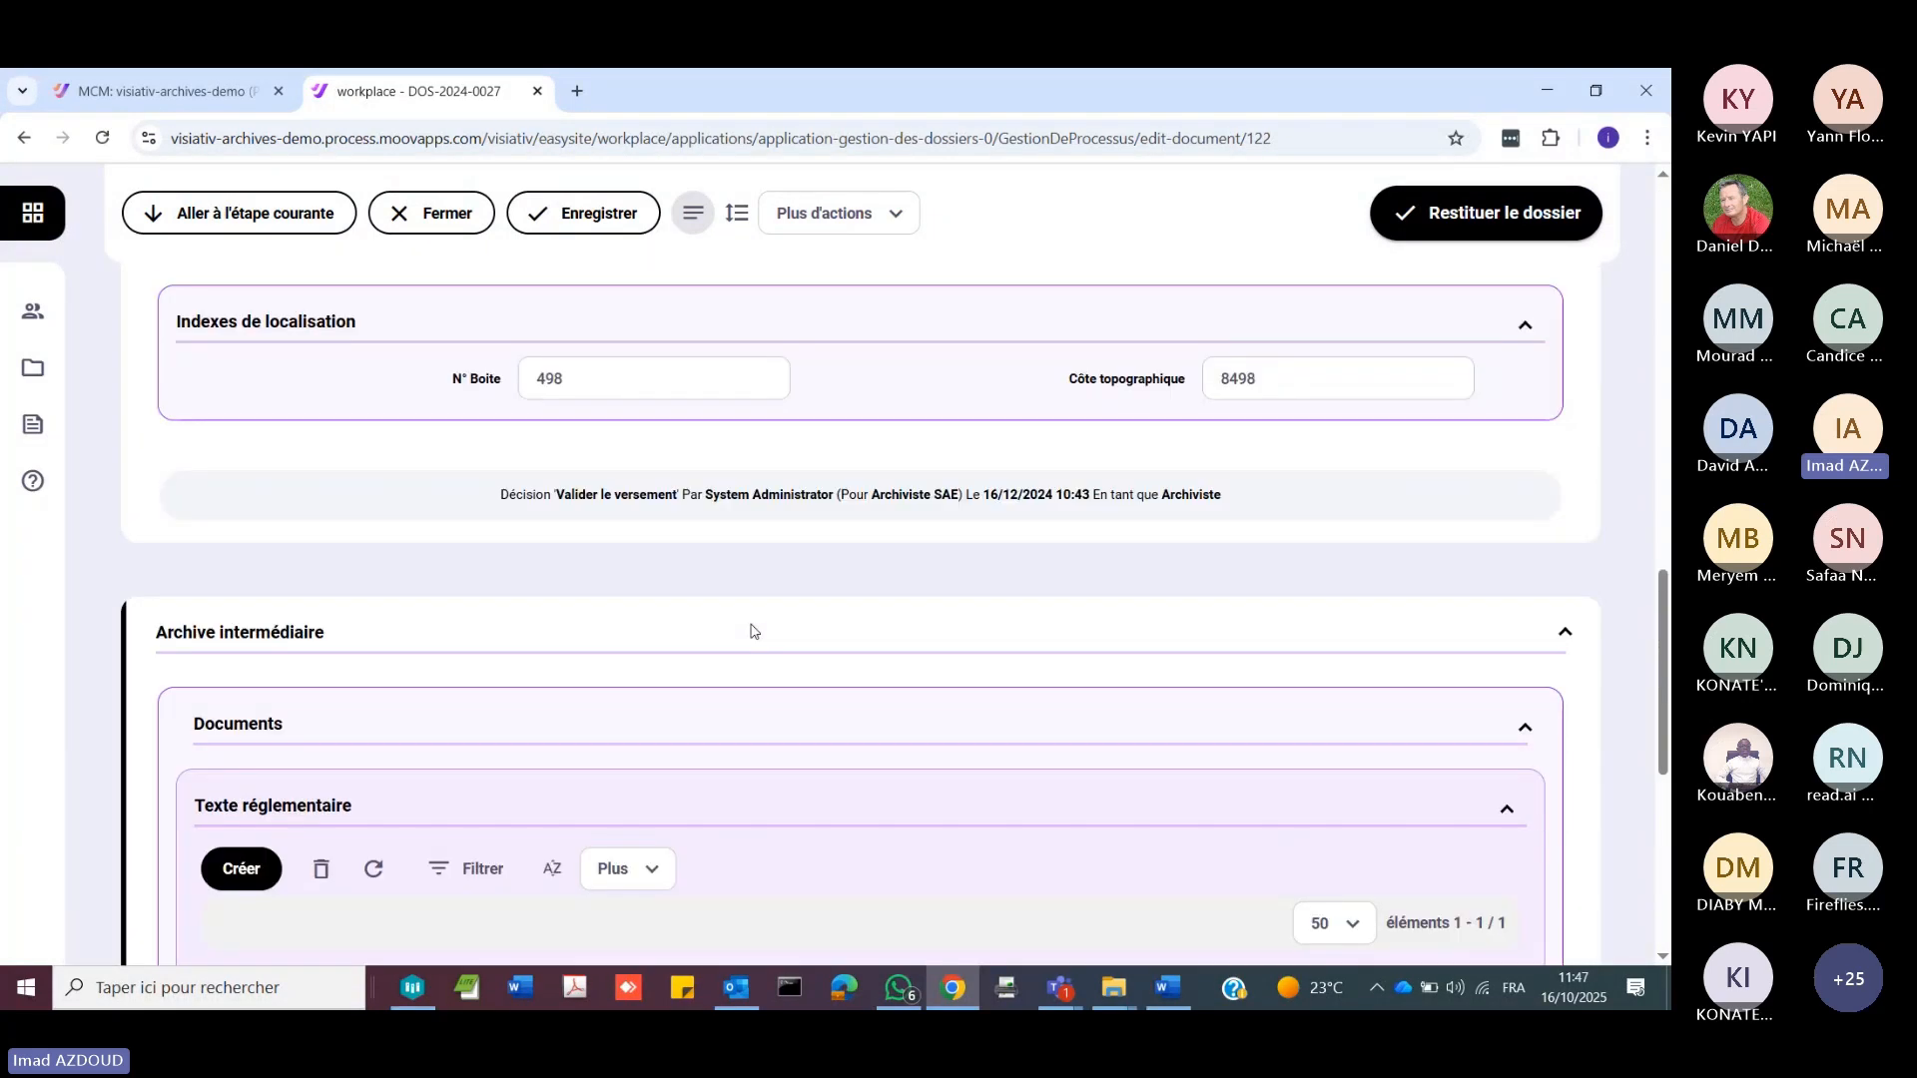
{"action": "scroll", "coordinate": [749, 629], "scroll_direction": "up", "scroll_amount": 3}
Step: Open the dossier's help diagram, review the workflow from creation through intermediate archive to transfer and elimination, and close it
{"action": "left_click", "coordinate": [885, 224]}
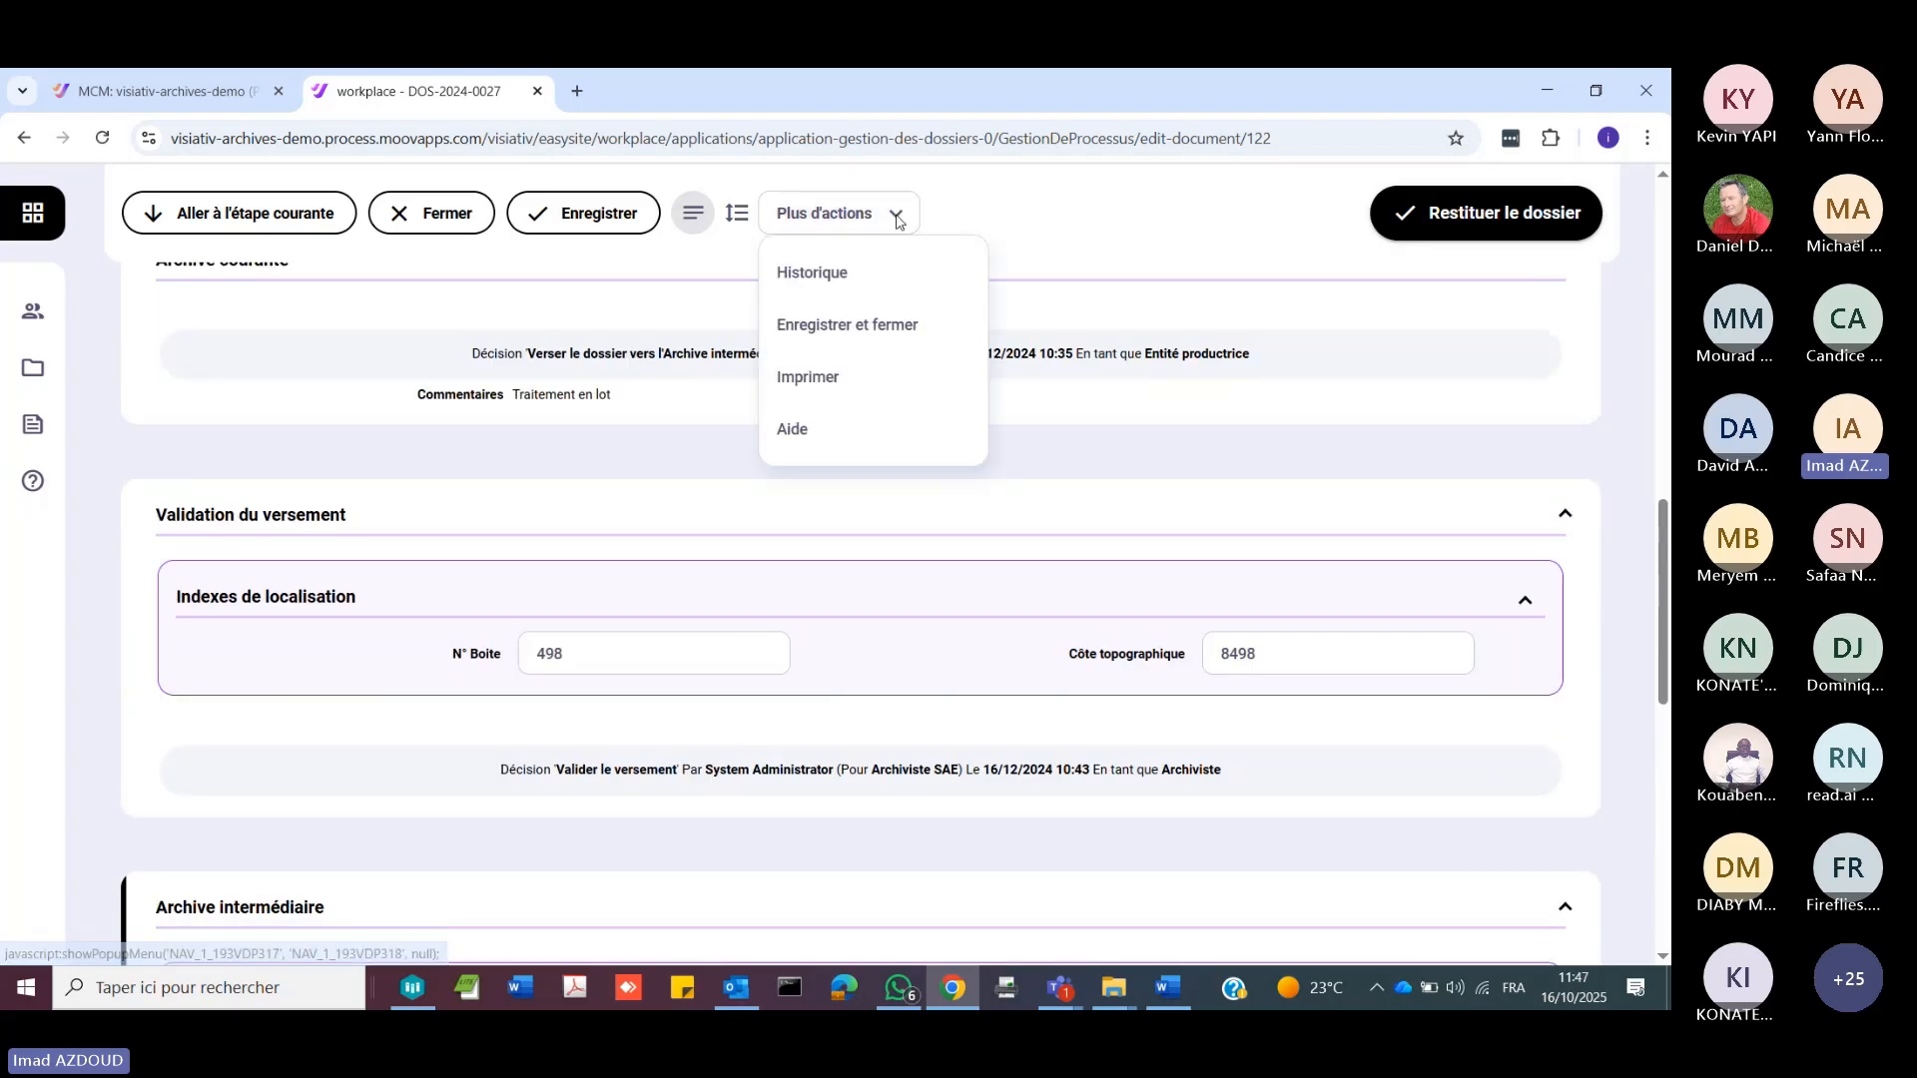
{"action": "left_click", "coordinate": [792, 429]}
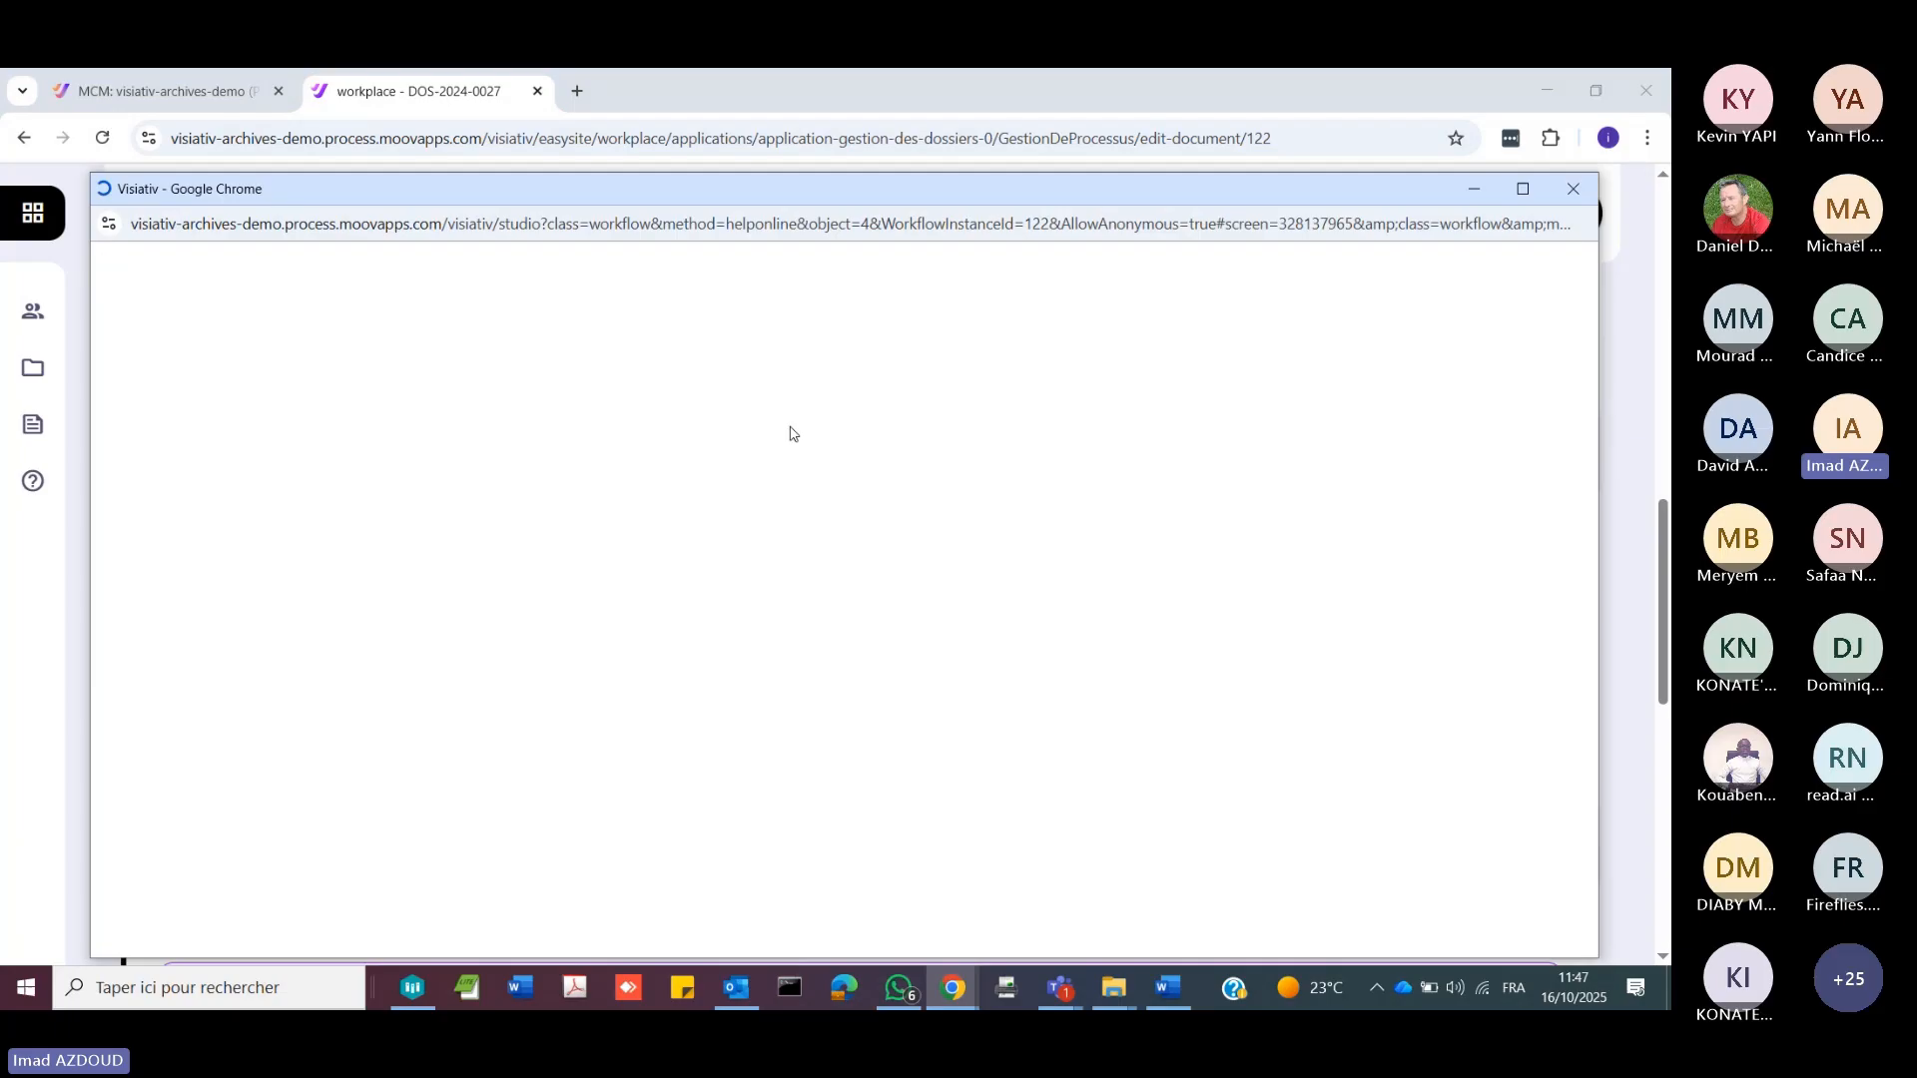
{"action": "scroll", "coordinate": [602, 599], "scroll_direction": "down", "scroll_amount": 1}
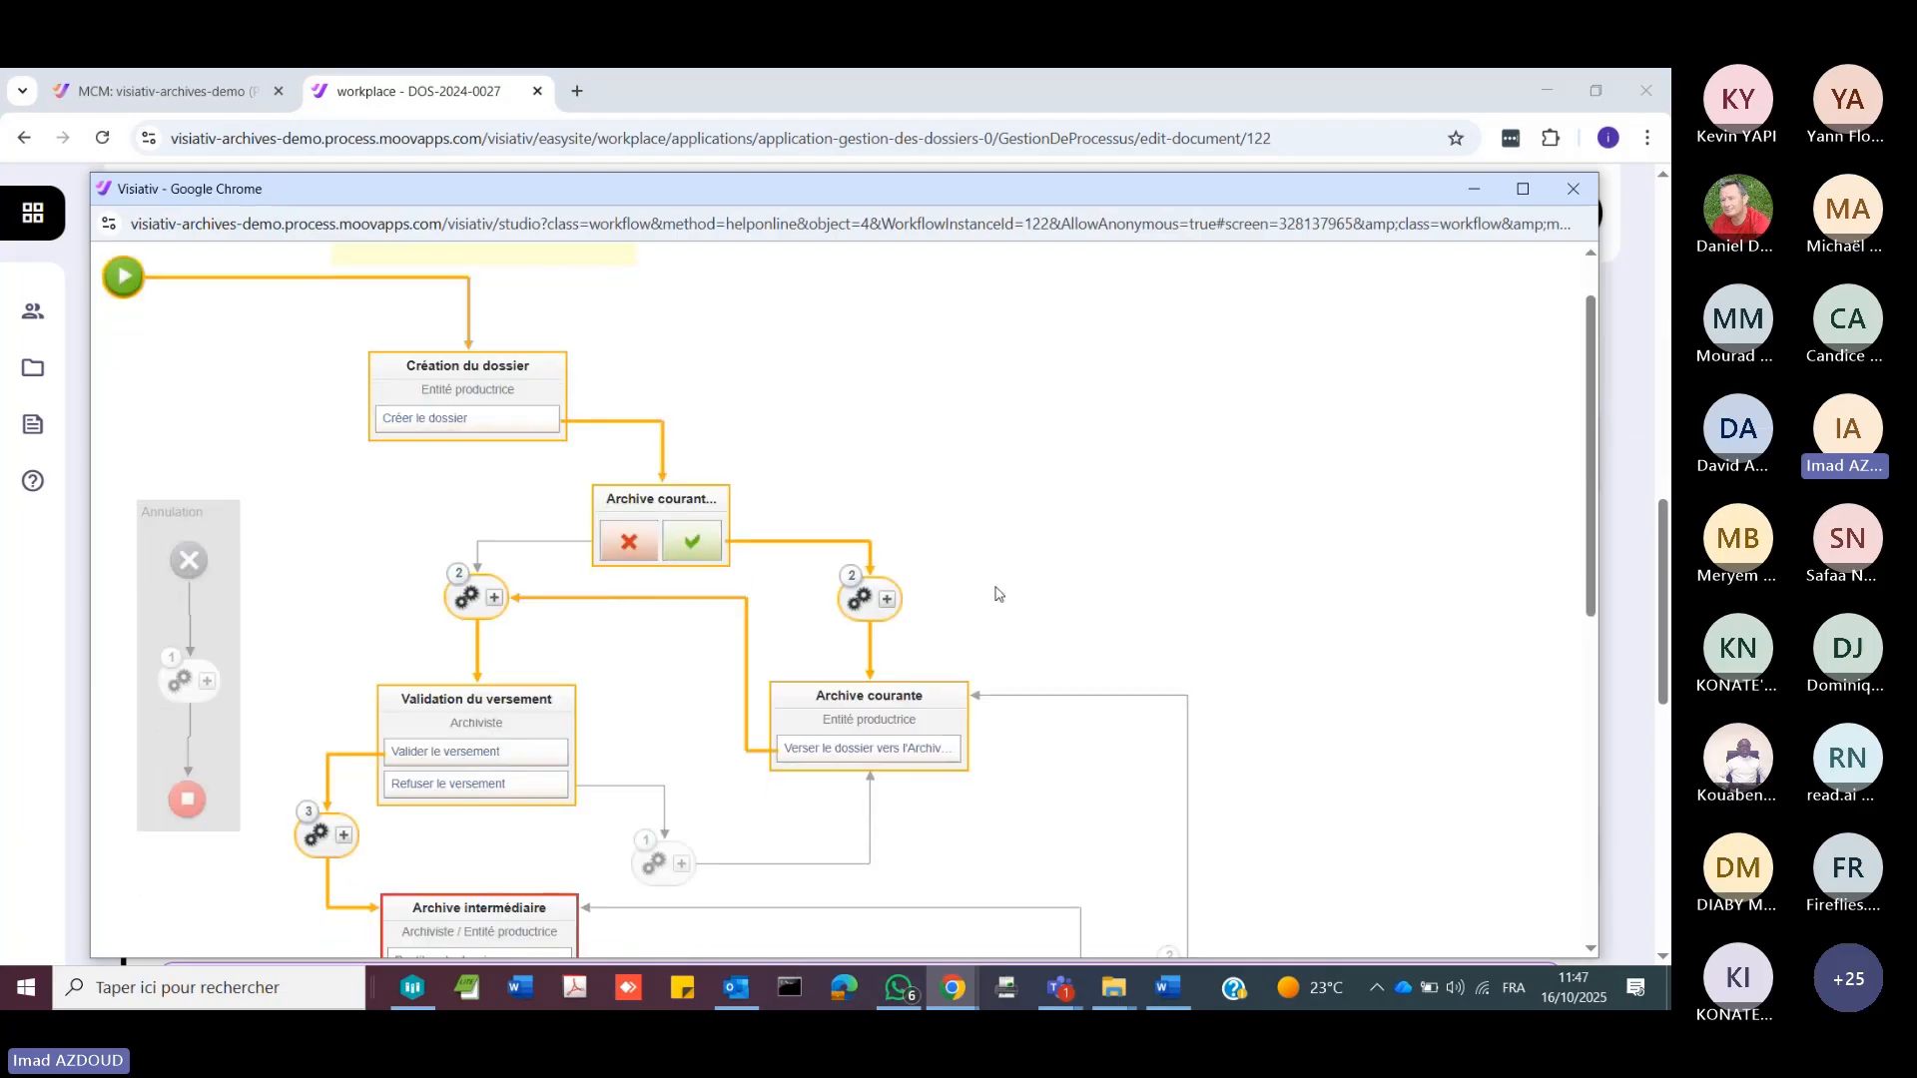
{"action": "scroll", "coordinate": [996, 594], "scroll_direction": "down", "scroll_amount": 3}
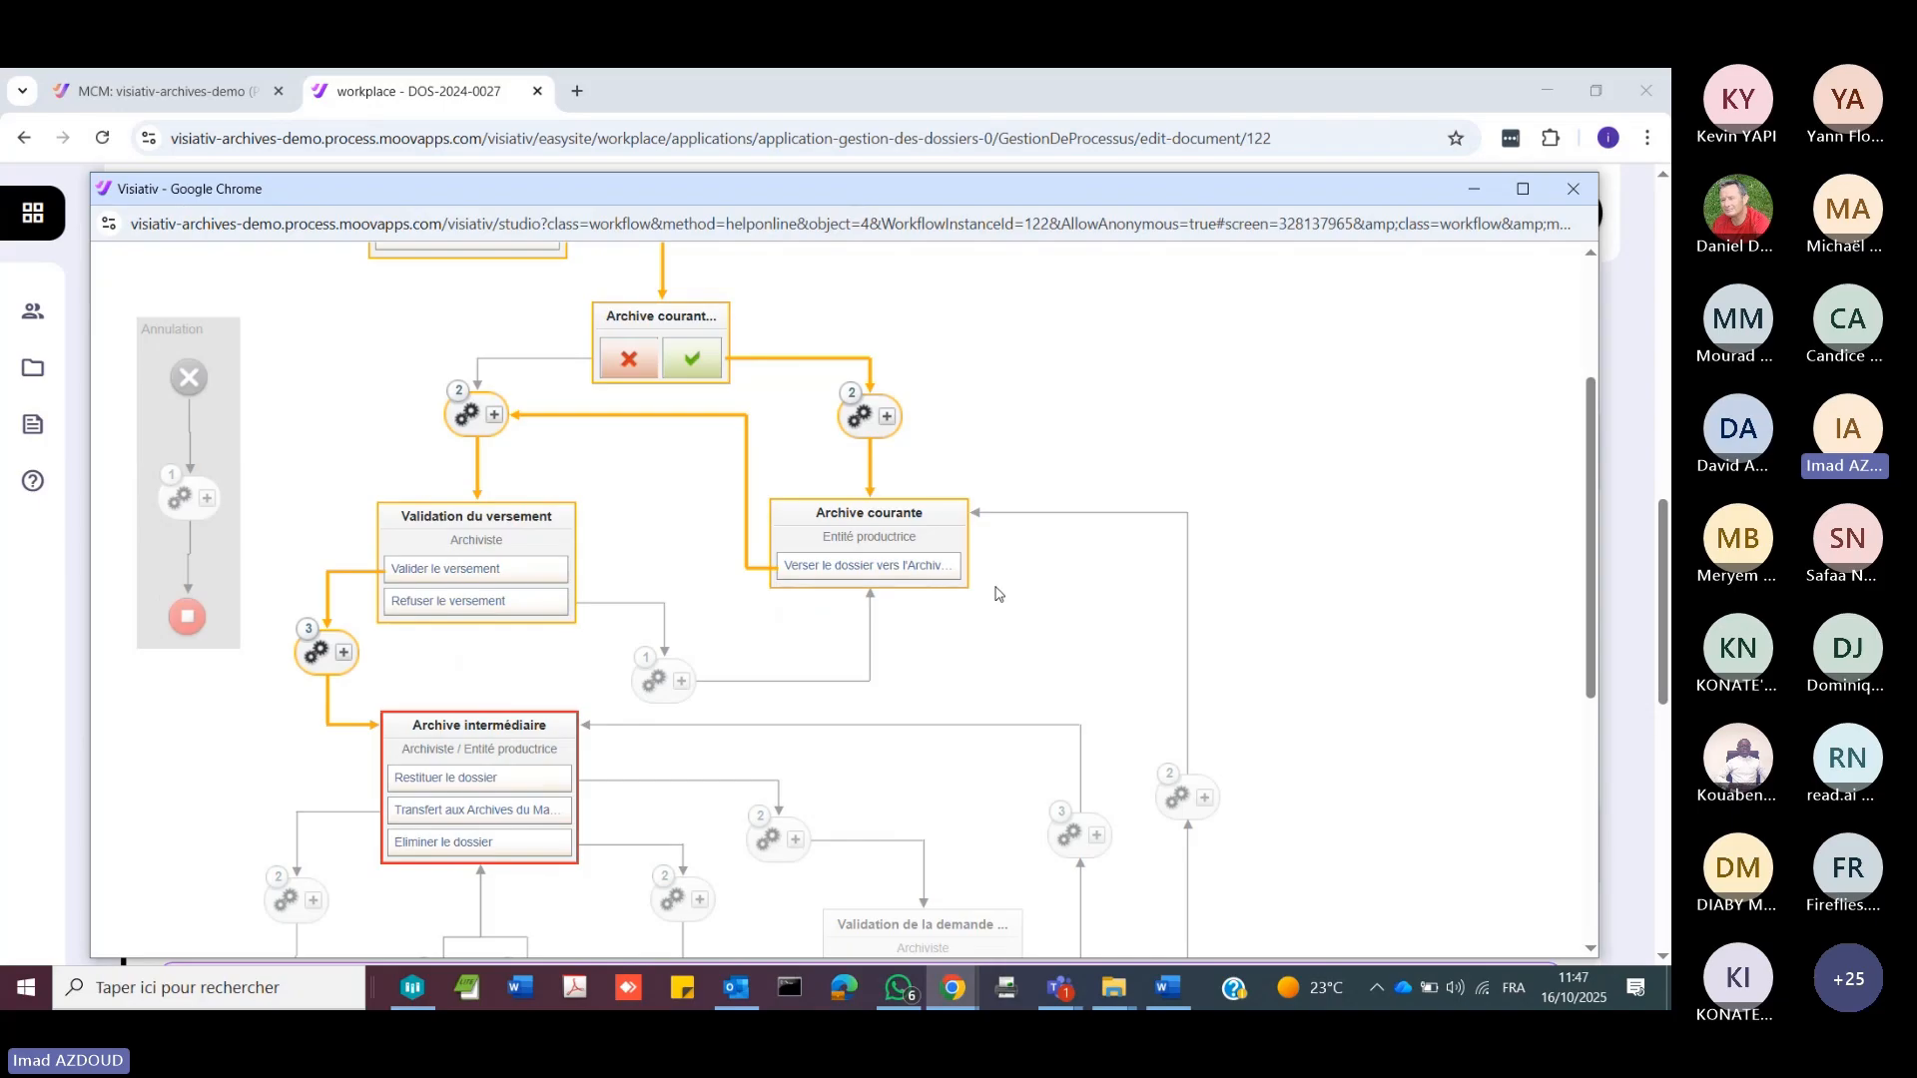
{"action": "scroll", "coordinate": [995, 594], "scroll_direction": "down", "scroll_amount": 3}
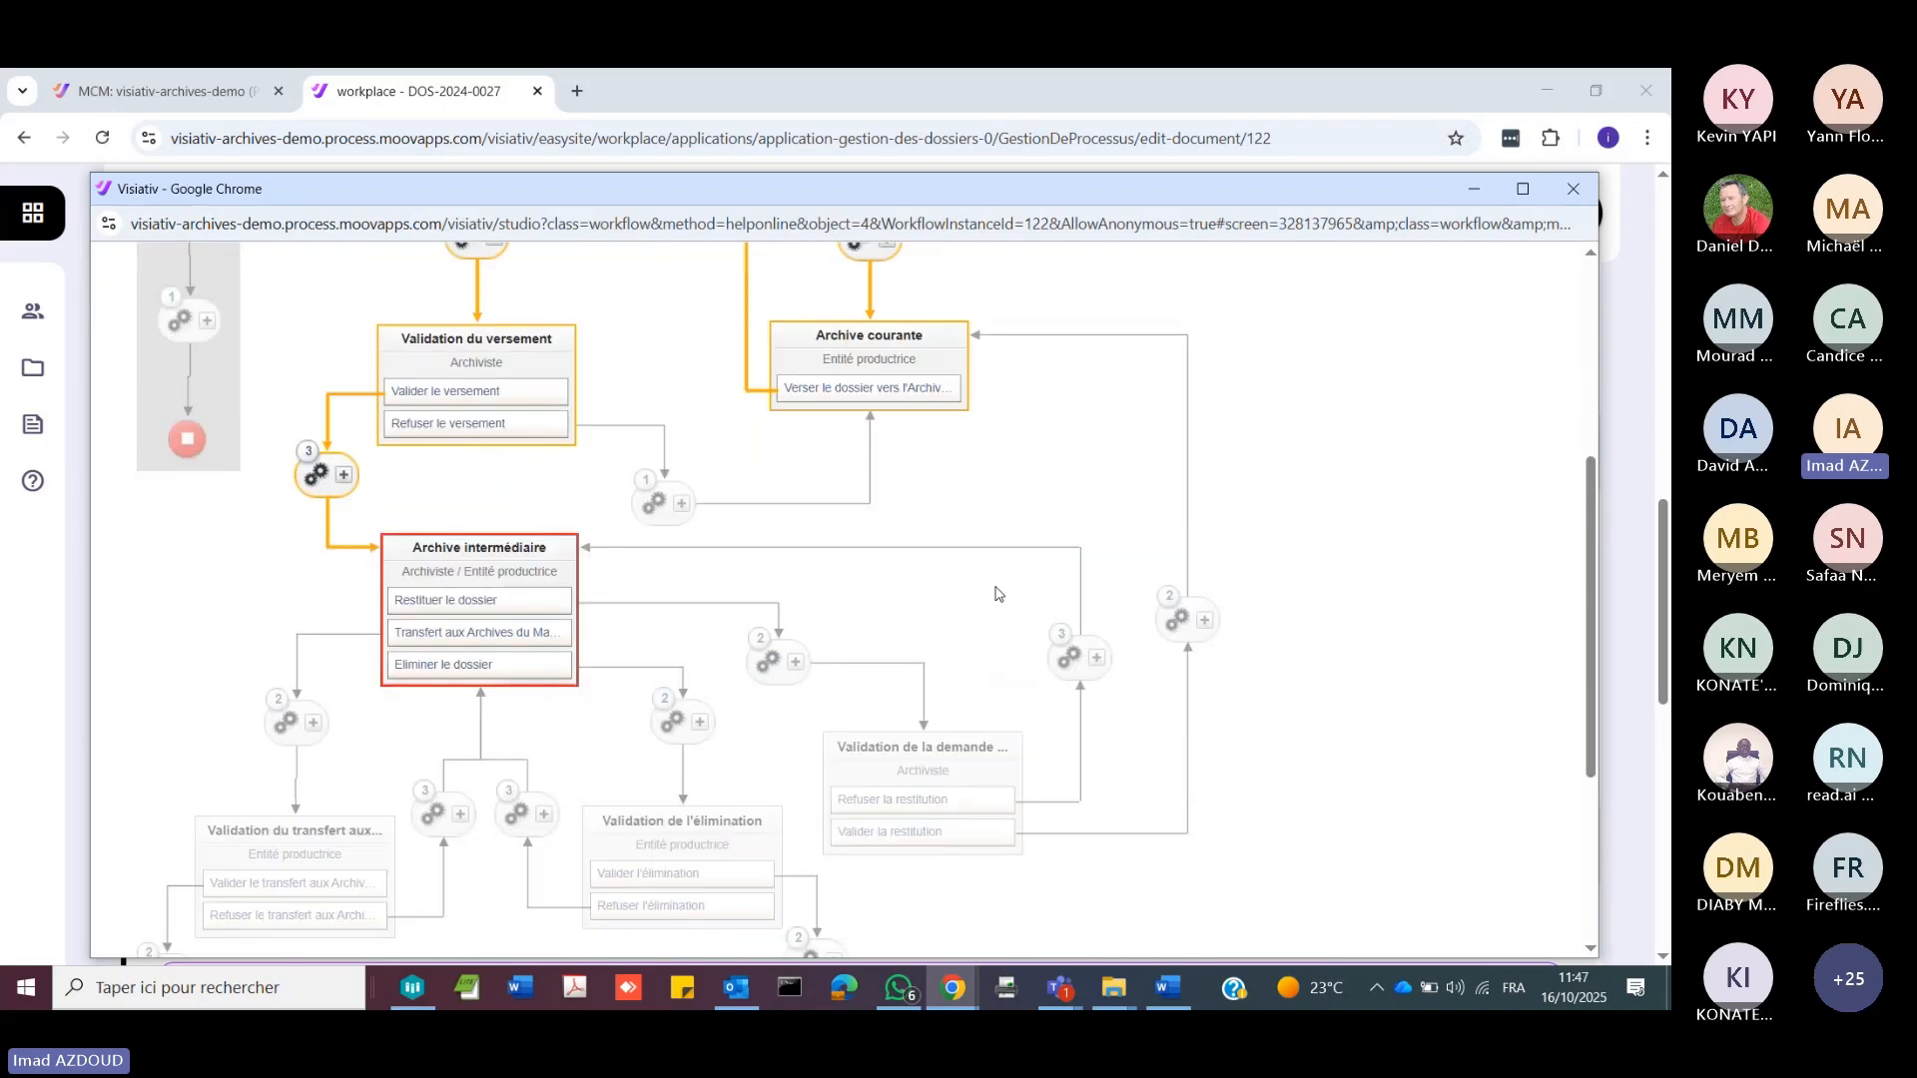
{"action": "scroll", "coordinate": [996, 594], "scroll_direction": "up", "scroll_amount": 5}
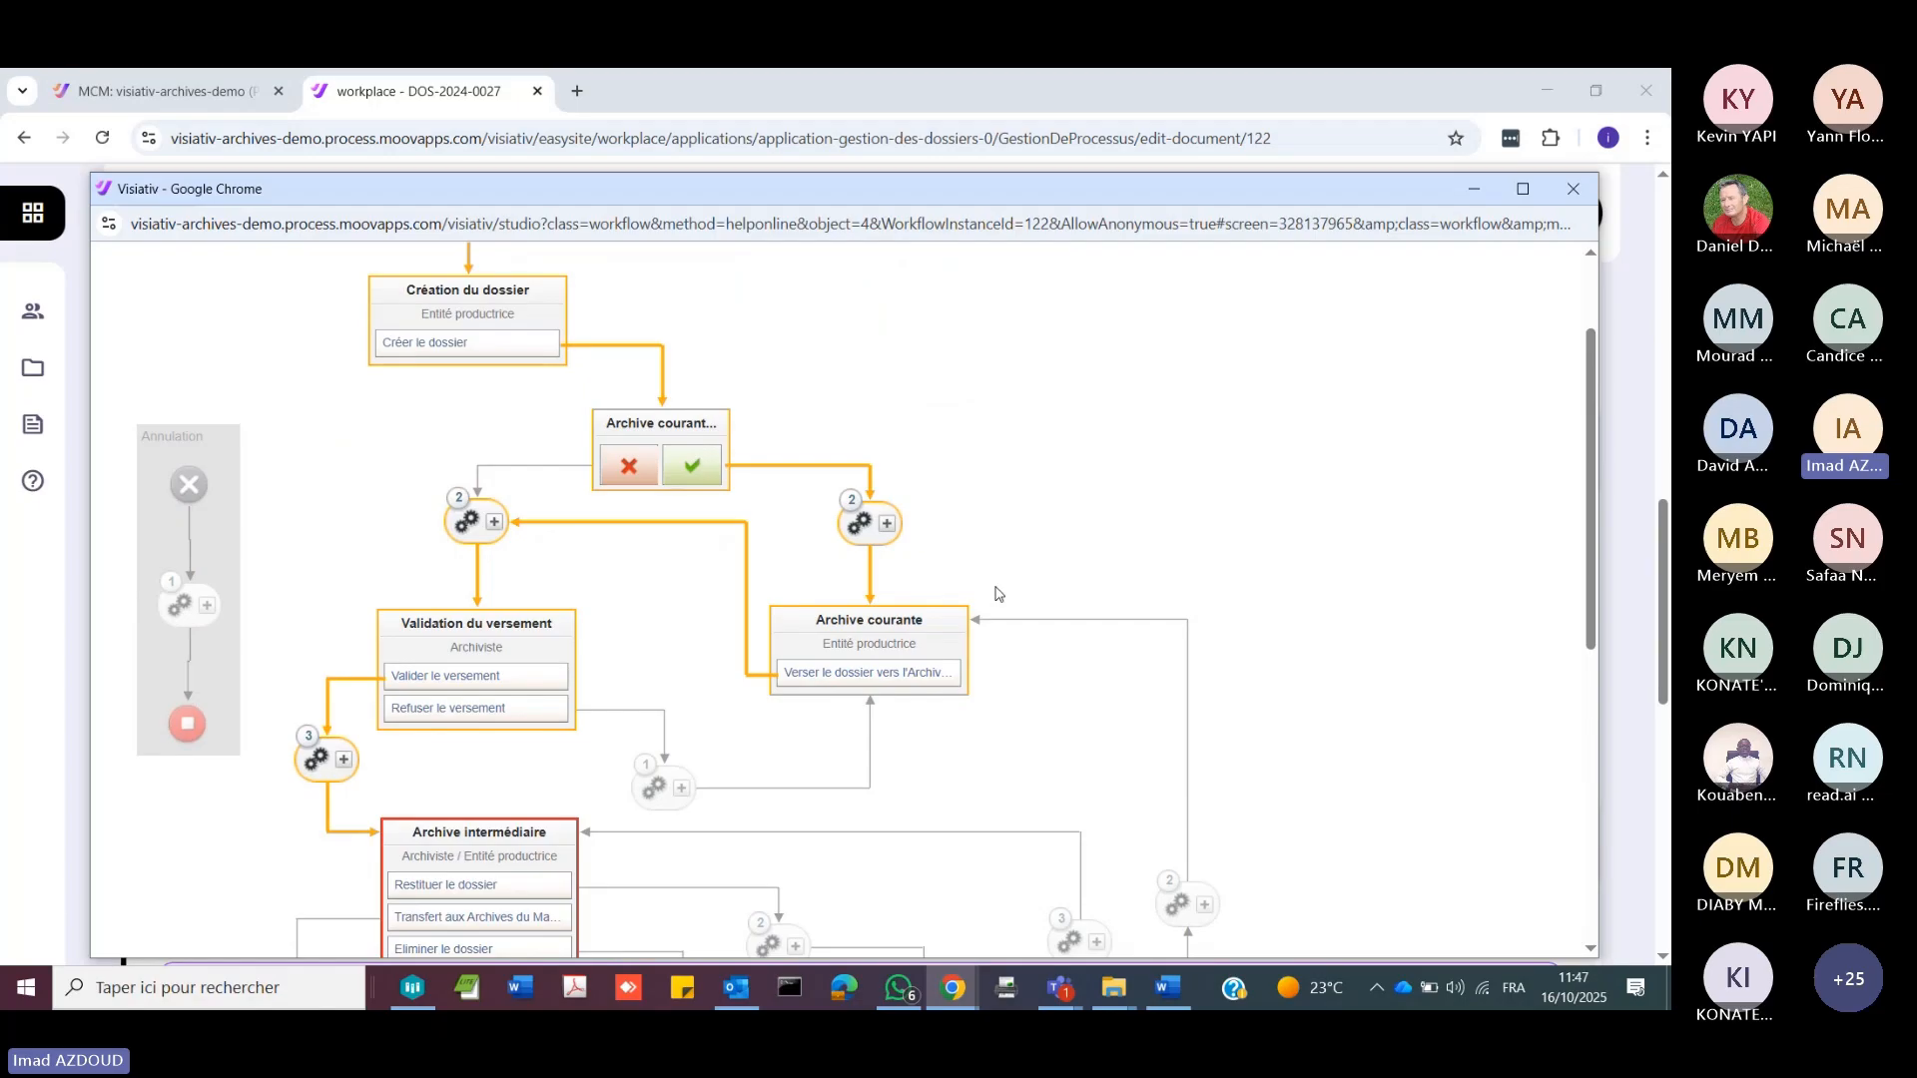
{"action": "scroll", "coordinate": [995, 594], "scroll_direction": "down", "scroll_amount": 3}
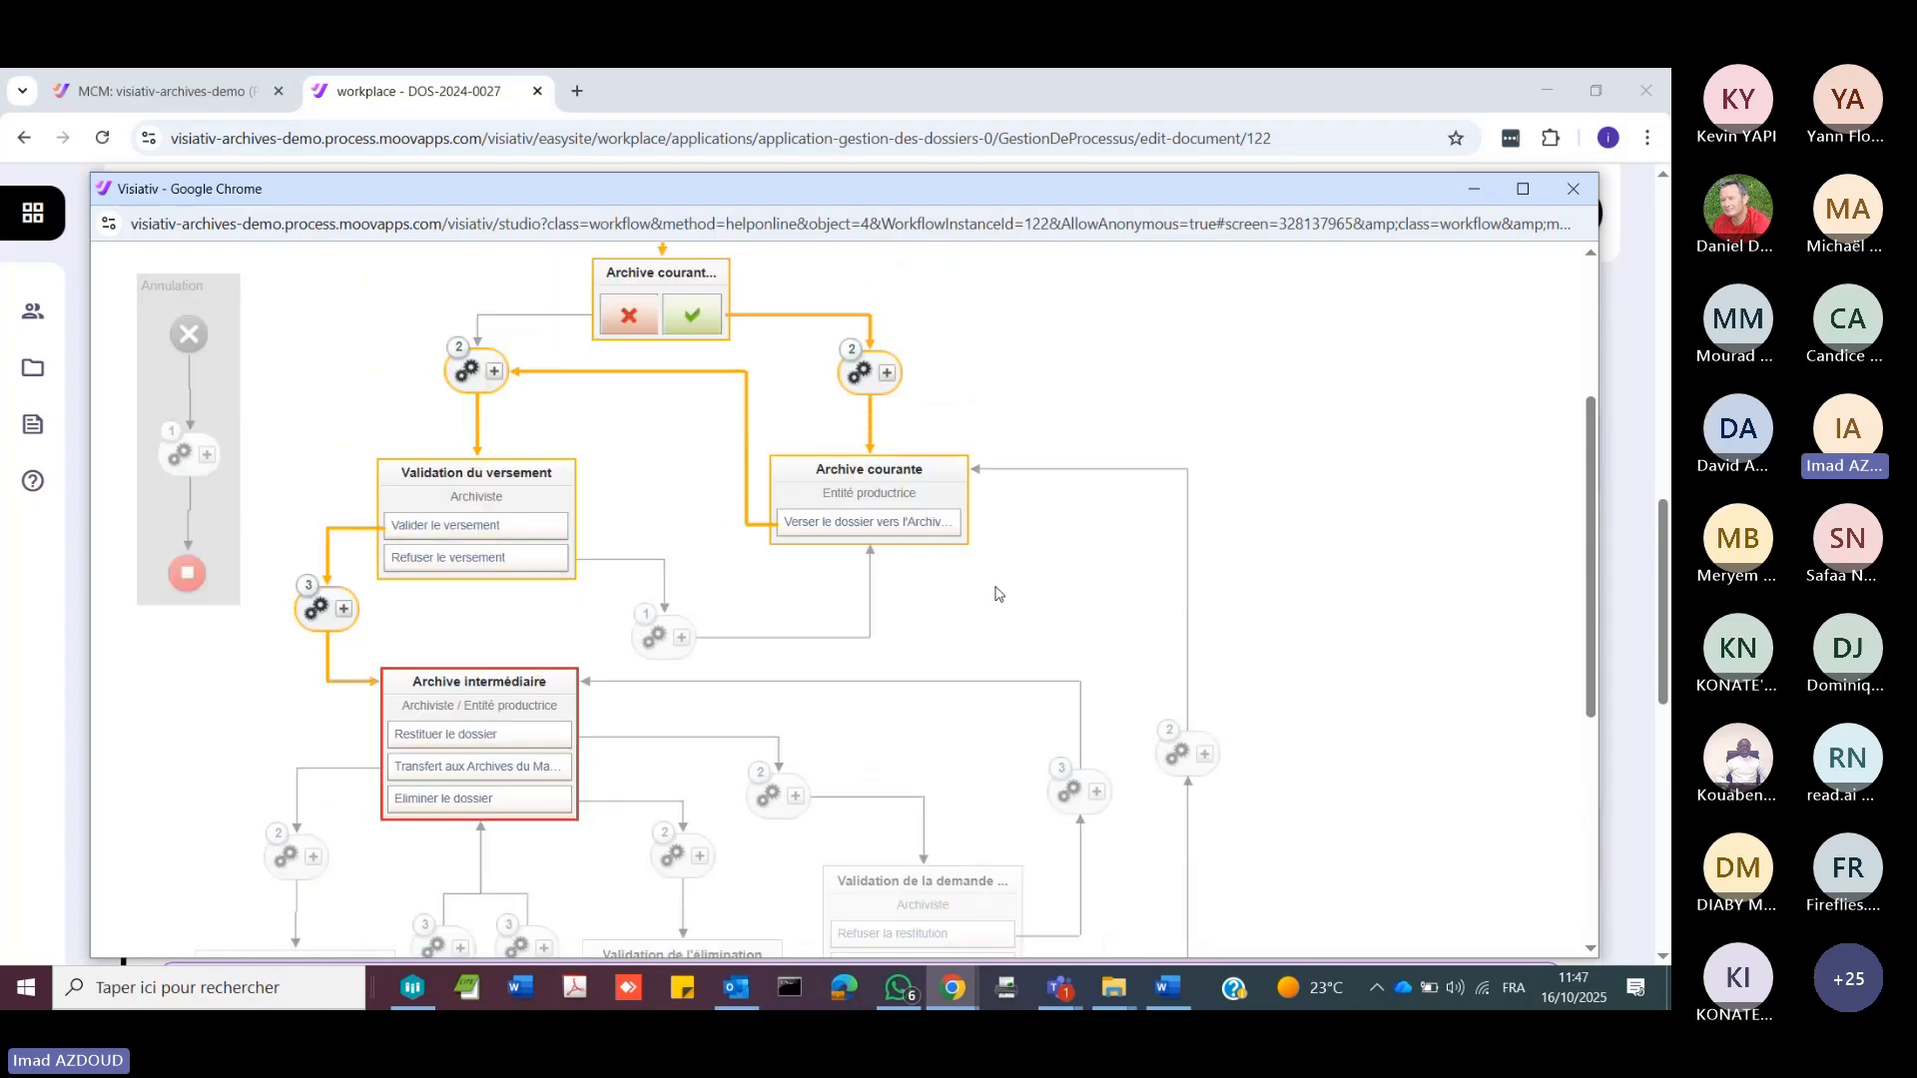
{"action": "scroll", "coordinate": [854, 749], "scroll_direction": "down", "scroll_amount": 5}
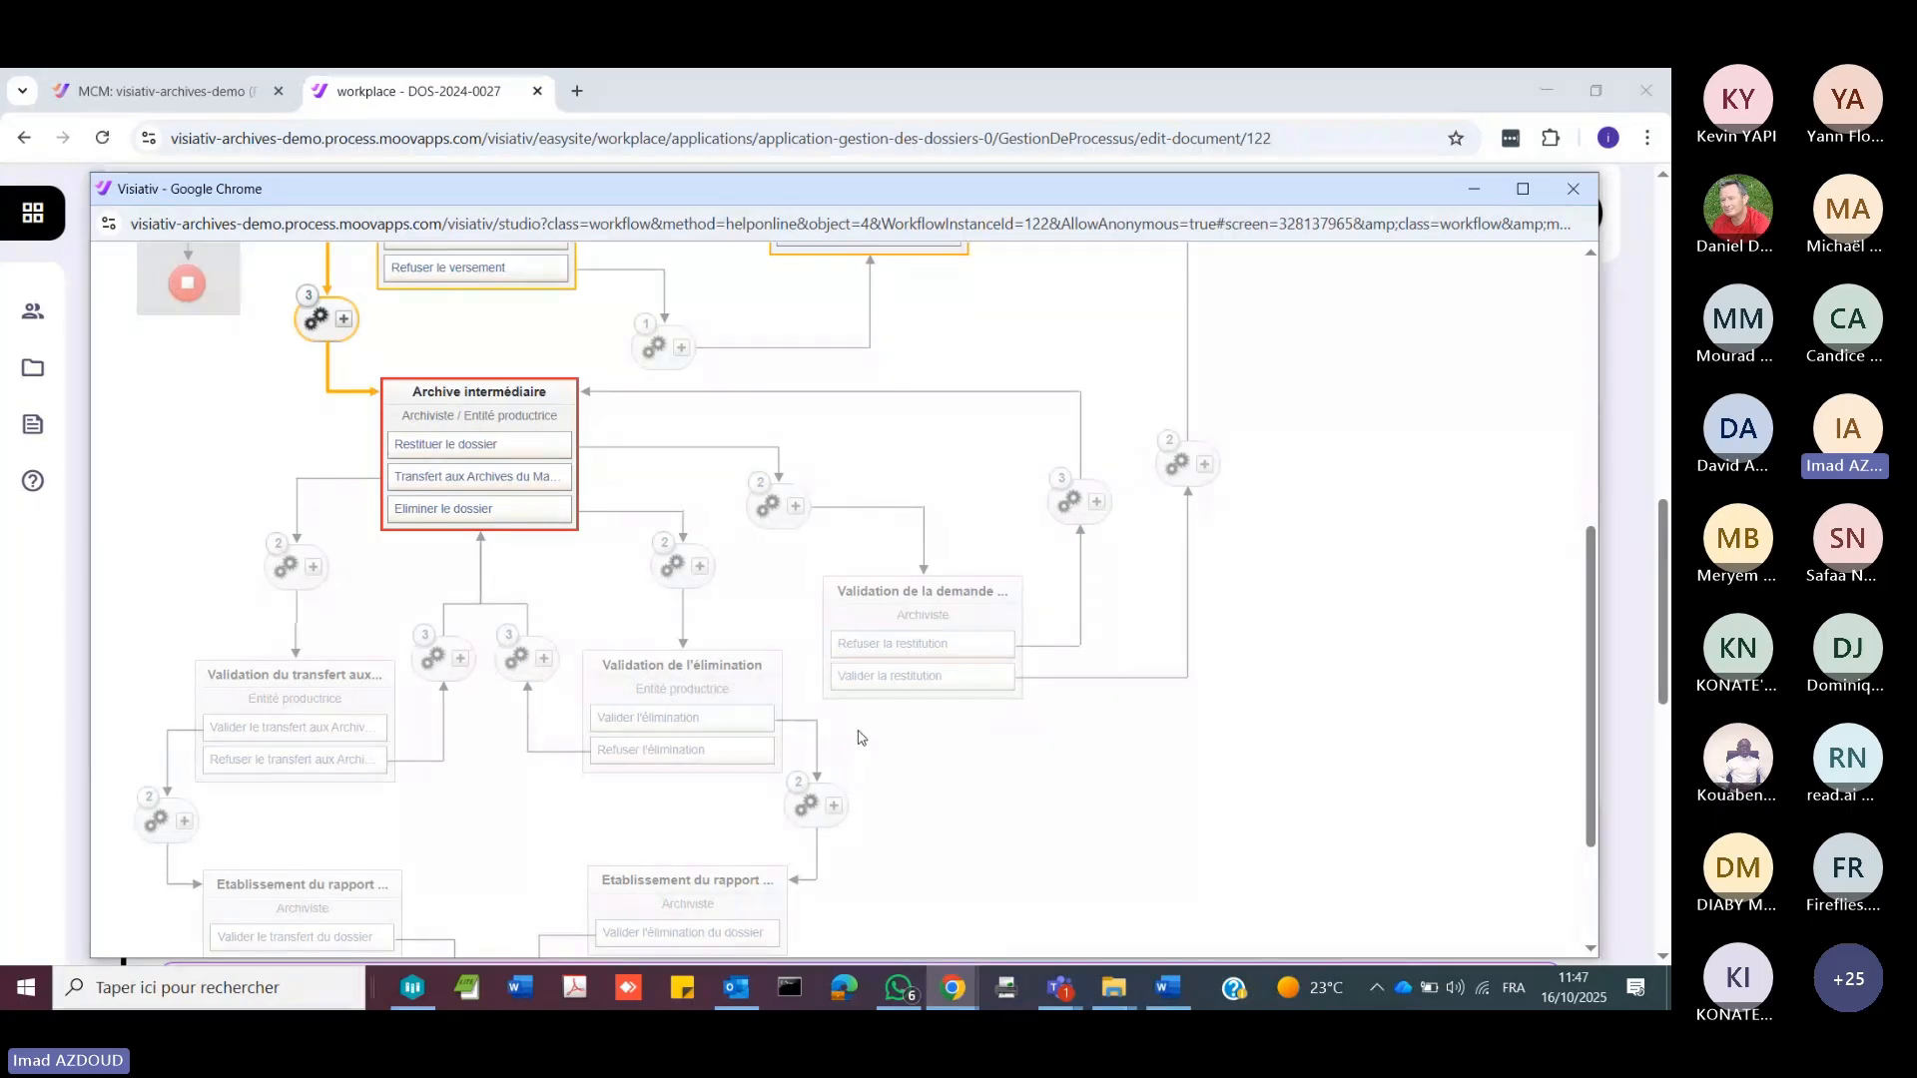
{"action": "left_click", "coordinate": [1573, 189]}
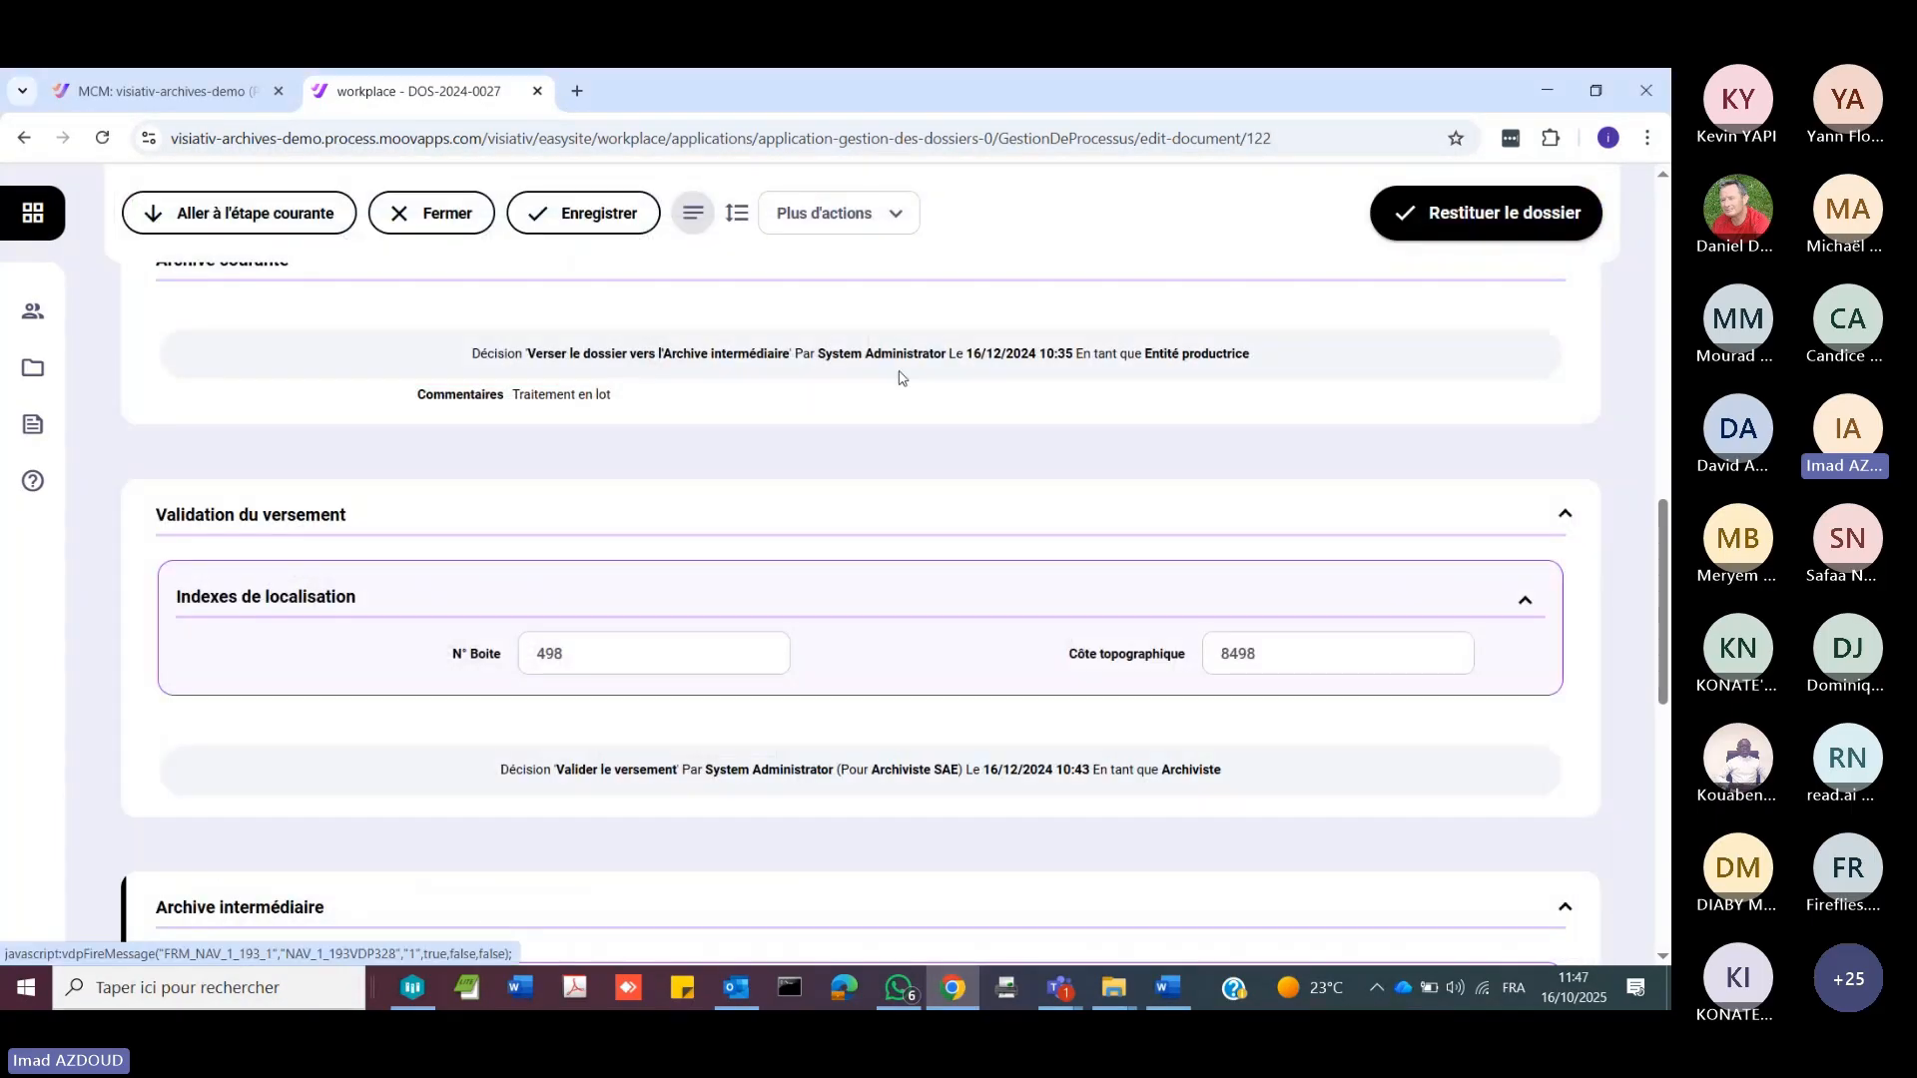
Step: Close the dossier, return to the Visiativ Archives home page and look over the Mes services tiles
{"action": "left_click", "coordinate": [404, 219]}
{"action": "left_click", "coordinate": [246, 229]}
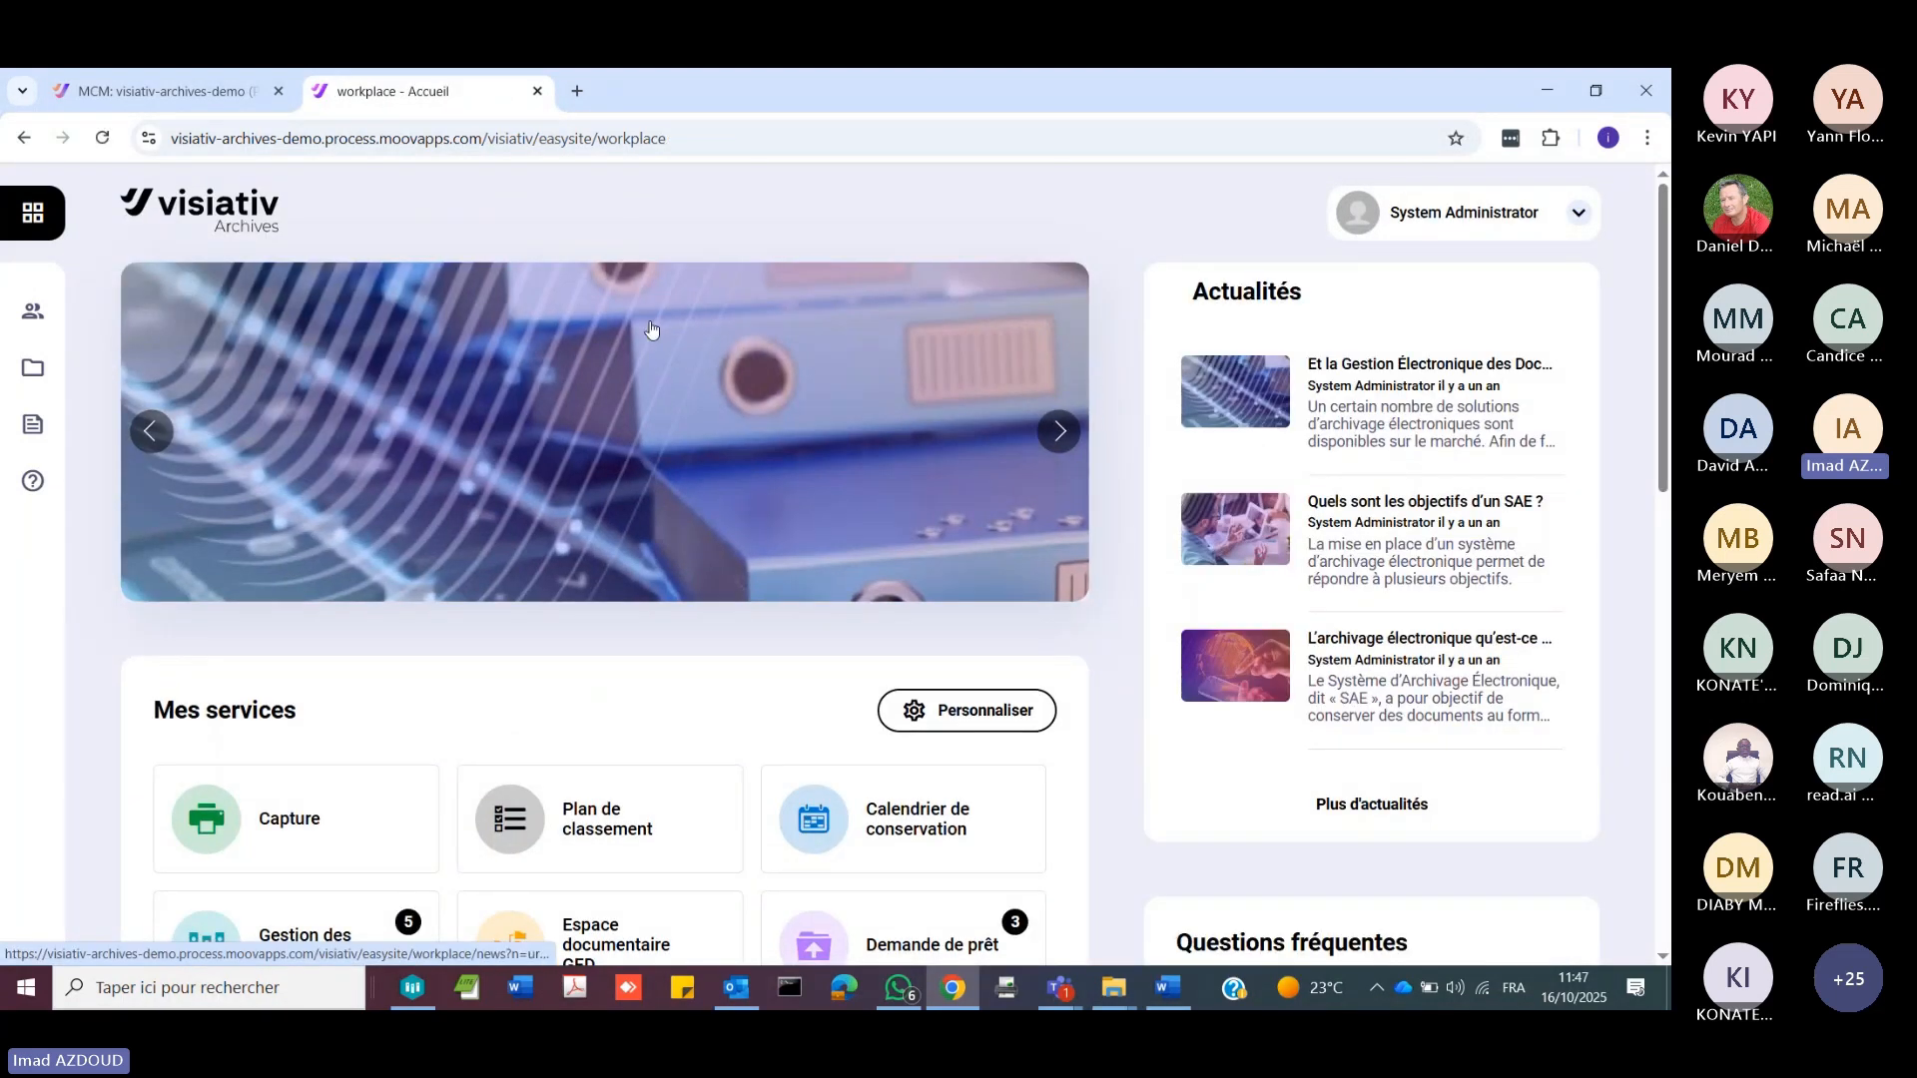
{"action": "left_click", "coordinate": [1565, 234]}
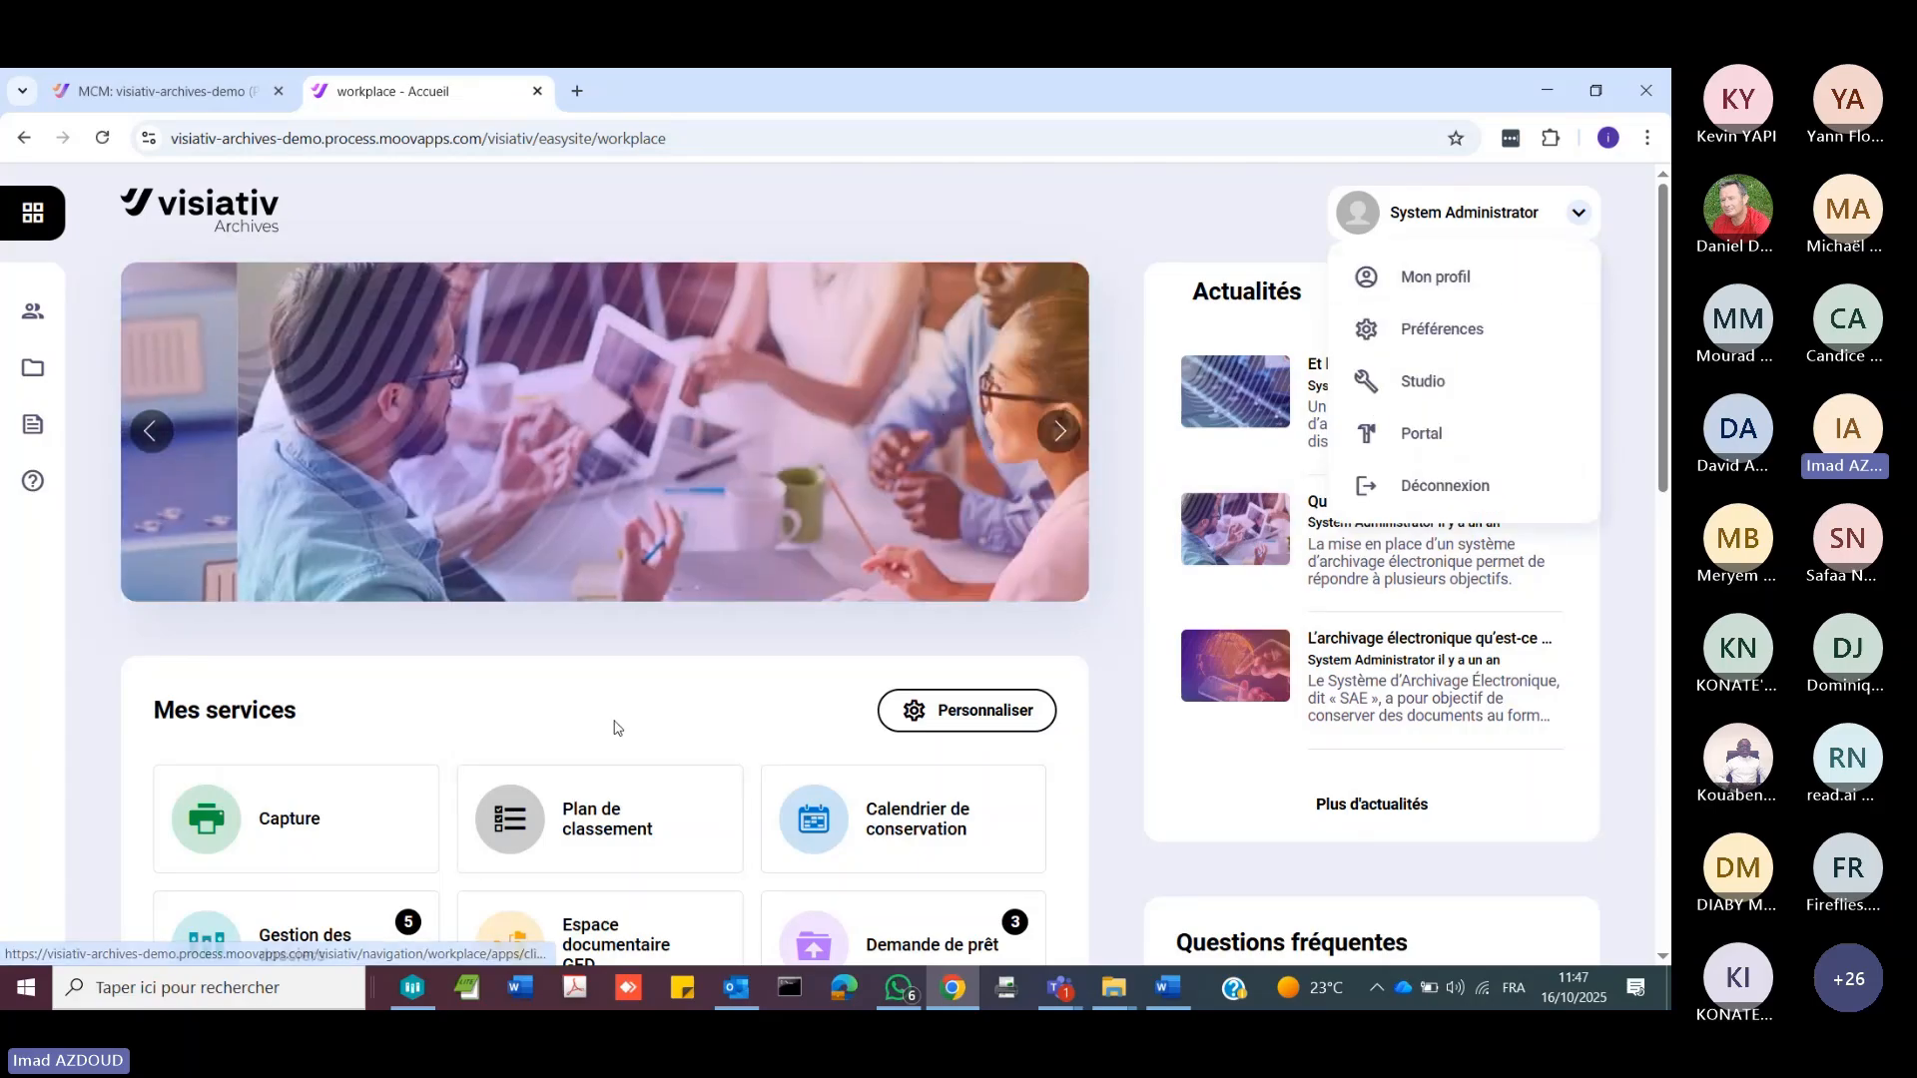
{"action": "left_click", "coordinate": [612, 728]}
{"action": "scroll", "coordinate": [572, 669], "scroll_direction": "down", "scroll_amount": 2}
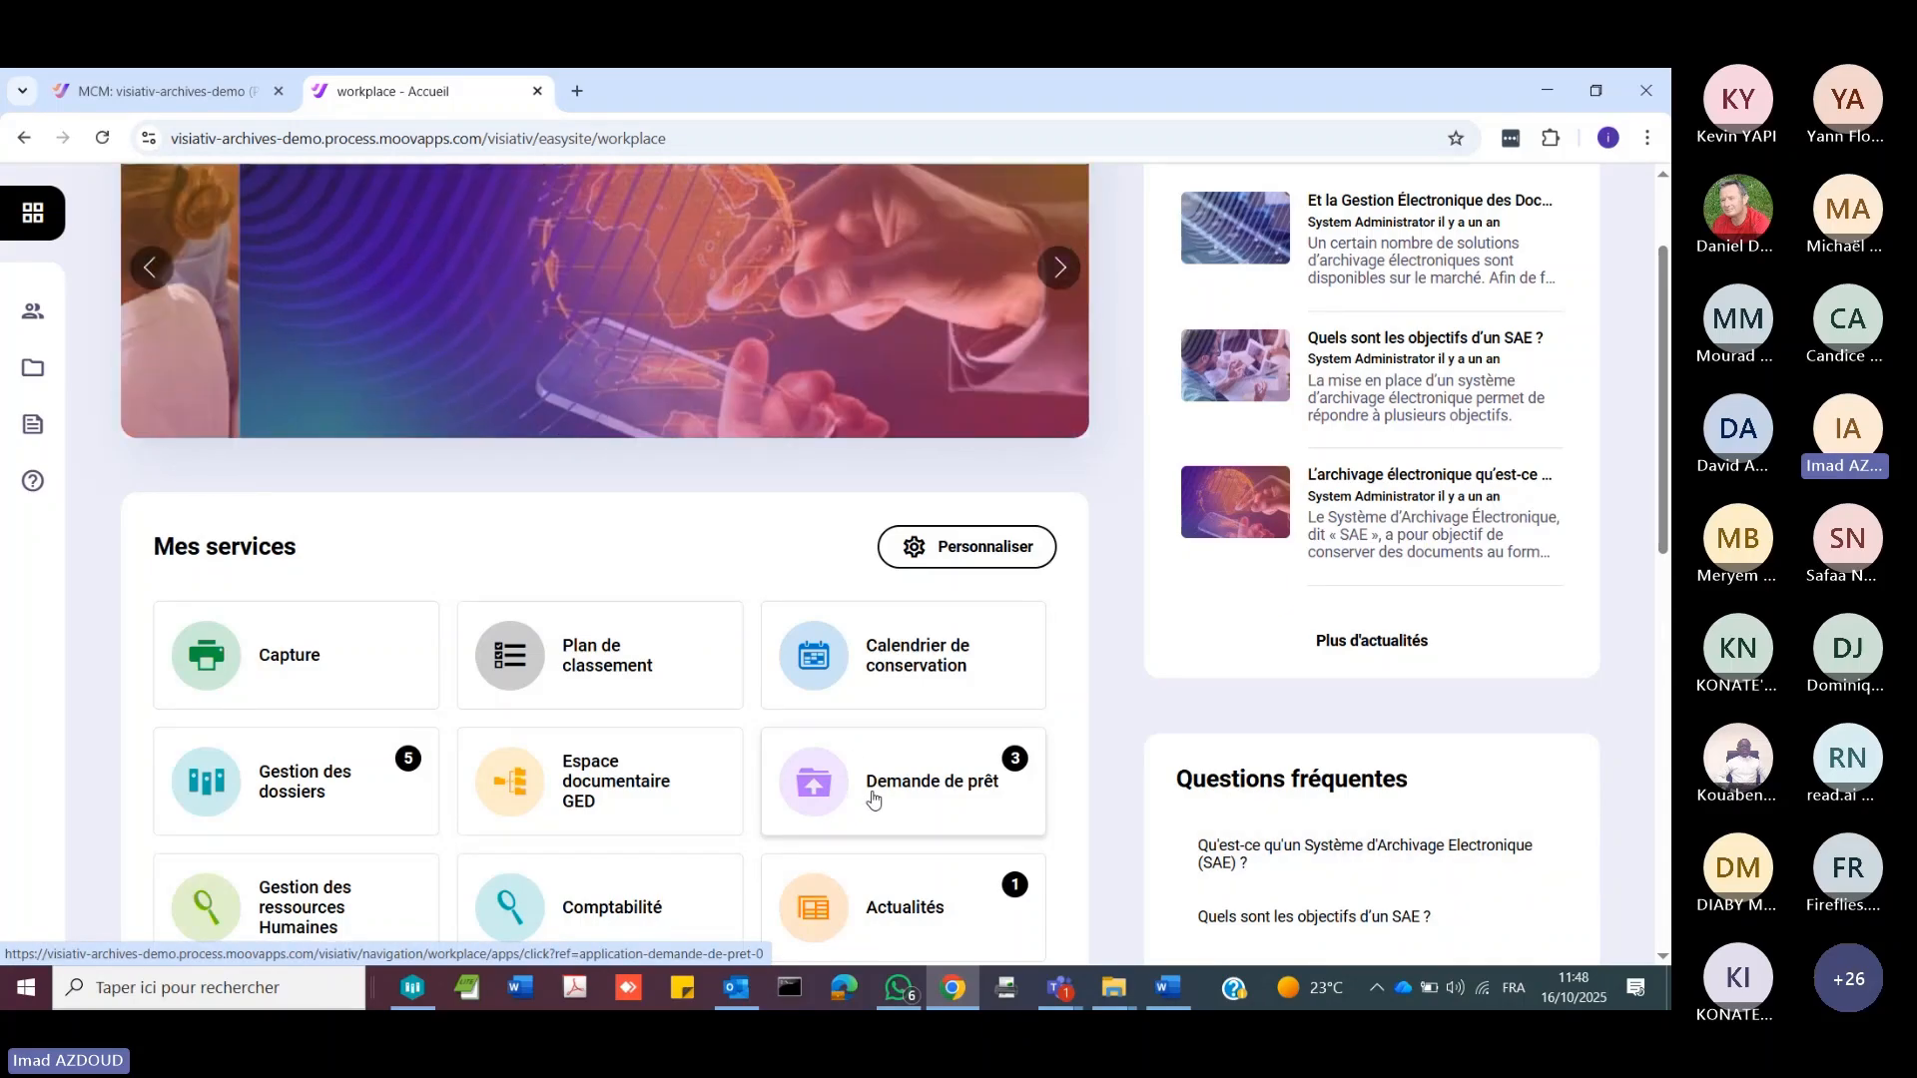
{"action": "scroll", "coordinate": [872, 798], "scroll_direction": "up", "scroll_amount": 2}
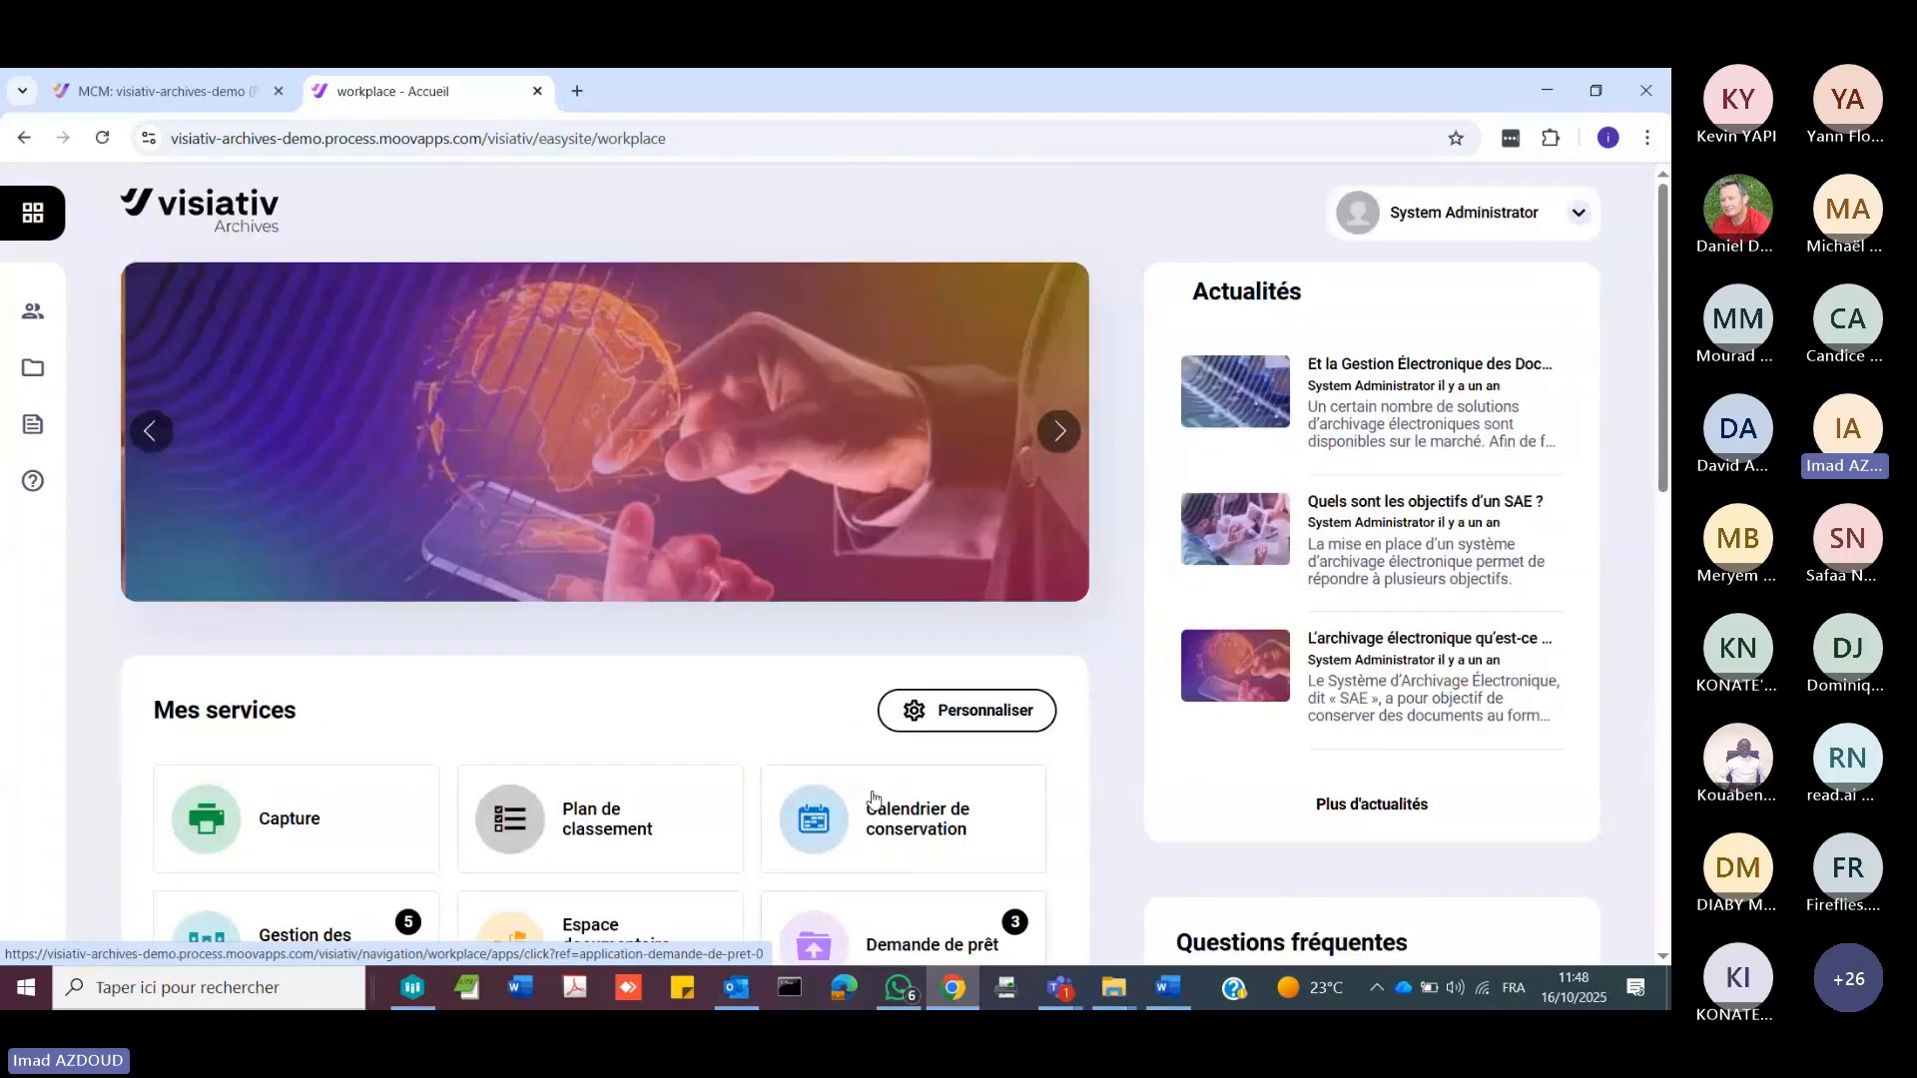
{"action": "scroll", "coordinate": [873, 799], "scroll_direction": "down", "scroll_amount": 1}
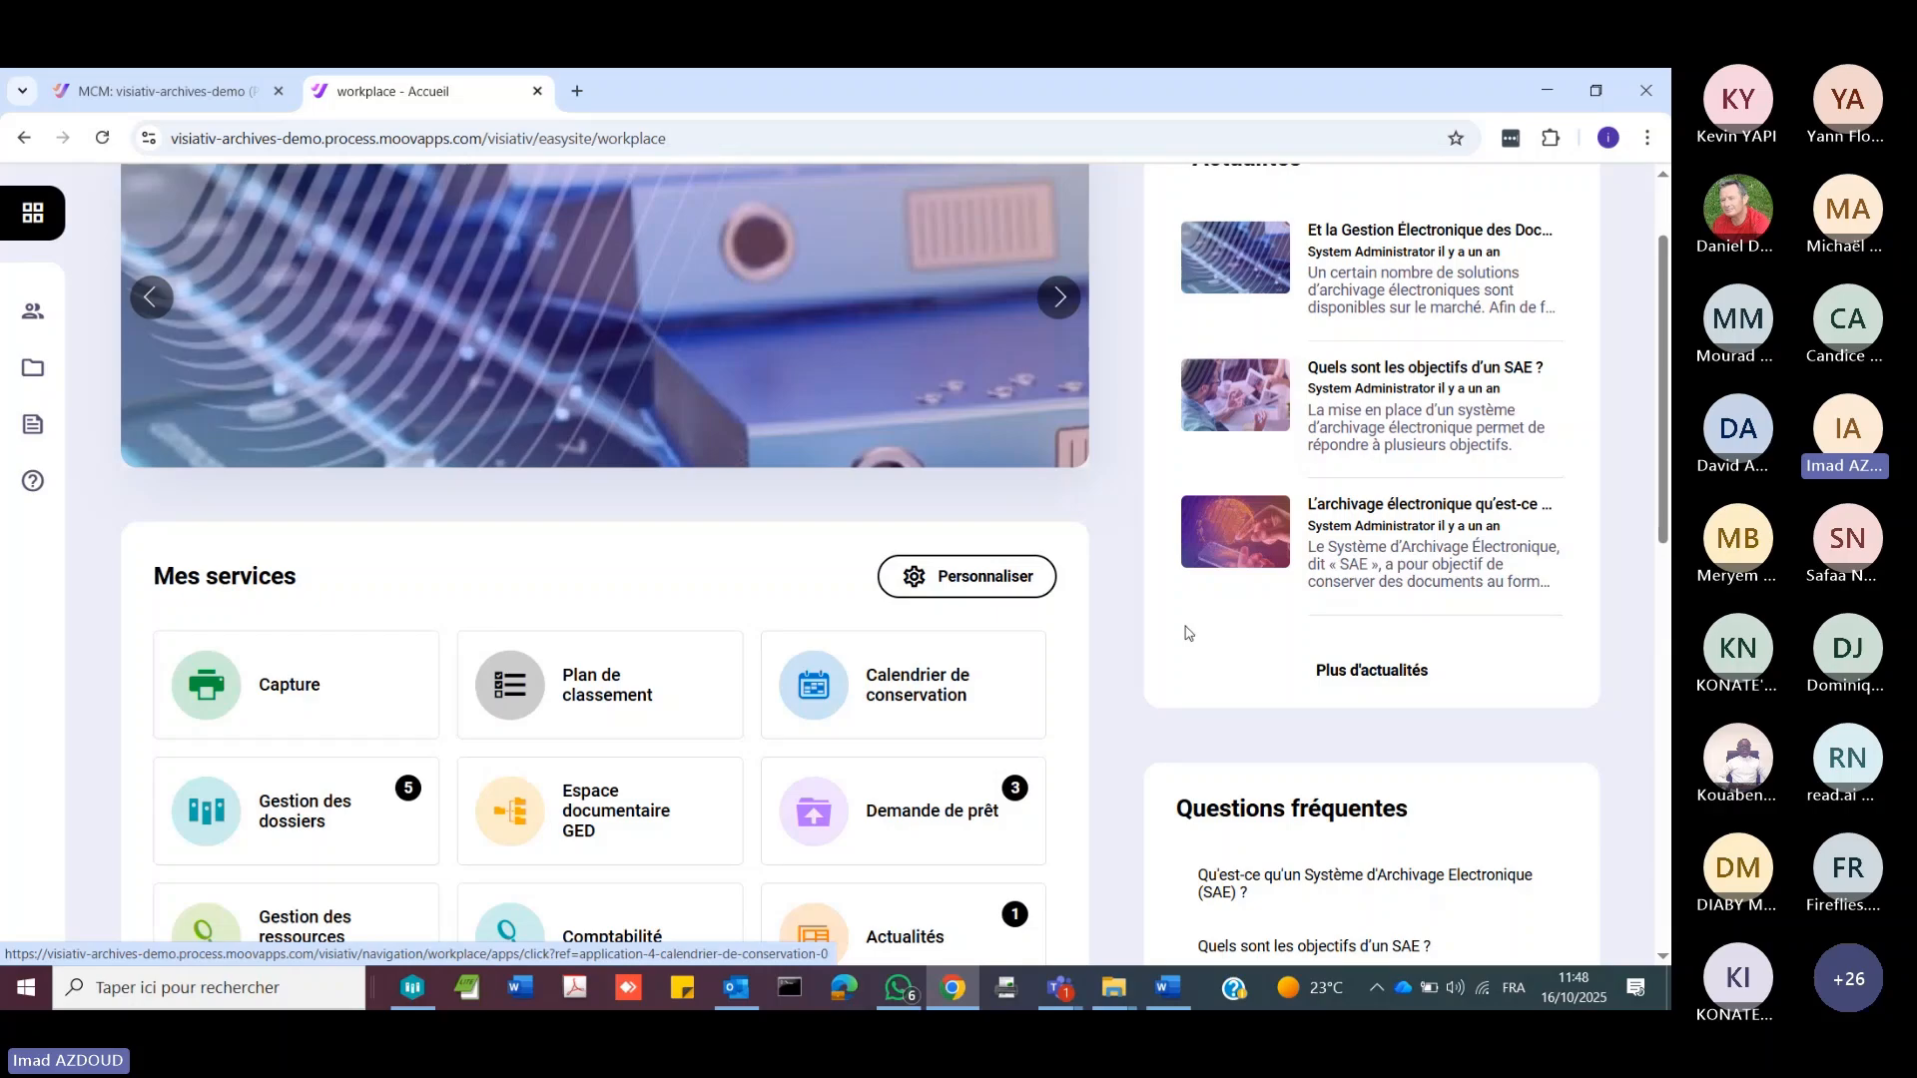
{"action": "scroll", "coordinate": [1572, 221], "scroll_direction": "up", "scroll_amount": 2}
Step: Open the SAE application in Studio and display the Dossier process diagram with the properties of the Archive courante step
{"action": "left_click", "coordinate": [1575, 214]}
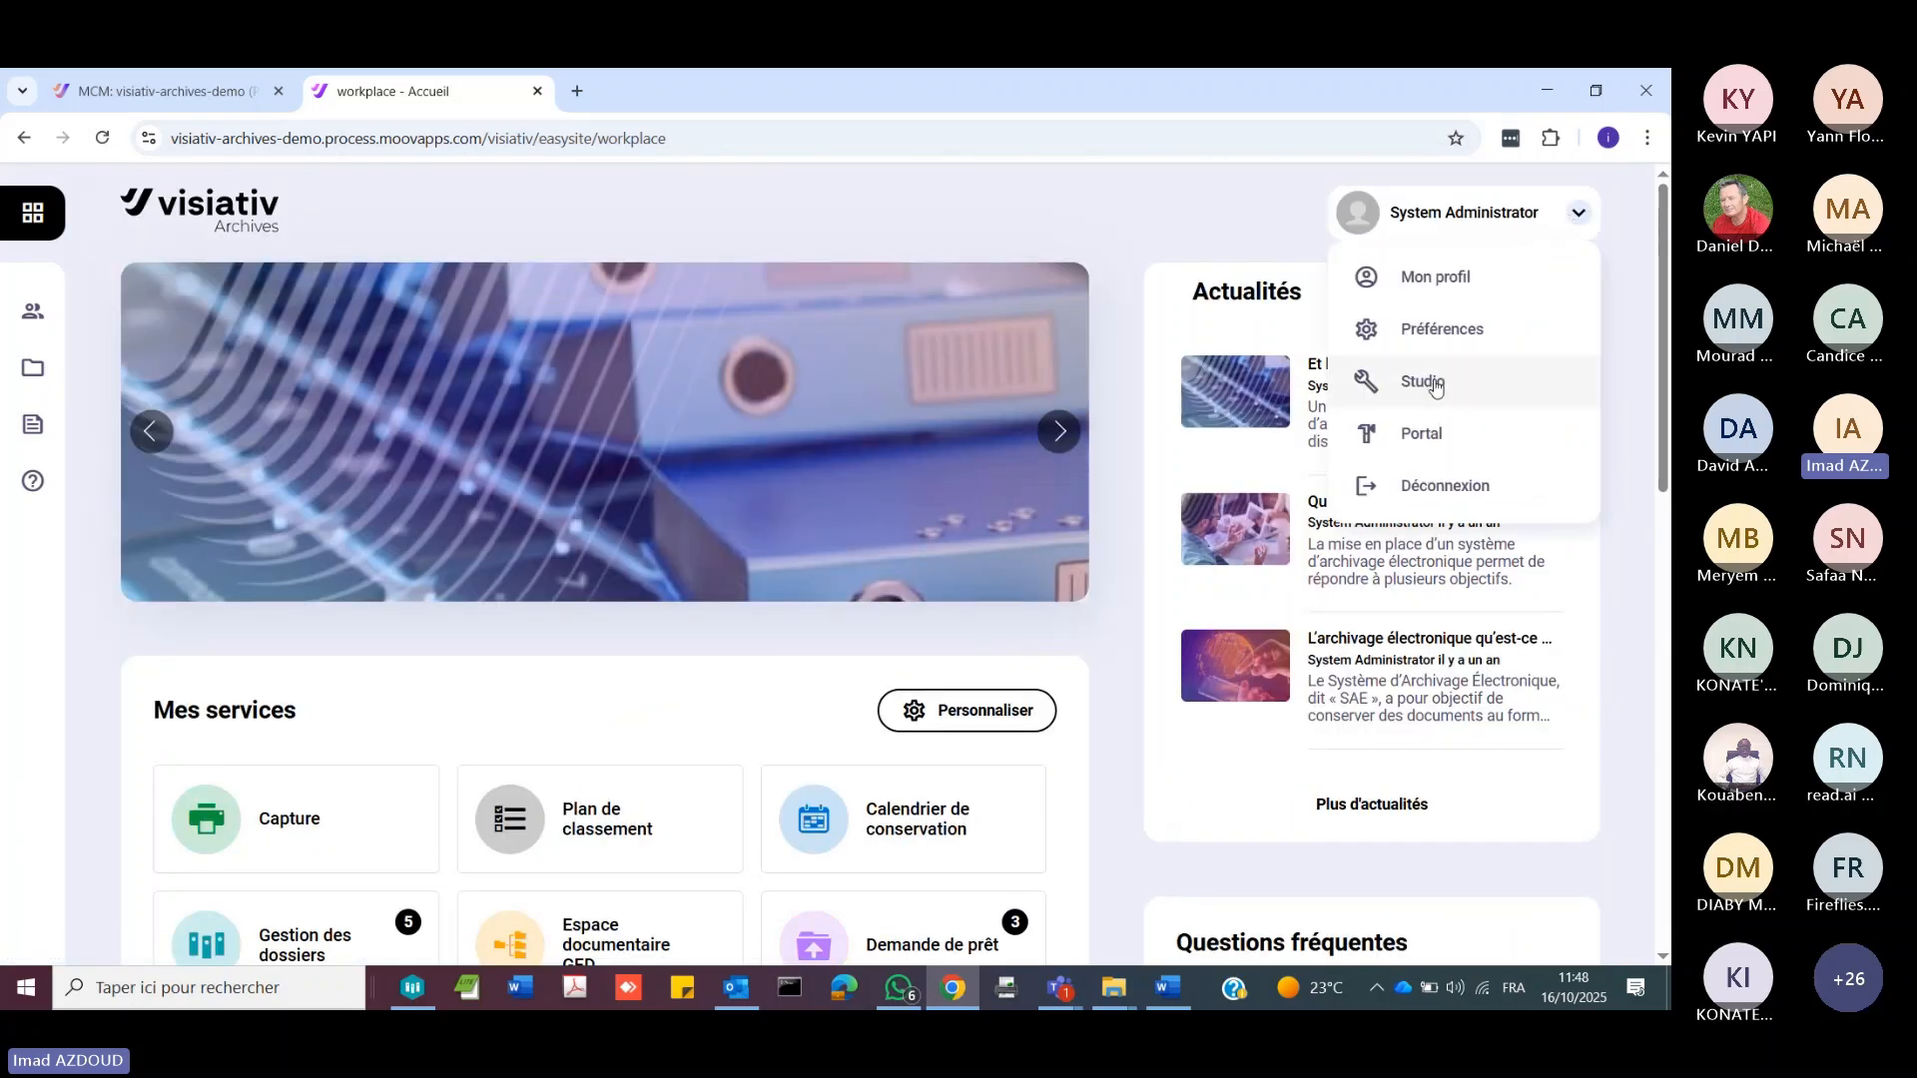
{"action": "left_click", "coordinate": [1434, 380]}
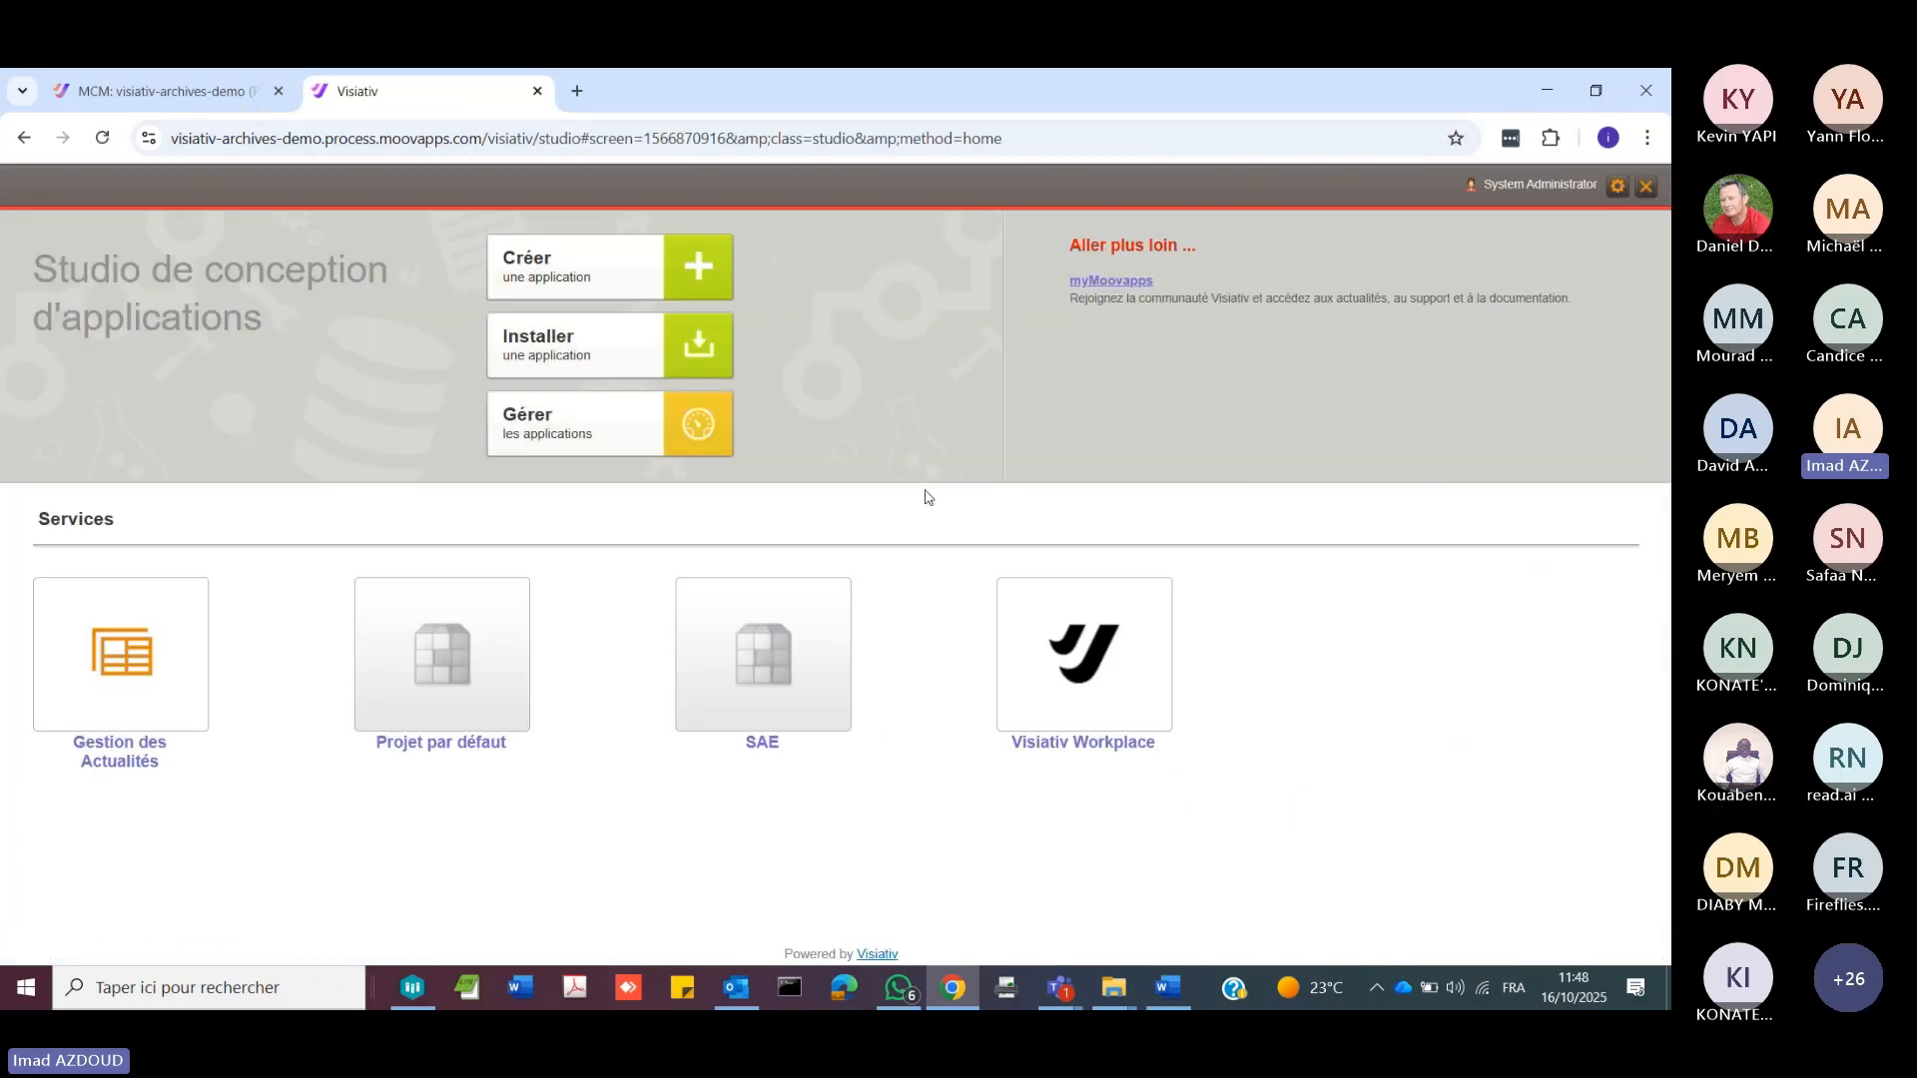
{"action": "left_click", "coordinate": [799, 700]}
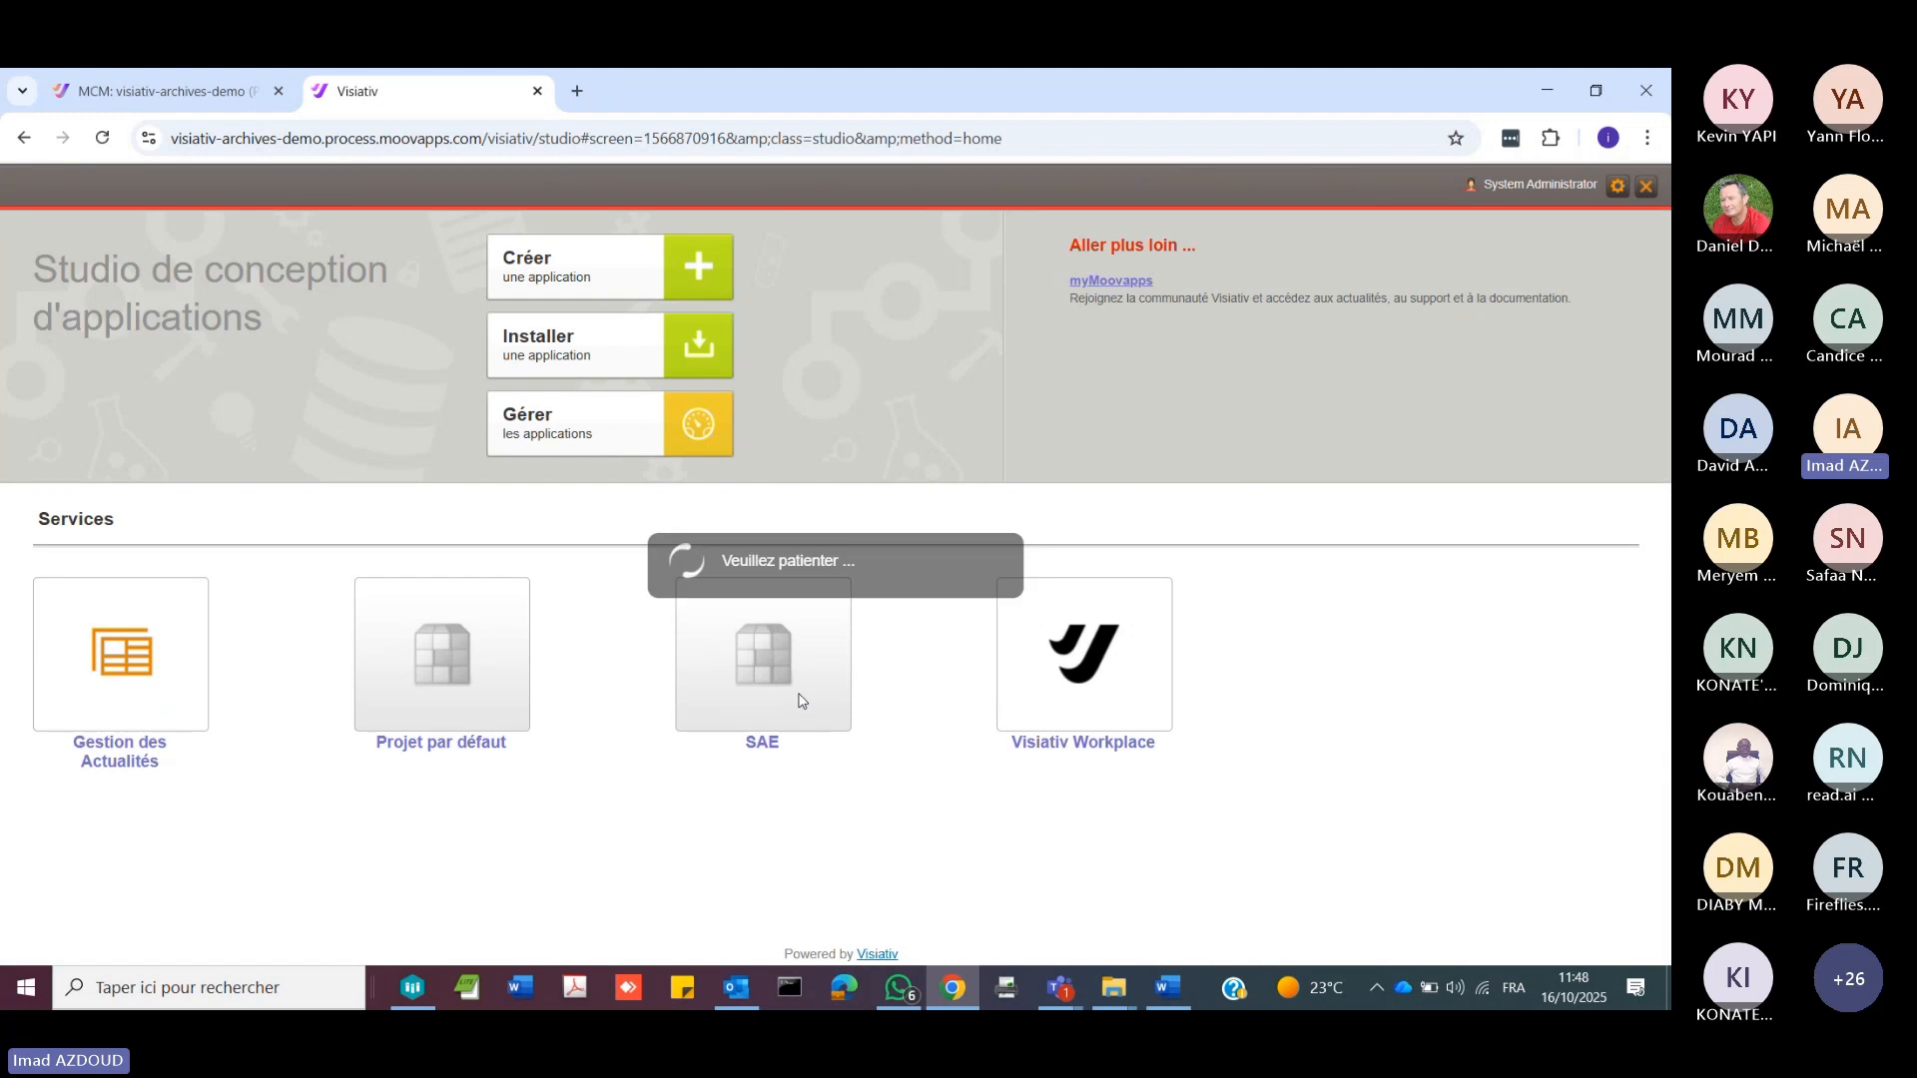
{"action": "scroll", "coordinate": [373, 739], "scroll_direction": "down", "scroll_amount": 2}
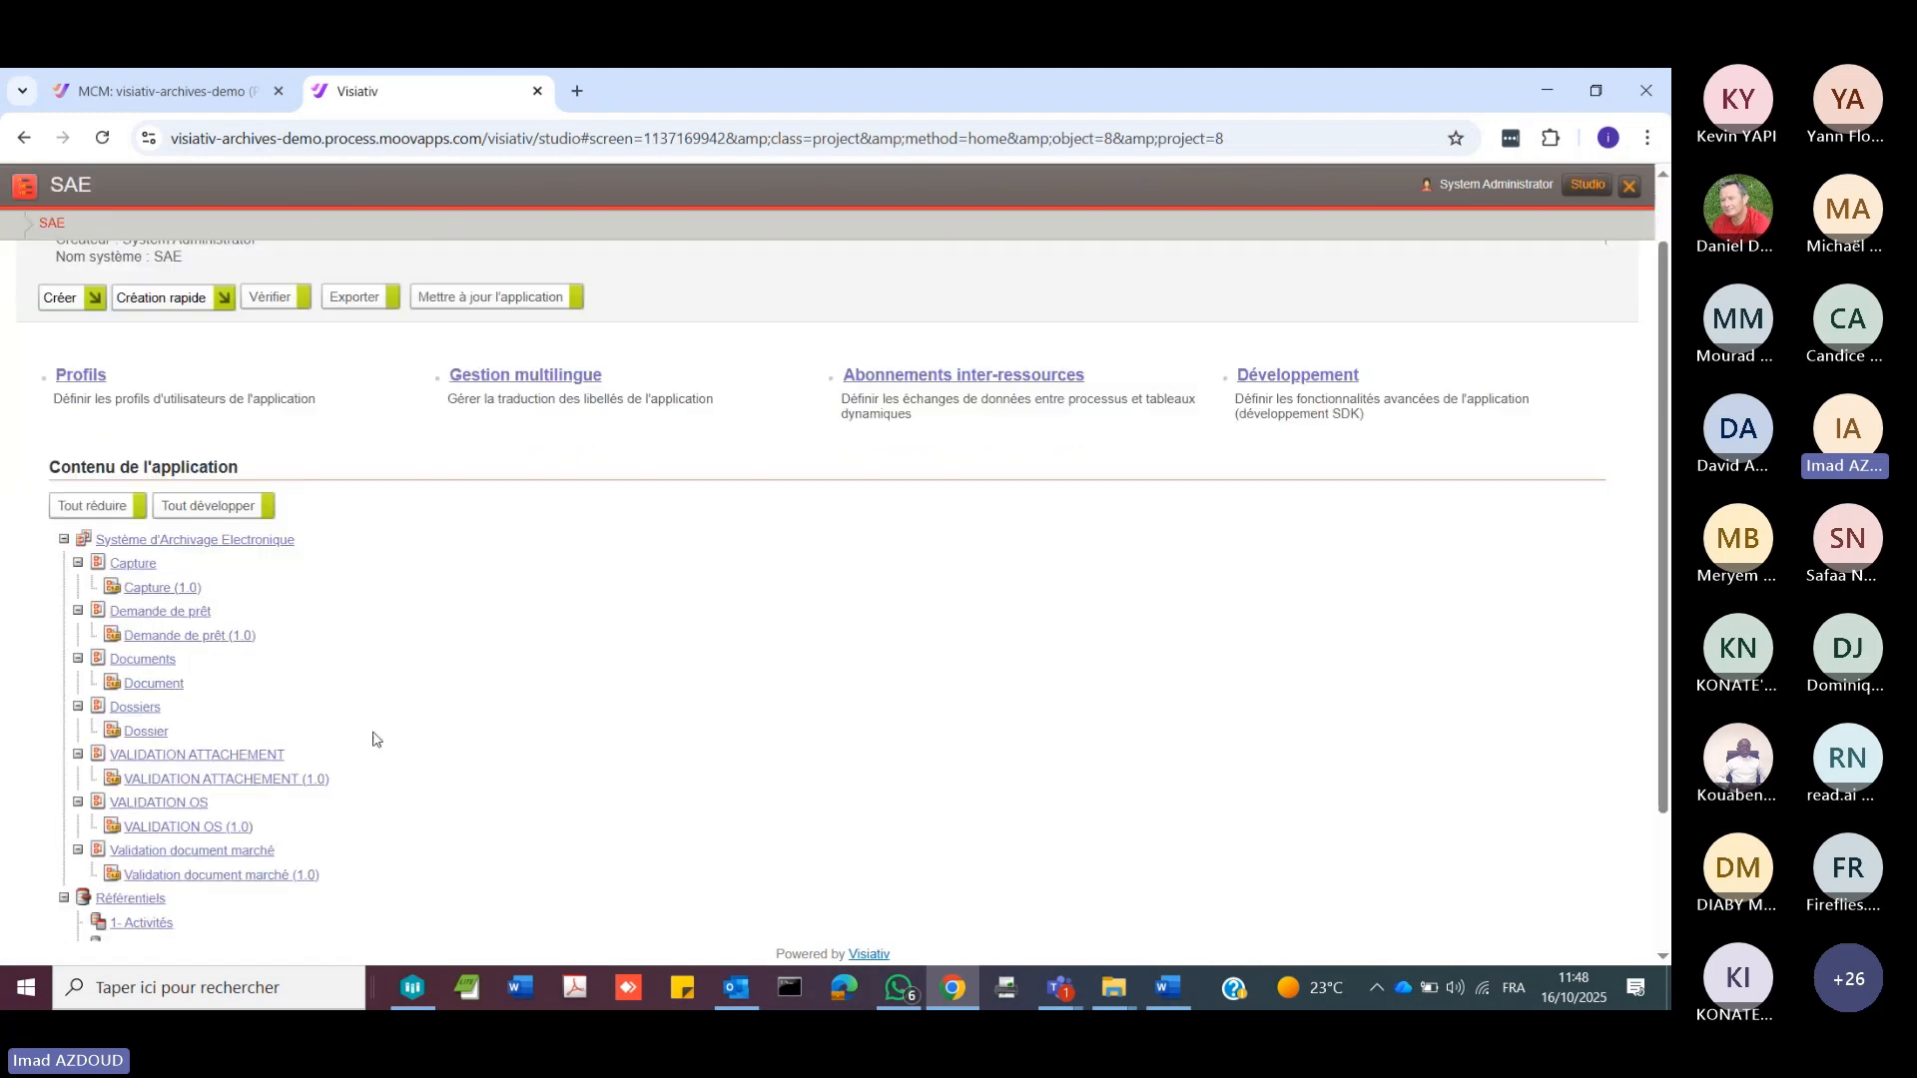
{"action": "scroll", "coordinate": [377, 740], "scroll_direction": "down", "scroll_amount": 1}
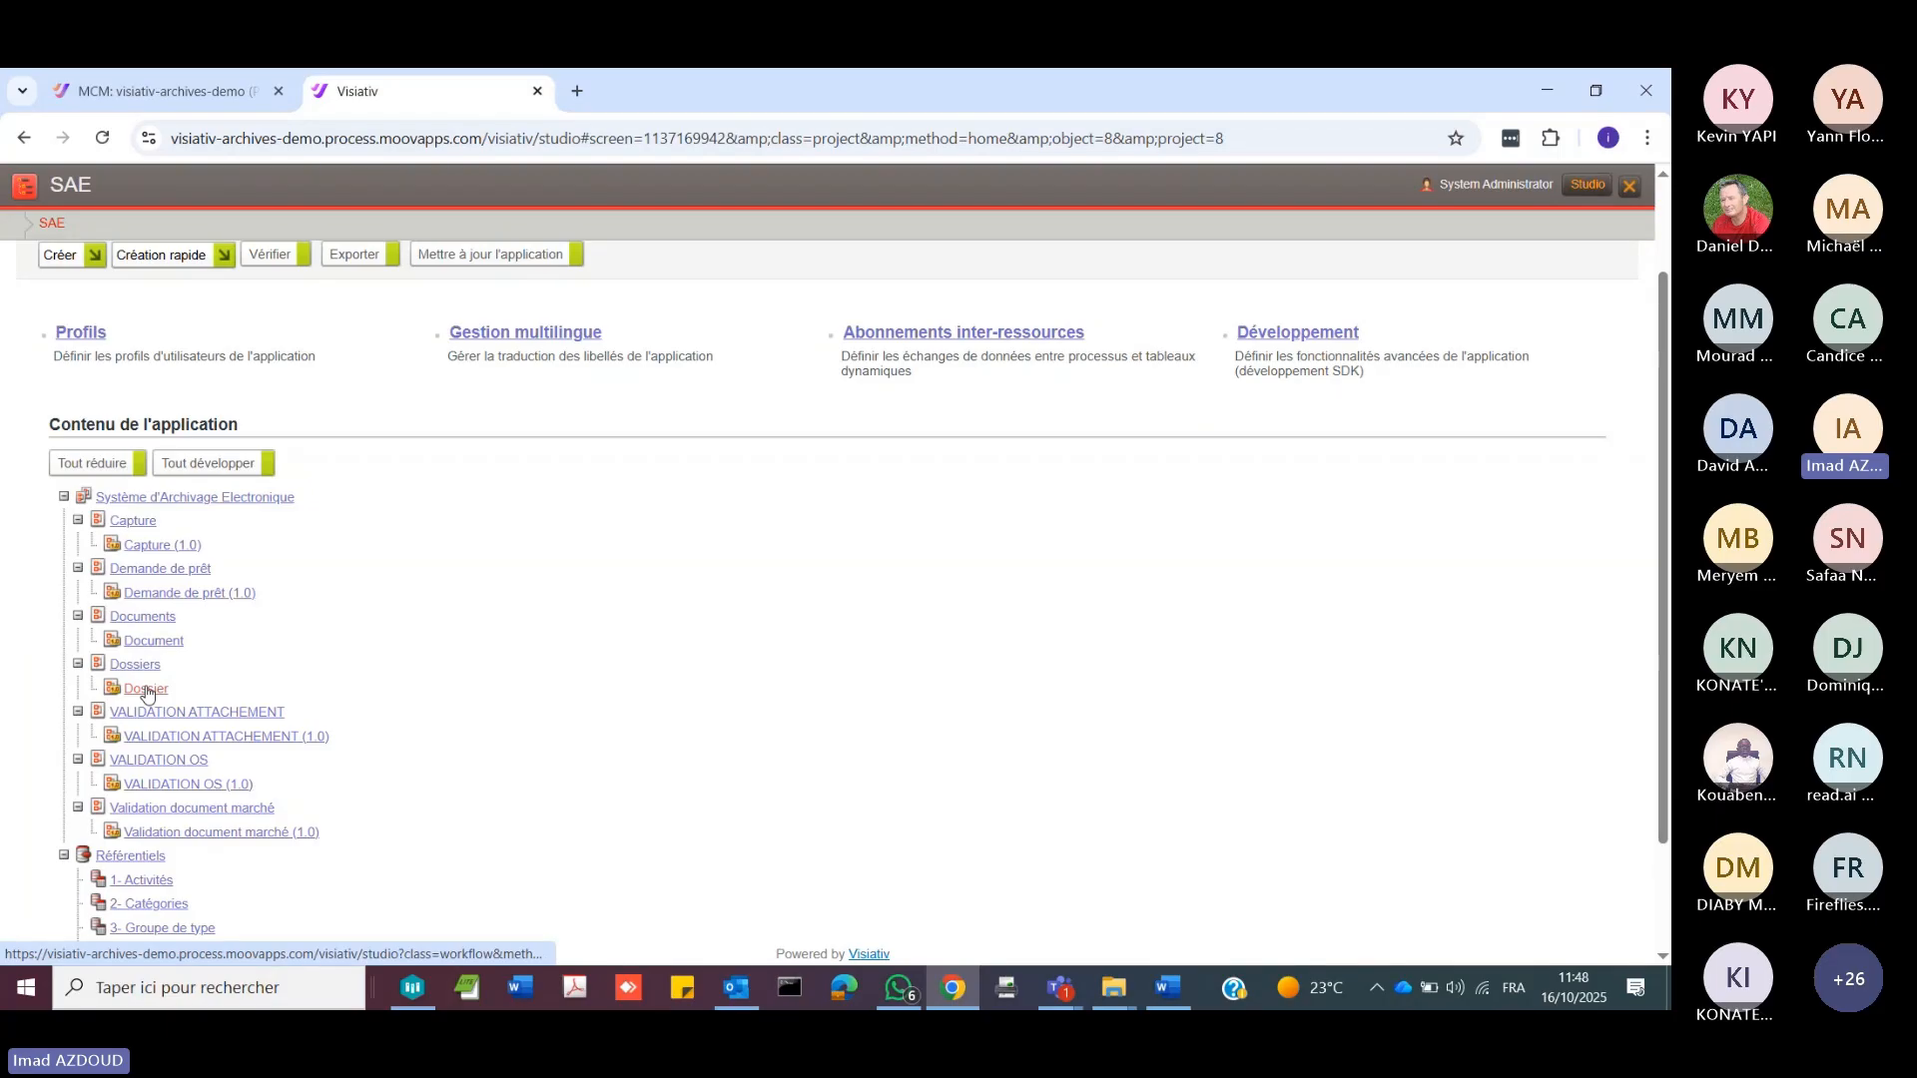
{"action": "left_click", "coordinate": [146, 689]}
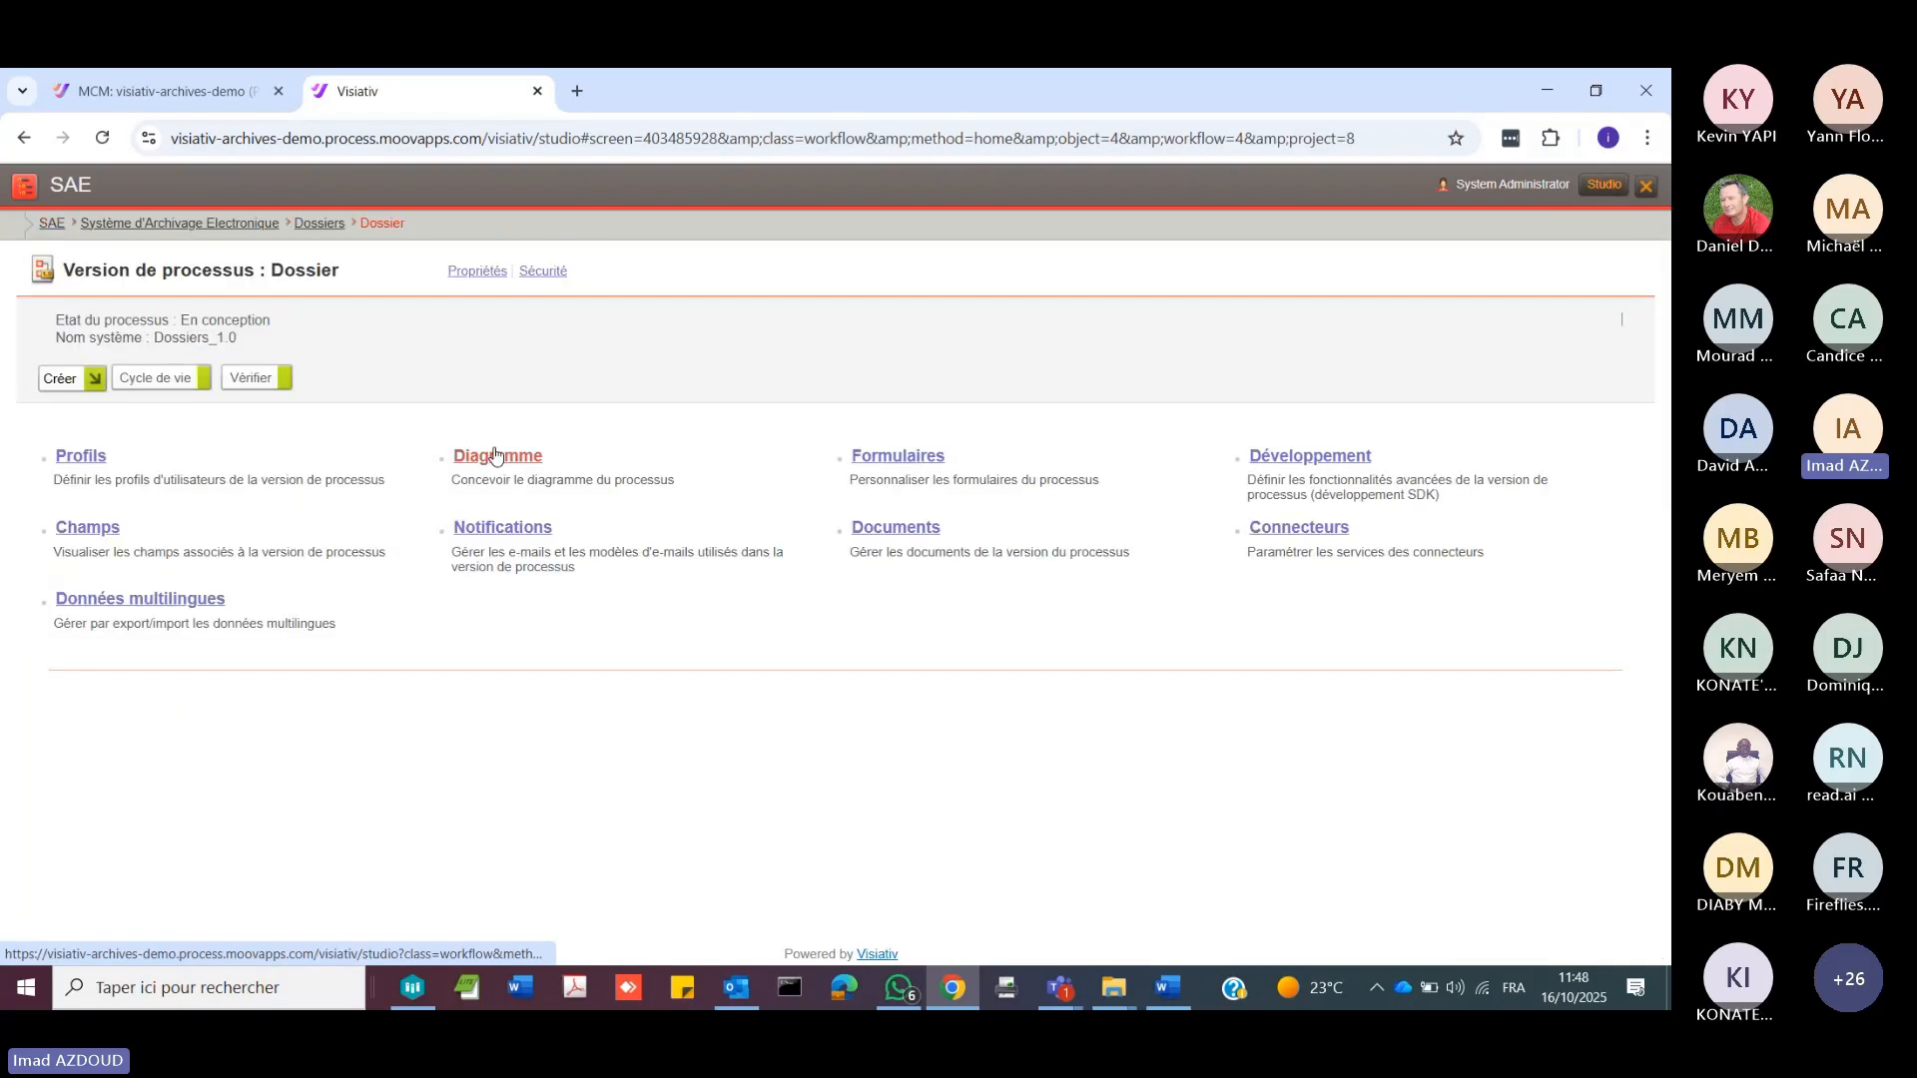
{"action": "left_click", "coordinate": [494, 456]}
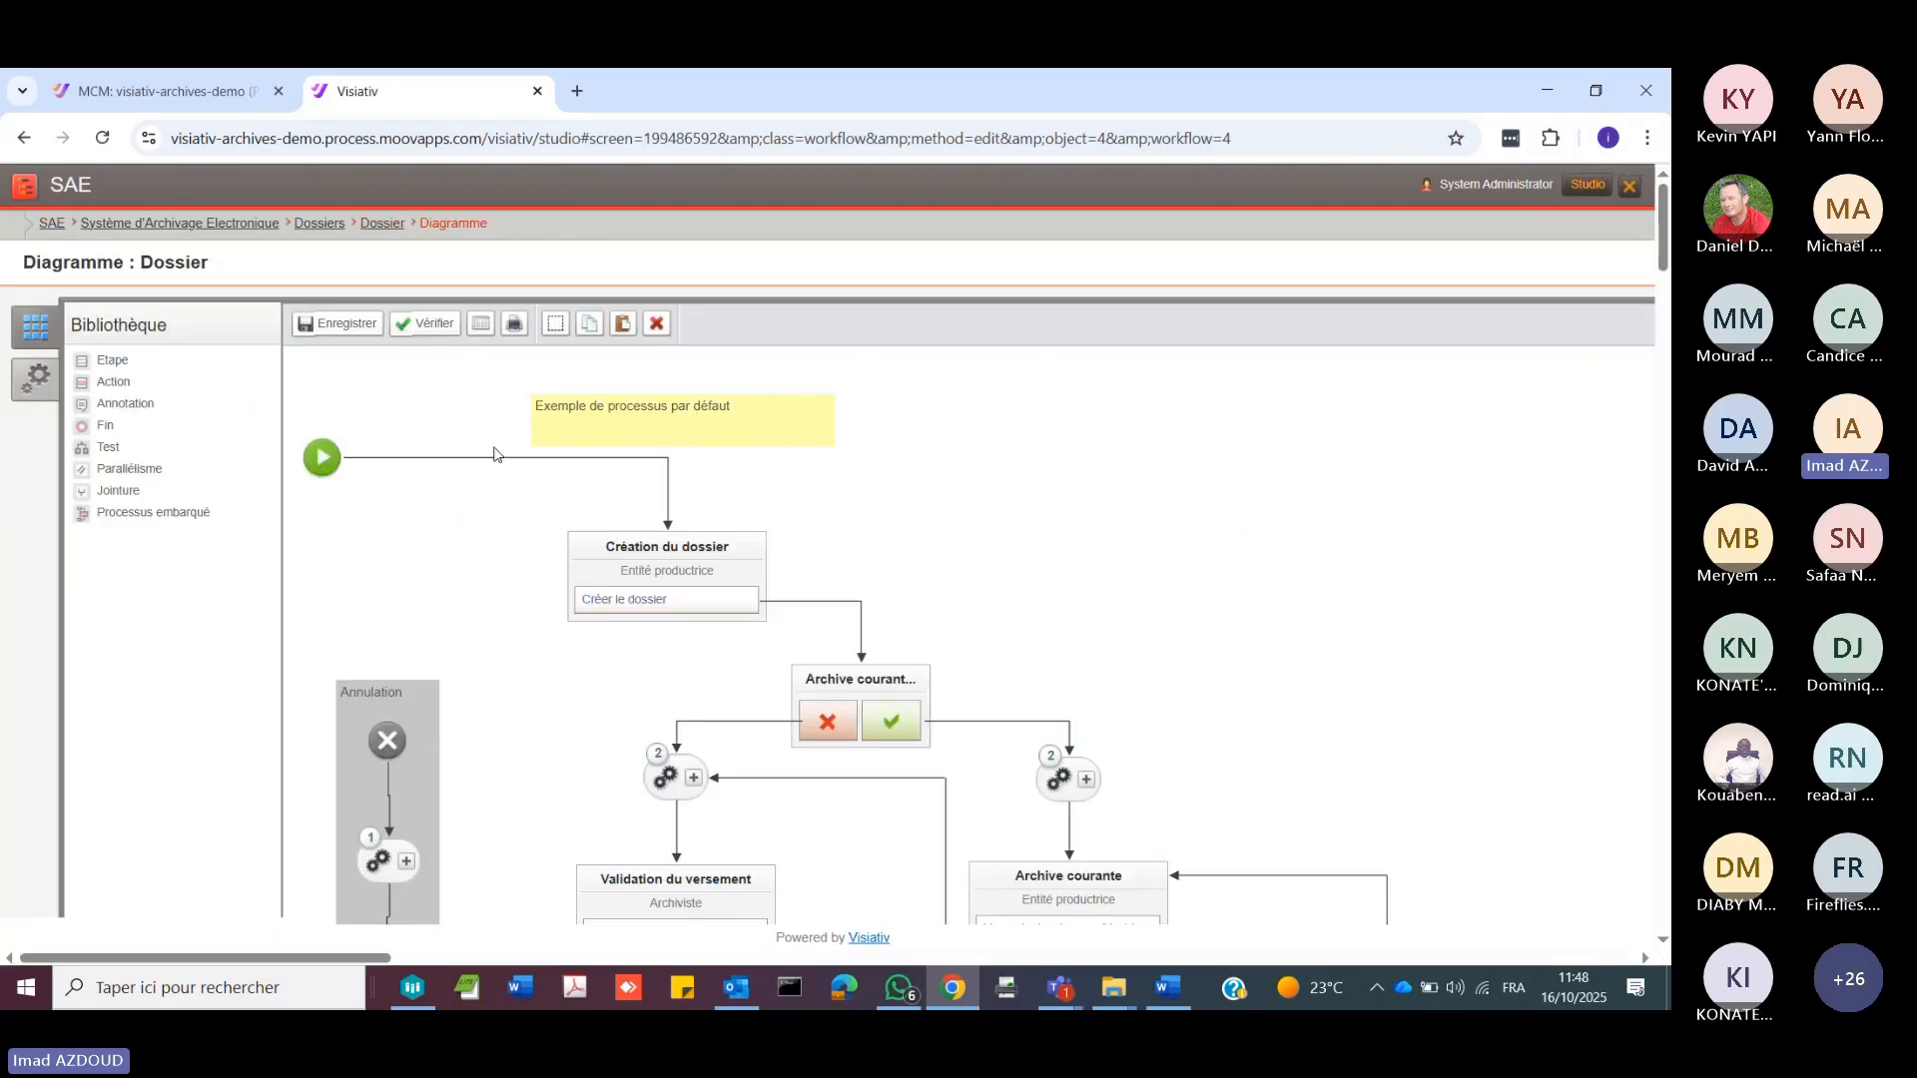
{"action": "scroll", "coordinate": [1198, 694], "scroll_direction": "down", "scroll_amount": 2}
{"action": "scroll", "coordinate": [1198, 694], "scroll_direction": "down", "scroll_amount": 2}
{"action": "left_click", "coordinate": [1068, 499]}
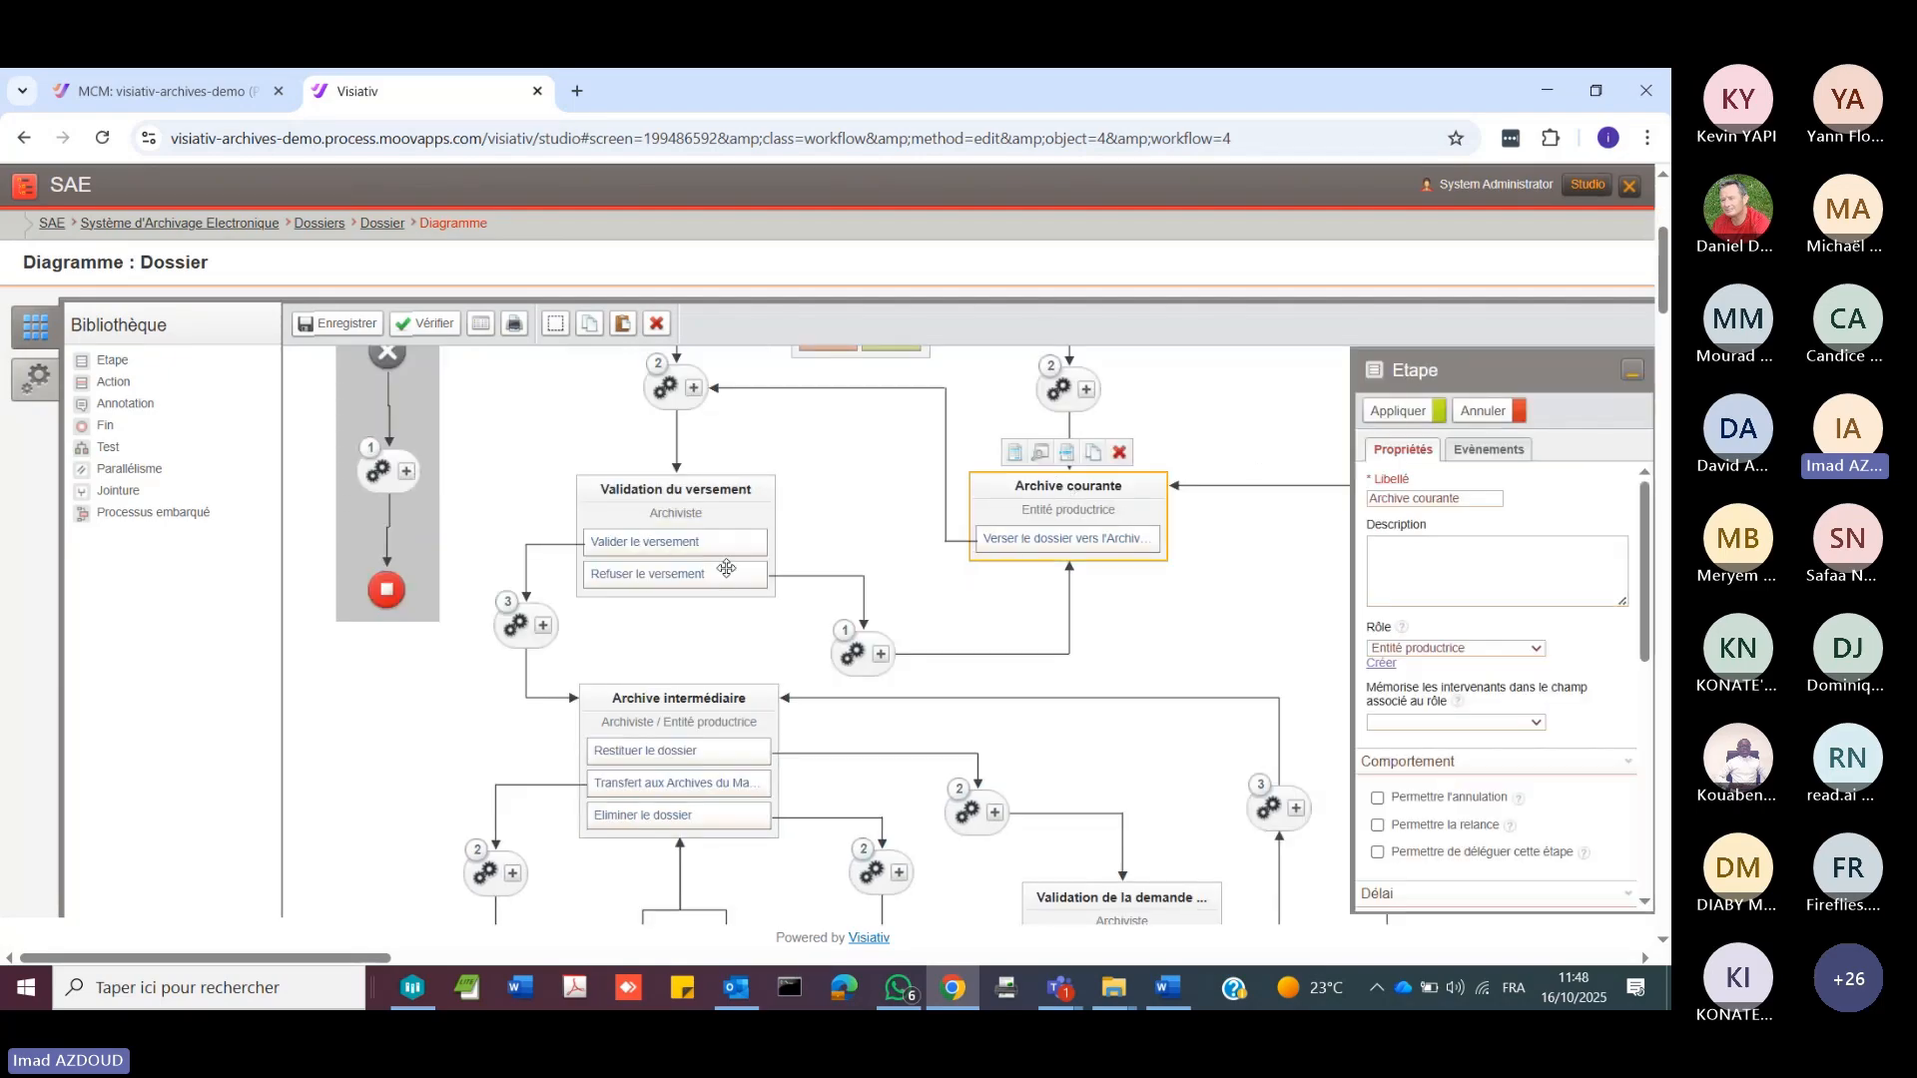
Step: Try out a new step with an action near Archive courante in the Dossier diagram and delete it again
{"action": "left_click_drag", "start_coordinate": [129, 360], "coordinate": [883, 446]}
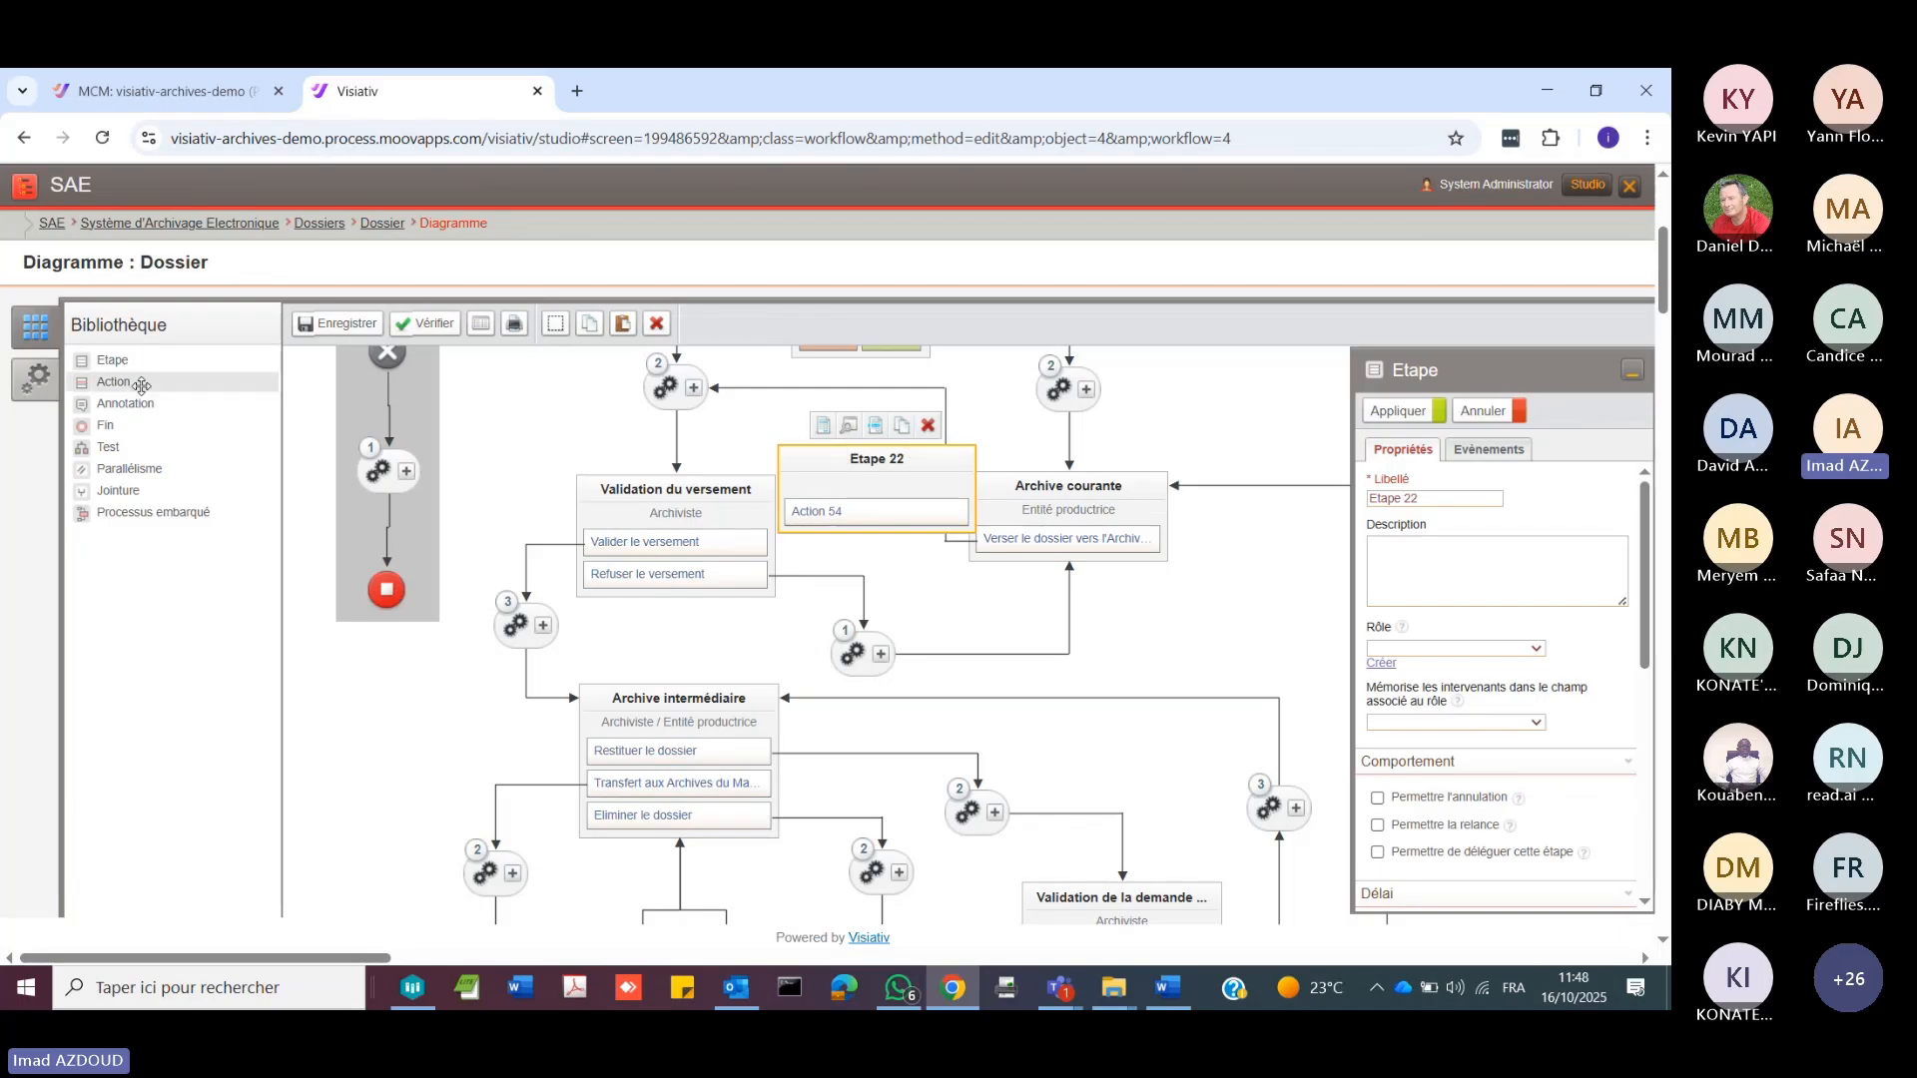
{"action": "left_click_drag", "start_coordinate": [113, 382], "coordinate": [835, 489]}
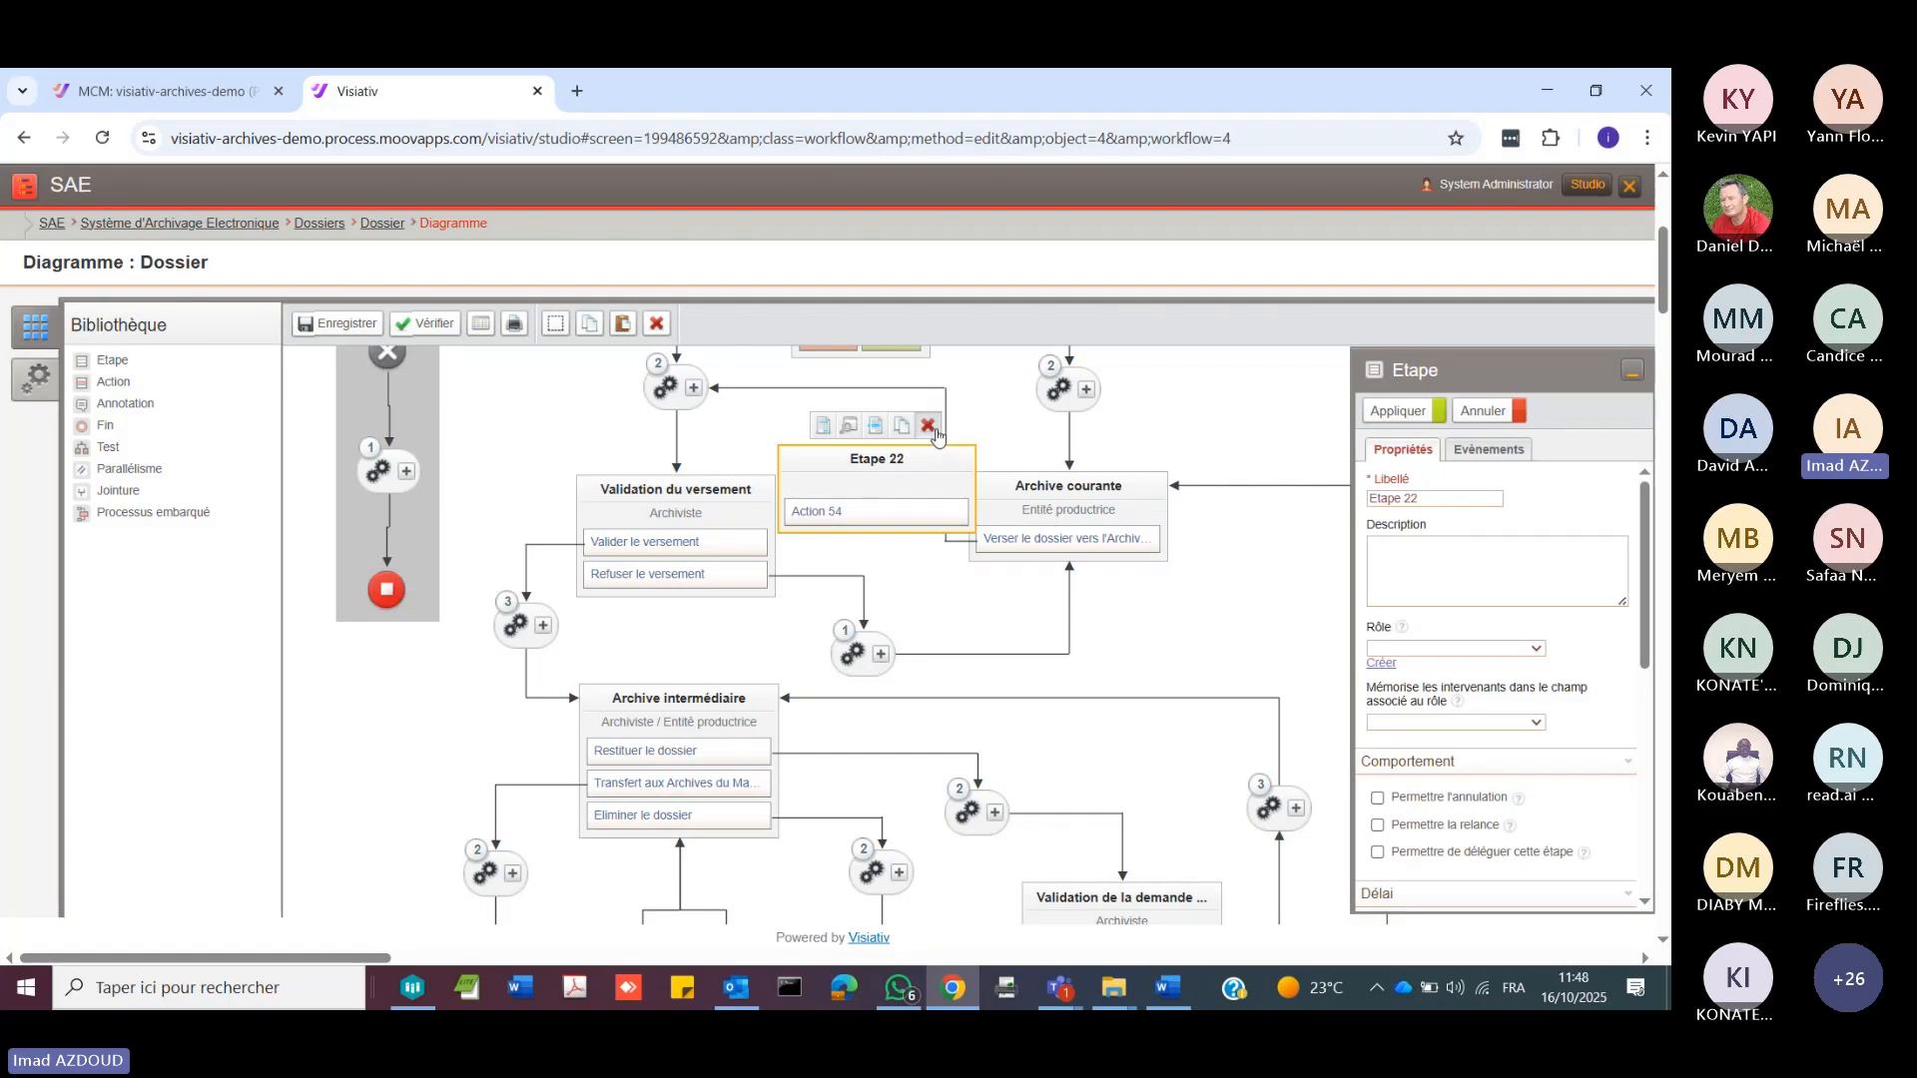
{"action": "left_click_drag", "start_coordinate": [908, 454], "coordinate": [1249, 595]}
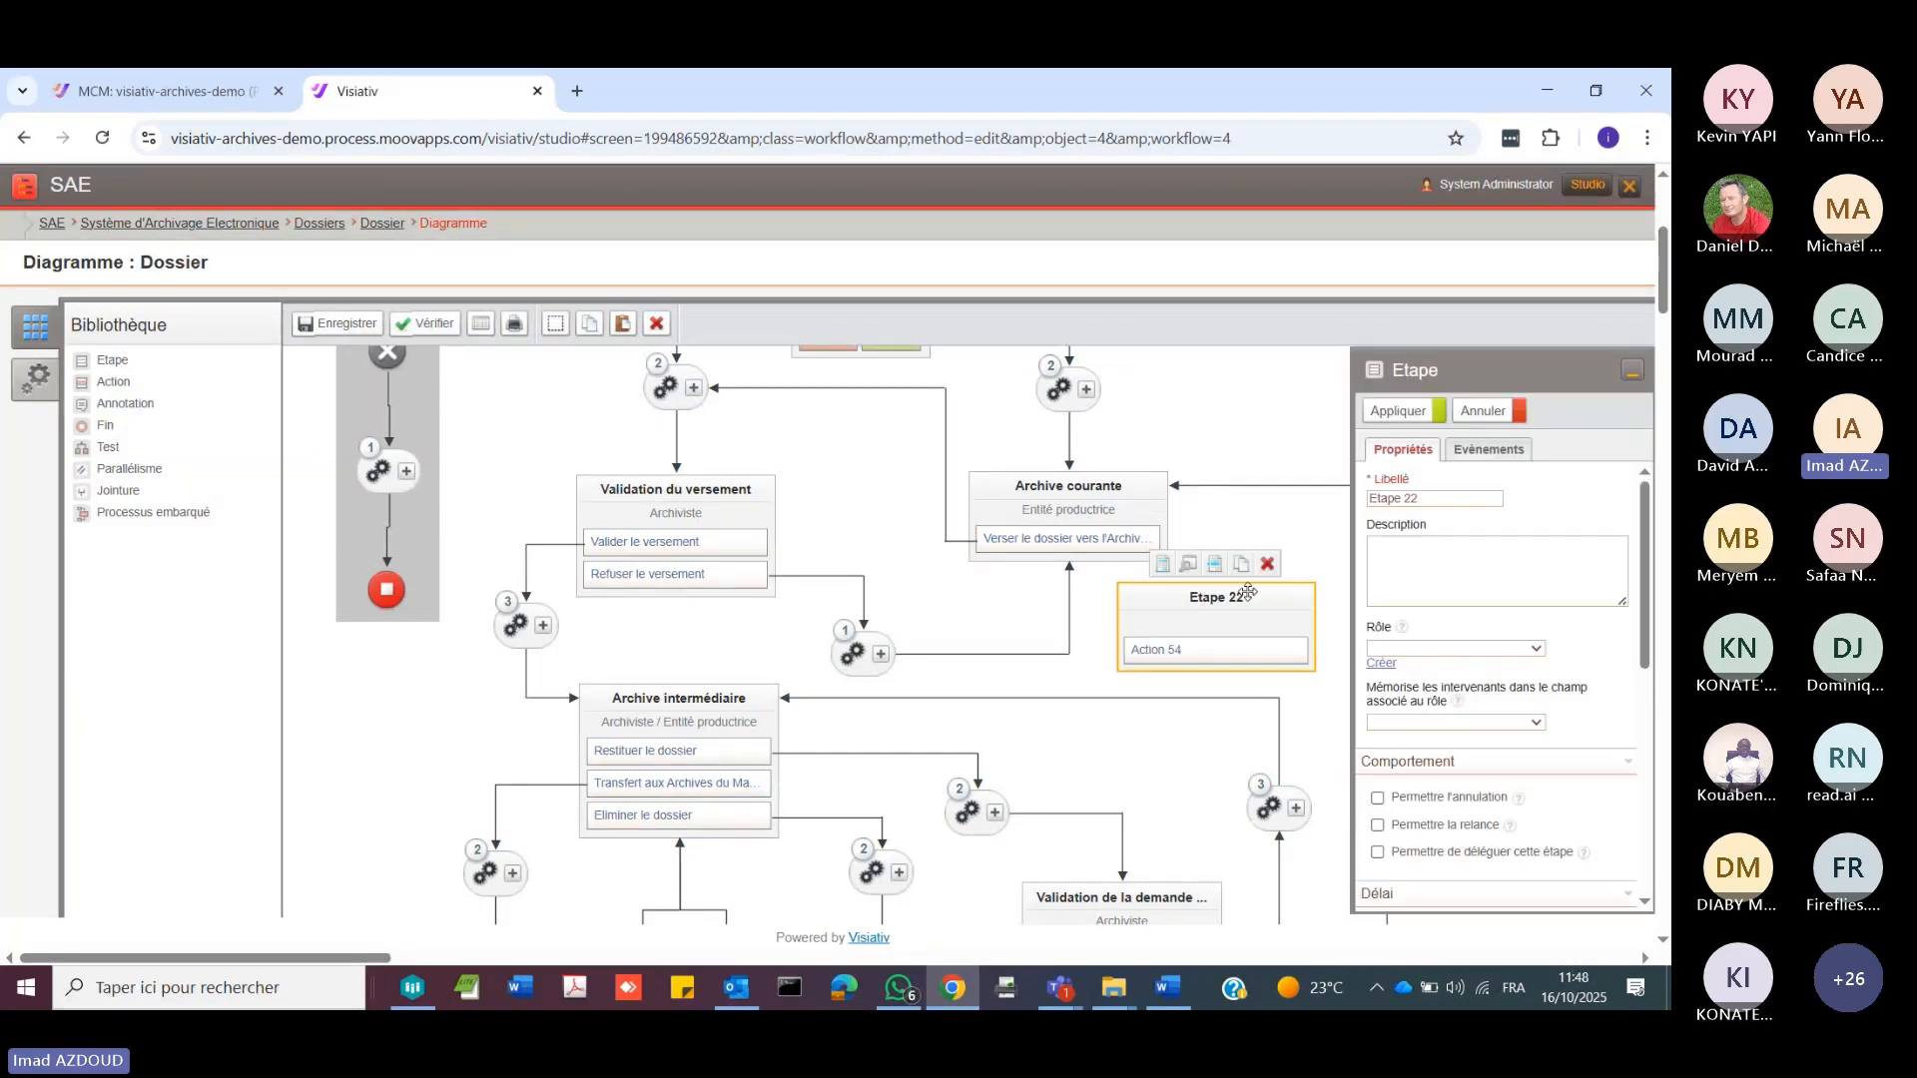
{"action": "left_click", "coordinate": [1268, 567]}
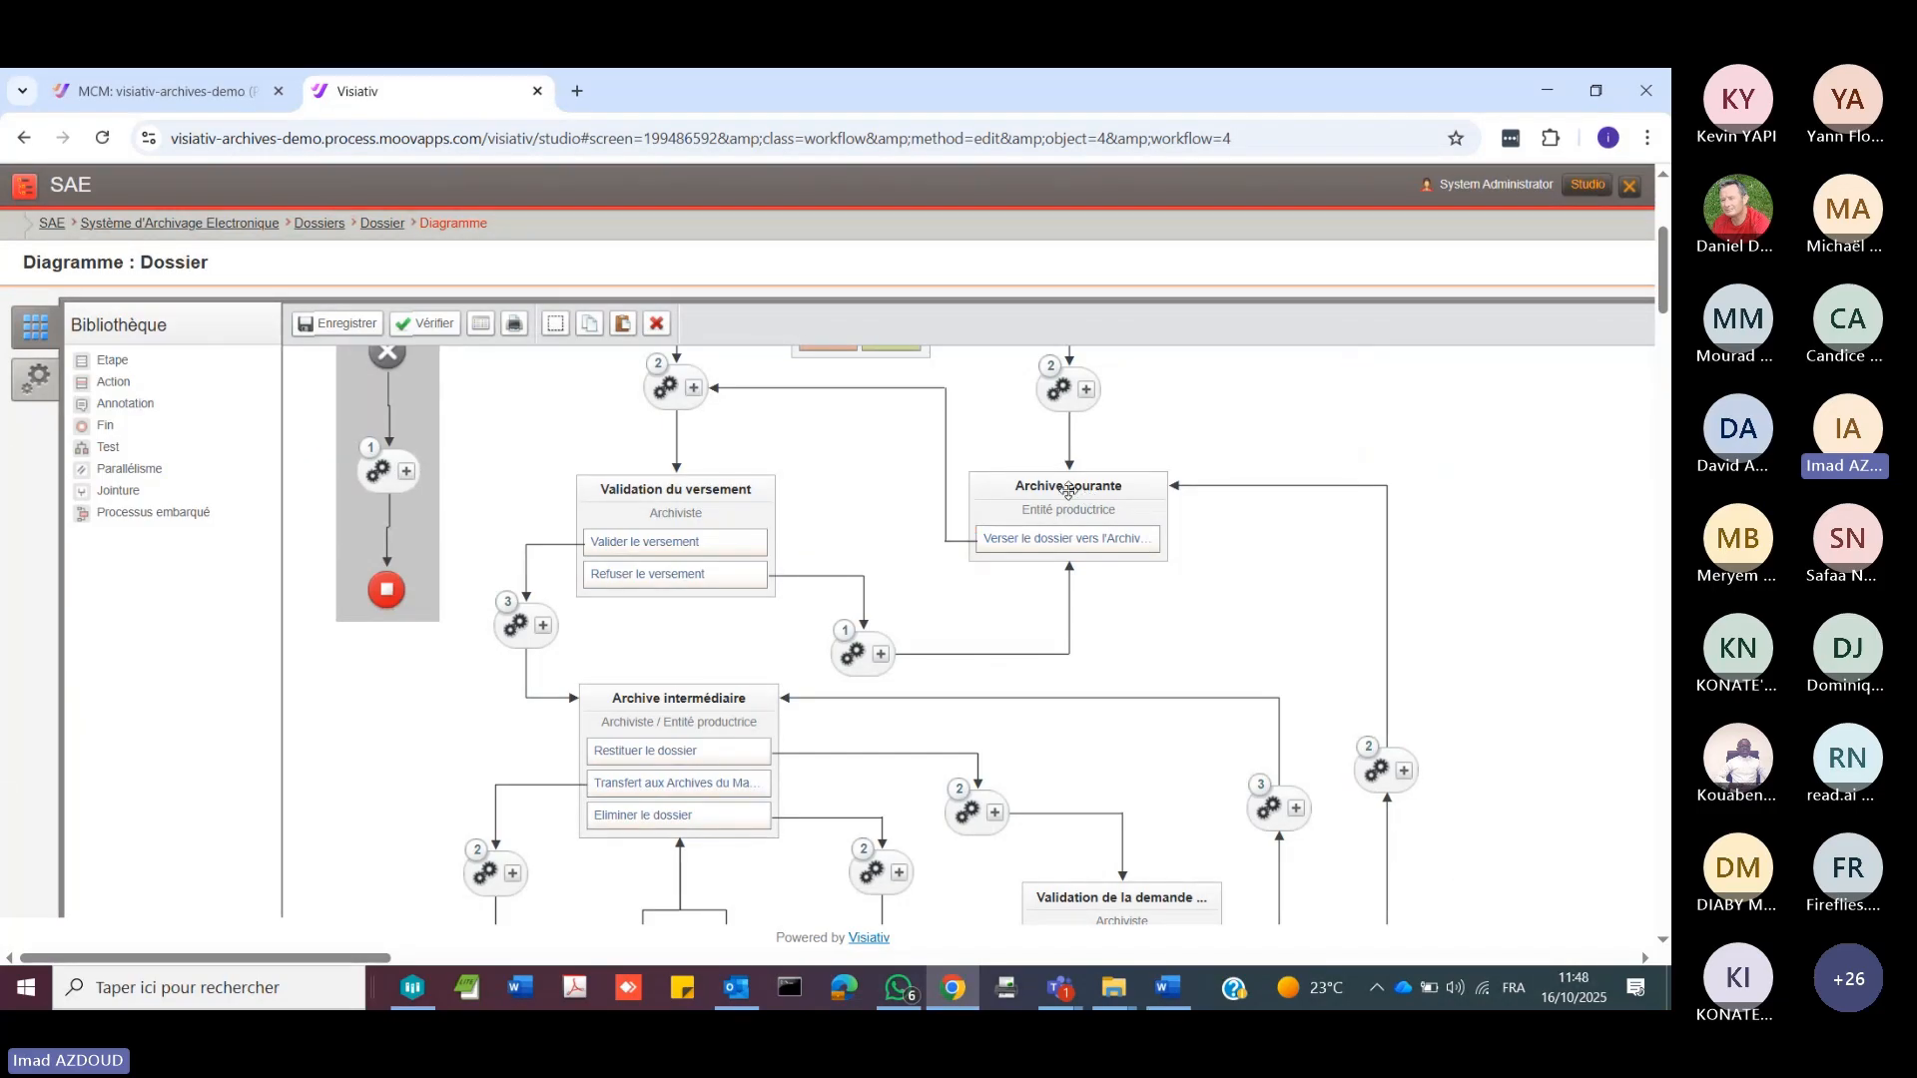
Step: Open the form of the Archive courante step for editing, ignoring the diagram modifications
{"action": "left_click", "coordinate": [1074, 489]}
{"action": "left_click", "coordinate": [1067, 457]}
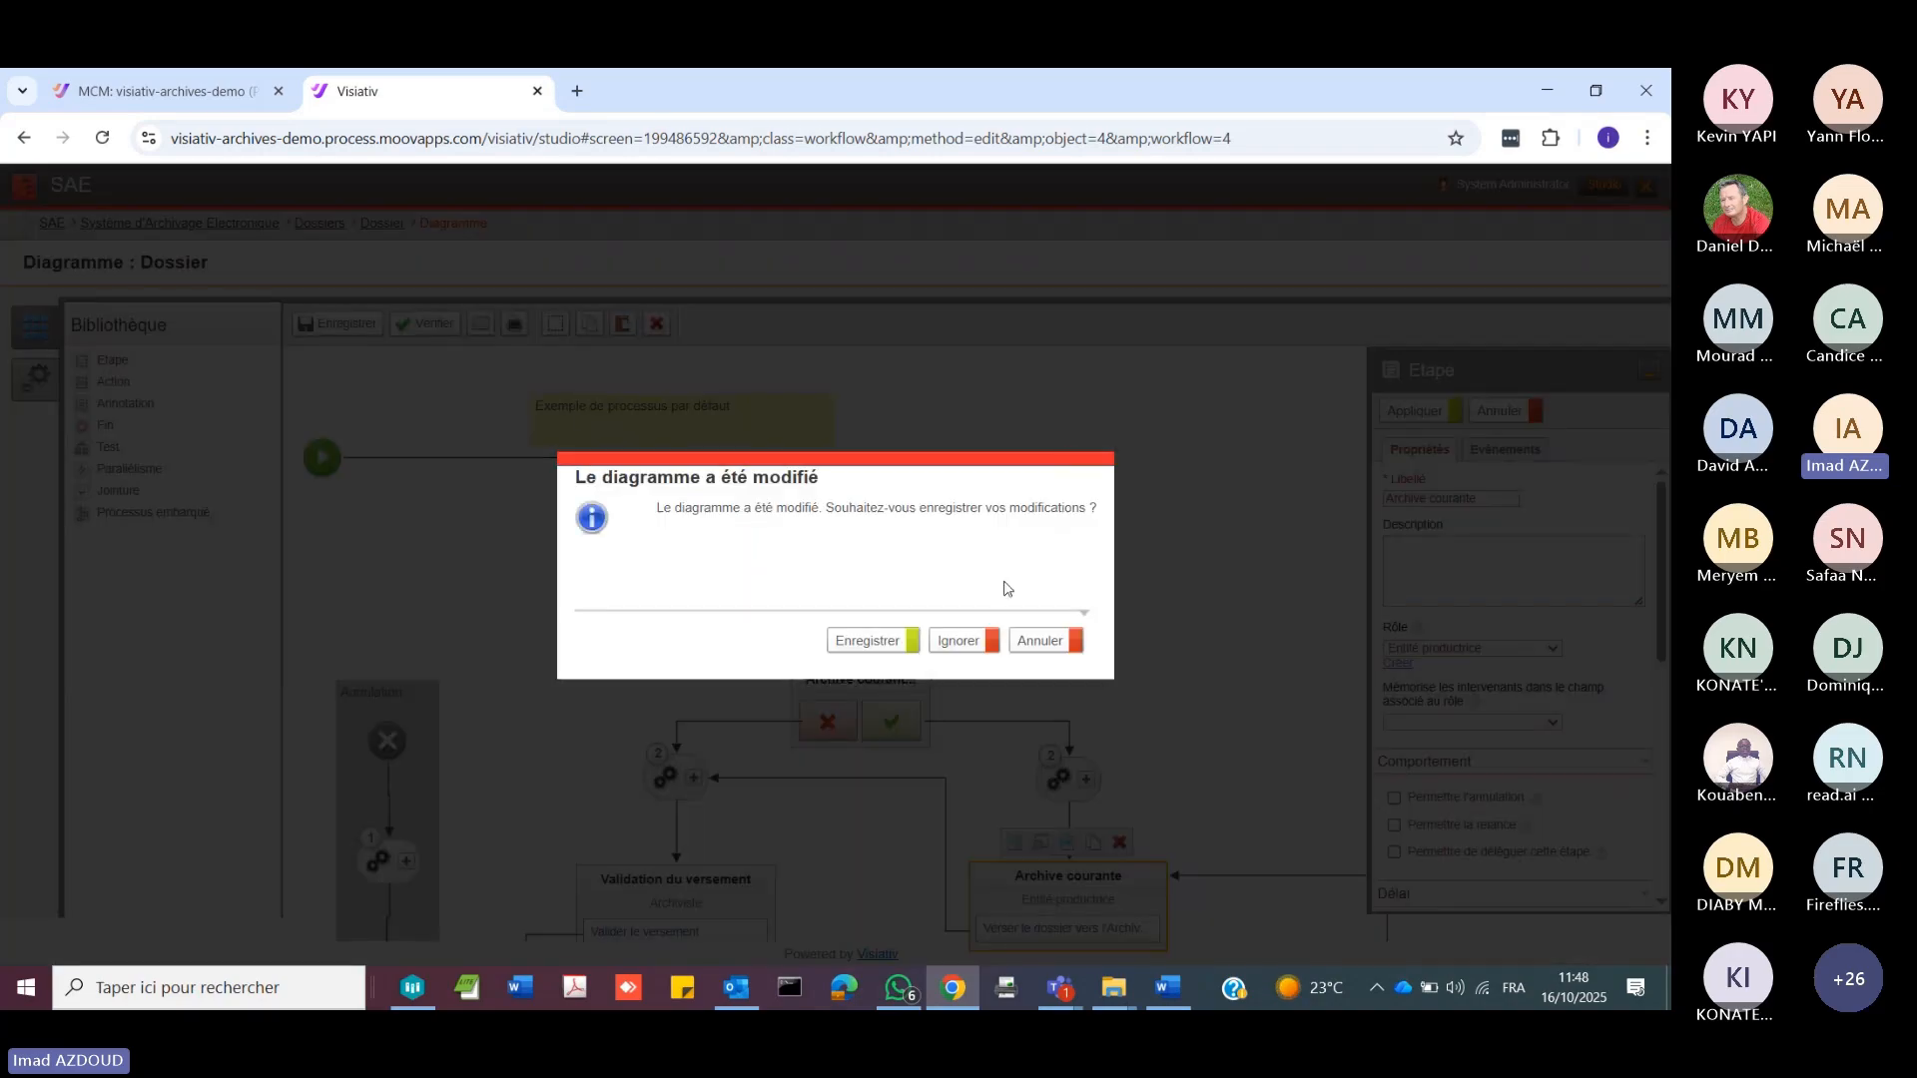
{"action": "left_click", "coordinate": [979, 639]}
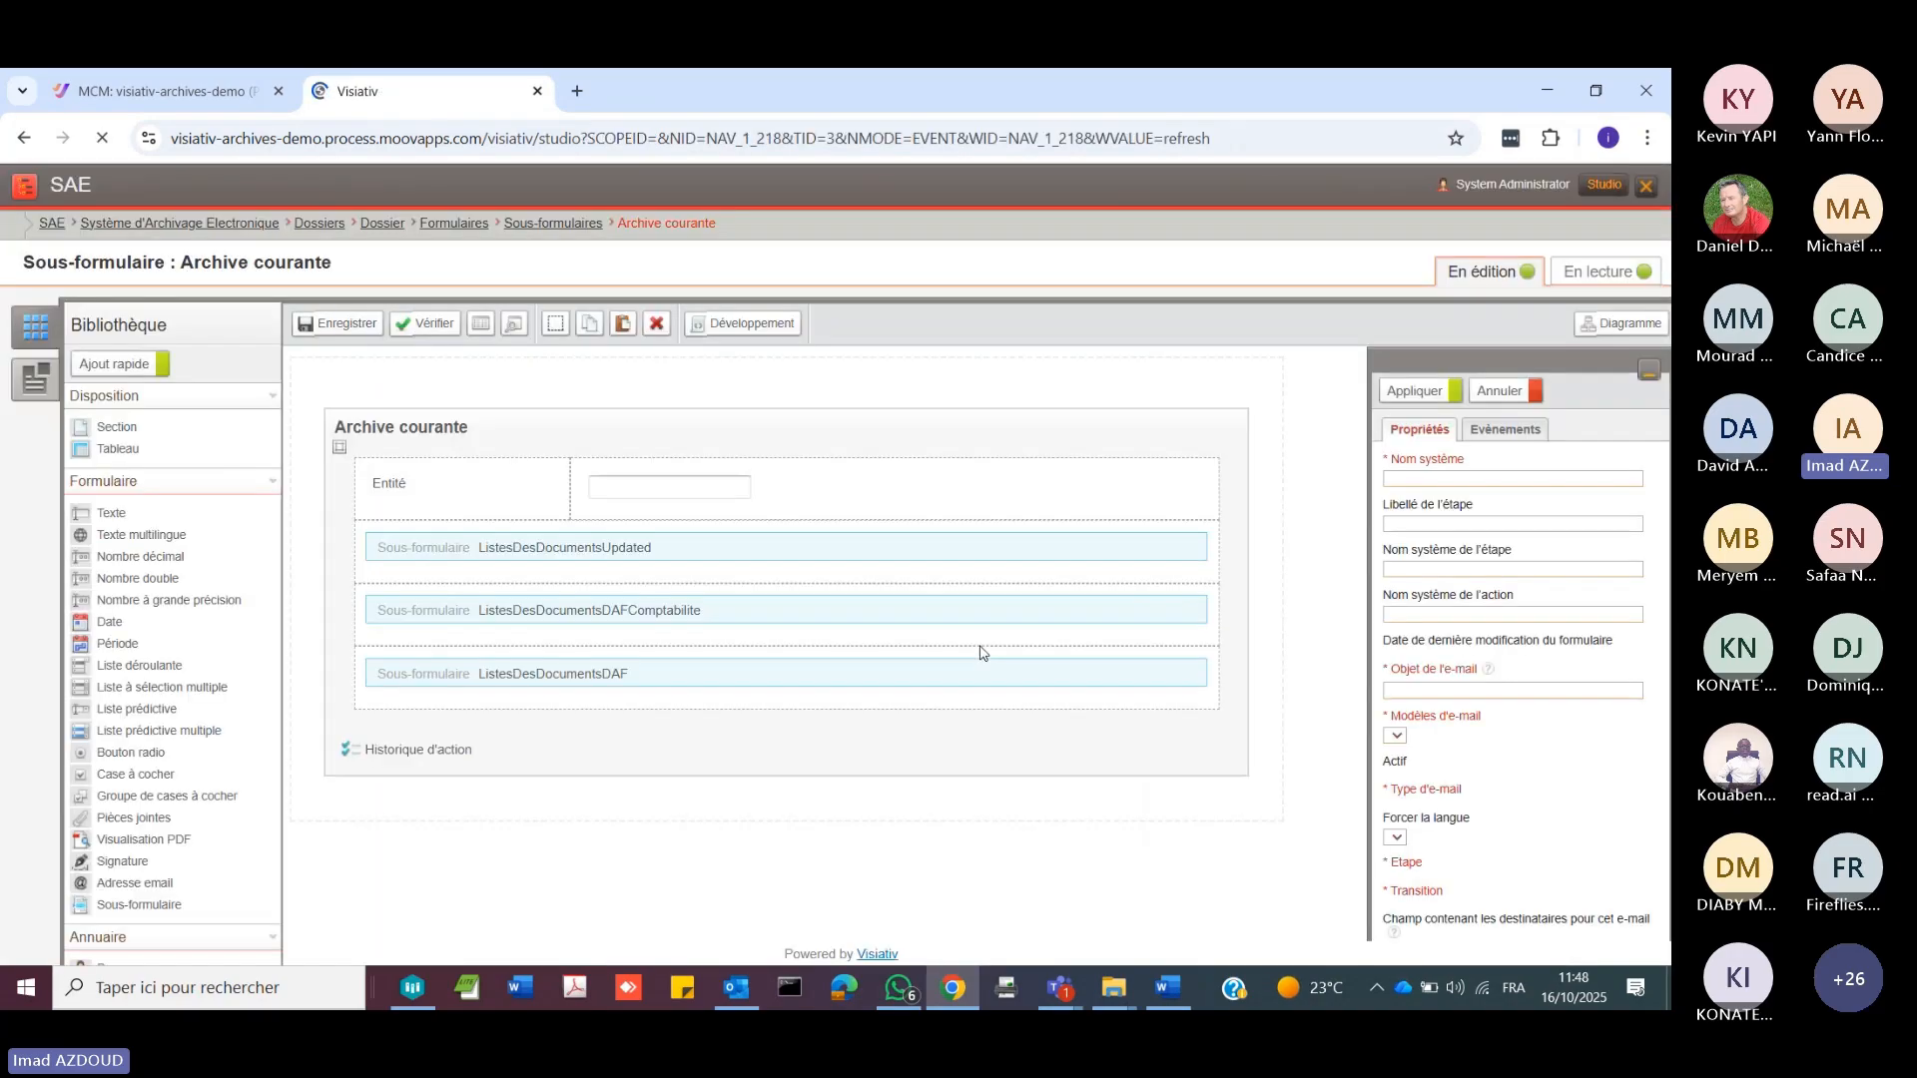
Step: Add a row with 2 cells below the Entité row in the Archive courante sub-form
{"action": "left_click_drag", "start_coordinate": [270, 483], "coordinate": [288, 436]}
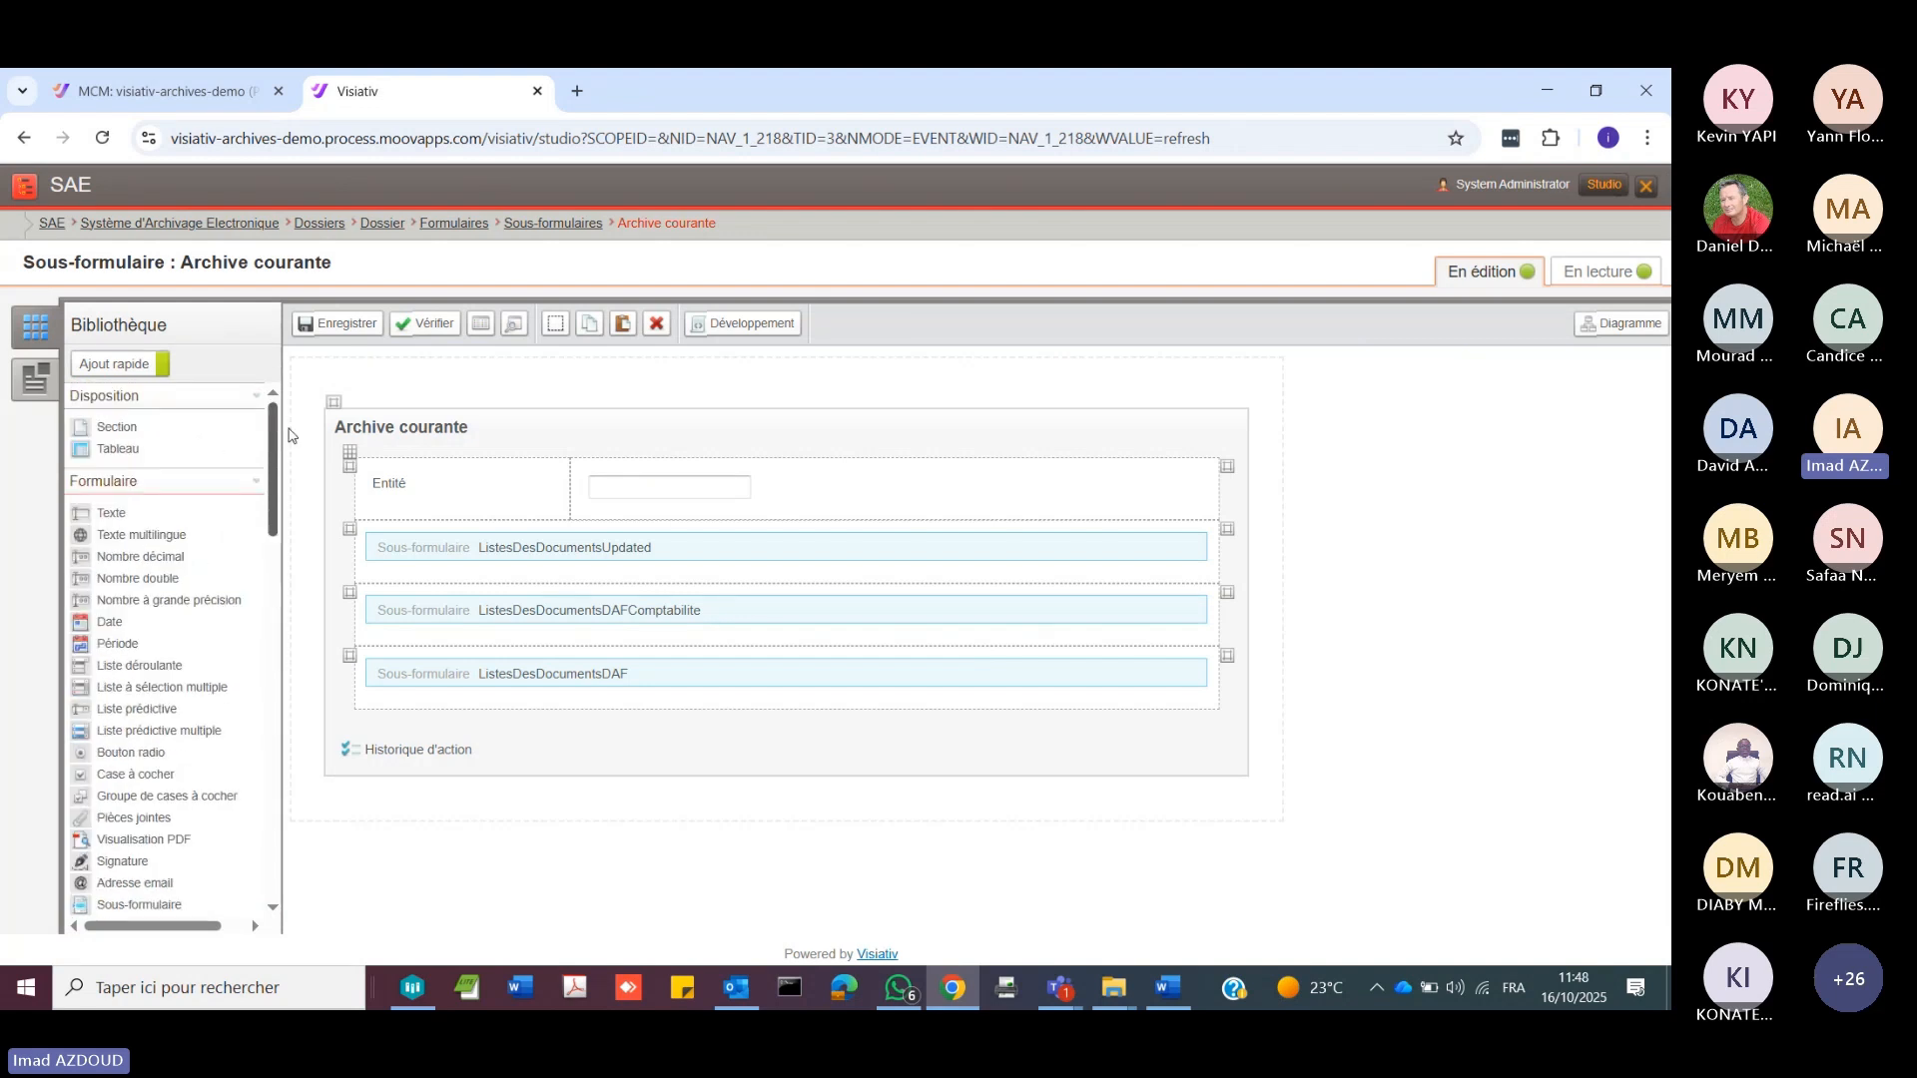
{"action": "left_click", "coordinate": [354, 471]}
{"action": "left_click", "coordinate": [400, 441]}
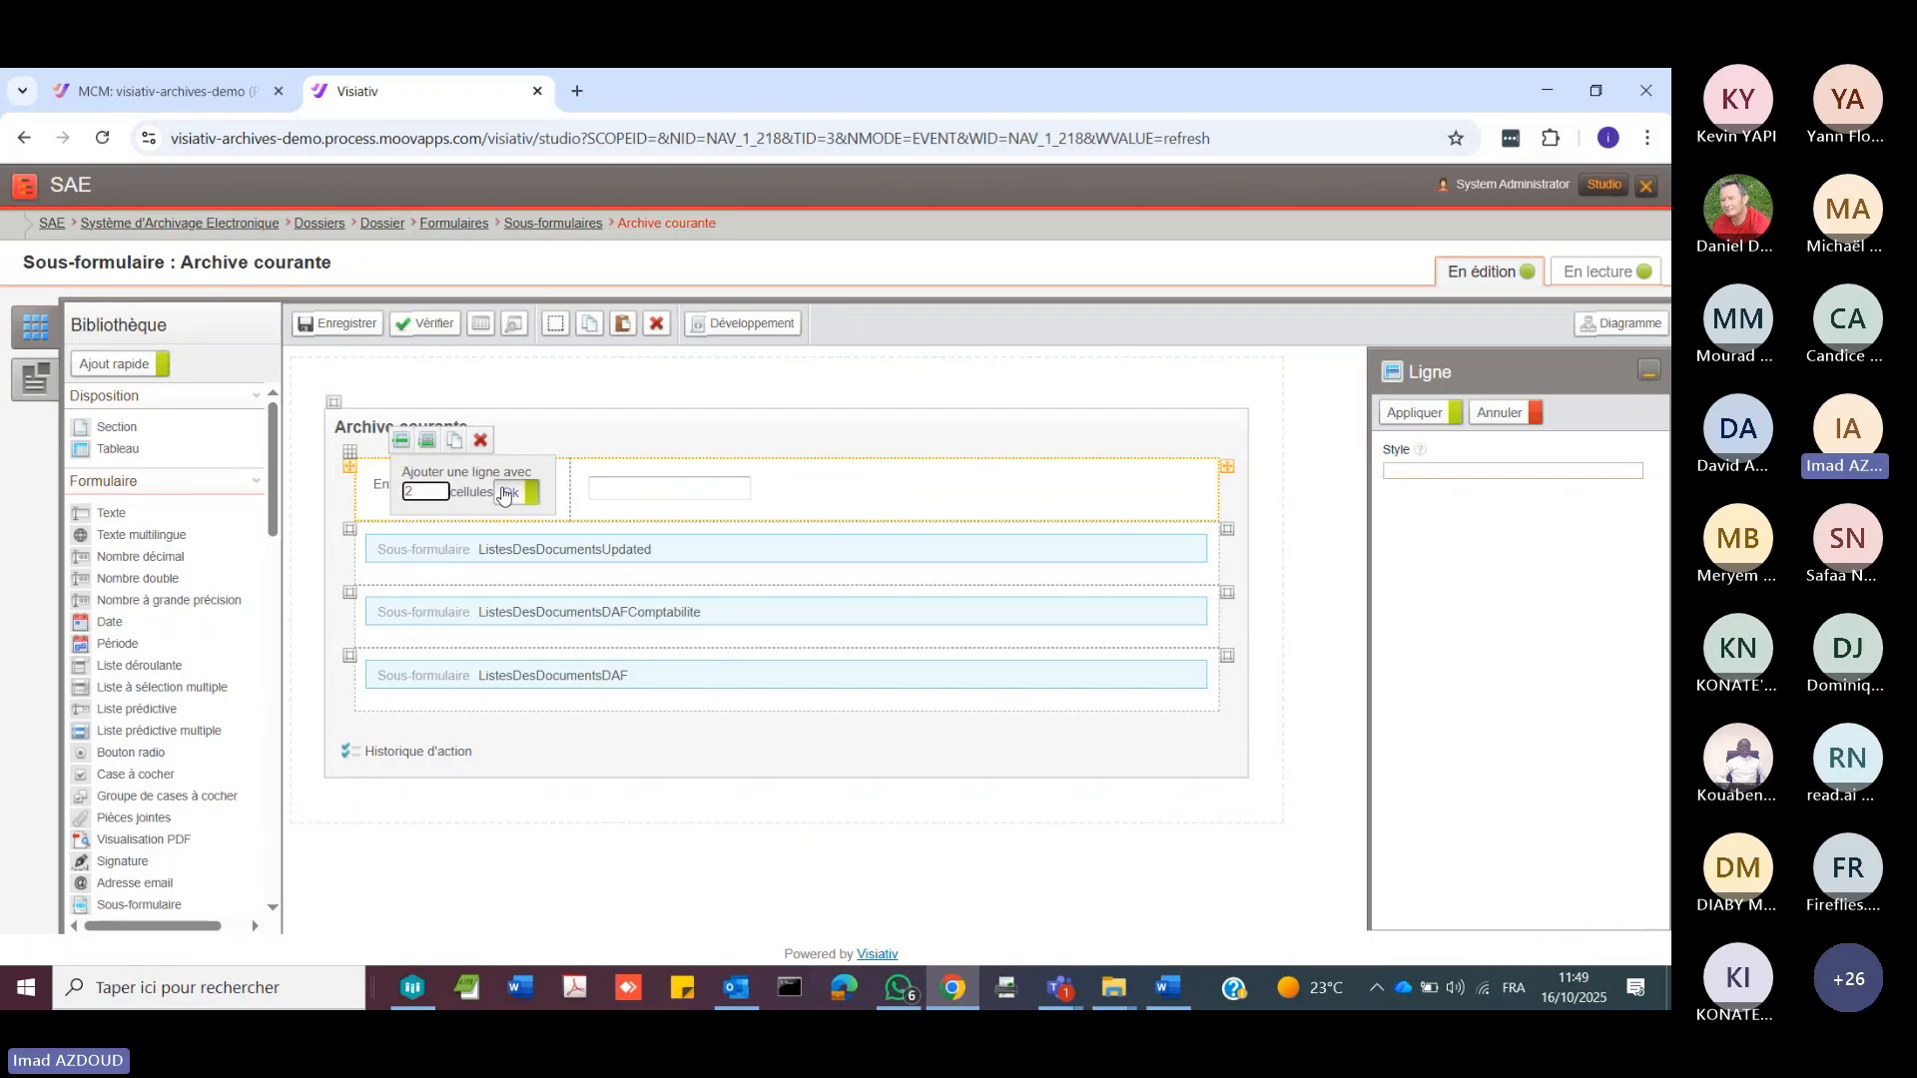
{"action": "left_click", "coordinate": [507, 493]}
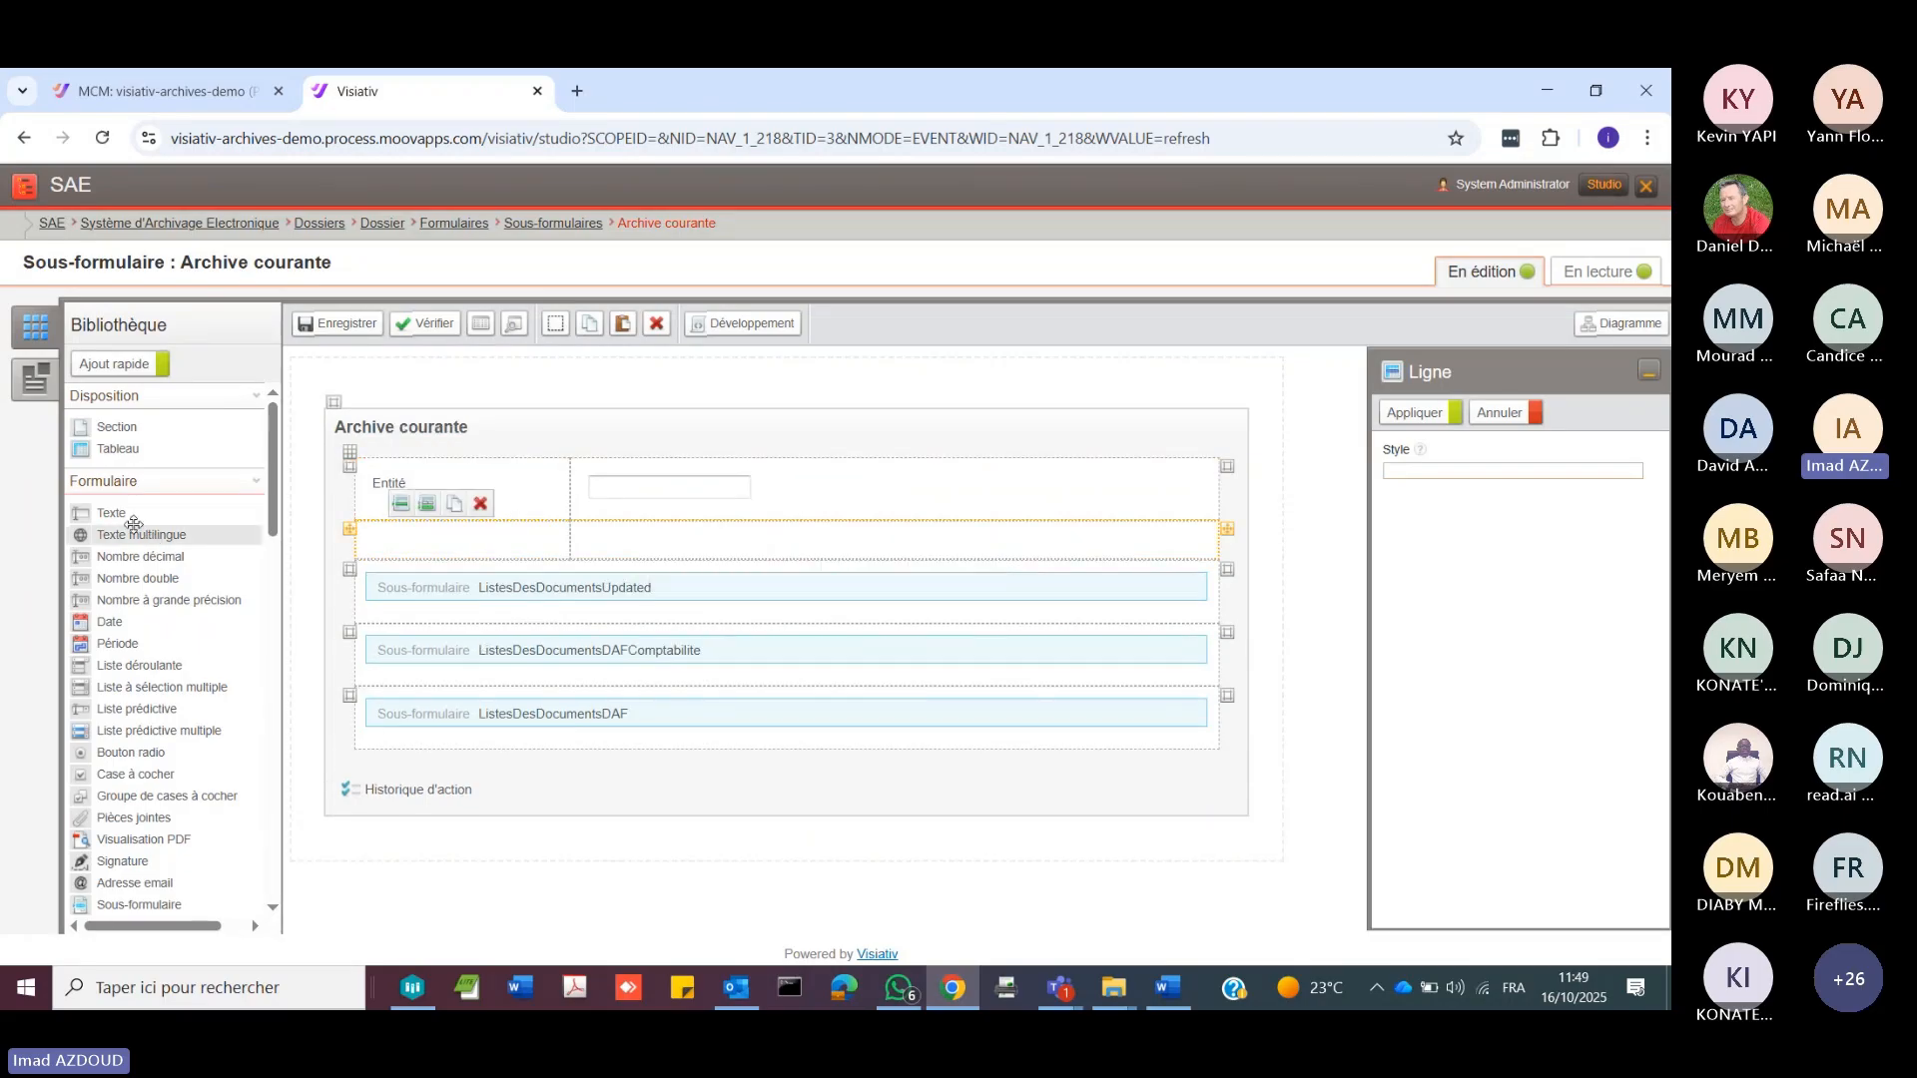
Step: Try out a text field in the new row below Entité, and delete both the field and the row again
{"action": "left_click_drag", "start_coordinate": [133, 524], "coordinate": [619, 551]}
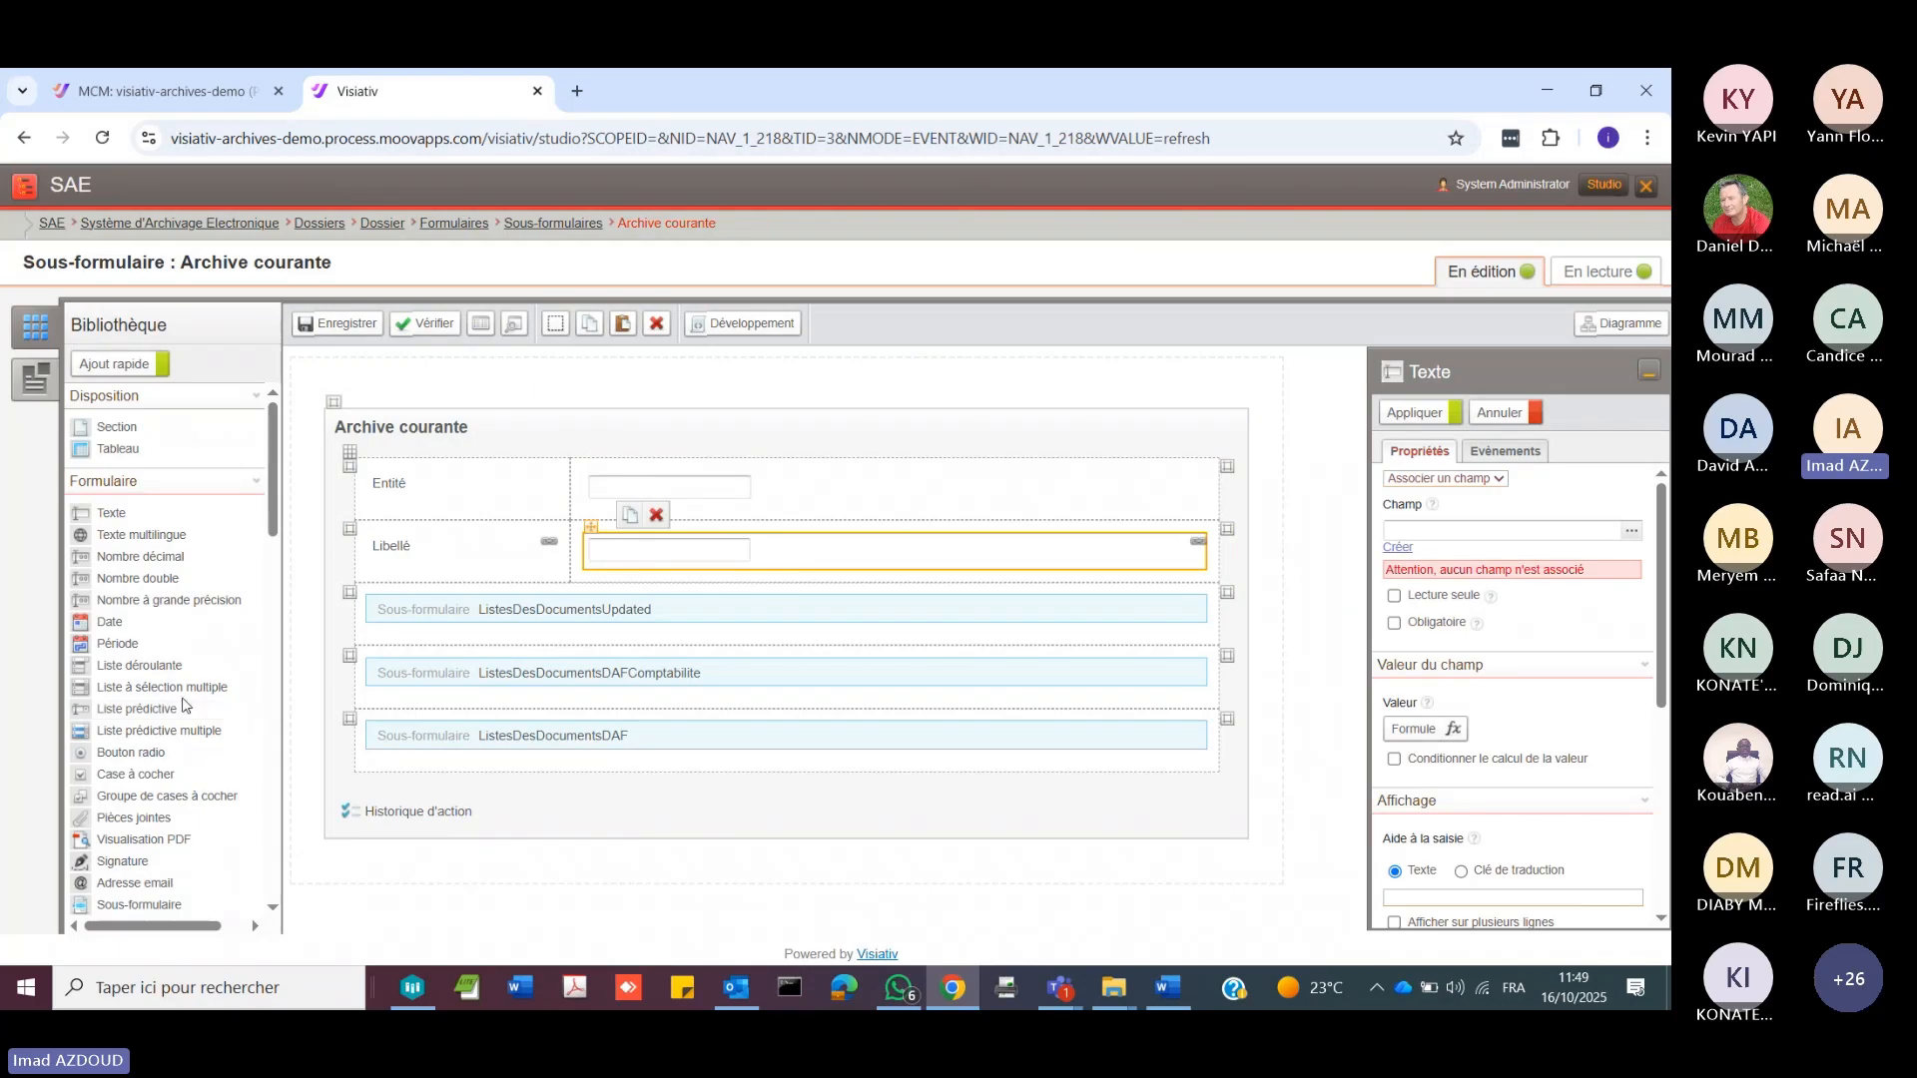
{"action": "scroll", "coordinate": [170, 664], "scroll_direction": "down", "scroll_amount": 3}
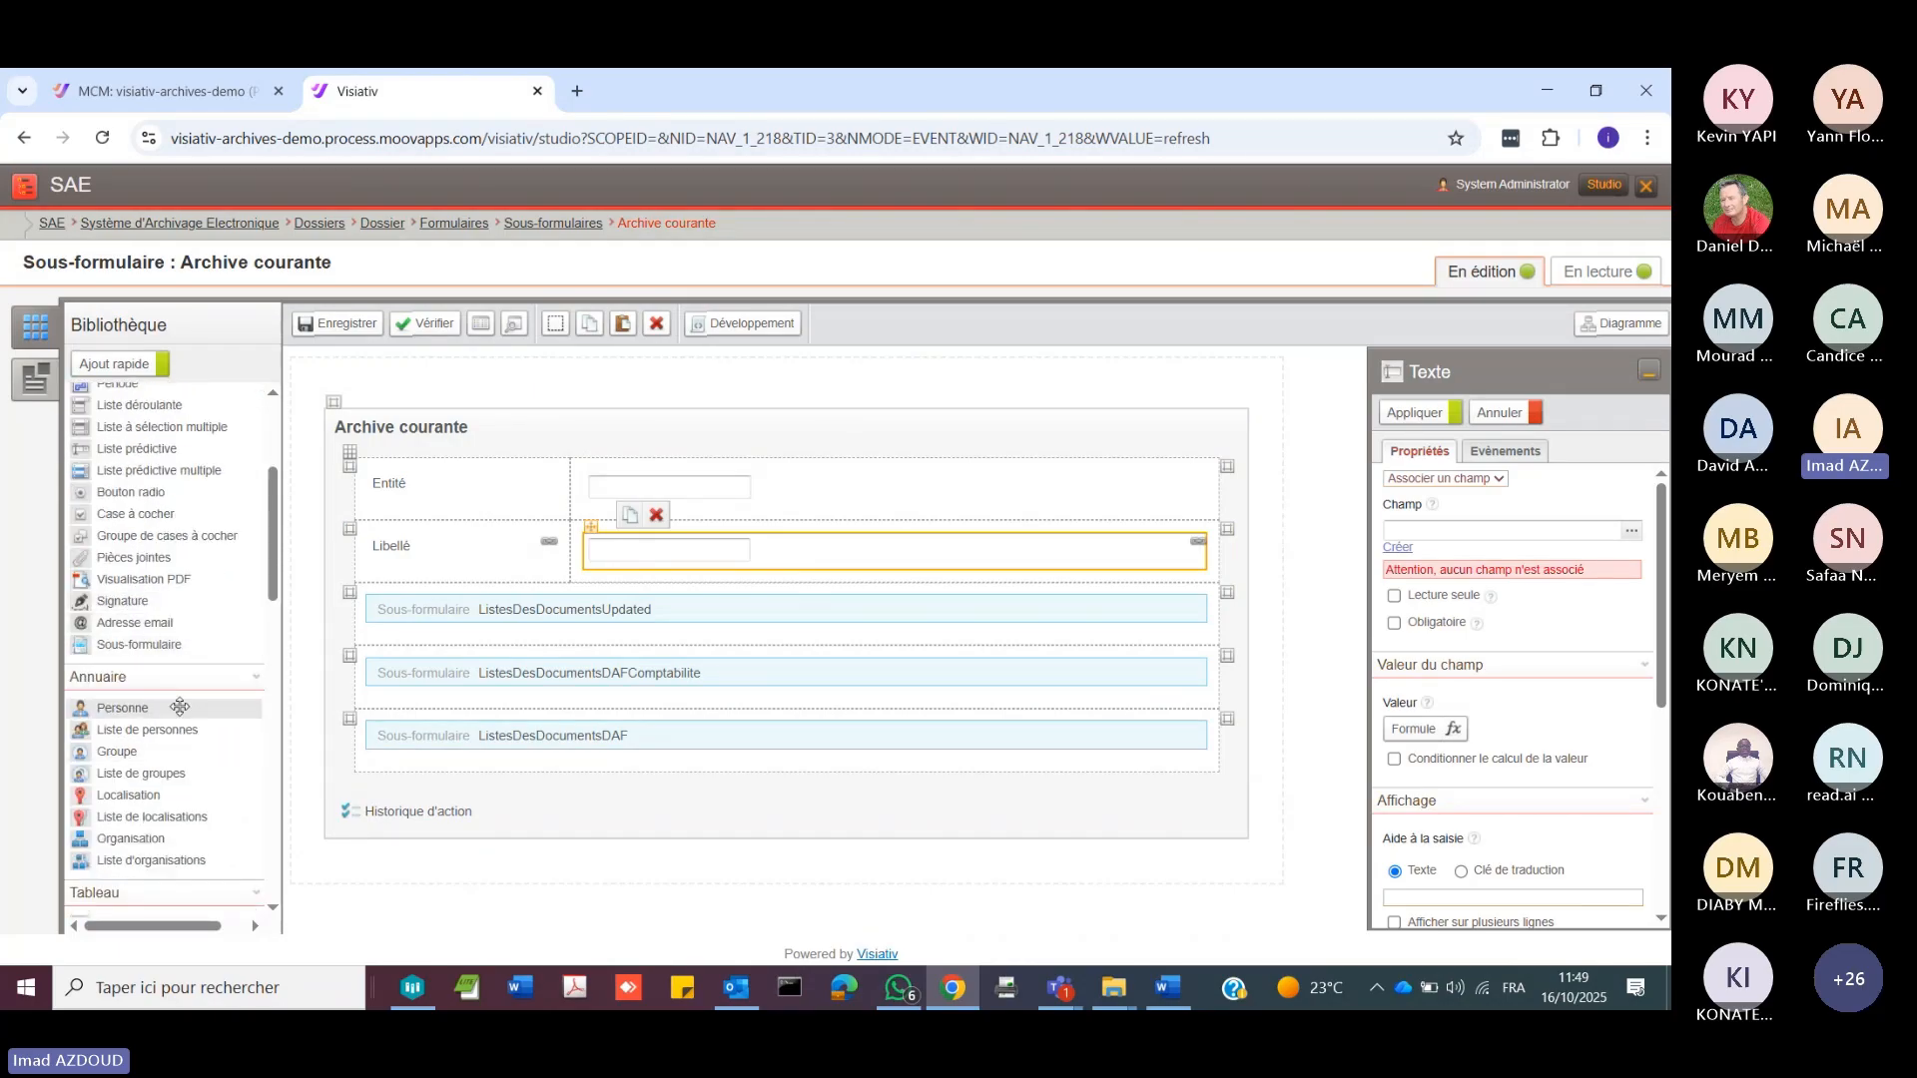
{"action": "scroll", "coordinate": [167, 855], "scroll_direction": "down", "scroll_amount": 8}
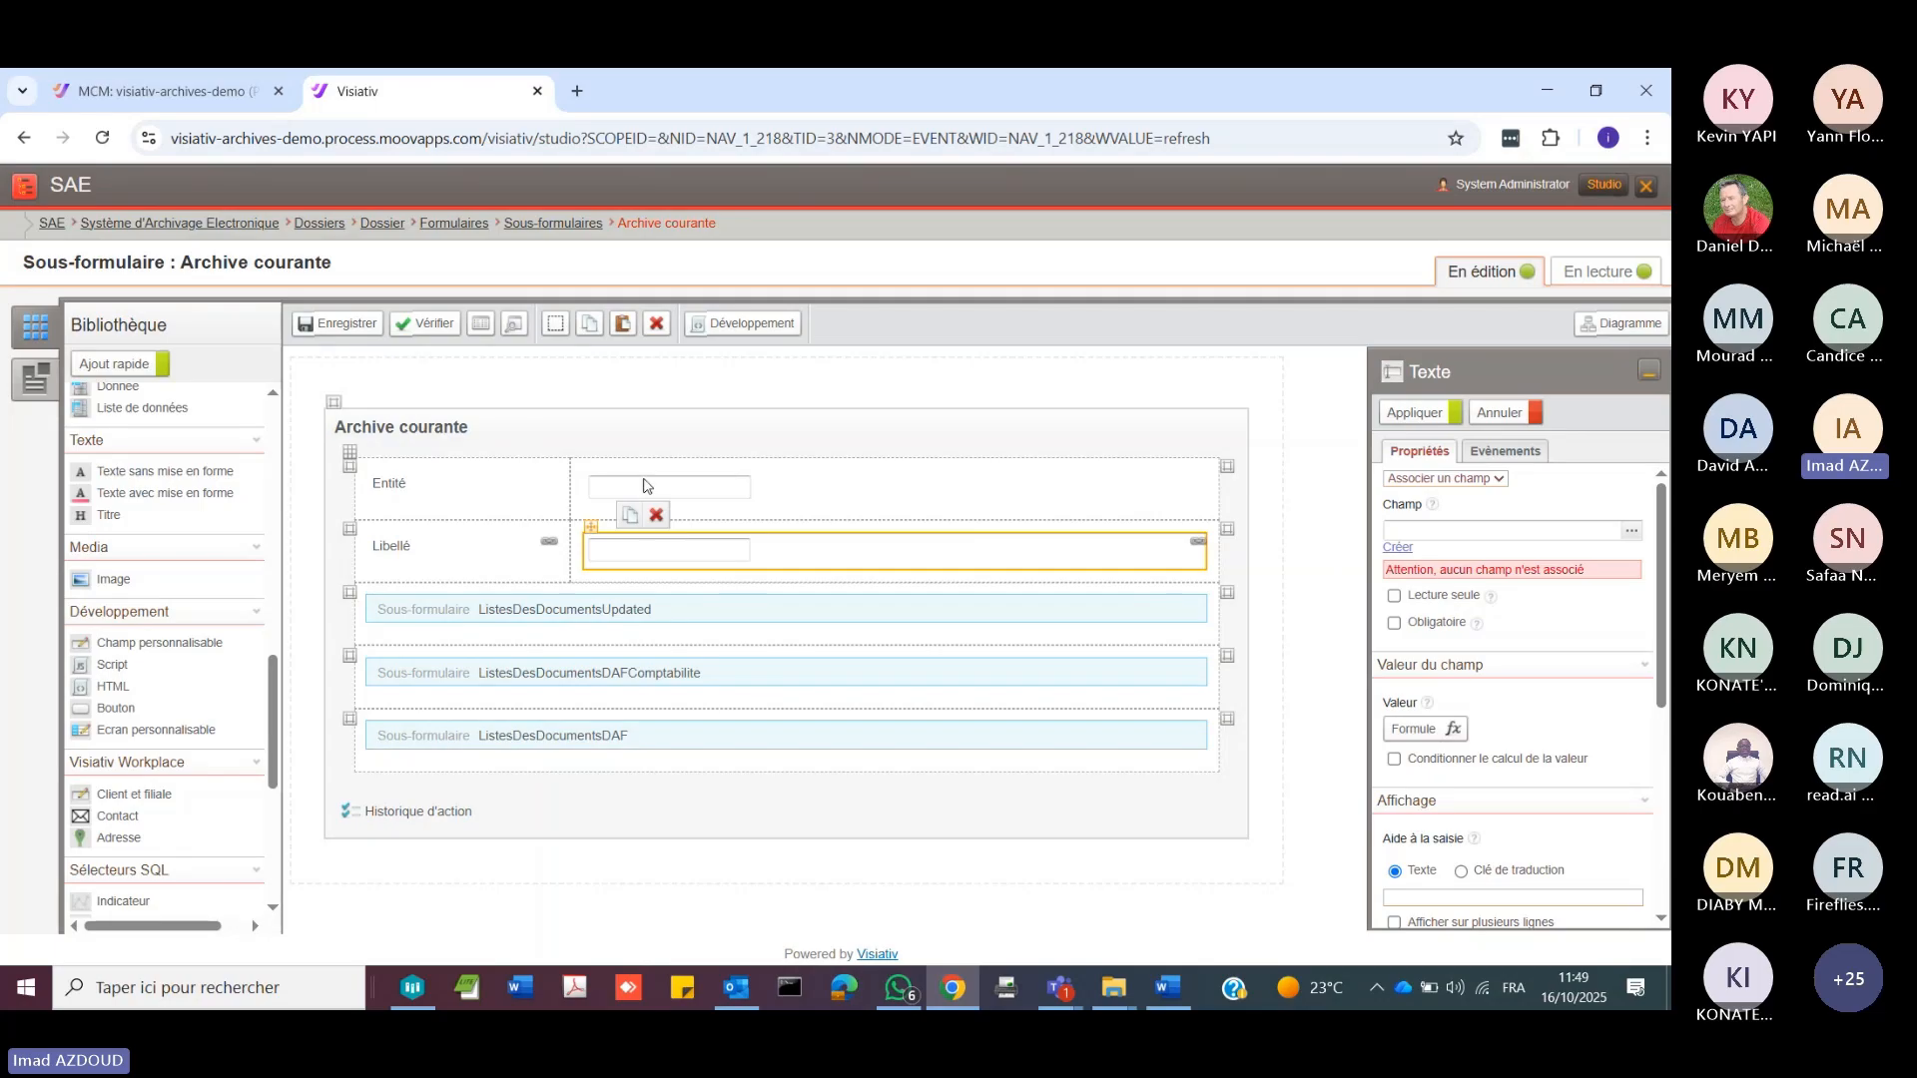
{"action": "left_click", "coordinate": [657, 516]}
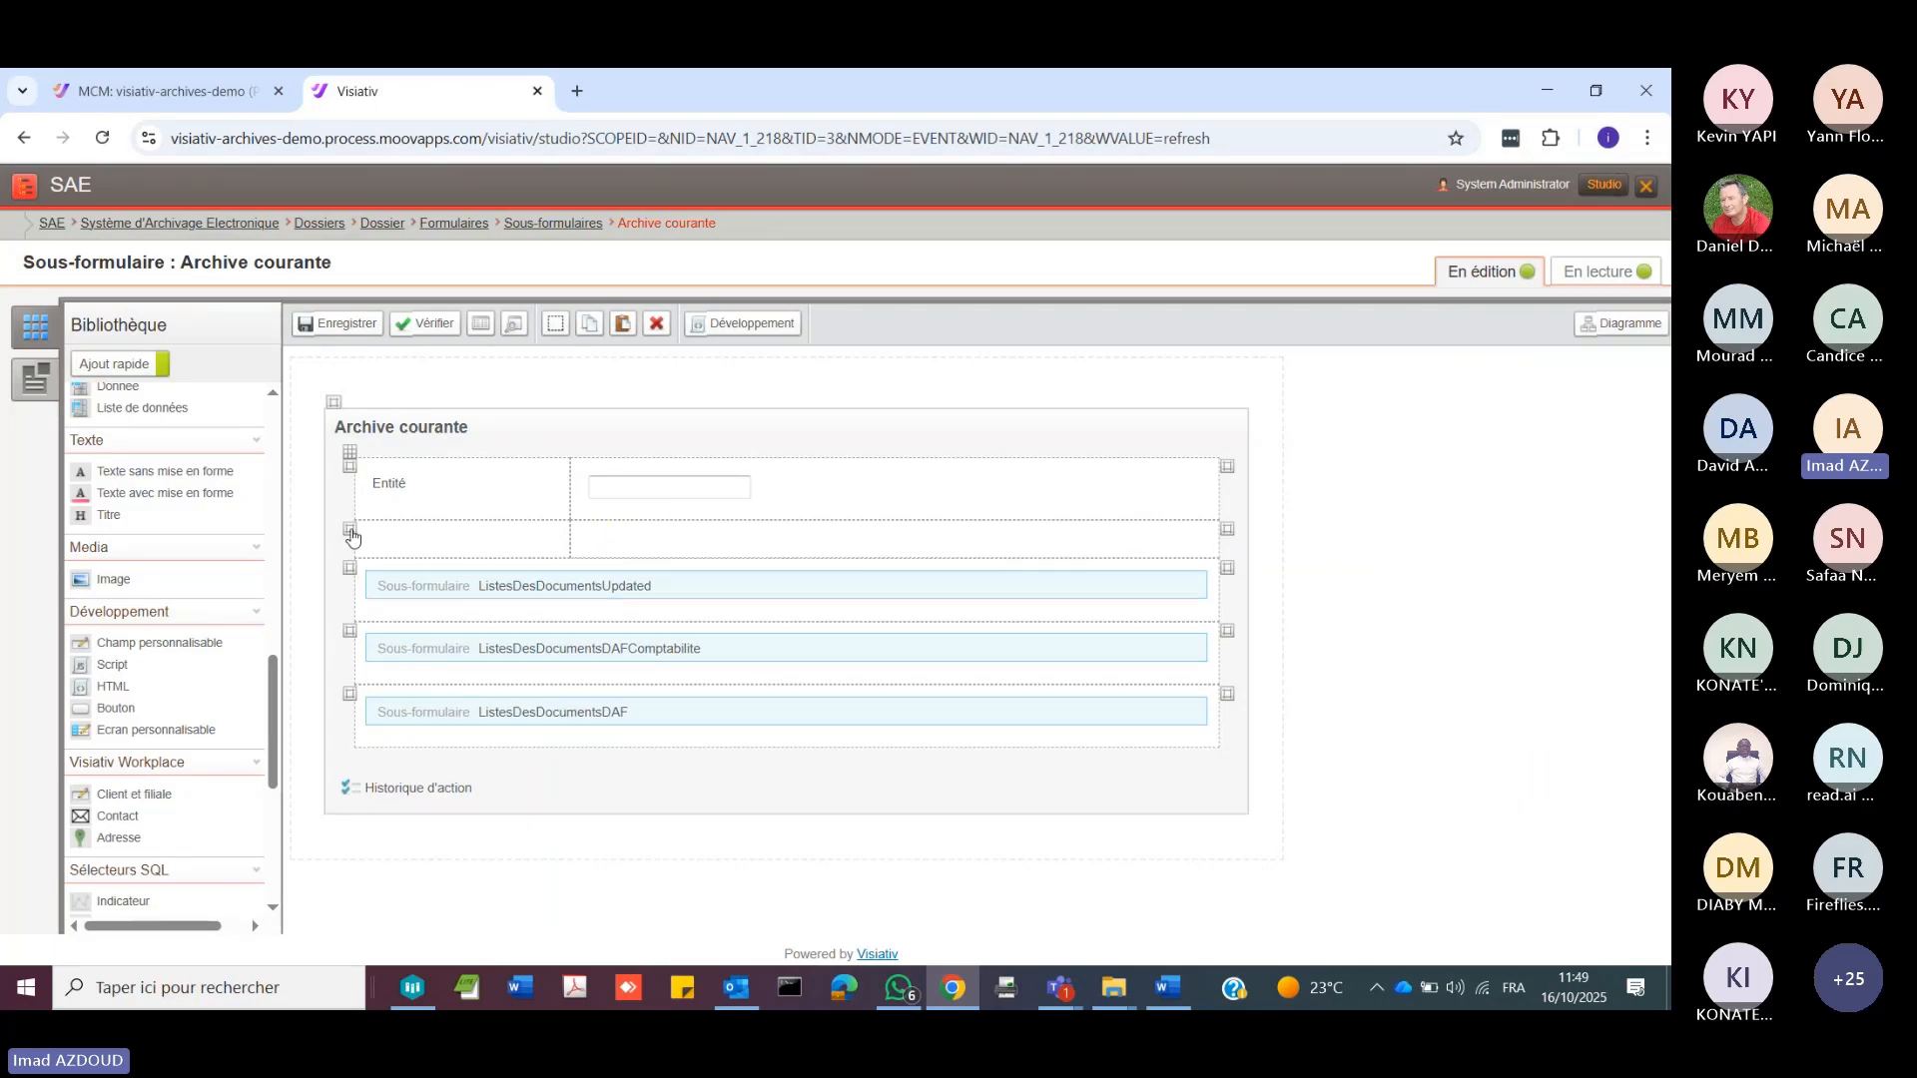
{"action": "left_click", "coordinate": [352, 535]}
{"action": "left_click", "coordinate": [481, 504]}
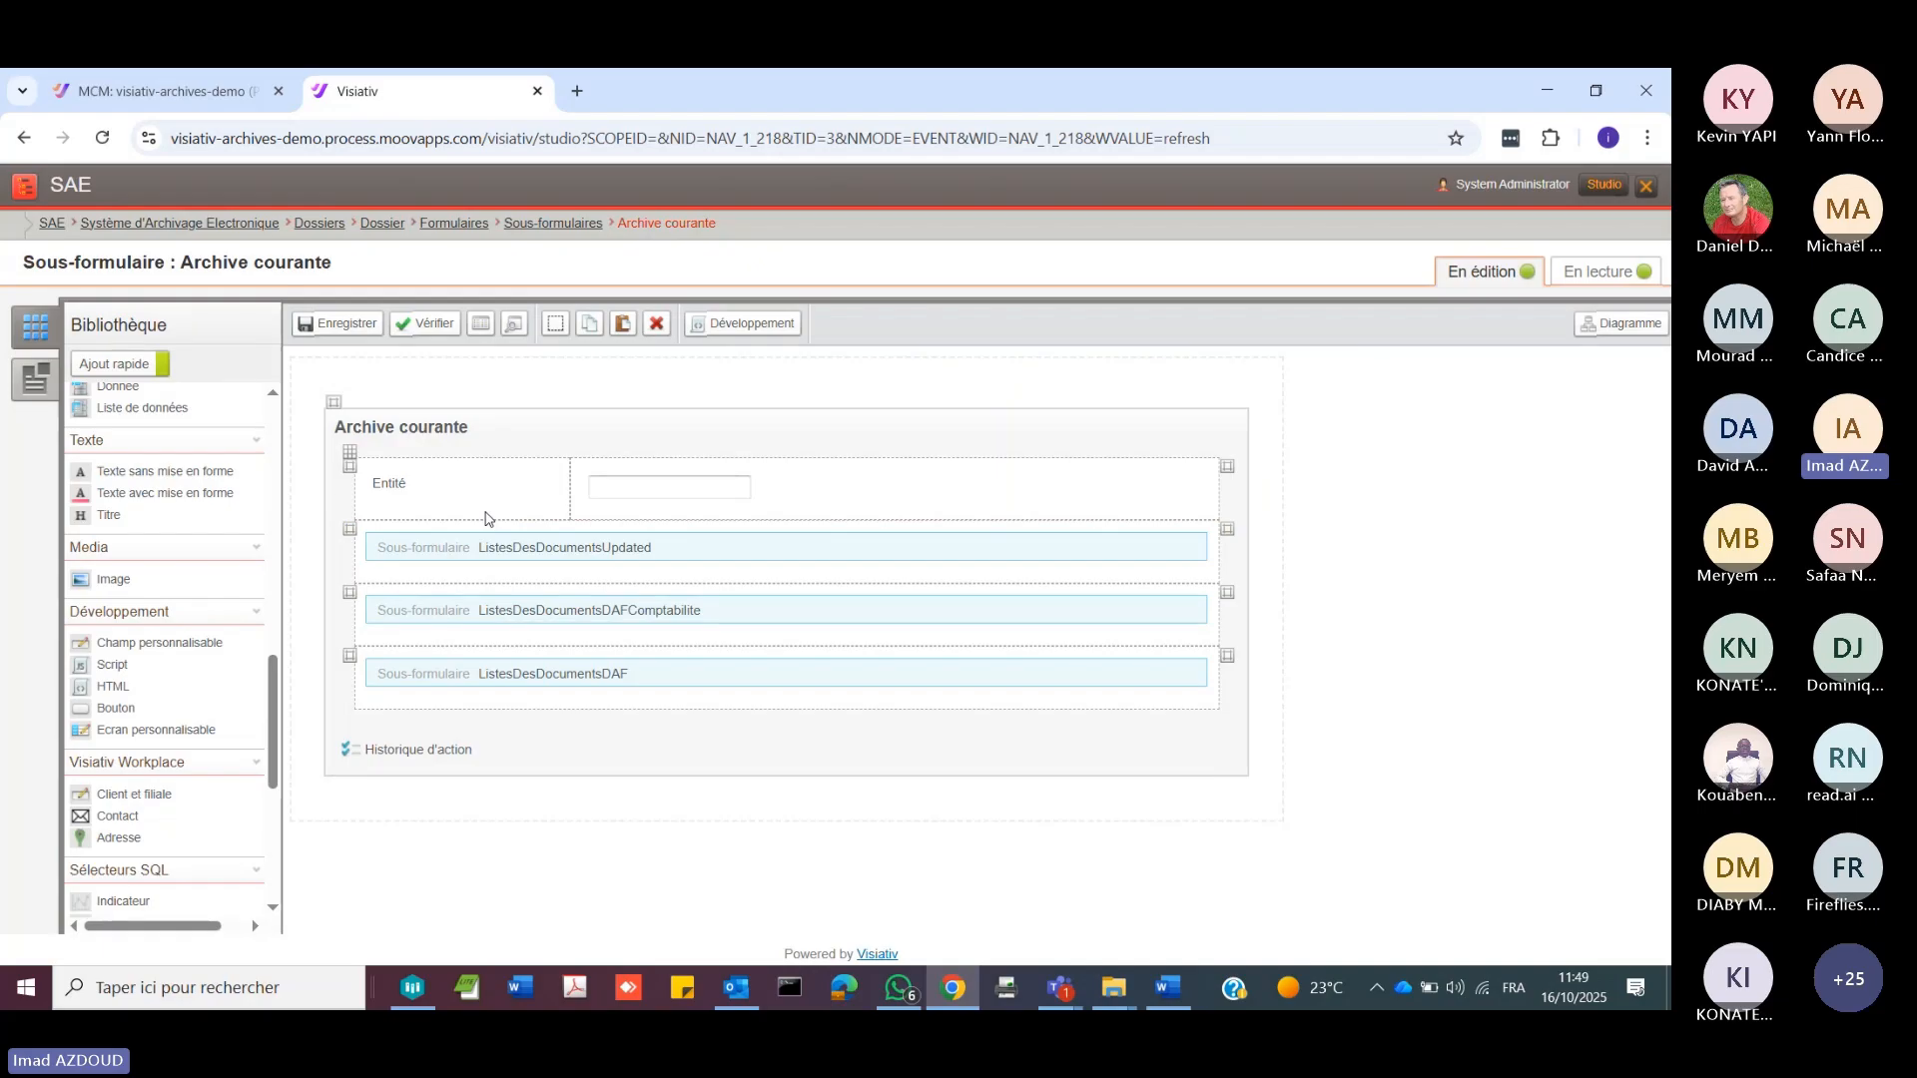
Step: Return to the Système d'Archivage Electronique process group, ignoring the form modifications, and close Studio
{"action": "left_click", "coordinate": [230, 224]}
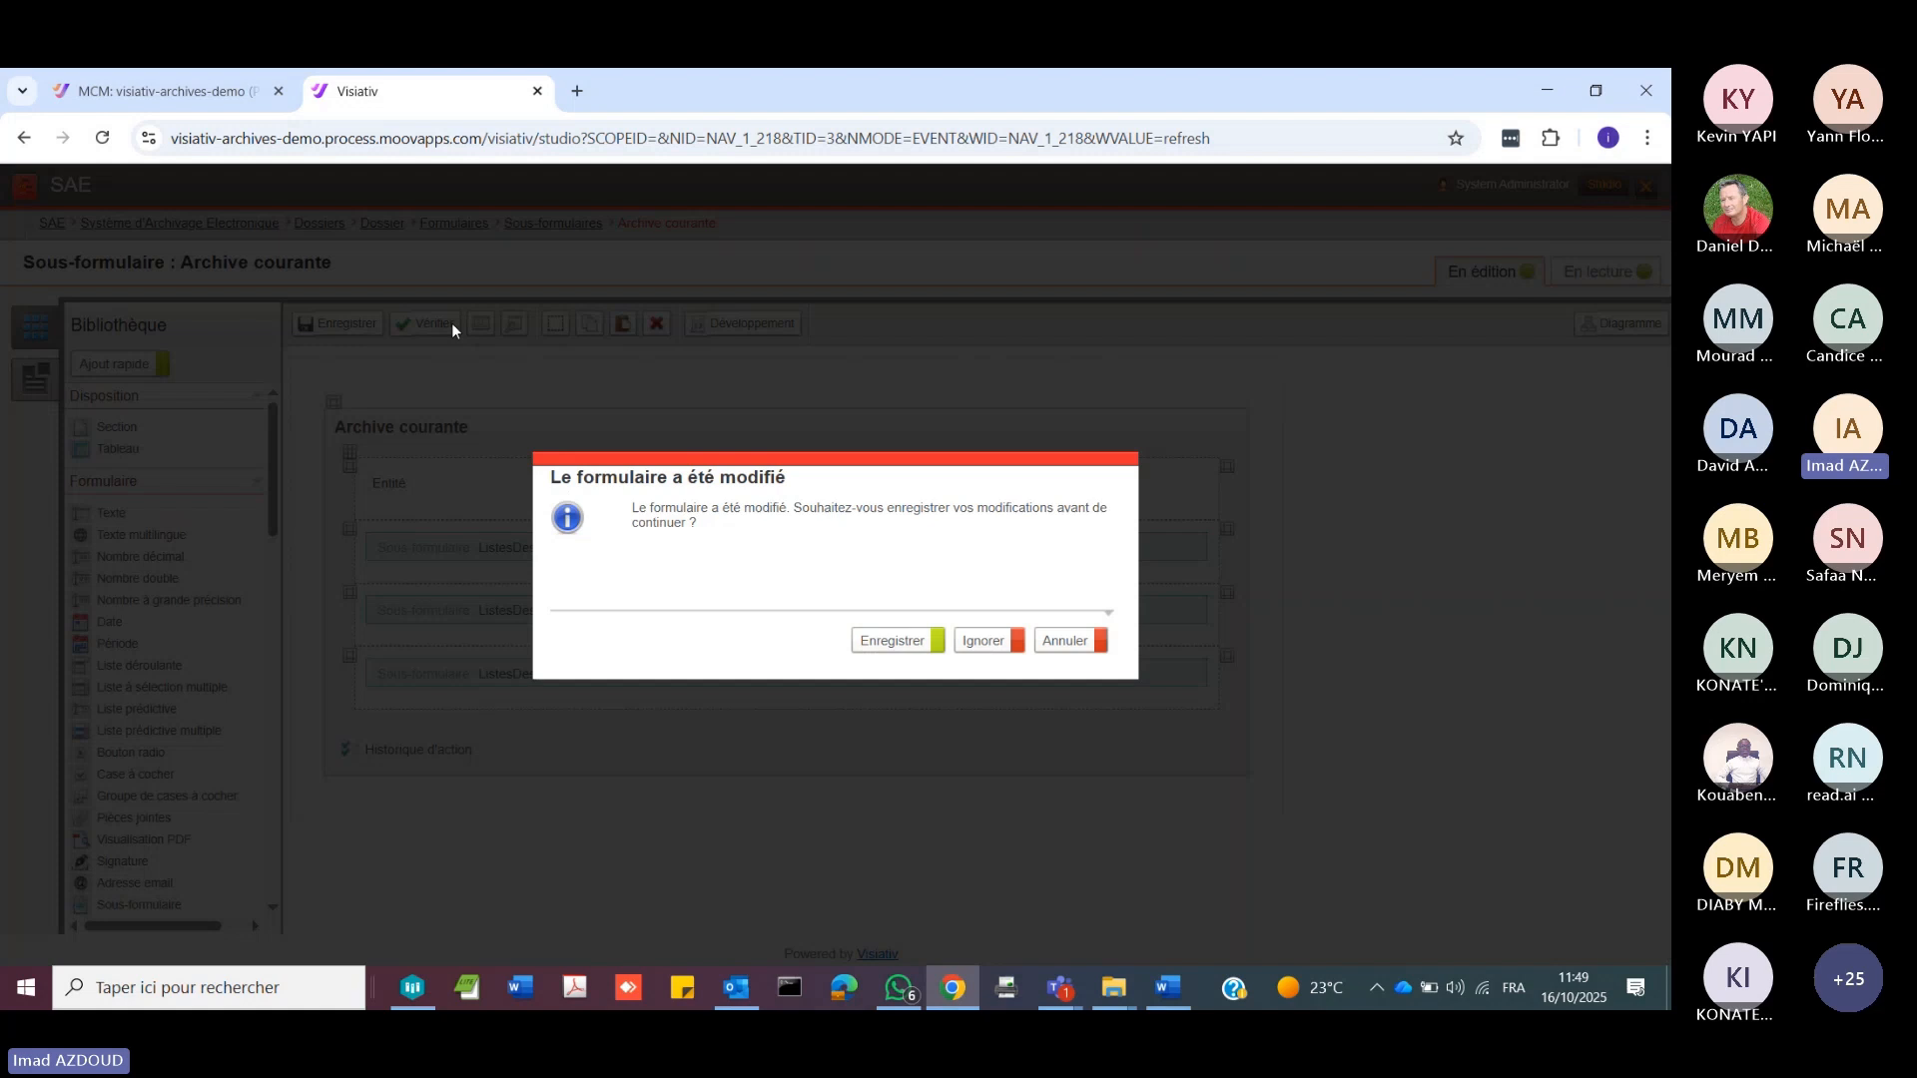
{"action": "left_click", "coordinate": [983, 640]}
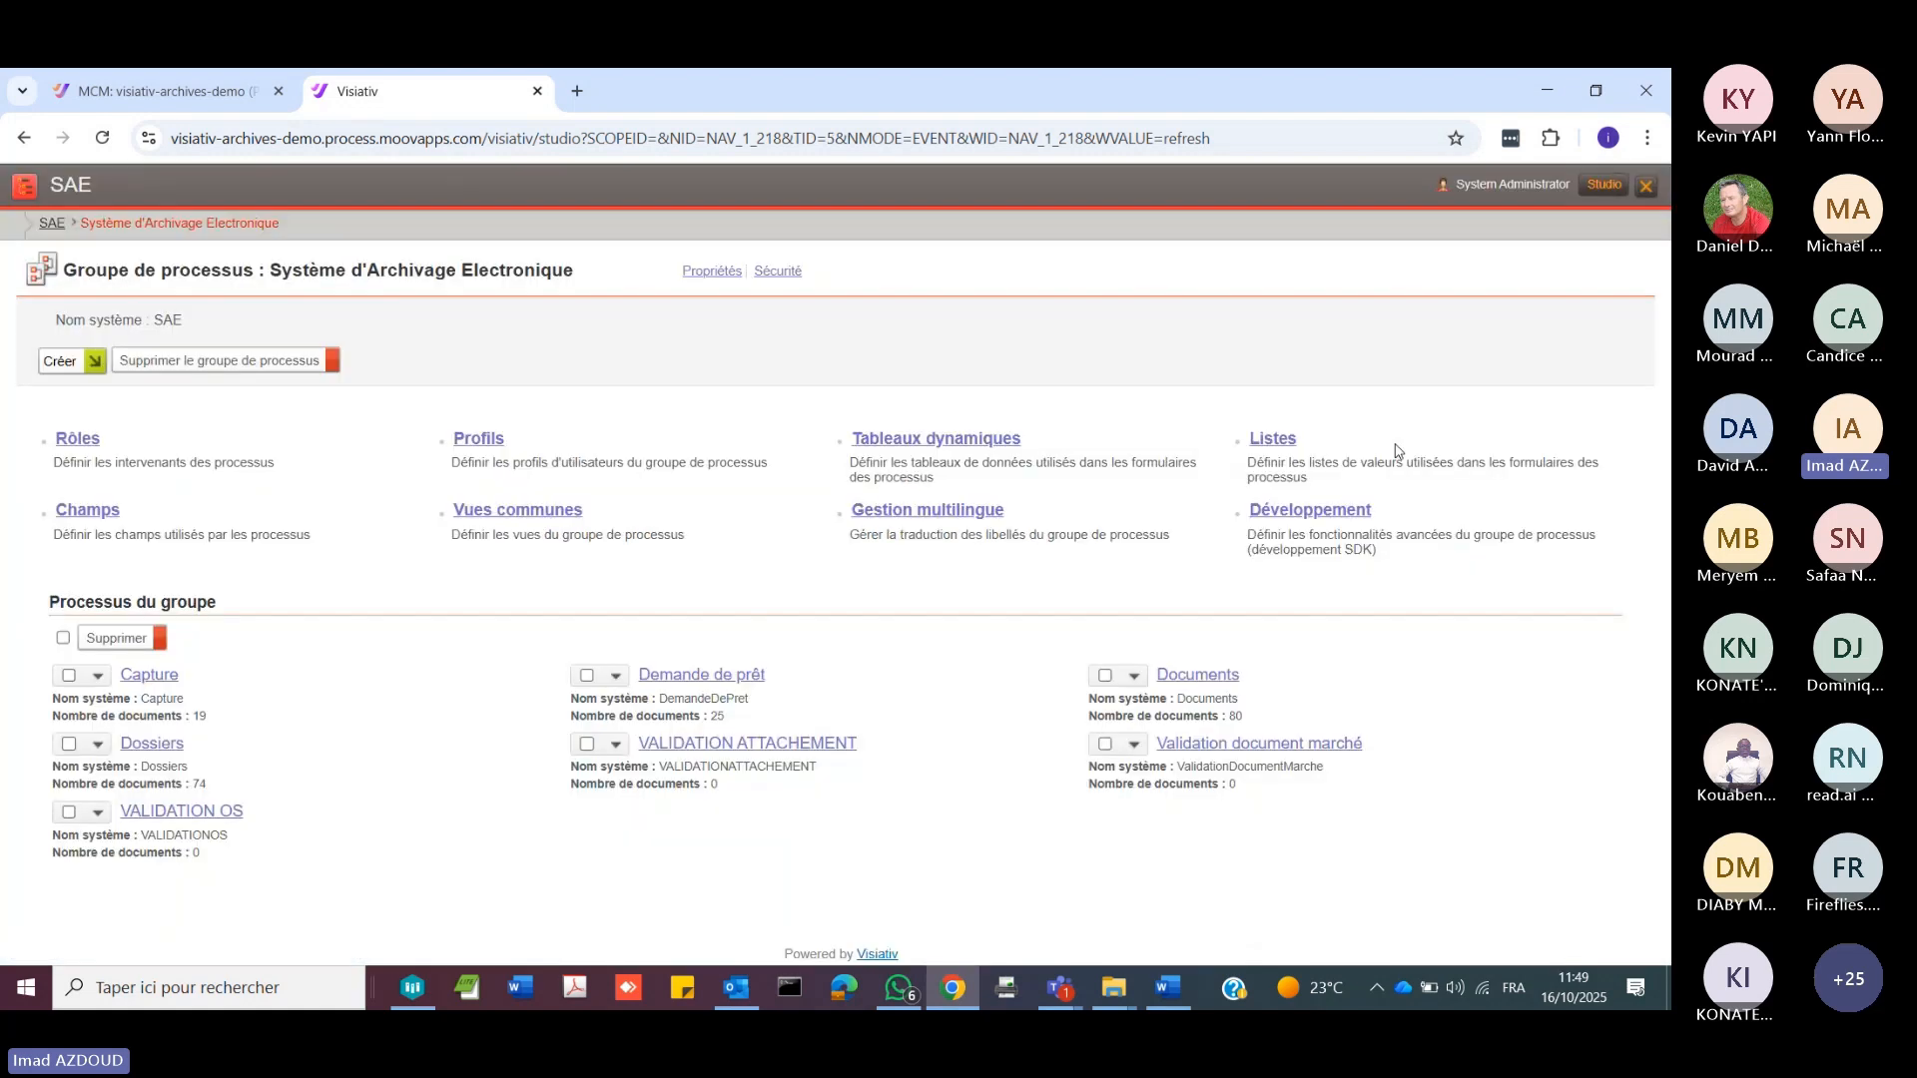
{"action": "left_click", "coordinate": [1648, 190]}
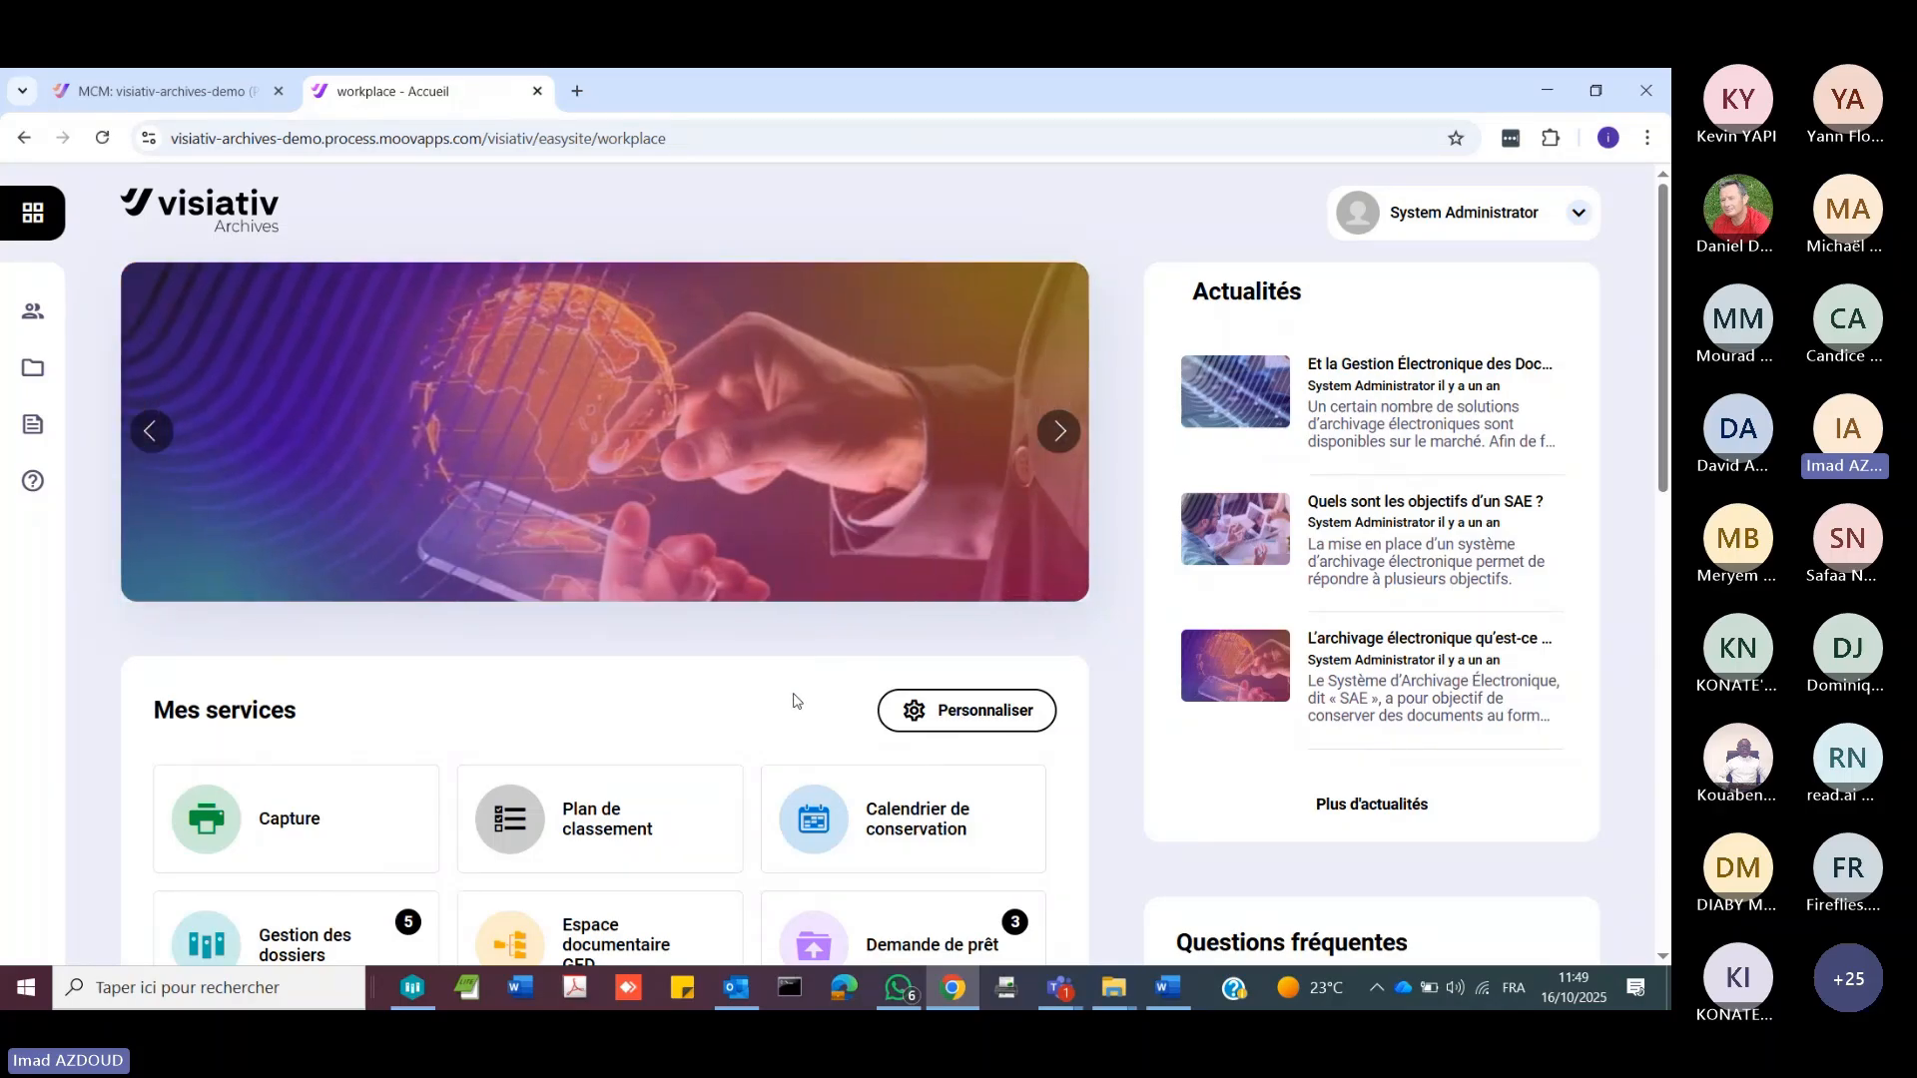
Step: Bring up the MoovappsDocument window, switch to the Teams meeting and stop the screen sharing
{"action": "left_click", "coordinate": [428, 986]}
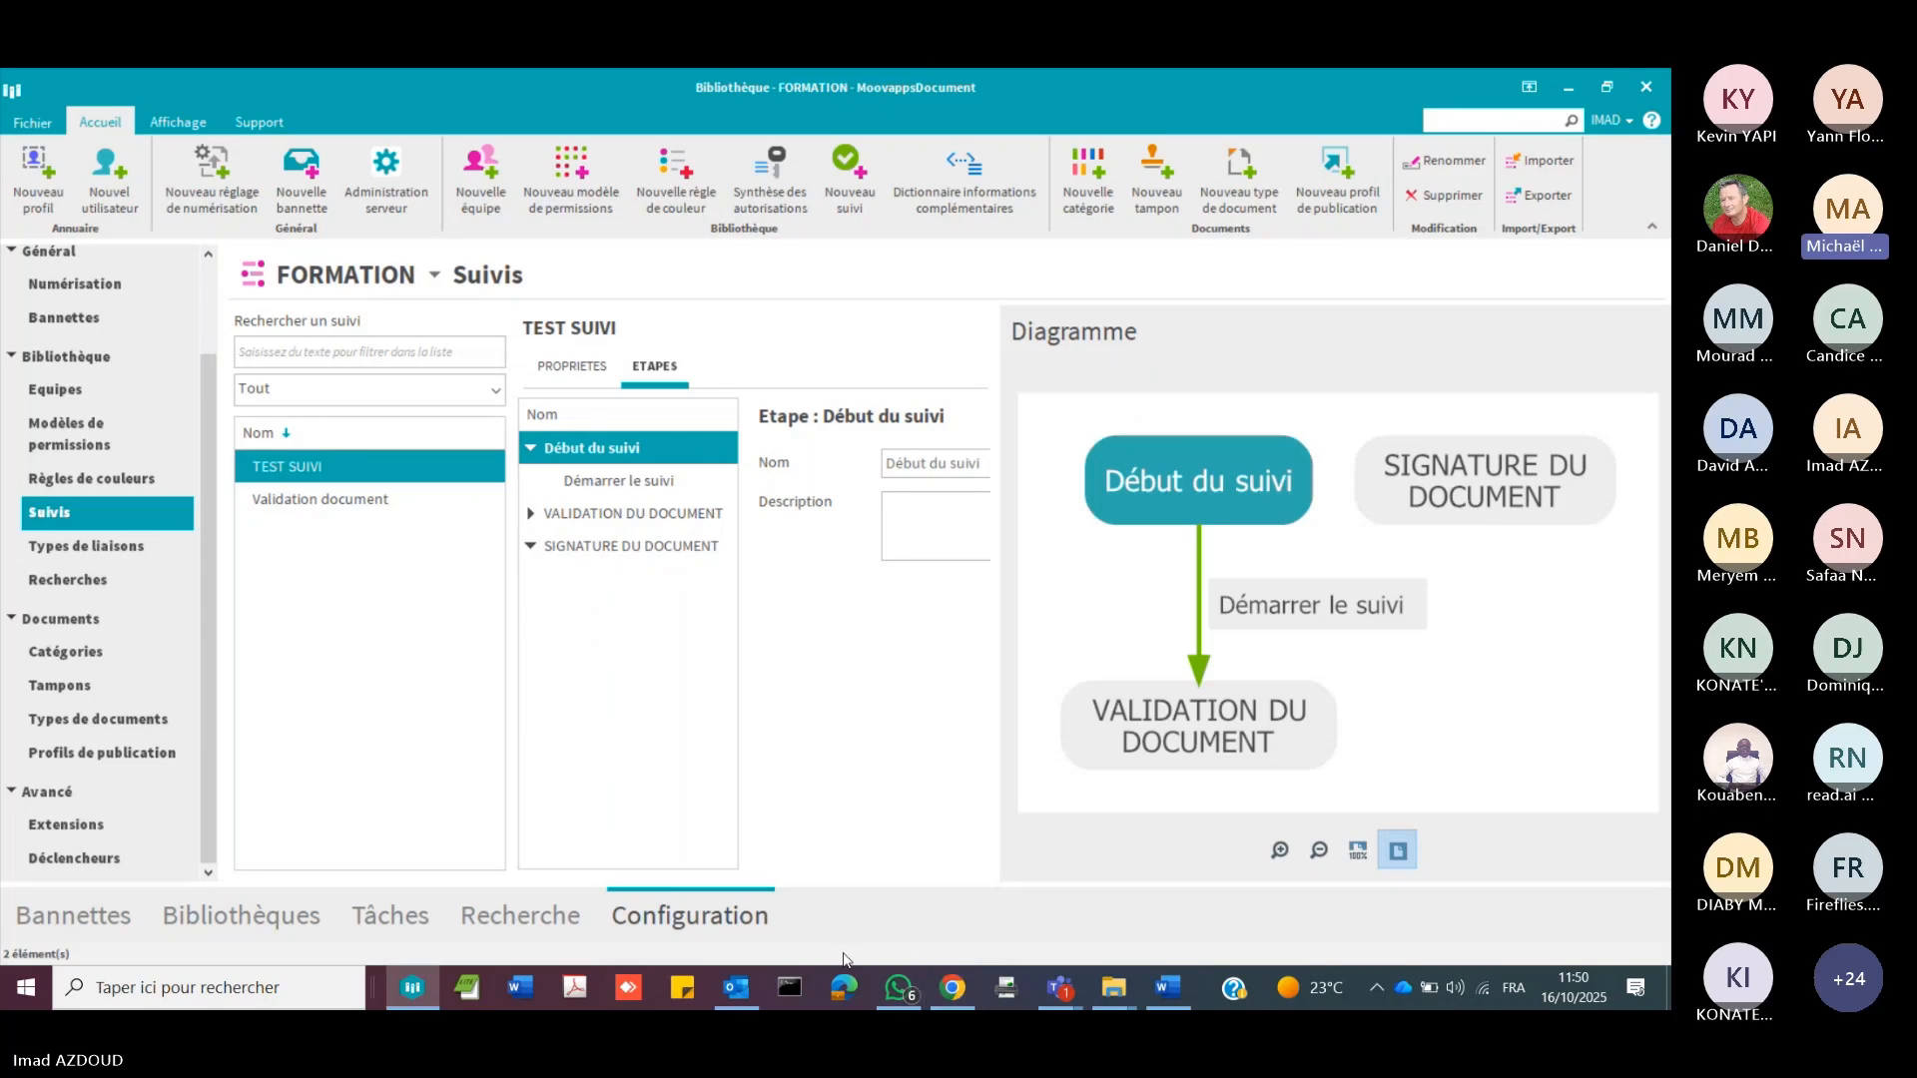
{"action": "mouse_move", "coordinate": [1057, 977]}
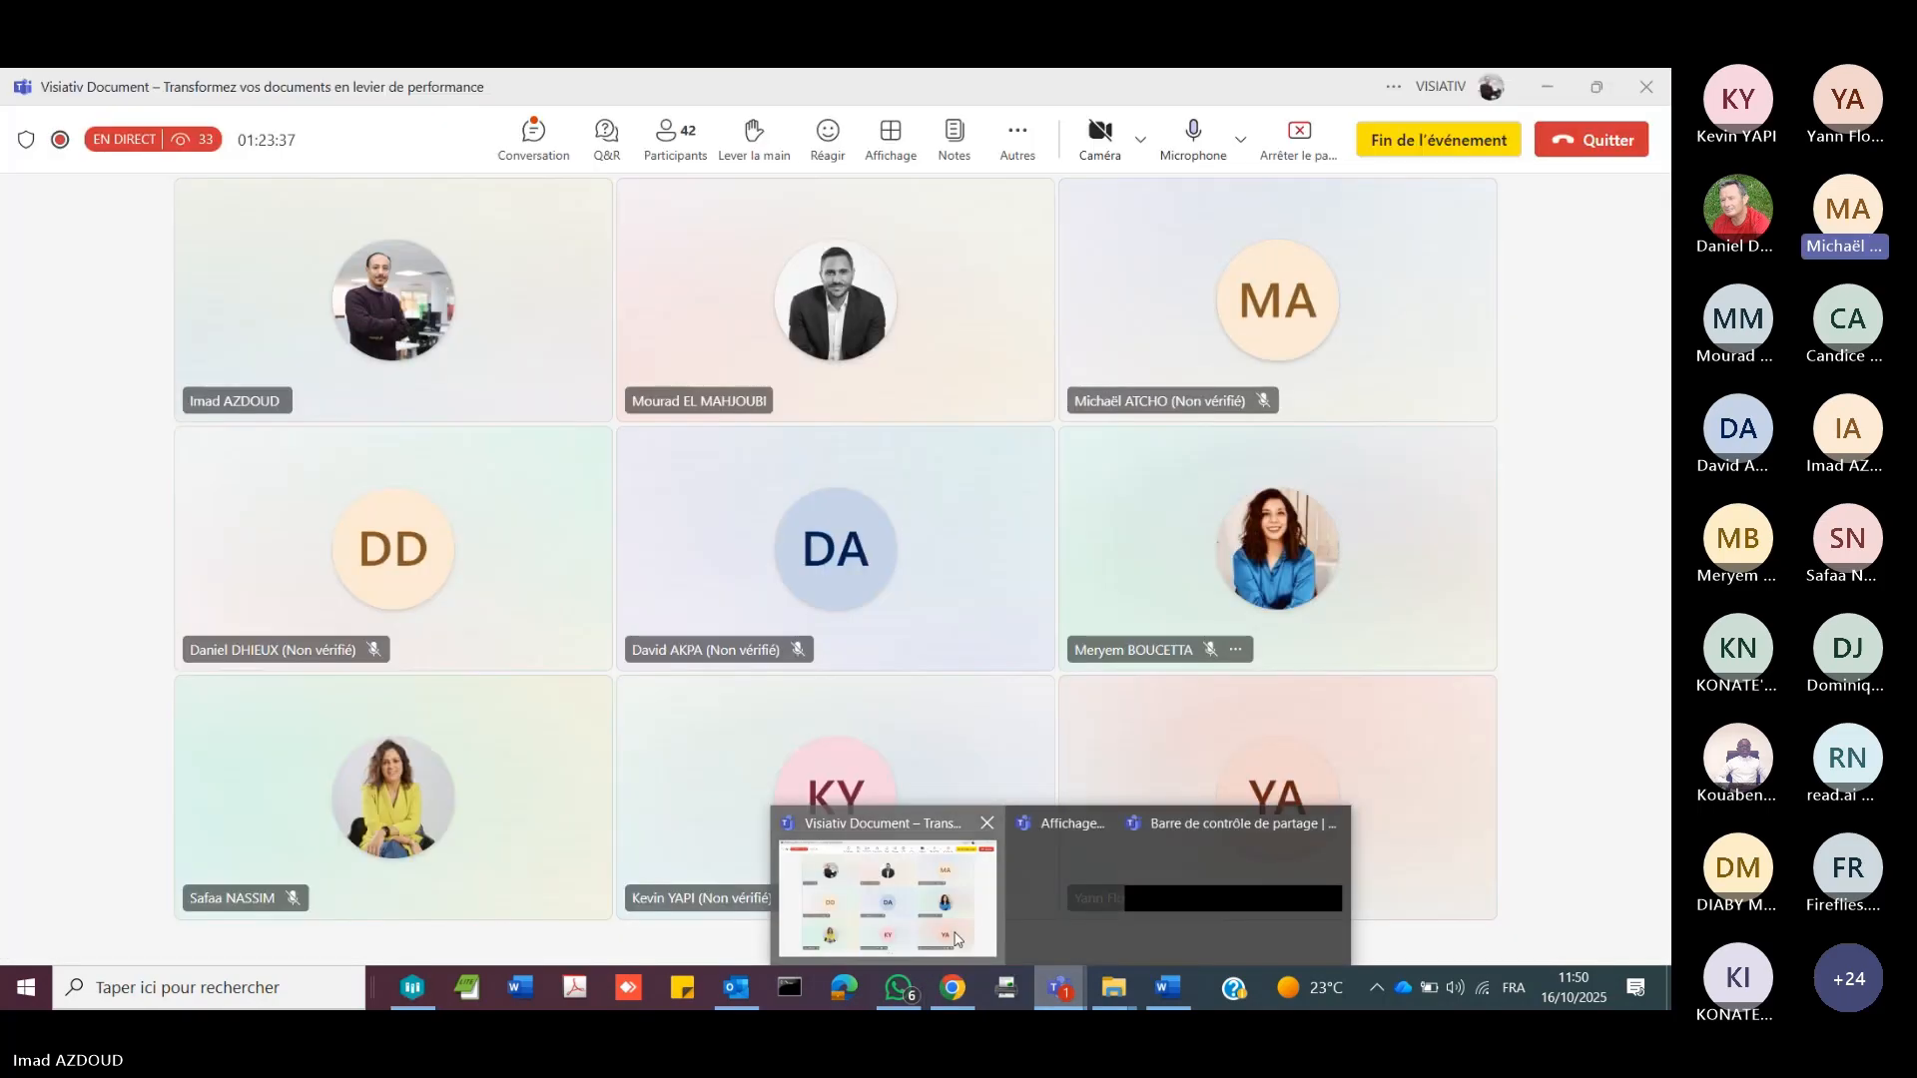
{"action": "left_click", "coordinate": [956, 939]}
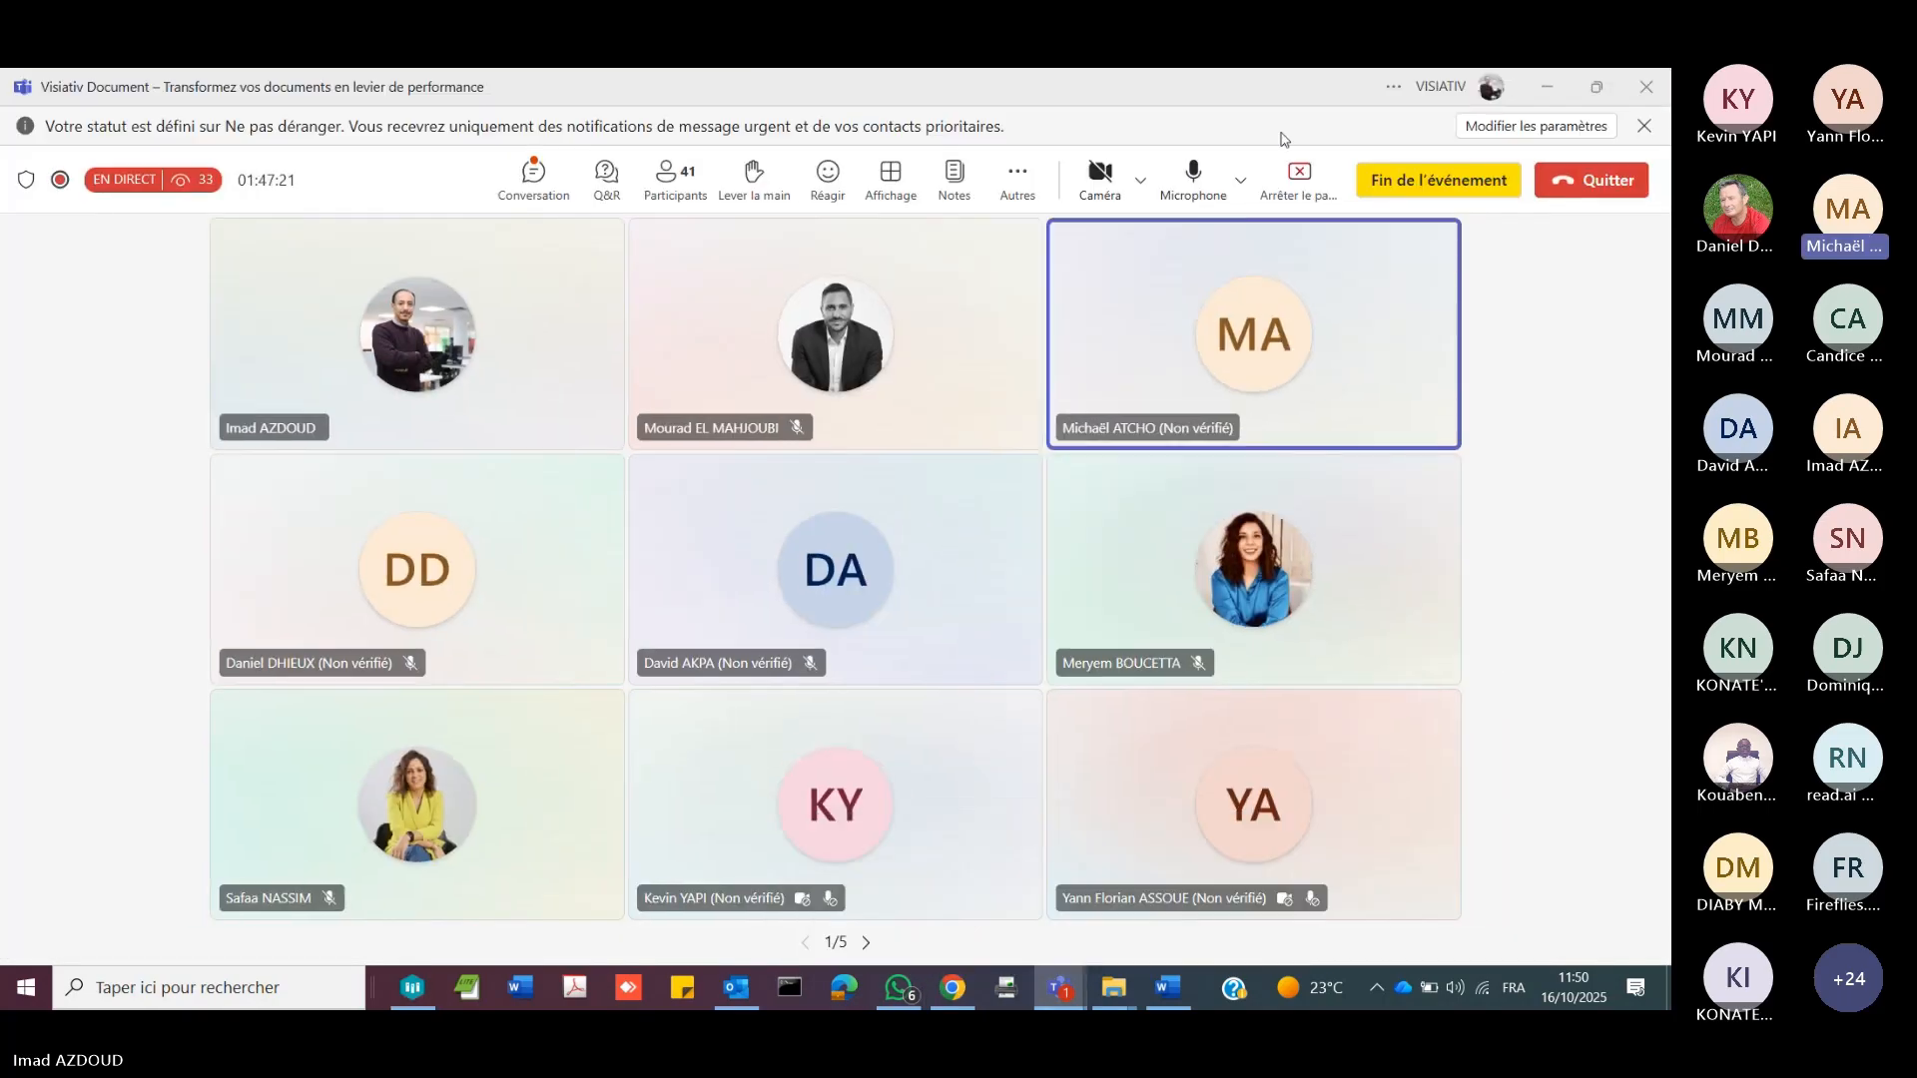
{"action": "left_click", "coordinate": [1298, 185]}
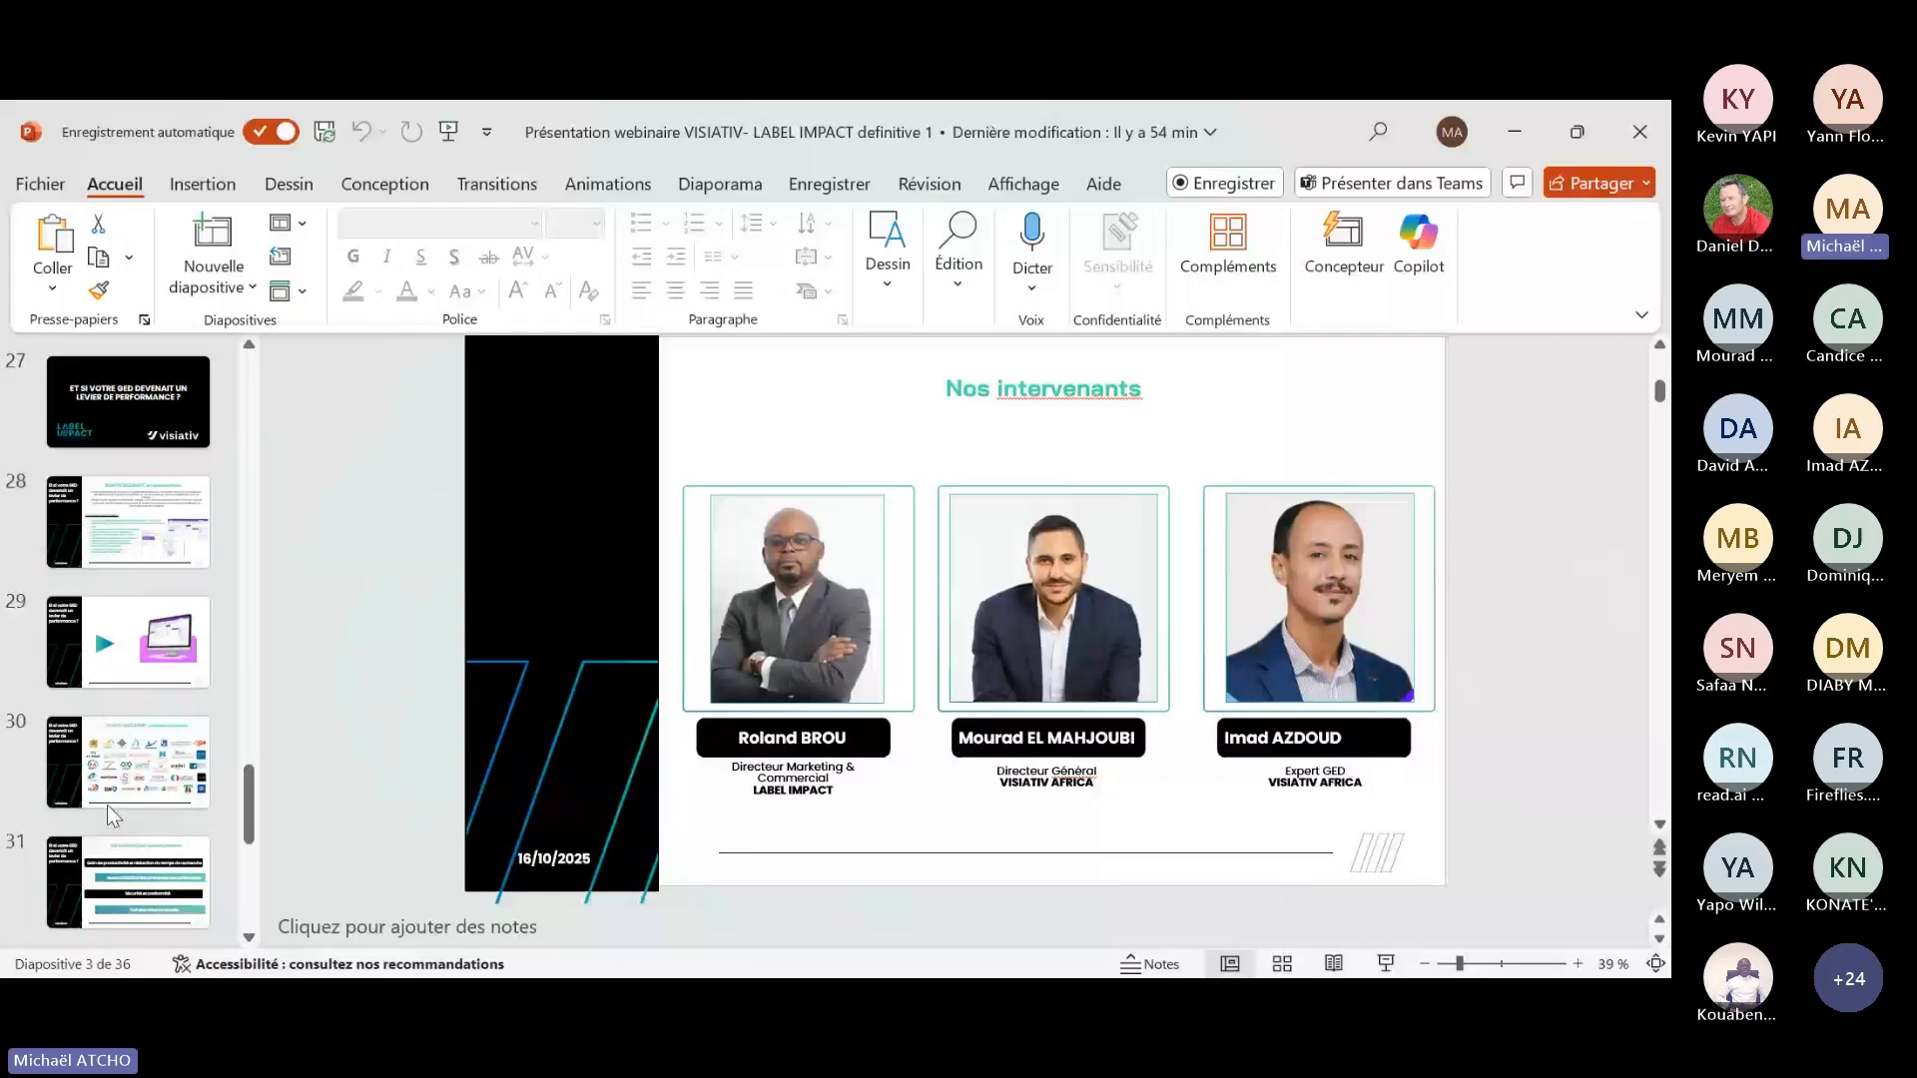
Step: In the PowerPoint webinar presentation, show slide 33 about Label Impact's support, followed by slide 34 with its four service stages
{"action": "scroll", "coordinate": [106, 805], "scroll_direction": "down", "scroll_amount": 3}
{"action": "left_click", "coordinate": [137, 761]}
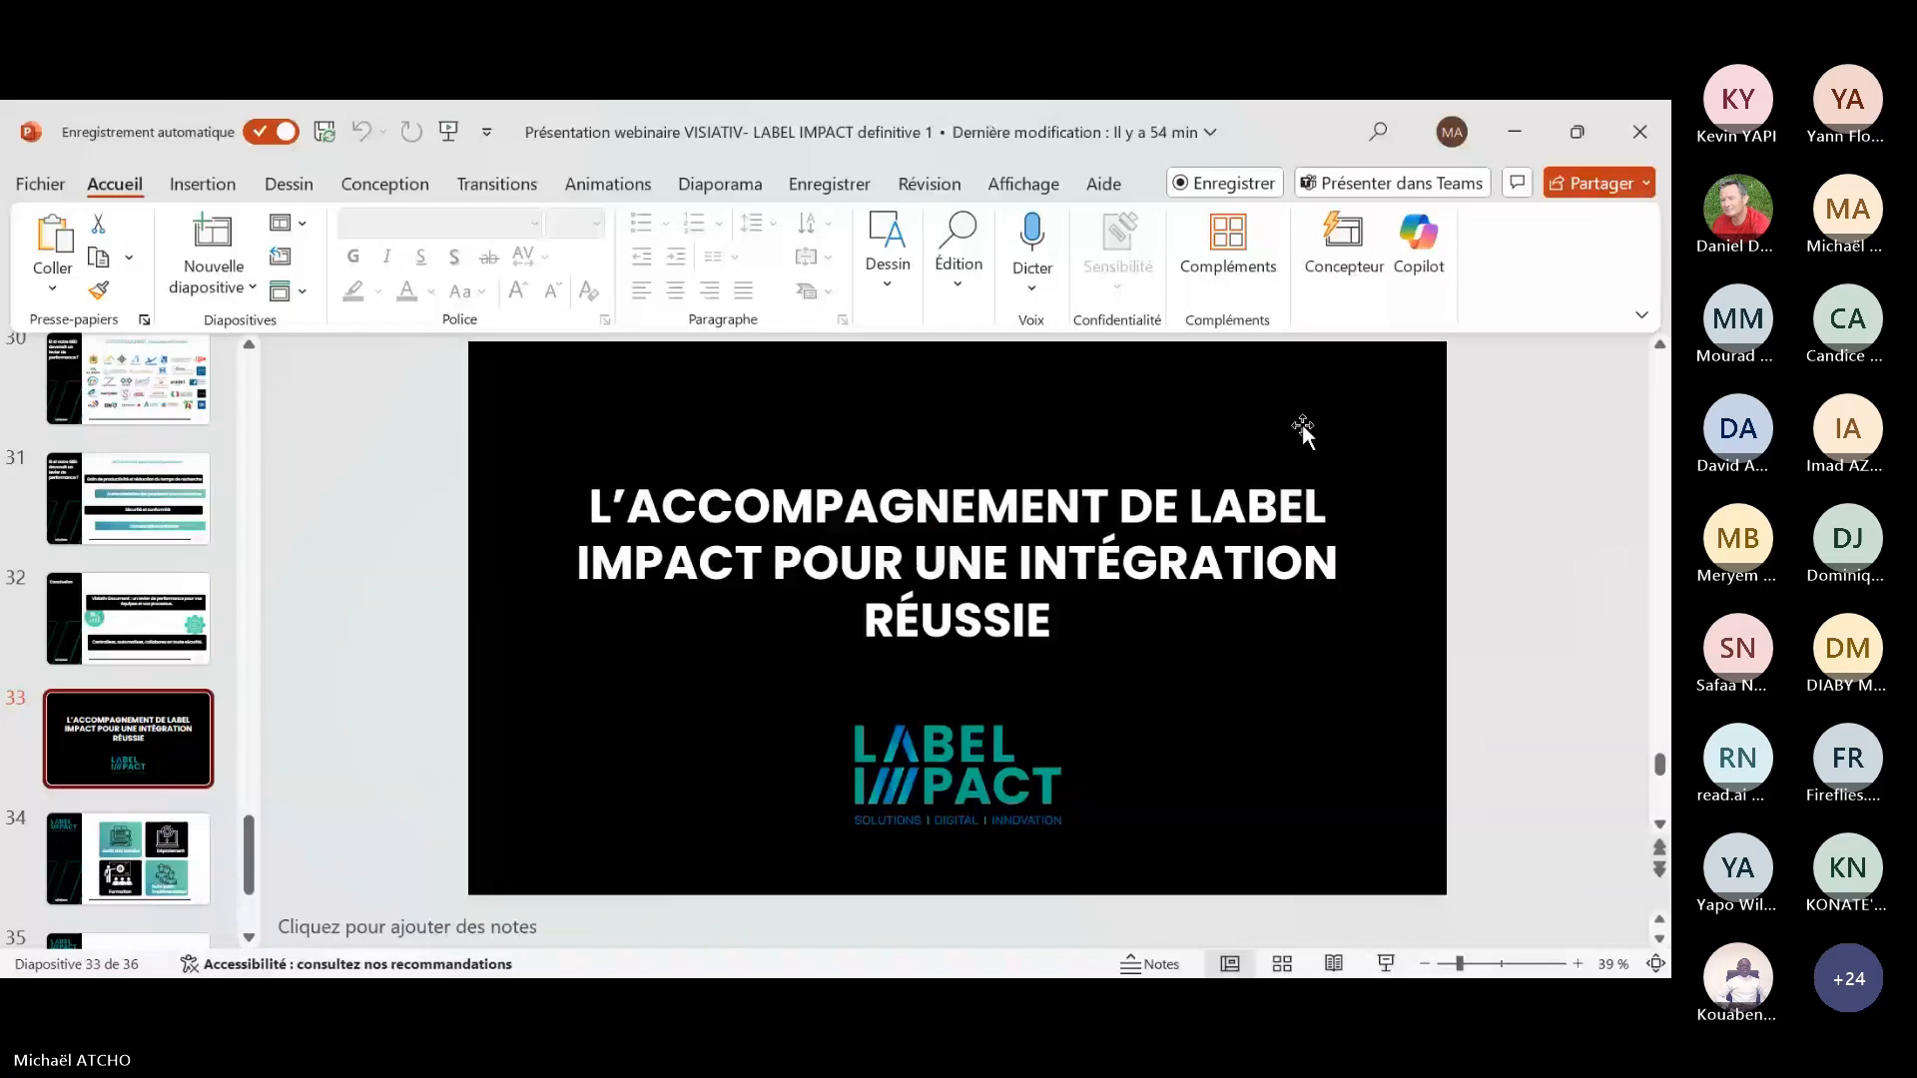
{"action": "key", "text": "alt+Tab"}
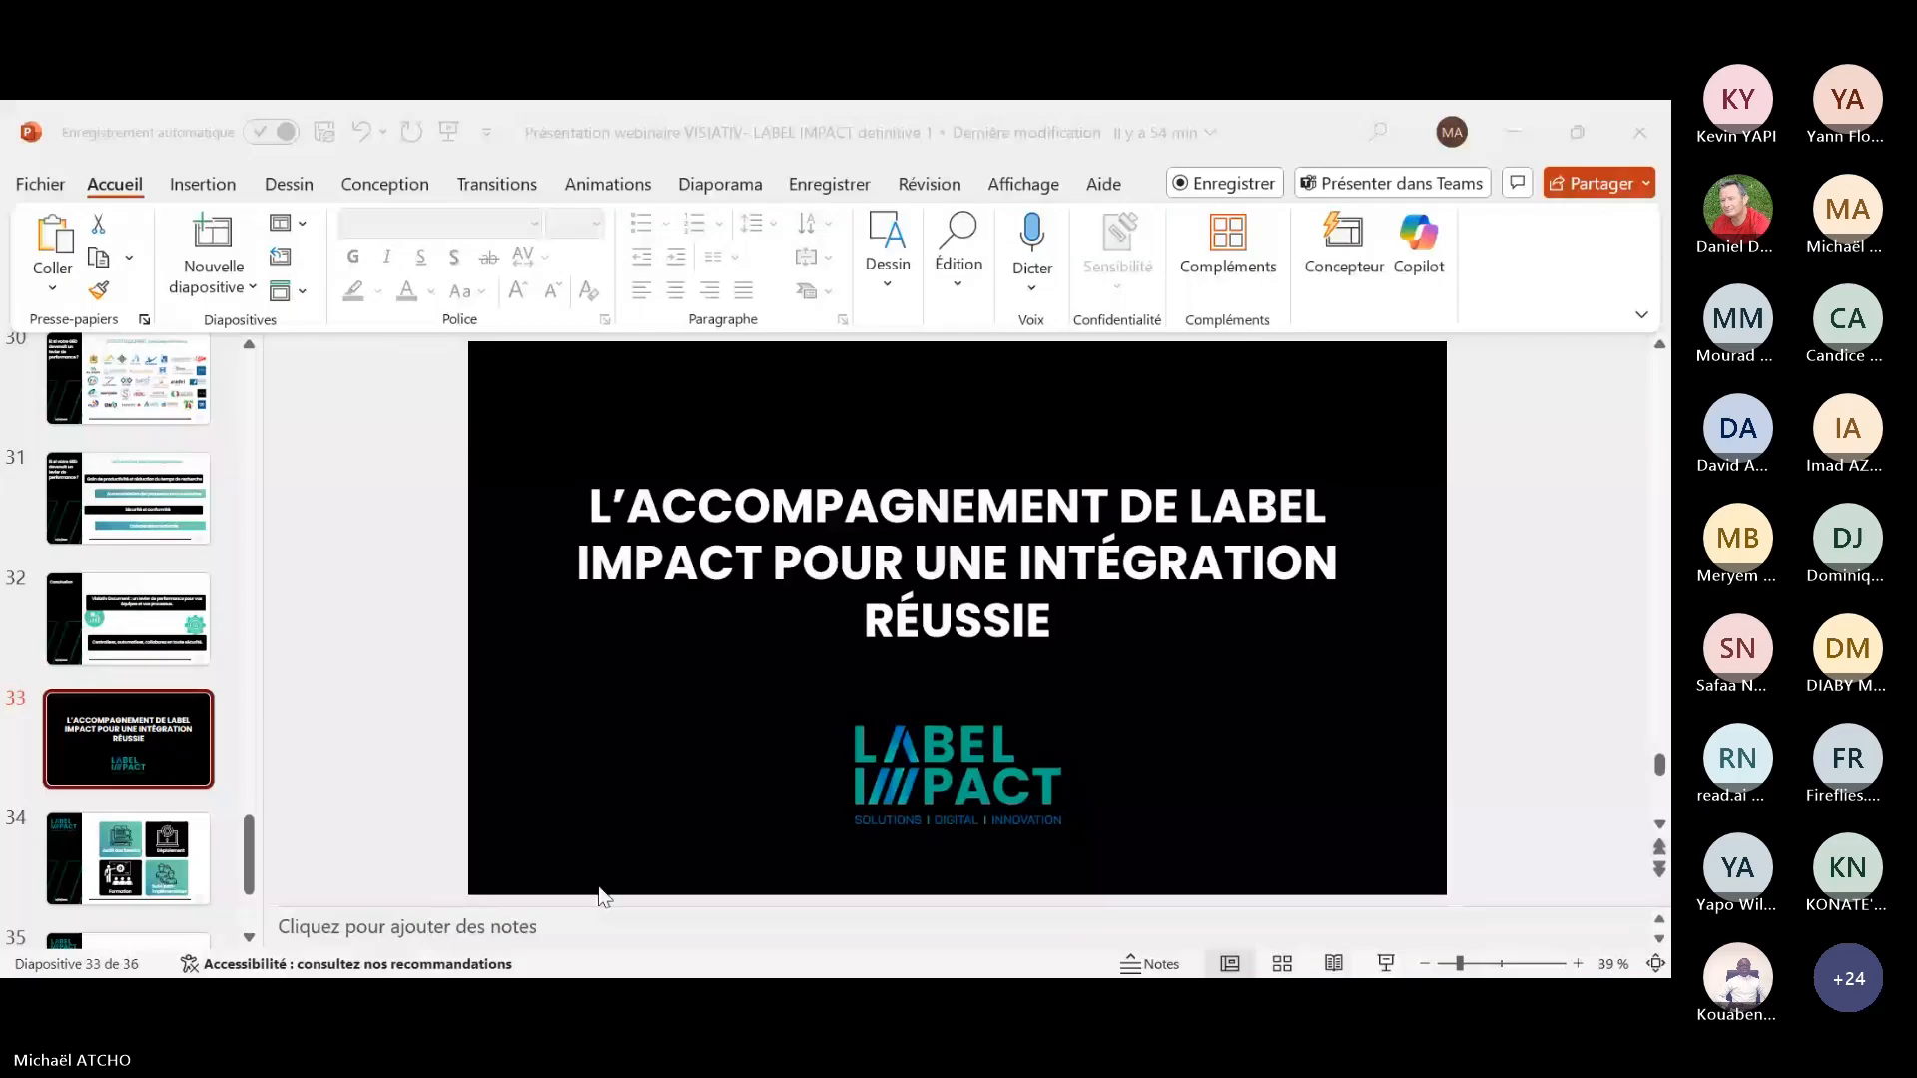
{"action": "left_click", "coordinate": [106, 867]}
{"action": "left_click", "coordinate": [110, 877]}
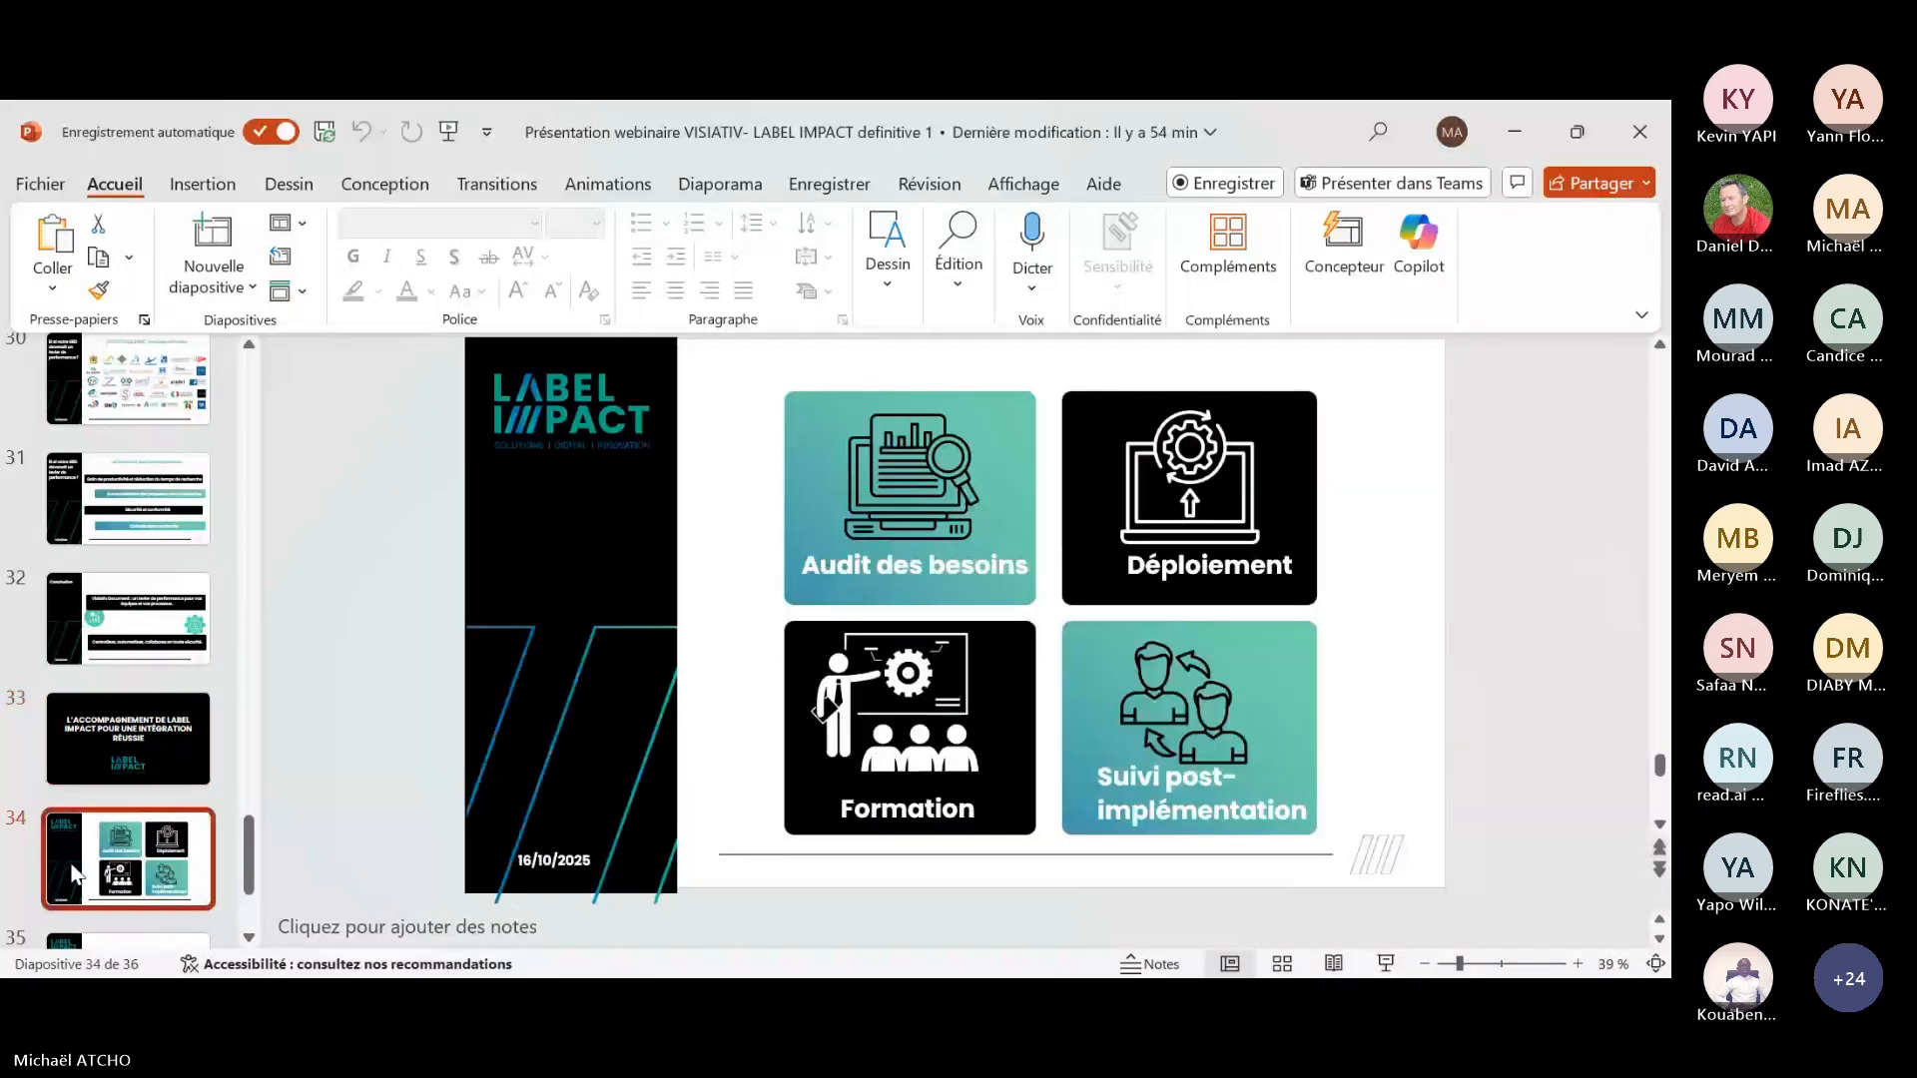